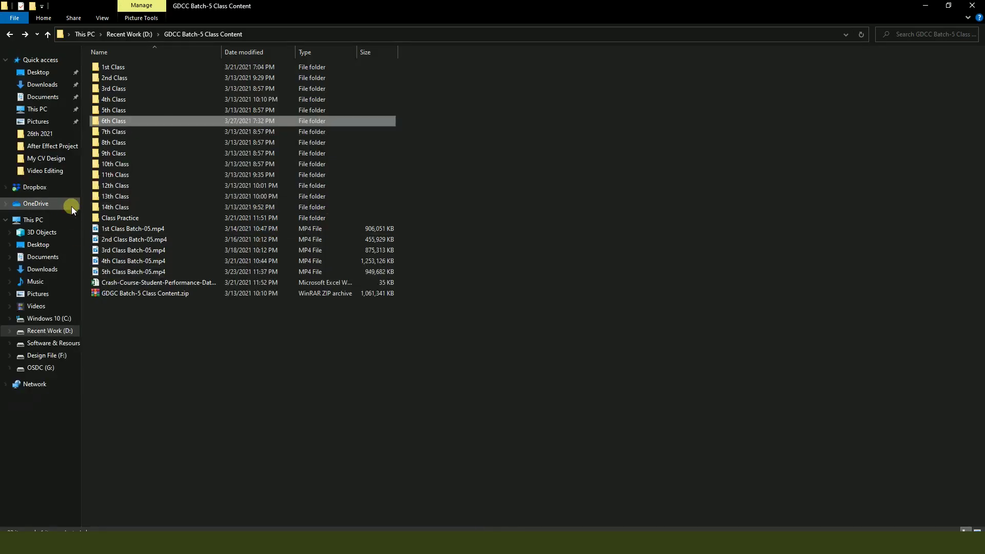
# Step: Open the 6th Class image folder, then start a new blank Photoshop document
pyautogui.doubleClick(106, 123)
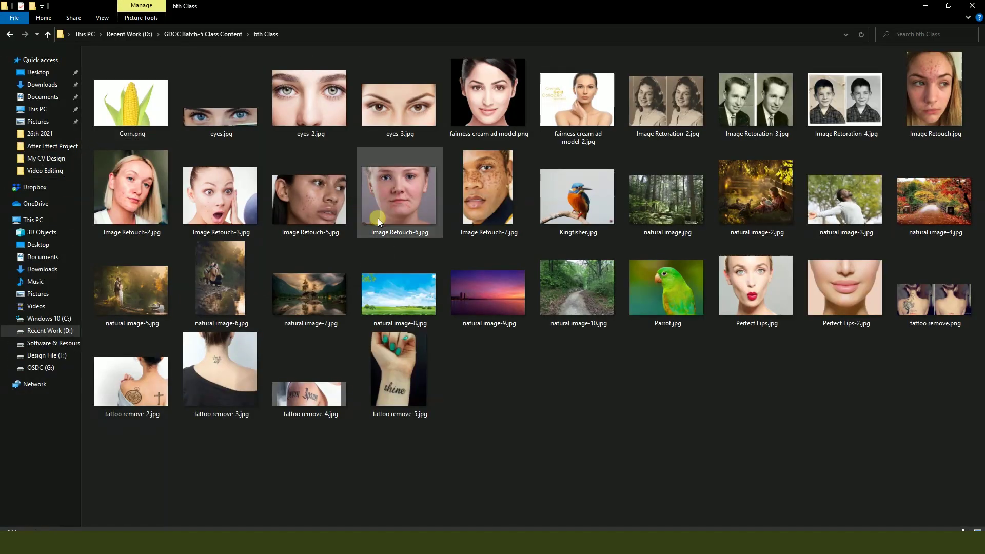
pyautogui.click(267, 543)
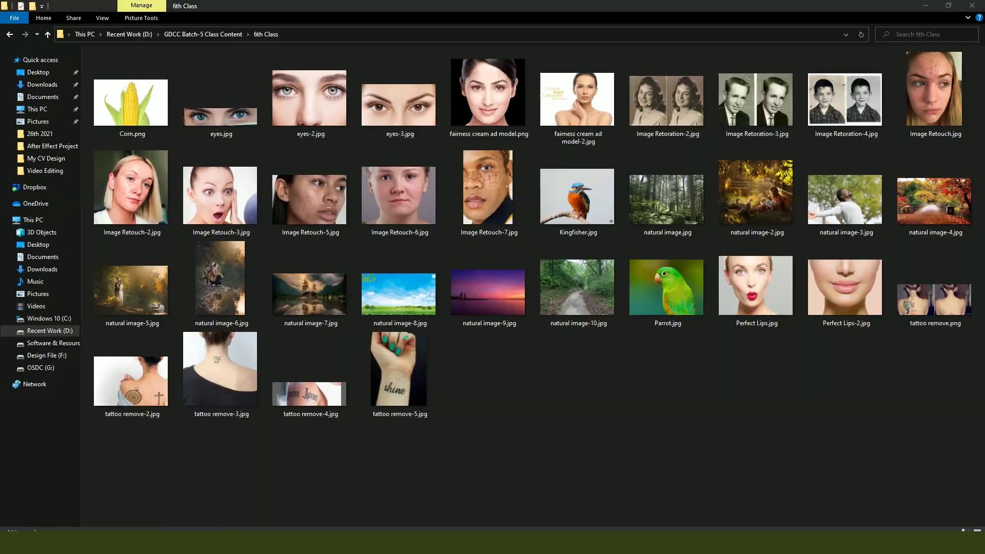
pyautogui.hotkey('ctrl', 'n')
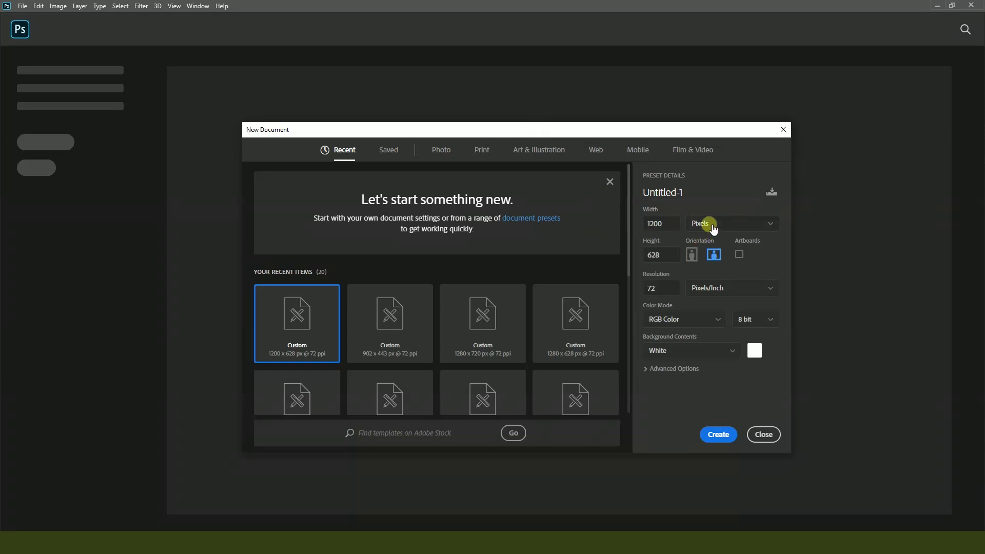
# Step: Create the first blank document at the default 1200 × 628 px
pyautogui.doubleClick(666, 223)
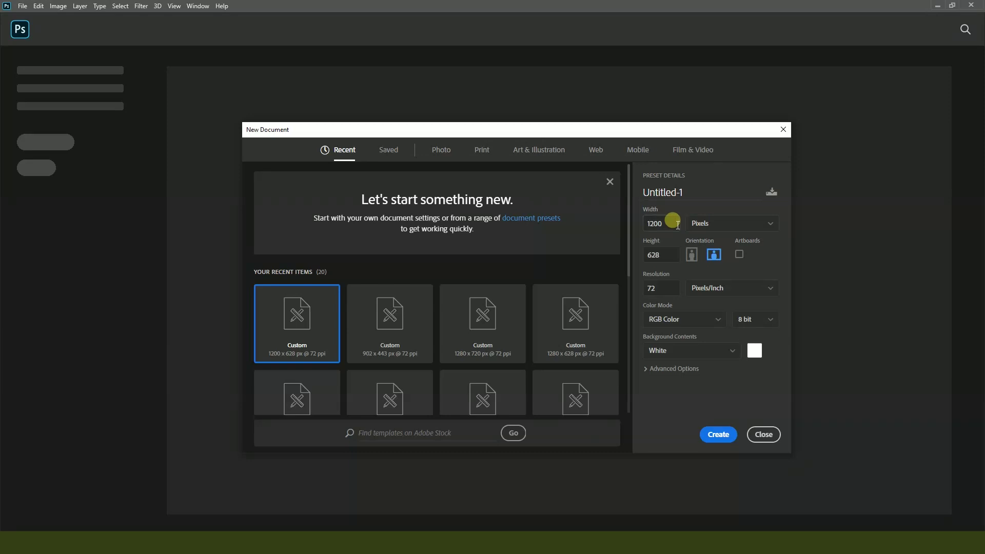
pyautogui.click(704, 225)
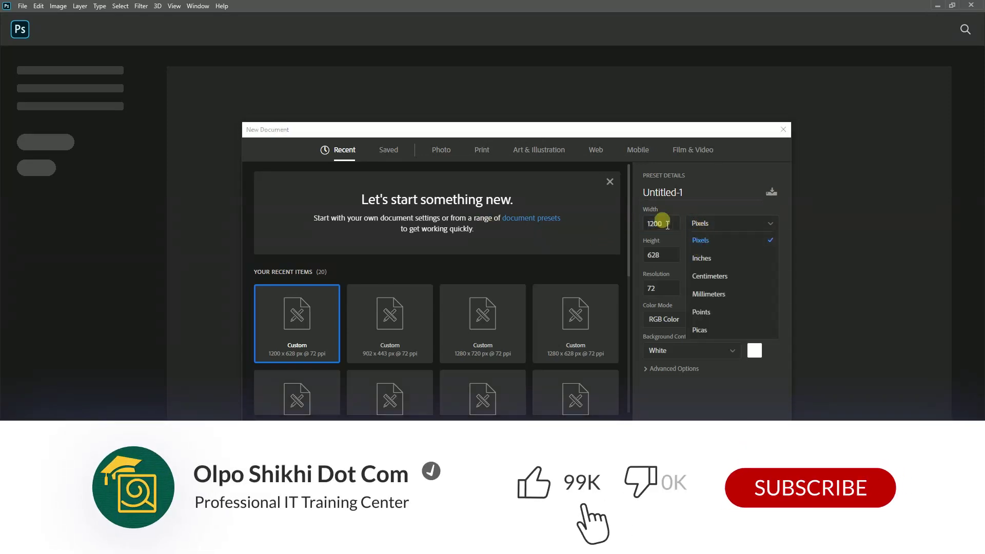
pyautogui.doubleClick(669, 226)
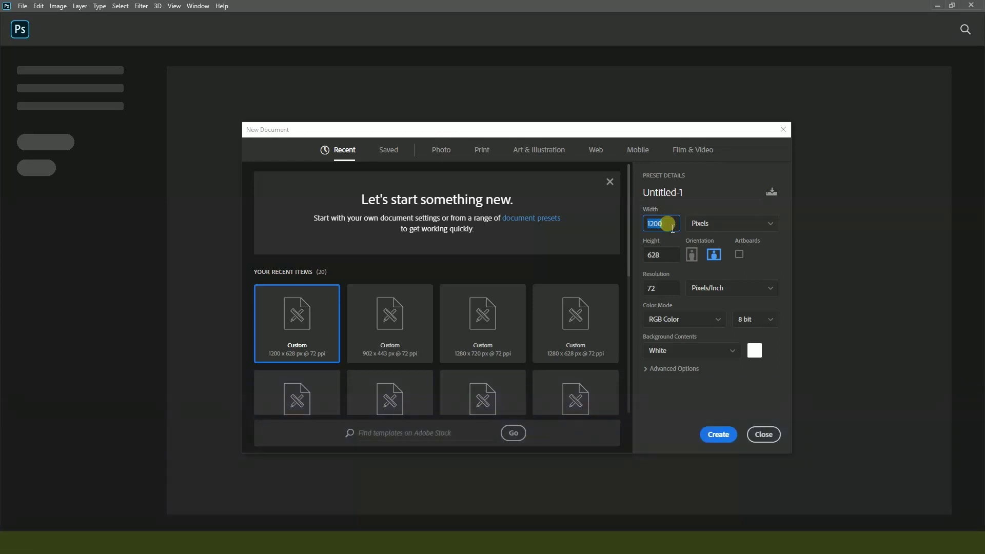
pyautogui.doubleClick(664, 255)
pyautogui.click(716, 431)
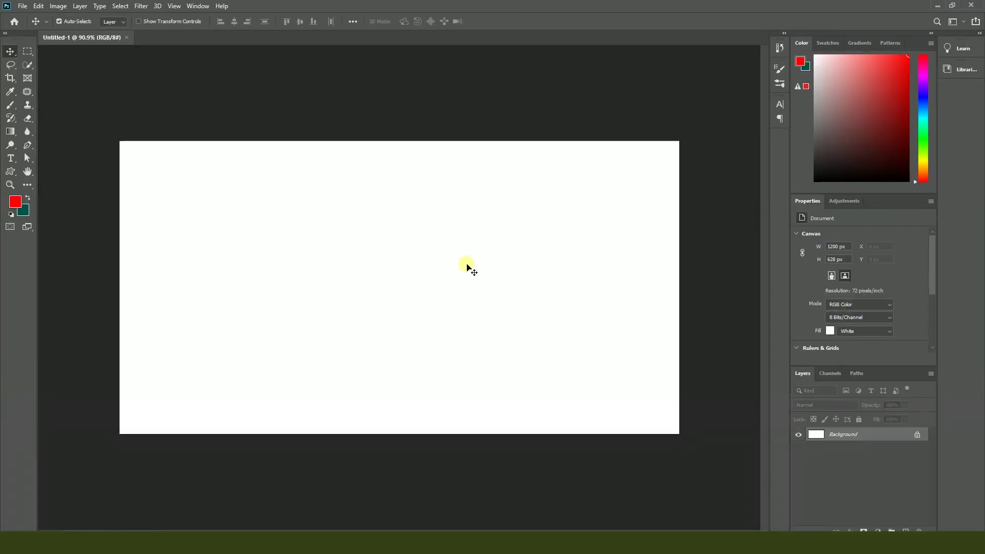
# Step: Create a second blank document at 600 × 314 px and fit it on screen
pyautogui.hotkey('ctrl', 'n')
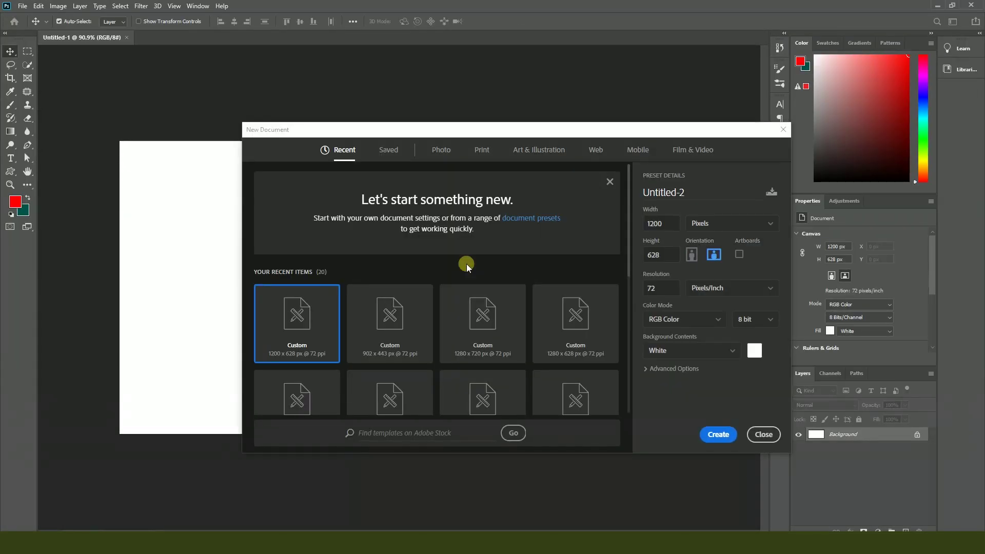
pyautogui.click(666, 225)
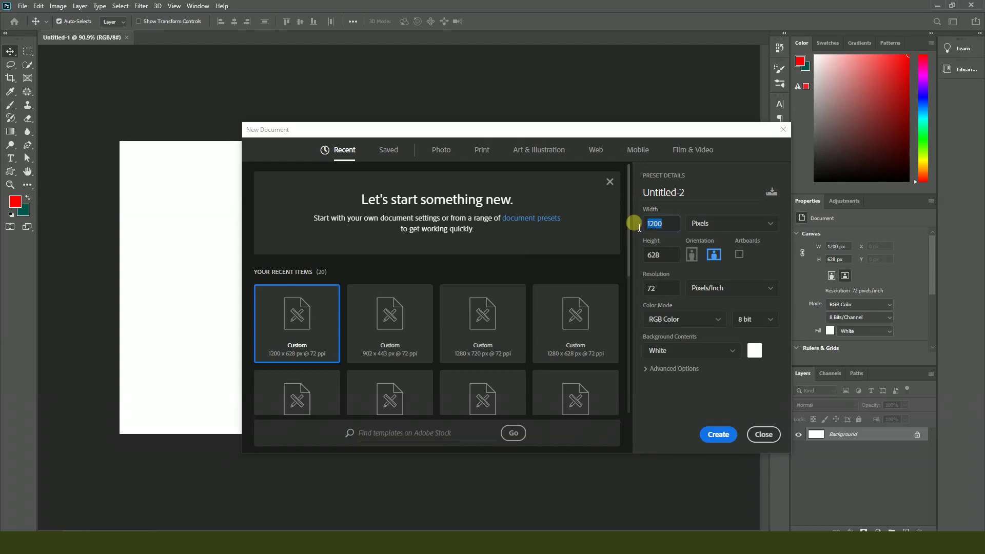
pyautogui.press('BackSpace')
pyautogui.press('BackSpace')
pyautogui.press('BackSpace')
pyautogui.press('BackSpace')
pyautogui.write('600')
pyautogui.press('Tab')
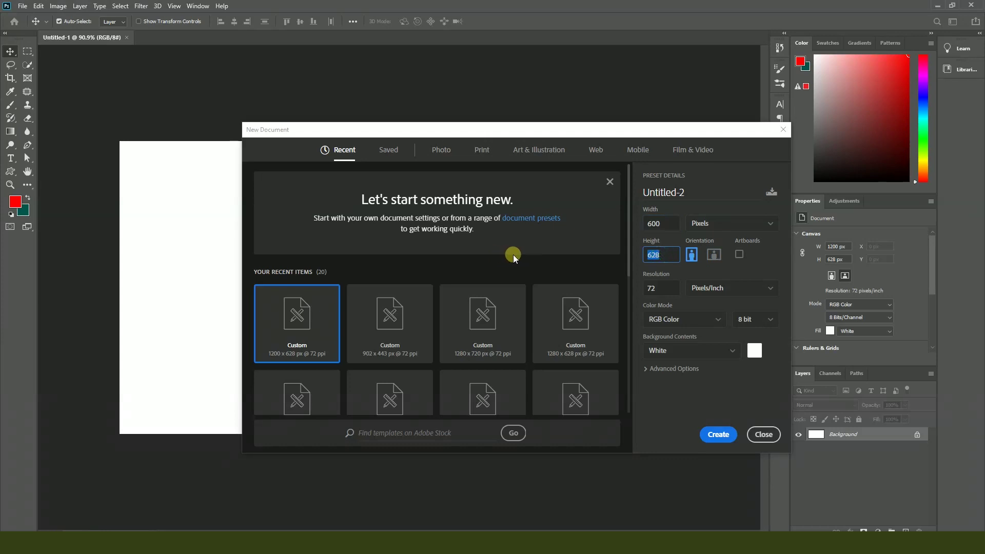
pyautogui.write('314')
pyautogui.click(718, 434)
pyautogui.hotkey('ctrl', '0')
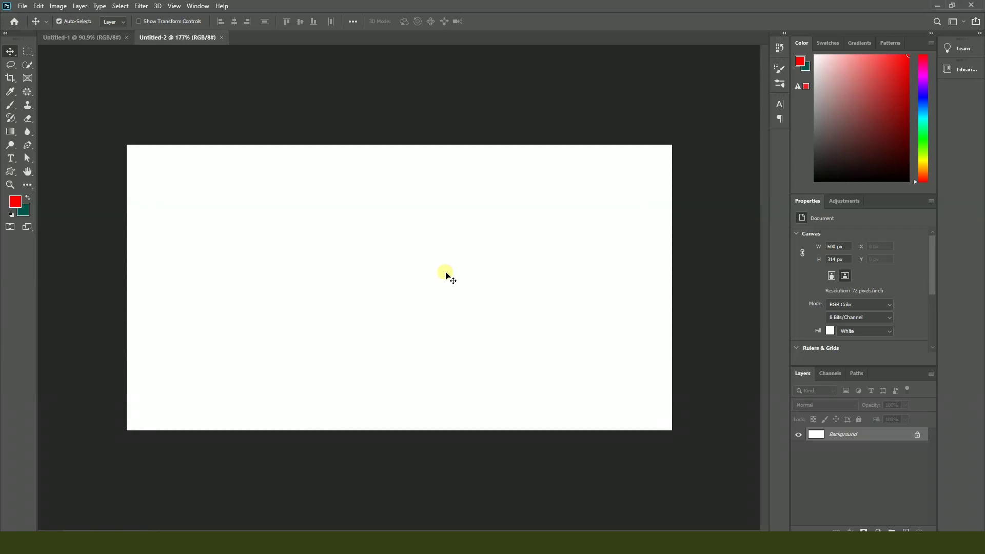
# Step: Create Untitled-3 as a 300 × 157 px blank document
pyautogui.hotkey('ctrl', 'n')
pyautogui.doubleClick(664, 224)
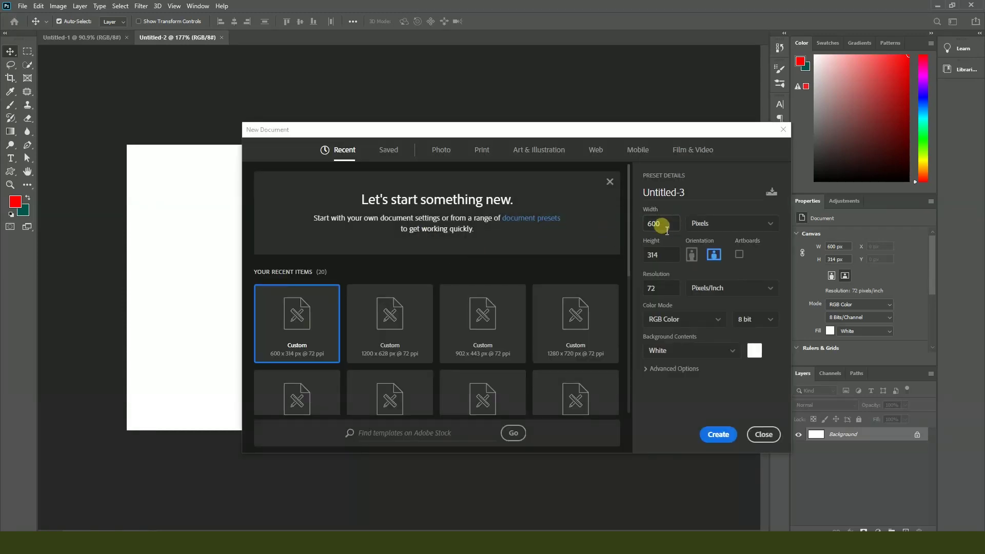
pyautogui.write('300')
pyautogui.doubleClick(655, 254)
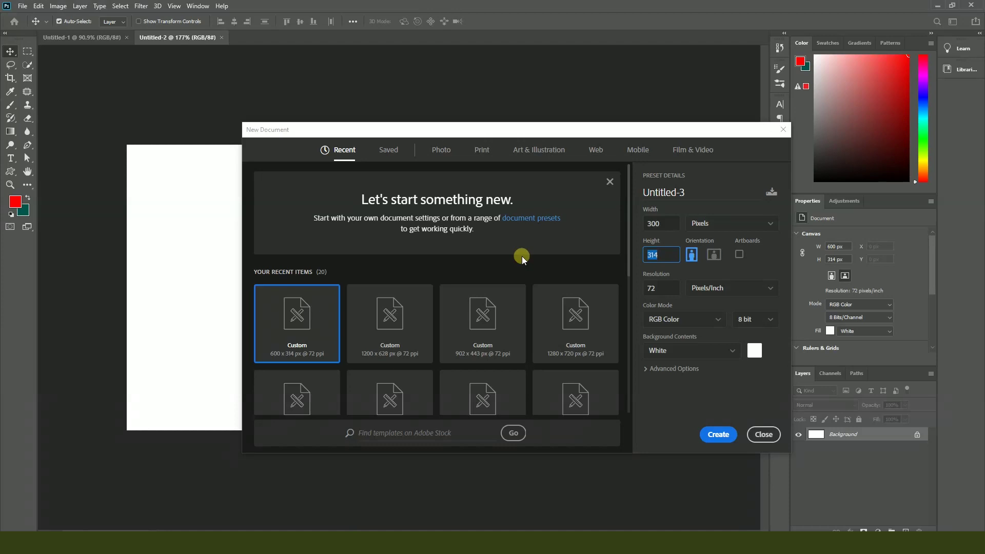
pyautogui.click(717, 433)
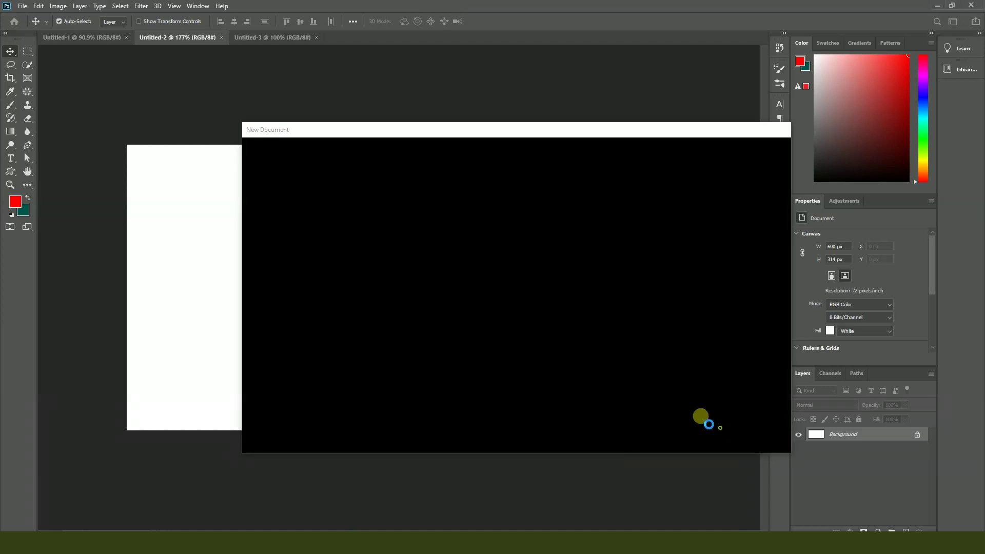
pyautogui.scroll(5, 441, 254)
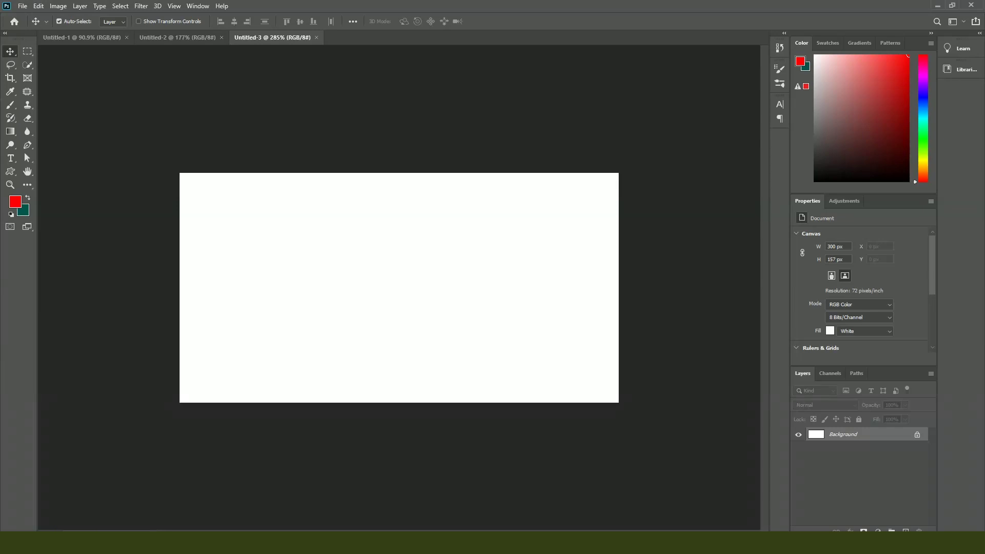
pyautogui.hotkey('alt', 'Tab')
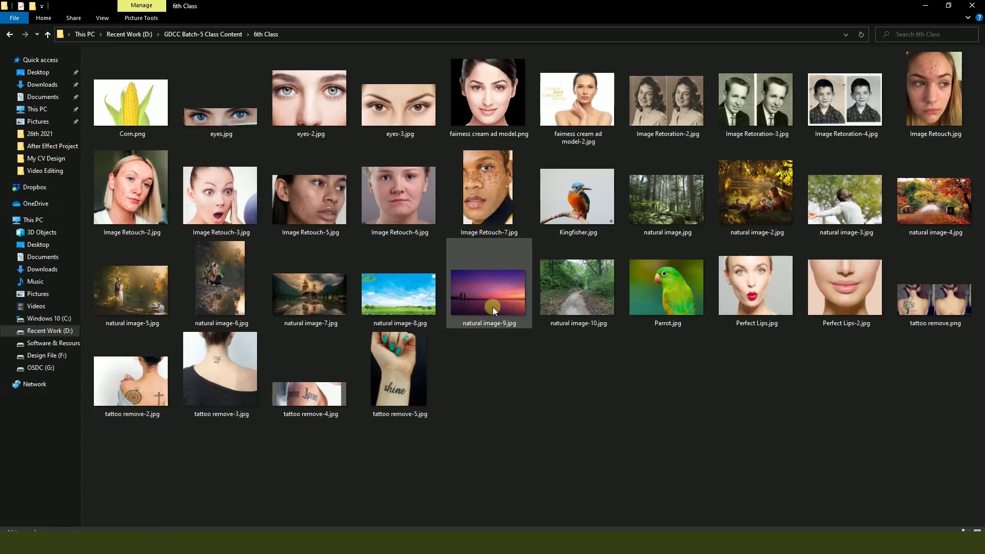
# Step: Drag natural image-7.jpg into the current canvas and commit the placement
pyautogui.moveTo(498, 307); pyautogui.dragTo(519, 313)
pyautogui.click(114, 298)
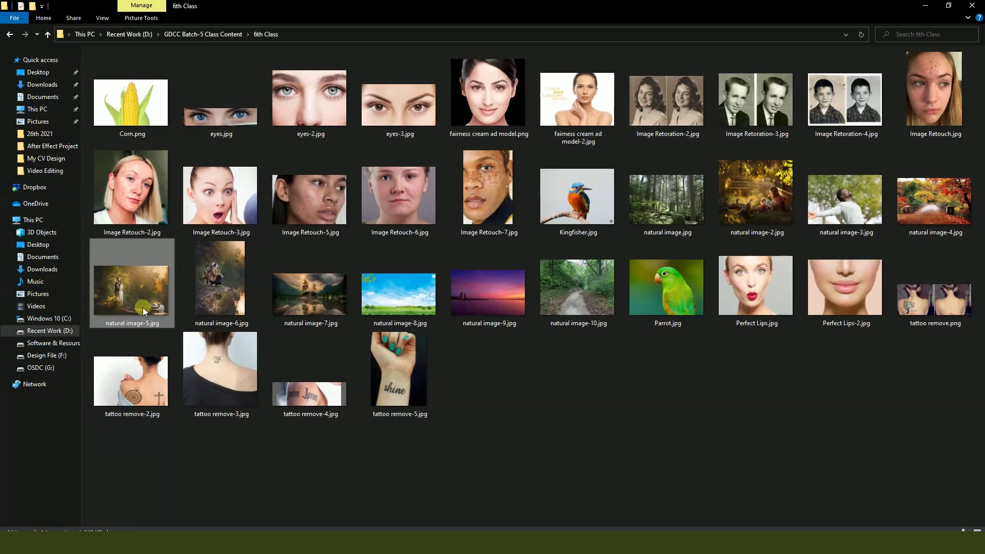
pyautogui.click(327, 309)
pyautogui.moveTo(327, 309); pyautogui.dragTo(411, 324)
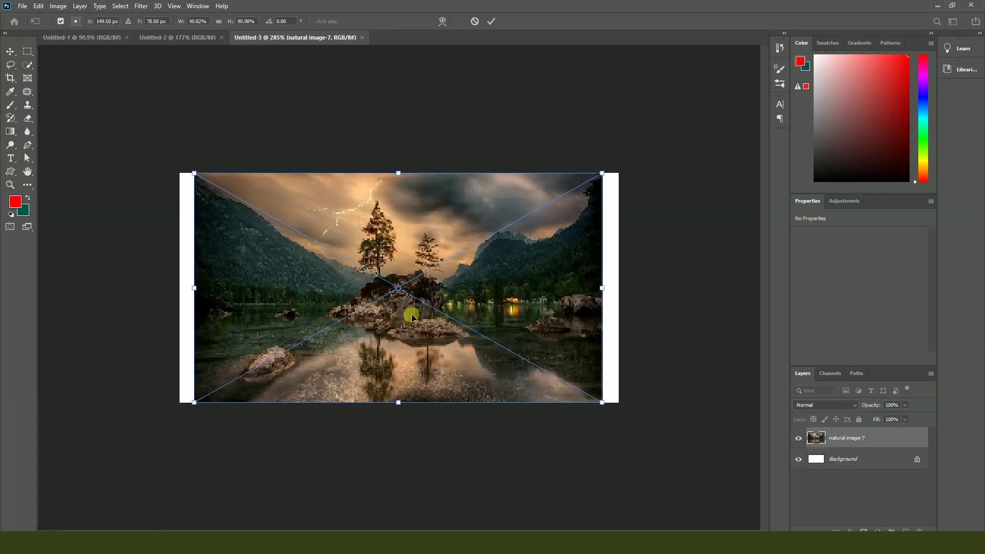
pyautogui.hotkey('ctrl', '-')
pyautogui.press('Return')
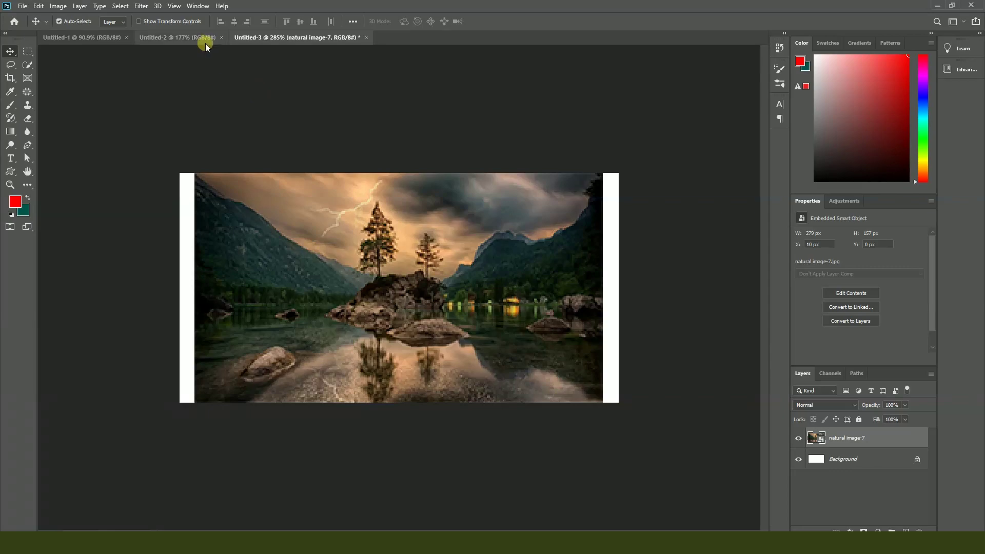
# Step: Place natural image-7 into Untitled-2, enlarged to nearly fill the canvas
pyautogui.click(199, 41)
pyautogui.hotkey('alt', 'Tab')
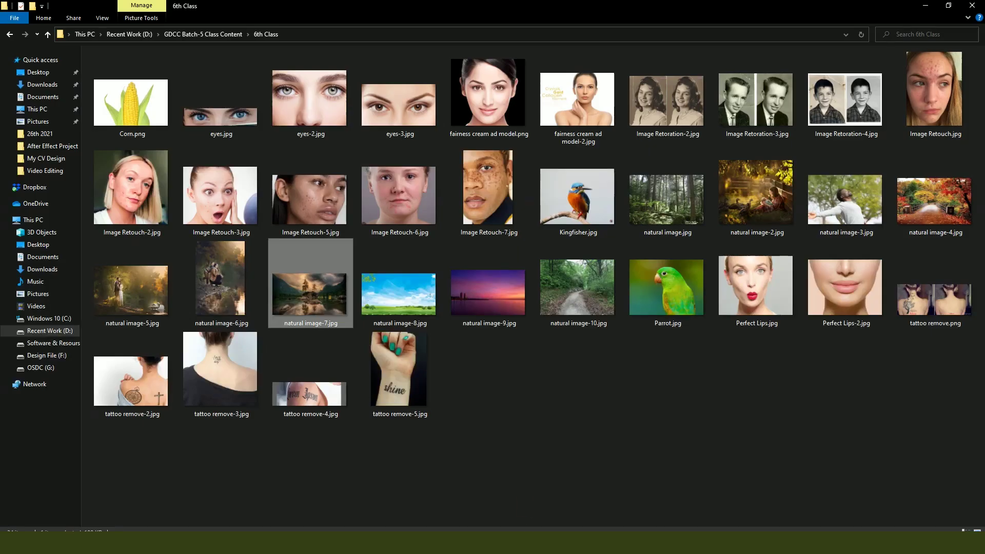
pyautogui.moveTo(333, 310); pyautogui.dragTo(401, 340)
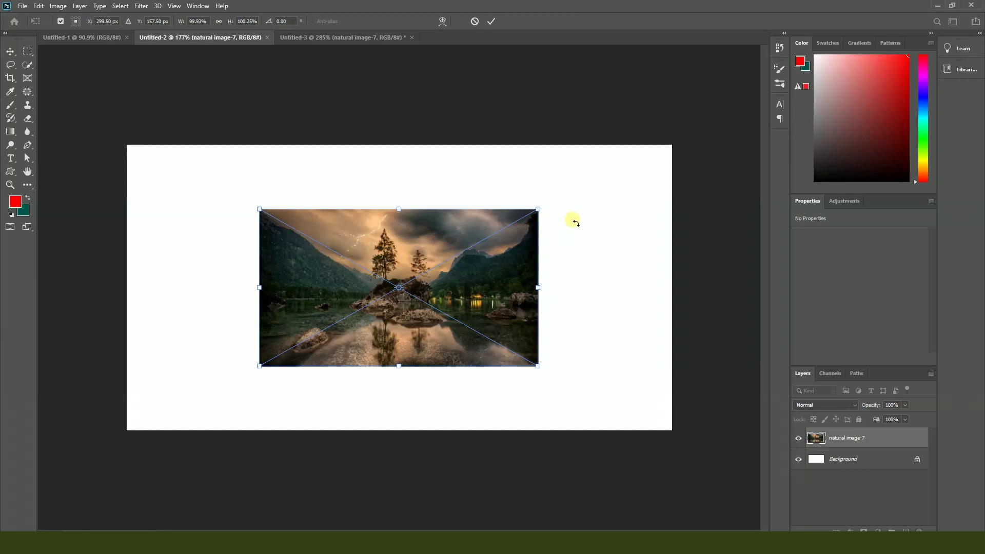
pyautogui.moveTo(538, 214); pyautogui.dragTo(659, 147)
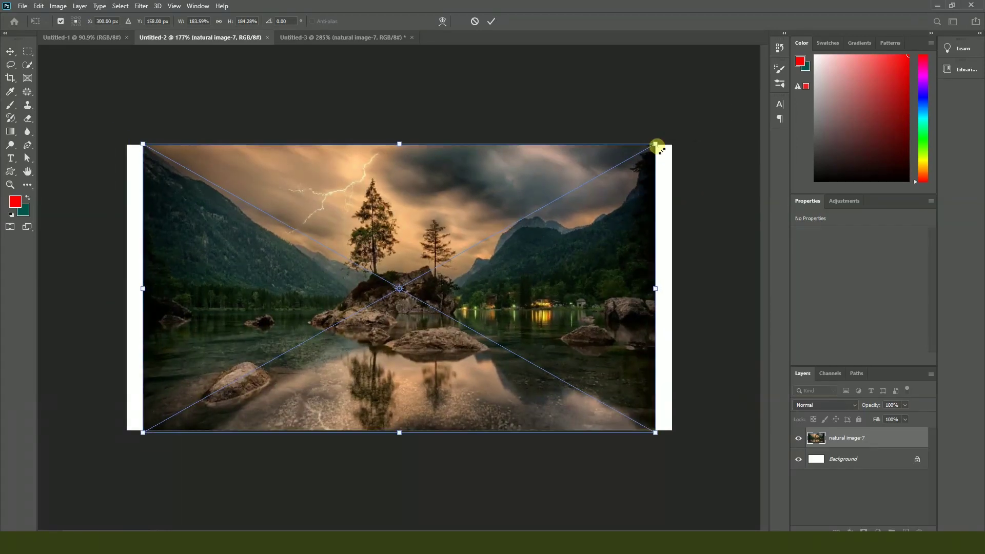
pyautogui.press('Return')
# Step: Place natural image-7 into Untitled-1, scaled to fill, and view at 100%
pyautogui.click(88, 38)
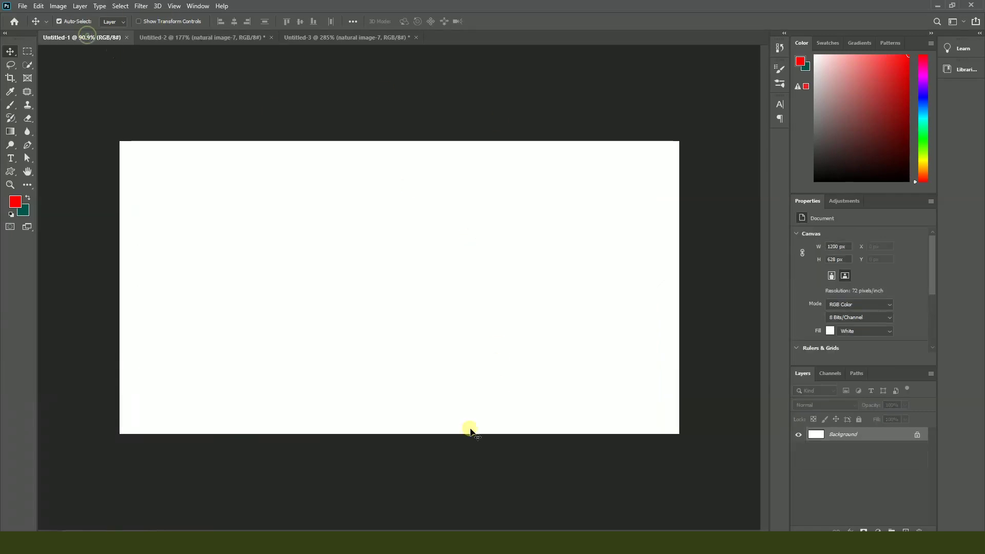
pyautogui.click(402, 531)
pyautogui.moveTo(333, 303); pyautogui.dragTo(403, 302)
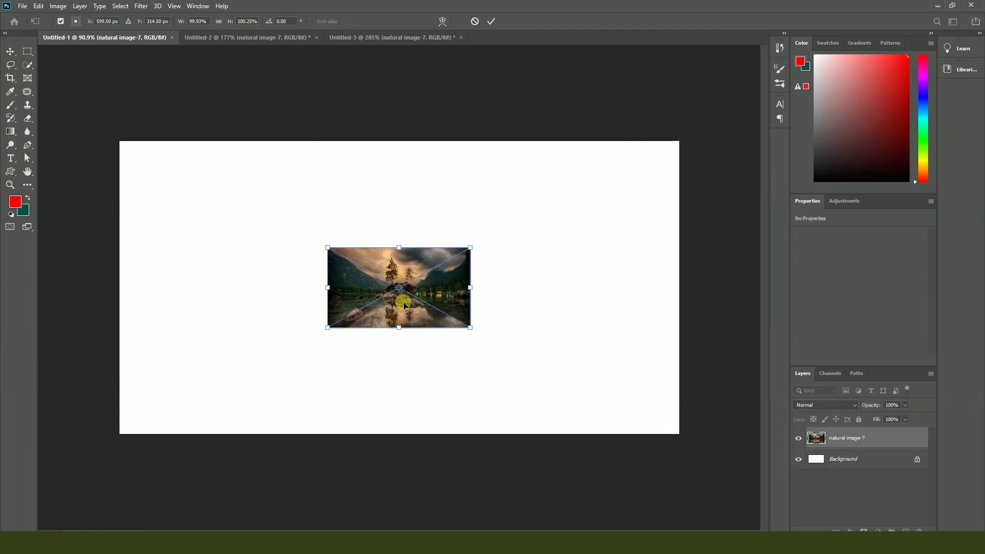
pyautogui.moveTo(468, 247); pyautogui.dragTo(687, 137)
pyautogui.press('Return')
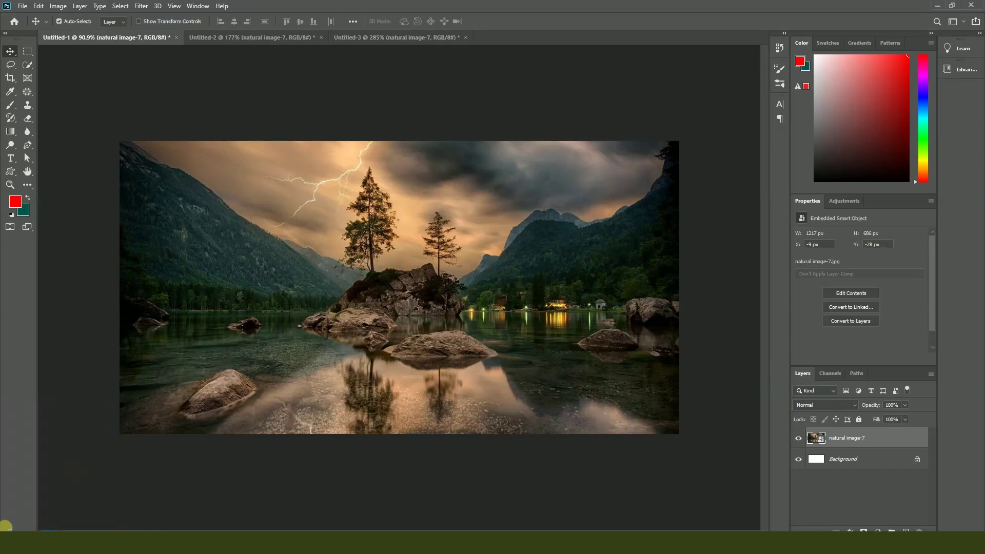
pyautogui.hotkey('ctrl', '1')
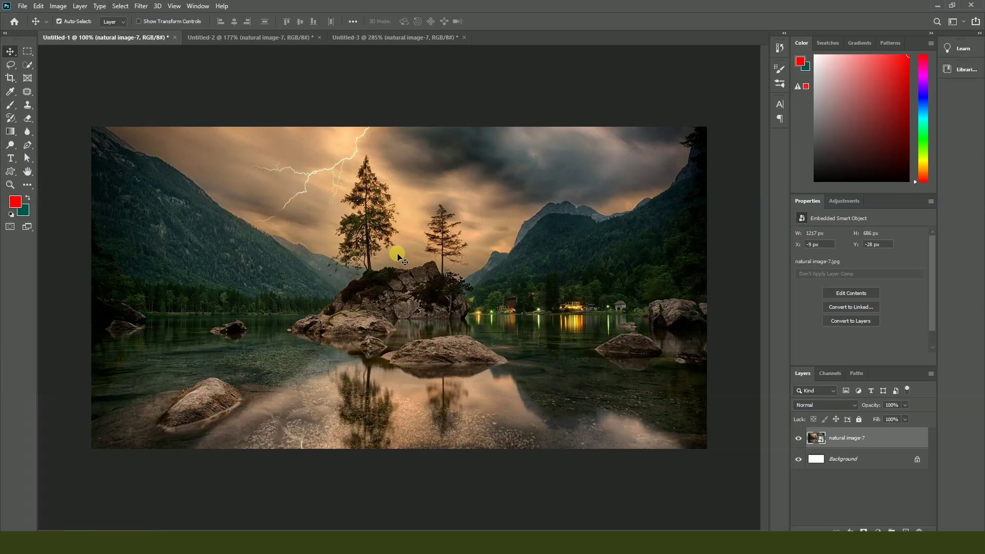
# Step: View Untitled-2 and Untitled-3 at 100% and zoom in on Untitled-3
pyautogui.click(220, 38)
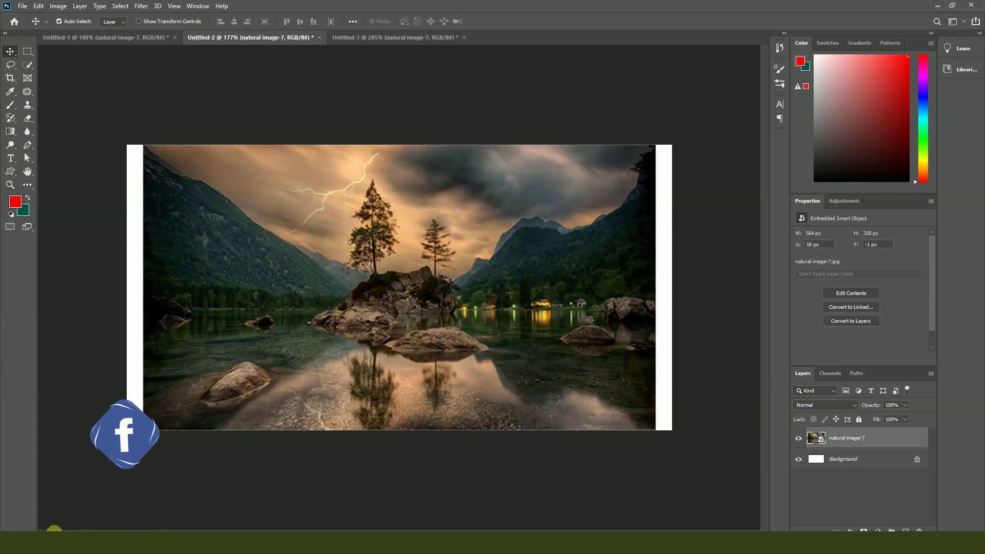
pyautogui.hotkey('ctrl', '1')
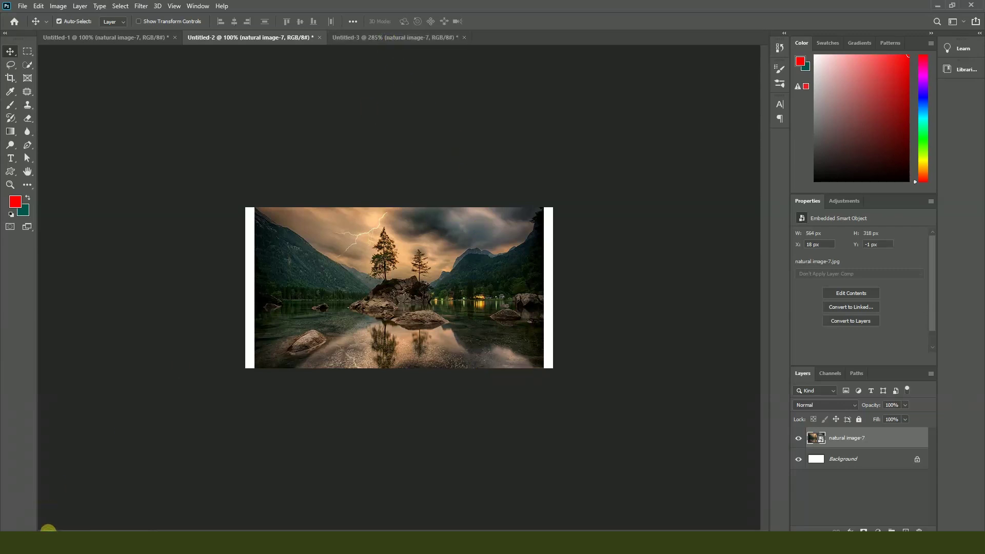
pyautogui.click(367, 37)
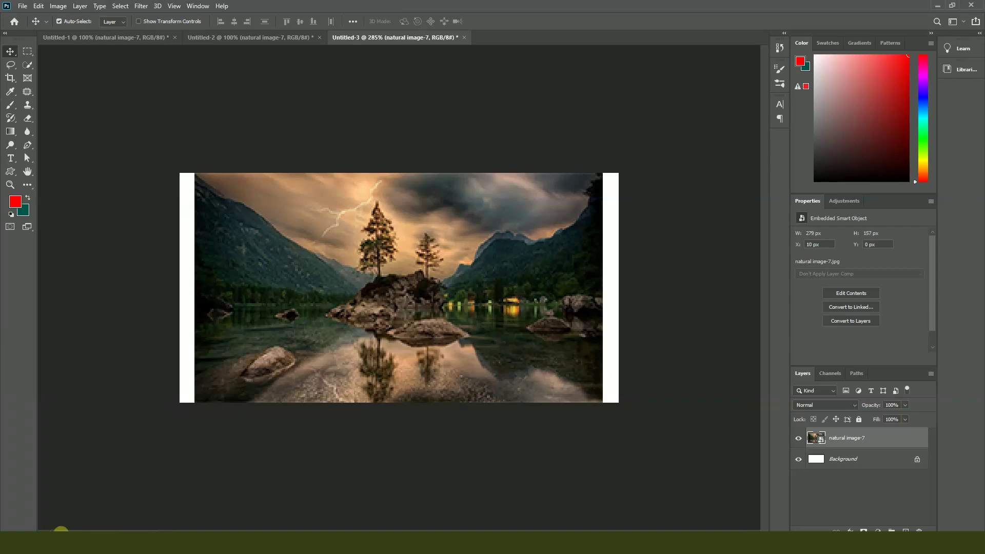
pyautogui.hotkey('ctrl', '1')
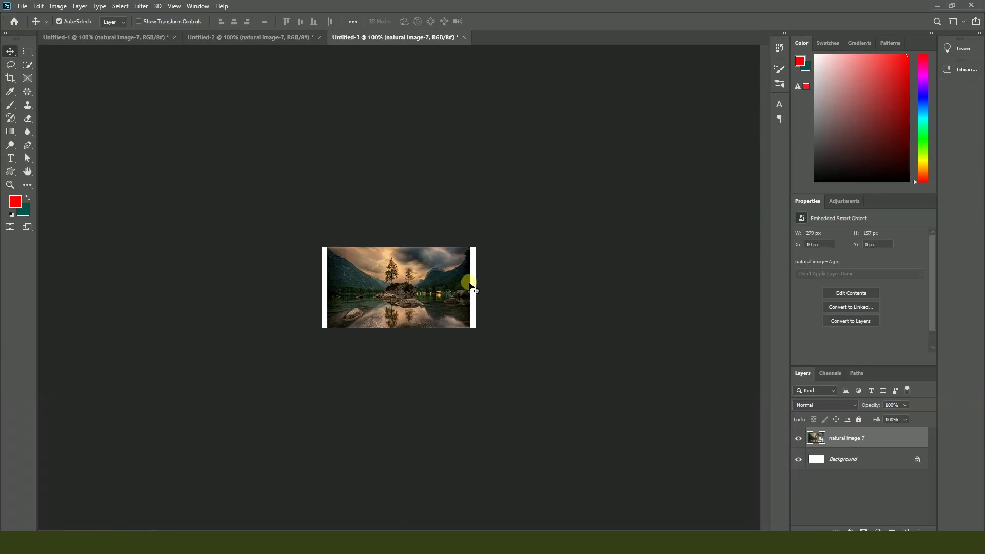
pyautogui.scroll(5, 471, 288)
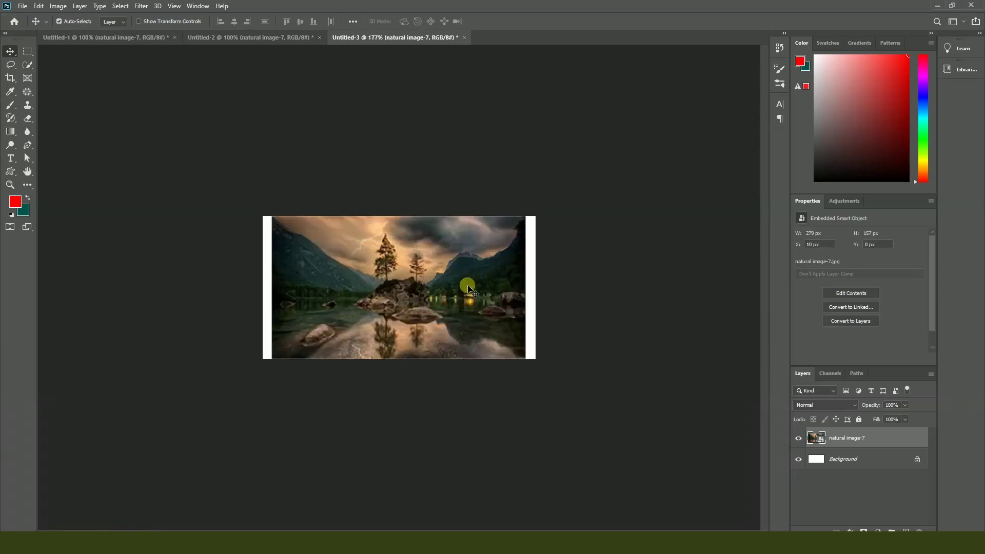
pyautogui.scroll(1, 470, 288)
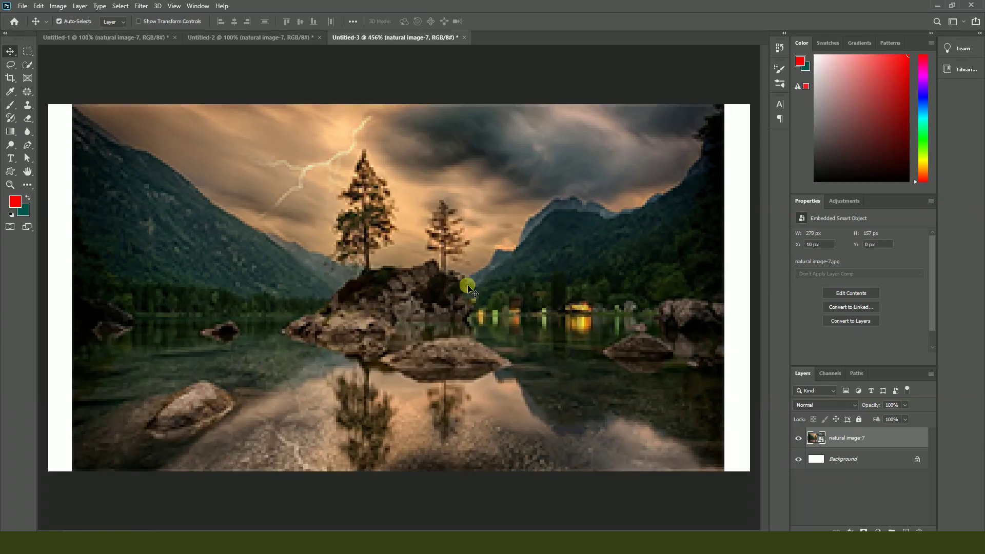
pyautogui.scroll(-1, 471, 289)
pyautogui.scroll(1, 471, 289)
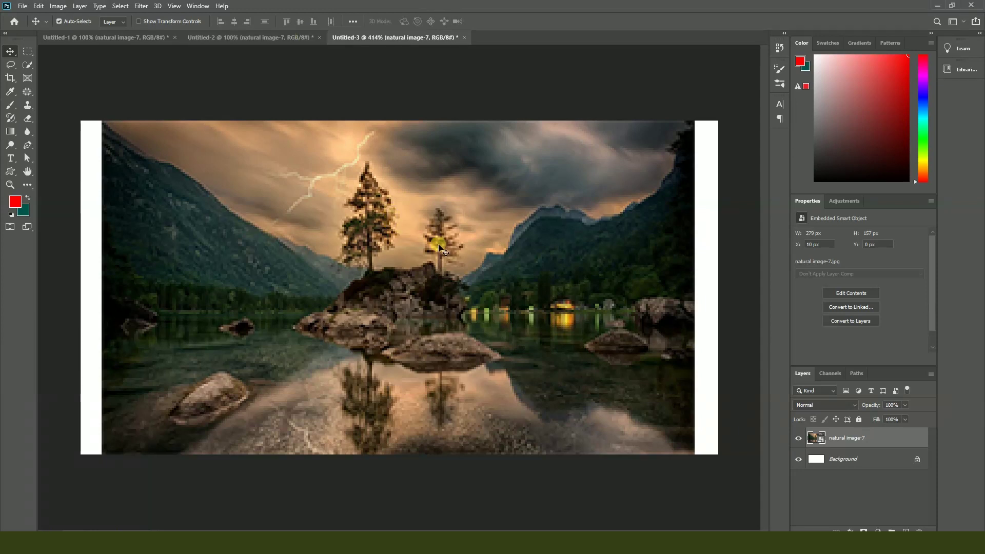
# Step: Zoom in on Untitled-2, check Untitled-1, then return to the image folder
pyautogui.click(264, 39)
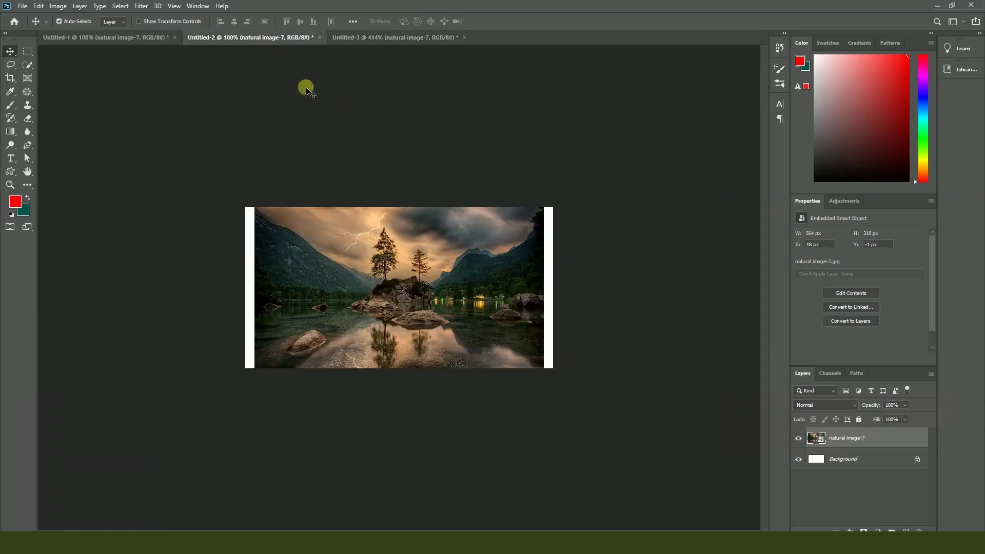
pyautogui.scroll(3, 482, 256)
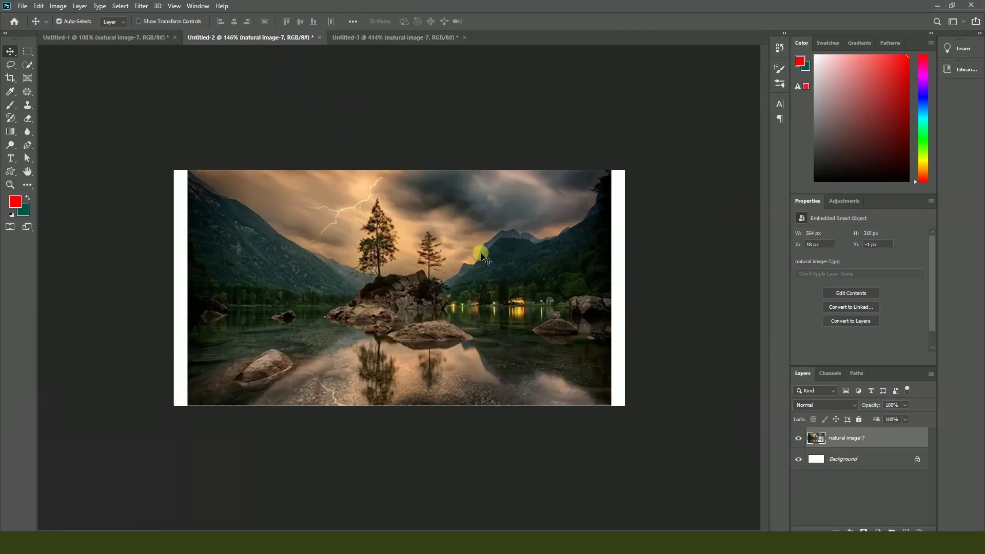
pyautogui.scroll(2, 481, 256)
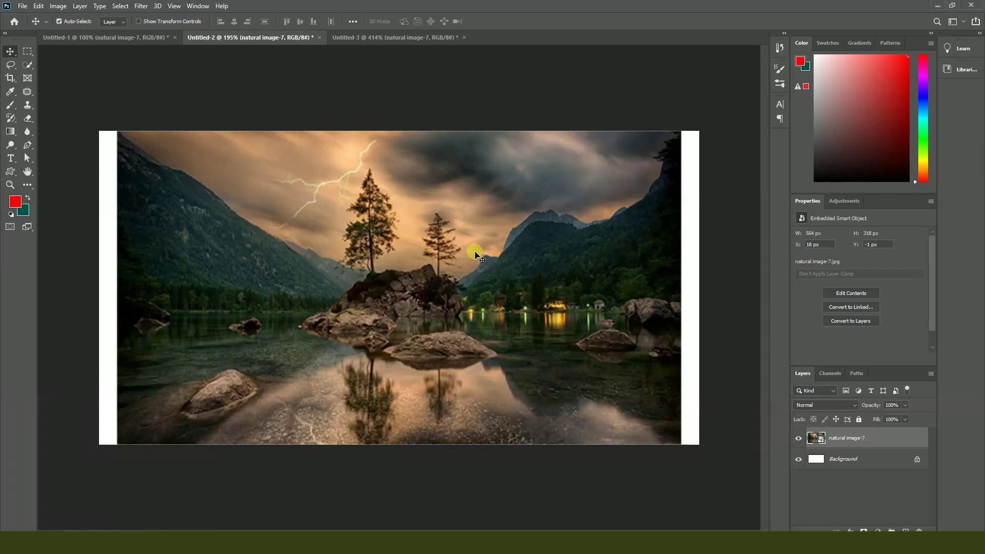
pyautogui.click(107, 39)
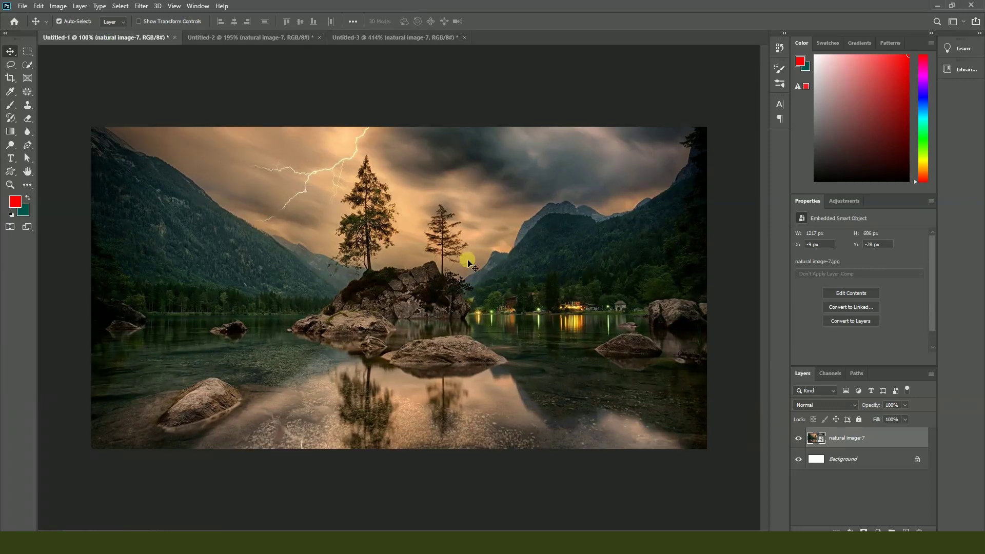
pyautogui.hotkey('alt', 'Tab')
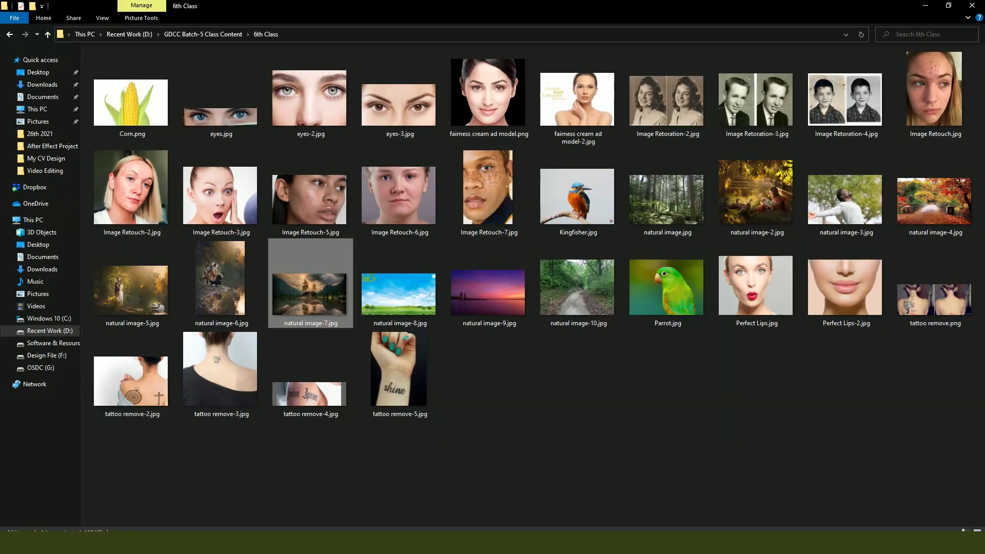
# Step: Open natural image-7.jpg as its own document and move its tab to second place
pyautogui.moveTo(317, 311); pyautogui.dragTo(199, 6)
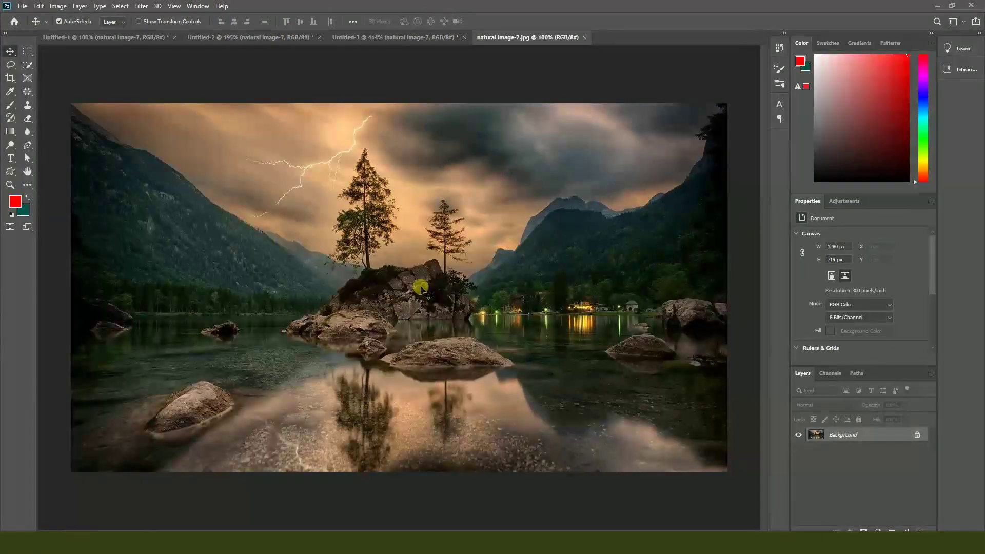
pyautogui.scroll(2, 398, 246)
pyautogui.scroll(-3, 399, 248)
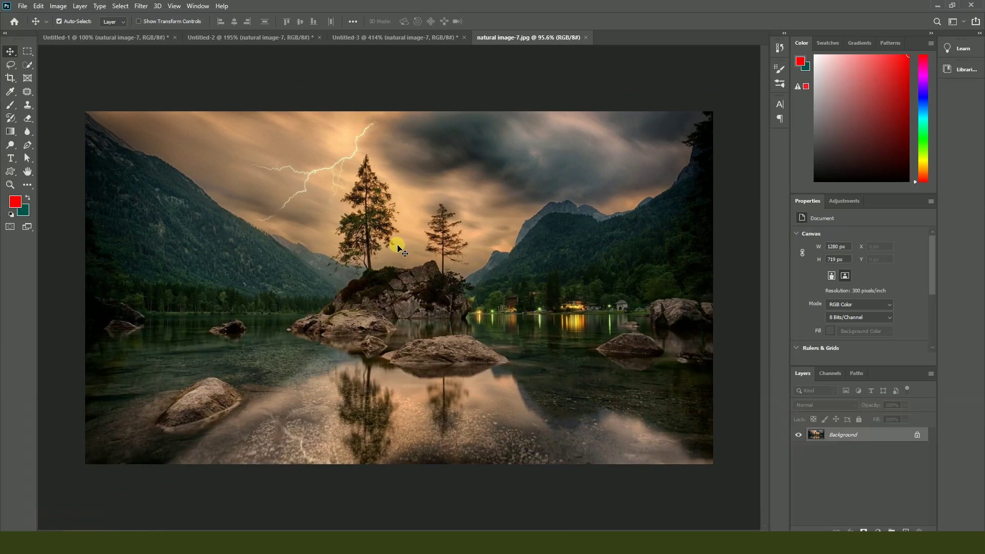
pyautogui.scroll(1, 398, 247)
pyautogui.click(130, 39)
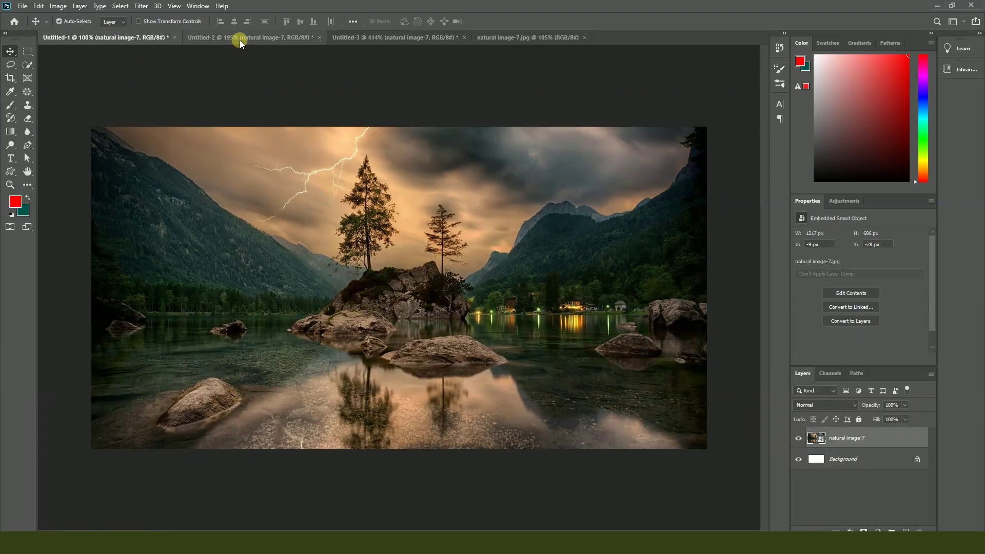
pyautogui.moveTo(485, 33); pyautogui.dragTo(222, 37)
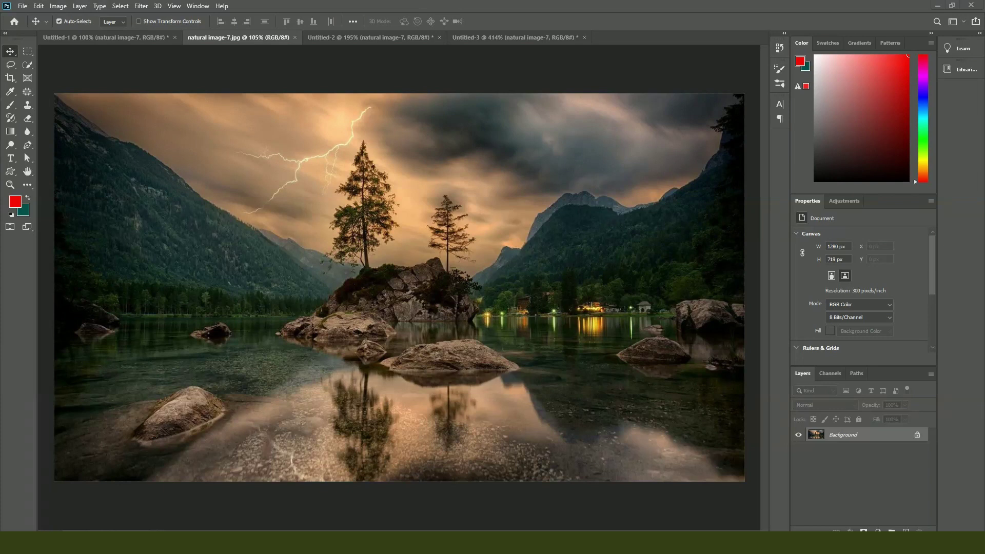
pyautogui.click(391, 38)
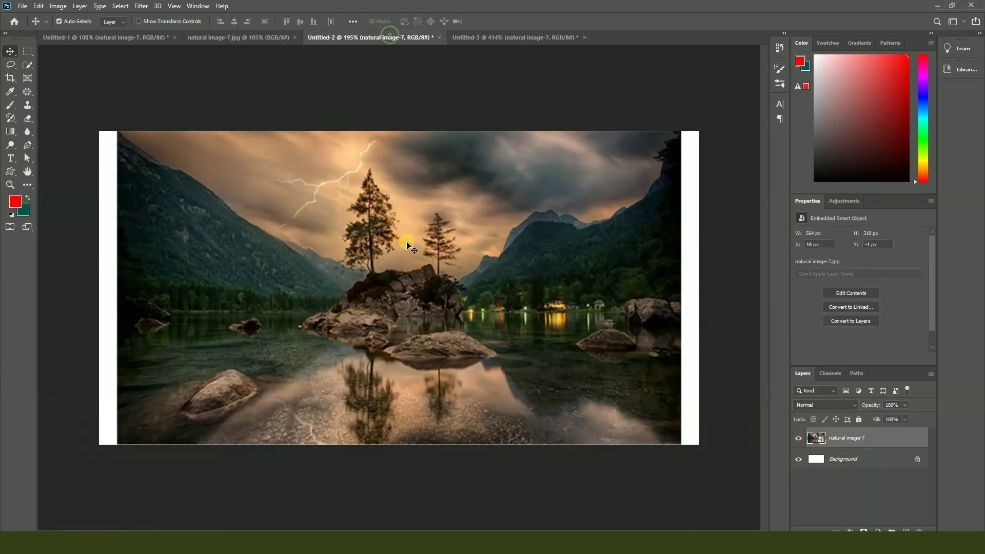
# Step: Copy the lake photo layer into Untitled-3 and align it to the canvas's left edge
pyautogui.click(257, 36)
pyautogui.click(346, 39)
pyautogui.click(390, 281)
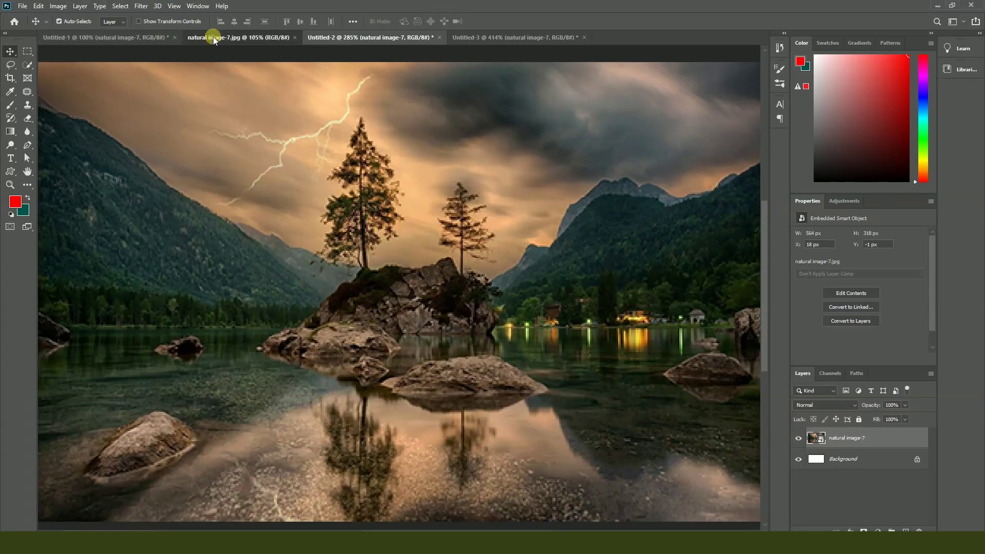
pyautogui.click(214, 36)
pyautogui.moveTo(439, 53); pyautogui.dragTo(435, 254)
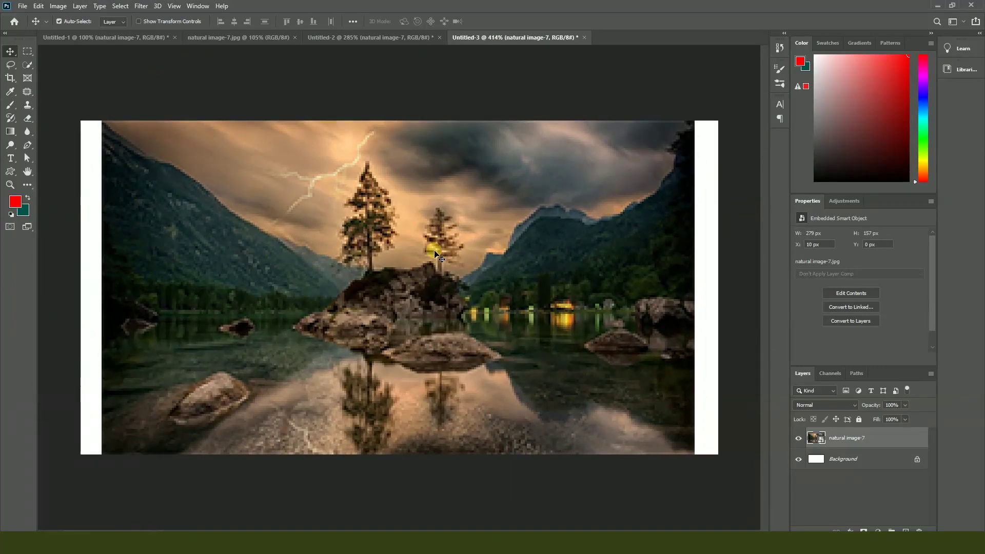
pyautogui.scroll(-2, 441, 254)
pyautogui.moveTo(581, 245); pyautogui.dragTo(559, 248)
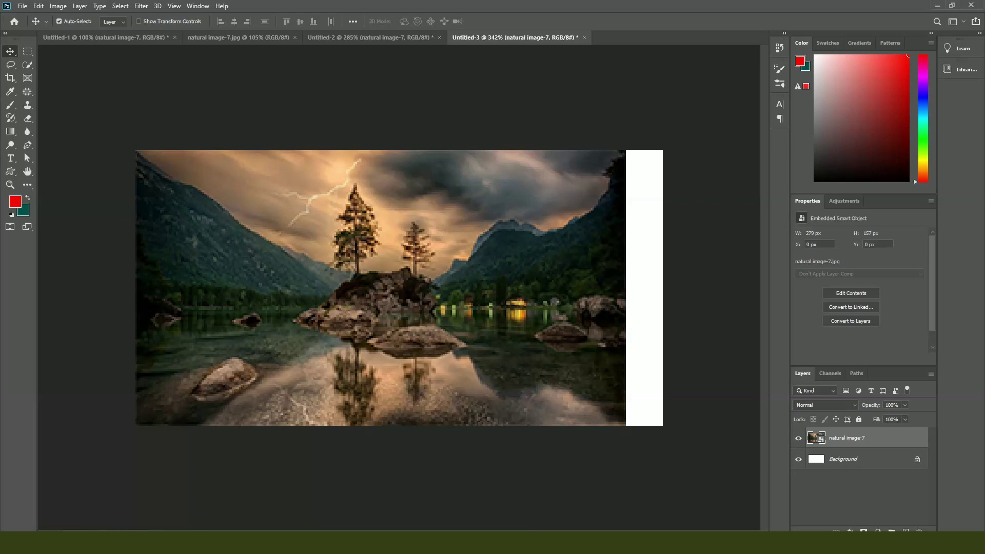
pyautogui.hotkey('alt', 'Tab')
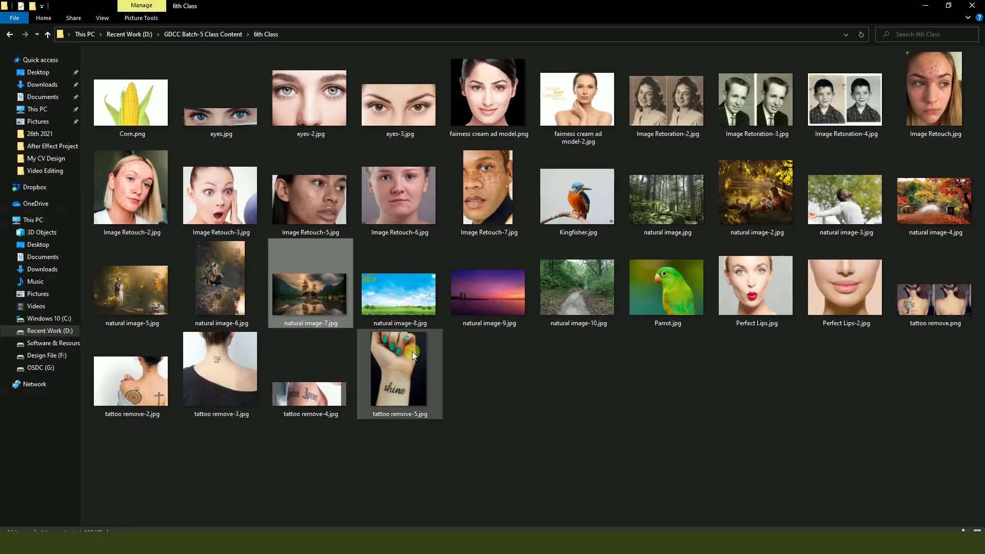
# Step: Check natural image-7.jpg's Properties Details, confirming 1280 × 719 pixels
pyautogui.rightClick(317, 299)
pyautogui.click(349, 530)
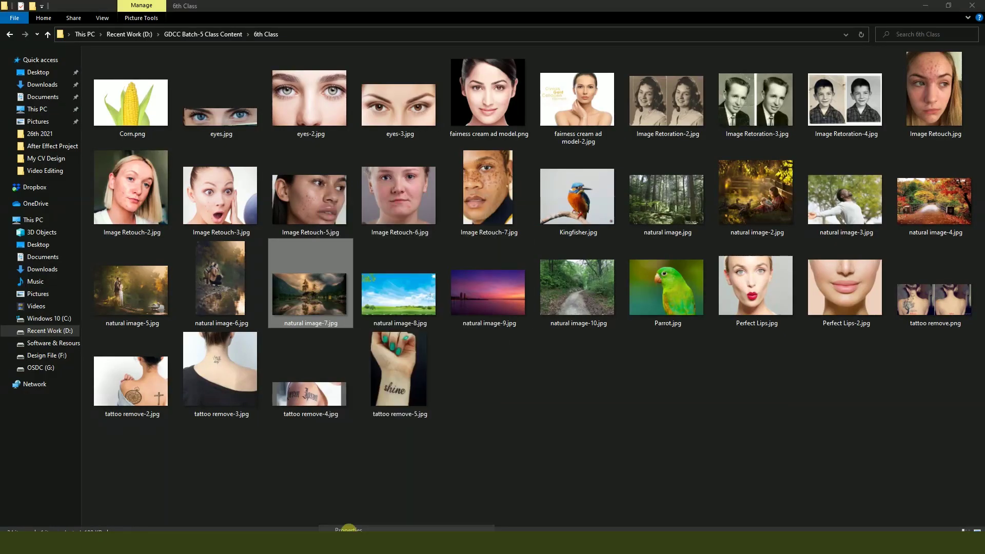
pyautogui.click(386, 297)
pyautogui.moveTo(416, 290); pyautogui.dragTo(367, 107)
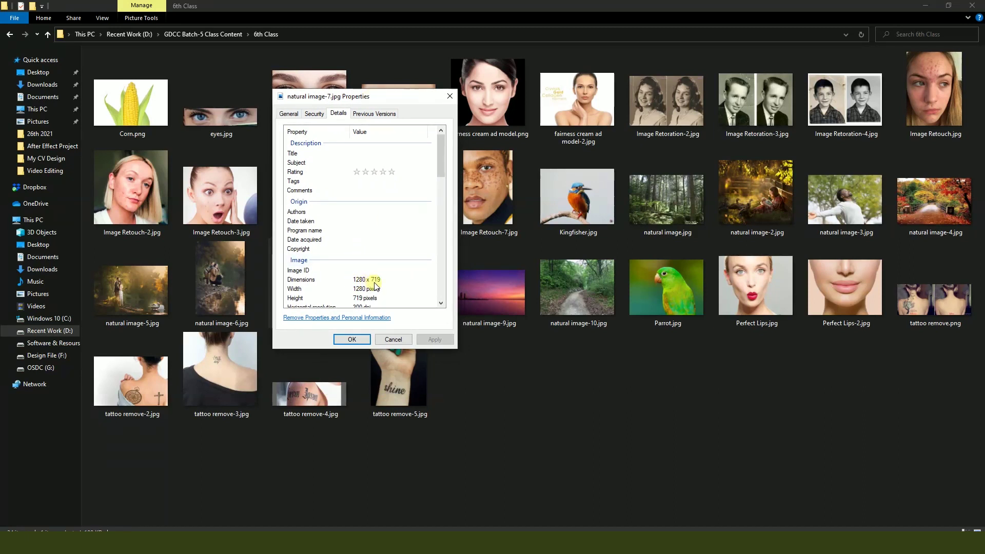
pyautogui.click(449, 95)
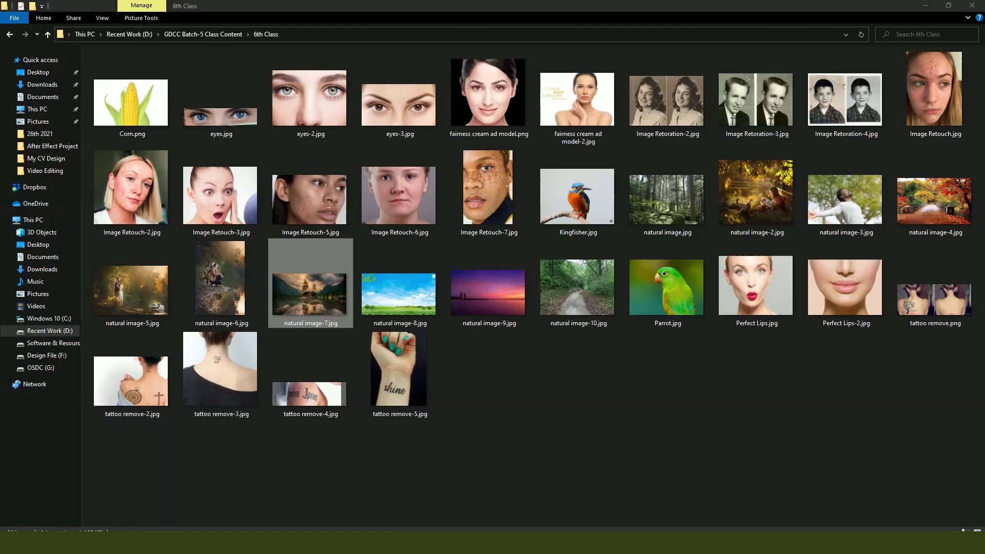
pyautogui.click(220, 530)
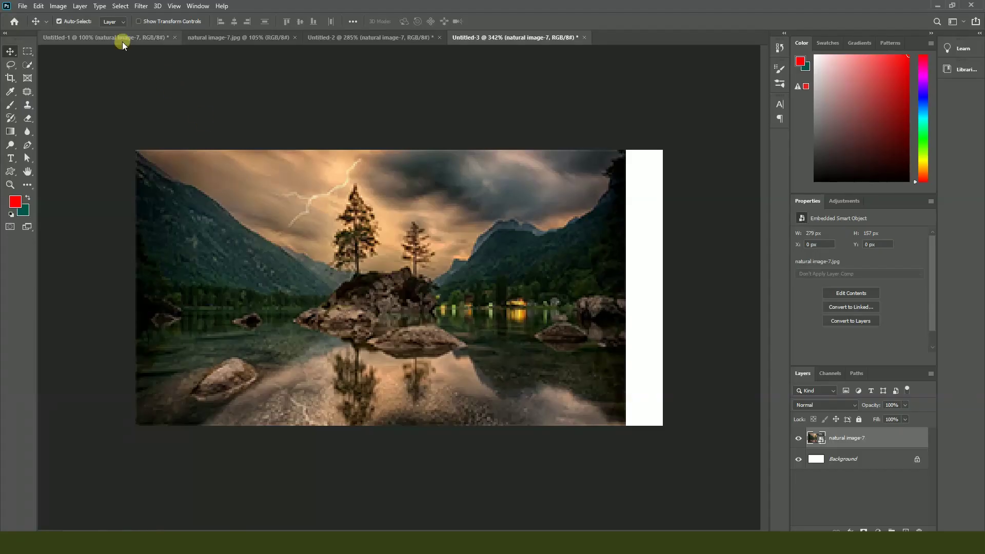
# Step: Close Untitled-1, natural image-7.jpg, Untitled-2 and Untitled-3 without saving
pyautogui.click(173, 39)
pyautogui.click(174, 39)
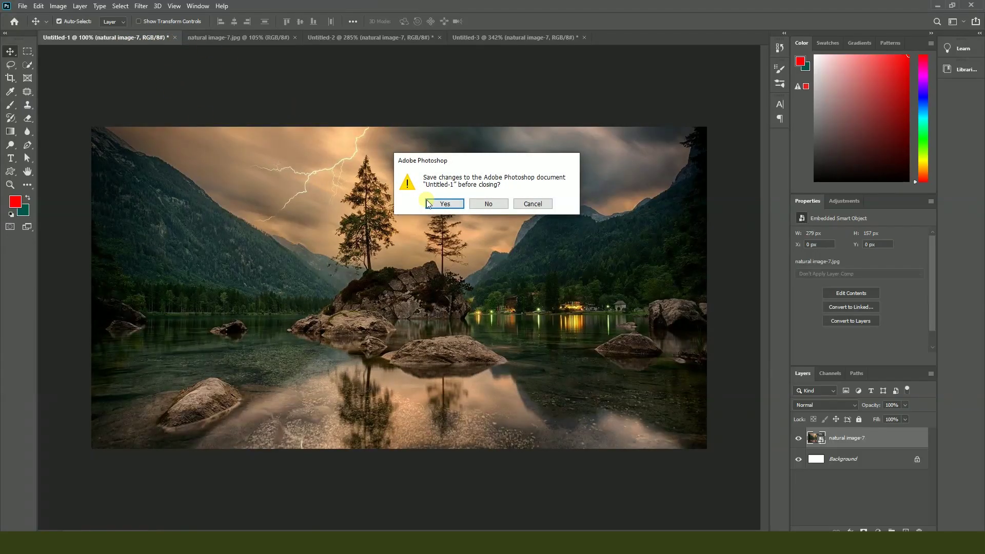
pyautogui.click(487, 204)
pyautogui.click(151, 39)
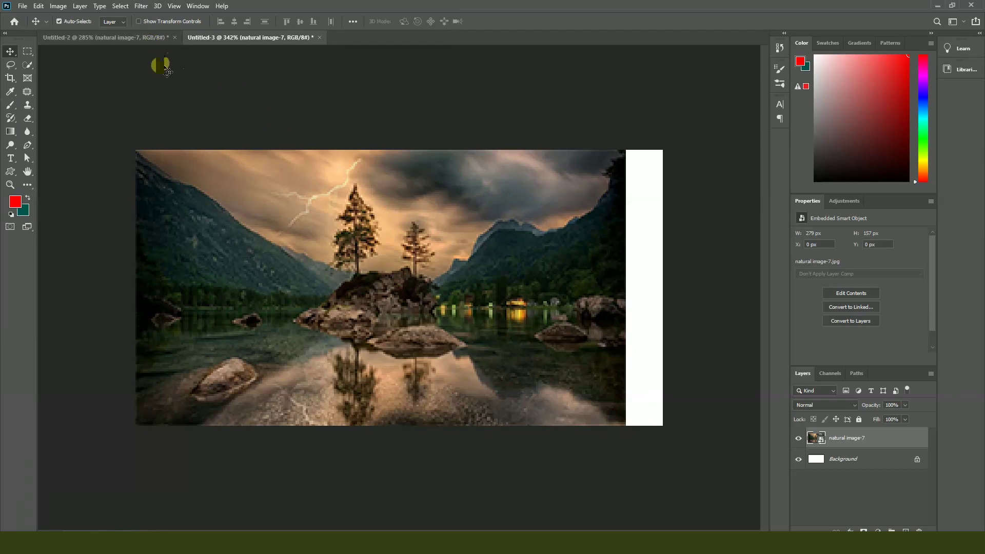
pyautogui.click(175, 38)
pyautogui.click(489, 204)
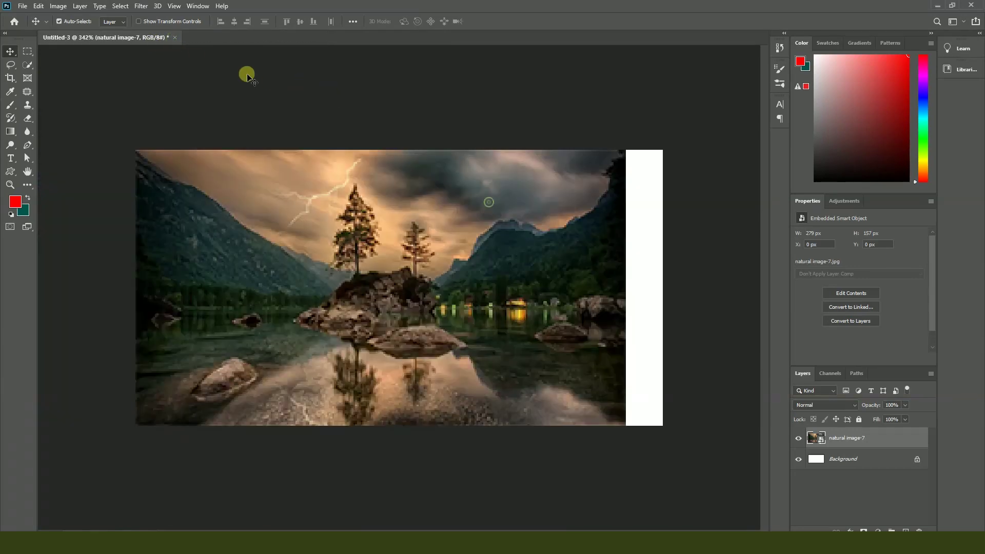
pyautogui.click(174, 37)
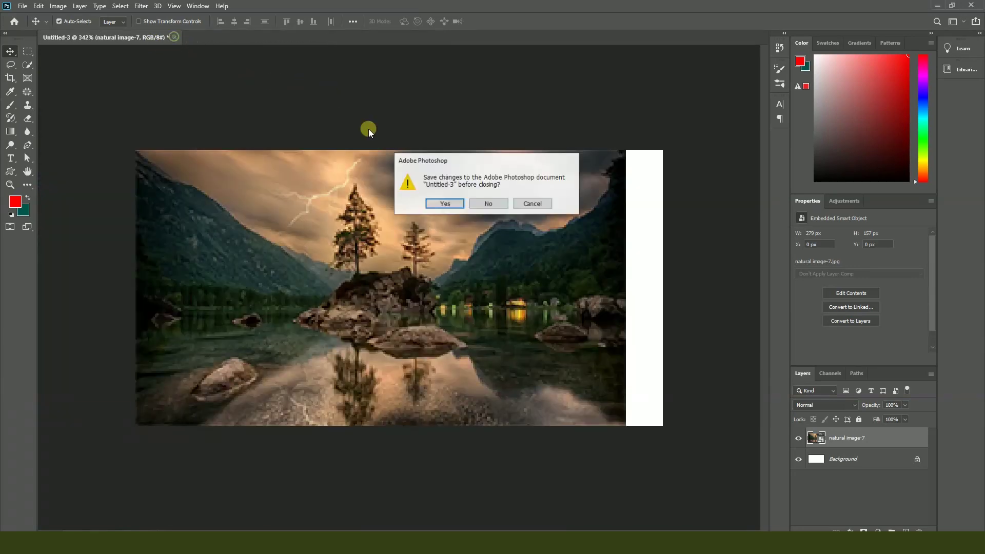
pyautogui.click(488, 203)
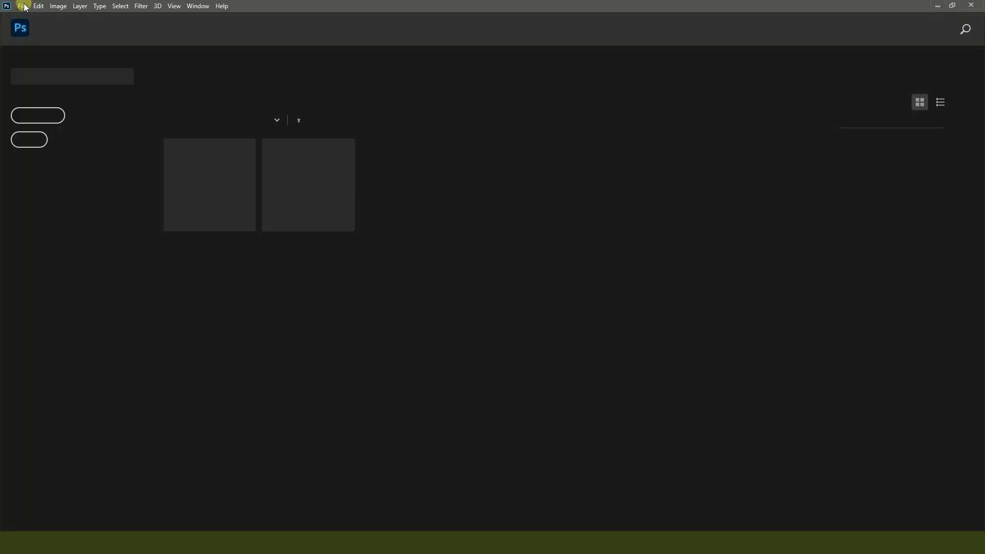
# Step: Browse the 26th 2021 folder in File > Open, cancel, and return to the image folder
pyautogui.click(24, 6)
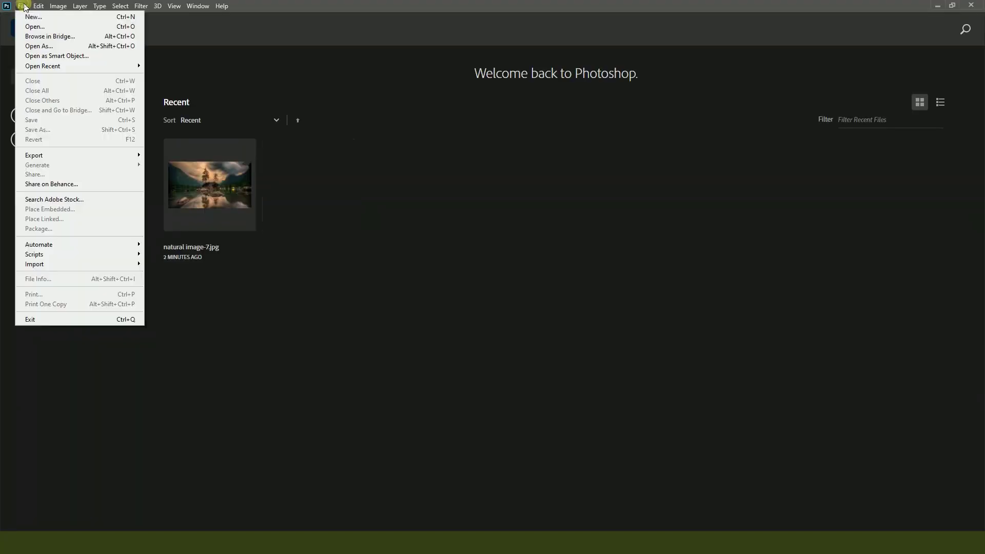
pyautogui.click(31, 28)
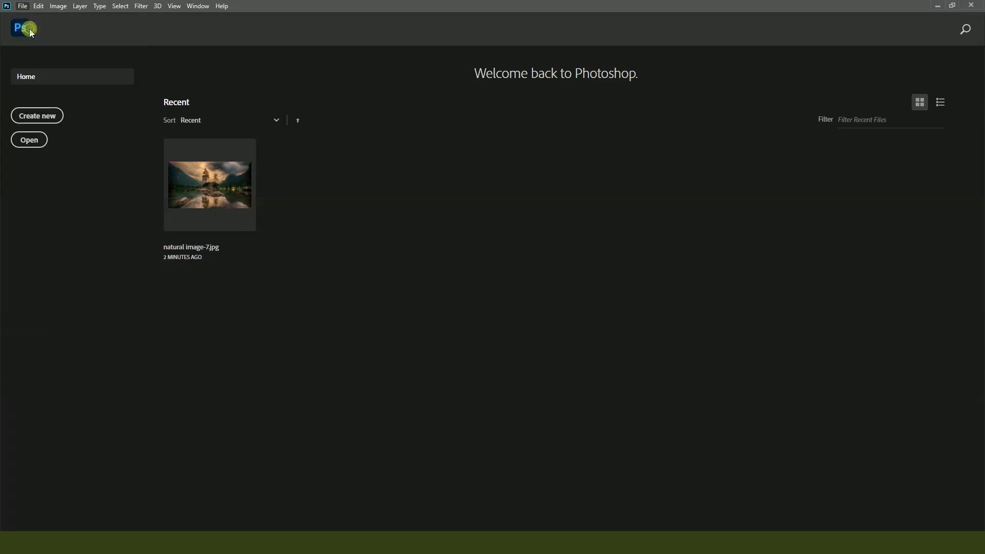
pyautogui.doubleClick(113, 82)
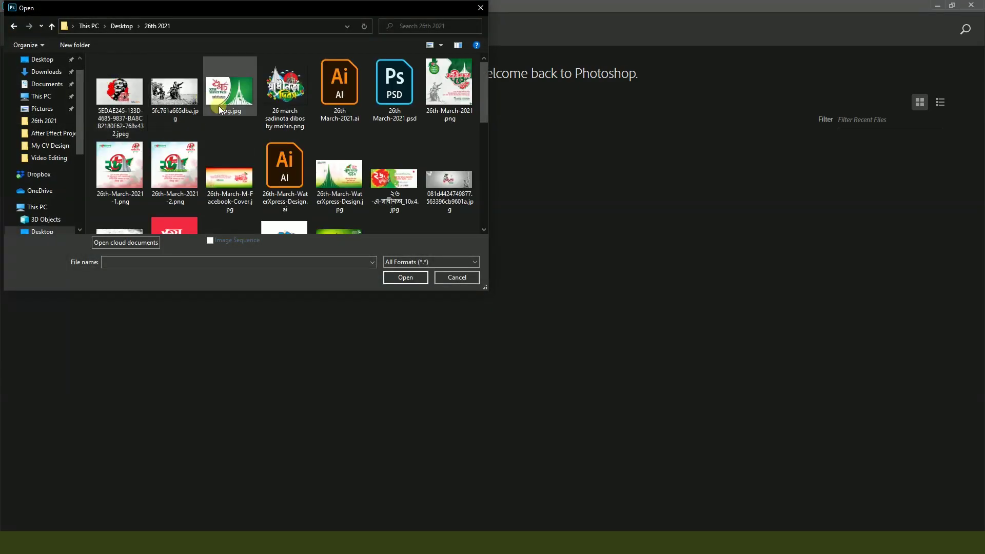
pyautogui.scroll(-5, 233, 182)
pyautogui.click(466, 283)
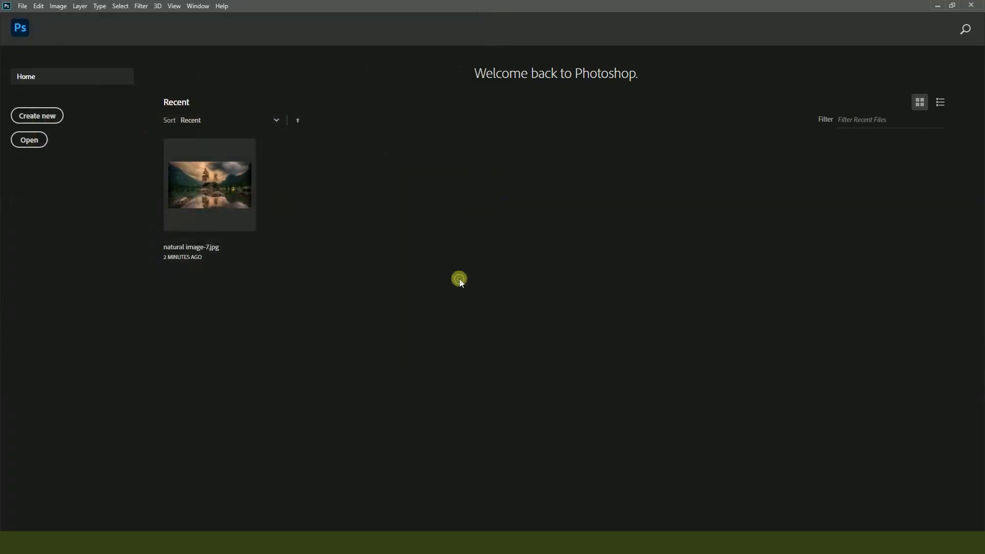
pyautogui.click(497, 530)
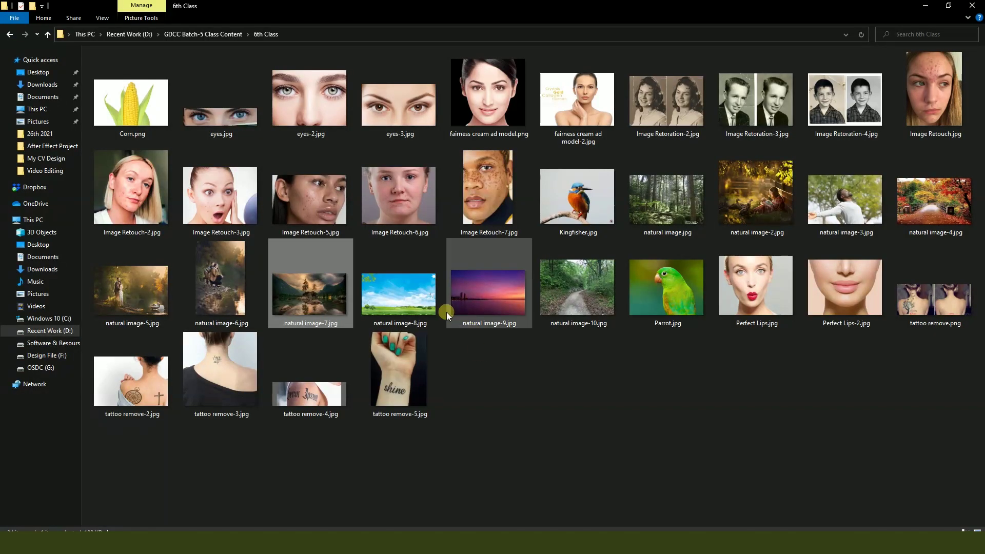
# Step: Reopen natural image-7.jpg, duplicate its Background layer, and select Background copy
pyautogui.moveTo(352, 322); pyautogui.dragTo(464, 349)
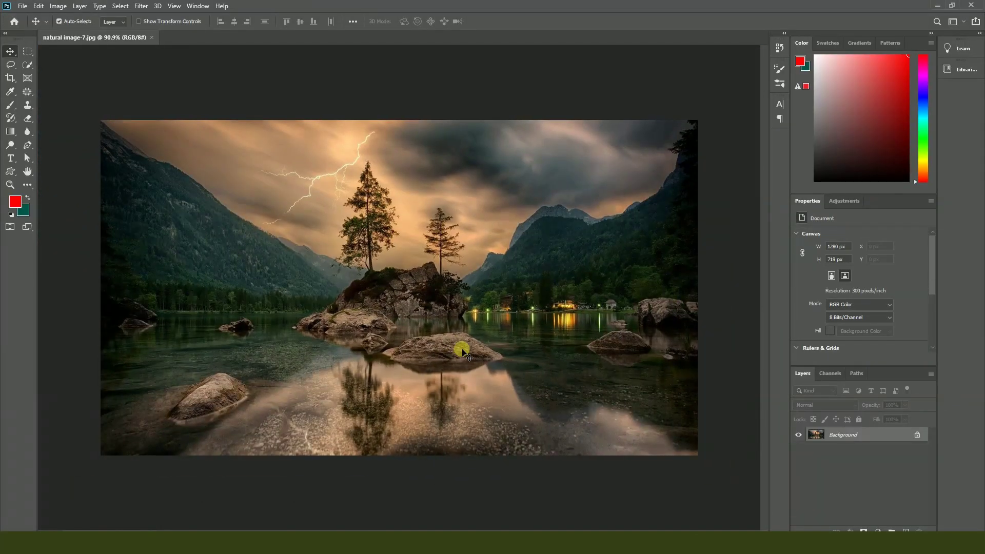
pyautogui.moveTo(888, 435); pyautogui.dragTo(907, 529)
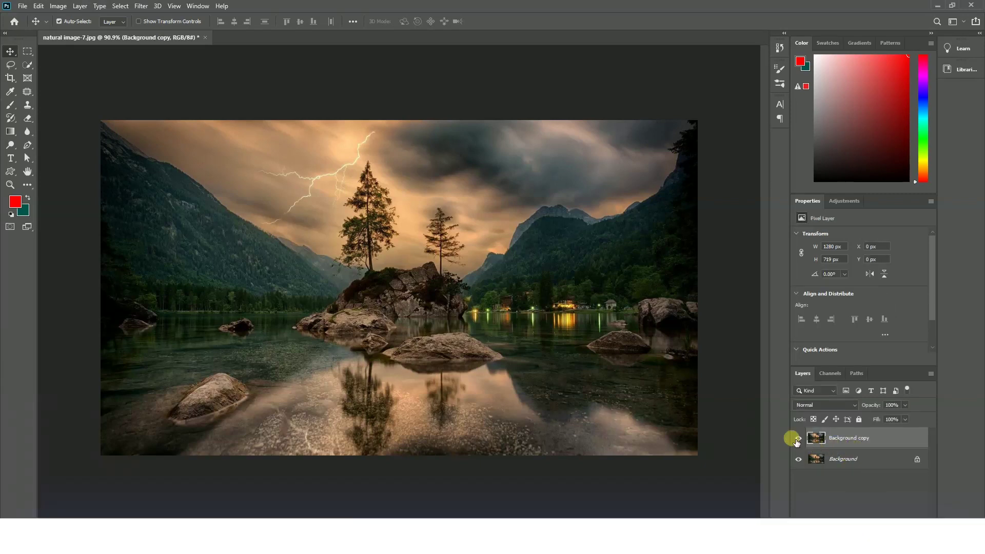
pyautogui.click(797, 440)
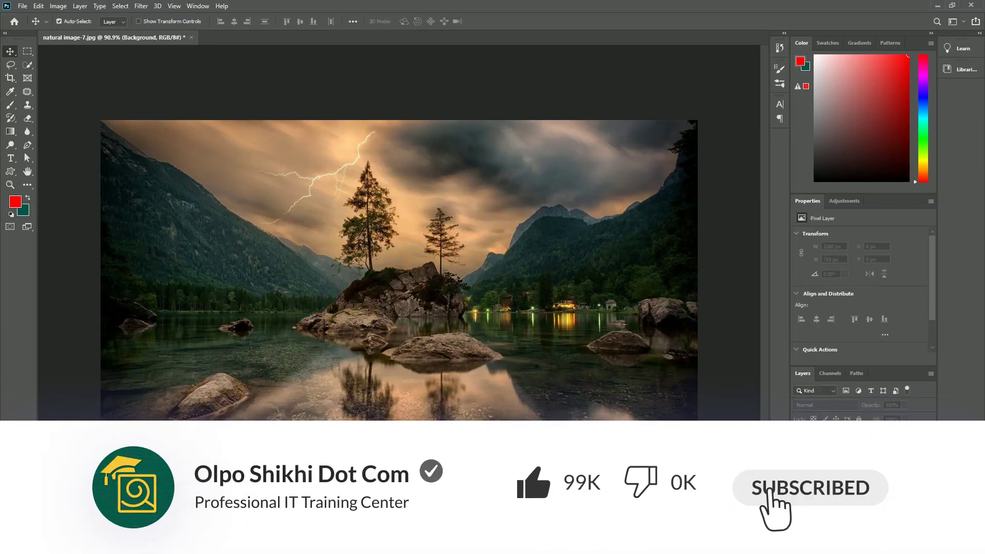
pyautogui.click(843, 440)
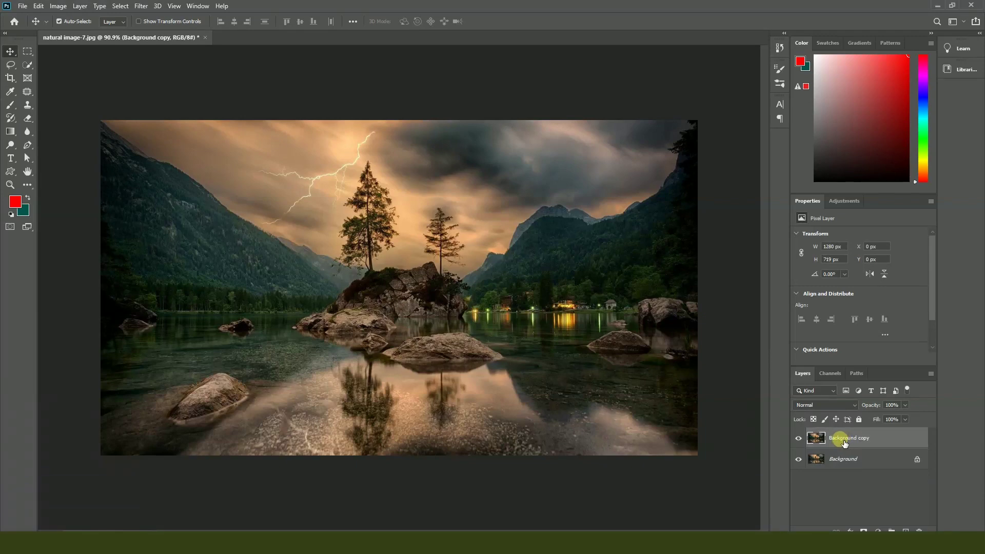
pyautogui.press('ctrl')
pyautogui.hotkey('ctrl', 'k')
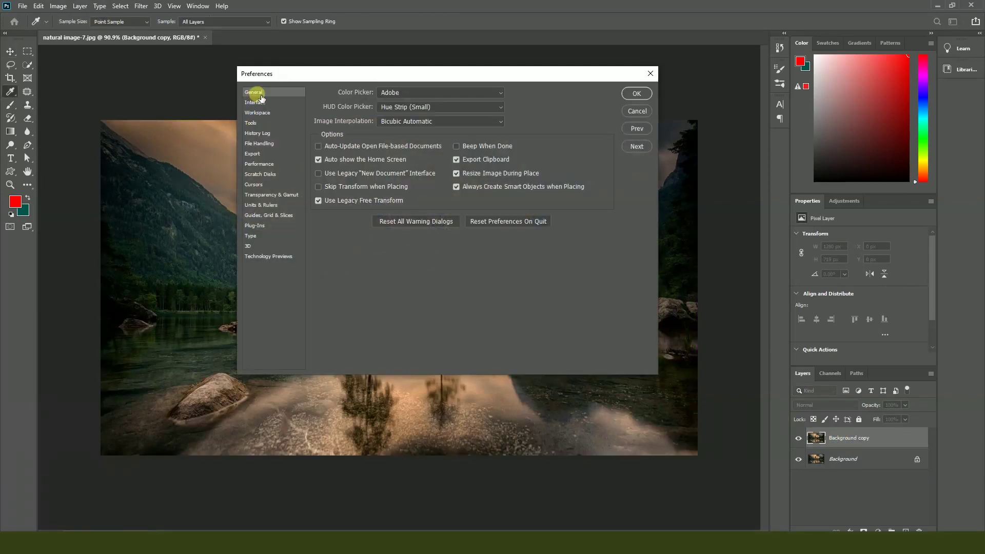
pyautogui.click(265, 134)
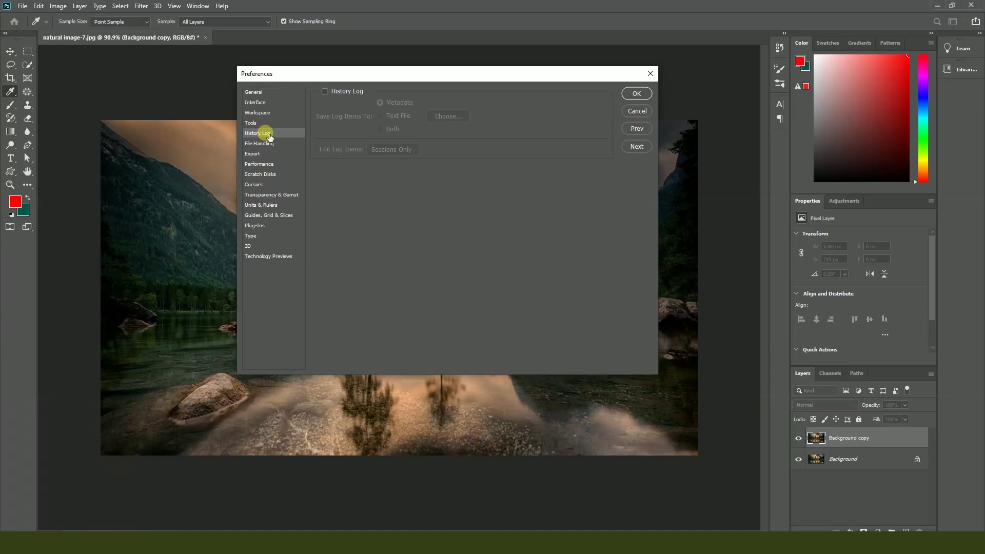
pyautogui.click(265, 144)
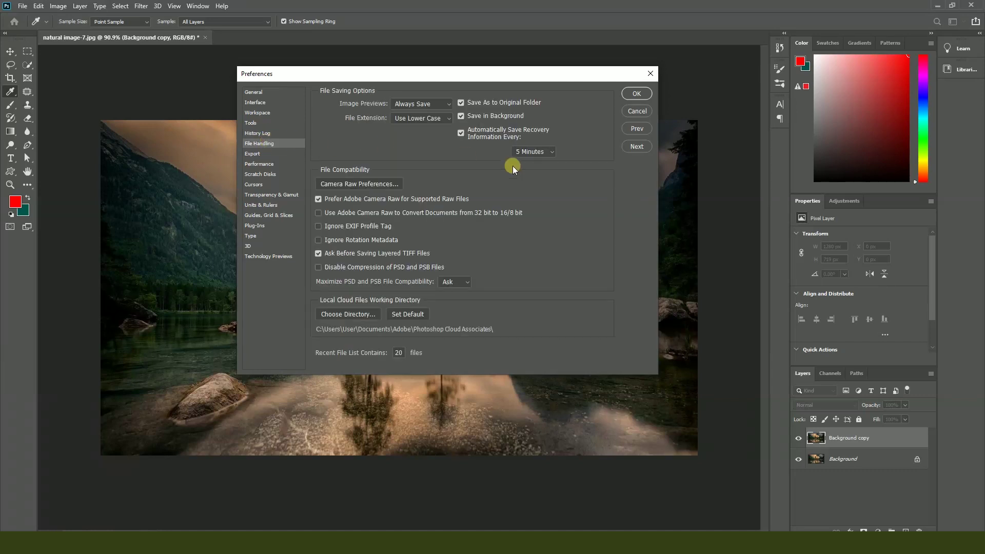
pyautogui.click(259, 105)
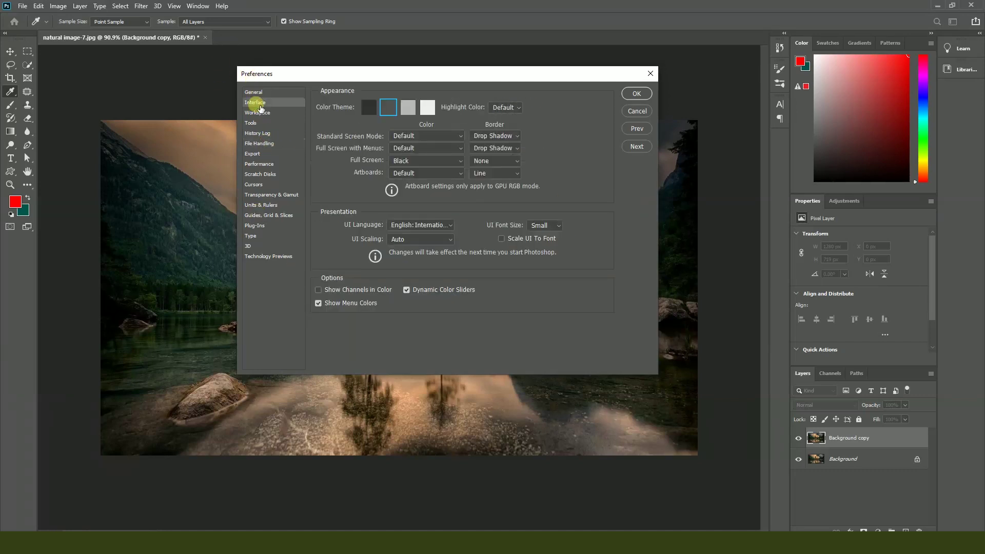
pyautogui.click(258, 112)
pyautogui.click(259, 126)
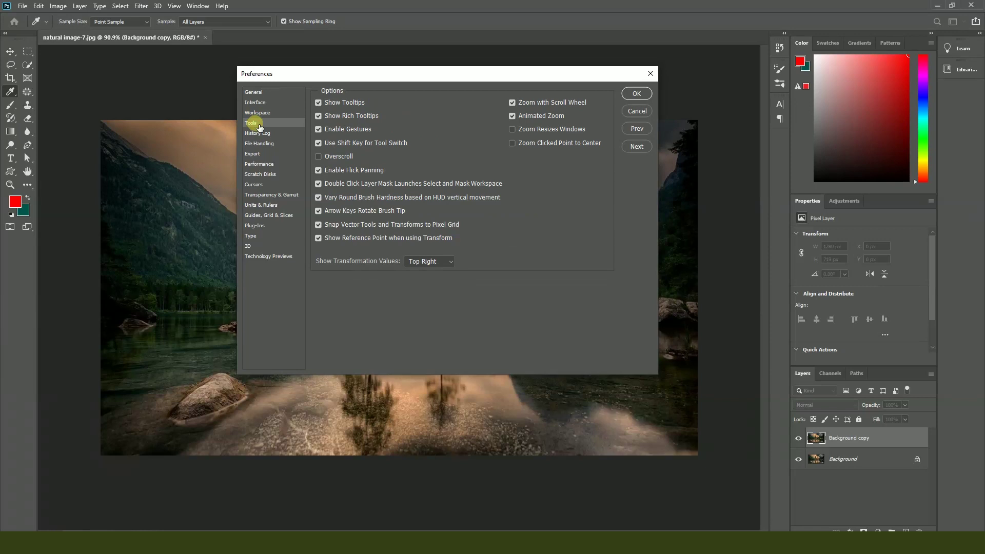
pyautogui.click(259, 155)
pyautogui.click(263, 166)
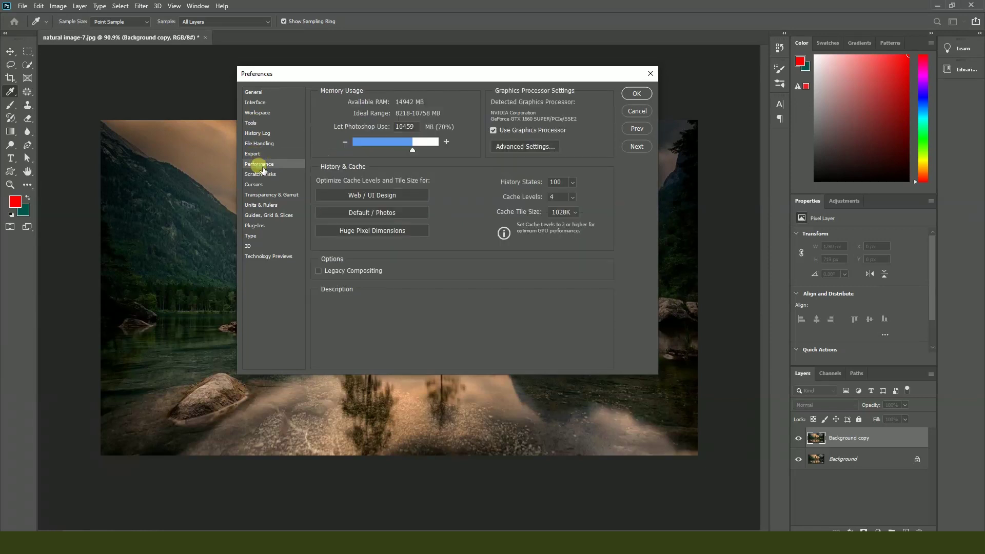
pyautogui.click(556, 183)
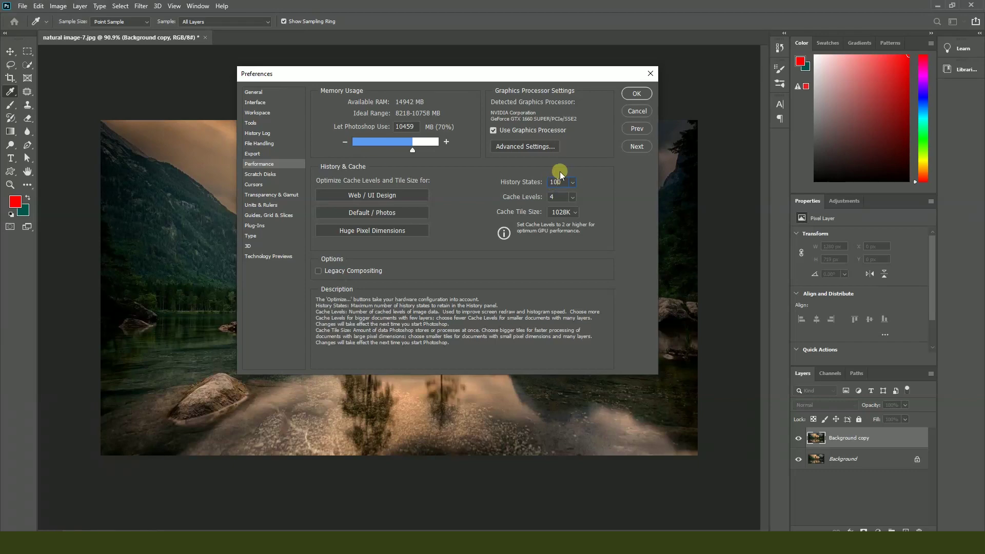
pyautogui.doubleClick(554, 182)
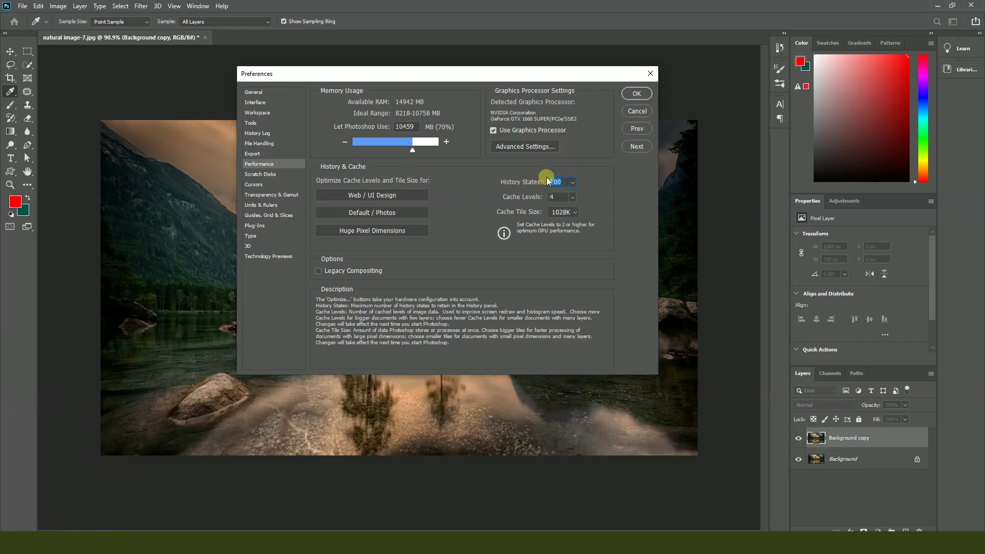
pyautogui.click(636, 93)
pyautogui.hotkey('ctrl', '1')
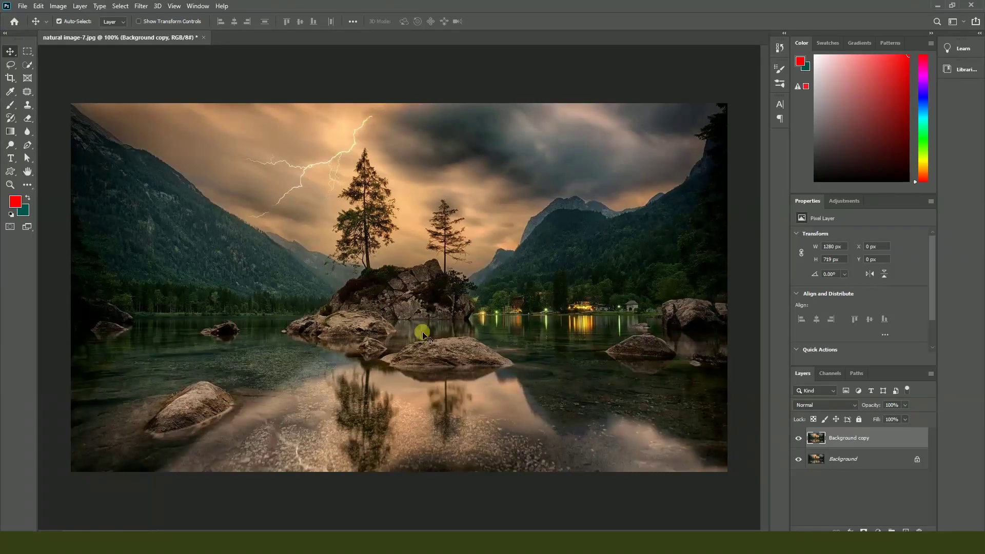
pyautogui.click(496, 513)
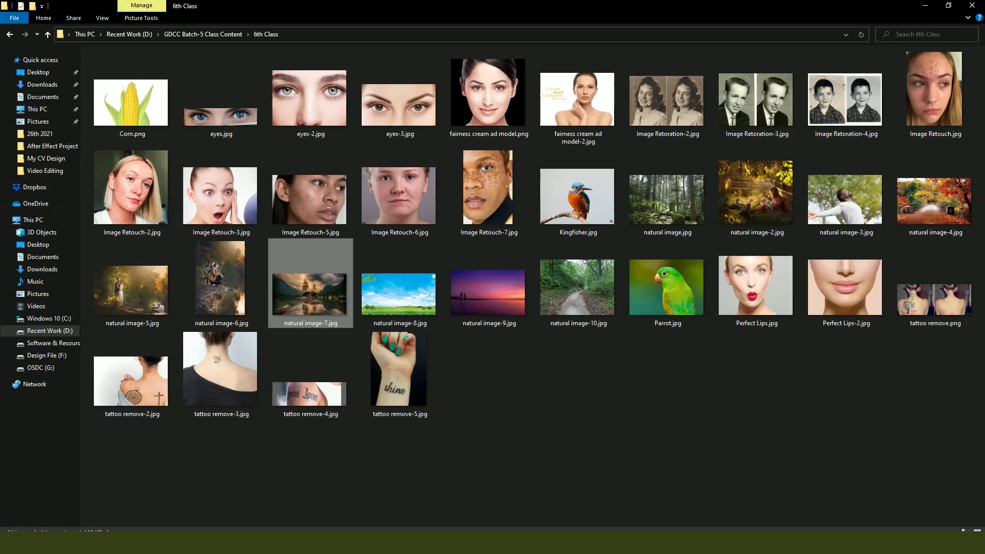
pyautogui.hotkey('alt', 'Tab')
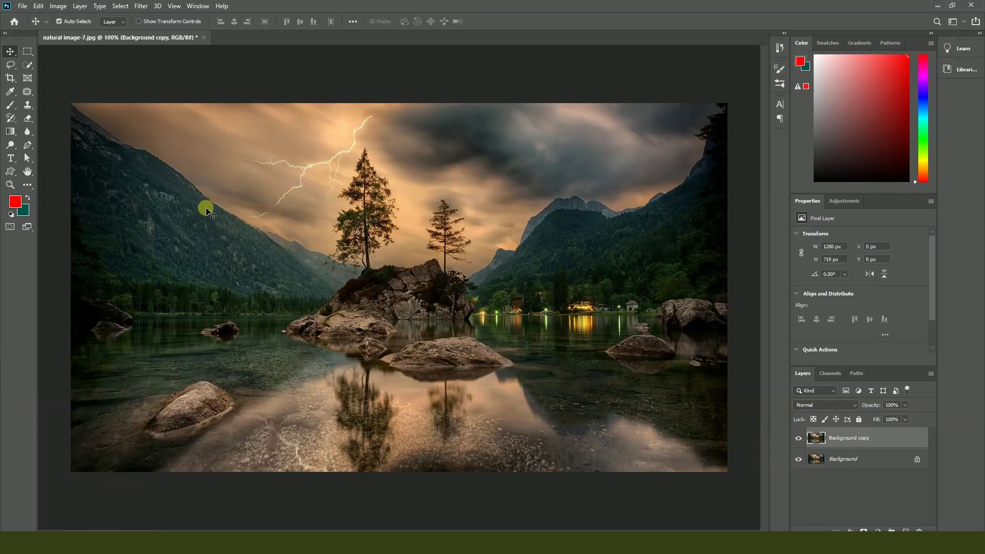
pyautogui.click(57, 6)
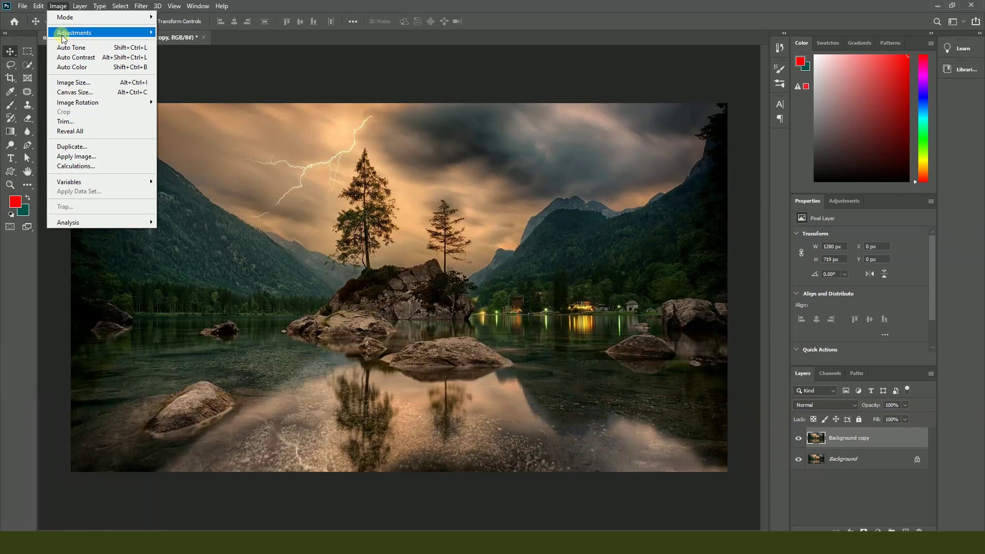
pyautogui.moveTo(125, 36)
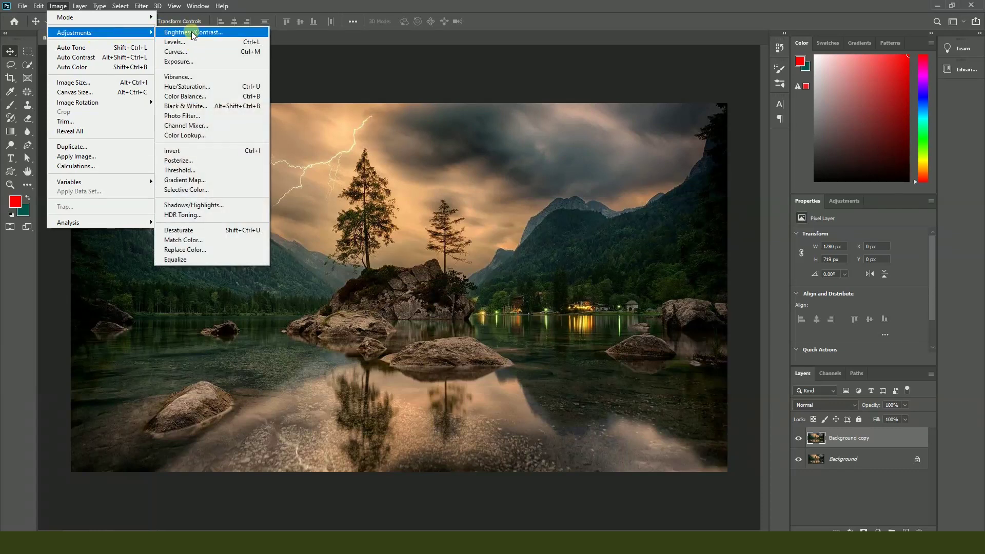
pyautogui.click(446, 280)
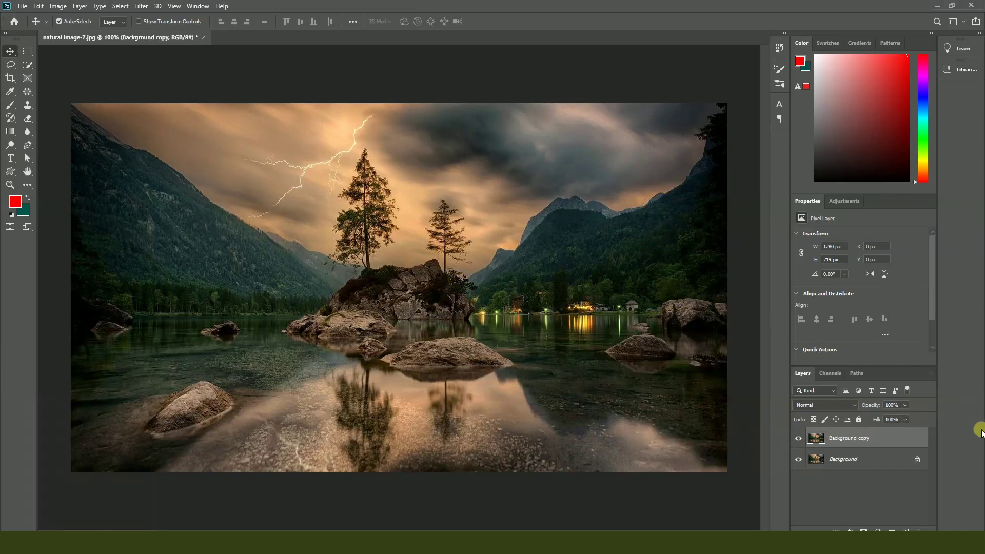
pyautogui.rightClick(853, 442)
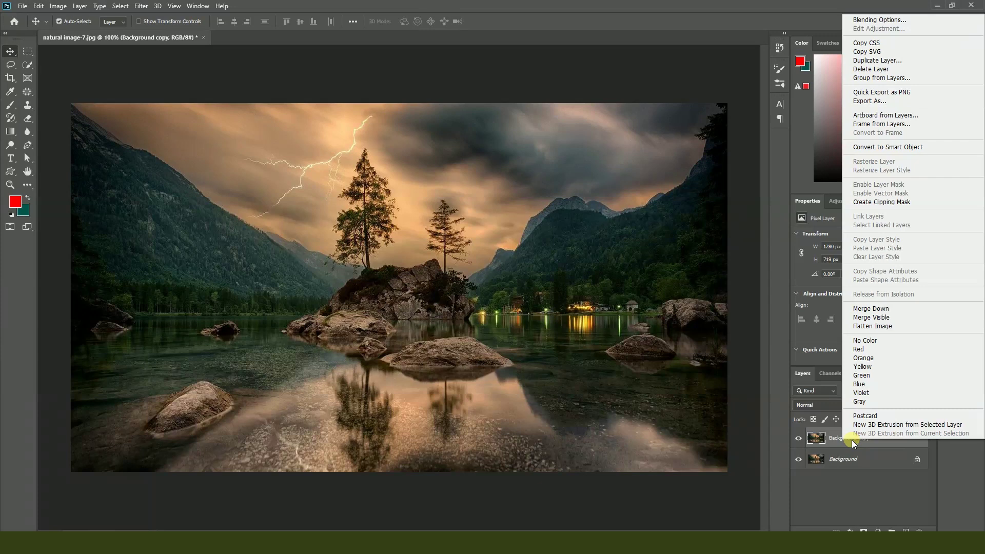
# Step: Convert the Background copy layer to an embedded smart object, then browse Image > Adjustments
pyautogui.click(874, 151)
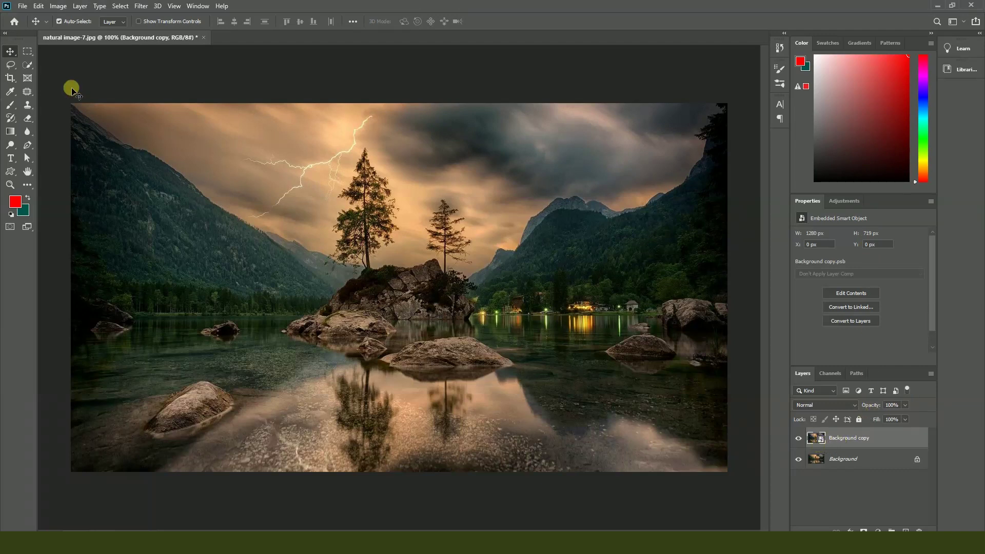
pyautogui.click(58, 6)
pyautogui.moveTo(67, 33)
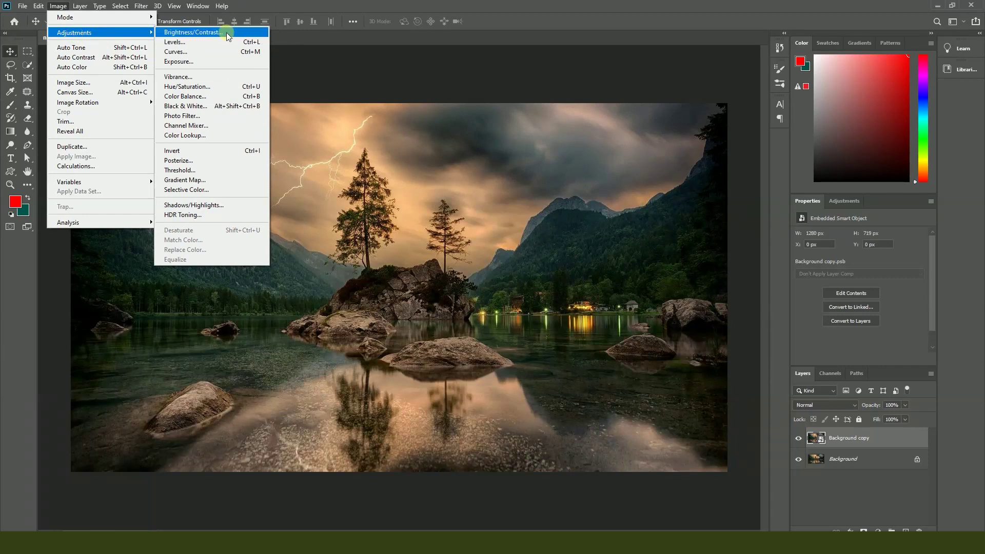
pyautogui.click(854, 441)
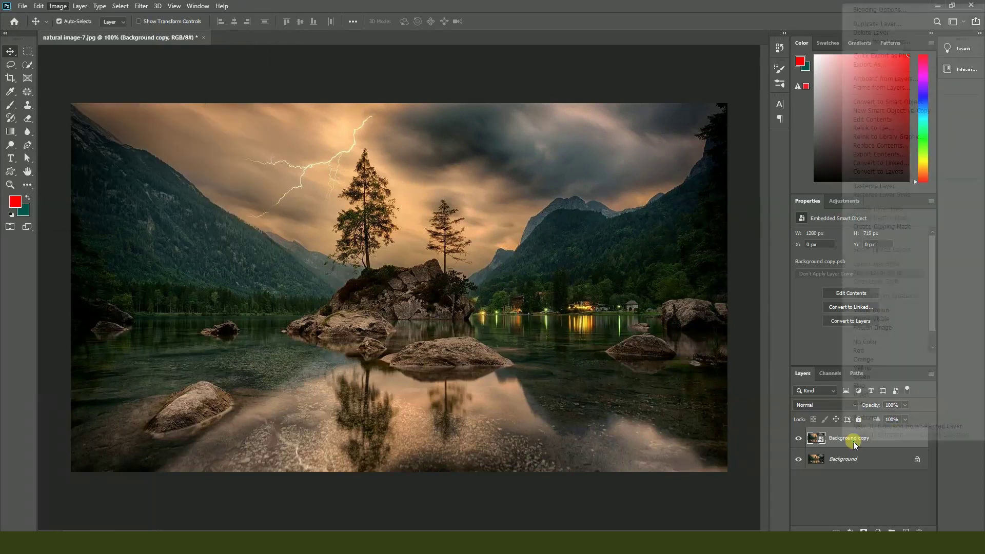
# Step: Rasterize the Background copy smart object back into a pixel layer
pyautogui.rightClick(853, 441)
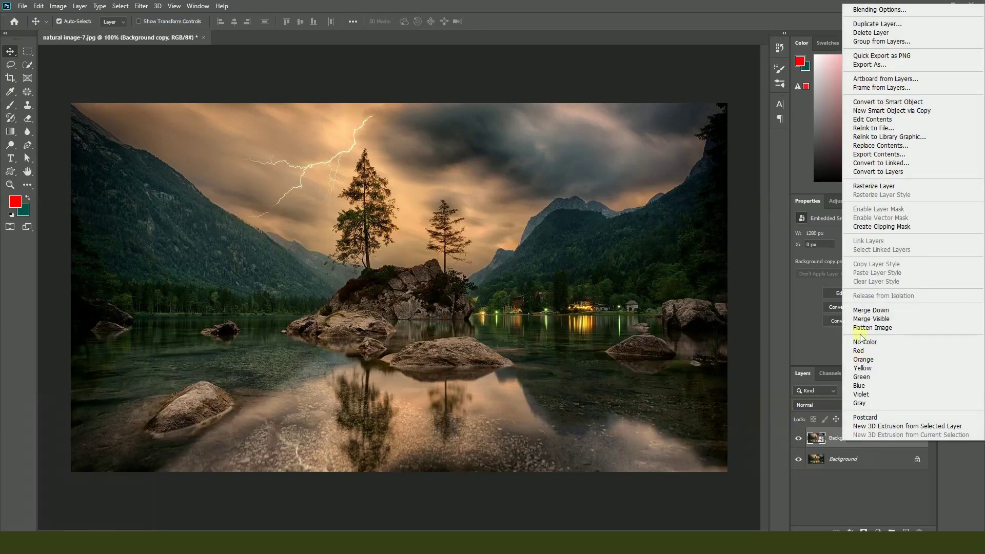
pyautogui.click(883, 187)
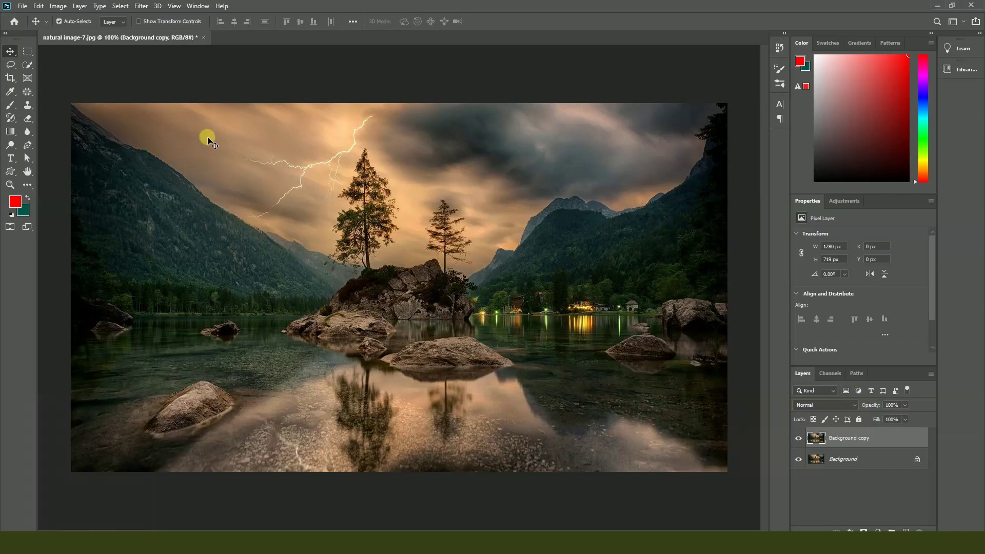
pyautogui.click(58, 6)
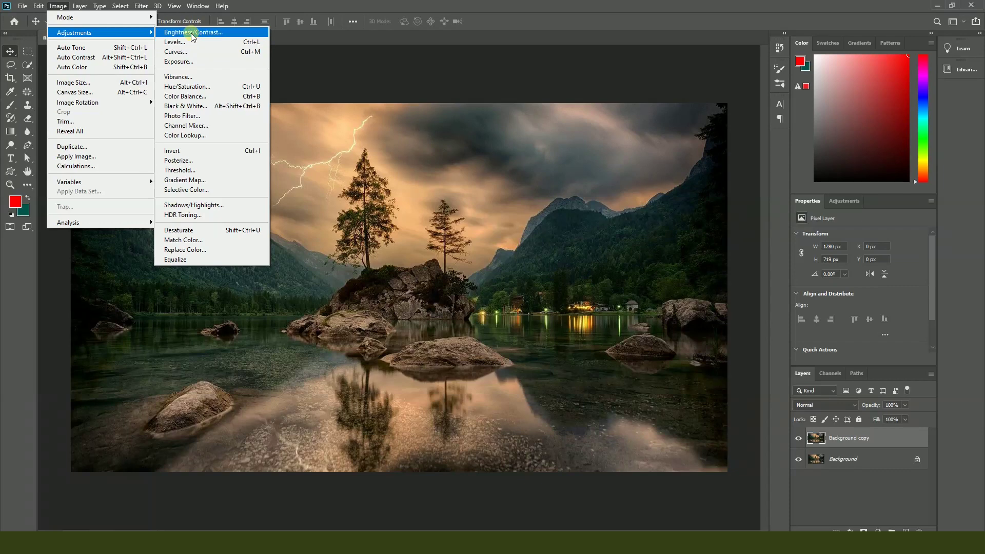
pyautogui.click(191, 32)
pyautogui.moveTo(653, 123); pyautogui.dragTo(523, 65)
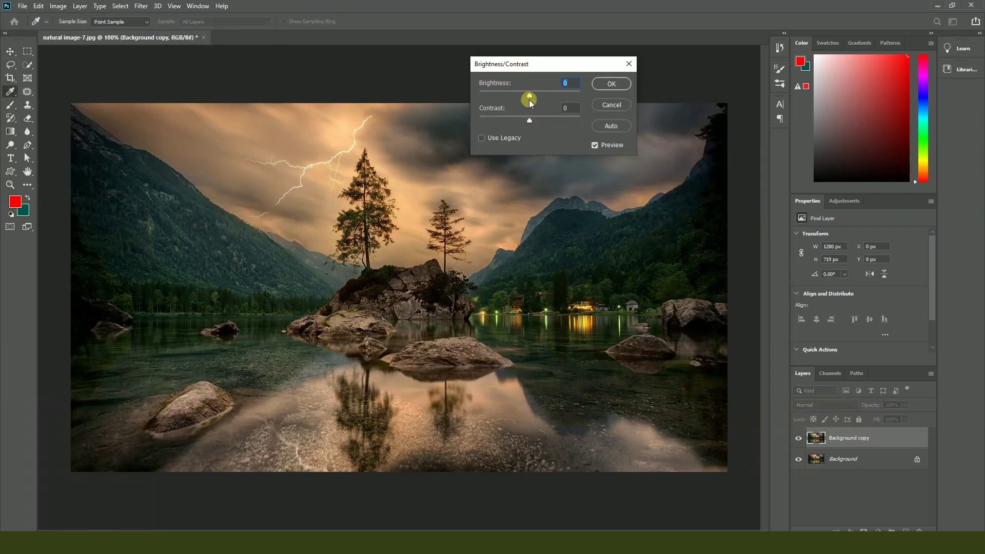
pyautogui.moveTo(516, 67); pyautogui.dragTo(570, 73)
pyautogui.moveTo(578, 107); pyautogui.dragTo(548, 127)
pyautogui.moveTo(615, 125); pyautogui.dragTo(544, 135)
pyautogui.moveTo(611, 102)
pyautogui.mouseDown()
pyautogui.moveTo(593, 101)
pyautogui.moveTo(602, 100)
pyautogui.mouseUp()
pyautogui.moveTo(549, 126)
pyautogui.mouseDown()
pyautogui.moveTo(534, 126)
pyautogui.moveTo(544, 126)
pyautogui.mouseUp()
pyautogui.moveTo(605, 101); pyautogui.dragTo(612, 101)
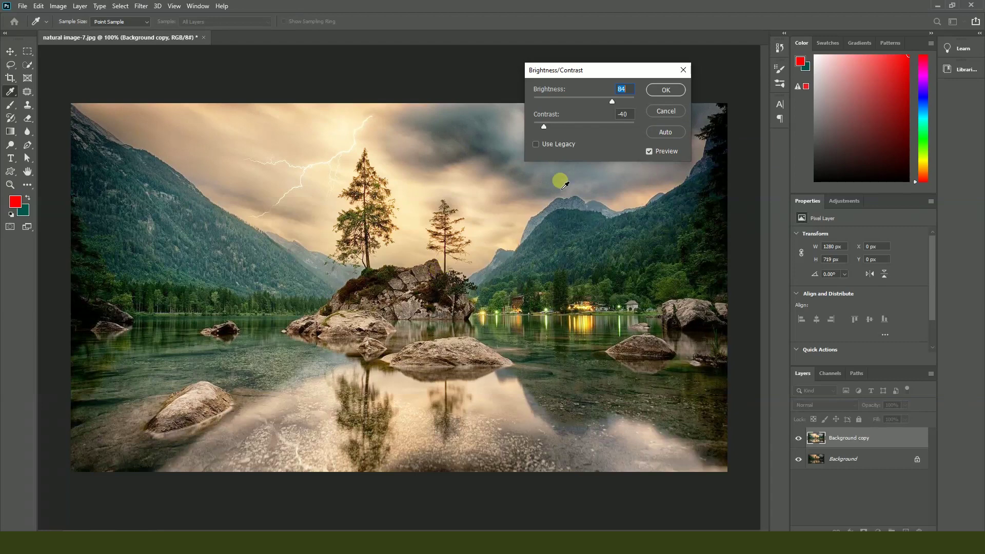
pyautogui.click(650, 150)
pyautogui.click(649, 151)
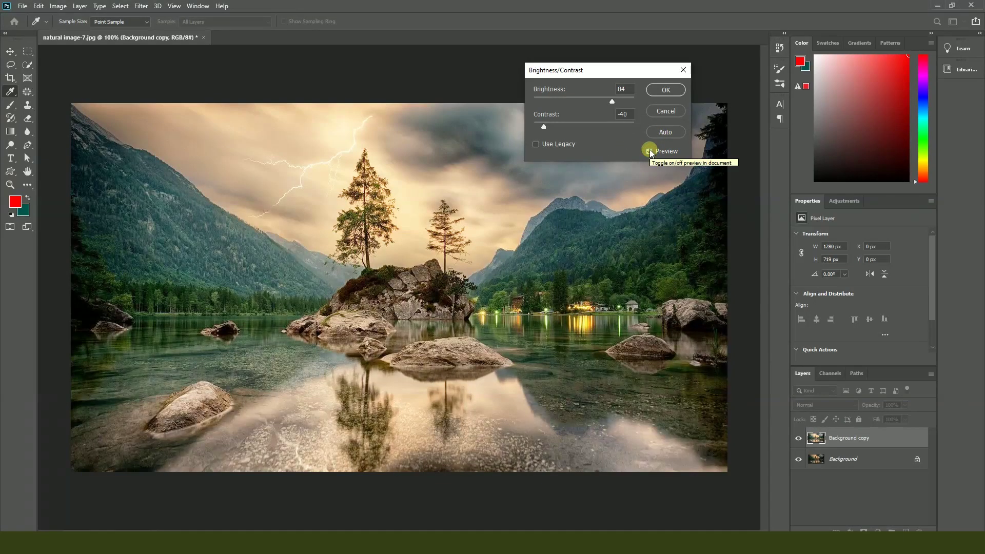
pyautogui.click(649, 151)
pyautogui.click(650, 151)
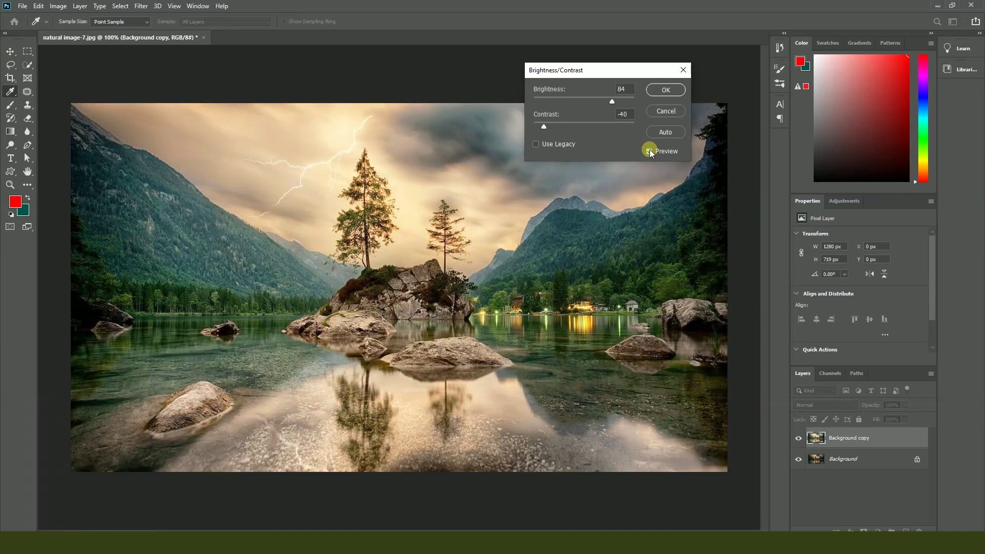
pyautogui.click(671, 134)
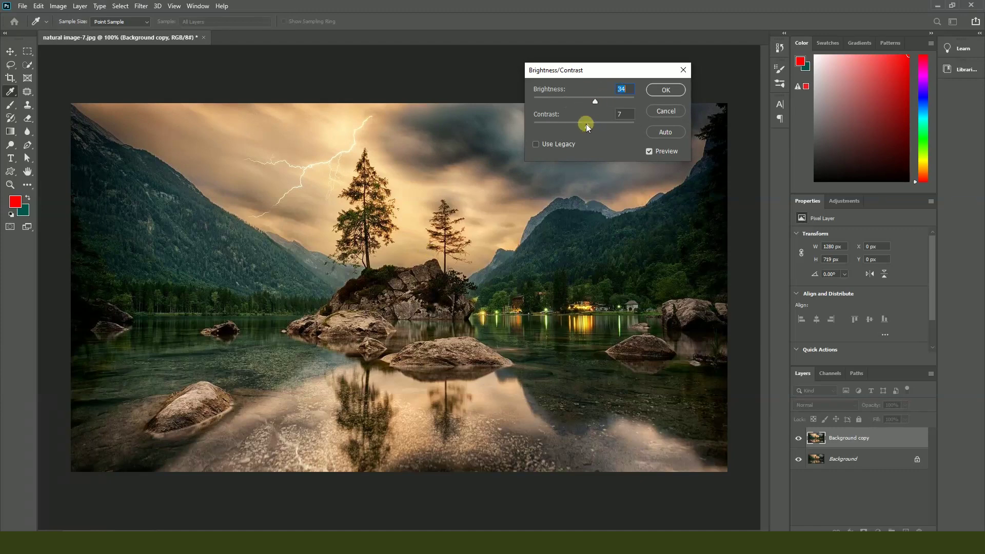
pyautogui.click(662, 113)
pyautogui.press('v')
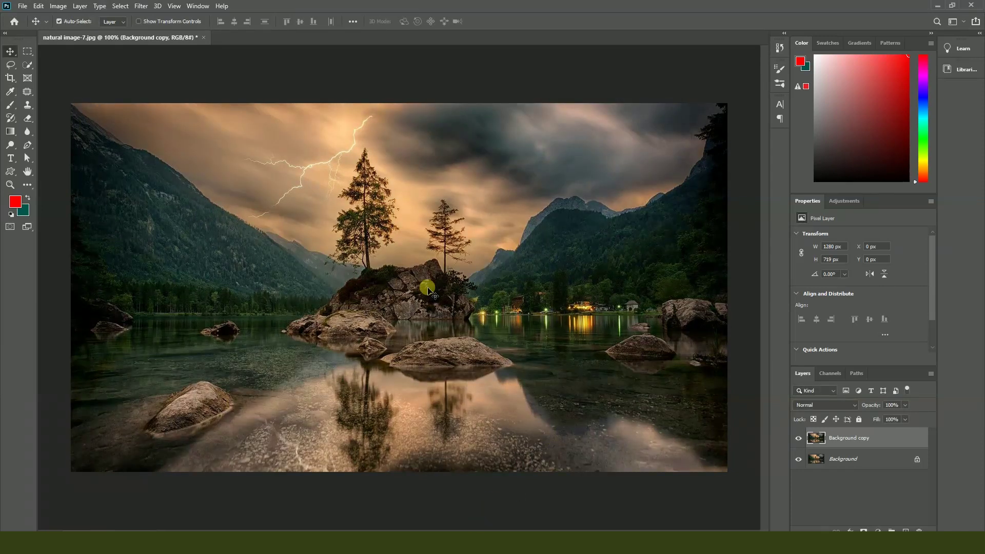
pyautogui.scroll(1, 433, 308)
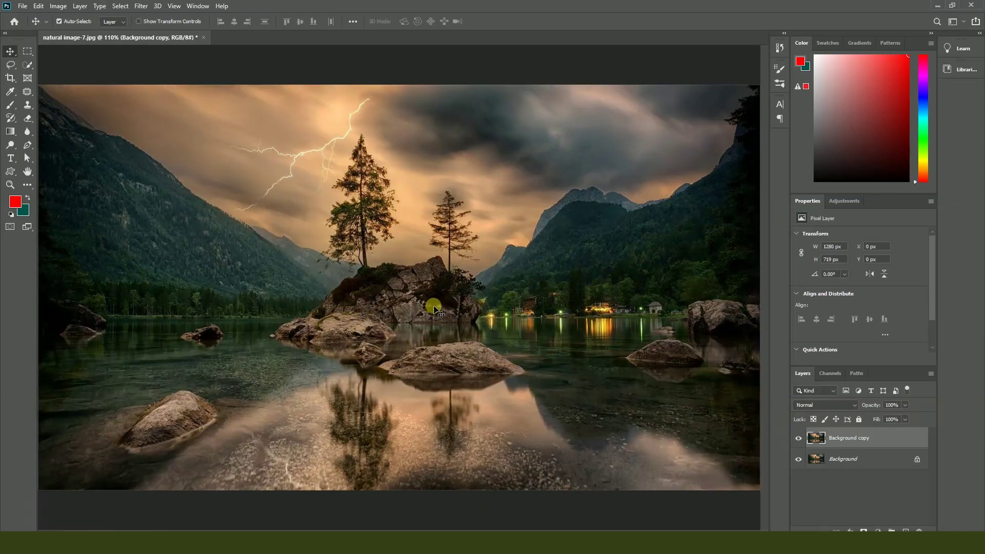
pyautogui.click(58, 6)
pyautogui.moveTo(65, 32)
pyautogui.click(198, 32)
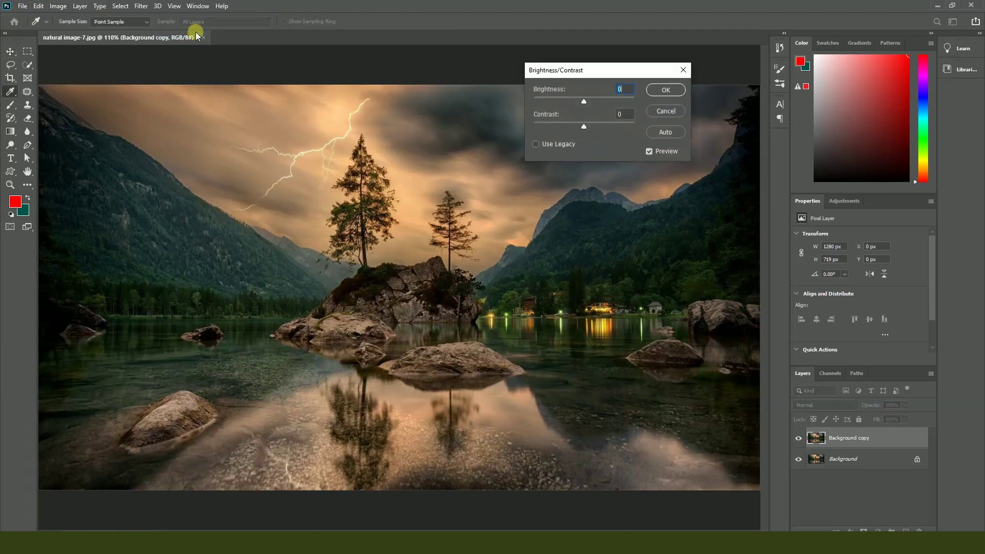
pyautogui.moveTo(647, 73); pyautogui.dragTo(482, 67)
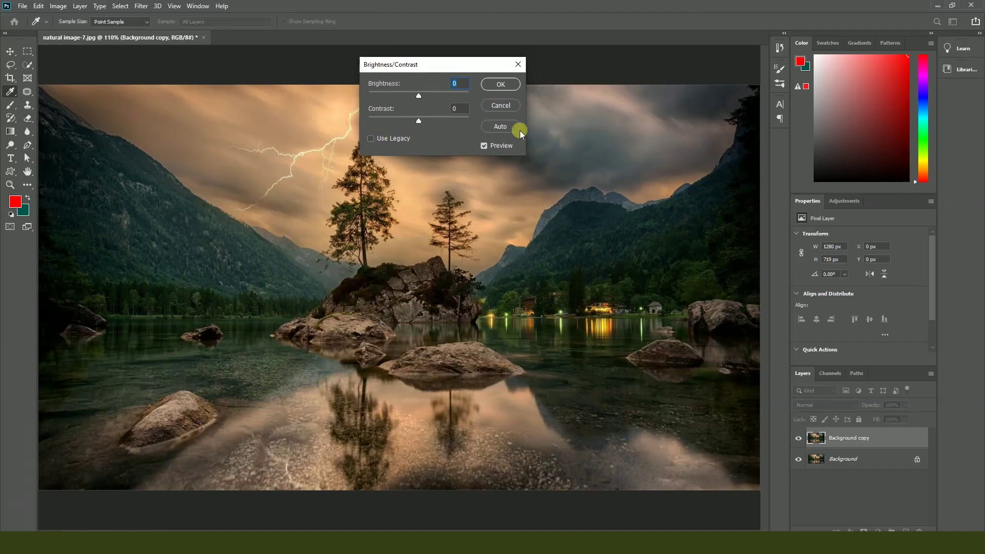
pyautogui.click(501, 106)
pyautogui.press('v')
pyautogui.click(58, 5)
pyautogui.moveTo(62, 33)
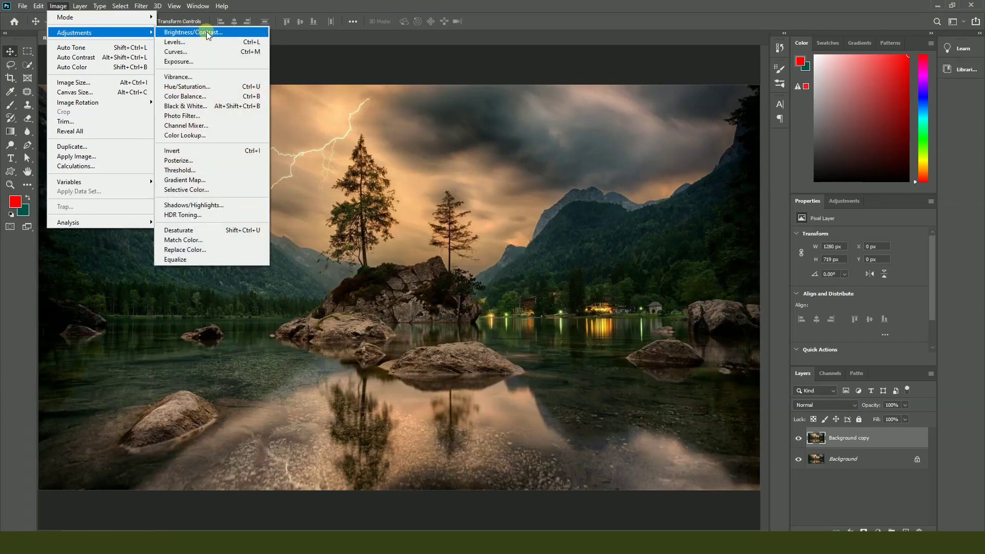
# Step: Open Levels on the lake photo, then close it without applying changes
pyautogui.click(208, 50)
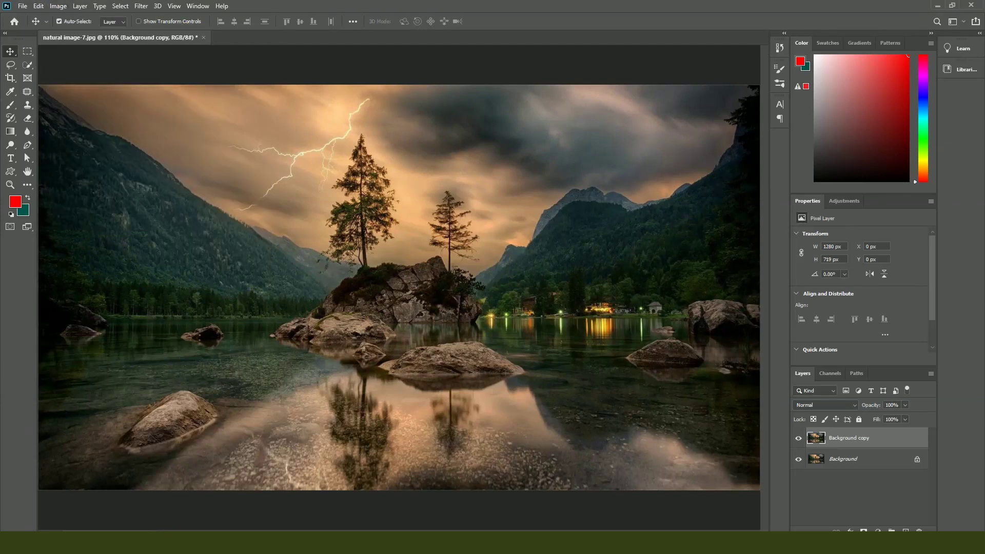
pyautogui.click(59, 6)
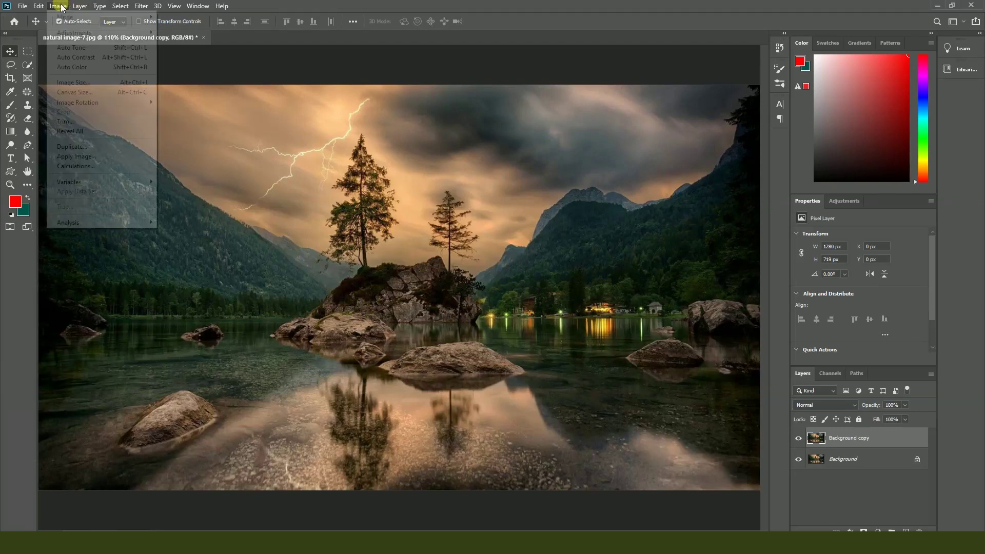
pyautogui.moveTo(76, 34)
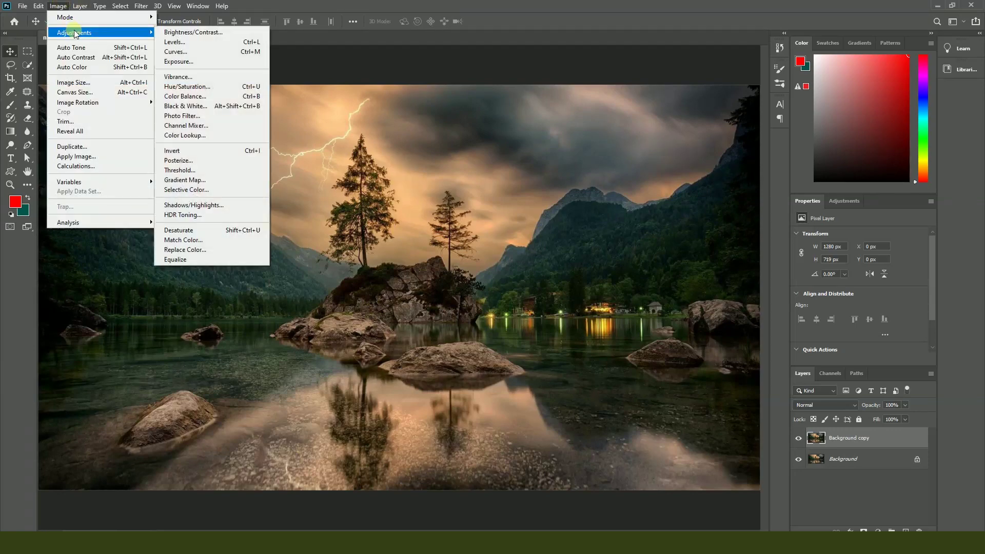
pyautogui.click(207, 43)
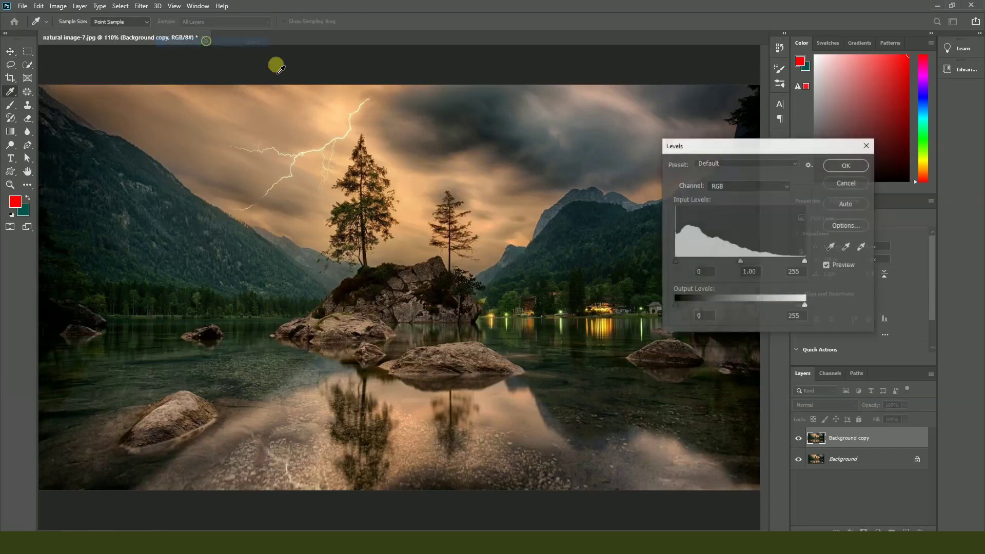
pyautogui.moveTo(772, 147); pyautogui.dragTo(481, 130)
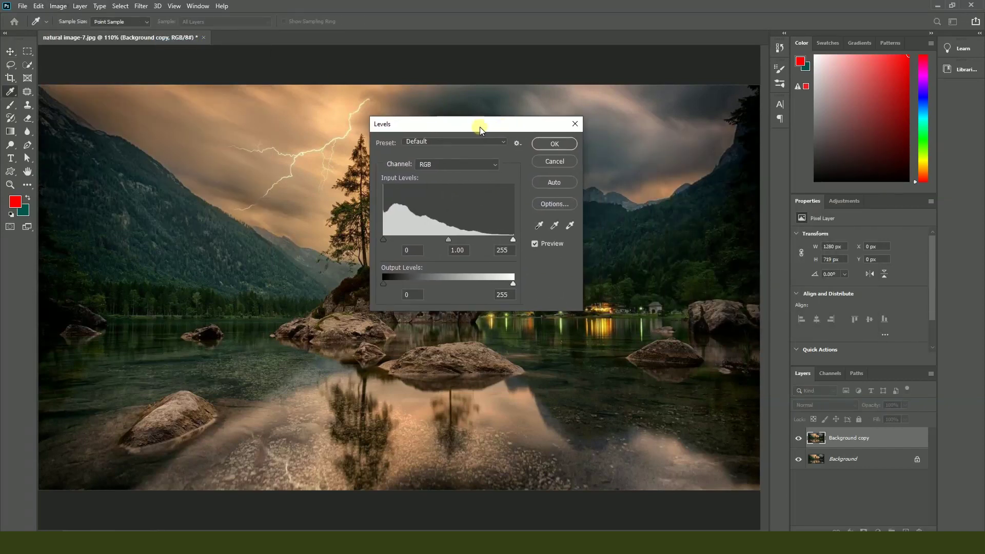
pyautogui.click(575, 123)
# Step: Open the Curves adjustment for the Background copy
pyautogui.click(58, 6)
pyautogui.moveTo(102, 32)
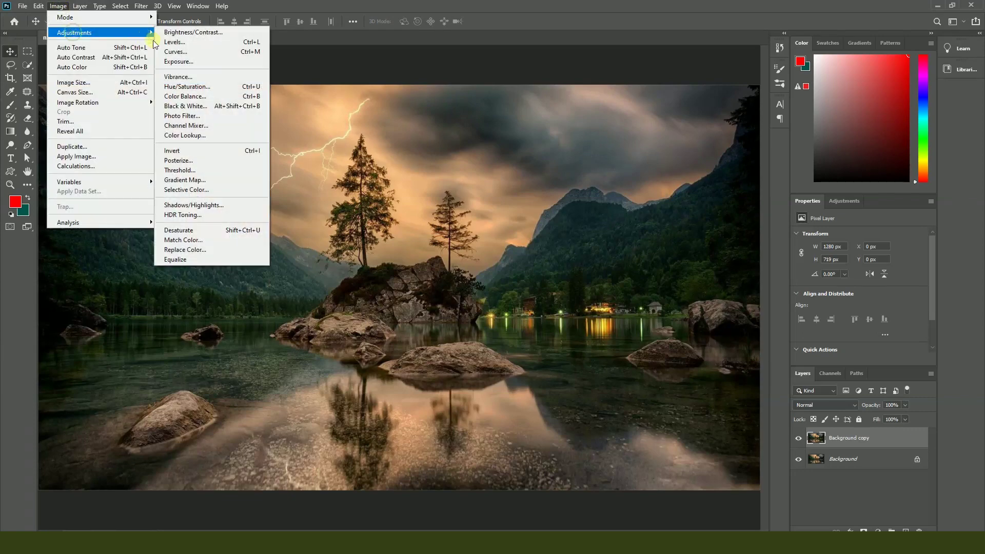
pyautogui.click(184, 51)
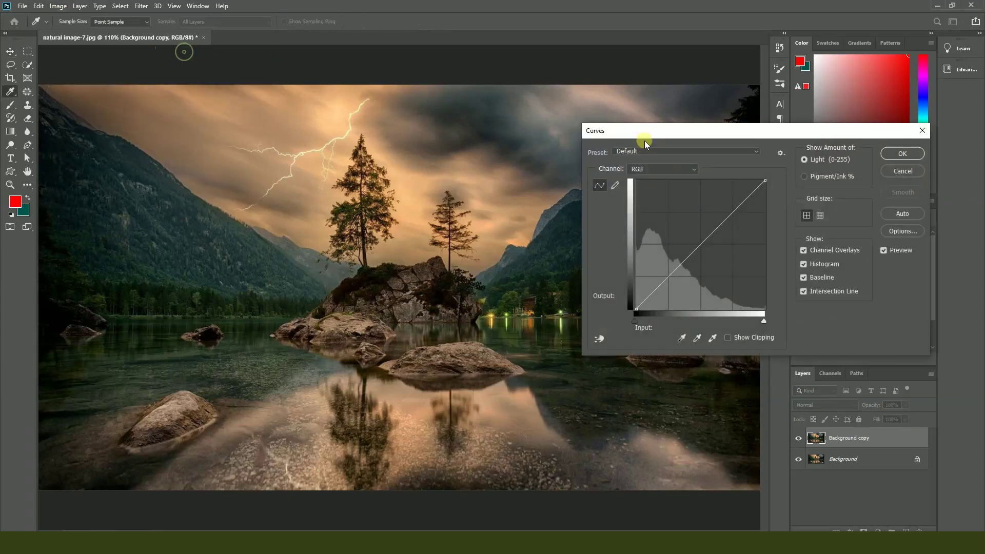
# Step: Move the Curves dialog to the right, keep the RGB channel, and open the Preset list
pyautogui.moveTo(707, 136); pyautogui.dragTo(481, 202)
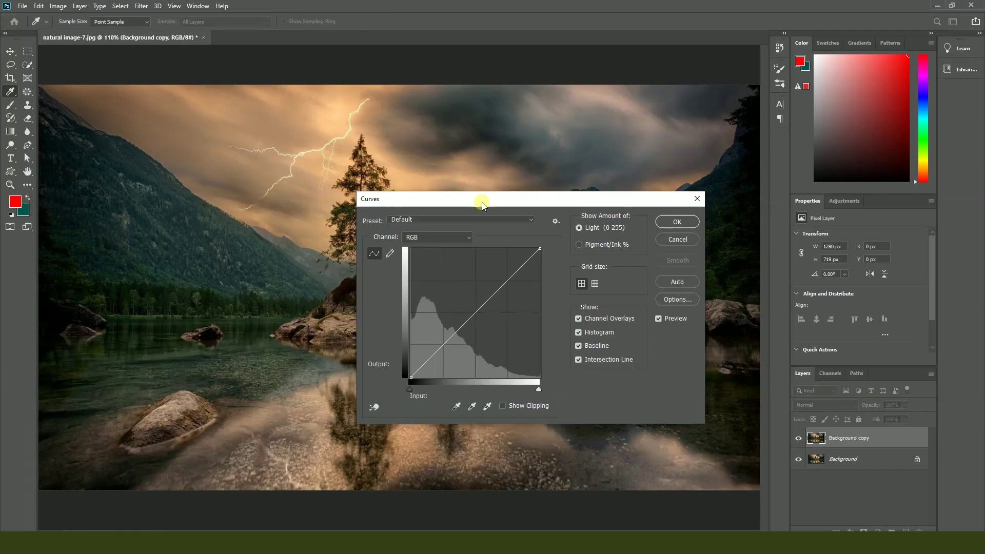
pyautogui.moveTo(488, 201); pyautogui.dragTo(576, 149)
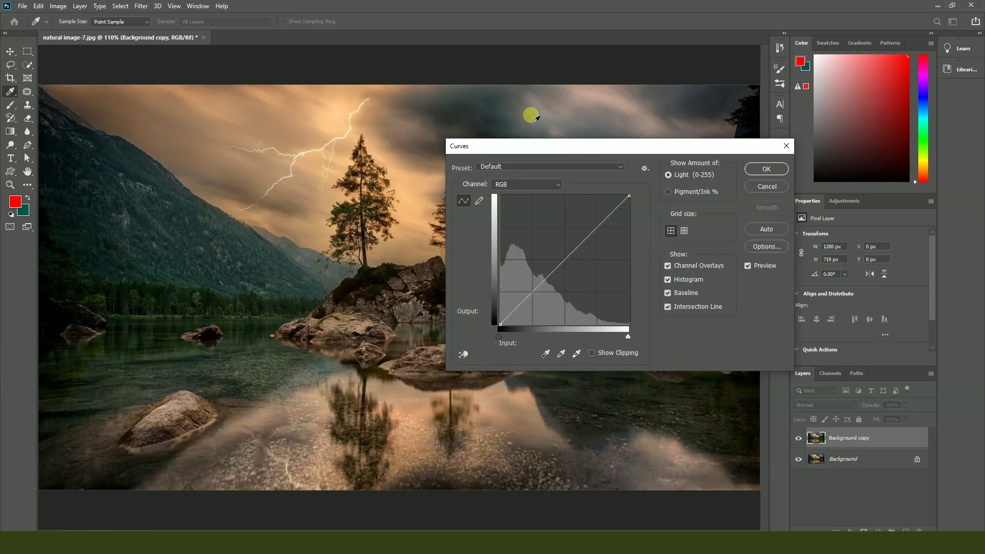
pyautogui.moveTo(572, 148); pyautogui.dragTo(694, 149)
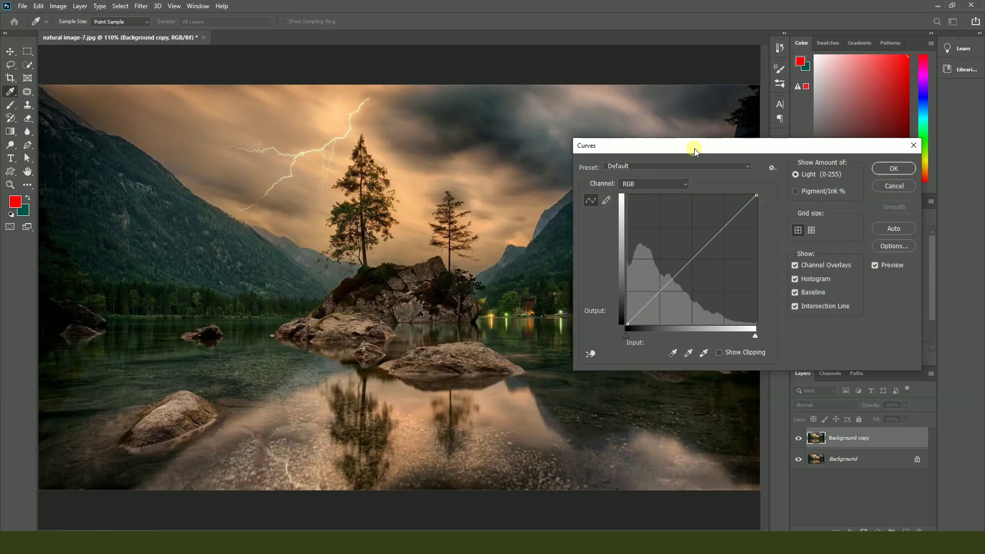
pyautogui.click(650, 192)
pyautogui.click(650, 191)
pyautogui.click(650, 191)
pyautogui.click(649, 185)
pyautogui.click(638, 166)
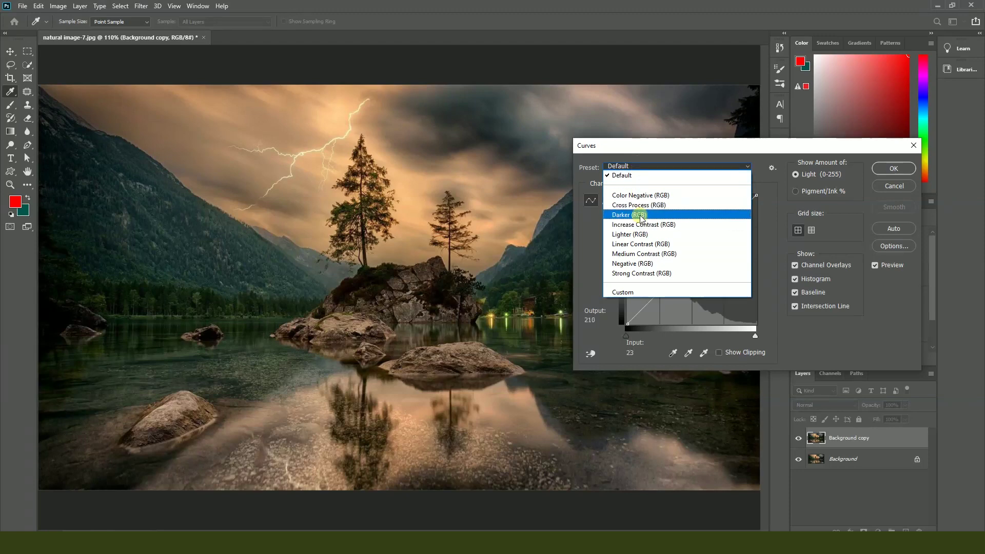
pyautogui.click(640, 215)
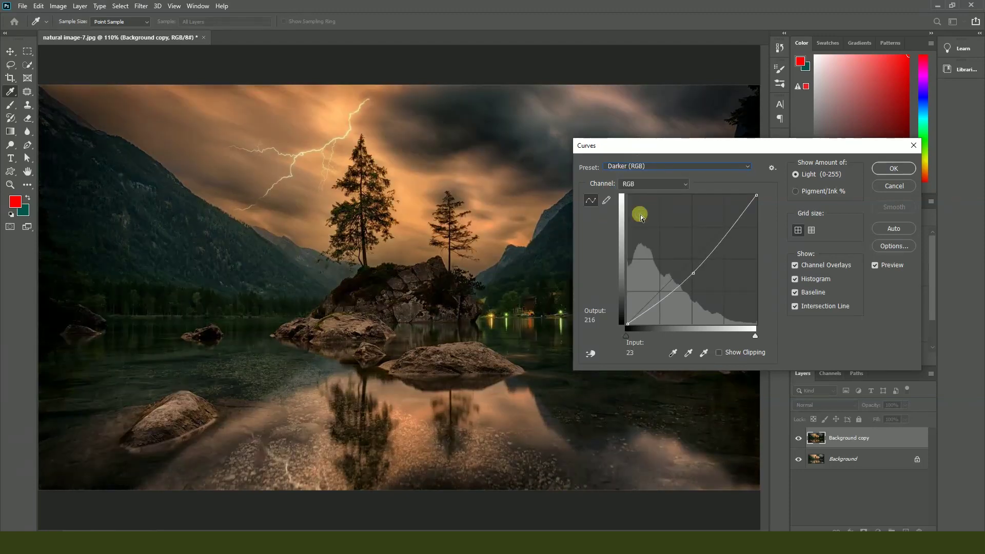
pyautogui.click(638, 165)
pyautogui.click(632, 172)
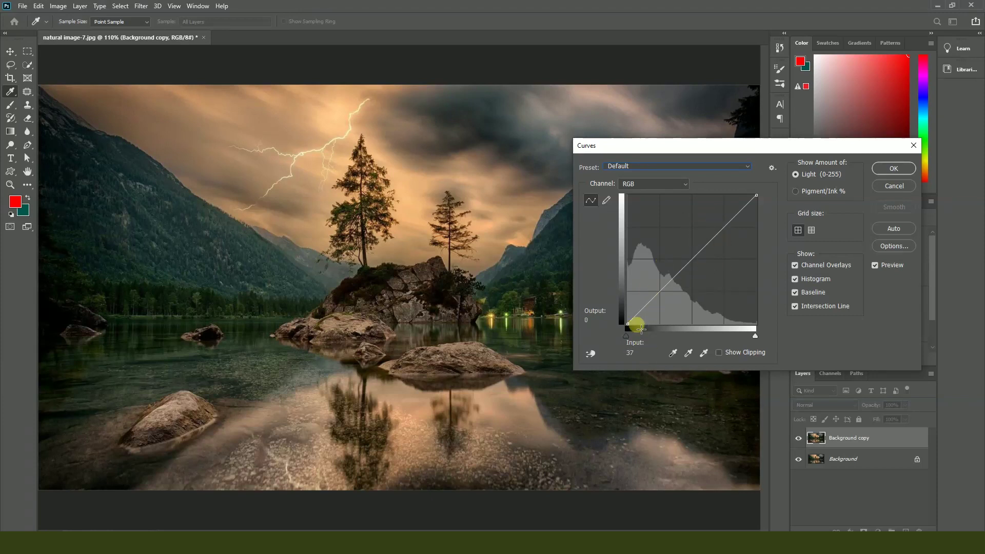
pyautogui.moveTo(629, 326); pyautogui.dragTo(627, 277)
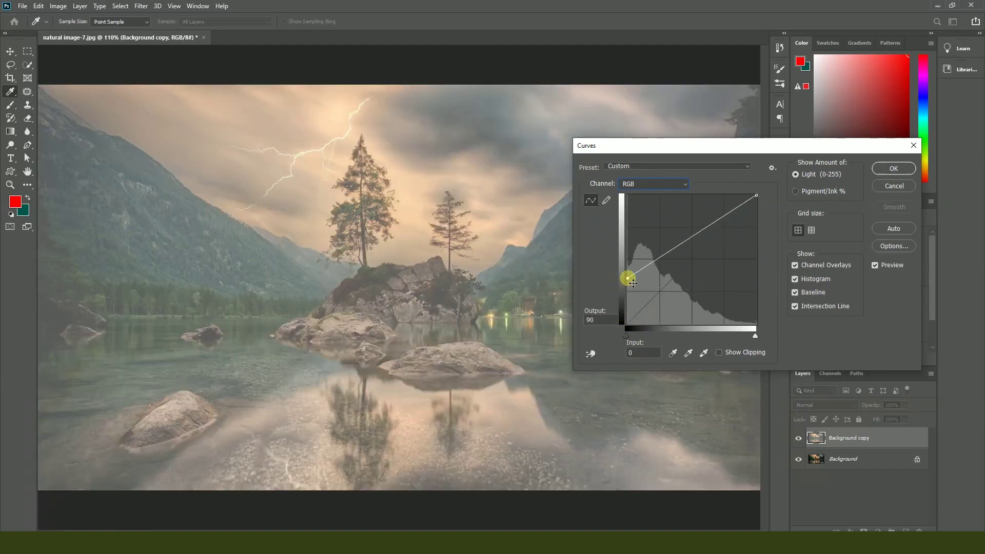
pyautogui.moveTo(628, 327); pyautogui.dragTo(625, 326)
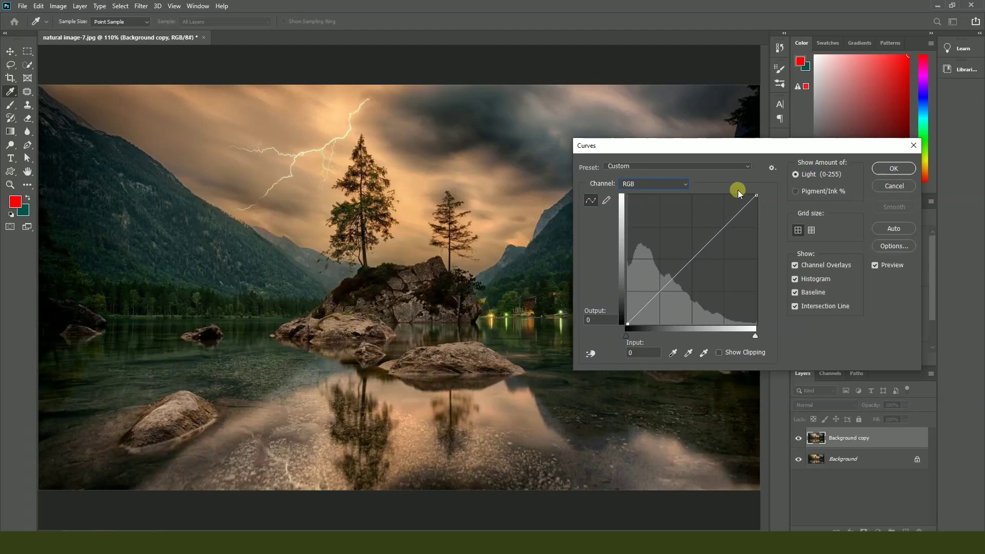
pyautogui.moveTo(712, 153); pyautogui.dragTo(728, 170)
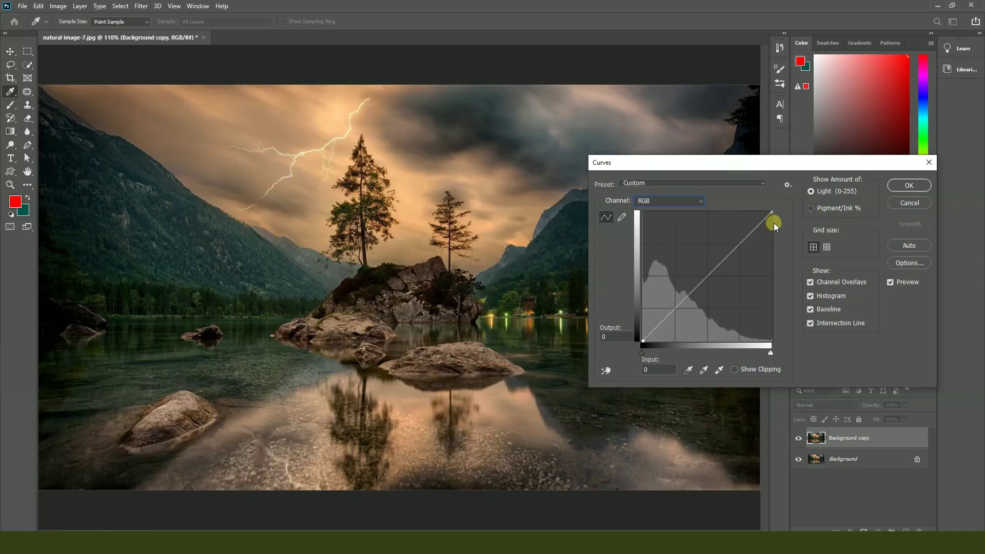
pyautogui.moveTo(733, 164); pyautogui.dragTo(547, 248)
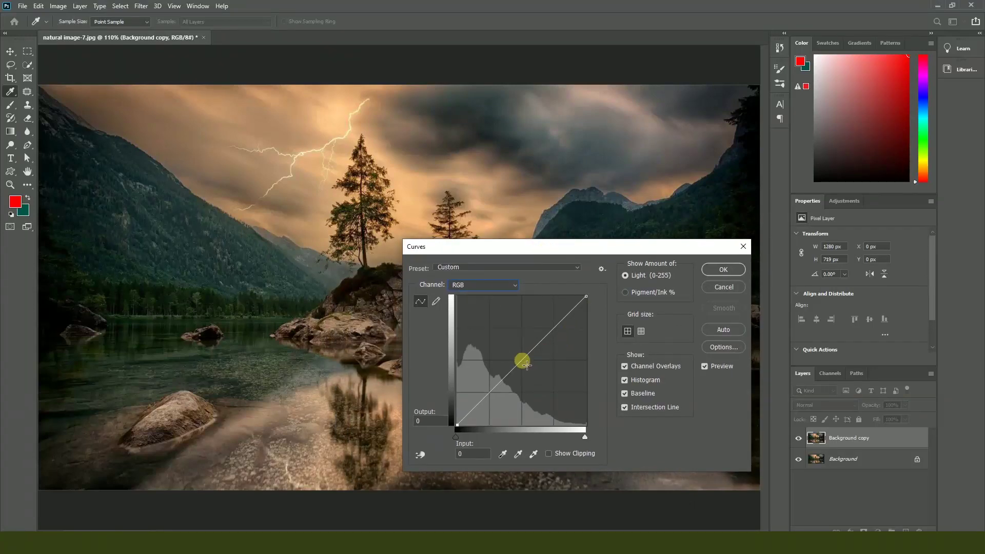
# Step: Add midtone and shadow curve points and pull the highlights down to about 209/171
pyautogui.click(522, 361)
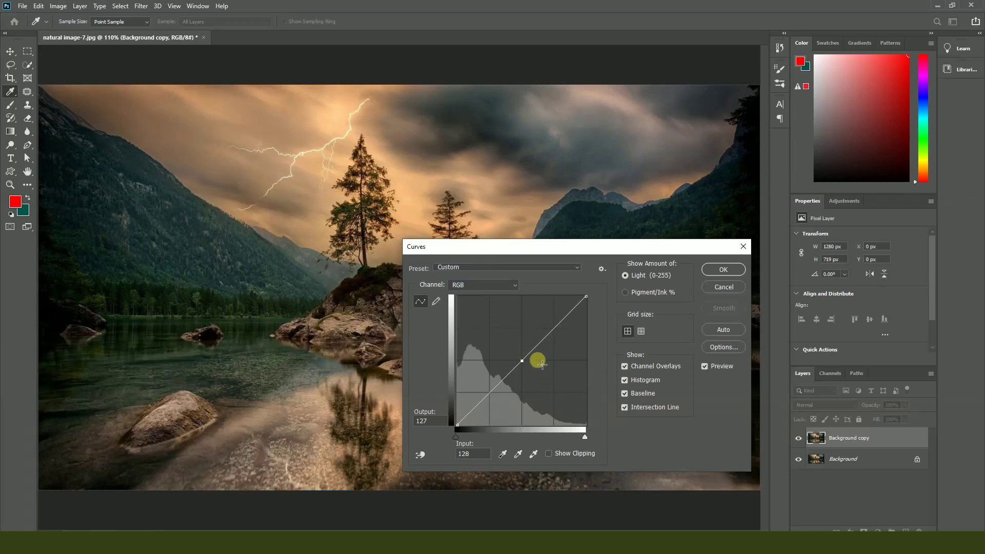
pyautogui.click(490, 393)
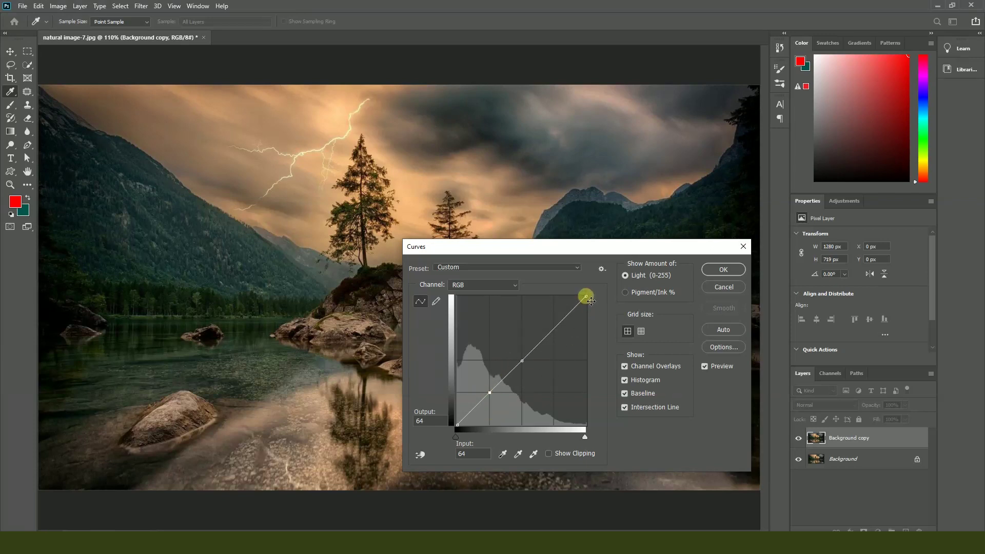
pyautogui.moveTo(591, 301); pyautogui.dragTo(569, 341)
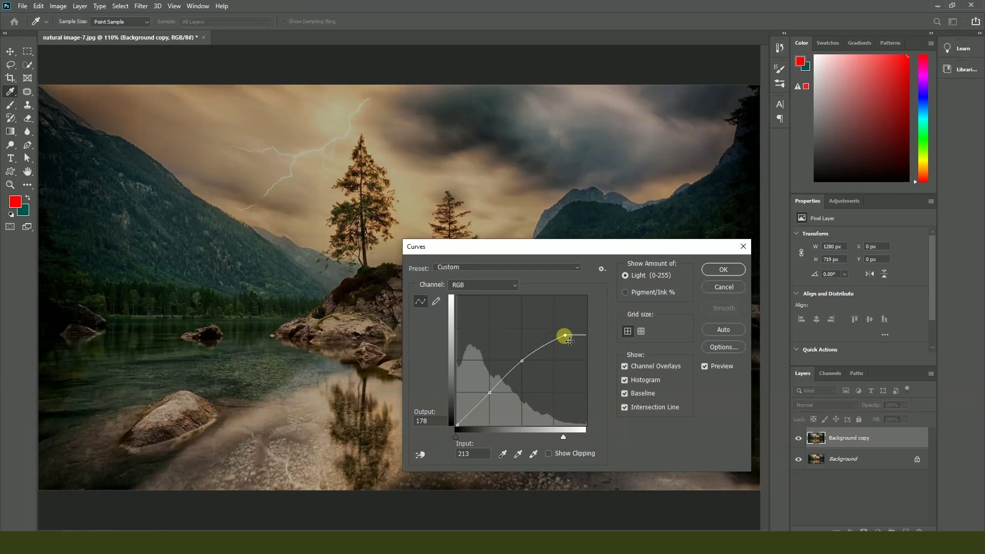
pyautogui.moveTo(570, 341); pyautogui.dragTo(573, 307)
pyautogui.click(367, 153)
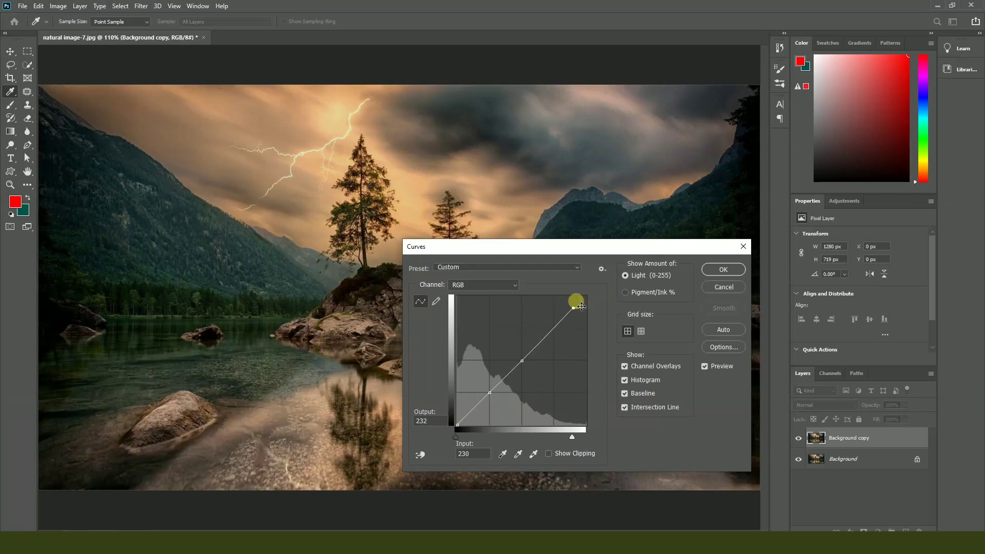
pyautogui.moveTo(573, 308); pyautogui.dragTo(578, 327)
pyautogui.moveTo(578, 347); pyautogui.dragTo(572, 327)
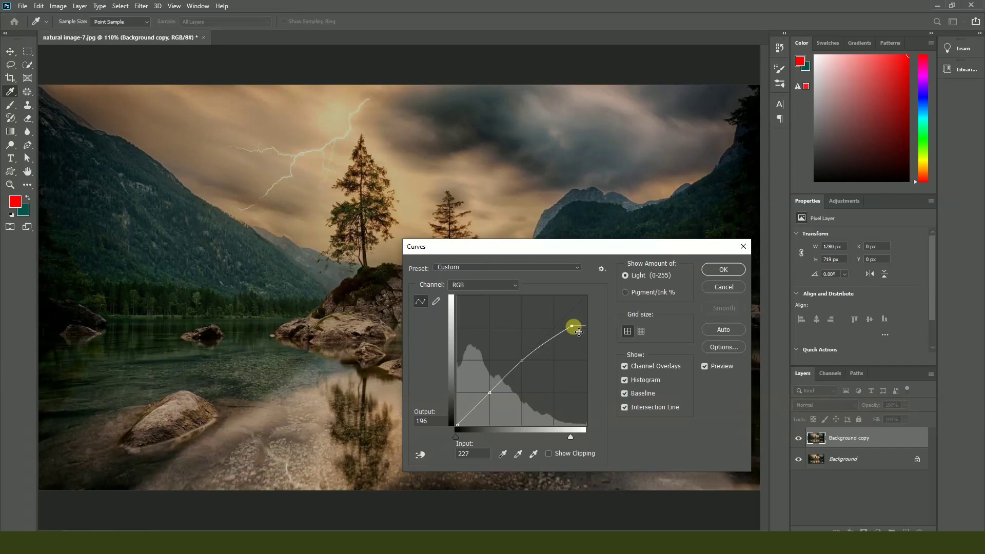
pyautogui.moveTo(579, 332); pyautogui.dragTo(594, 290)
# Step: Try shifting the black and white points, then drag the extra points off to straighten the curve
pyautogui.moveTo(557, 329)
pyautogui.mouseDown()
pyautogui.moveTo(568, 340)
pyautogui.moveTo(553, 348)
pyautogui.moveTo(568, 341)
pyautogui.moveTo(556, 330)
pyautogui.moveTo(563, 338)
pyautogui.mouseUp()
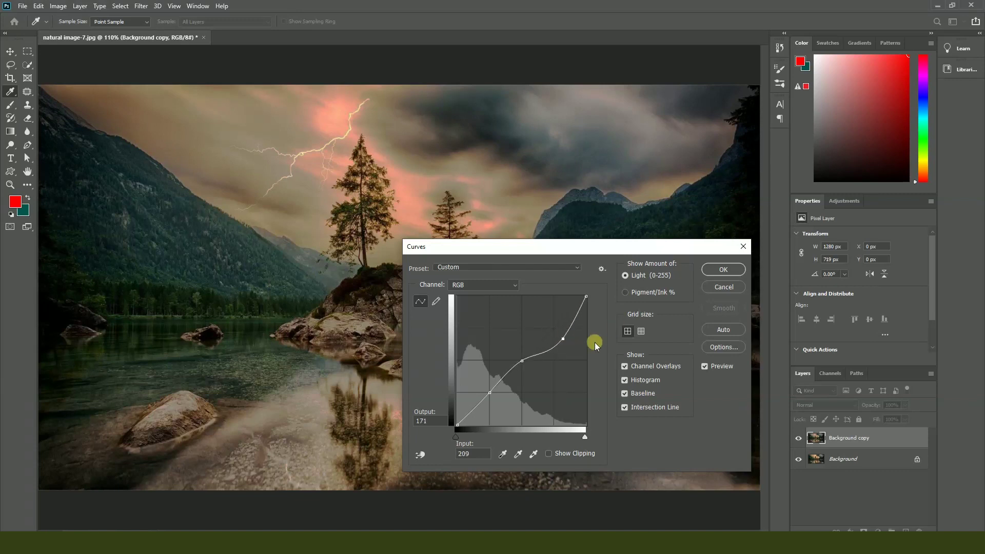
pyautogui.moveTo(561, 248); pyautogui.dragTo(711, 169)
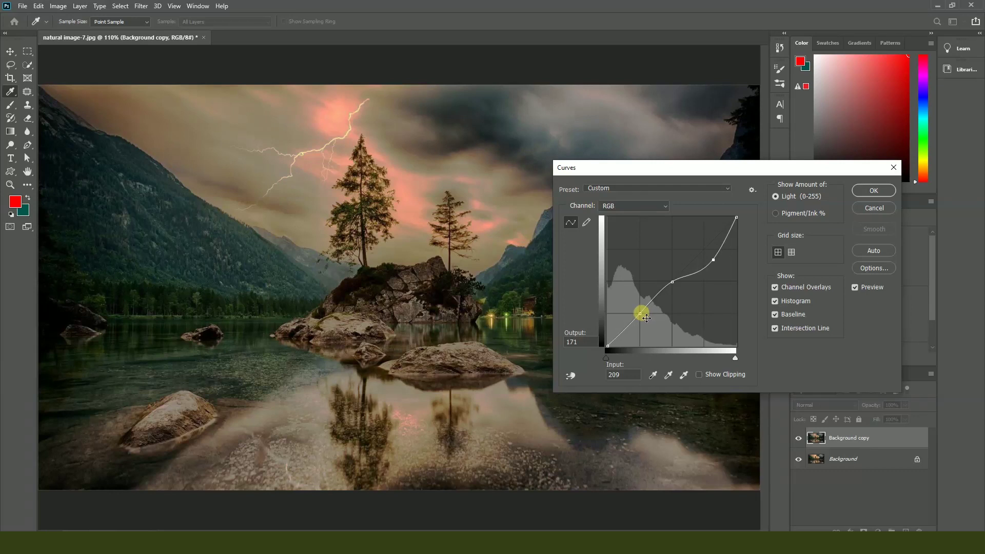
pyautogui.moveTo(611, 349); pyautogui.dragTo(620, 344)
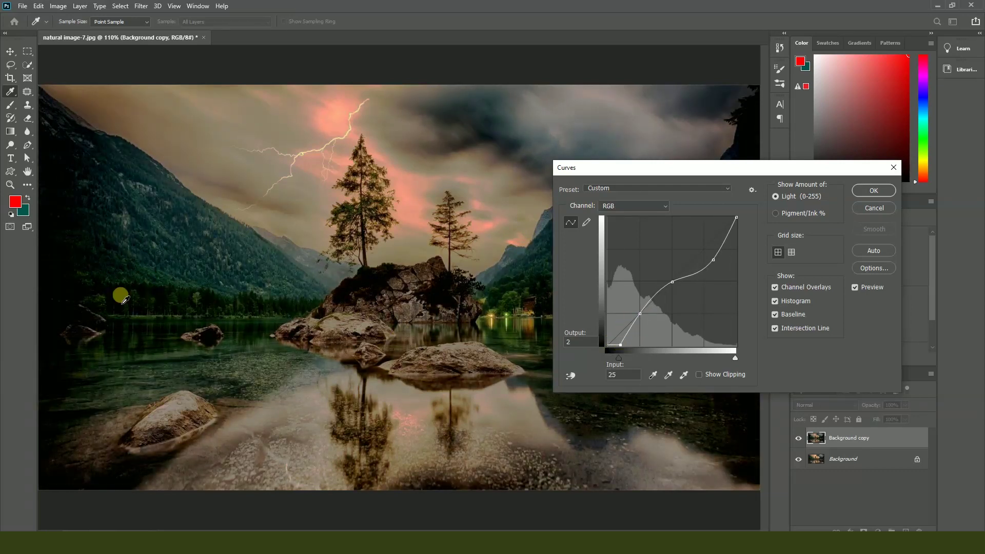
pyautogui.moveTo(620, 344)
pyautogui.mouseDown()
pyautogui.moveTo(606, 339)
pyautogui.moveTo(607, 355)
pyautogui.moveTo(607, 335)
pyautogui.mouseUp()
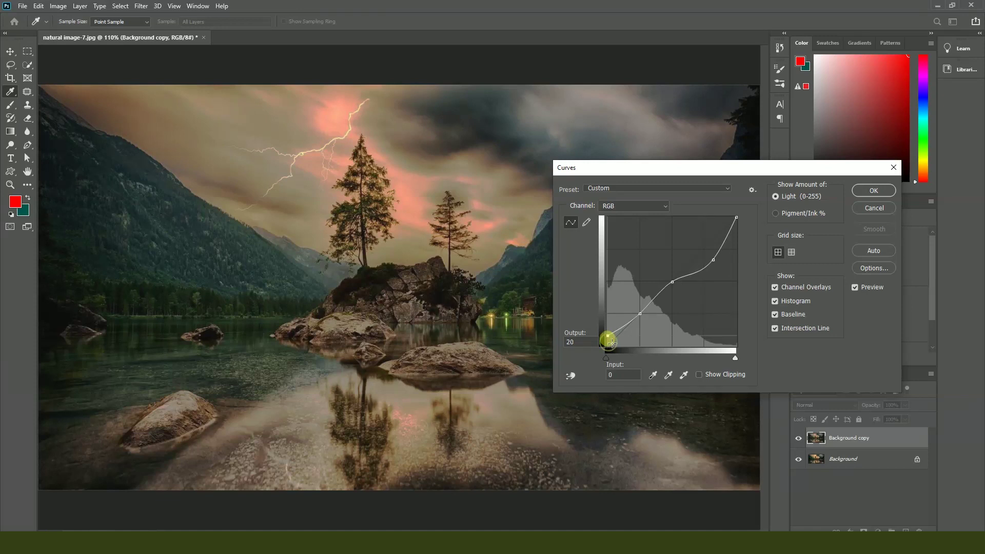
pyautogui.moveTo(731, 361)
pyautogui.mouseDown()
pyautogui.moveTo(721, 358)
pyautogui.moveTo(735, 358)
pyautogui.mouseUp()
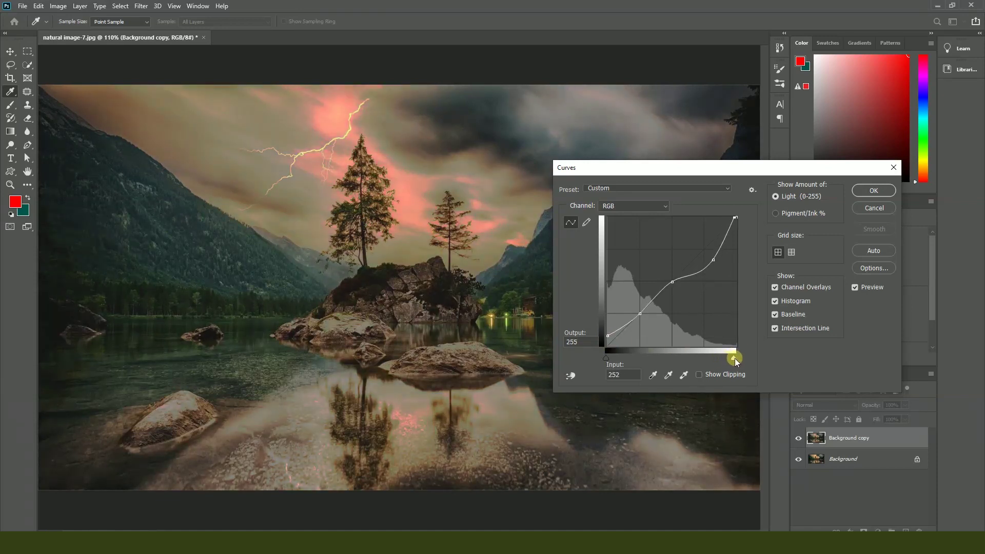
pyautogui.moveTo(608, 336)
pyautogui.mouseDown()
pyautogui.moveTo(622, 331)
pyautogui.moveTo(602, 323)
pyautogui.moveTo(608, 346)
pyautogui.mouseUp()
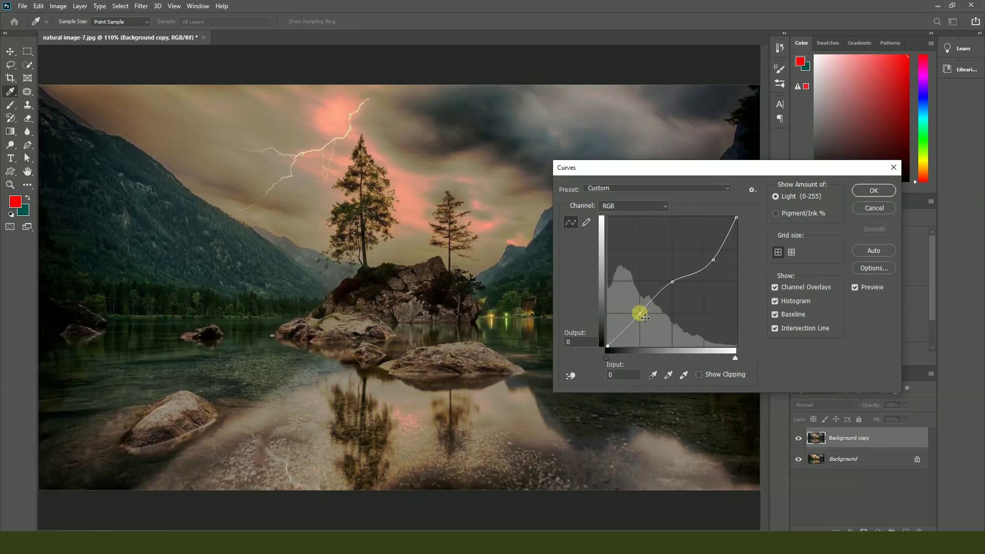
pyautogui.moveTo(640, 314); pyautogui.dragTo(568, 317)
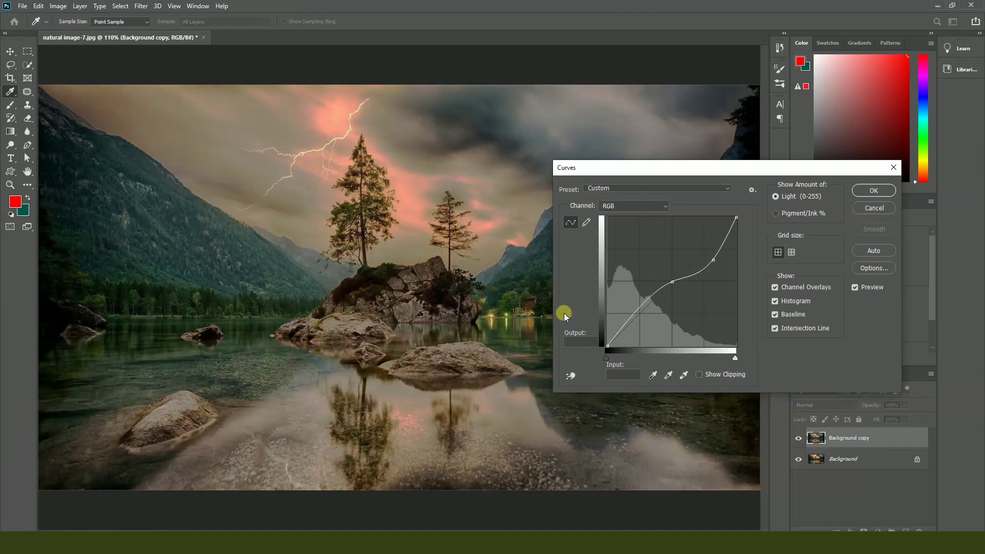
pyautogui.moveTo(711, 259); pyautogui.dragTo(748, 282)
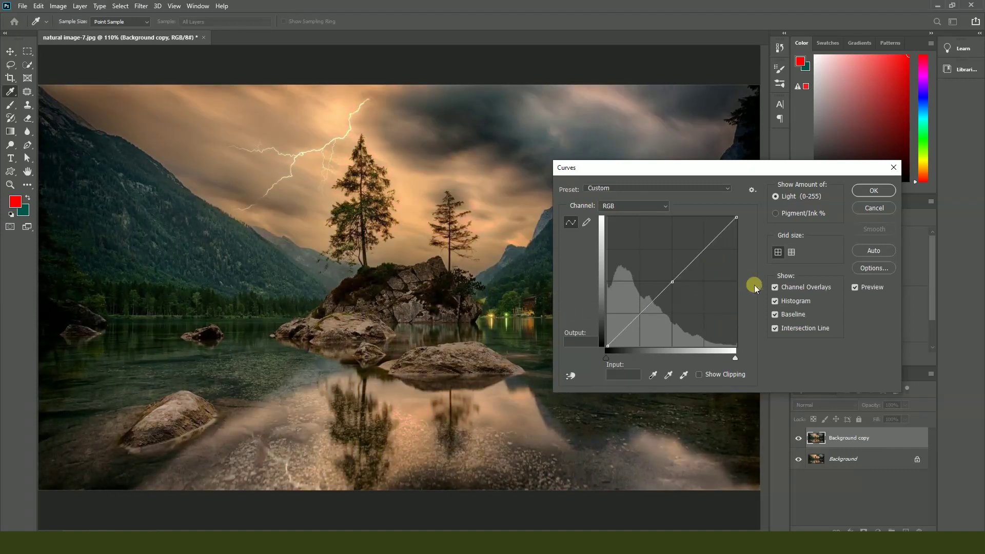
# Step: Bow the RGB midtone curve down, then upward to brighten the lake scene
pyautogui.moveTo(696, 172); pyautogui.dragTo(679, 213)
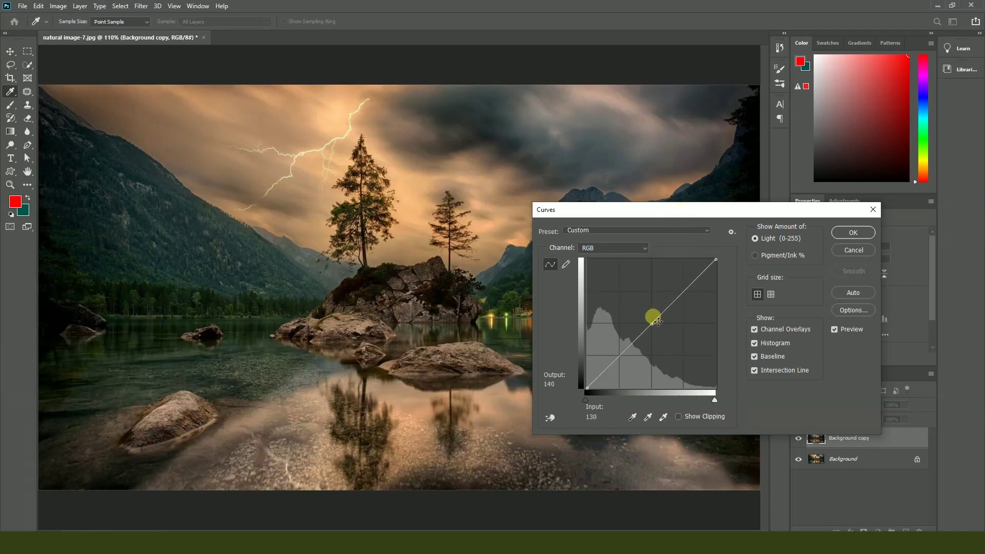
pyautogui.moveTo(656, 329); pyautogui.dragTo(643, 316)
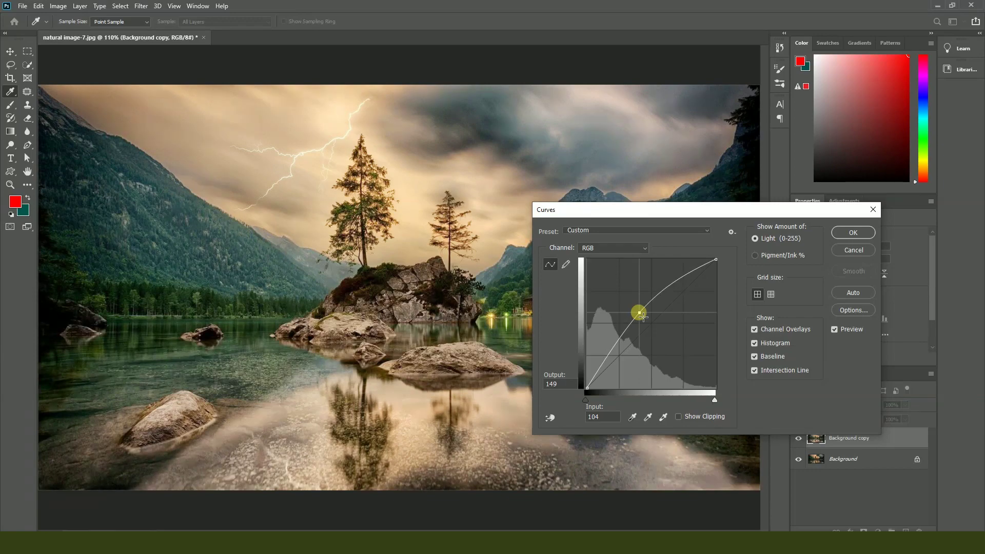
pyautogui.moveTo(646, 321); pyautogui.dragTo(666, 342)
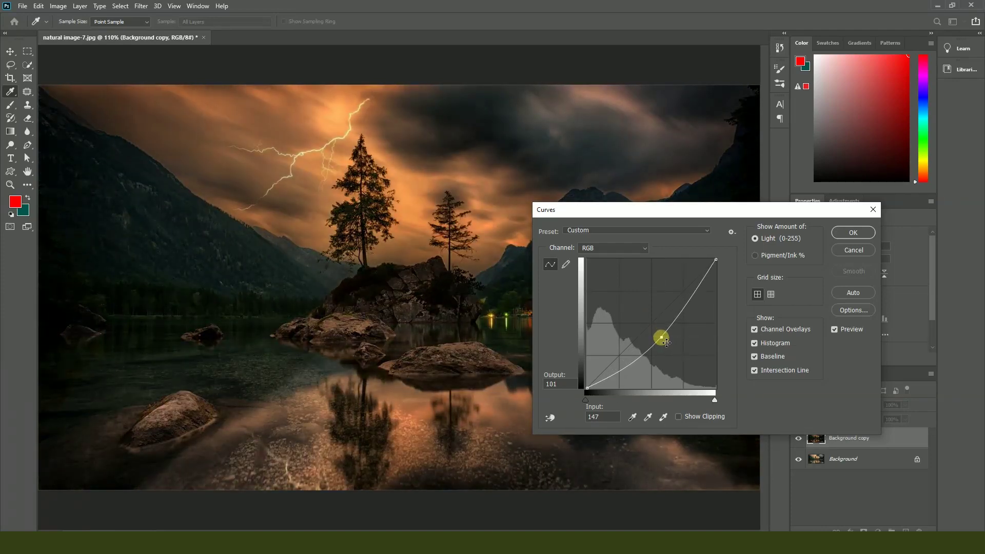
pyautogui.moveTo(666, 343); pyautogui.dragTo(632, 307)
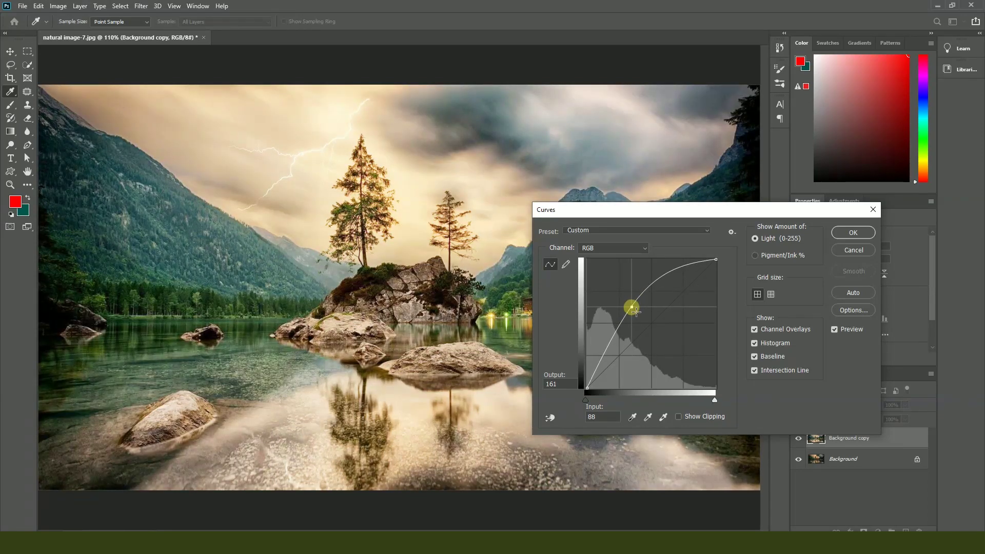
# Step: Add sky-sampled curve points, darken shadows, then ease the curve back near 128/132
pyautogui.click(488, 123)
pyautogui.moveTo(452, 105); pyautogui.dragTo(486, 164)
pyautogui.click(479, 123)
pyautogui.moveTo(615, 336); pyautogui.dragTo(576, 398)
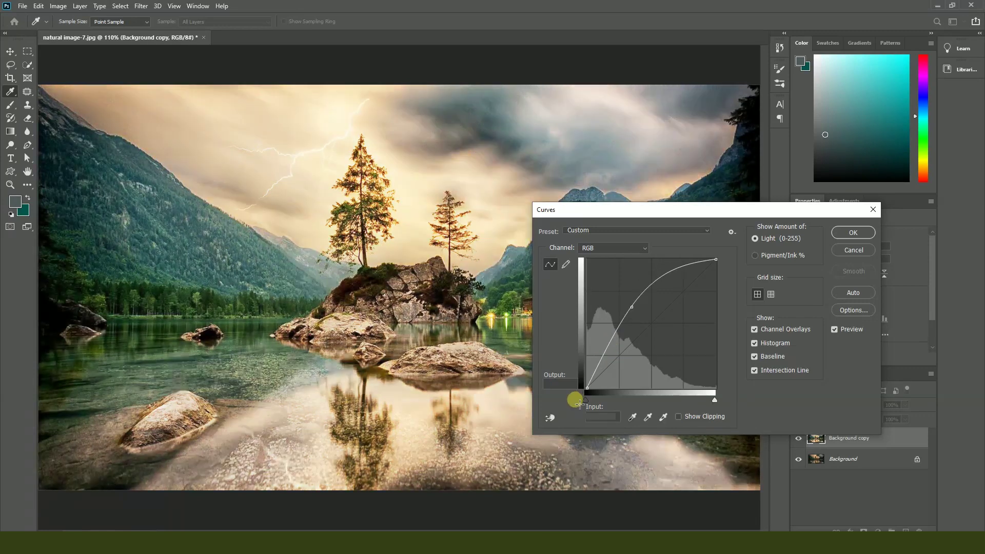
pyautogui.moveTo(639, 313); pyautogui.dragTo(655, 326)
# Step: Preview the Color Negative, Darker, Negative and Linear Contrast presets, then restore a straight curve
pyautogui.click(611, 230)
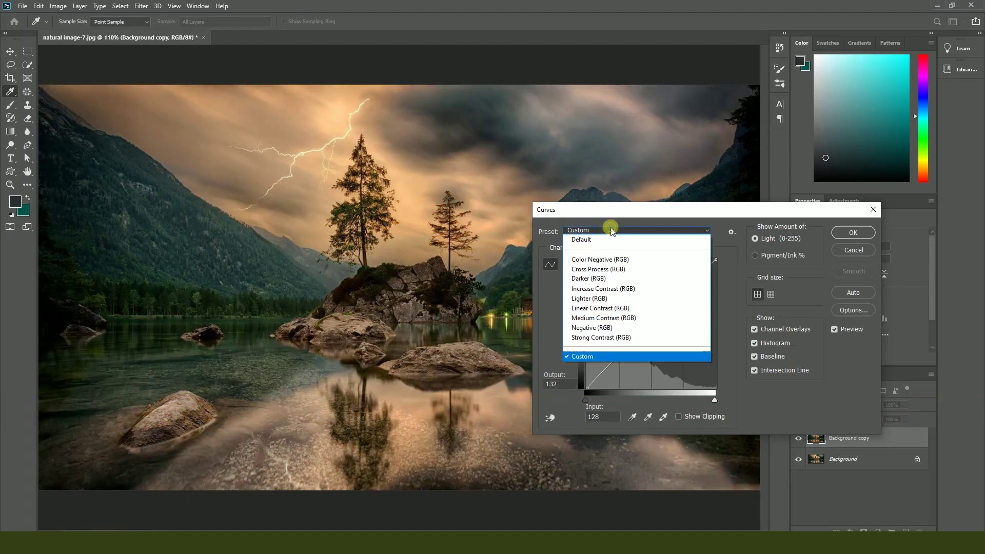
pyautogui.click(591, 257)
pyautogui.click(599, 232)
pyautogui.click(592, 278)
pyautogui.click(594, 229)
pyautogui.click(595, 327)
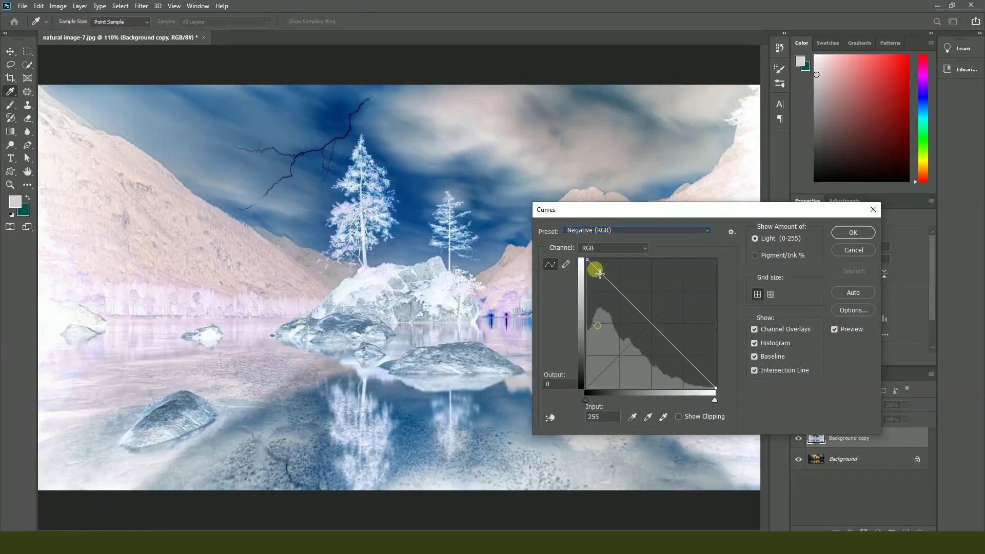
pyautogui.click(592, 228)
pyautogui.click(595, 307)
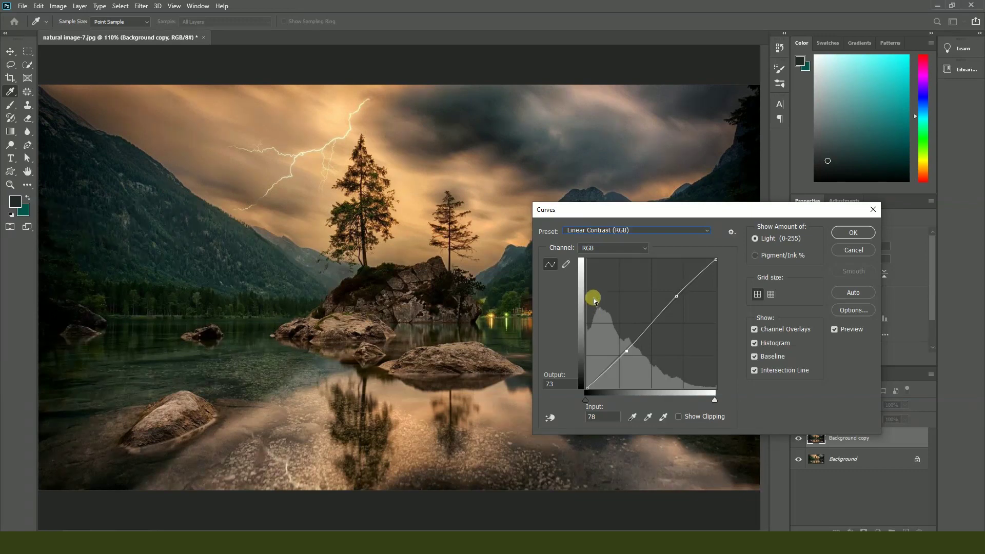
pyautogui.moveTo(620, 359); pyautogui.dragTo(569, 330)
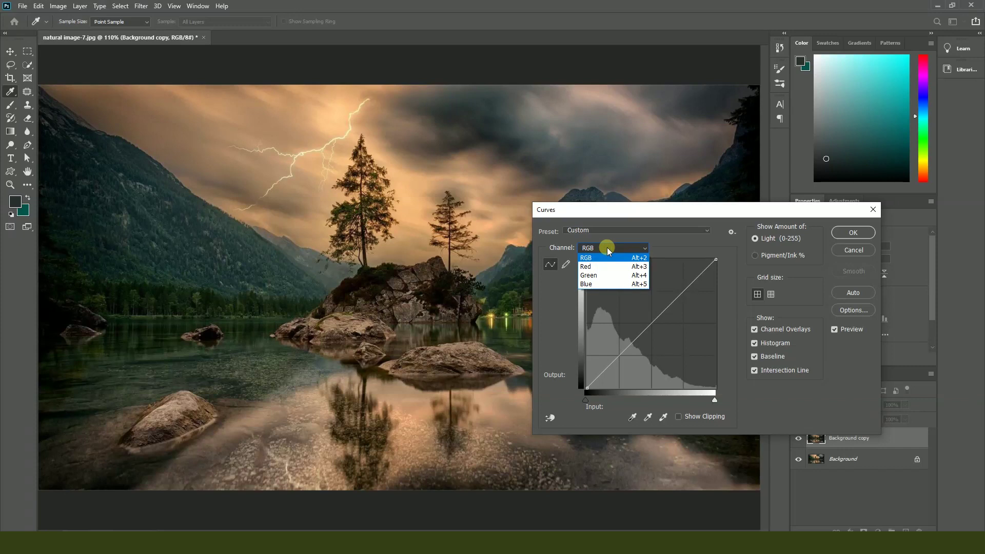
# Step: Adjust the Red channel curve's black point, highlight point and midpoint
pyautogui.click(601, 266)
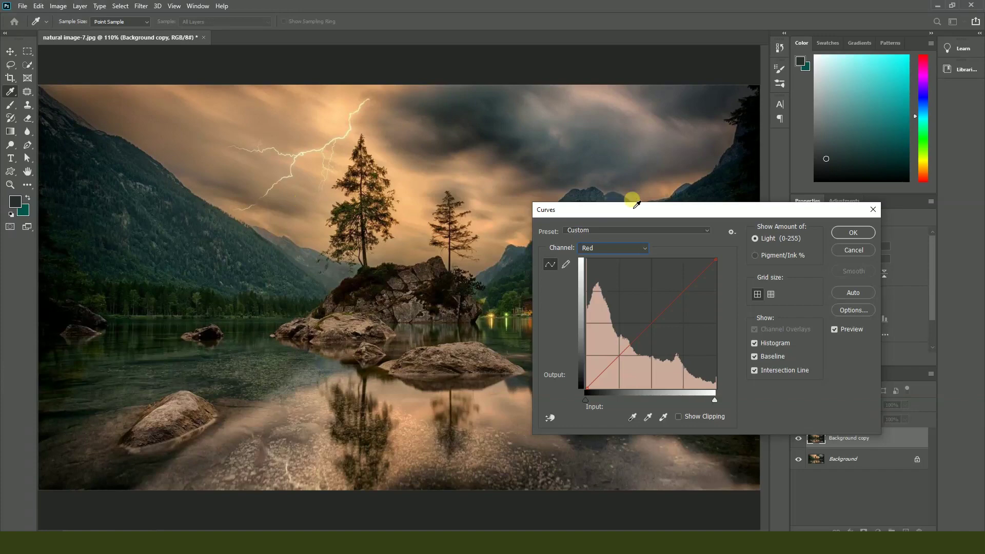
pyautogui.moveTo(715, 261)
pyautogui.mouseDown()
pyautogui.moveTo(651, 260)
pyautogui.moveTo(717, 259)
pyautogui.mouseUp()
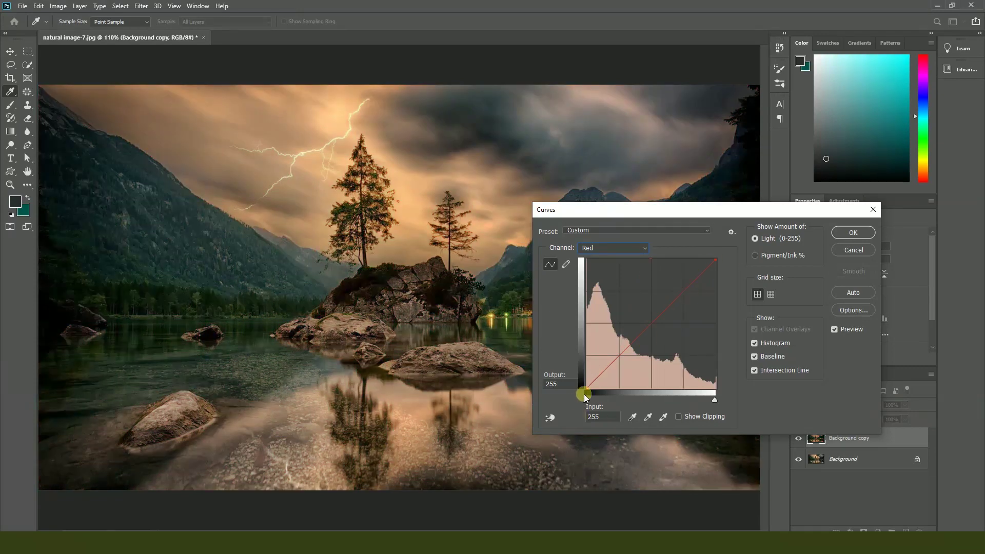
pyautogui.moveTo(587, 389)
pyautogui.mouseDown()
pyautogui.moveTo(659, 385)
pyautogui.moveTo(559, 392)
pyautogui.moveTo(603, 389)
pyautogui.mouseUp()
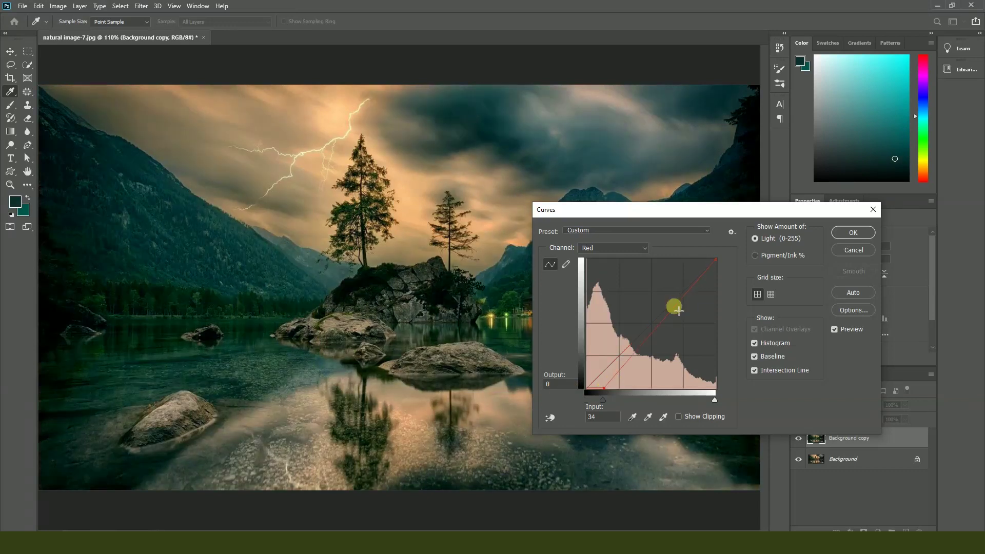
pyautogui.moveTo(719, 261); pyautogui.dragTo(693, 264)
pyautogui.moveTo(651, 319)
pyautogui.mouseDown()
pyautogui.moveTo(668, 332)
pyautogui.moveTo(651, 322)
pyautogui.mouseUp()
# Step: On the Green channel, move the highlight and black points inward
pyautogui.click(611, 248)
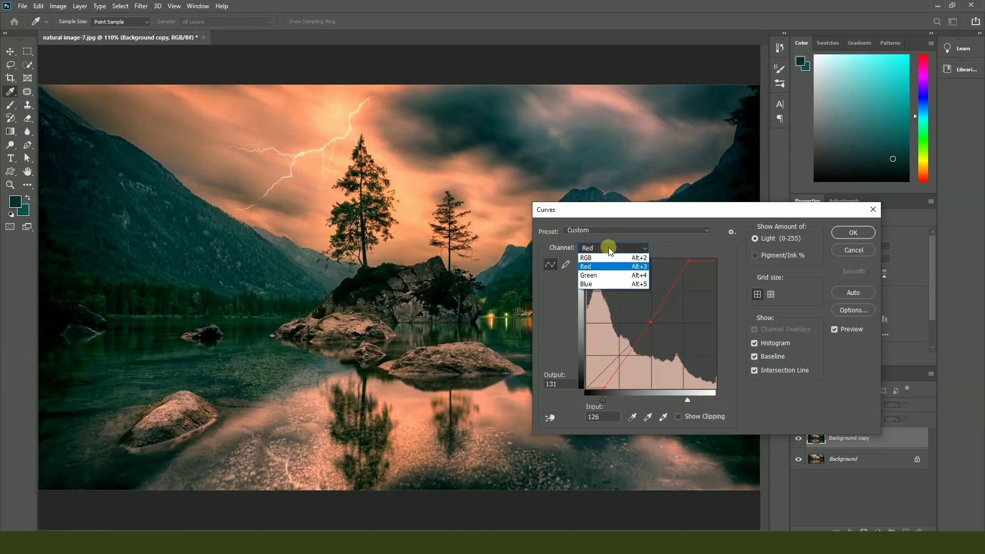
pyautogui.click(598, 276)
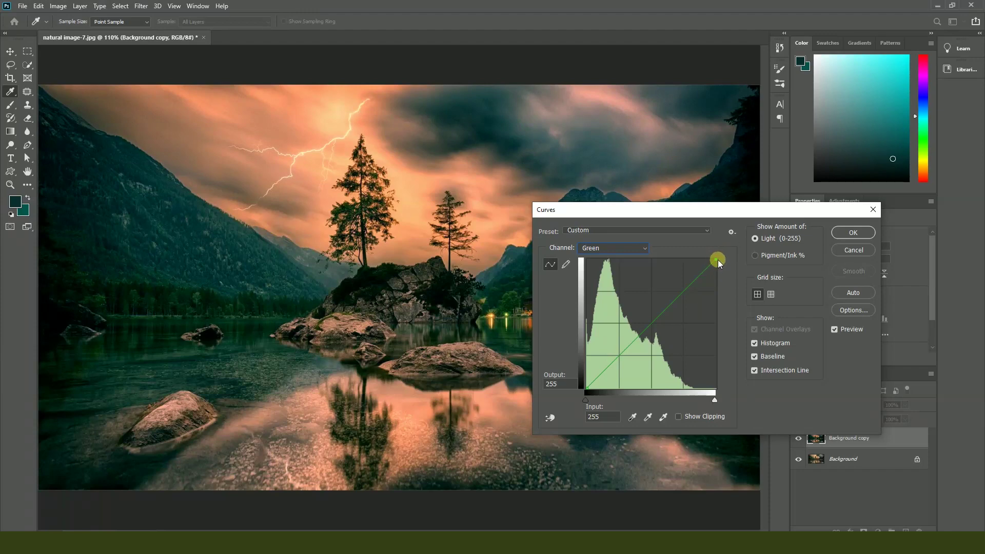
pyautogui.moveTo(720, 263)
pyautogui.mouseDown()
pyautogui.moveTo(670, 259)
pyautogui.moveTo(716, 260)
pyautogui.mouseUp()
pyautogui.moveTo(591, 392)
pyautogui.mouseDown()
pyautogui.moveTo(624, 389)
pyautogui.moveTo(585, 389)
pyautogui.moveTo(578, 334)
pyautogui.moveTo(585, 393)
pyautogui.mouseUp()
# Step: On the Blue channel, pull the highlight point in for a pink tint
pyautogui.click(590, 248)
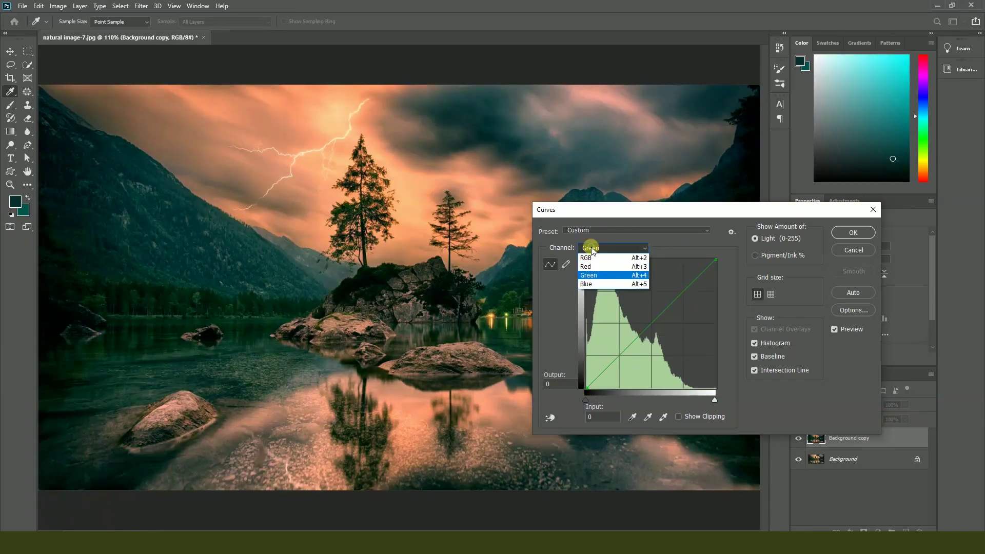
pyautogui.click(596, 284)
pyautogui.moveTo(717, 261)
pyautogui.mouseDown()
pyautogui.moveTo(676, 258)
pyautogui.moveTo(718, 259)
pyautogui.mouseUp()
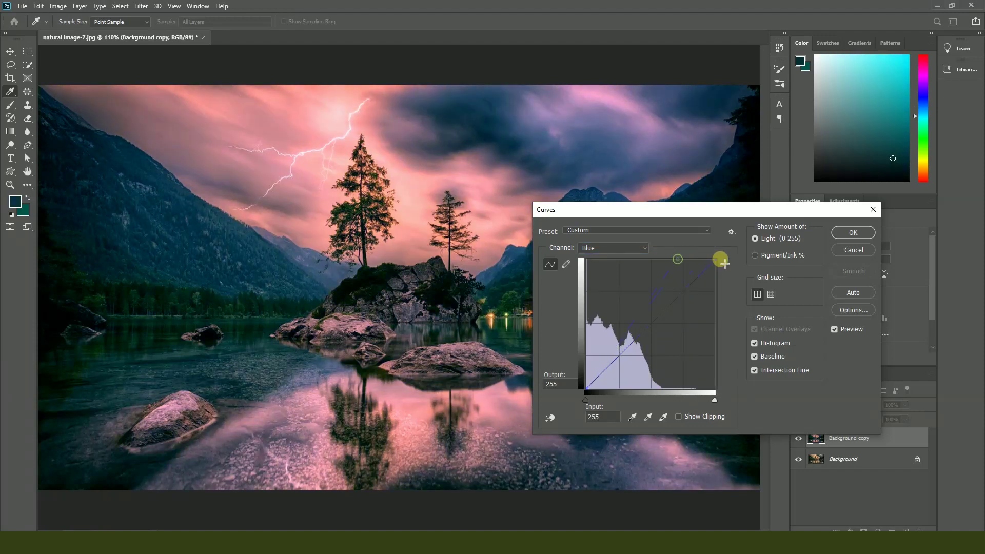
pyautogui.moveTo(594, 402); pyautogui.dragTo(574, 394)
pyautogui.moveTo(717, 258); pyautogui.dragTo(669, 265)
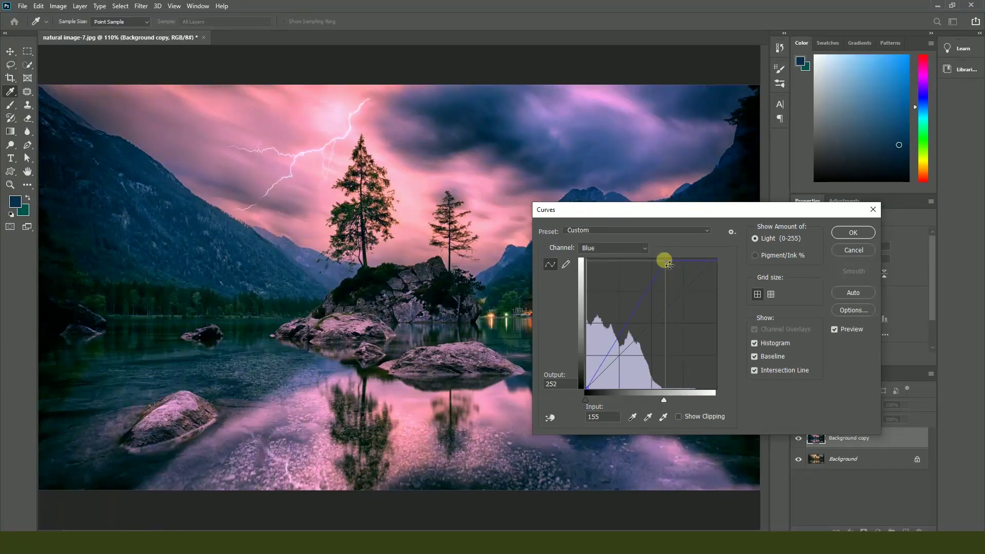
# Step: Reset curves to Default, lift the Blue curve from 110 to 154, and apply
pyautogui.click(598, 231)
pyautogui.click(590, 240)
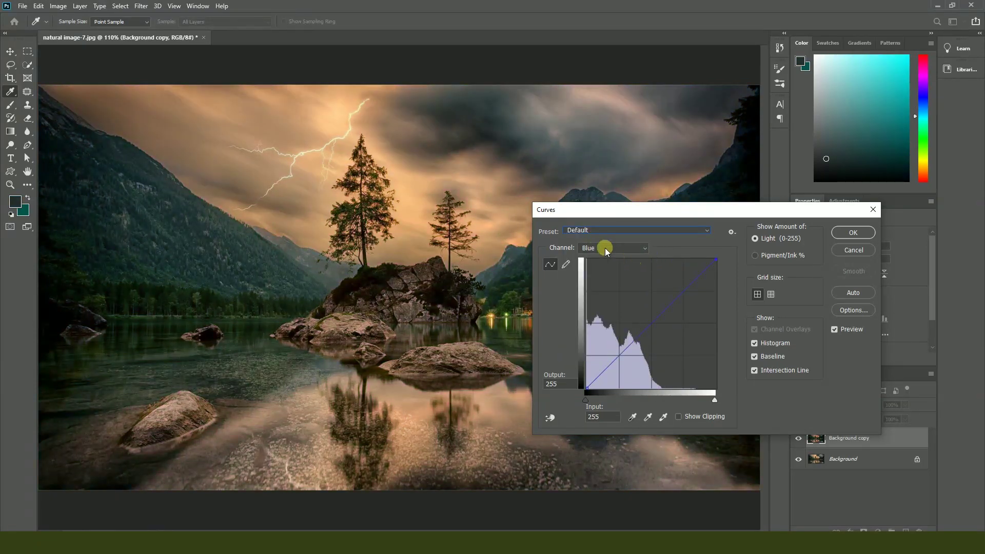
pyautogui.moveTo(651, 327); pyautogui.dragTo(647, 314)
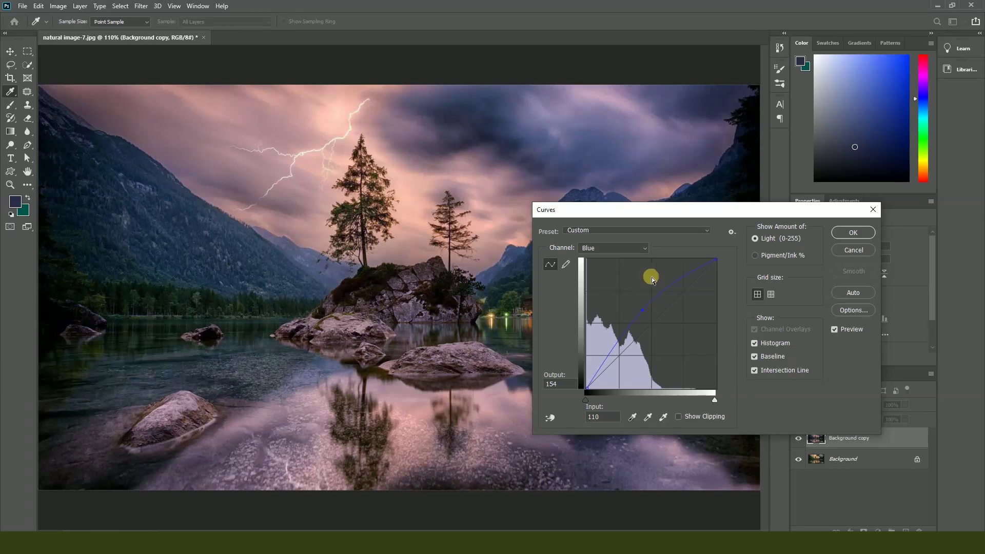
pyautogui.click(852, 234)
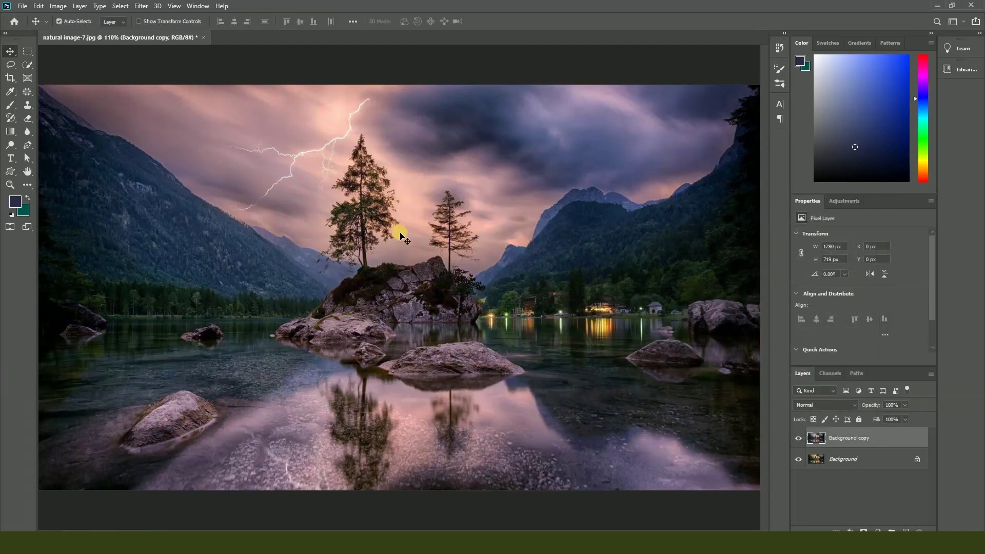
# Step: Undo the curve adjustment and open Levels, moving the dialog off the photo
pyautogui.press('v')
pyautogui.hotkey('ctrl', 'z')
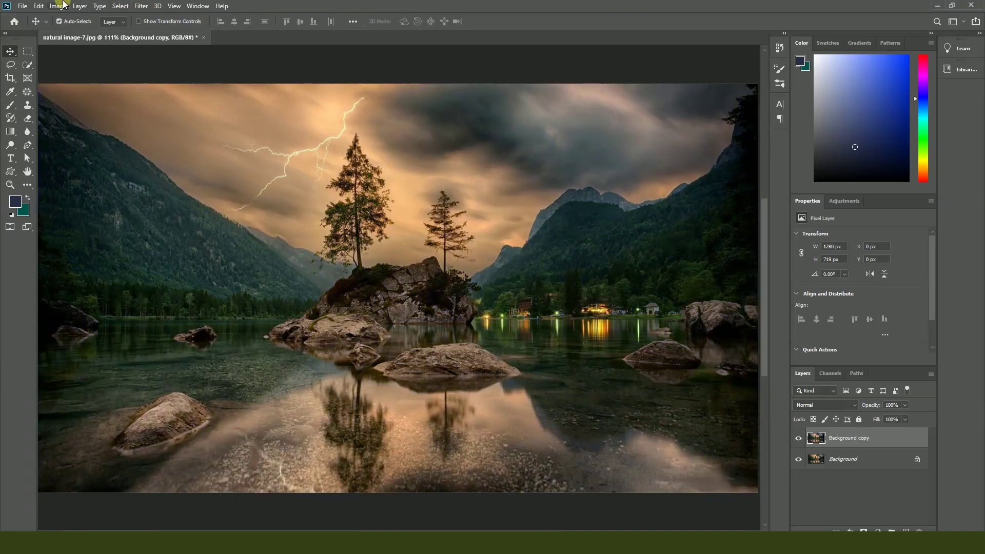
pyautogui.click(58, 6)
pyautogui.moveTo(73, 33)
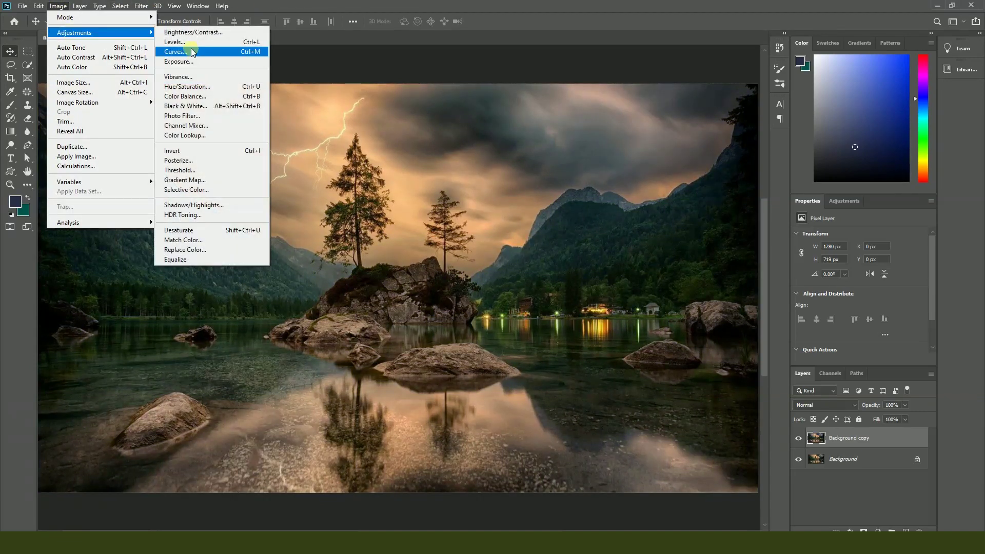
pyautogui.click(174, 42)
pyautogui.moveTo(482, 129); pyautogui.dragTo(637, 165)
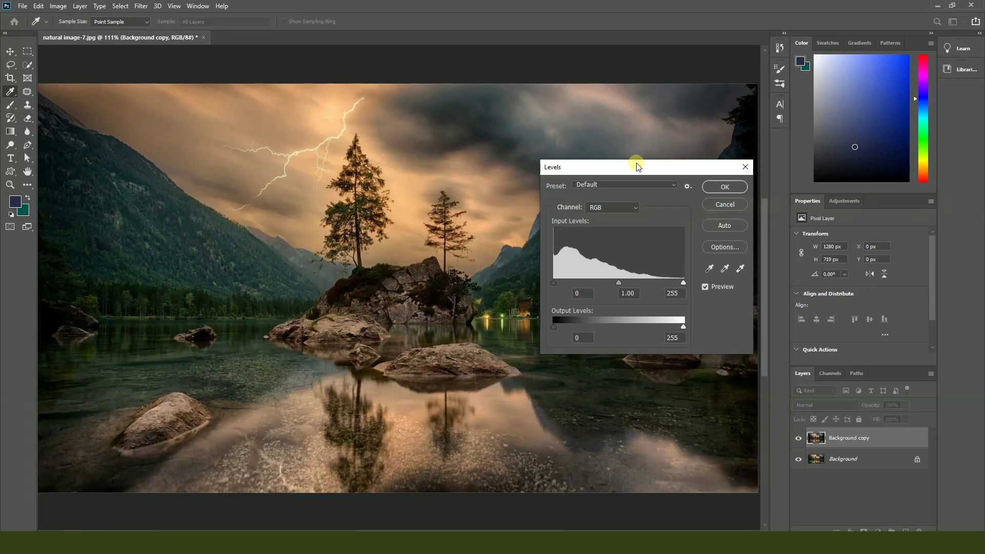
pyautogui.moveTo(585, 164); pyautogui.dragTo(674, 134)
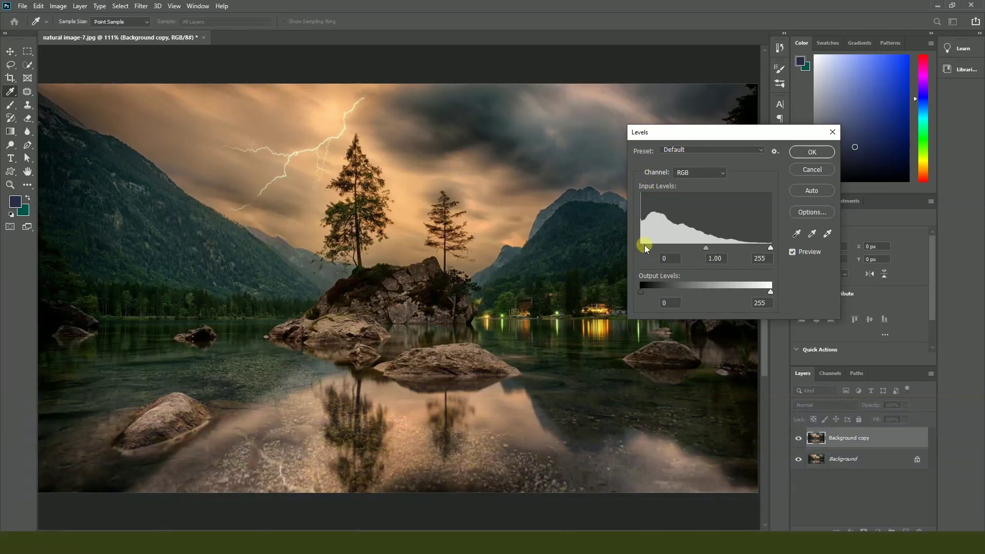
# Step: Experiment with raising the black input level up to 108, darkening the photo
pyautogui.moveTo(637, 252)
pyautogui.mouseDown()
pyautogui.moveTo(655, 246)
pyautogui.moveTo(640, 250)
pyautogui.mouseUp()
pyautogui.click(639, 248)
pyautogui.moveTo(641, 252); pyautogui.dragTo(698, 248)
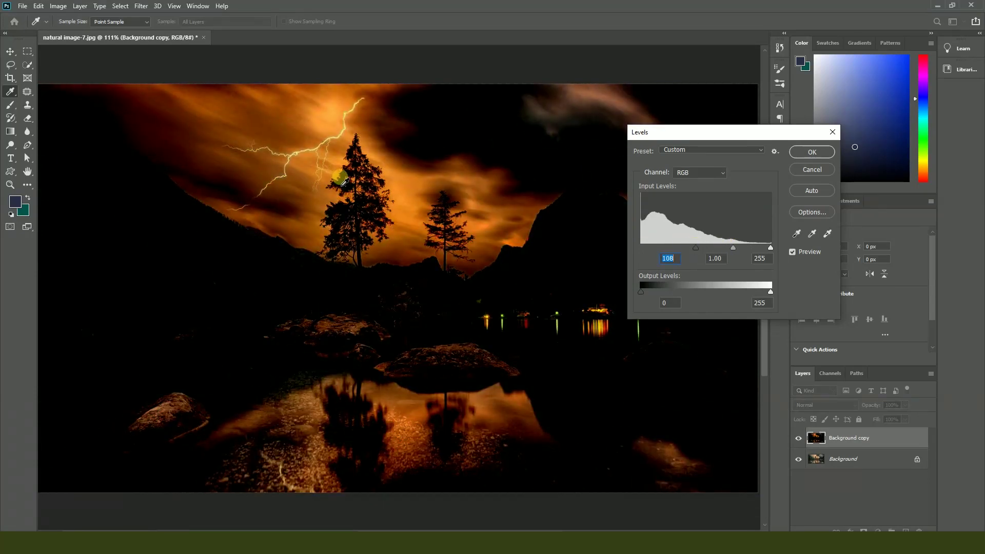
pyautogui.click(770, 248)
# Step: Set the RGB input levels to 0, 1.15 and 244
pyautogui.moveTo(771, 250)
pyautogui.mouseDown()
pyautogui.moveTo(730, 253)
pyautogui.moveTo(765, 251)
pyautogui.mouseUp()
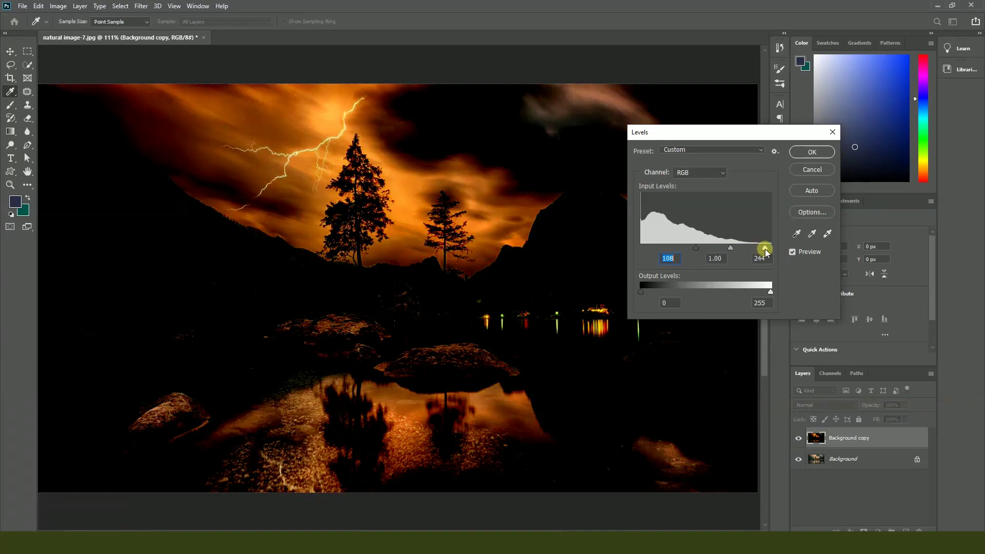
pyautogui.click(766, 250)
pyautogui.moveTo(731, 250); pyautogui.dragTo(664, 248)
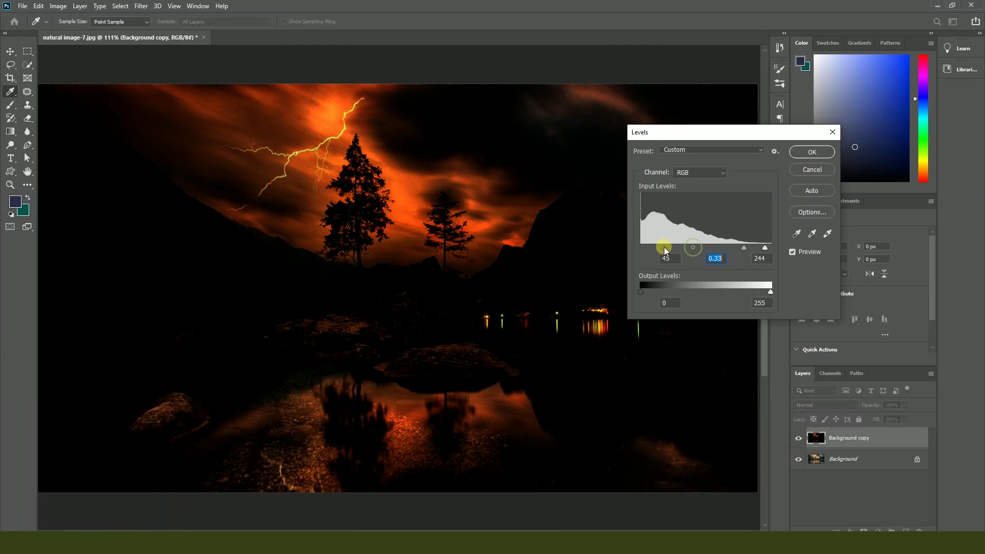
pyautogui.moveTo(740, 250); pyautogui.dragTo(623, 245)
pyautogui.moveTo(685, 247); pyautogui.dragTo(696, 247)
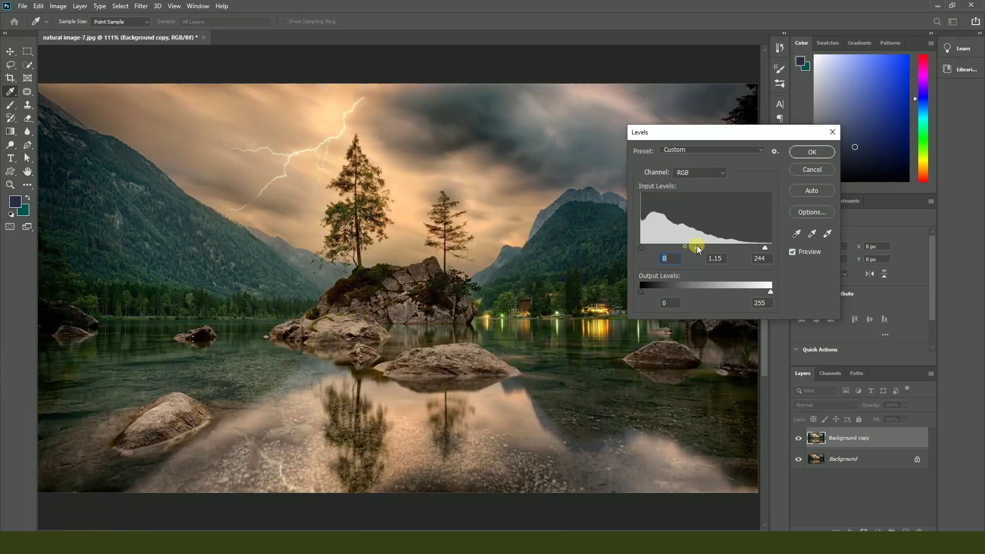
pyautogui.click(686, 149)
# Step: In Levels, switch to the Red channel and drag the white input level left for a red cast
pyautogui.click(687, 149)
pyautogui.click(685, 173)
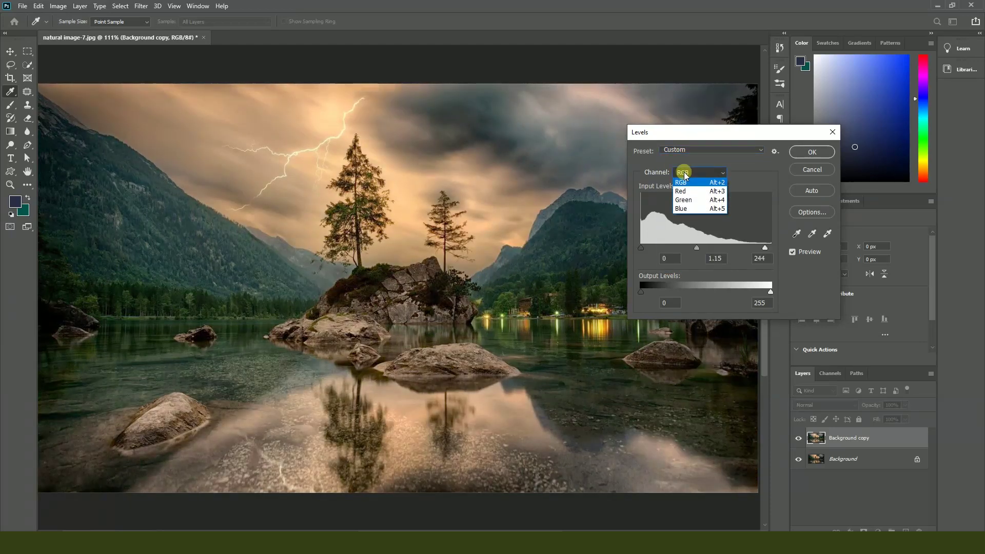
pyautogui.click(683, 191)
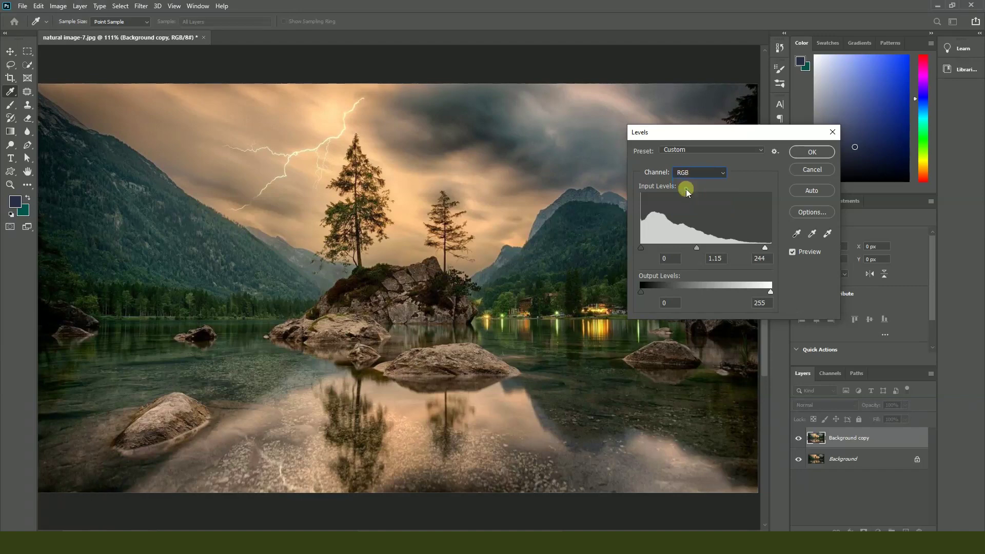
pyautogui.moveTo(641, 247)
pyautogui.mouseDown()
pyautogui.moveTo(691, 246)
pyautogui.moveTo(626, 244)
pyautogui.mouseUp()
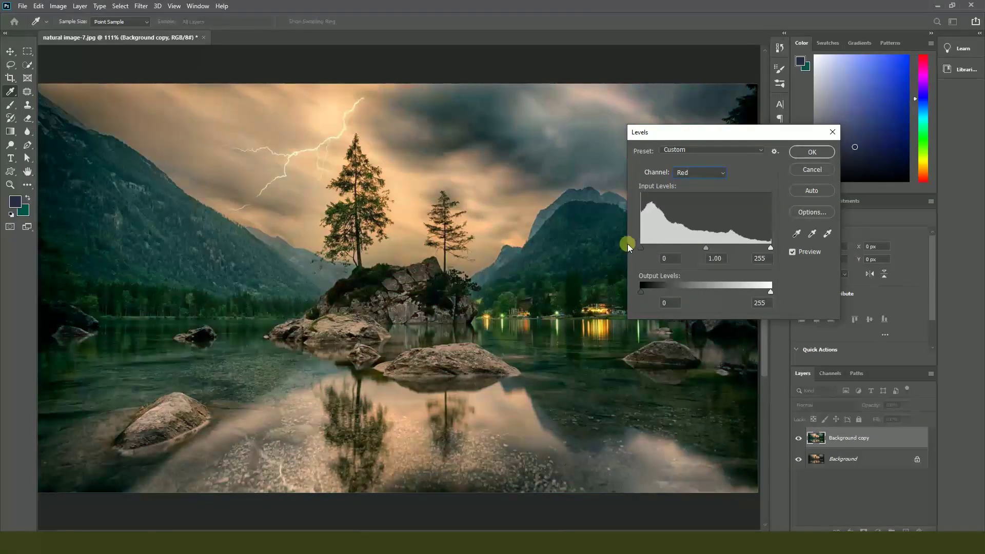
pyautogui.moveTo(771, 248); pyautogui.dragTo(693, 248)
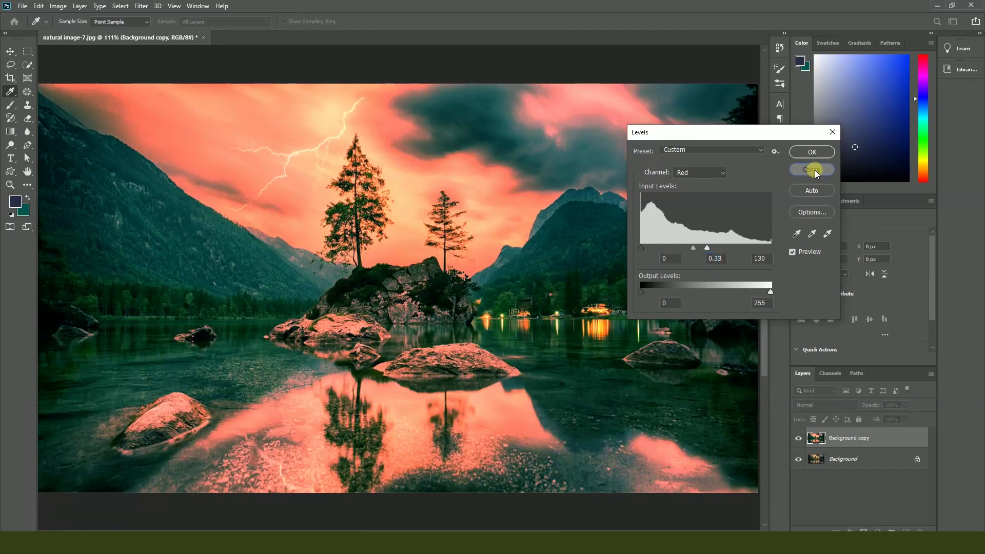
# Step: Cancel Levels, readjust the zoom, and preview natural image-2.jpg
pyautogui.click(815, 170)
pyautogui.press('v')
pyautogui.hotkey('ctrl', '-')
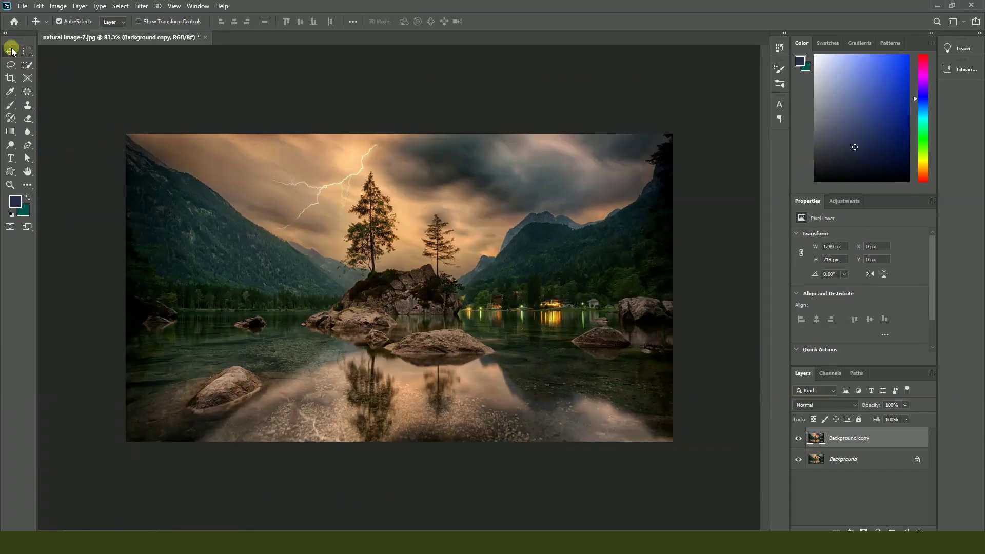
pyautogui.hotkey('ctrl', '+')
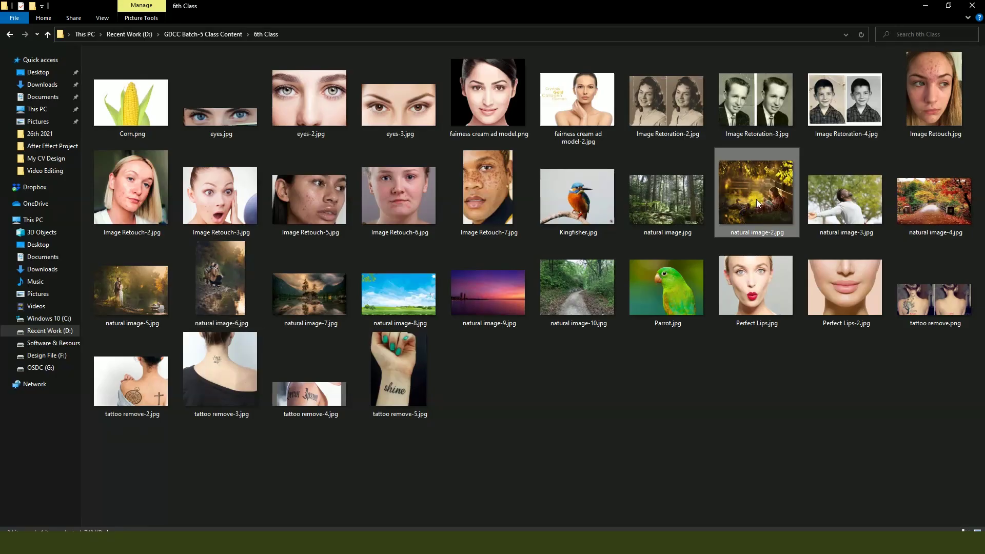
pyautogui.doubleClick(756, 199)
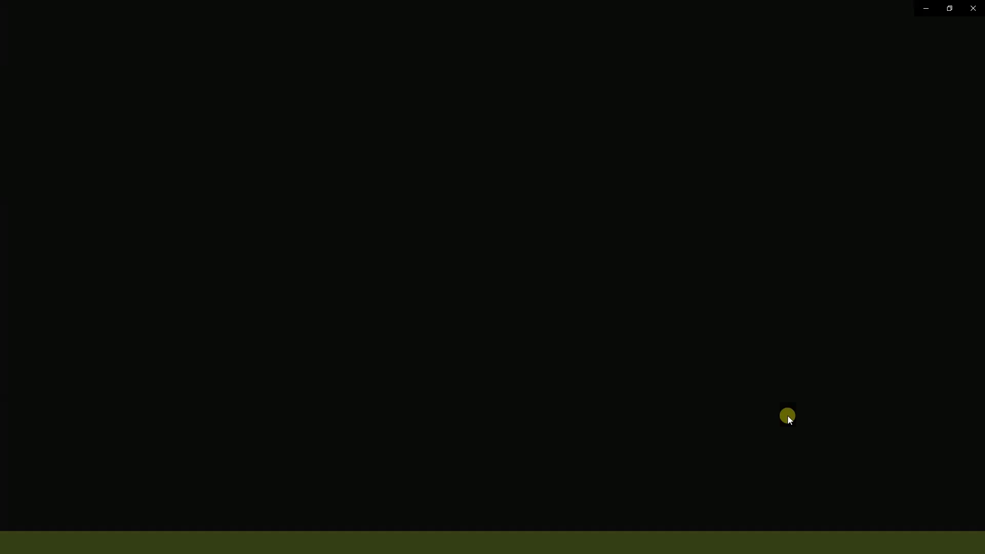
# Step: Drag natural image-2.jpg from Explorer into Photoshop as a new document
pyautogui.click(973, 8)
pyautogui.moveTo(765, 198); pyautogui.dragTo(237, 539)
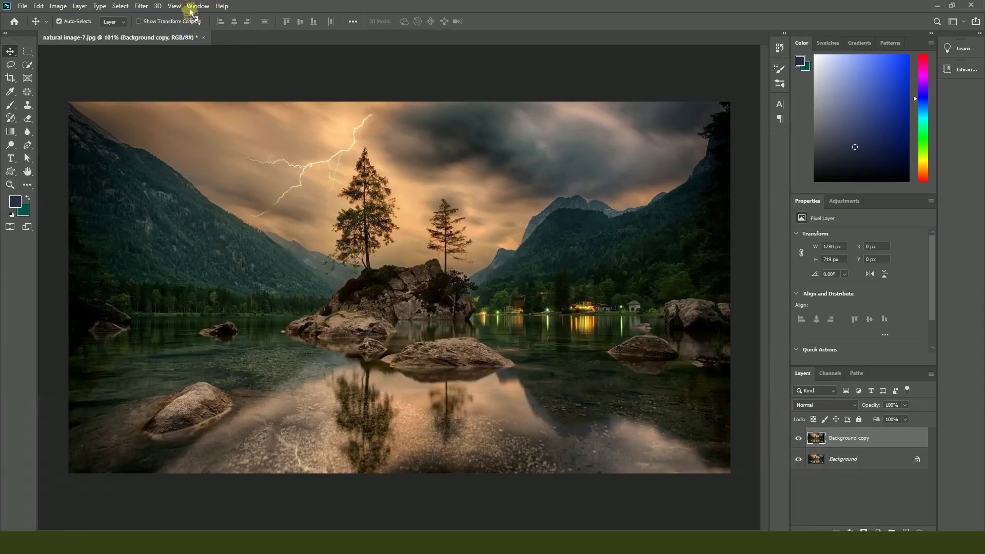
pyautogui.moveTo(209, 5); pyautogui.dragTo(205, 8)
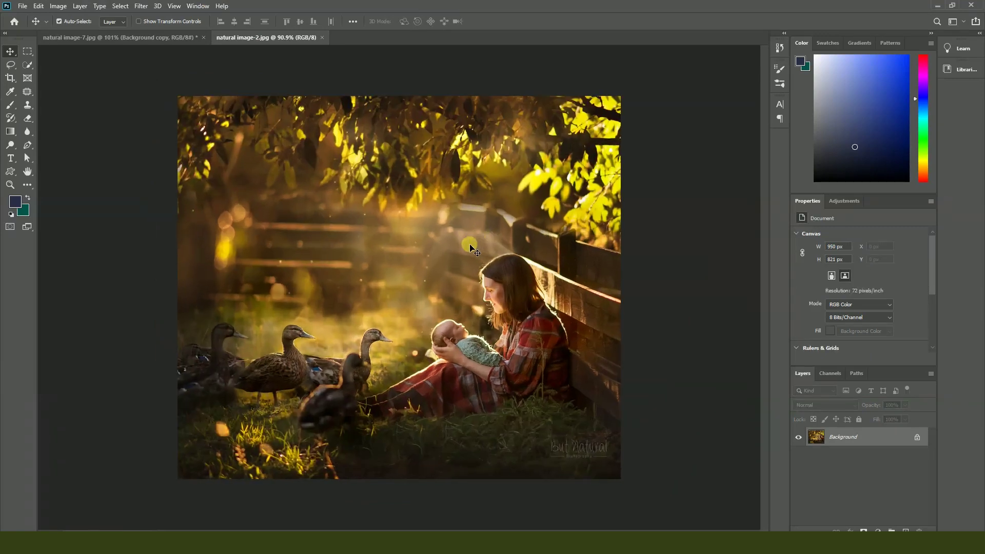
# Step: Duplicate the Background layer and view the photo at 100%
pyautogui.moveTo(888, 436); pyautogui.dragTo(905, 531)
pyautogui.hotkey('ctrl', '1')
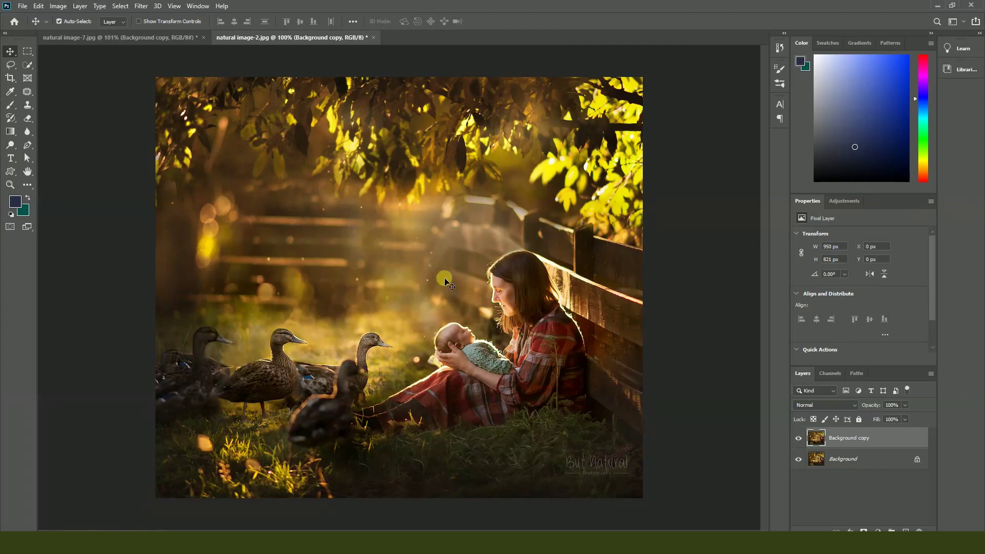
pyautogui.click(62, 7)
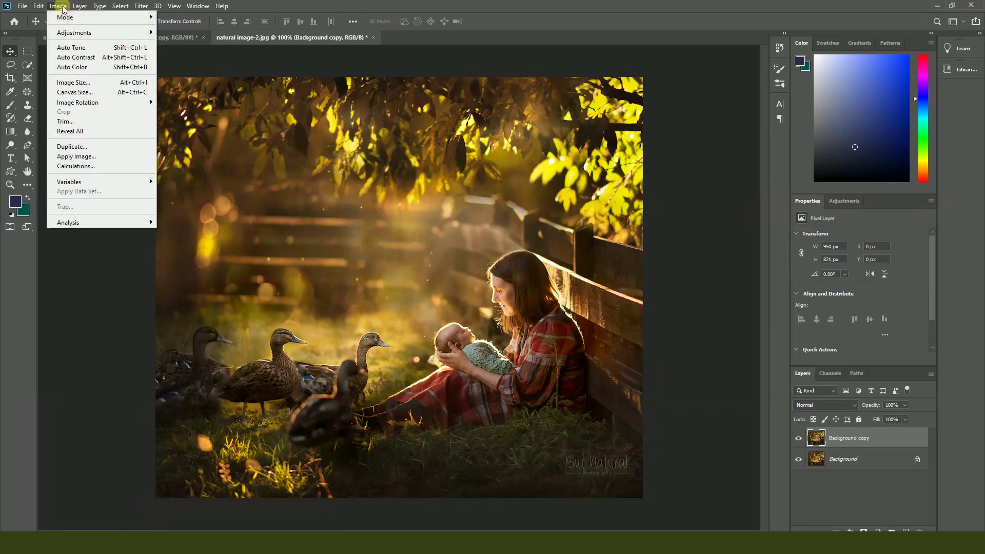
# Step: In Curves, add mid and shadow points, lift the black point to output 77, nudge highlights up
pyautogui.moveTo(69, 33)
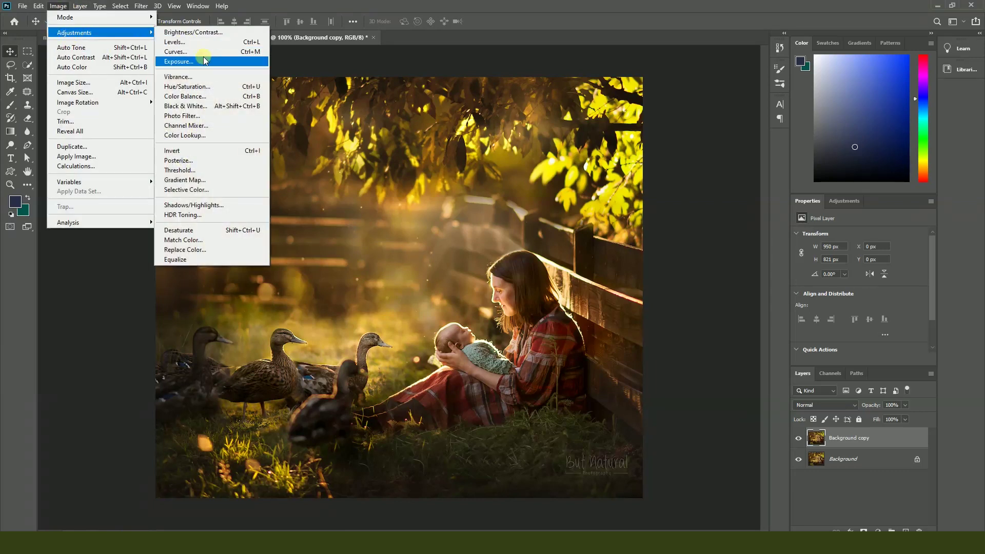
pyautogui.click(251, 52)
pyautogui.moveTo(664, 209); pyautogui.dragTo(774, 176)
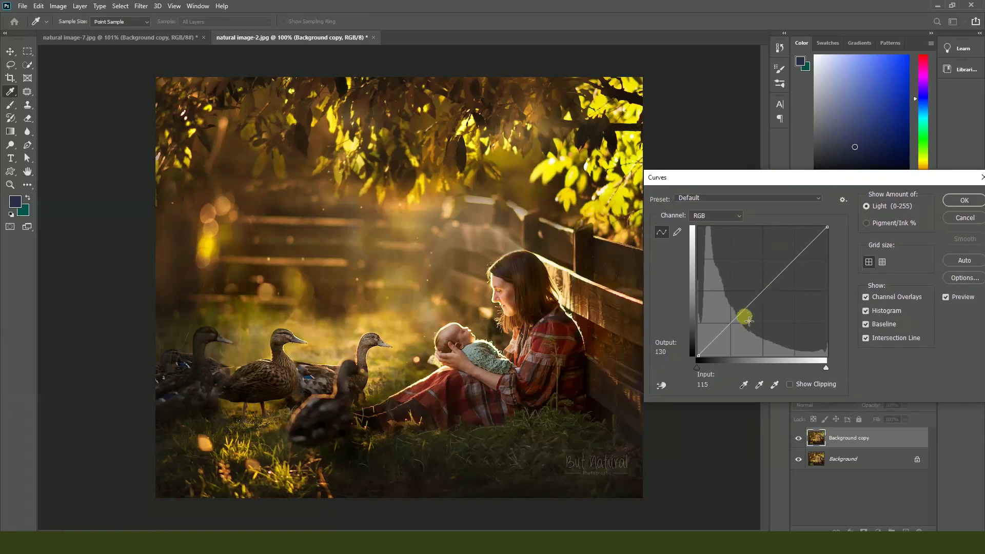
pyautogui.click(763, 291)
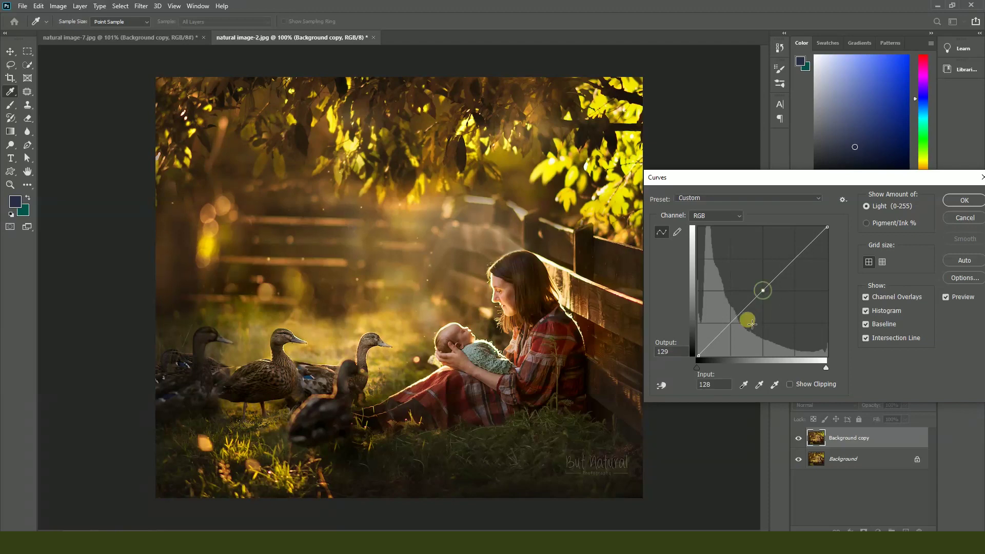
pyautogui.click(732, 324)
pyautogui.moveTo(699, 356)
pyautogui.mouseDown()
pyautogui.moveTo(724, 355)
pyautogui.moveTo(700, 343)
pyautogui.moveTo(708, 341)
pyautogui.moveTo(702, 361)
pyautogui.mouseUp()
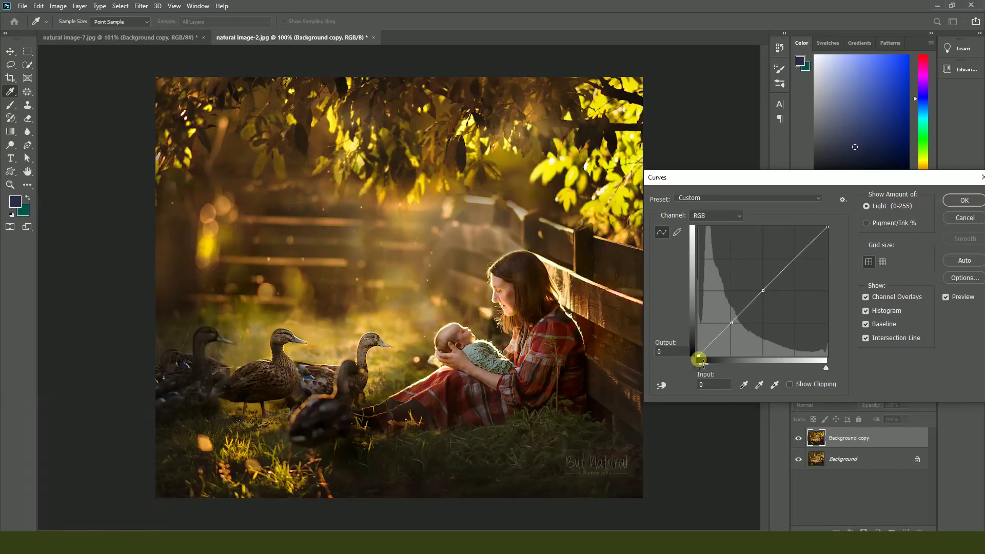
pyautogui.moveTo(731, 322)
pyautogui.mouseDown()
pyautogui.moveTo(742, 332)
pyautogui.moveTo(736, 321)
pyautogui.mouseUp()
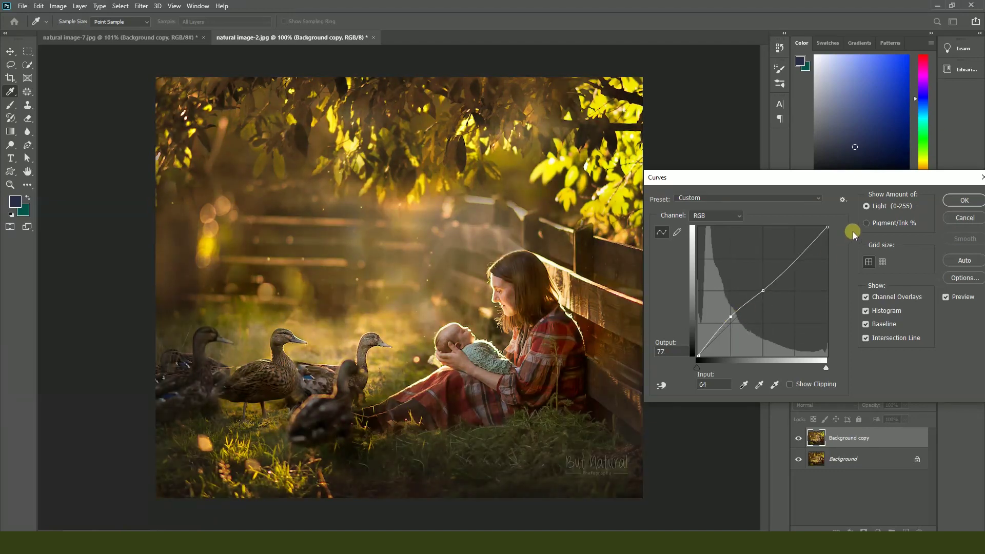
pyautogui.moveTo(814, 250)
pyautogui.mouseDown()
pyautogui.moveTo(816, 258)
pyautogui.moveTo(803, 244)
pyautogui.moveTo(810, 251)
pyautogui.mouseUp()
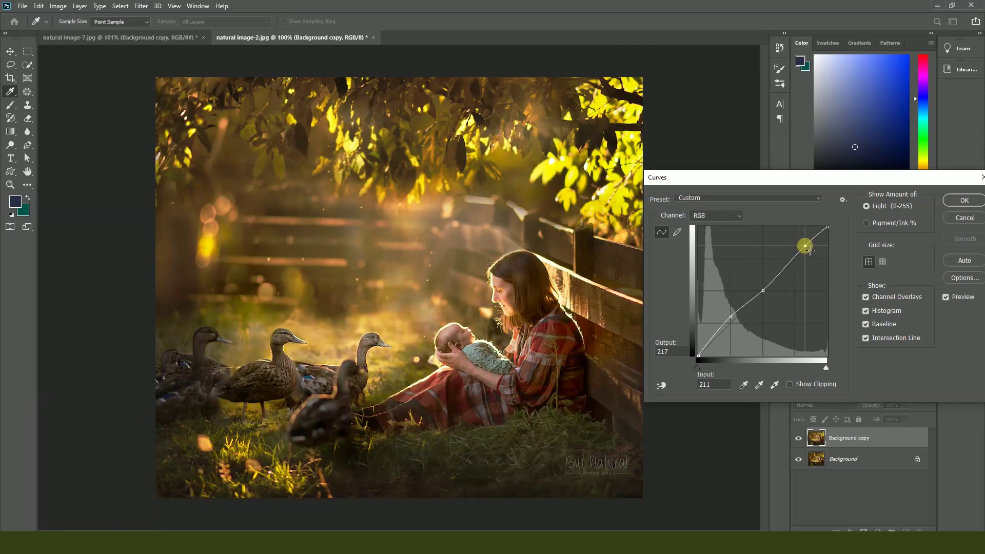
# Step: Apply the Curves adjustment, then undo it with Ctrl+Z
pyautogui.click(964, 200)
pyautogui.press('v')
pyautogui.scroll(2, 469, 415)
pyautogui.hotkey('ctrl', 'z')
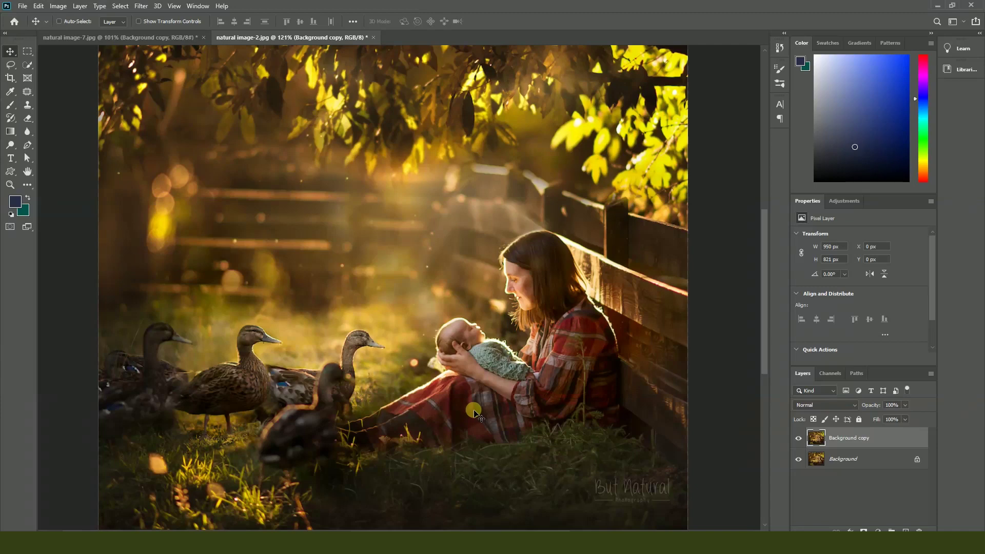
# Step: Step back and forward in history to keep the Background copy layer, then view at 100%
pyautogui.hotkey('ctrl', 'z')
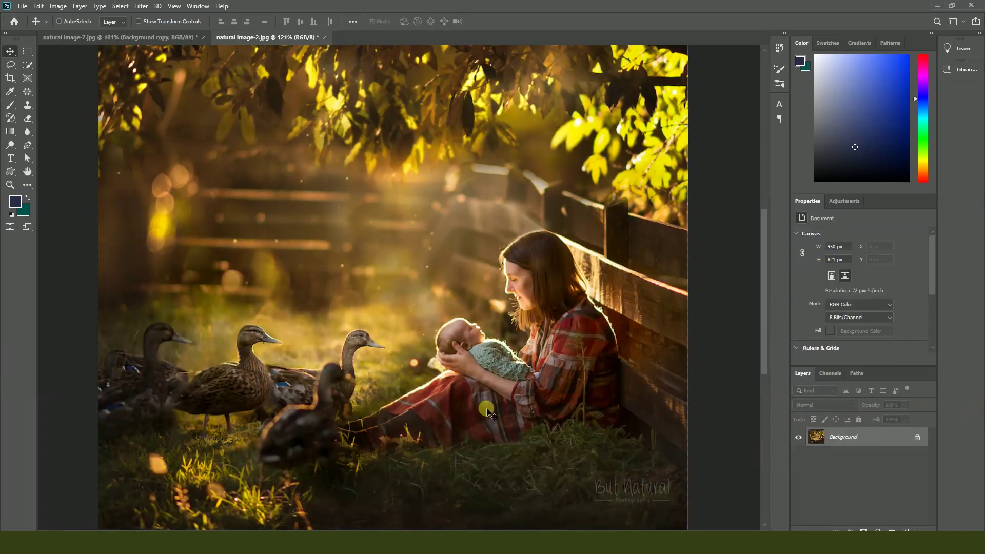
pyautogui.hotkey('ctrl', 'shift', 'z')
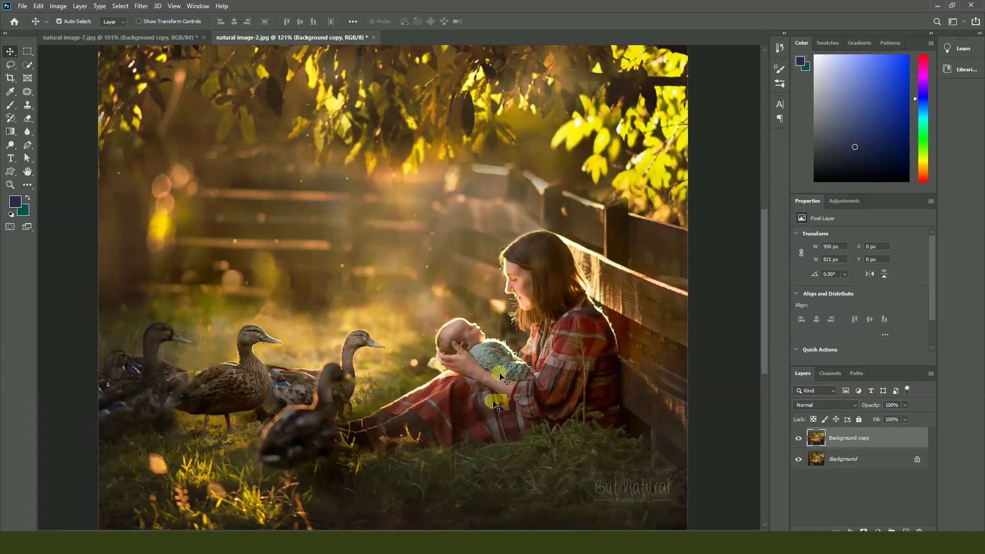
pyautogui.scroll(-4, 462, 307)
pyautogui.hotkey('ctrl', '1')
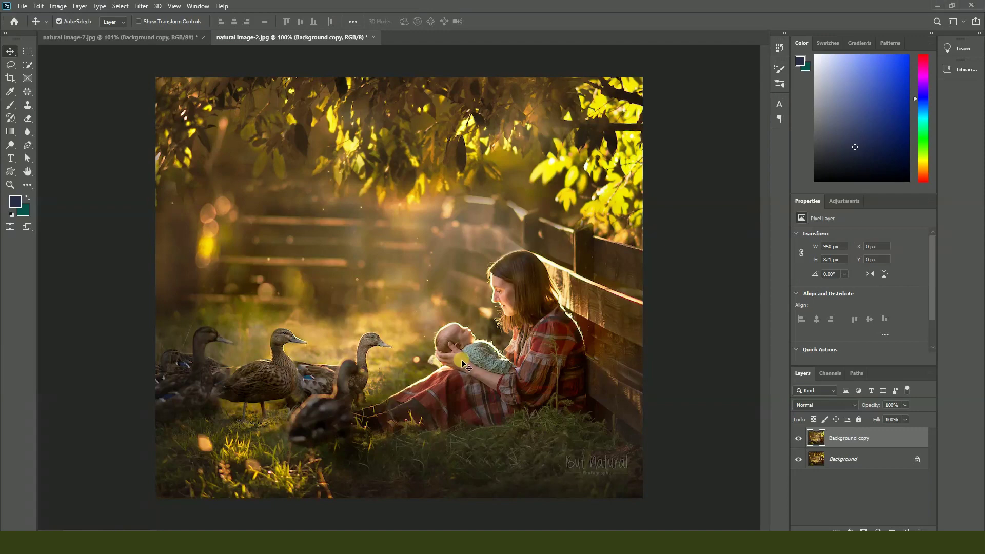
# Step: Open Image > Adjustments > Hue/Saturation and move the dialog to the right of the photo
pyautogui.click(58, 6)
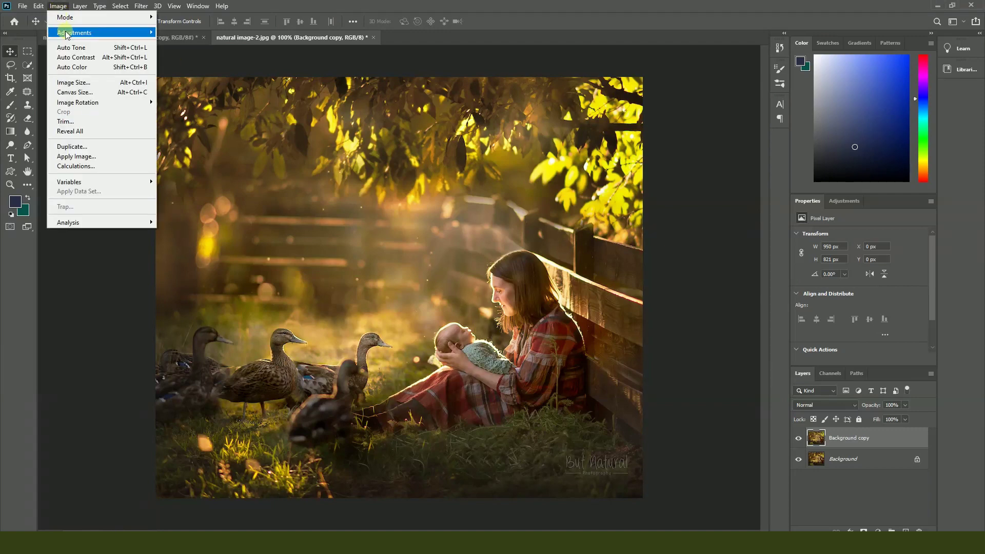
pyautogui.moveTo(67, 33)
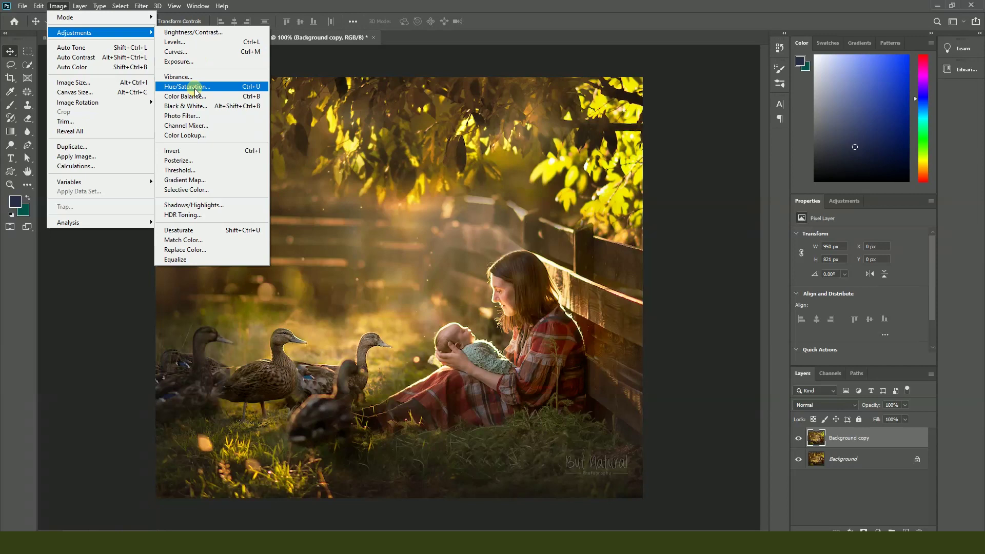
pyautogui.click(238, 90)
pyautogui.moveTo(676, 88); pyautogui.dragTo(690, 149)
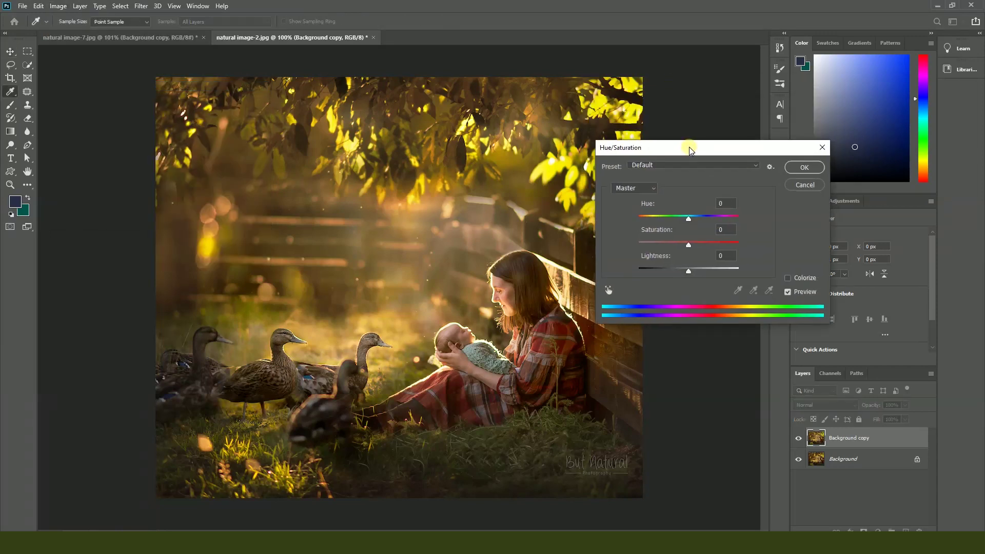
pyautogui.moveTo(668, 156); pyautogui.dragTo(693, 137)
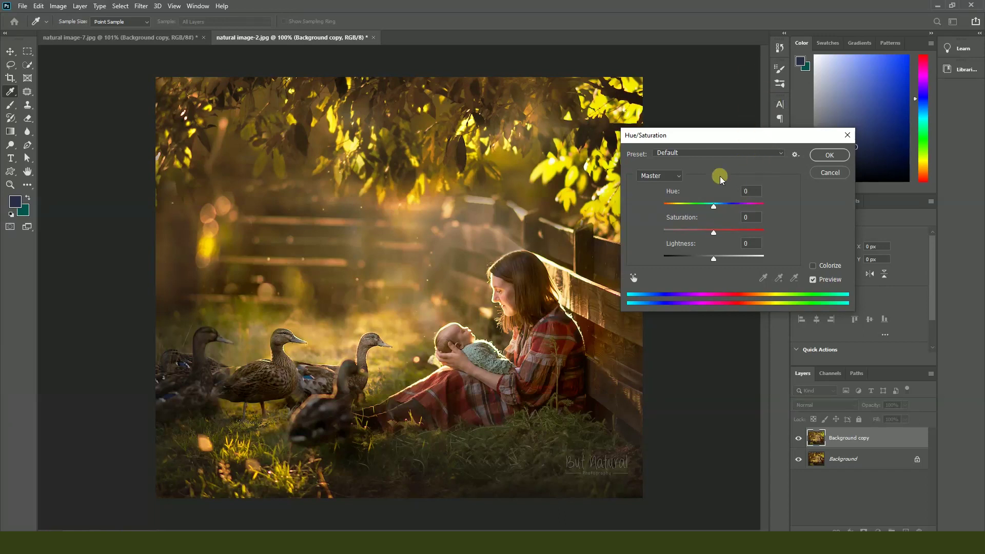
pyautogui.moveTo(685, 136); pyautogui.dragTo(718, 128)
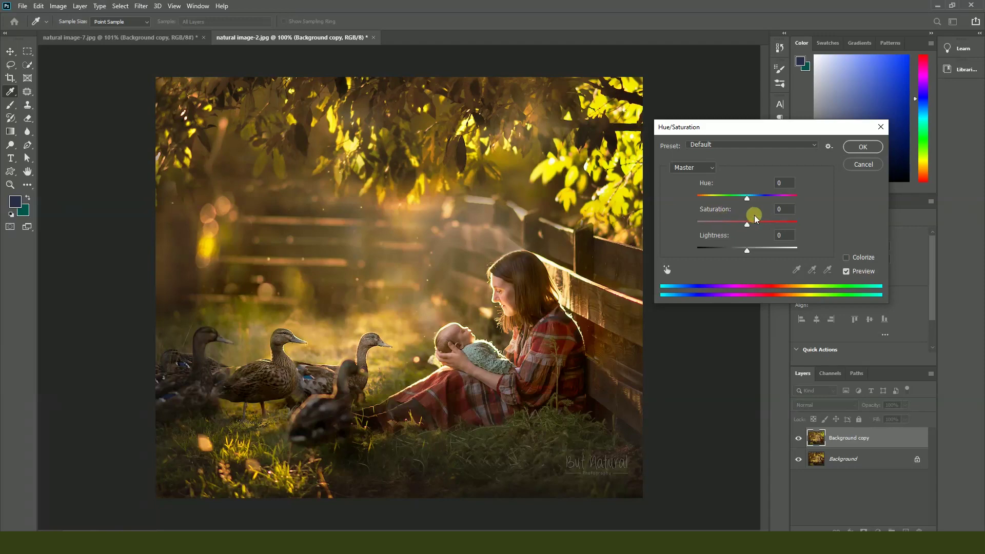
# Step: Preview Saturation at +66, -100 and around -31 to -51, then cancel Hue/Saturation
pyautogui.moveTo(747, 224); pyautogui.dragTo(770, 224)
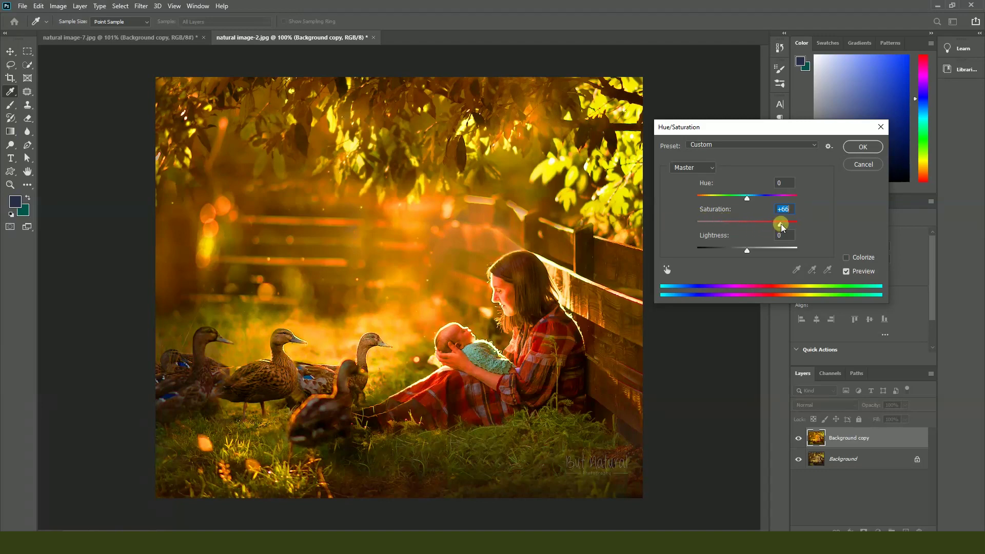
pyautogui.moveTo(781, 223); pyautogui.dragTo(681, 222)
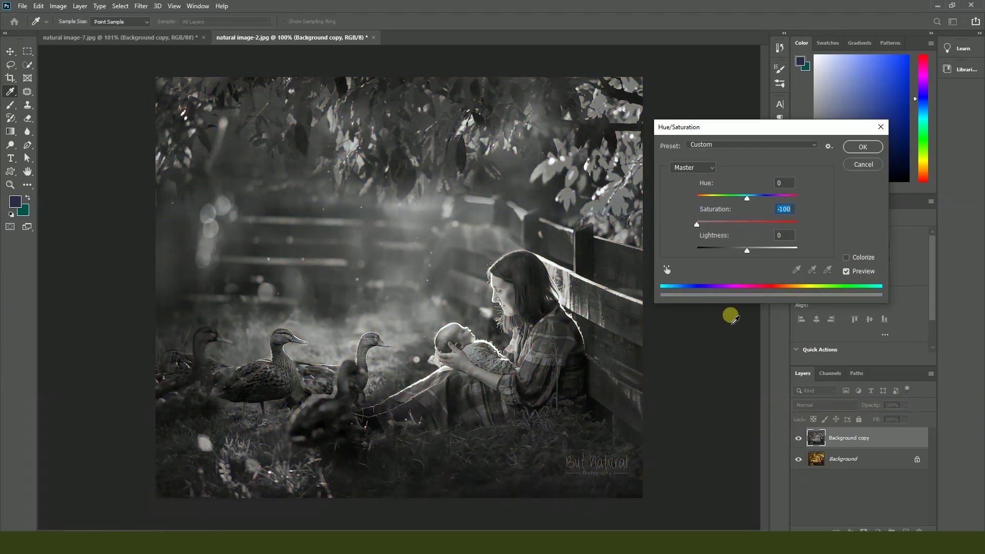
pyautogui.moveTo(698, 226); pyautogui.dragTo(721, 224)
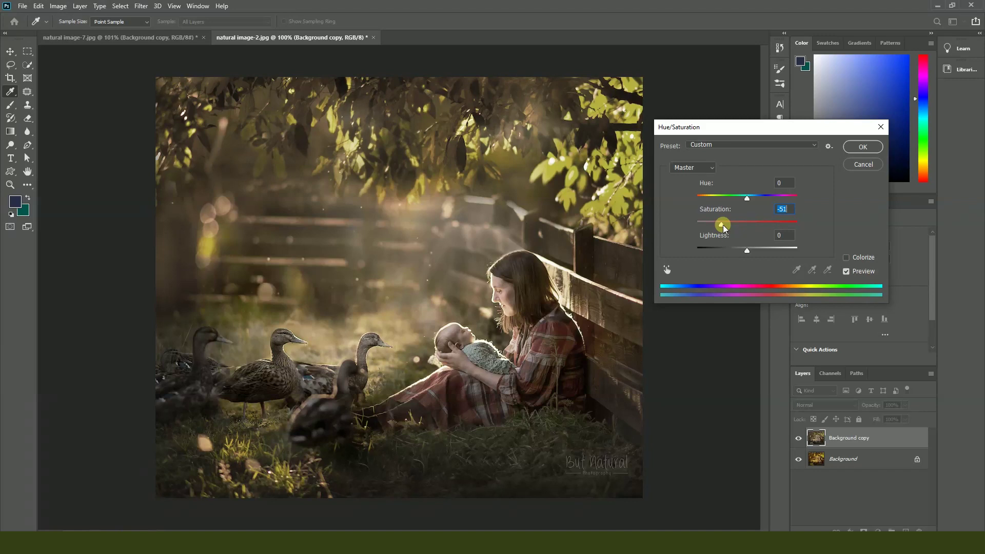
pyautogui.moveTo(722, 224); pyautogui.dragTo(749, 227)
pyautogui.click(861, 166)
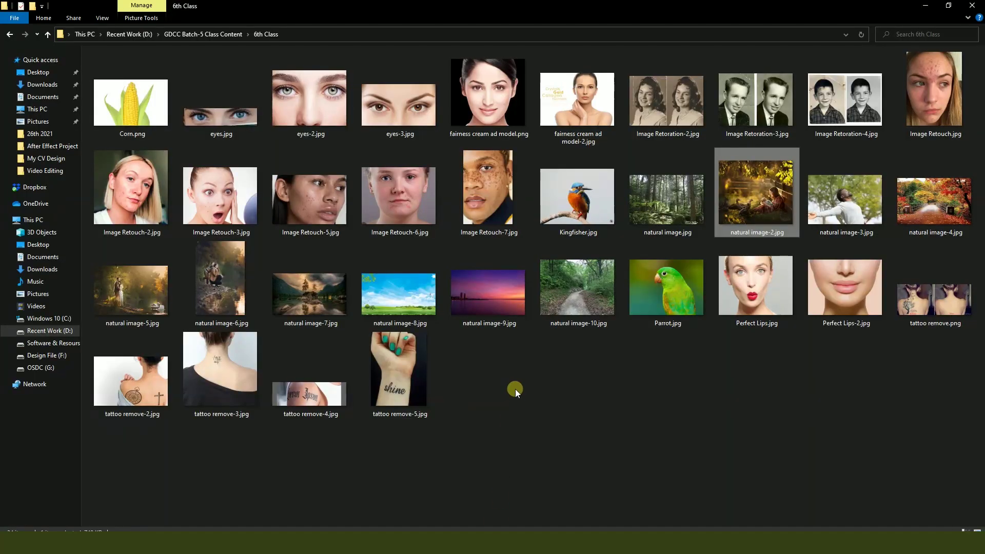
# Step: Preview natural image.jpg and natural image-6.jpg, then drag natural image.jpg into Photoshop
pyautogui.doubleClick(655, 212)
pyautogui.click(973, 8)
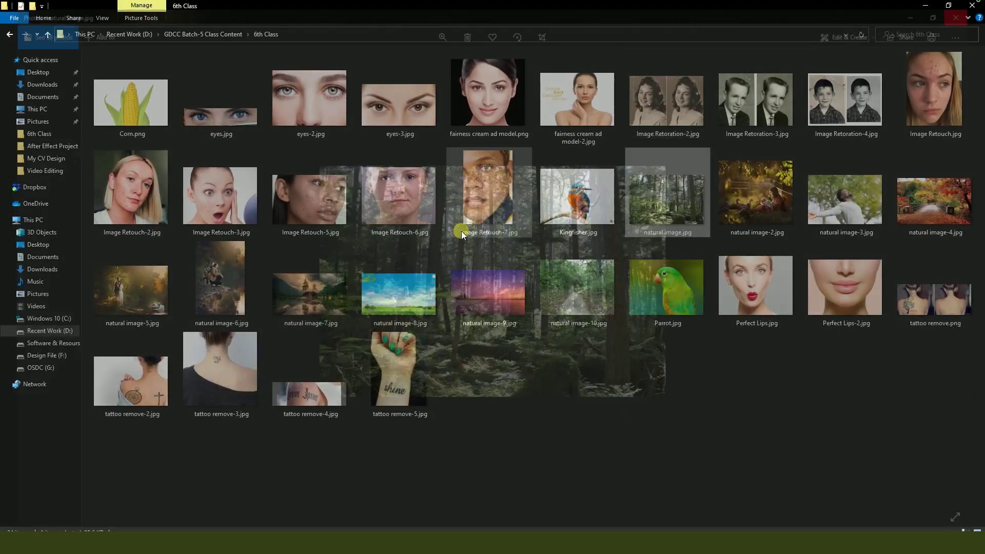
pyautogui.doubleClick(192, 263)
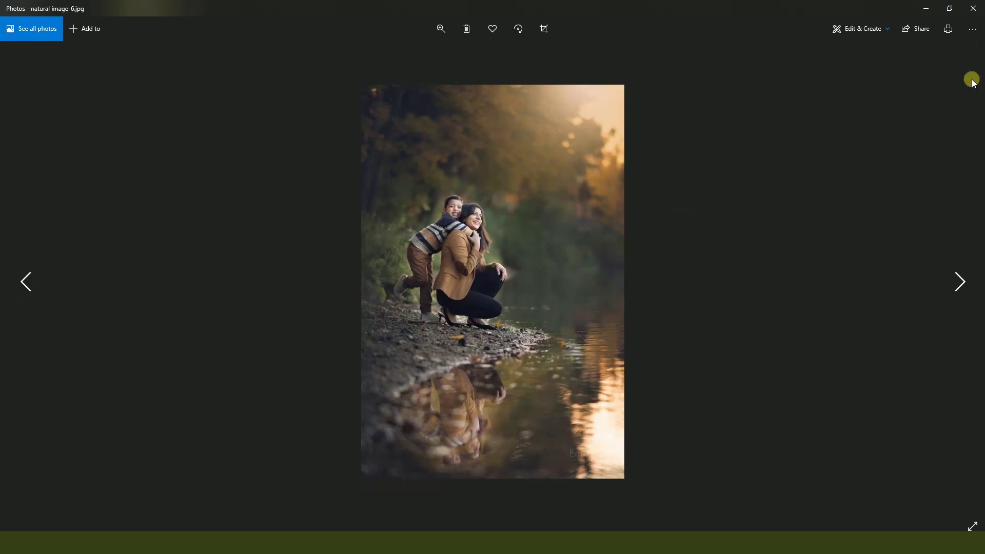
pyautogui.click(973, 8)
pyautogui.moveTo(678, 223); pyautogui.dragTo(211, 511)
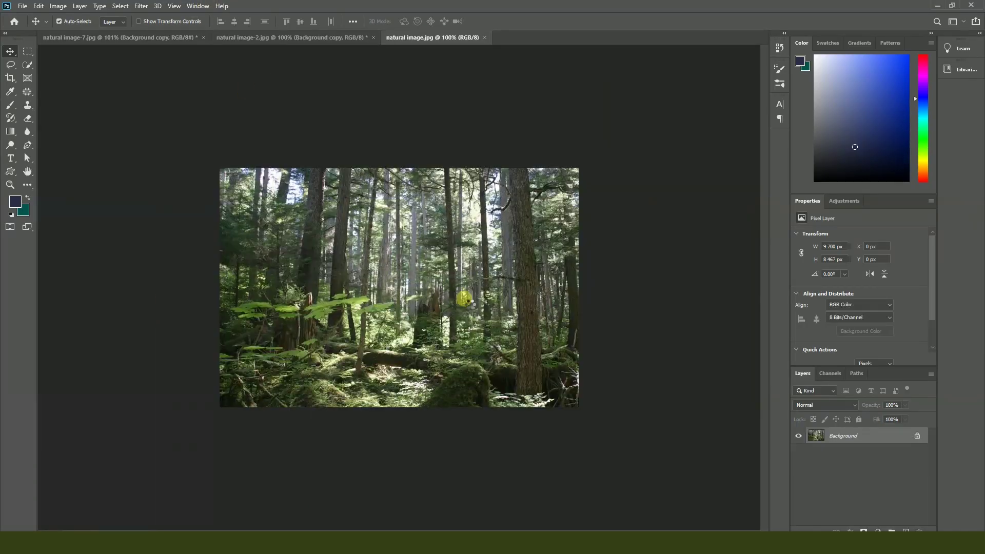
# Step: Dismiss Hue/Saturation unchanged and duplicate the forest photo's Background layer
pyautogui.scroll(3, 467, 300)
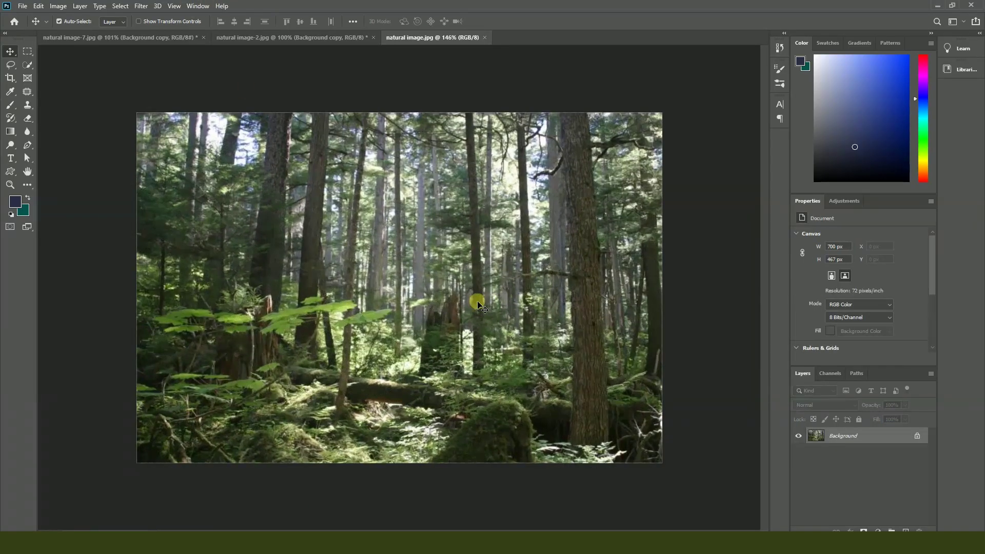
pyautogui.scroll(-1, 380, 299)
pyautogui.hotkey('ctrl', 'u')
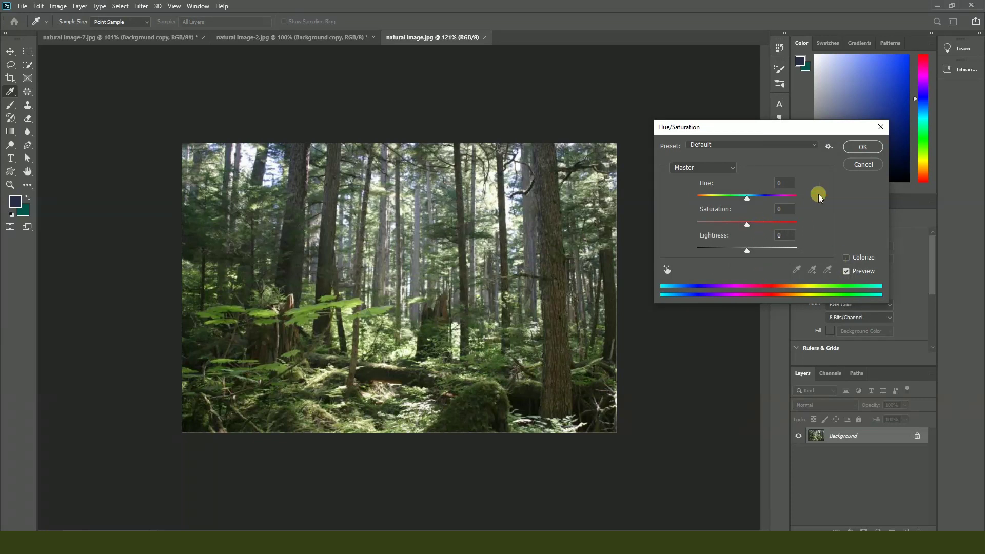
pyautogui.press('Escape')
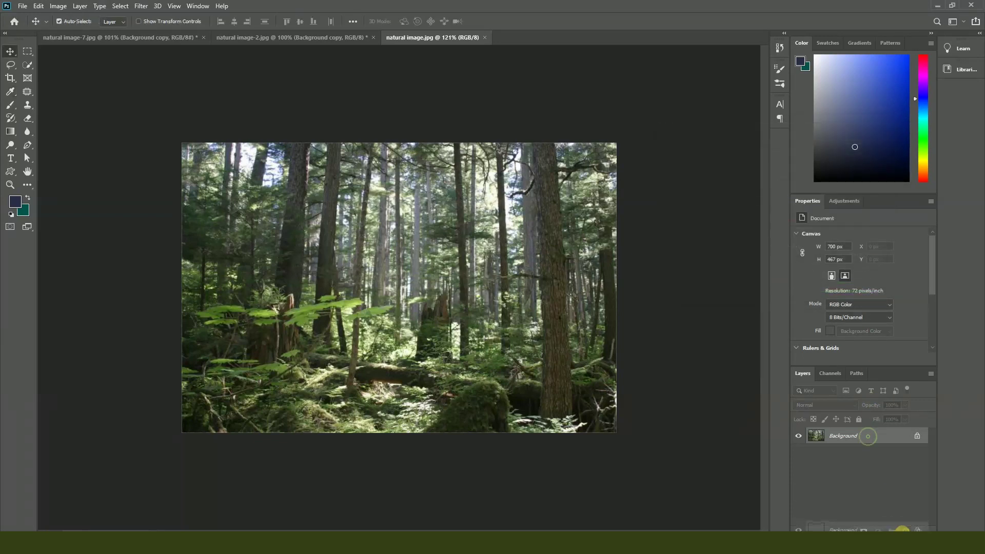
pyautogui.moveTo(867, 435); pyautogui.dragTo(906, 528)
# Step: Raise the Background copy's Saturation to about +60 with Ctrl+U and apply it
pyautogui.scroll(1, 497, 275)
pyautogui.scroll(-1, 497, 275)
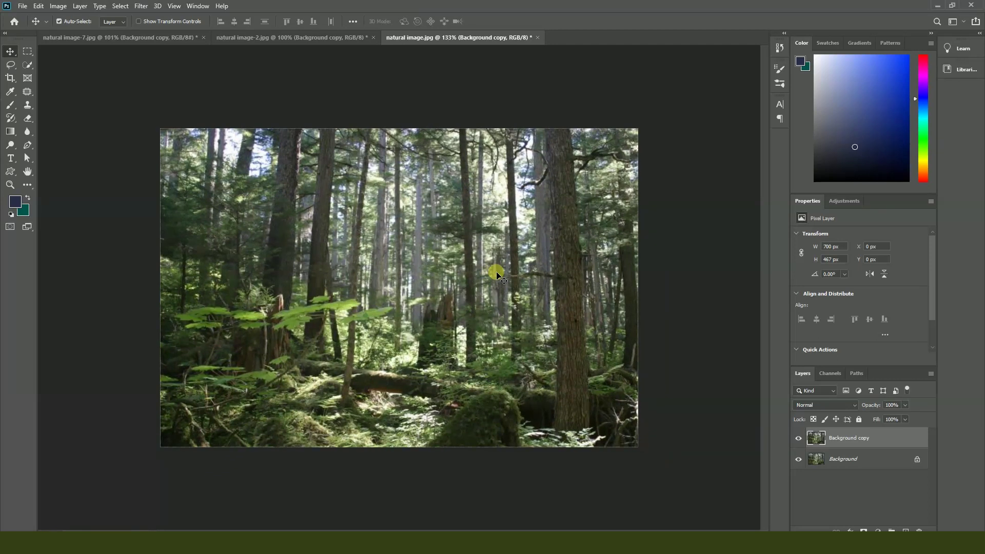
pyautogui.hotkey('ctrl', 'u')
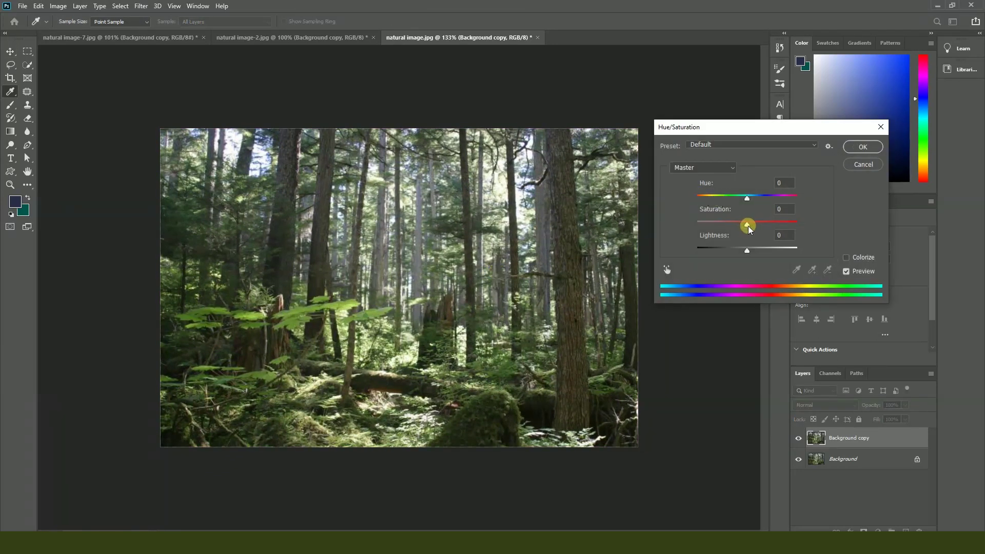
pyautogui.moveTo(748, 226); pyautogui.dragTo(763, 225)
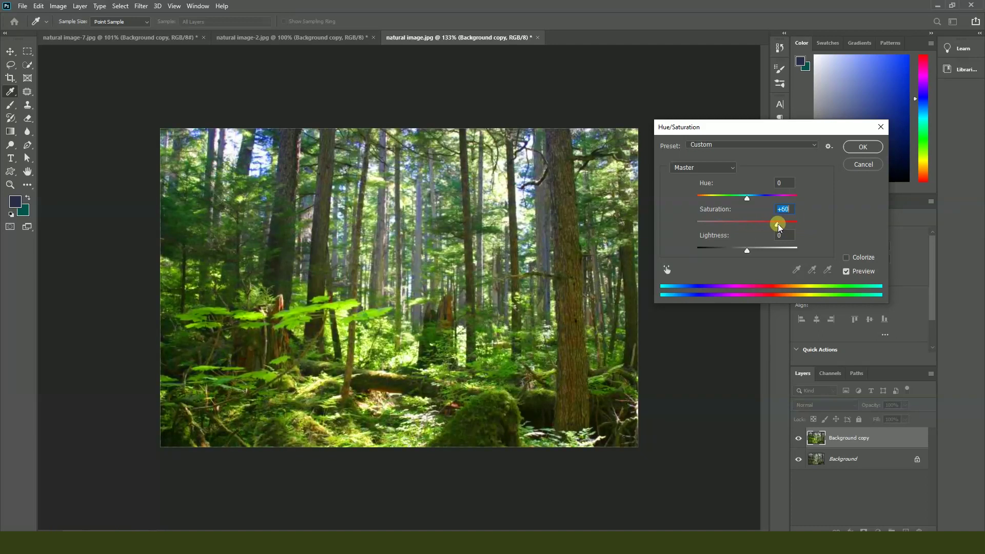
pyautogui.click(863, 147)
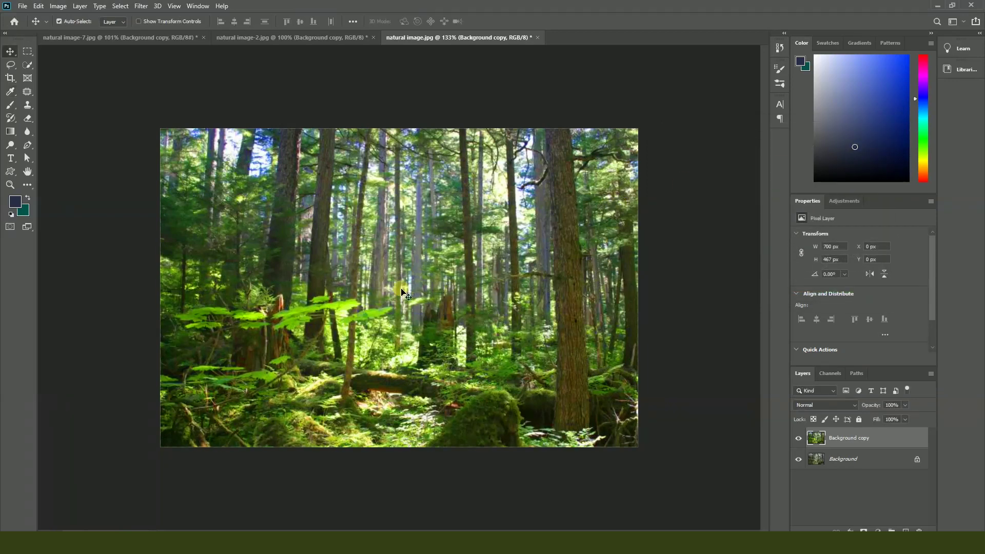
pyautogui.scroll(1, 403, 292)
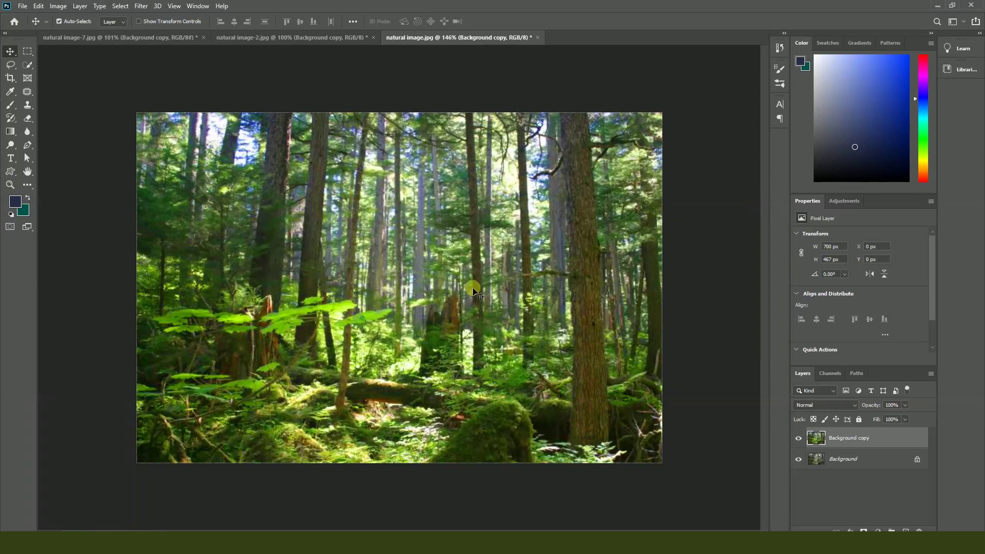
# Step: Toggle the Background copy's visibility repeatedly to compare the saturated forest with the original
pyautogui.scroll(1, 473, 291)
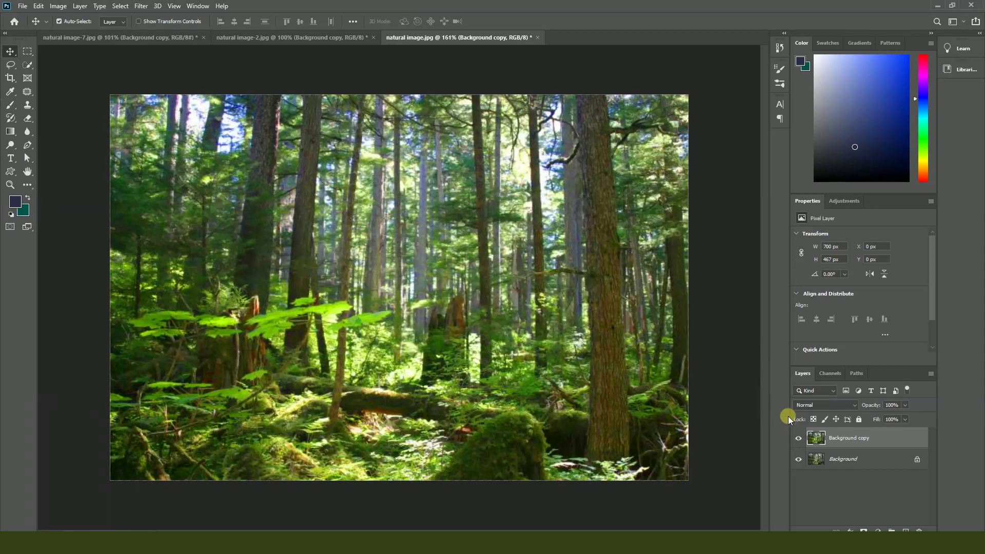
pyautogui.click(800, 442)
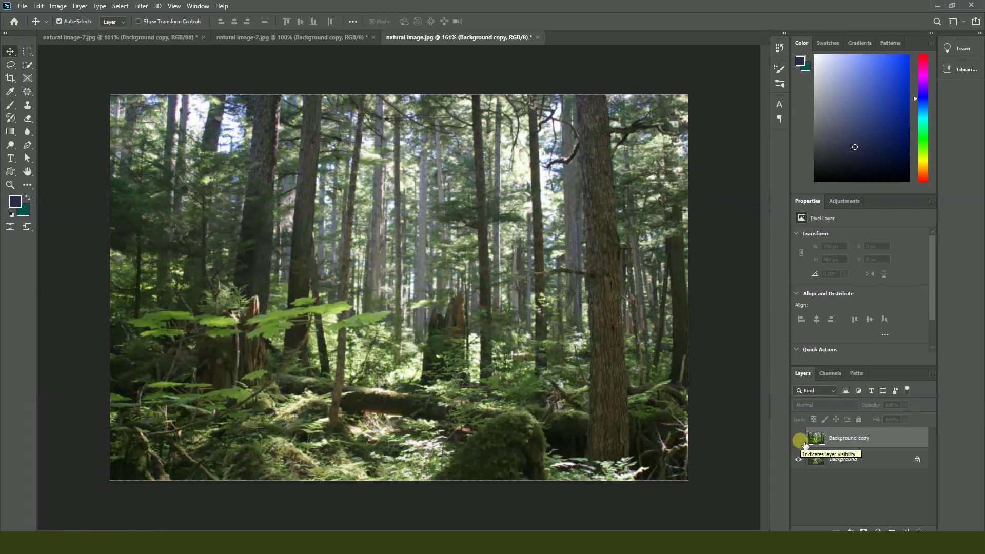
pyautogui.click(800, 442)
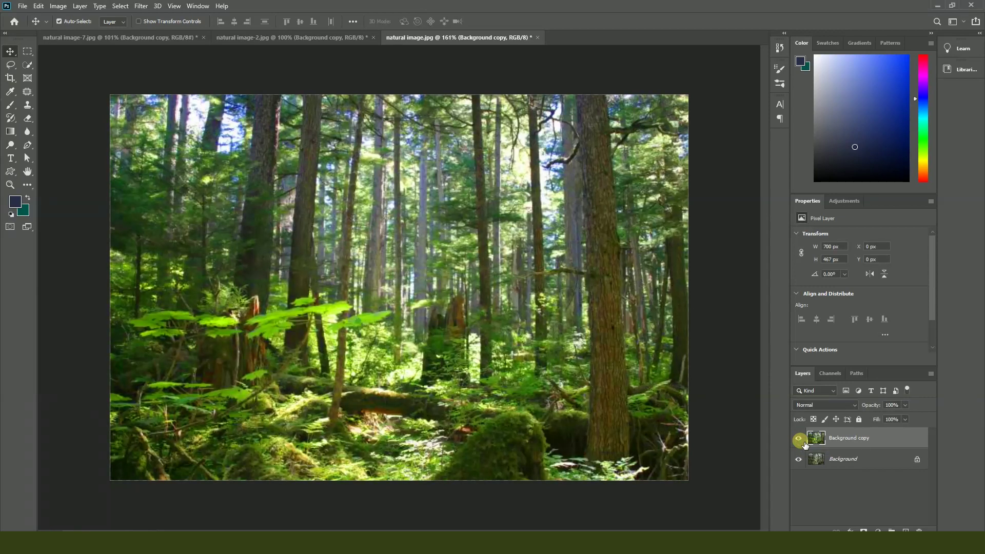
pyautogui.click(803, 443)
pyautogui.click(803, 443)
pyautogui.click(803, 443)
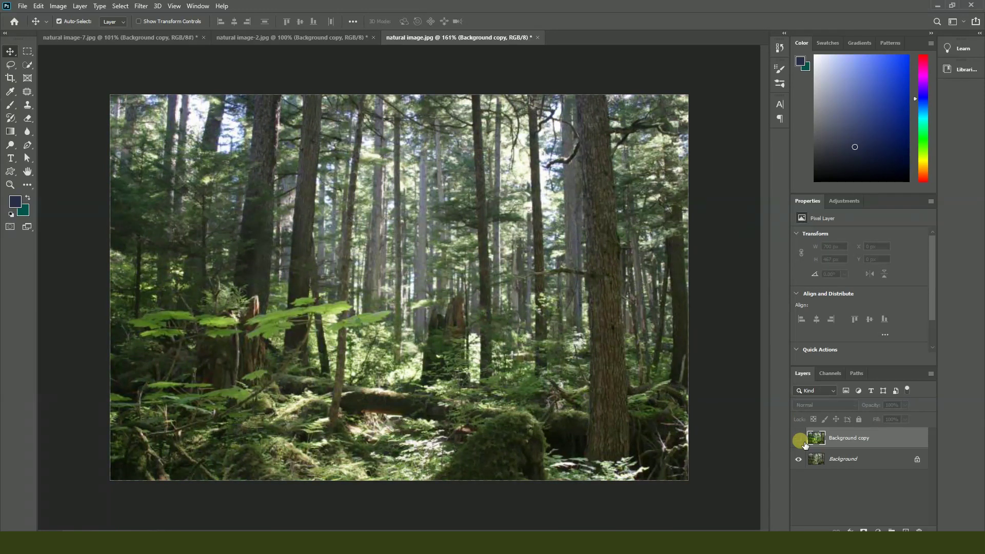
pyautogui.click(804, 443)
pyautogui.click(804, 443)
pyautogui.click(804, 443)
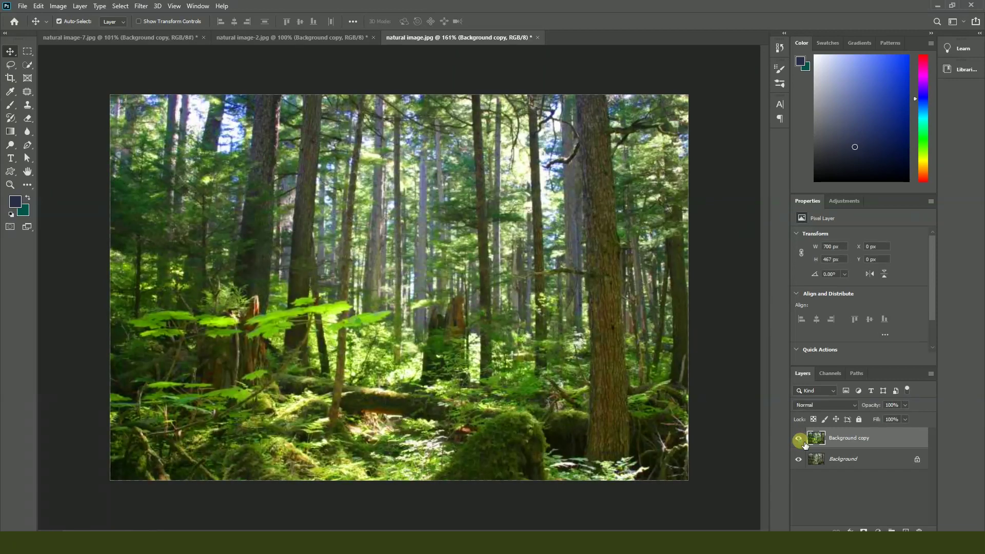
pyautogui.click(804, 443)
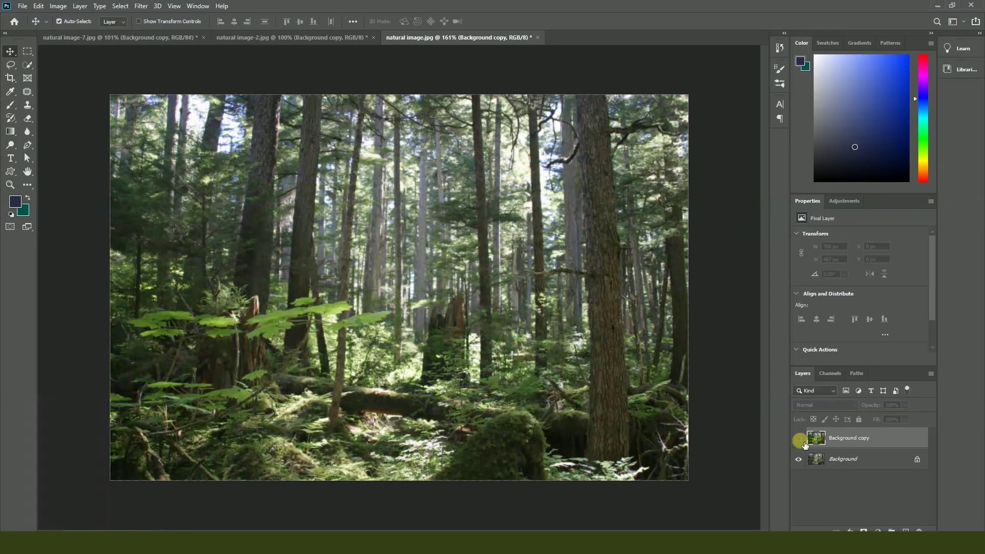
pyautogui.click(798, 437)
# Step: Close natural image.jpg without saving changes
pyautogui.scroll(-4, 590, 433)
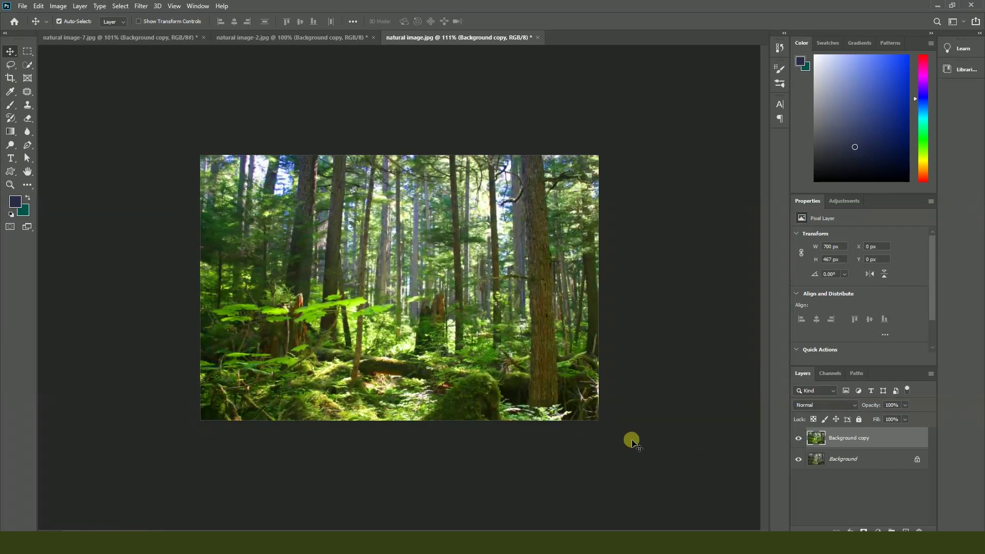
pyautogui.scroll(1, 664, 360)
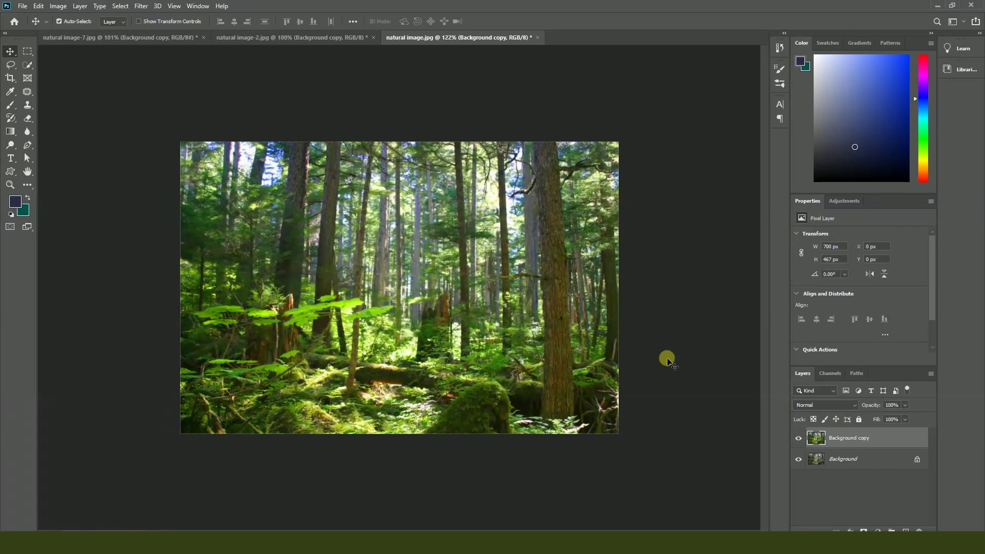
pyautogui.click(537, 38)
pyautogui.click(491, 203)
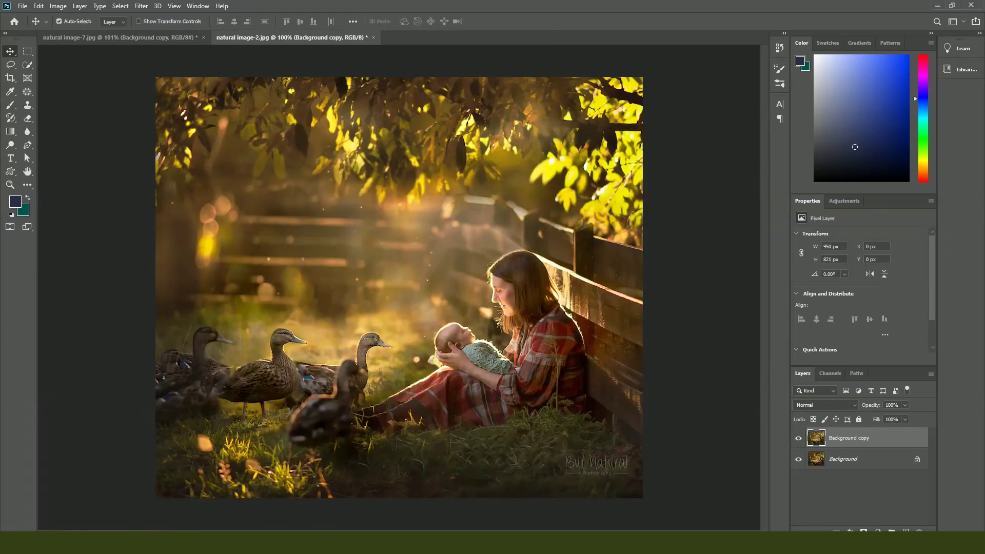
# Step: Bring Kingfisher.jpg and Parrot.jpg from File Explorer into Photoshop
pyautogui.hotkey('alt', 'Tab')
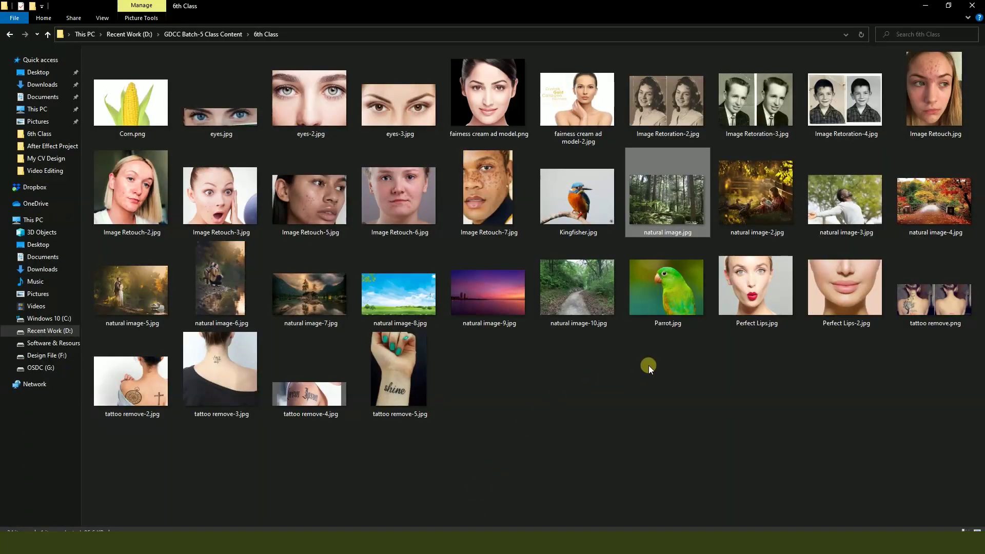
pyautogui.moveTo(577, 197); pyautogui.dragTo(200, 8)
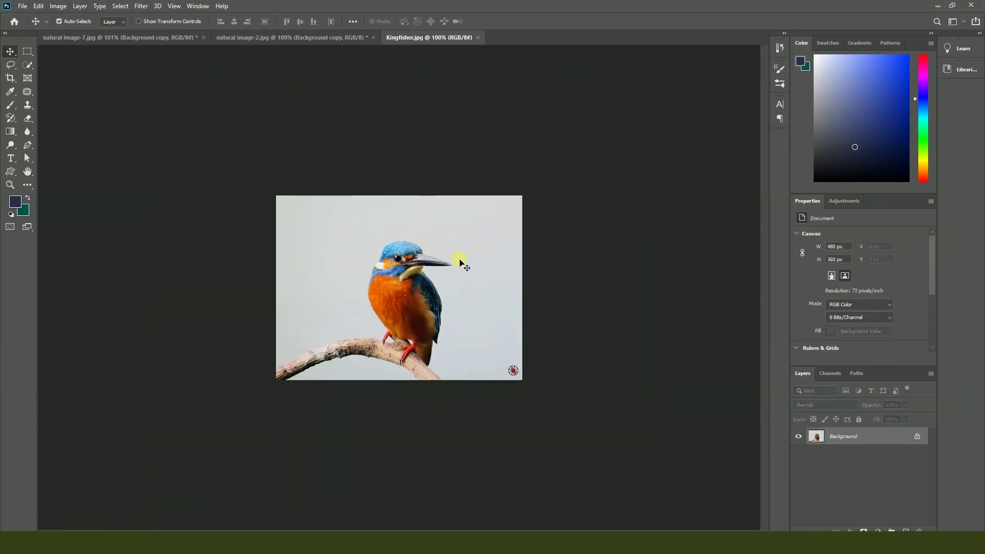
pyautogui.scroll(3, 461, 262)
pyautogui.scroll(-2, 459, 283)
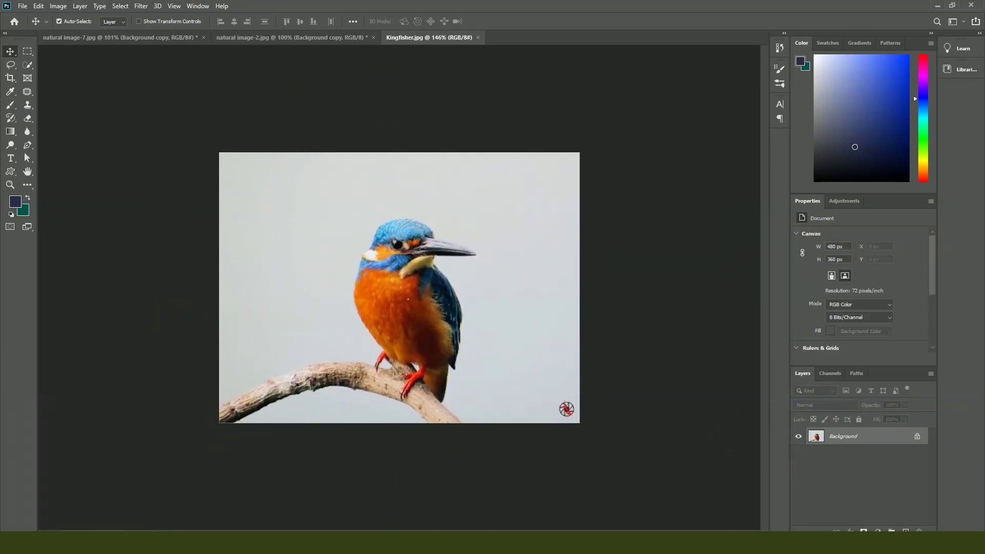
pyautogui.hotkey('alt', 'Tab')
pyautogui.moveTo(679, 307); pyautogui.dragTo(211, 15)
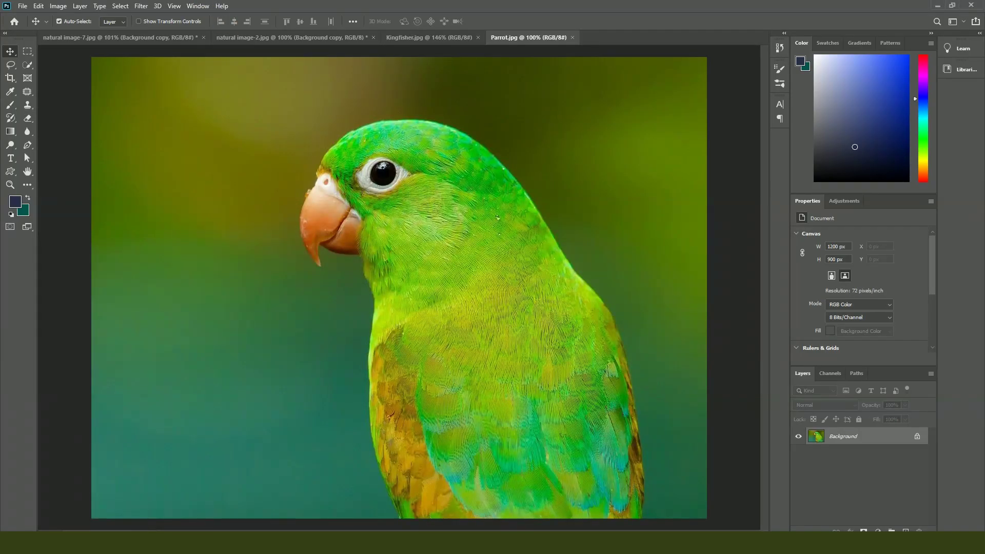
pyautogui.hotkey('alt', 'Tab')
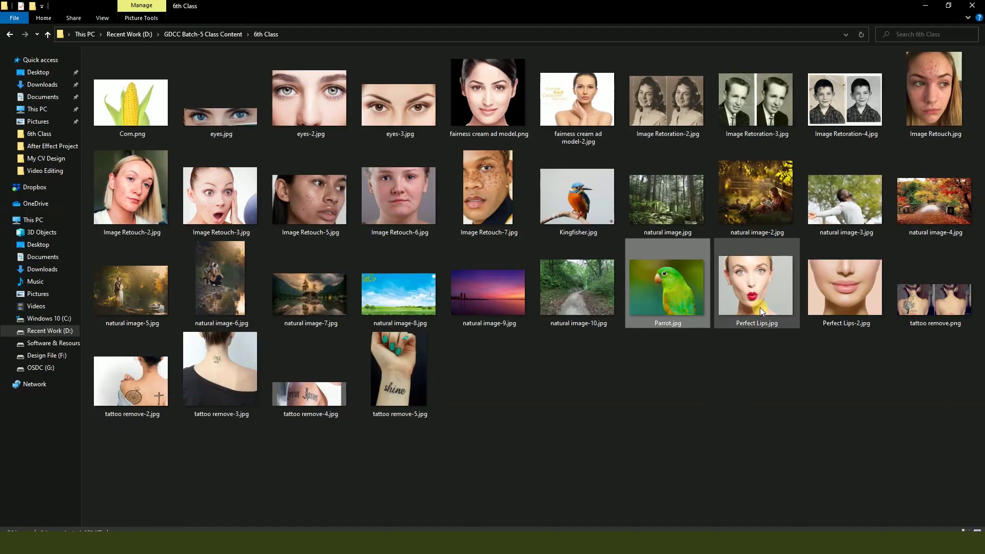
# Step: Open Perfect Lips.jpg, zoom in, and duplicate its Background layer
pyautogui.moveTo(759, 307); pyautogui.dragTo(252, 106)
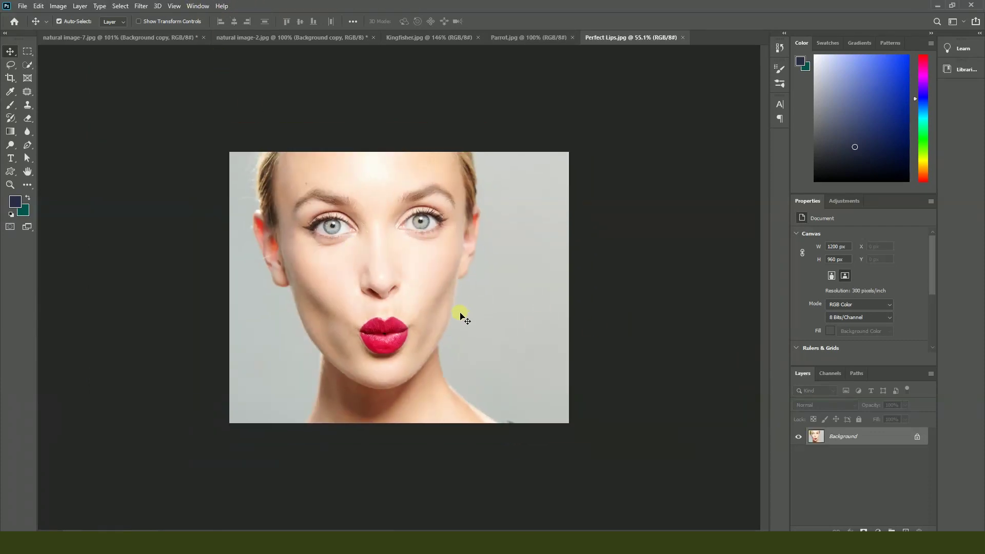
pyautogui.hotkey('ctrl', '+')
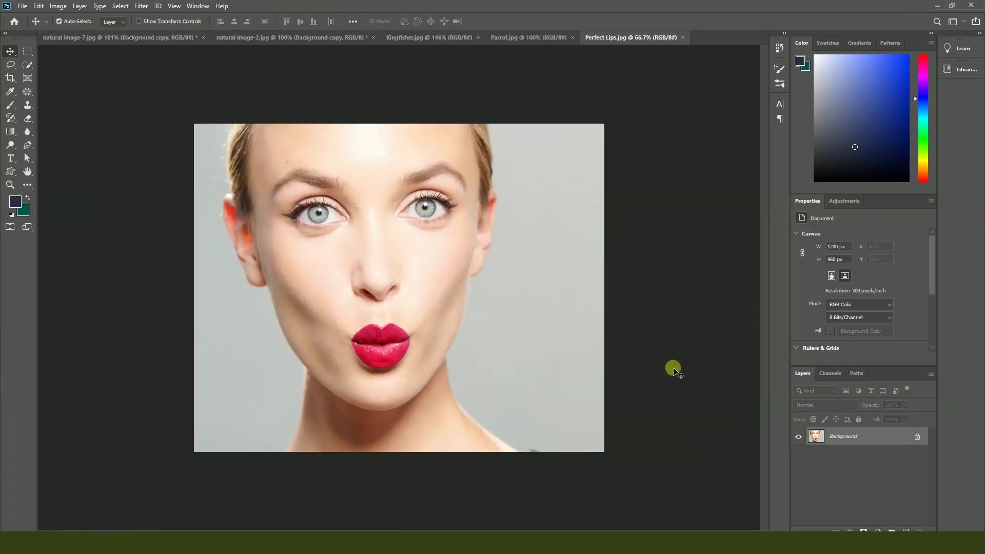
pyautogui.moveTo(893, 447); pyautogui.dragTo(905, 530)
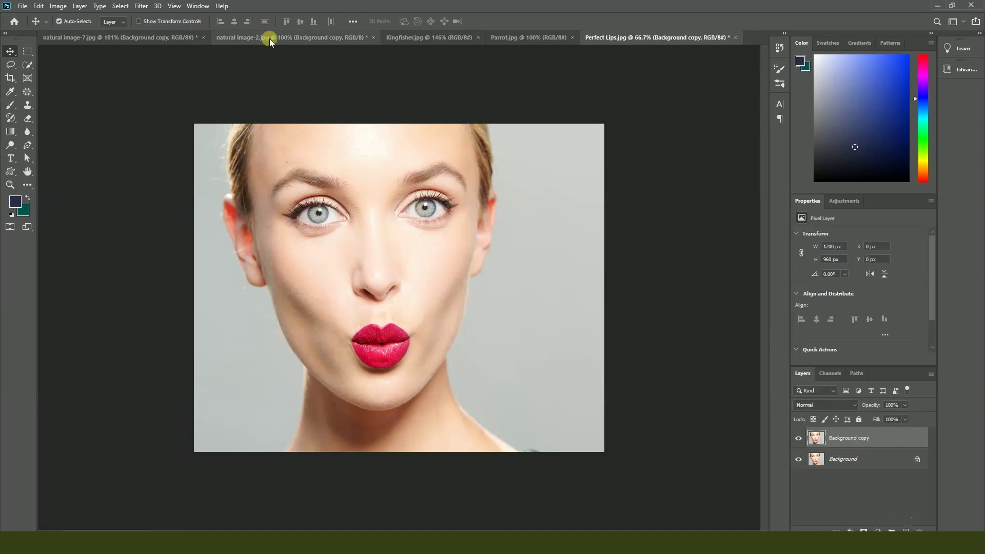
# Step: Open Hue/Saturation on the lips photo and move the dialog aside
pyautogui.click(58, 6)
pyautogui.moveTo(72, 33)
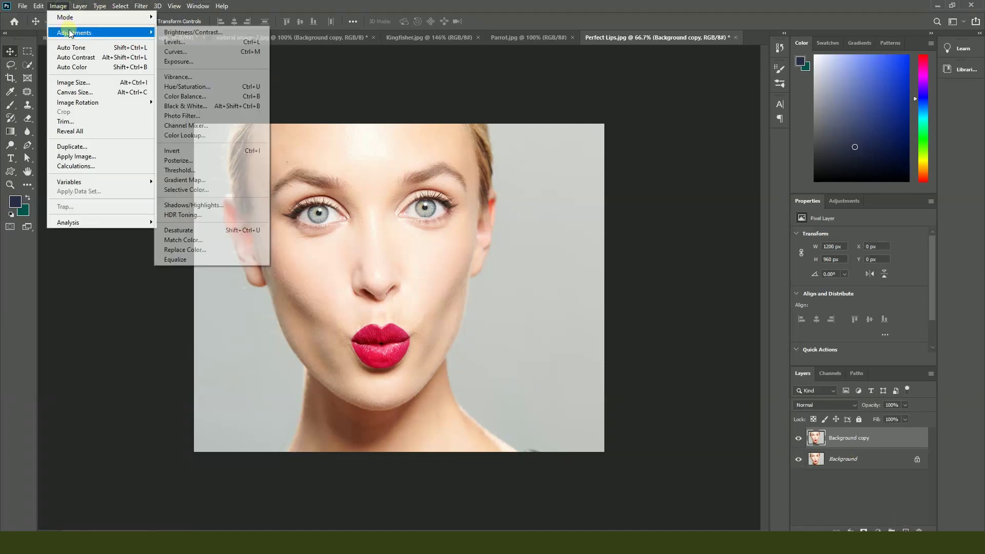
pyautogui.click(209, 86)
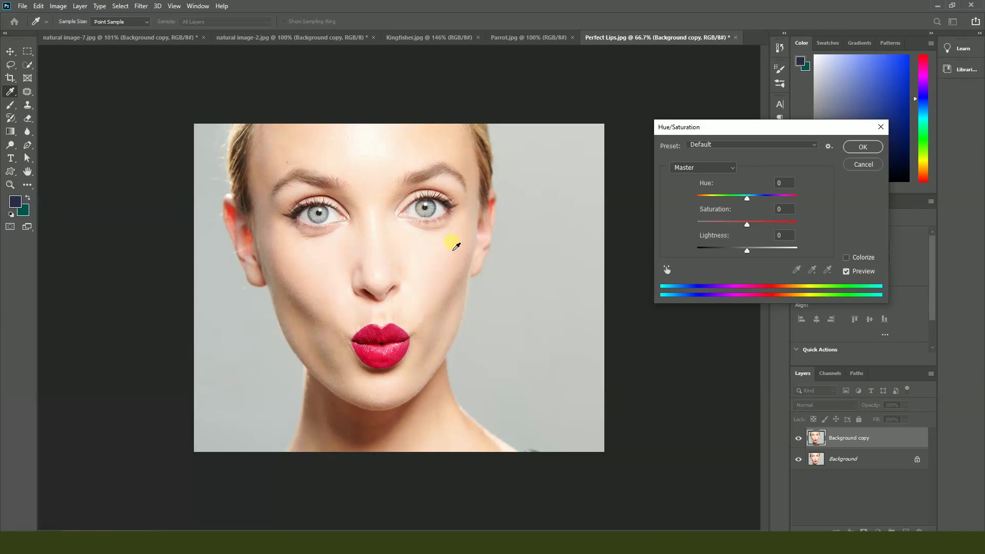
pyautogui.moveTo(683, 128); pyautogui.dragTo(602, 157)
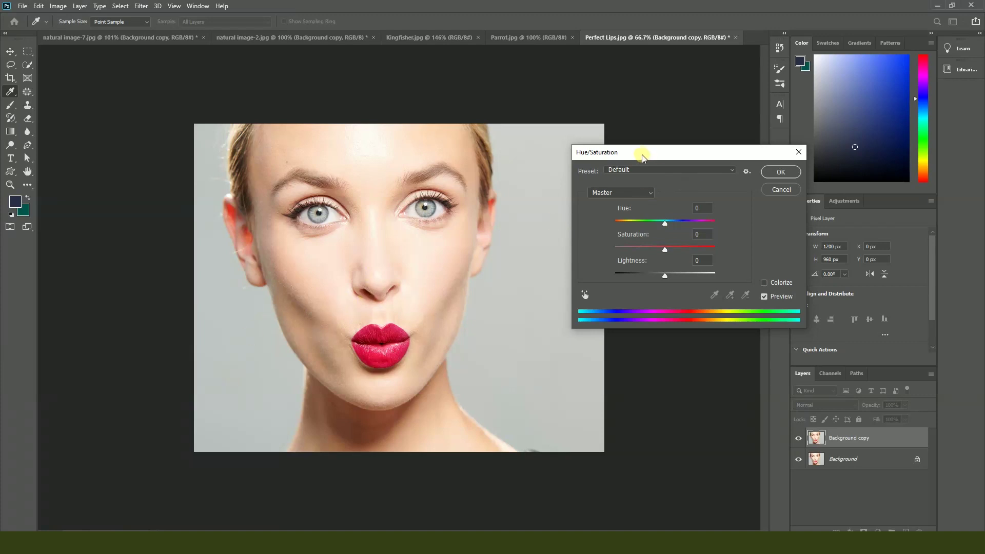
pyautogui.moveTo(642, 152); pyautogui.dragTo(697, 146)
# Step: Try draining and then strongly boosting saturation, then shift the whole photo's hue
pyautogui.moveTo(718, 246); pyautogui.dragTo(635, 244)
pyautogui.moveTo(654, 244); pyautogui.dragTo(706, 243)
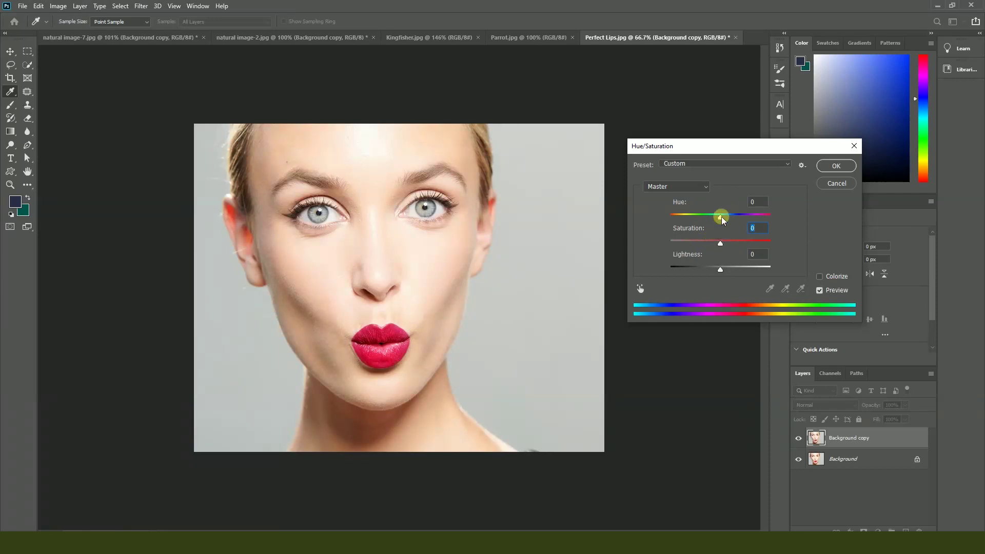
pyautogui.moveTo(721, 220)
pyautogui.mouseDown()
pyautogui.moveTo(682, 220)
pyautogui.moveTo(803, 223)
pyautogui.moveTo(672, 230)
pyautogui.moveTo(721, 223)
pyautogui.mouseUp()
# Step: Close Hue/Saturation with all values at zero and switch to the Quick Selection Tool
pyautogui.click(834, 166)
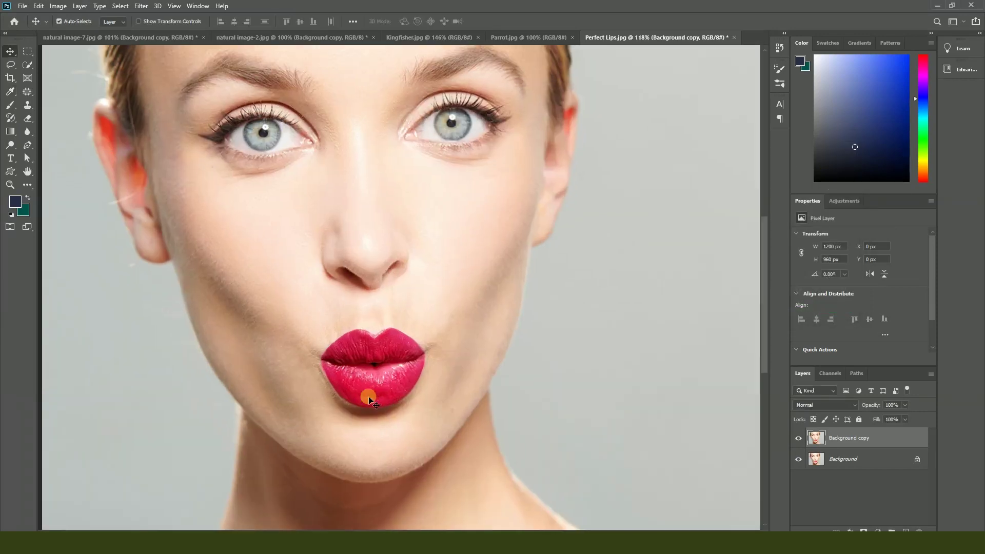
pyautogui.click(27, 62)
pyautogui.click(26, 63)
pyautogui.click(27, 65)
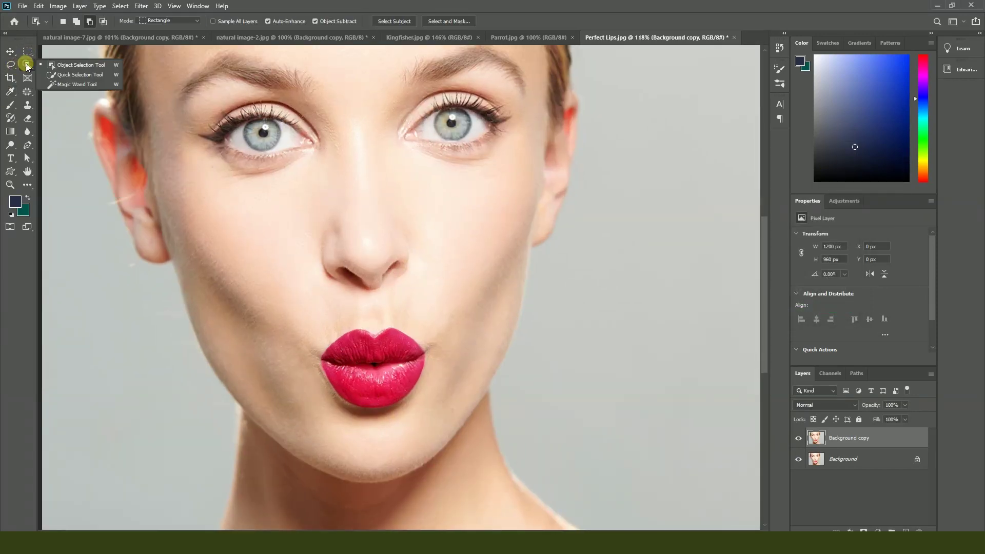
pyautogui.click(80, 75)
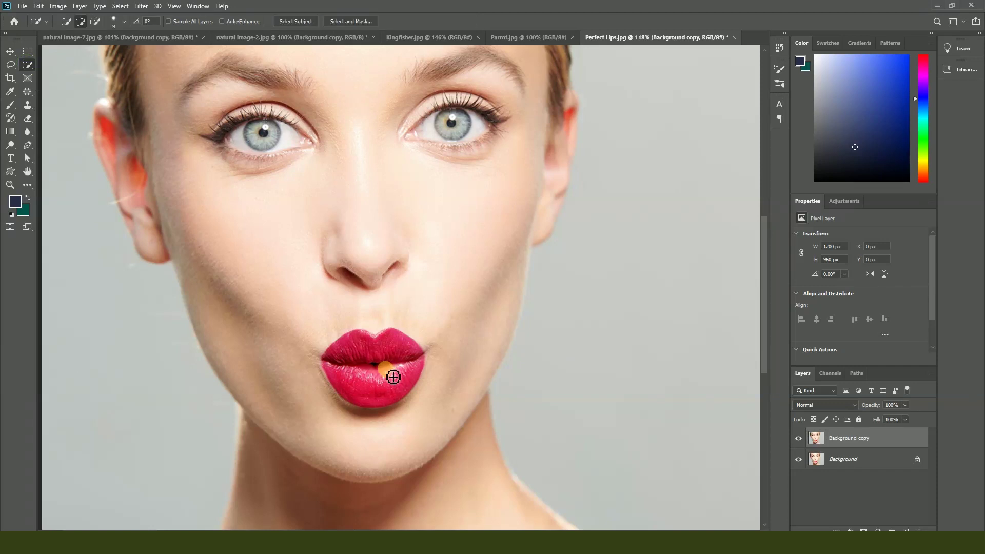
# Step: Select the lips and reopen Hue/Saturation for that selection
pyautogui.click(382, 368)
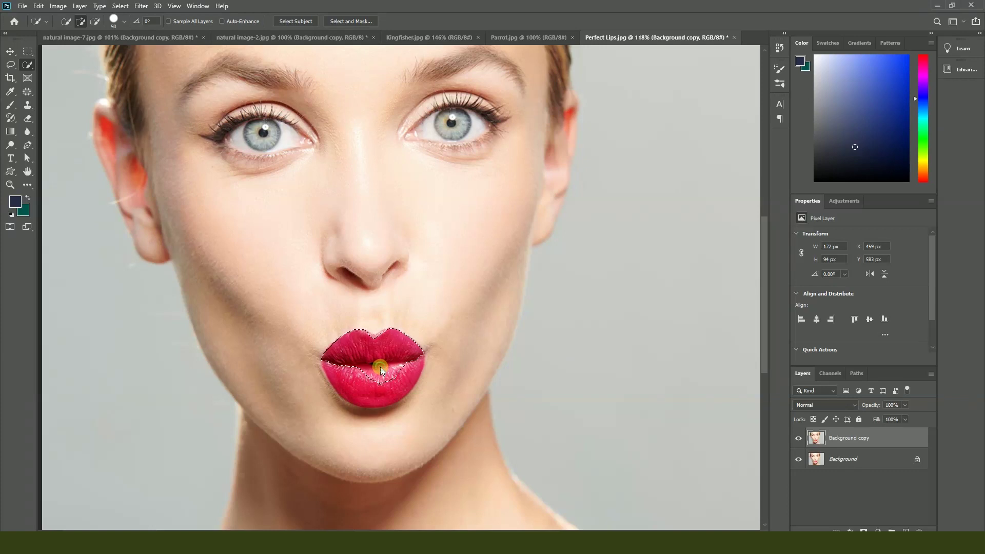
pyautogui.scroll(-2, 400, 380)
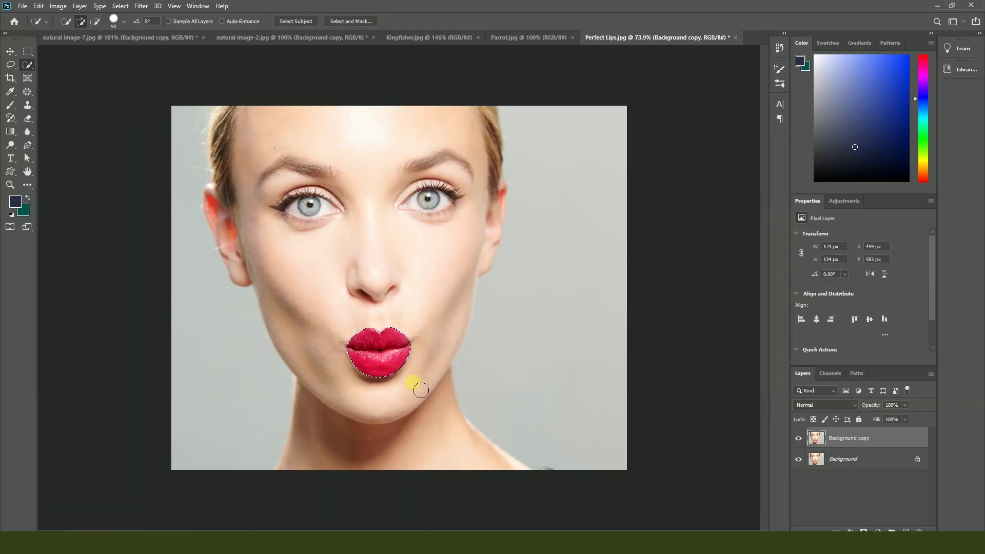
pyautogui.scroll(1, 417, 359)
pyautogui.hotkey('ctrl', 'u')
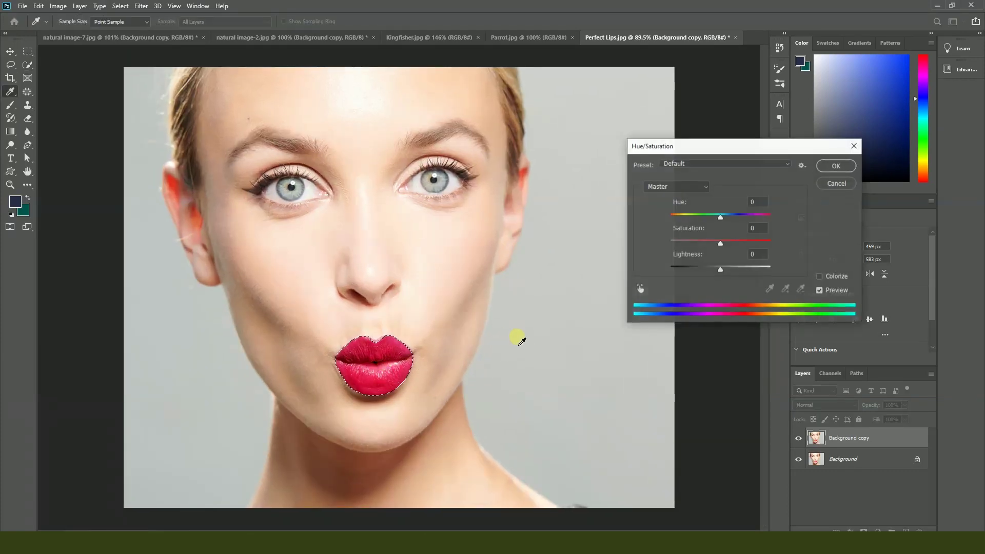
# Step: Shift the selected lips to magenta with Hue -27 and slightly more saturation, then deselect
pyautogui.moveTo(720, 216)
pyautogui.mouseDown()
pyautogui.moveTo(701, 217)
pyautogui.moveTo(757, 220)
pyautogui.moveTo(706, 222)
pyautogui.mouseUp()
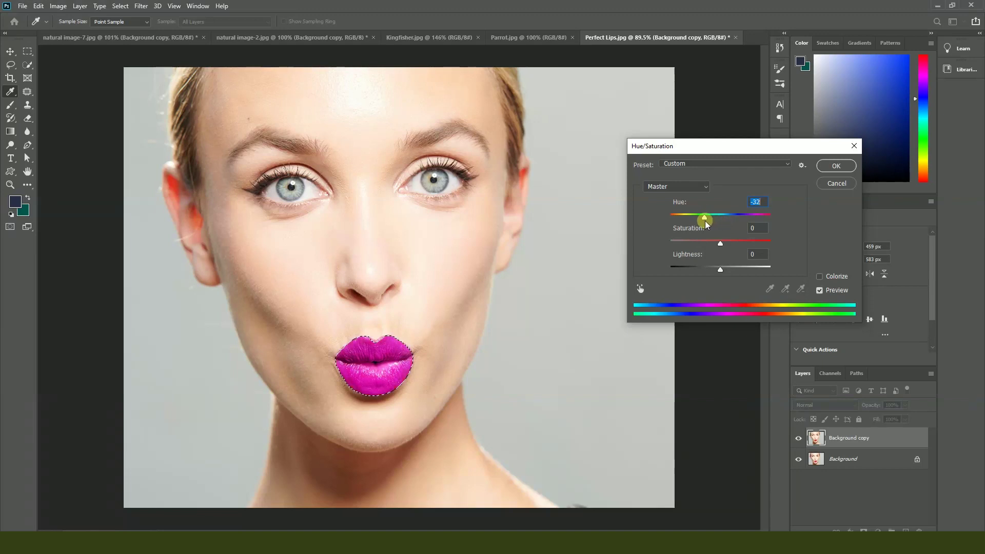
pyautogui.moveTo(720, 244)
pyautogui.mouseDown()
pyautogui.moveTo(732, 239)
pyautogui.moveTo(708, 240)
pyautogui.moveTo(723, 241)
pyautogui.mouseUp()
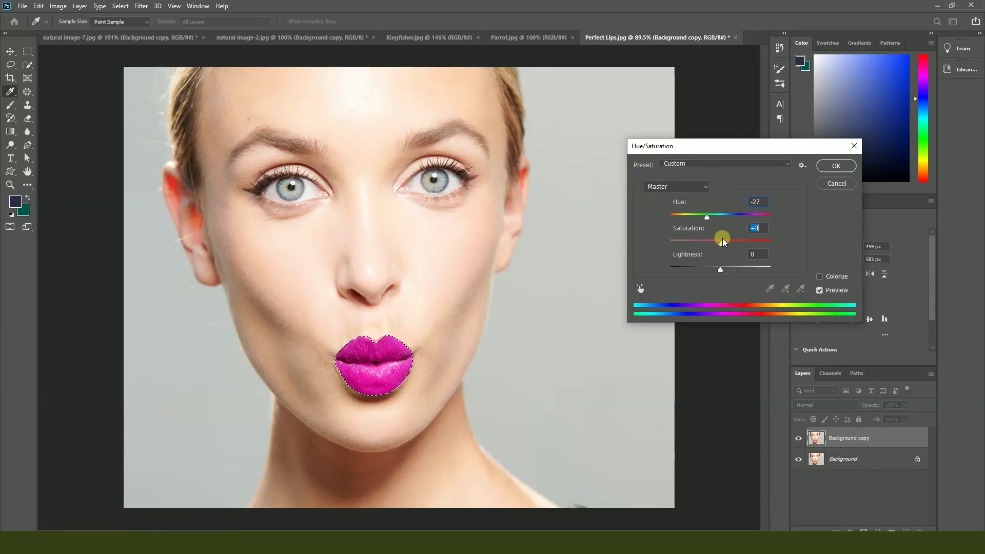
pyautogui.click(836, 166)
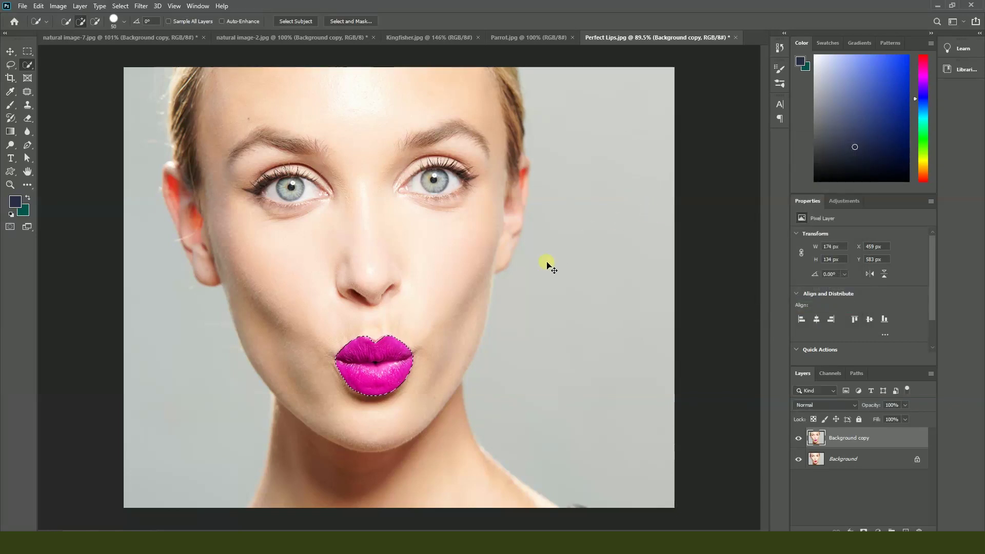
pyautogui.keyDown('alt'); pyautogui.scroll(-3, 374, 330); pyautogui.keyUp('alt')
pyautogui.hotkey('ctrl', 'd')
pyautogui.press('v')
pyautogui.keyDown('alt'); pyautogui.scroll(2, 391, 282); pyautogui.keyUp('alt')
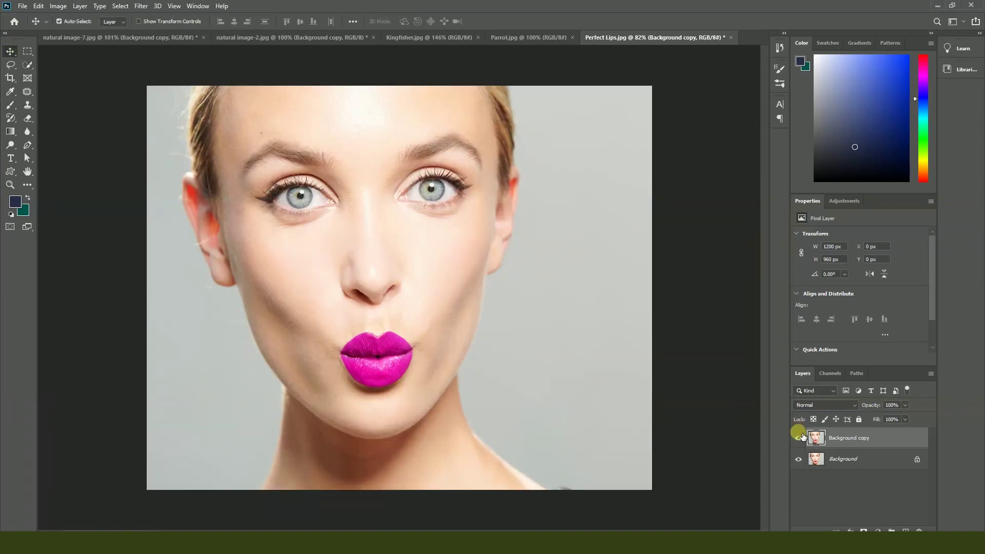
# Step: Toggle the Background copy visibility to compare magenta and red lips, then switch to Parrot.jpg
pyautogui.click(800, 438)
pyautogui.click(801, 438)
pyautogui.click(806, 440)
pyautogui.click(806, 440)
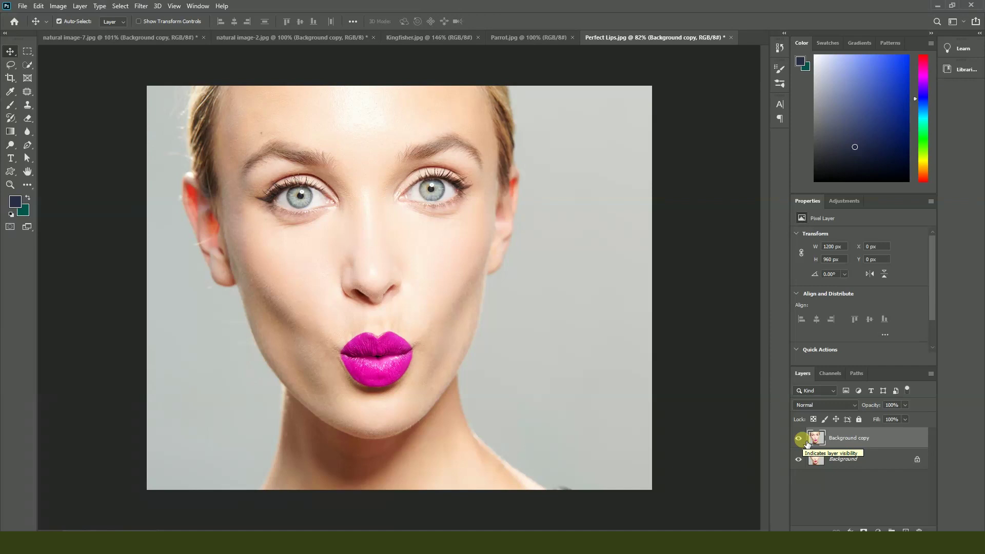
pyautogui.scroll(-2, 396, 377)
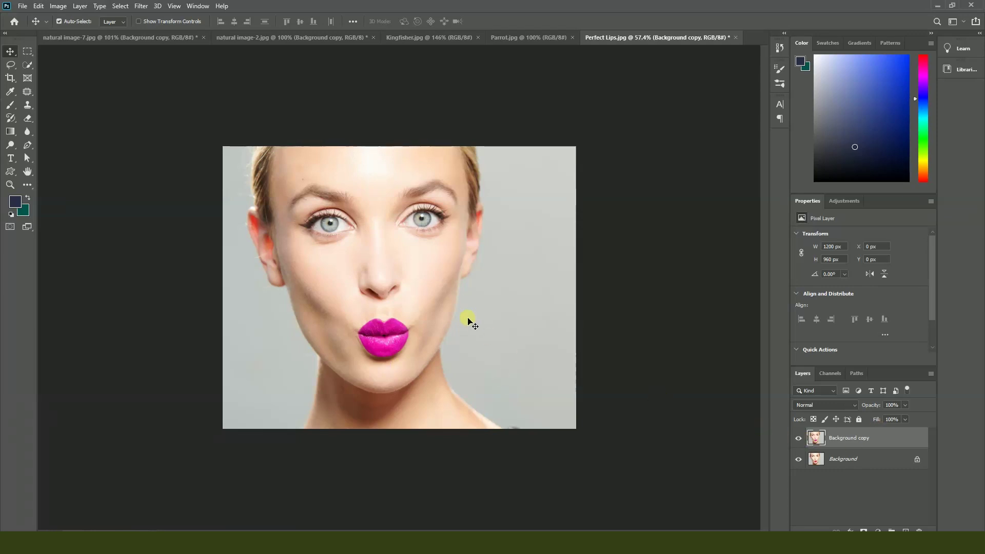
pyautogui.click(513, 38)
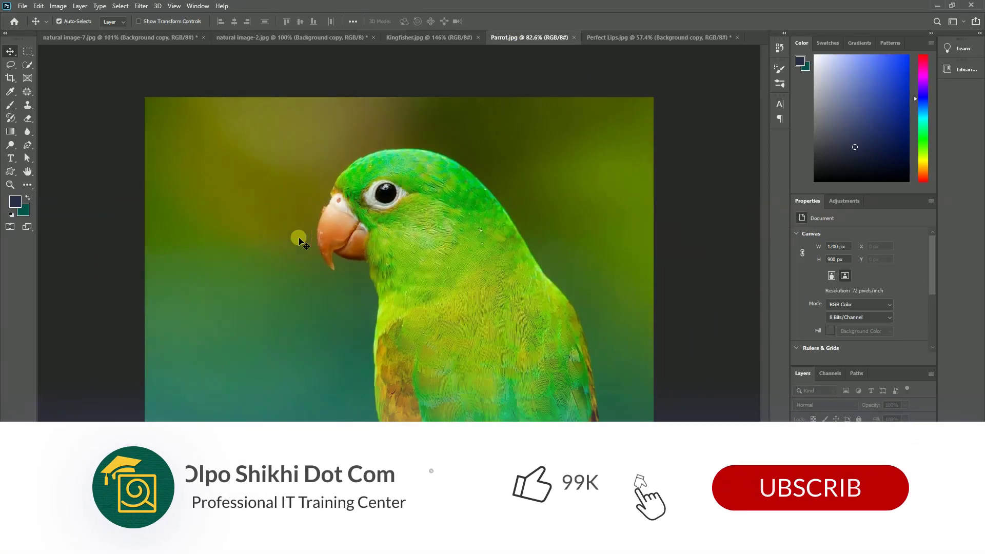
# Step: Try shifting the parrot's hue toward red in Hue/Saturation, then discard it
pyautogui.hotkey('ctrl', 'u')
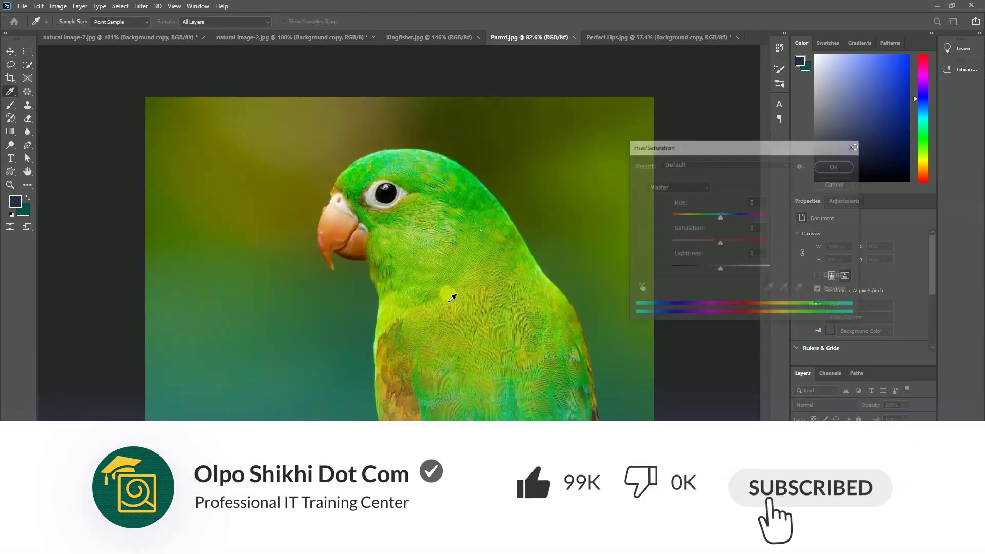
pyautogui.moveTo(708, 150); pyautogui.dragTo(759, 139)
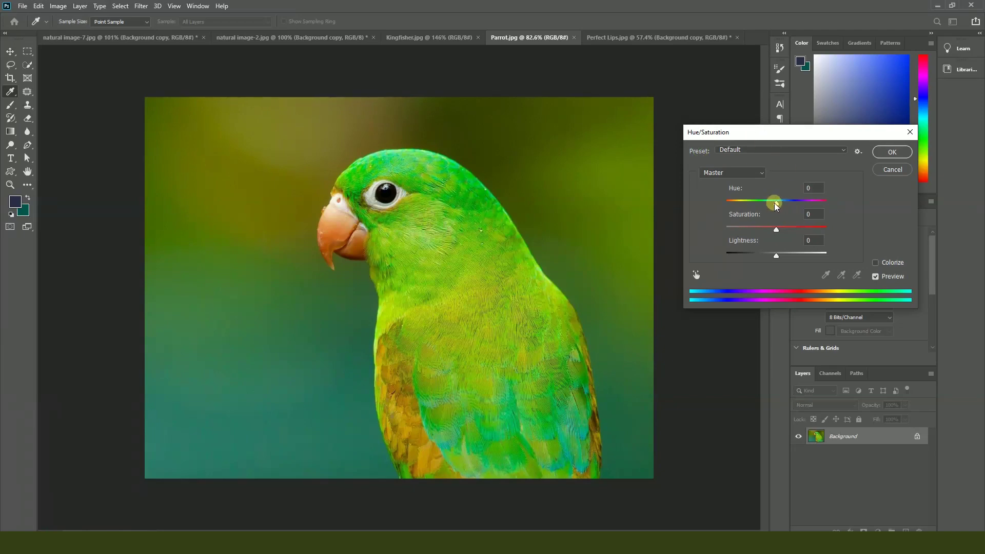
pyautogui.moveTo(777, 203); pyautogui.dragTo(746, 208)
pyautogui.click(892, 169)
pyautogui.press('v')
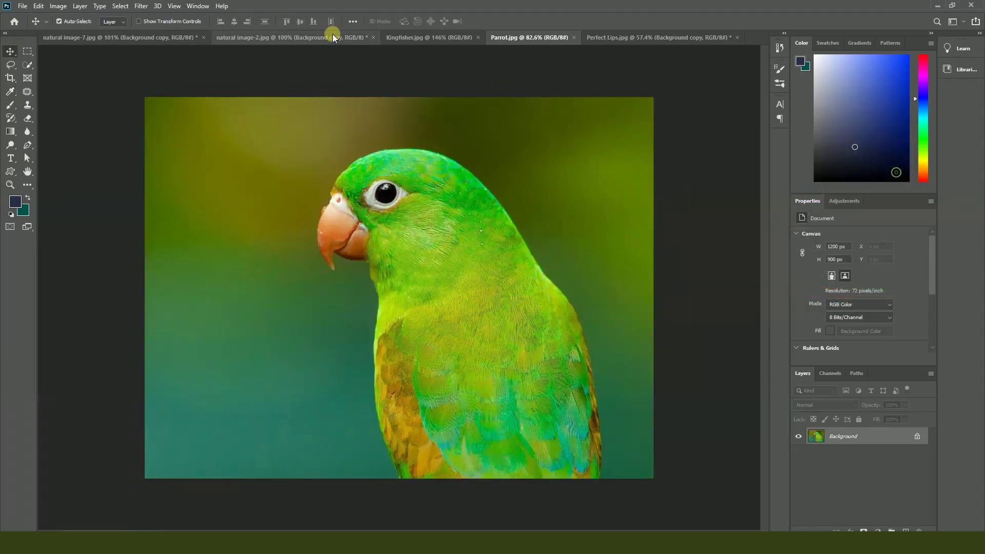
# Step: On Kingfisher.jpg, try a red-teal hue shift and slightly higher saturation
pyautogui.click(439, 39)
pyautogui.scroll(1, 420, 323)
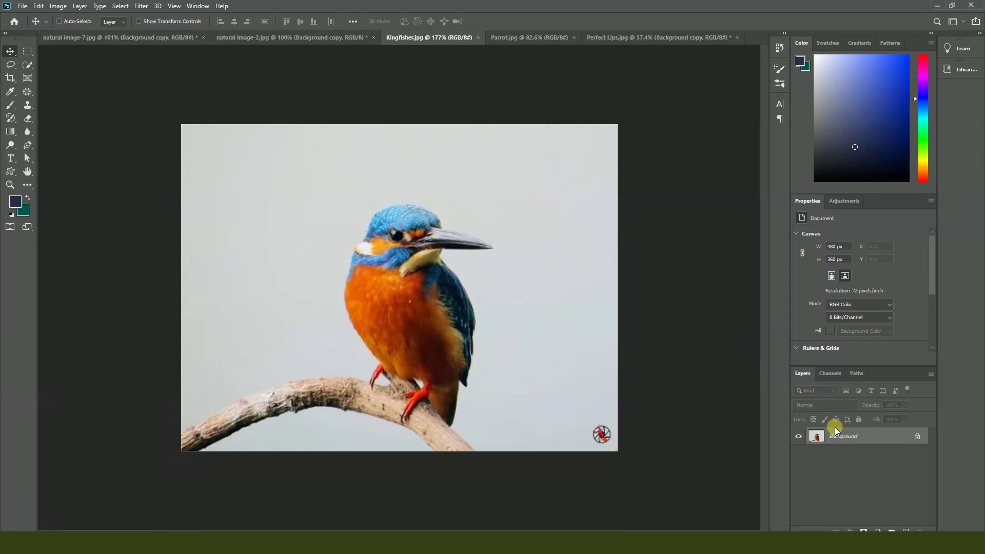
pyautogui.hotkey('ctrl', 'u')
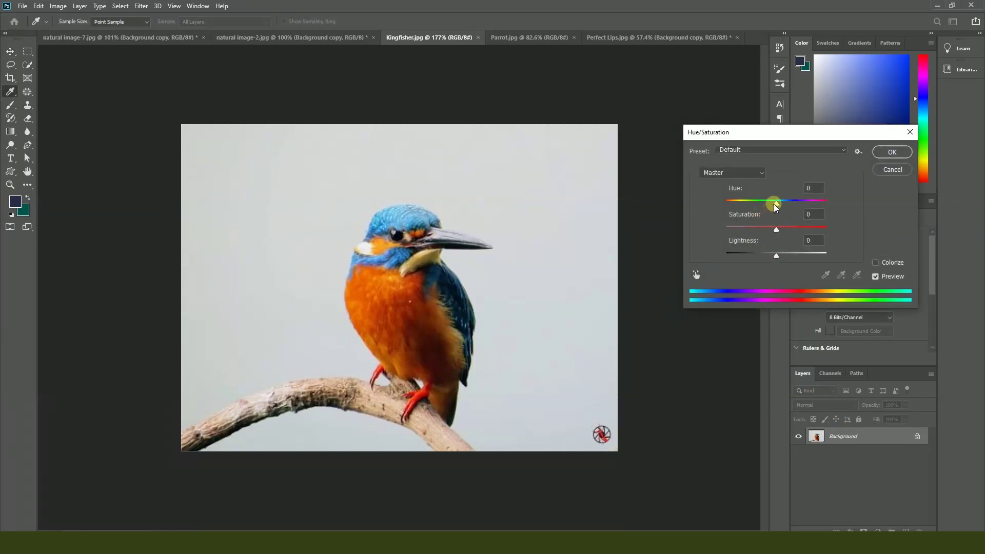
pyautogui.moveTo(774, 135); pyautogui.dragTo(683, 132)
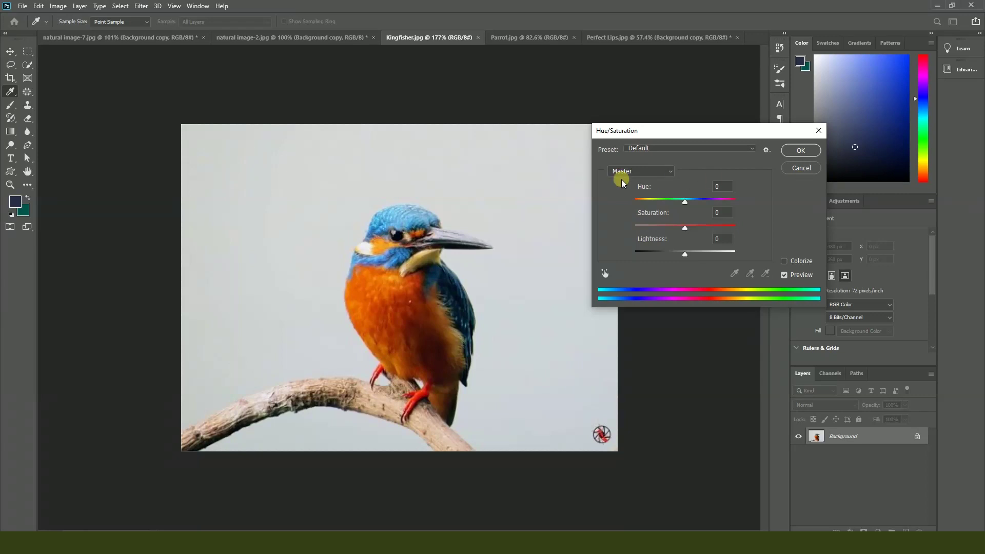
pyautogui.moveTo(686, 204)
pyautogui.mouseDown()
pyautogui.moveTo(652, 204)
pyautogui.moveTo(716, 204)
pyautogui.moveTo(668, 200)
pyautogui.moveTo(680, 204)
pyautogui.mouseUp()
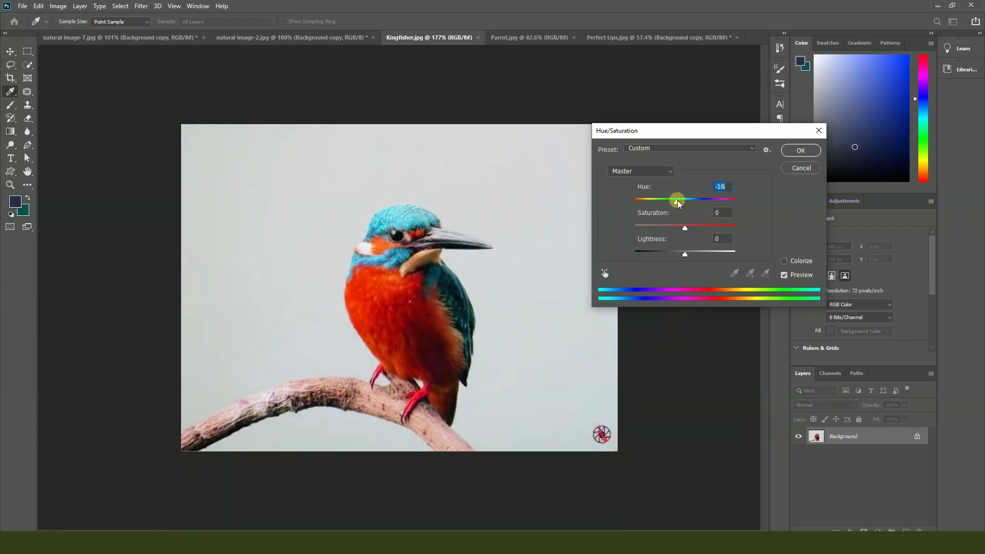
pyautogui.click(686, 231)
pyautogui.moveTo(687, 232)
pyautogui.mouseDown()
pyautogui.moveTo(700, 231)
pyautogui.moveTo(669, 220)
pyautogui.moveTo(690, 216)
pyautogui.mouseUp()
# Step: Try brightening the kingfisher and a yellow-blue hue shift, then cancel, keeping original colours
pyautogui.click(678, 256)
pyautogui.click(677, 200)
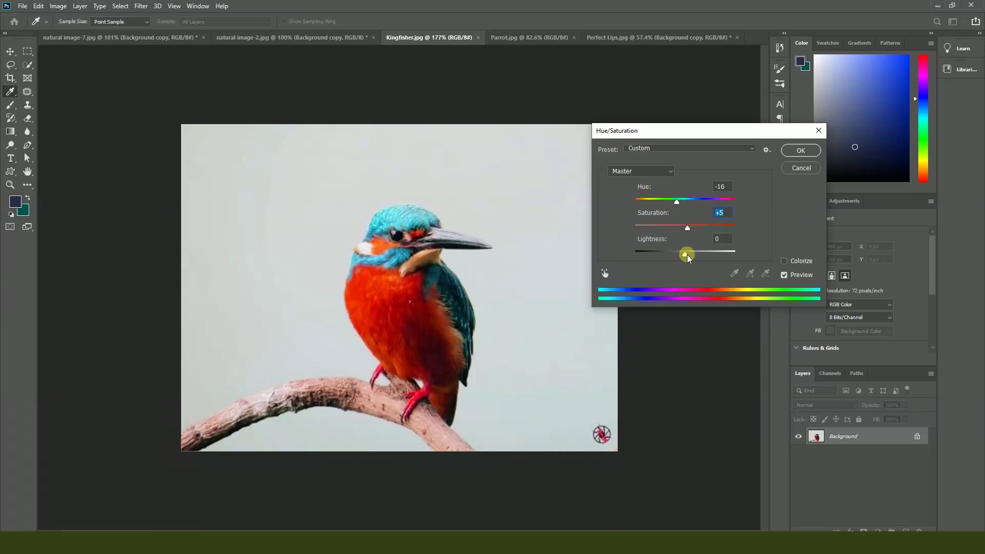
pyautogui.moveTo(686, 254); pyautogui.dragTo(703, 257)
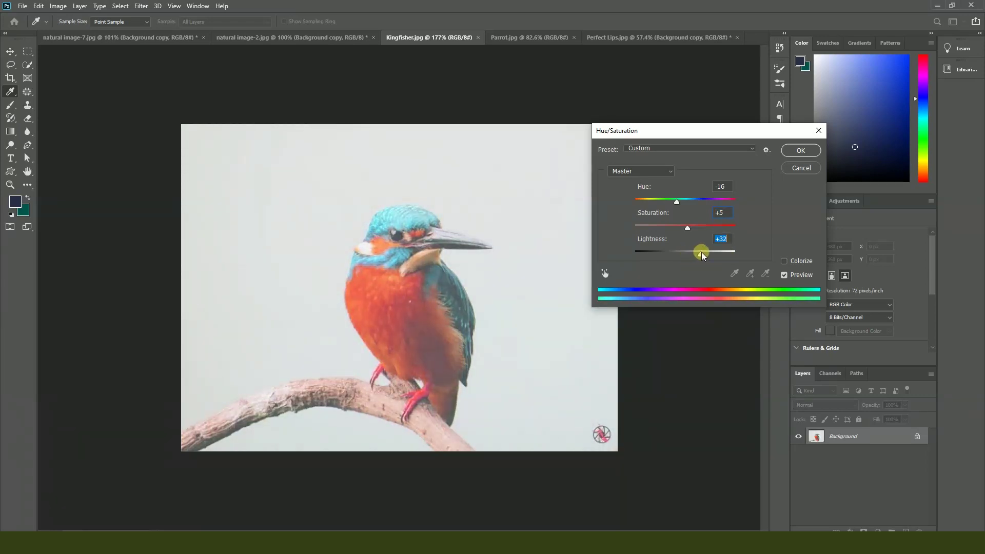
pyautogui.moveTo(700, 255)
pyautogui.mouseDown()
pyautogui.moveTo(641, 254)
pyautogui.moveTo(685, 257)
pyautogui.mouseUp()
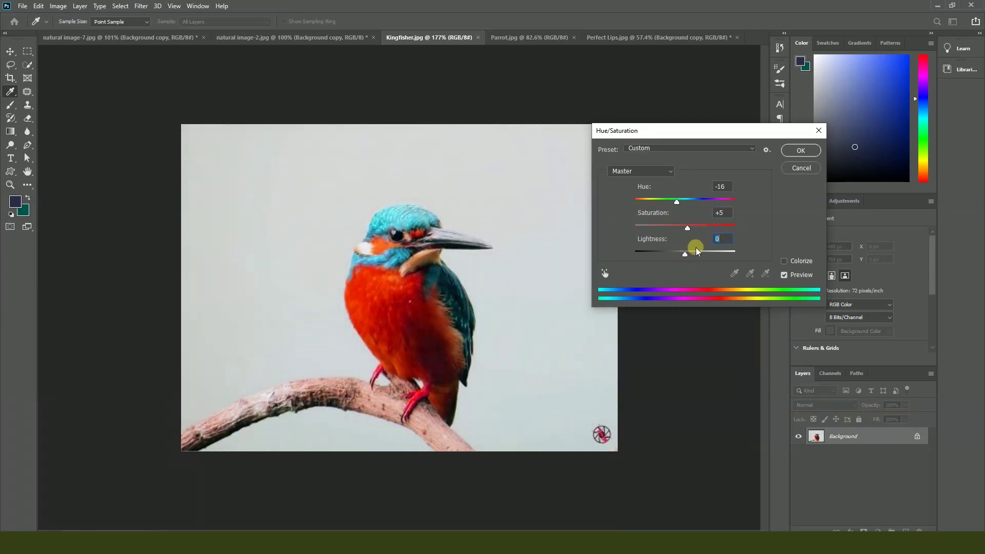
pyautogui.moveTo(677, 205); pyautogui.dragTo(706, 204)
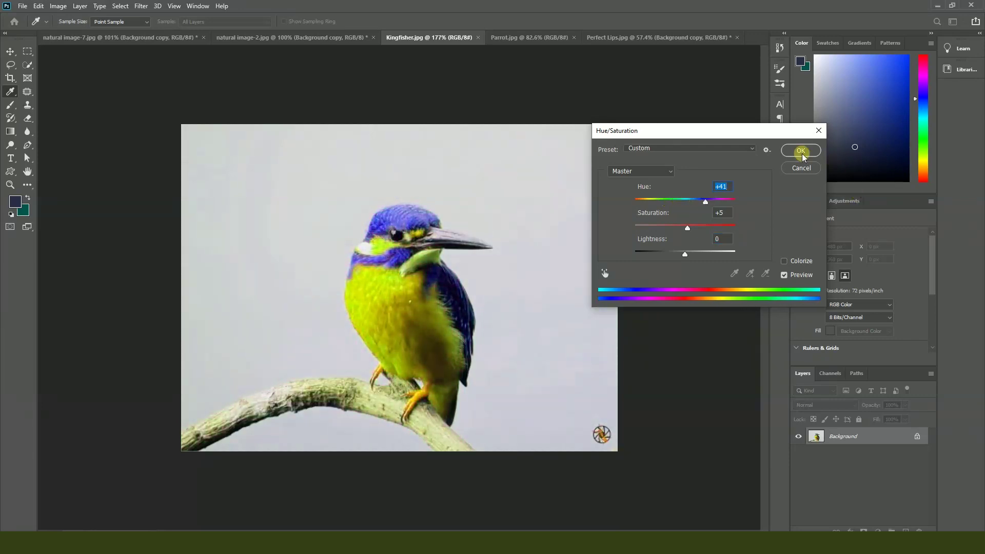
pyautogui.click(801, 168)
pyautogui.press('v')
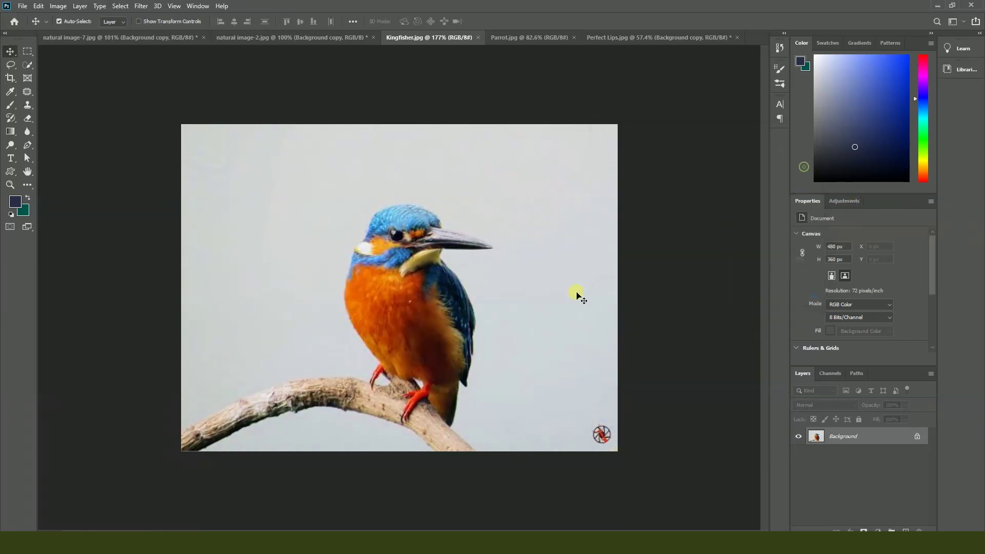
# Step: Drag Corn.png from the class images folder into Photoshop to open it
pyautogui.click(468, 529)
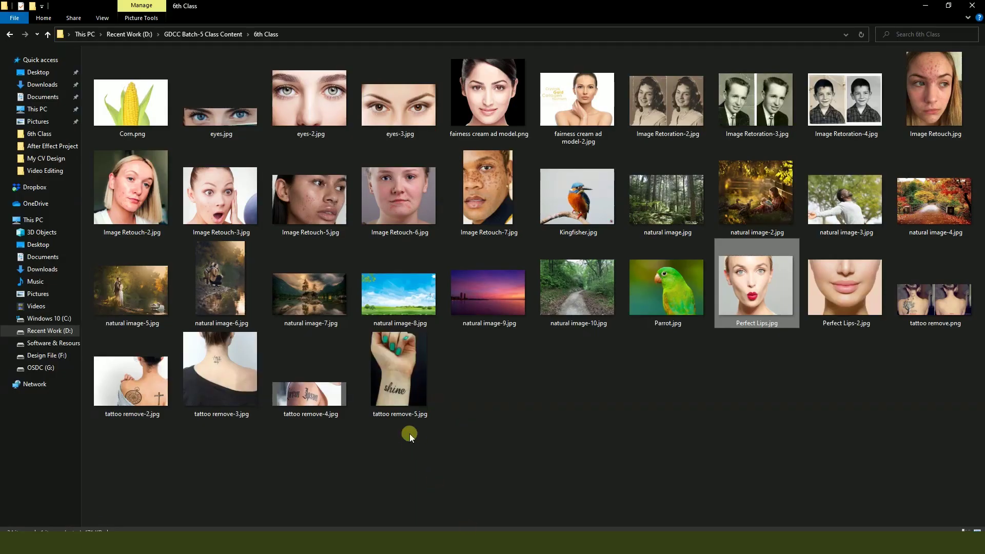
pyautogui.click(137, 127)
pyautogui.moveTo(144, 131); pyautogui.dragTo(334, 177)
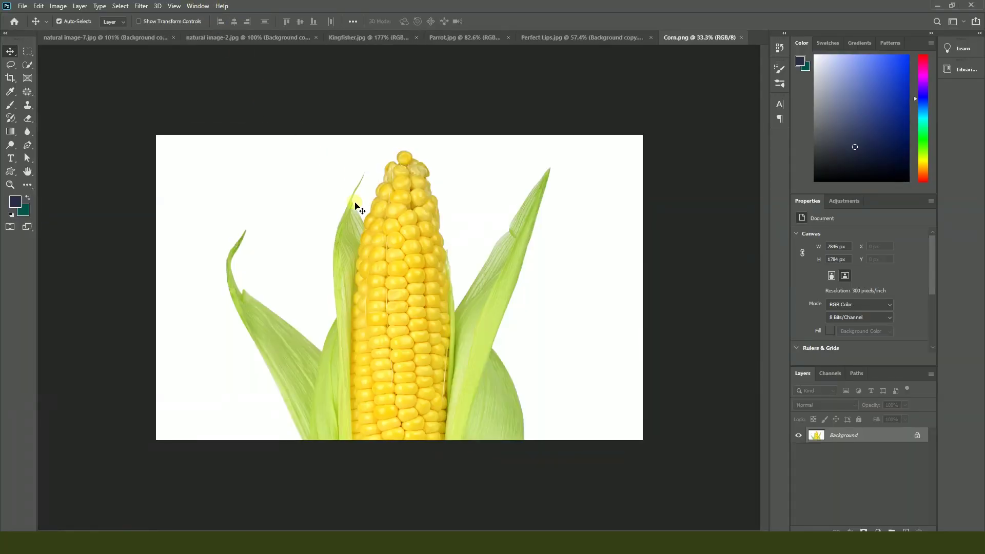
# Step: Fit the corn image to the window, pick Quick Selection, and duplicate the Background layer
pyautogui.hotkey('ctrl', '0')
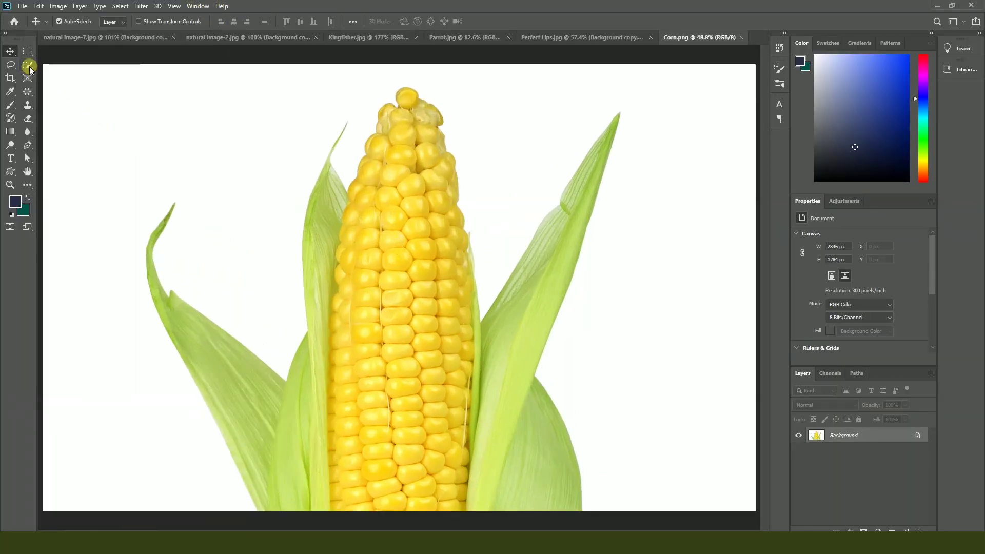
pyautogui.rightClick(28, 67)
pyautogui.click(62, 74)
pyautogui.scroll(3, 396, 222)
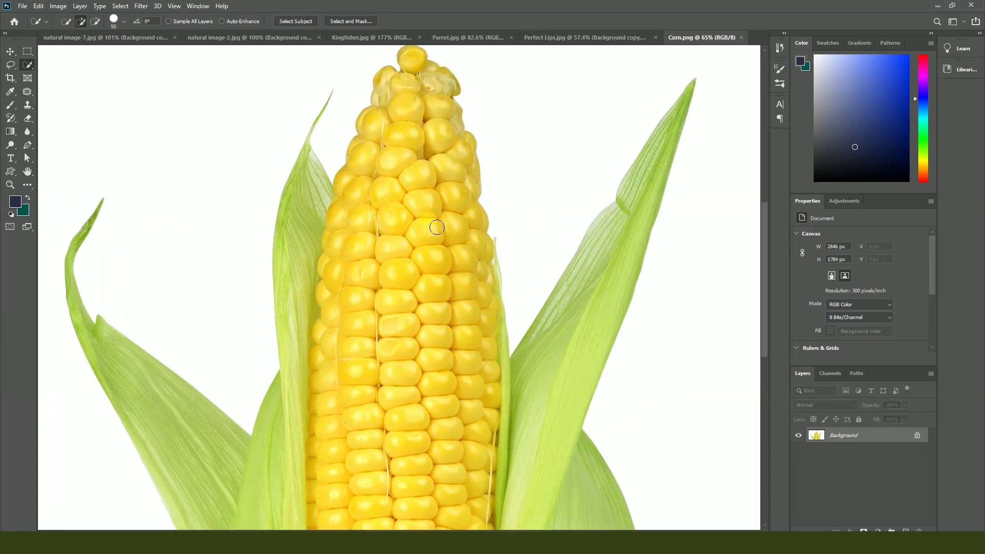
pyautogui.moveTo(842, 436); pyautogui.dragTo(906, 531)
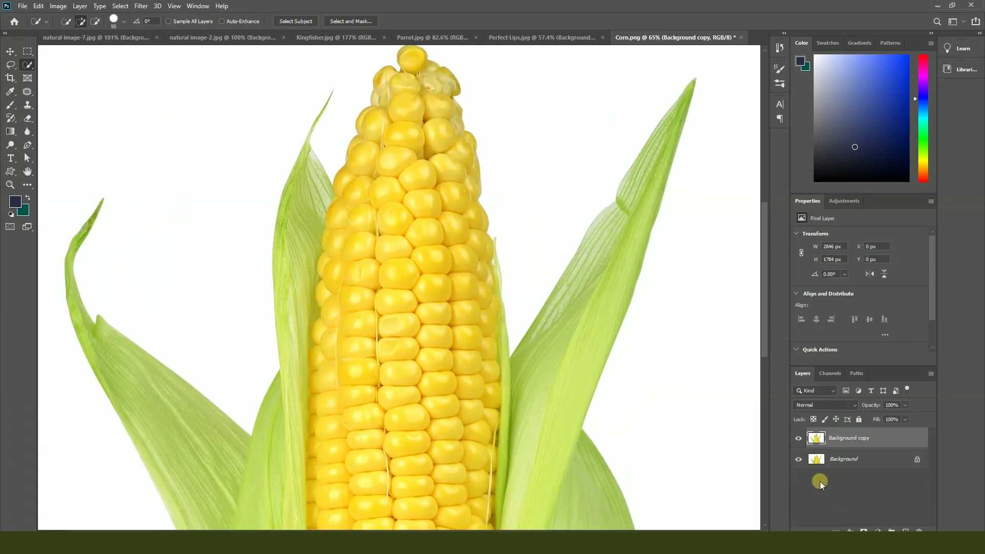
# Step: Select one corn kernel and turn it orange with Hue -26
pyautogui.click(405, 282)
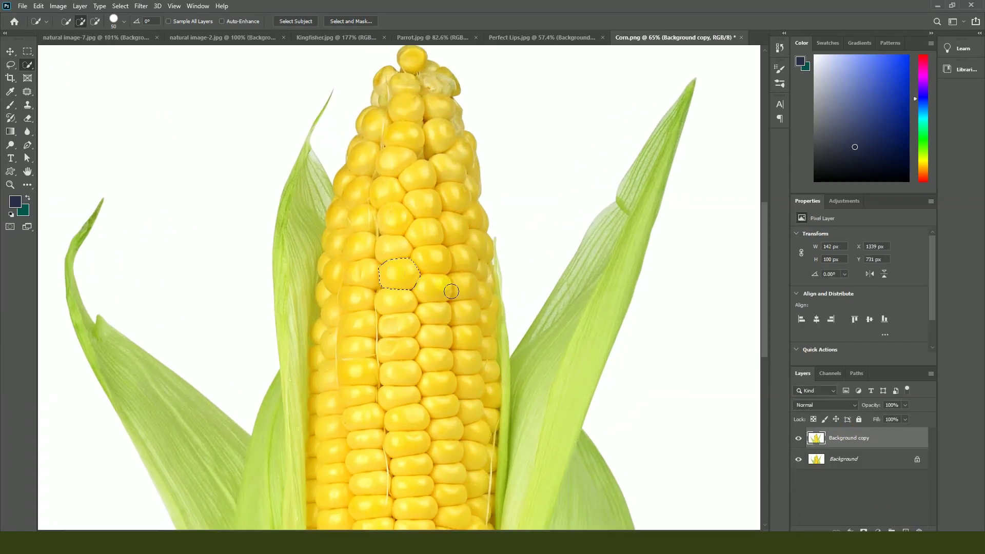
pyautogui.scroll(-2, 451, 280)
pyautogui.hotkey('ctrl', 'u')
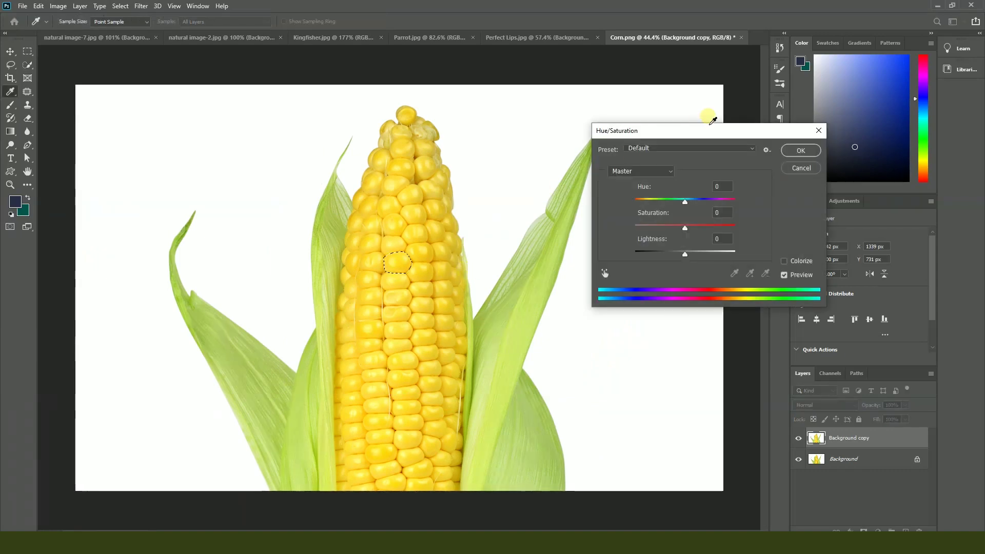
pyautogui.moveTo(685, 199); pyautogui.dragTo(673, 201)
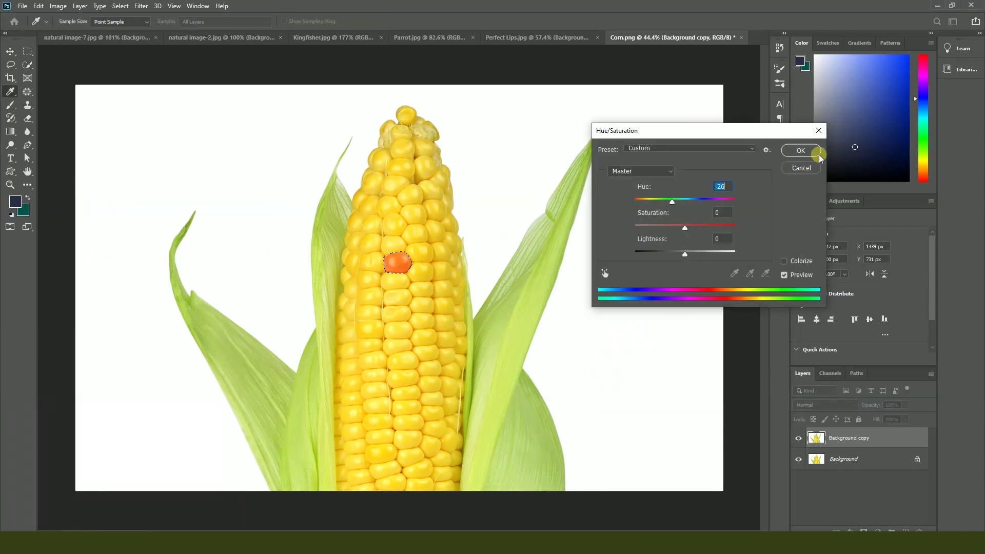
pyautogui.click(801, 151)
pyautogui.press('w')
pyautogui.scroll(2, 461, 235)
# Step: Select the kernel beside the orange one, trimming the selection edge with Alt
pyautogui.click(423, 251)
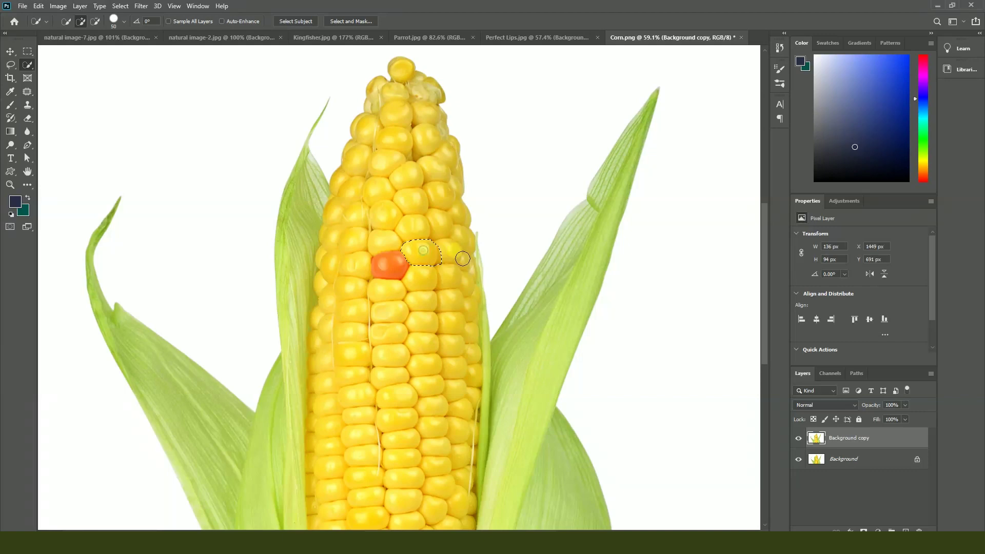
pyautogui.hotkey('ctrl', 'd')
pyautogui.scroll(5, 462, 258)
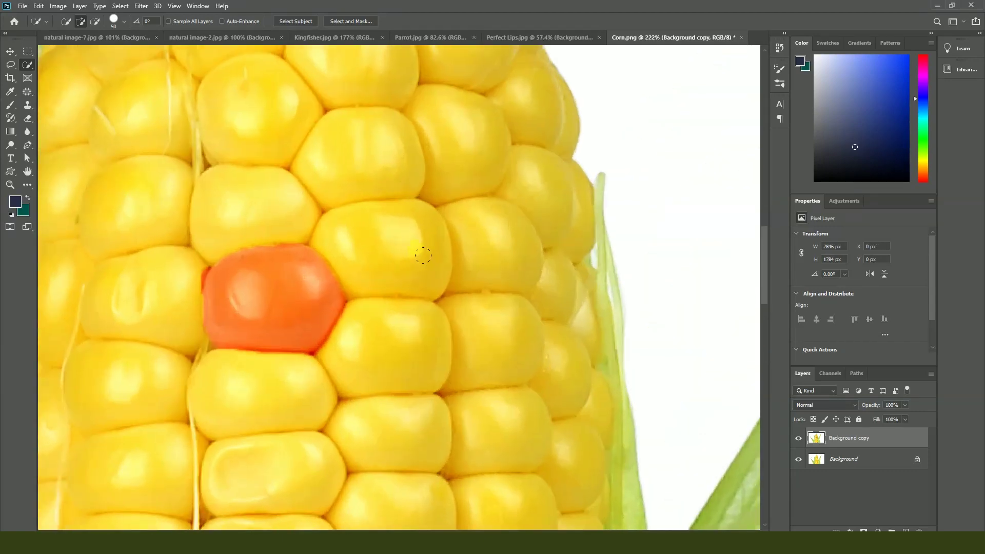
pyautogui.moveTo(385, 247); pyautogui.dragTo(409, 247)
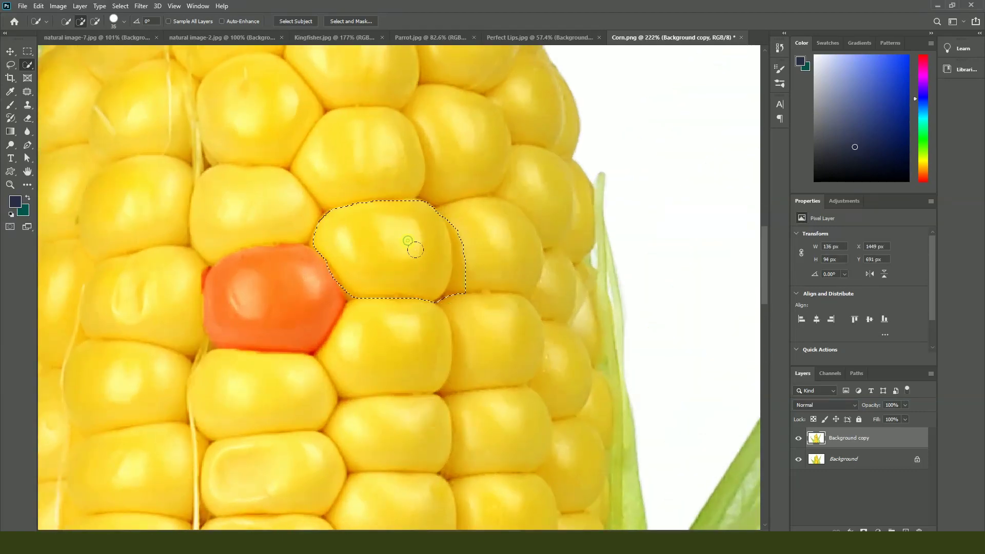
pyautogui.scroll(3, 409, 246)
pyautogui.press('alt')
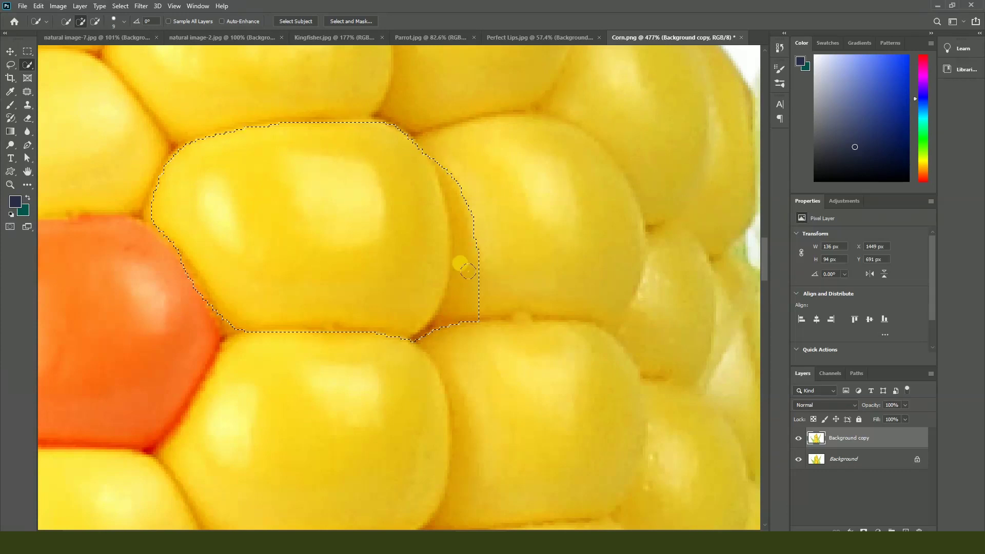
pyautogui.moveTo(471, 183)
pyautogui.mouseDown()
pyautogui.moveTo(464, 316)
pyautogui.moveTo(438, 354)
pyautogui.moveTo(483, 322)
pyautogui.moveTo(495, 184)
pyautogui.moveTo(452, 167)
pyautogui.mouseUp()
pyautogui.scroll(-6, 446, 254)
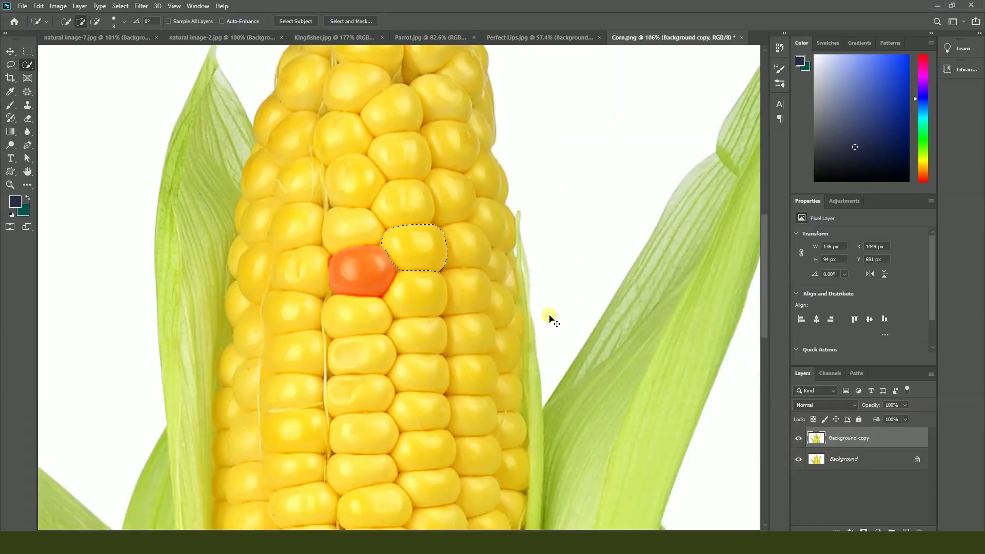
# Step: Turn the second kernel green with Hue +75 and deselect it
pyautogui.hotkey('ctrl', 'u')
pyautogui.moveTo(685, 200); pyautogui.dragTo(688, 227)
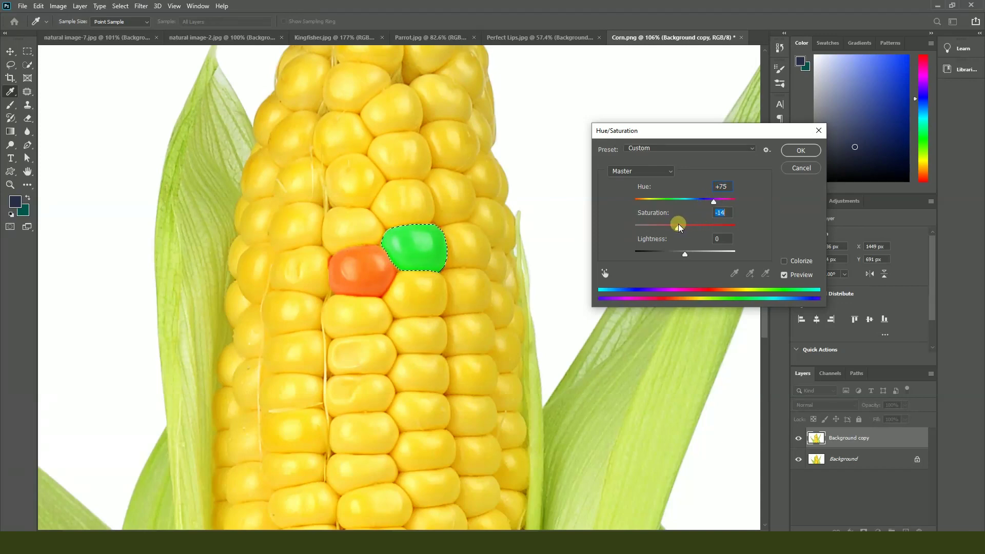
pyautogui.click(801, 150)
pyautogui.press('w')
pyautogui.hotkey('ctrl', 'd')
pyautogui.scroll(-3, 409, 255)
pyautogui.scroll(3, 405, 246)
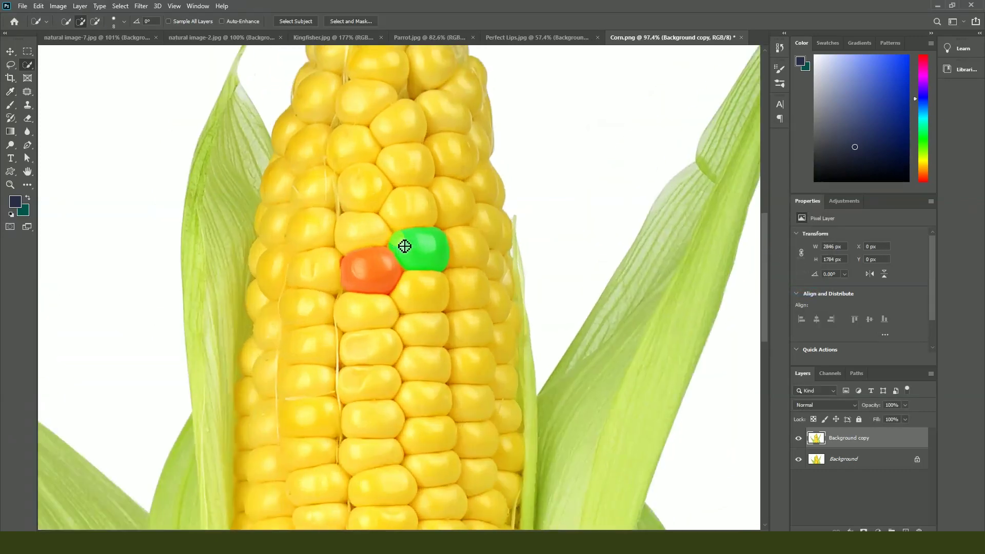
# Step: Select the kernel above the orange one and shift its hue to about -110 magenta
pyautogui.moveTo(383, 240); pyautogui.dragTo(364, 234)
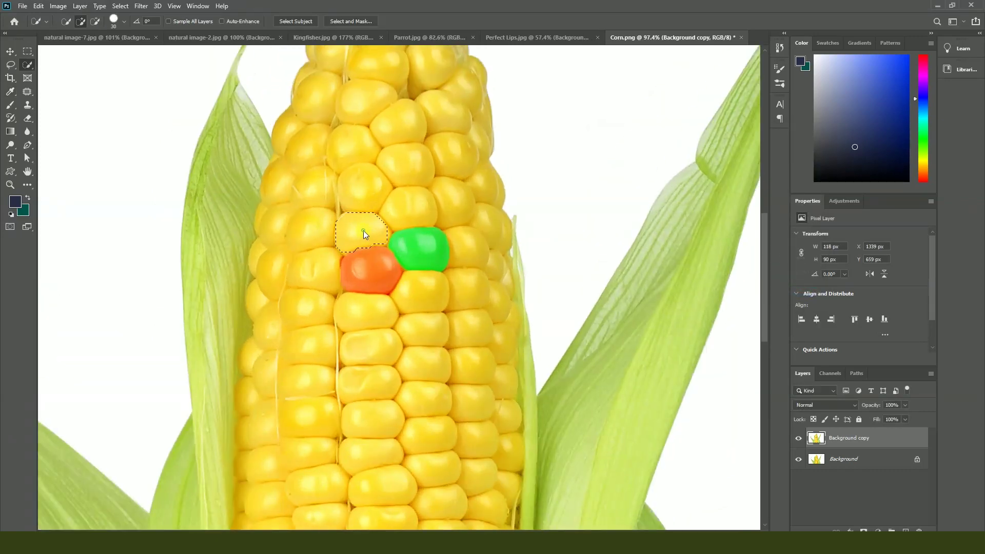
pyautogui.hotkey('ctrl', 'u')
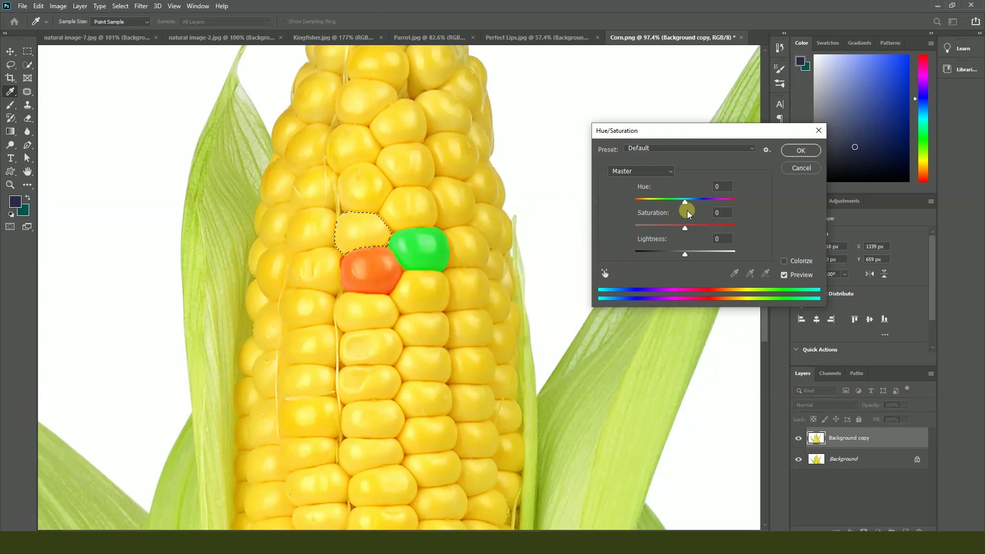
pyautogui.moveTo(678, 199); pyautogui.dragTo(650, 203)
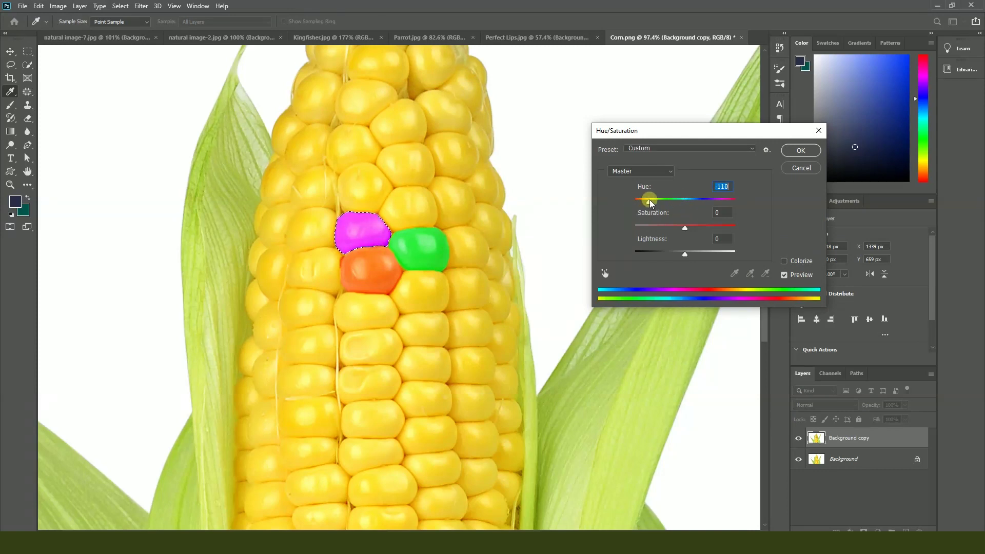
pyautogui.hotkey('ctrl', 'd')
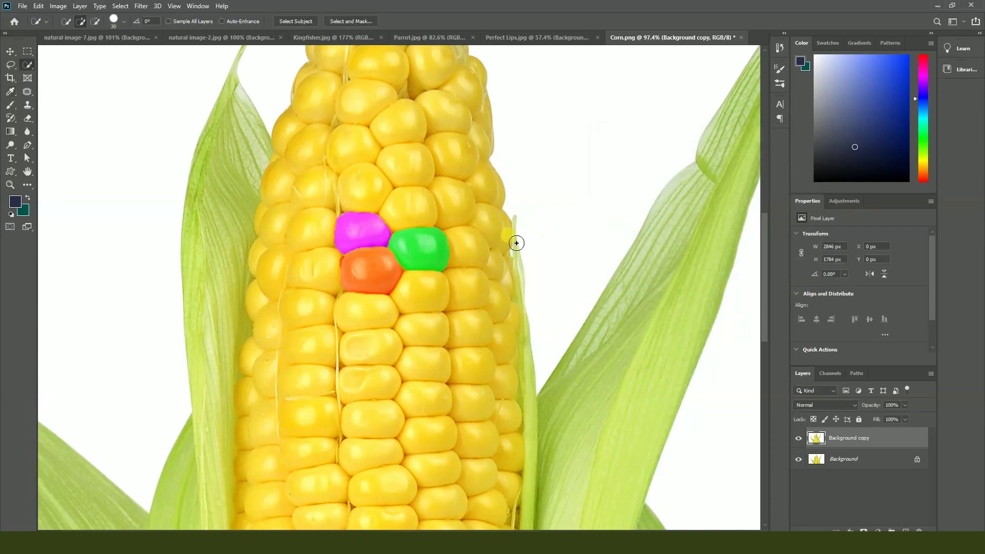
# Step: Shrink the selection brush and trim the selection to the kernel above the green one
pyautogui.press('[')
pyautogui.scroll(7, 450, 198)
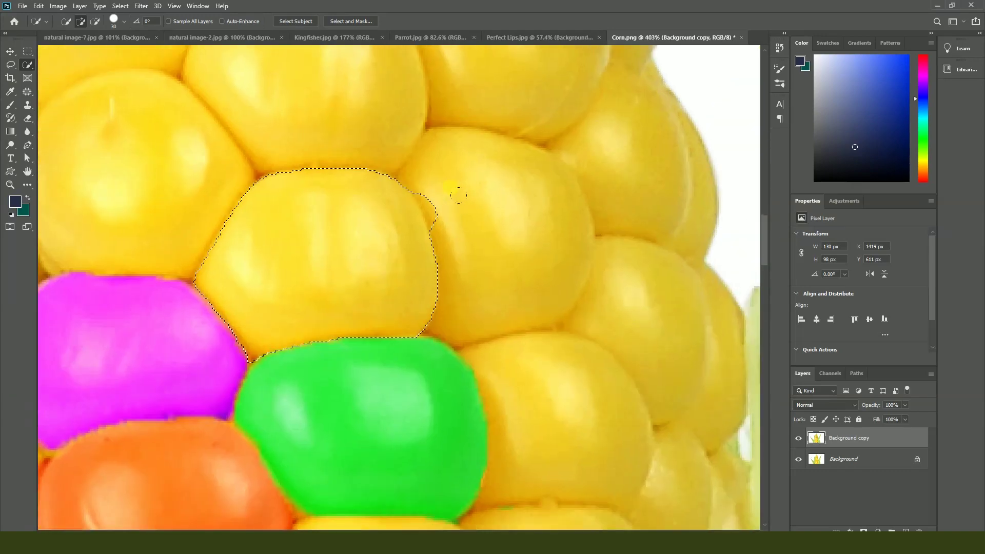
pyautogui.press('[')
pyautogui.press('[')
pyautogui.press('[')
pyautogui.press('[')
pyautogui.keyDown('alt'); pyautogui.click(440, 217); pyautogui.keyUp('alt')
pyautogui.keyDown('alt'); pyautogui.click(430, 194); pyautogui.keyUp('alt')
pyautogui.scroll(-4, 462, 255)
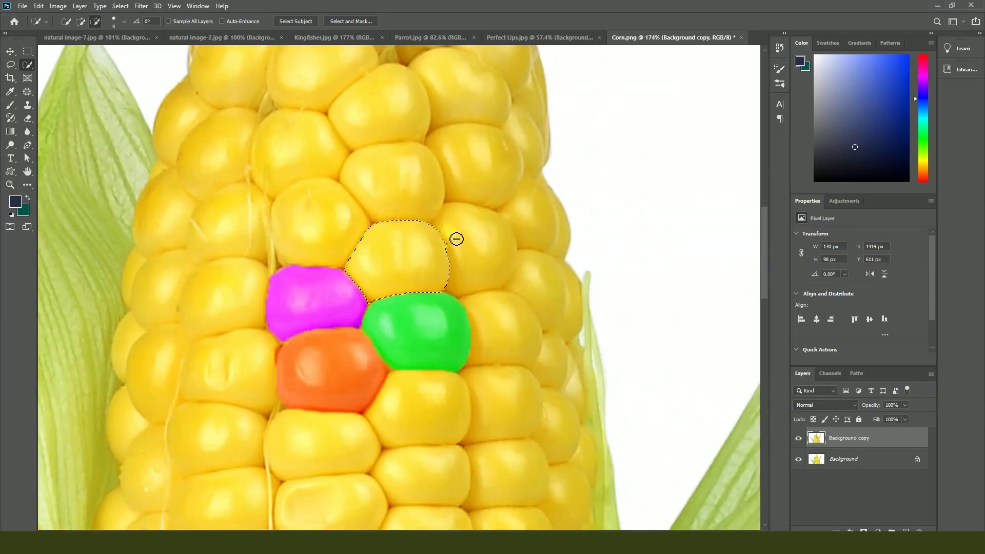
pyautogui.scroll(3, 455, 237)
pyautogui.scroll(4, 461, 276)
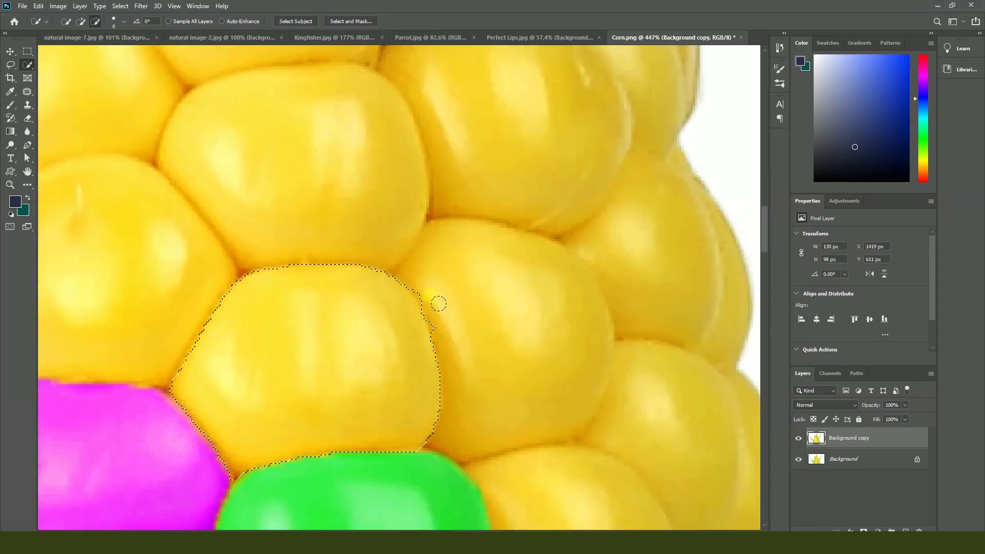
pyautogui.scroll(-7, 436, 302)
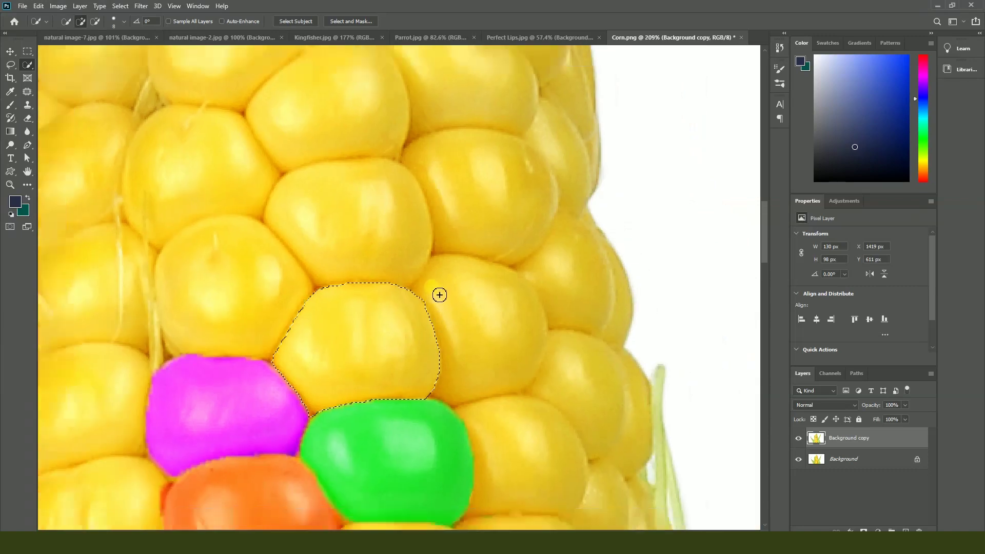
# Step: Turn that kernel blue with Hue +180 and apply the change
pyautogui.hotkey('ctrl', 'u')
pyautogui.moveTo(684, 201); pyautogui.dragTo(737, 204)
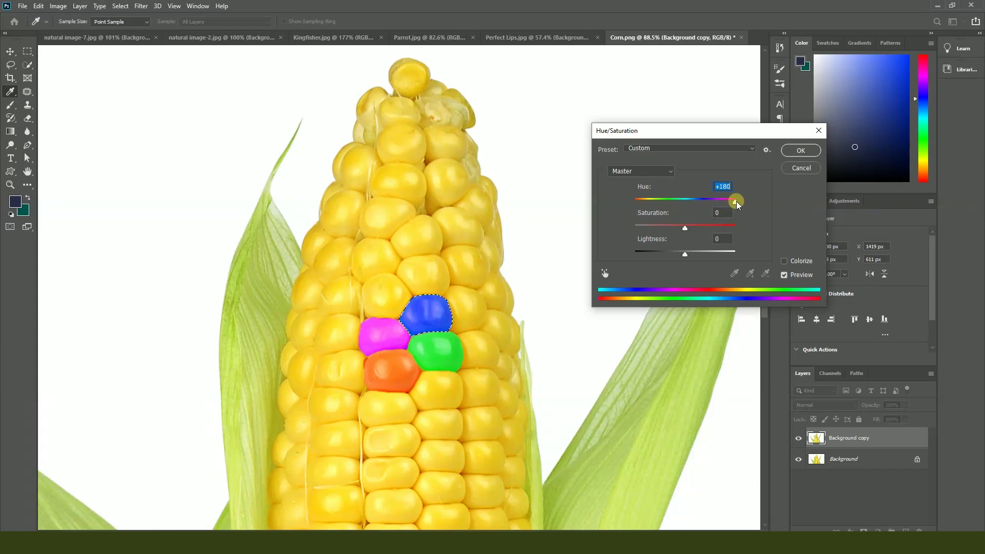
pyautogui.click(801, 151)
pyautogui.press('w')
pyautogui.scroll(-5, 411, 303)
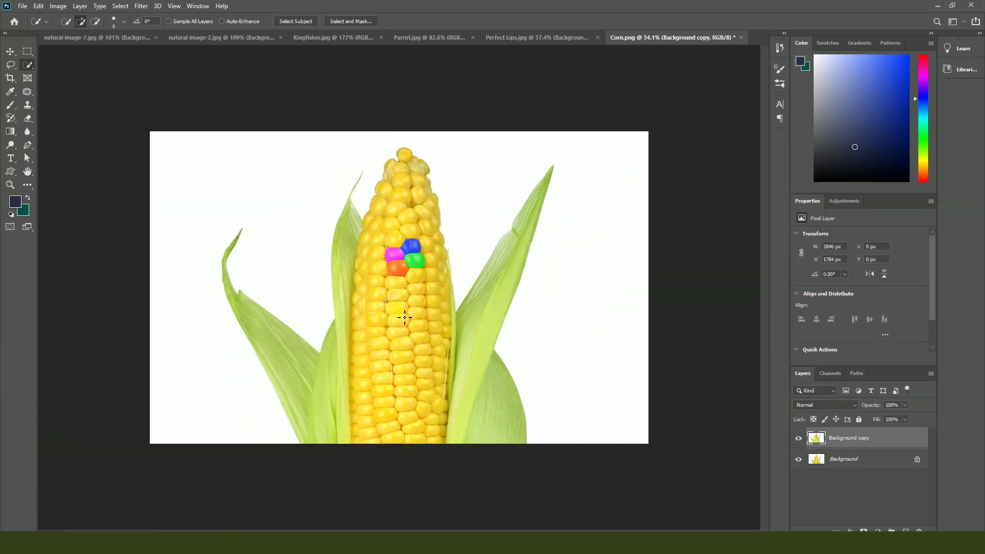
# Step: Deselect the blue kernel and close Corn.png without saving
pyautogui.hotkey('ctrl', 'd')
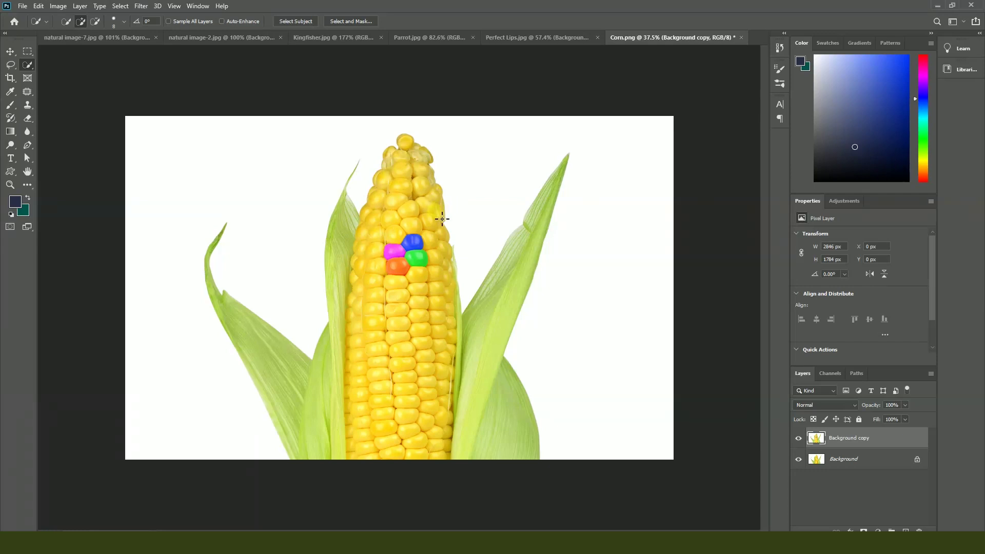
pyautogui.click(10, 51)
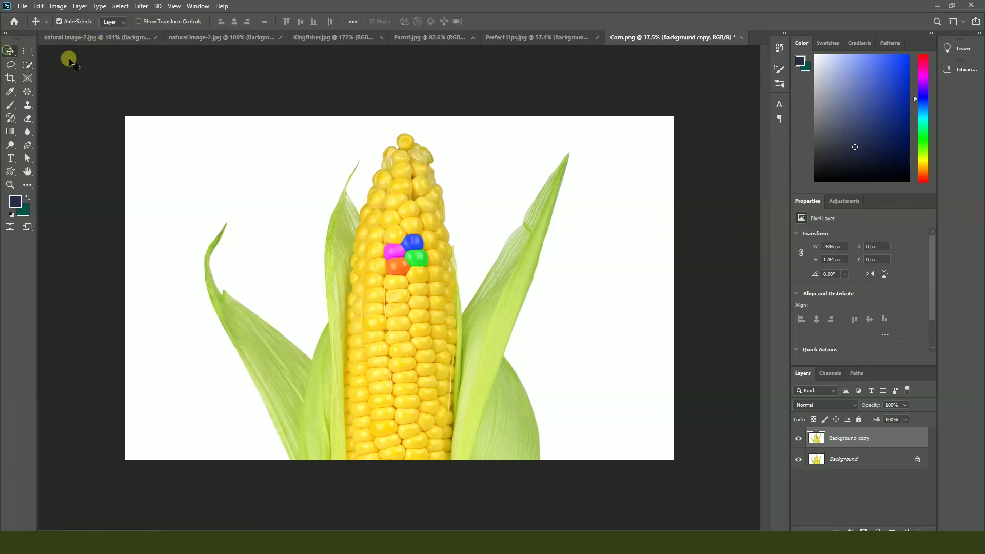
pyautogui.click(741, 38)
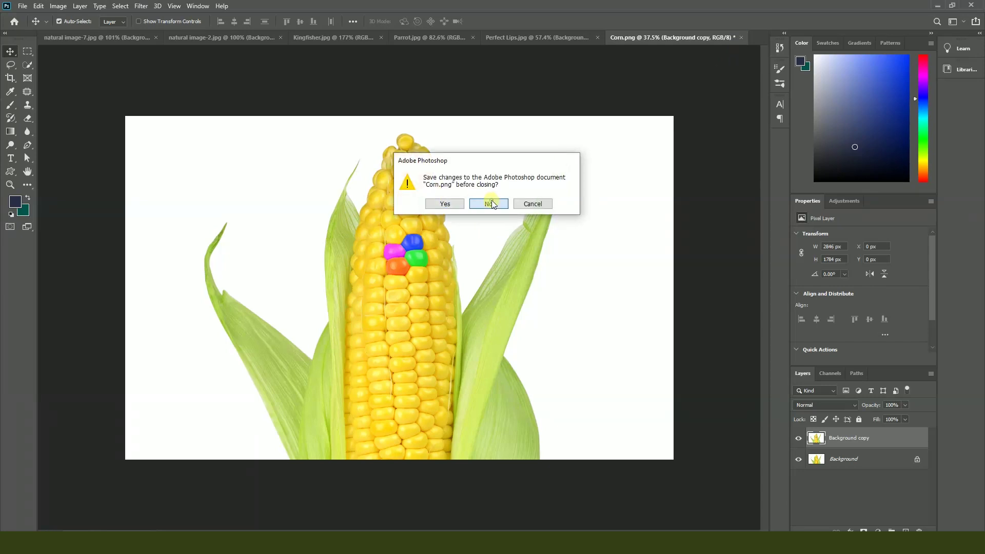
pyautogui.click(488, 203)
# Step: Close Perfect Lips.jpg without saving, then close Kingfisher.jpg
pyautogui.click(682, 39)
pyautogui.click(736, 38)
pyautogui.click(499, 203)
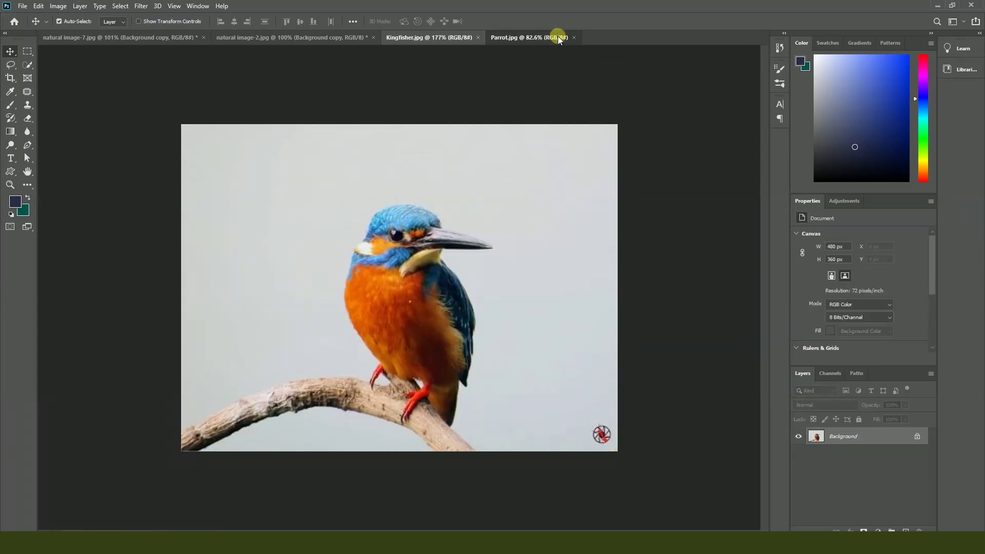
pyautogui.click(560, 37)
pyautogui.click(432, 39)
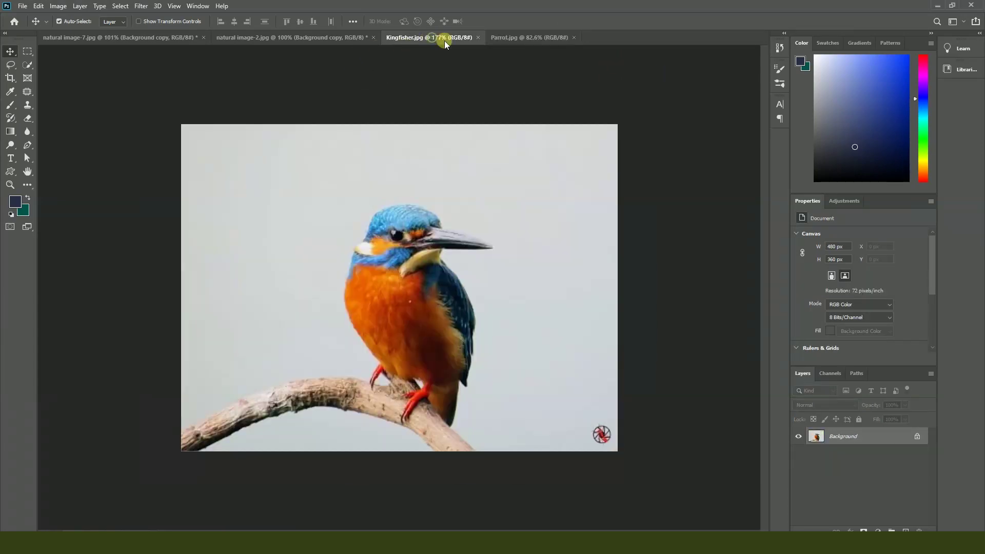
pyautogui.click(477, 38)
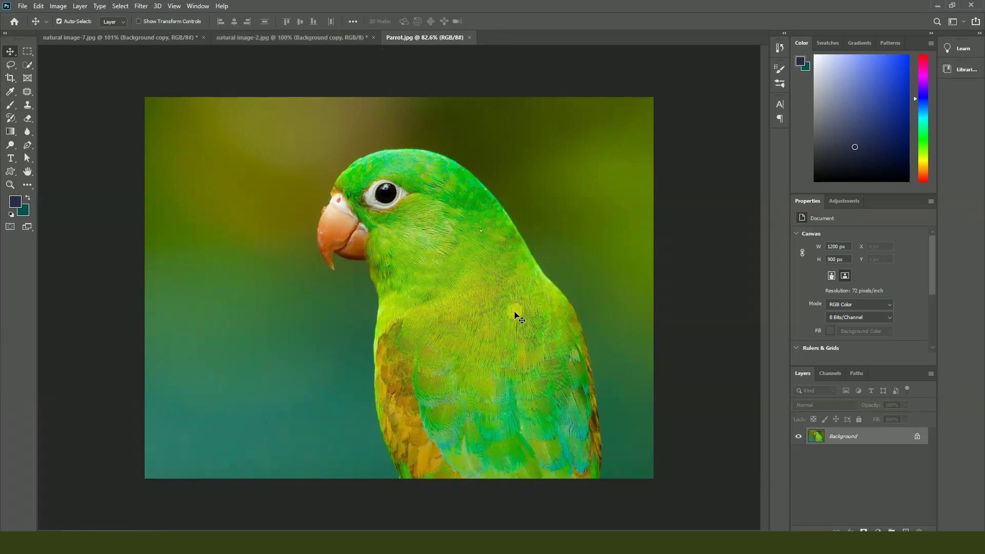
# Step: Duplicate the parrot's Background layer and open Hue/Saturation, moving the dialog aside
pyautogui.scroll(1, 473, 347)
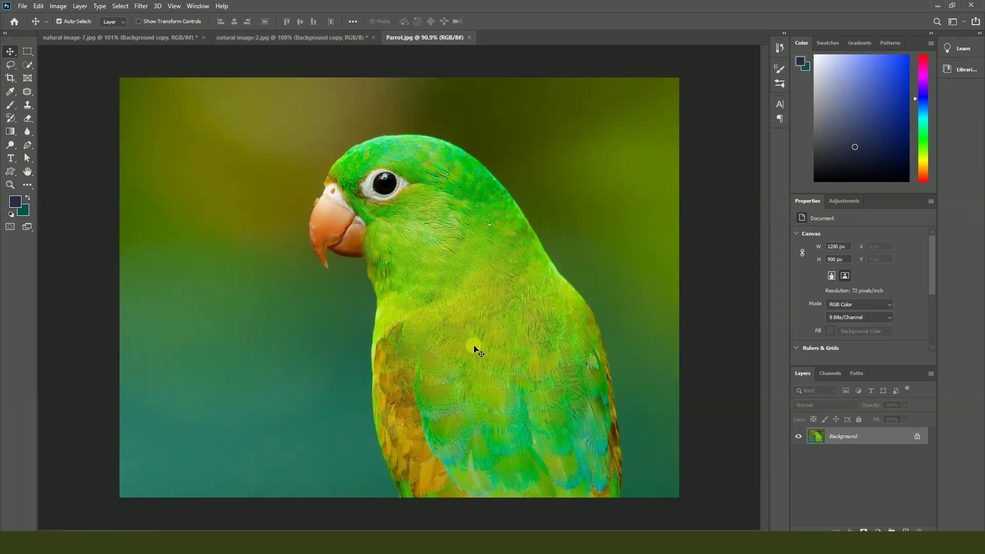
pyautogui.moveTo(875, 436); pyautogui.dragTo(907, 531)
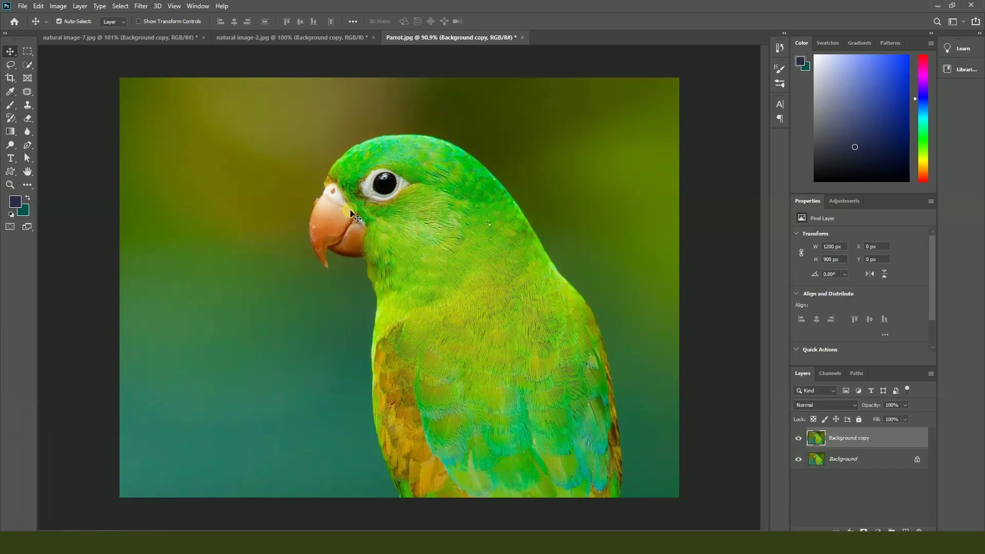
pyautogui.click(58, 6)
pyautogui.moveTo(74, 32)
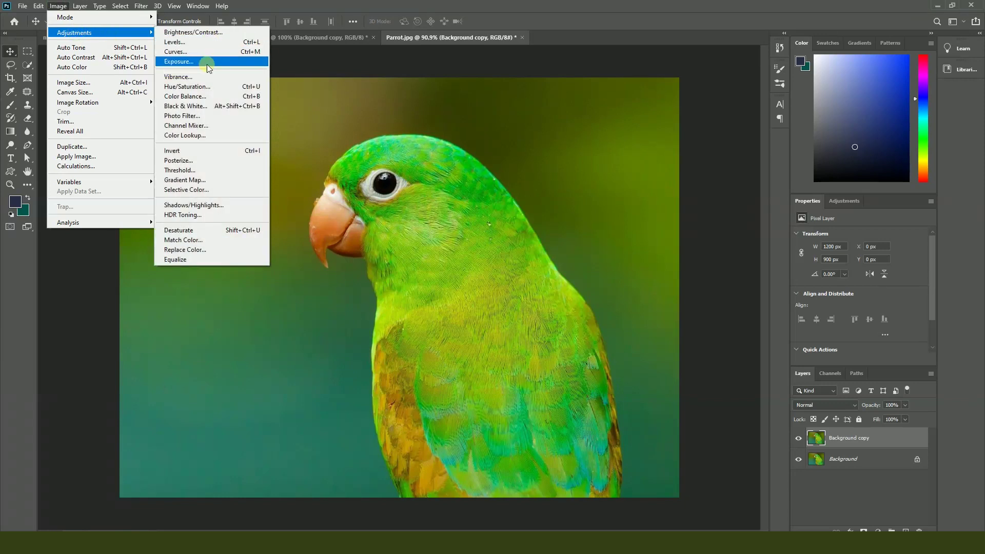
pyautogui.click(216, 86)
pyautogui.moveTo(684, 134); pyautogui.dragTo(745, 110)
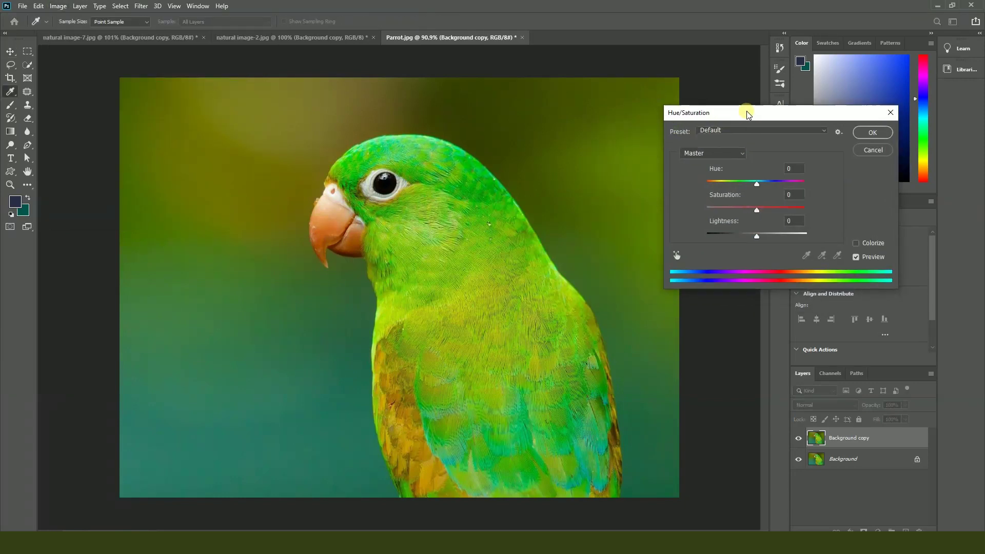
# Step: Try the Old Style and Yellow Boost presets, then return to the Default preset
pyautogui.click(721, 132)
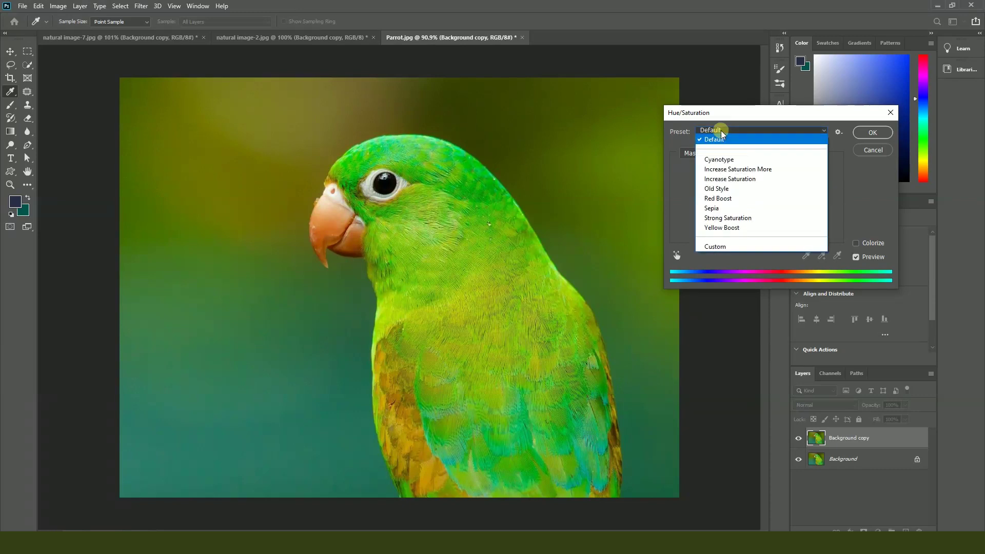
pyautogui.click(716, 189)
pyautogui.click(715, 132)
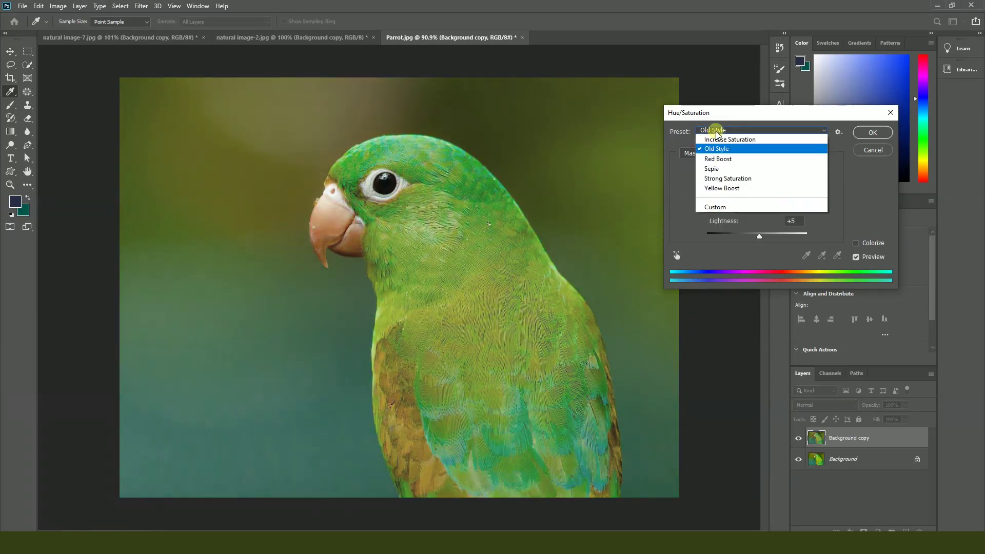
pyautogui.click(717, 230)
pyautogui.click(718, 133)
pyautogui.click(717, 132)
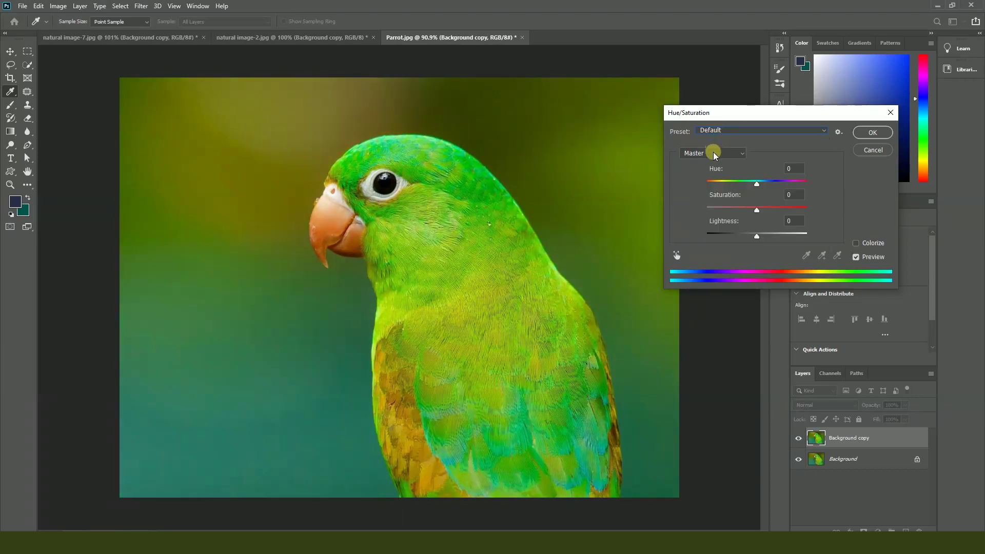
pyautogui.click(715, 154)
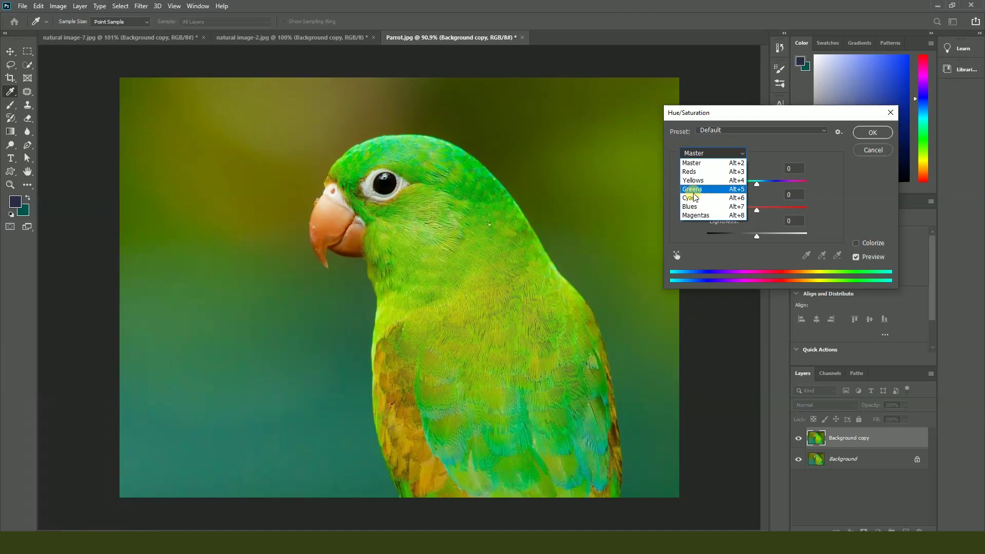
# Step: Try a -28 Master hue shift on all colours, then reset the Master hue to 0
pyautogui.click(695, 155)
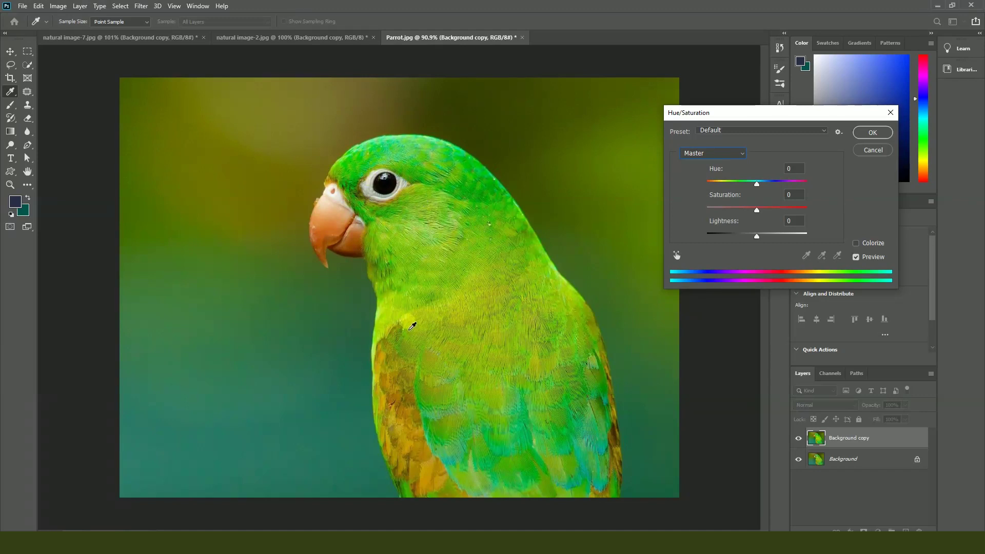
pyautogui.moveTo(753, 185); pyautogui.dragTo(744, 187)
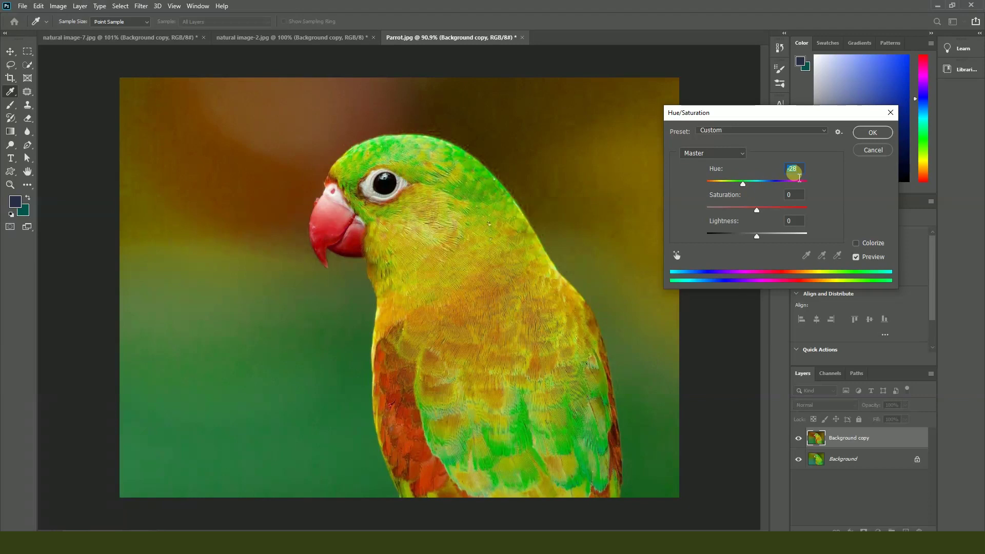
pyautogui.write('0')
# Step: Limit Hue/Saturation to the Greens range and try shifting its hue toward yellow, then cyan
pyautogui.click(701, 154)
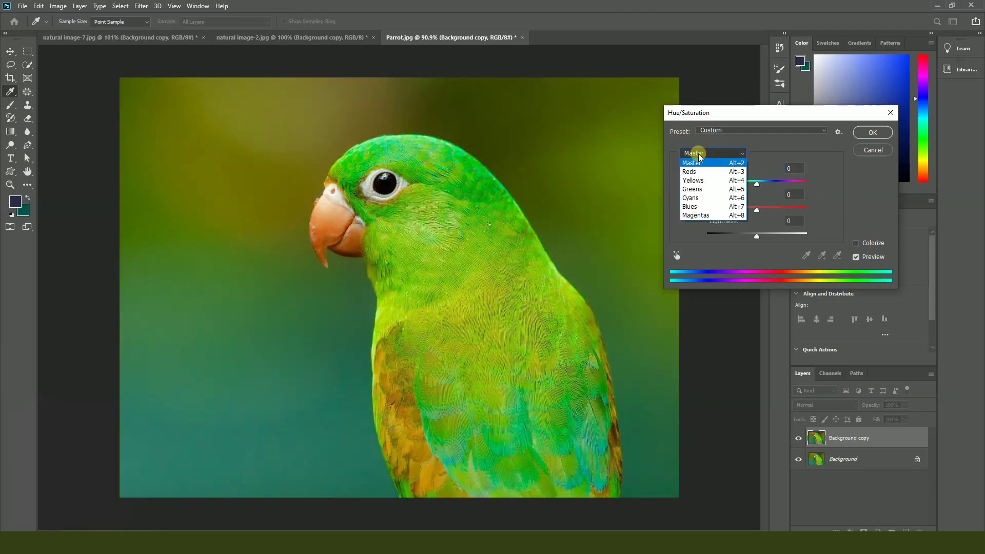
pyautogui.click(694, 190)
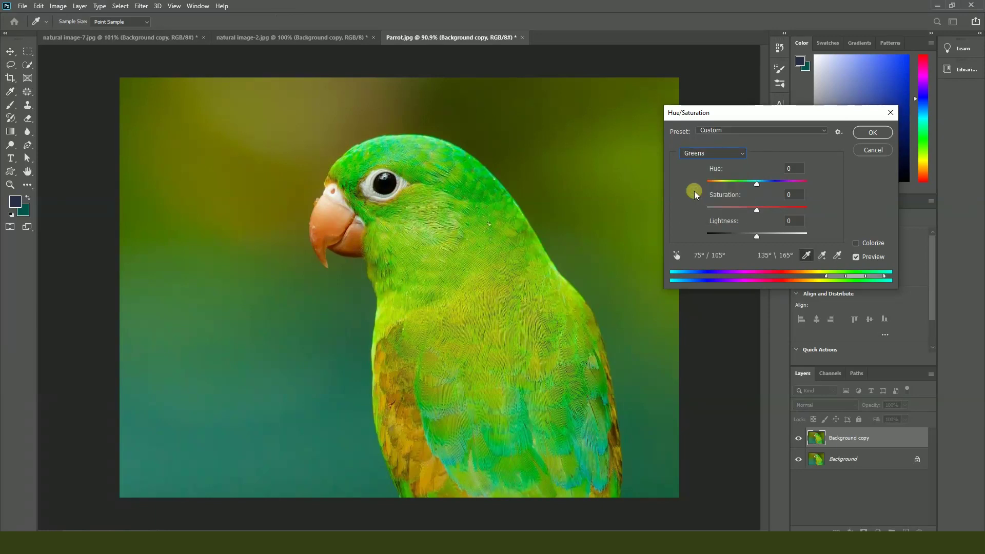
pyautogui.moveTo(757, 183)
pyautogui.mouseDown()
pyautogui.moveTo(734, 179)
pyautogui.moveTo(782, 185)
pyautogui.moveTo(740, 185)
pyautogui.mouseUp()
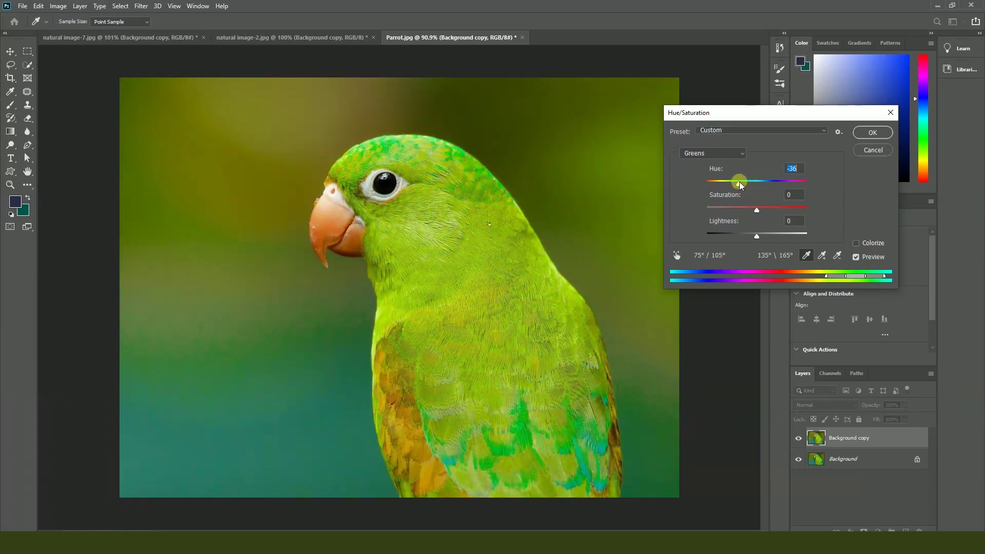
pyautogui.moveTo(740, 185); pyautogui.dragTo(756, 206)
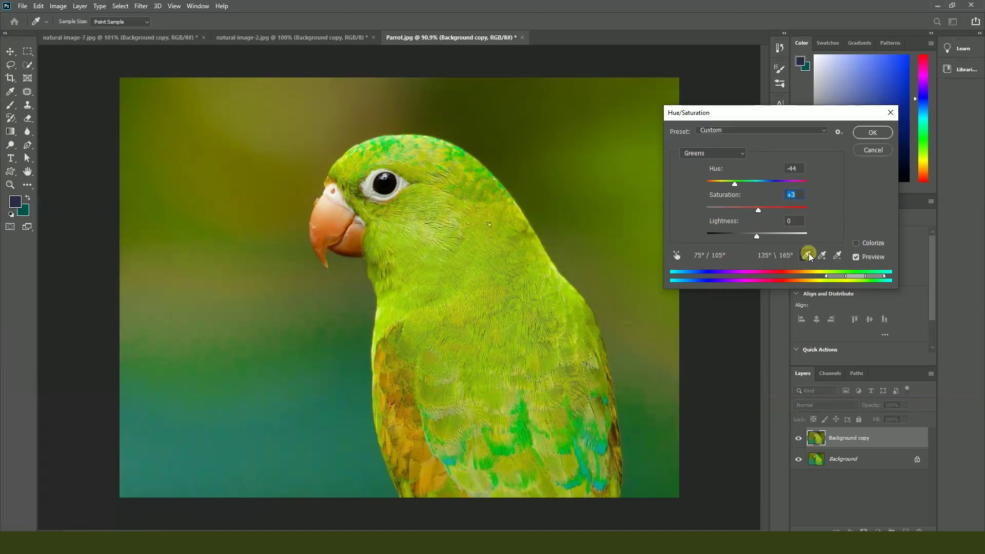
# Step: Add parrot wing samples to the Greens range and settle the Greens hue at -43
pyautogui.click(823, 255)
pyautogui.click(524, 434)
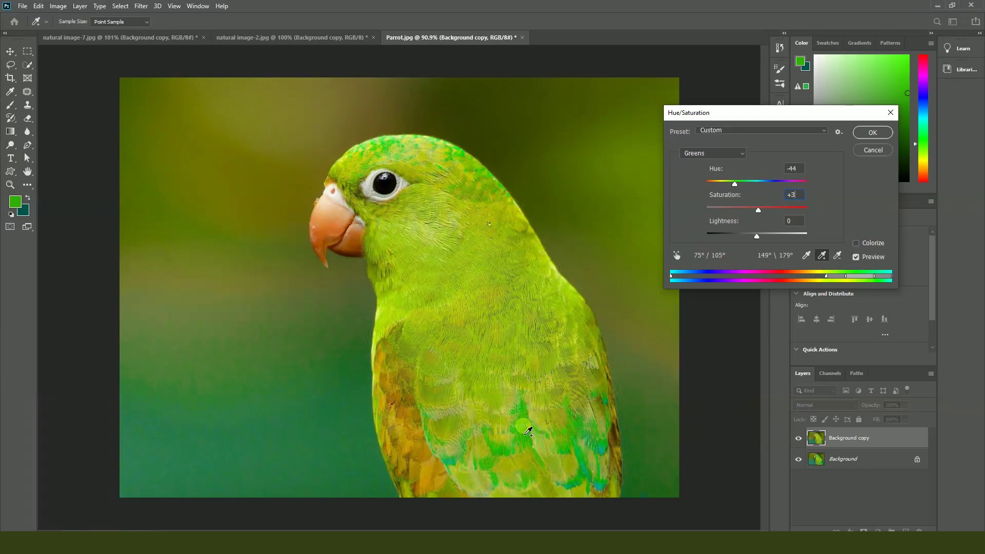
pyautogui.click(523, 435)
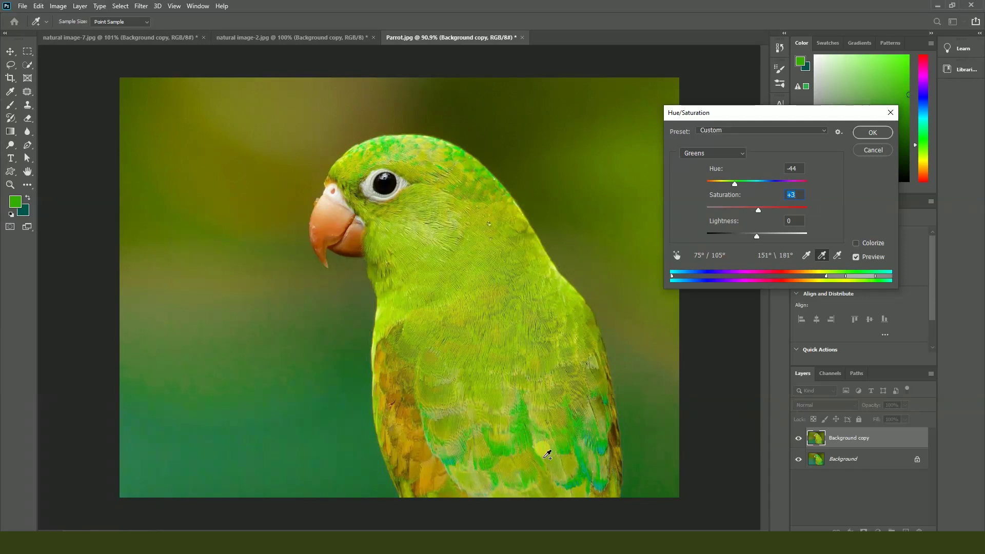
pyautogui.click(597, 451)
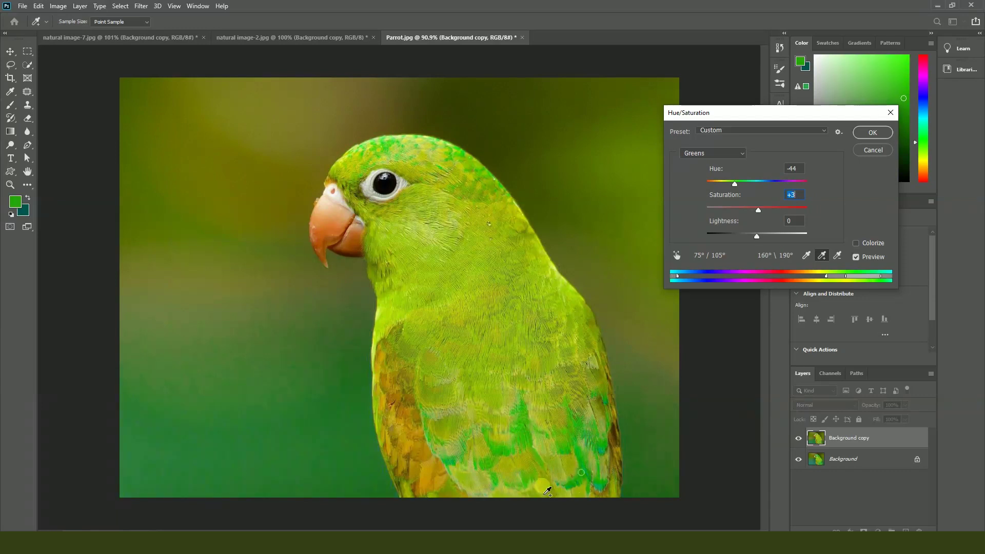
pyautogui.moveTo(737, 185)
pyautogui.mouseDown()
pyautogui.moveTo(749, 183)
pyautogui.moveTo(734, 181)
pyautogui.mouseUp()
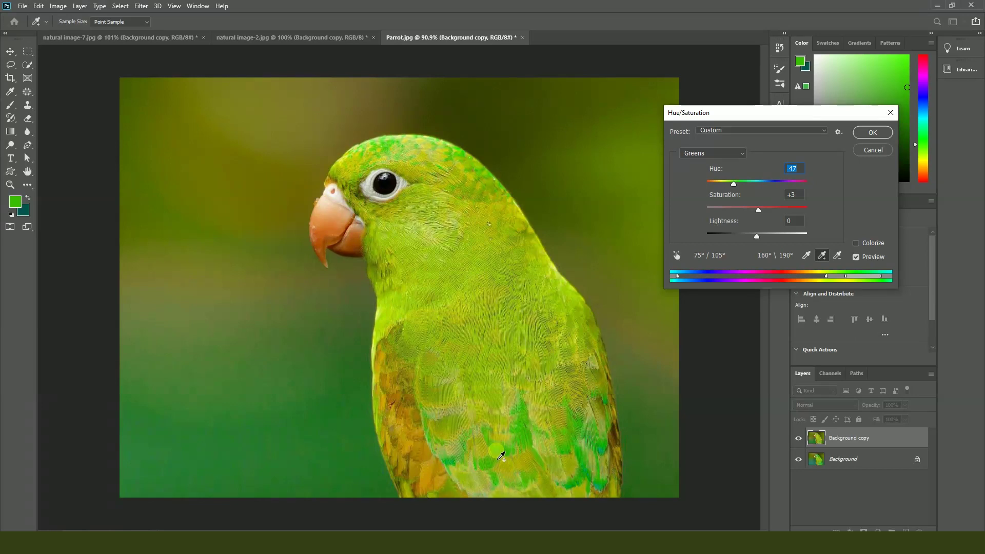
pyautogui.moveTo(501, 457); pyautogui.dragTo(486, 434)
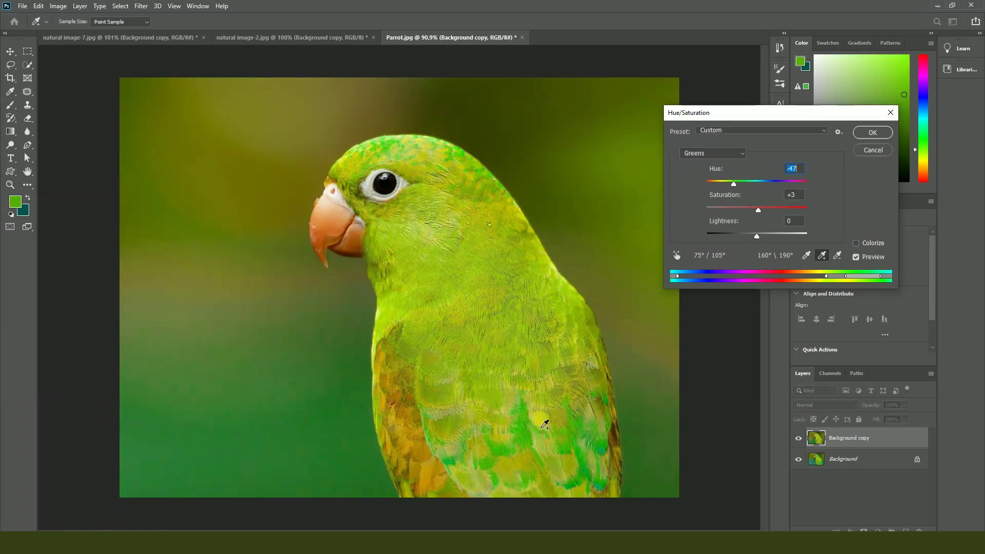
pyautogui.click(524, 417)
pyautogui.moveTo(734, 183); pyautogui.dragTo(742, 185)
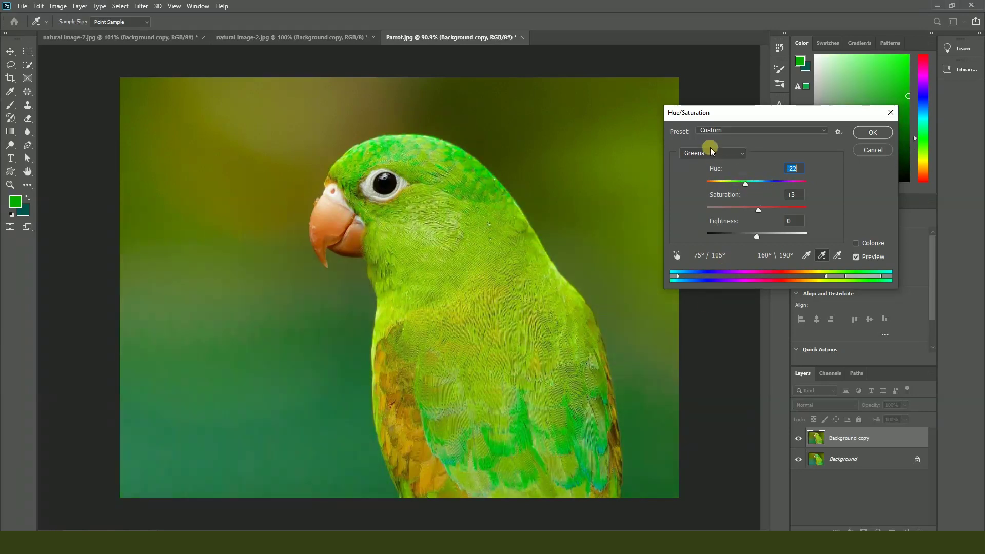
# Step: Shift the Yellows hue by +37 and apply the Hue/Saturation adjustment
pyautogui.click(710, 153)
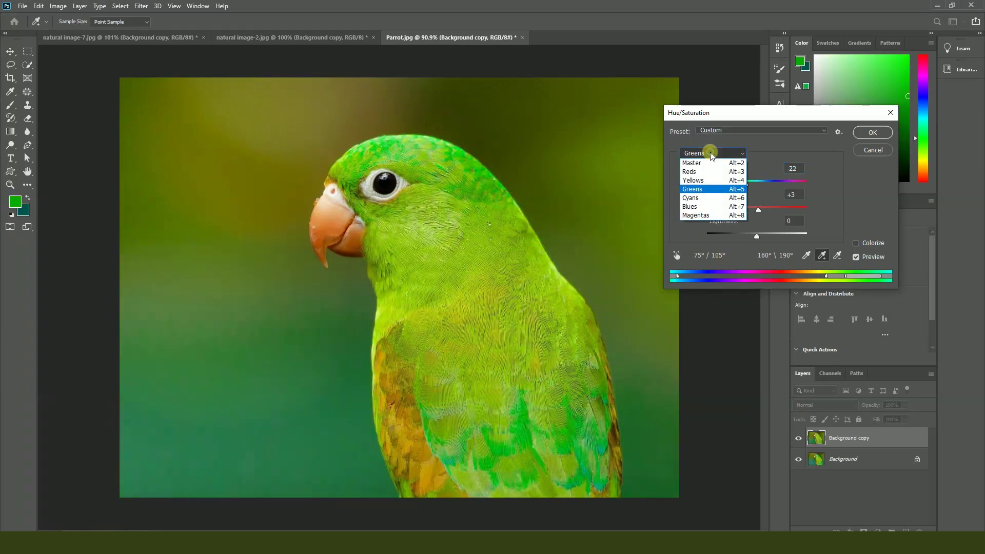
pyautogui.click(699, 180)
pyautogui.moveTo(757, 184)
pyautogui.mouseDown()
pyautogui.moveTo(773, 186)
pyautogui.moveTo(744, 185)
pyautogui.moveTo(775, 181)
pyautogui.mouseUp()
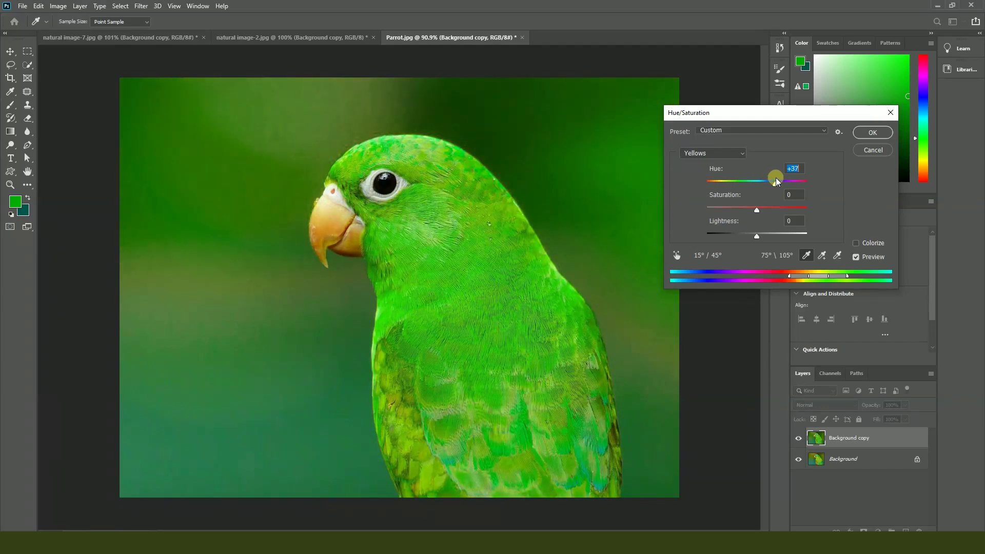
pyautogui.click(867, 150)
# Step: Toggle the Background copy layer's visibility to compare the recoloured parrot with the original
pyautogui.press('v')
pyautogui.scroll(-2, 513, 354)
pyautogui.scroll(2, 513, 354)
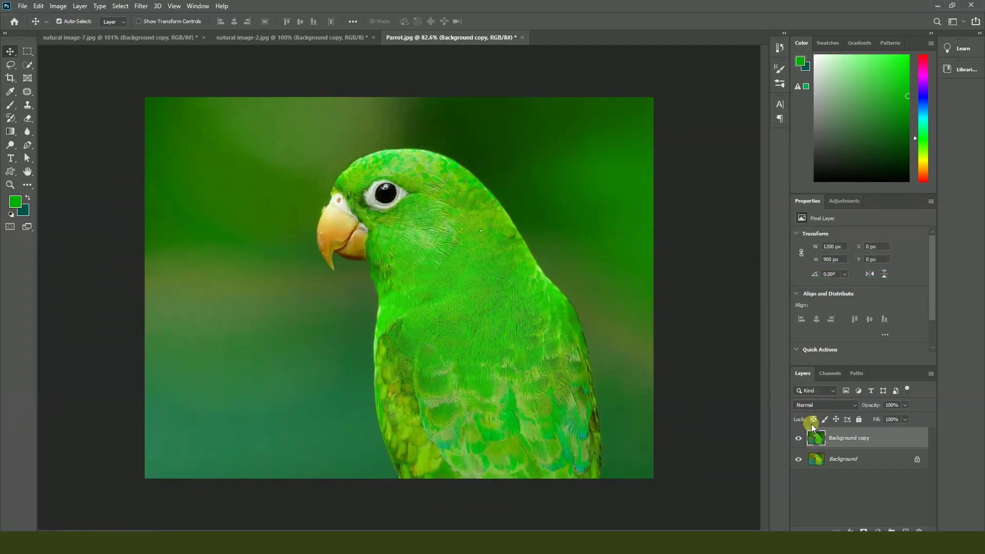
pyautogui.click(806, 440)
pyautogui.click(806, 440)
pyautogui.click(798, 438)
pyautogui.click(799, 437)
pyautogui.click(805, 440)
pyautogui.click(805, 439)
pyautogui.click(805, 440)
pyautogui.click(805, 440)
pyautogui.click(800, 439)
pyautogui.click(800, 438)
# Step: Drag Kingfisher.jpg from the 6th Class folder into Photoshop to open it
pyautogui.hotkey('alt', 'Tab')
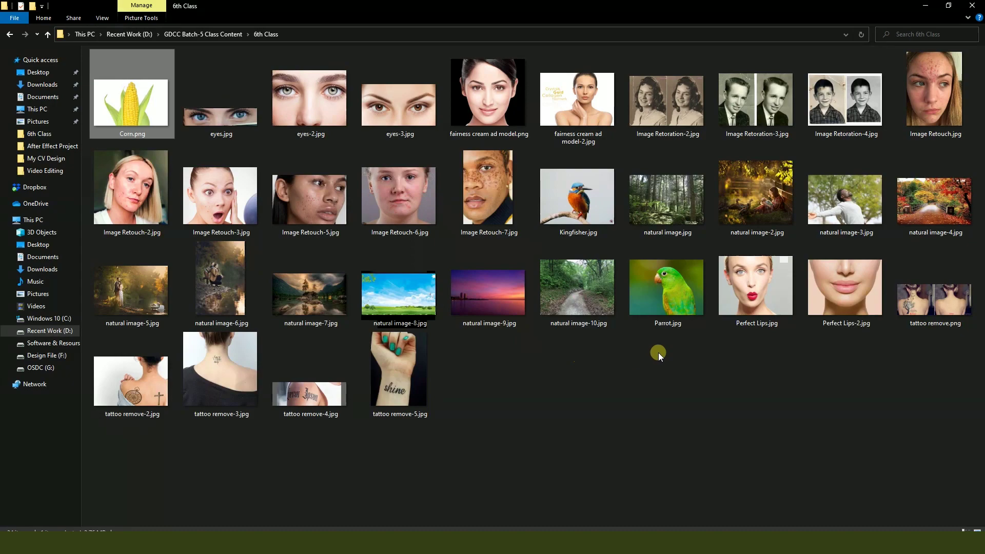
pyautogui.moveTo(576, 222); pyautogui.dragTo(203, 9)
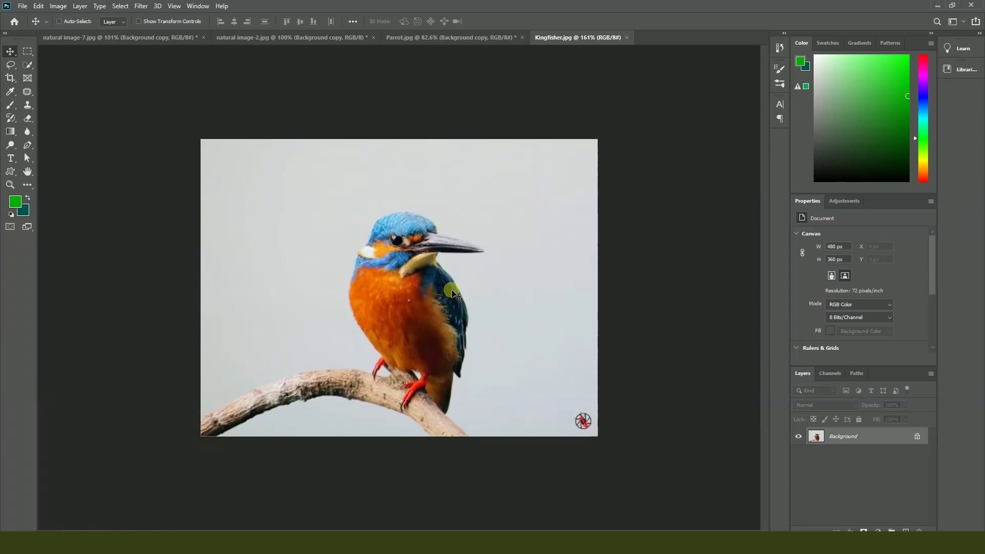
pyautogui.hotkey('ctrl', 'u')
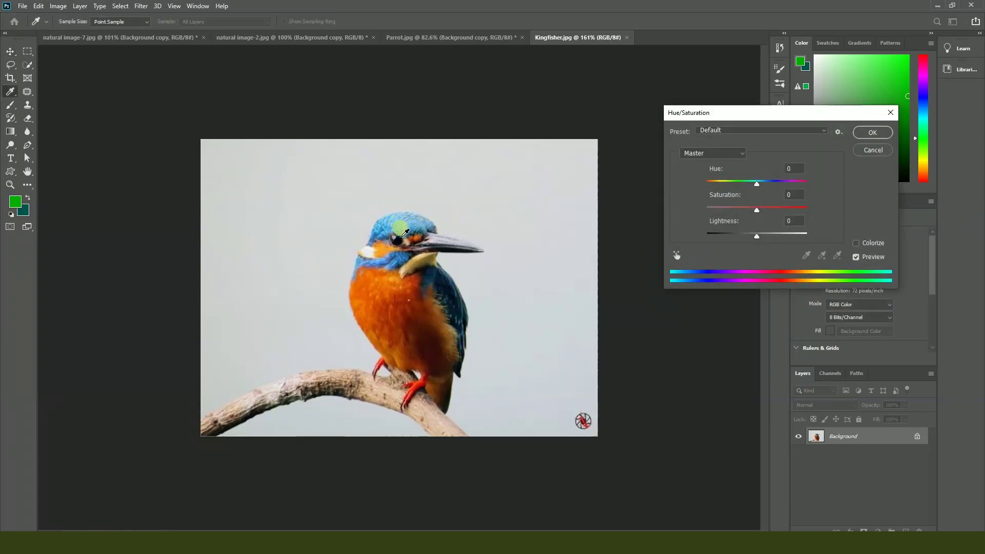
# Step: Set the Cyans hue to +77 so the blue feathers turn purple
pyautogui.click(705, 154)
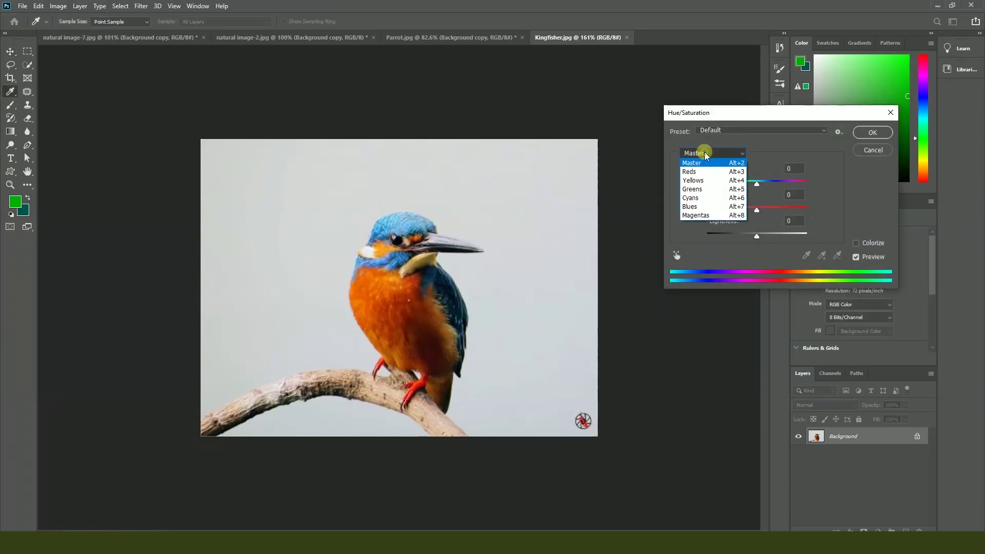
pyautogui.click(692, 198)
pyautogui.moveTo(764, 188); pyautogui.dragTo(785, 184)
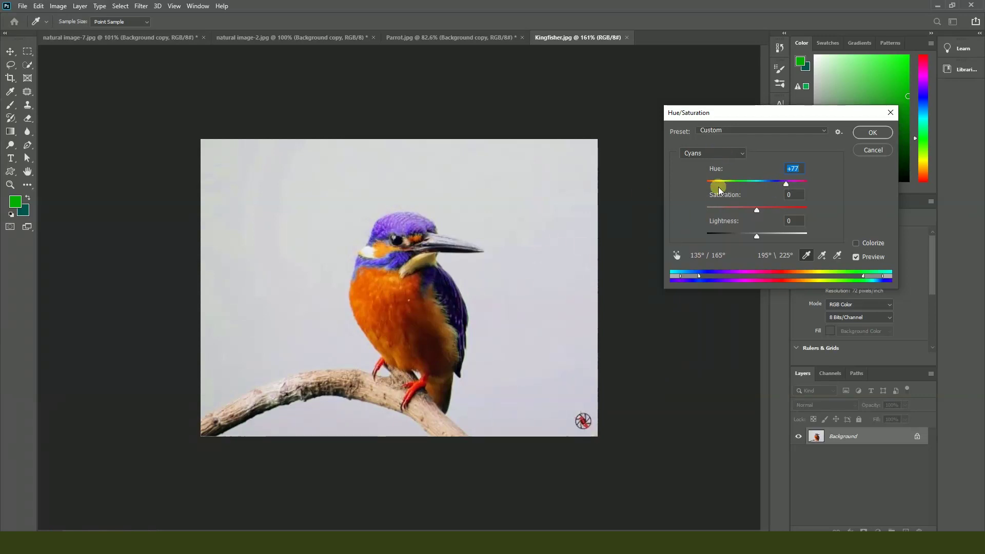
# Step: Set the Reds hue to +30 to turn the orange breast yellow, and apply
pyautogui.click(713, 153)
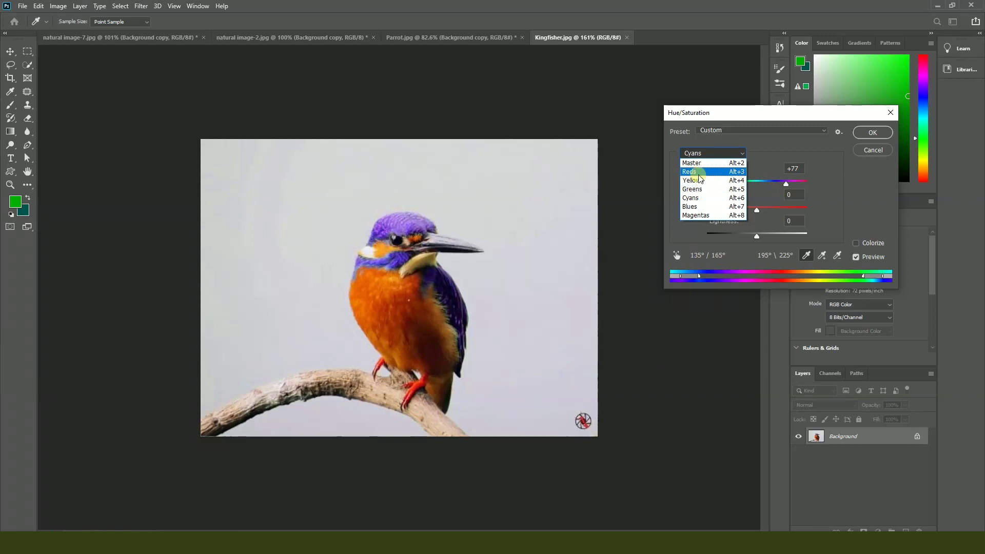
pyautogui.click(689, 172)
pyautogui.moveTo(756, 181)
pyautogui.mouseDown()
pyautogui.moveTo(746, 185)
pyautogui.moveTo(773, 182)
pyautogui.mouseUp()
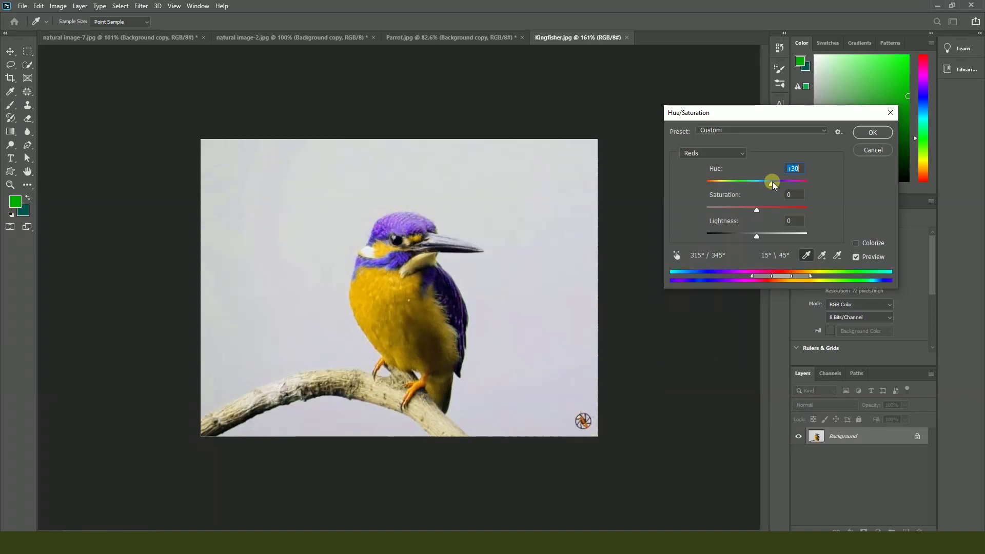
pyautogui.click(872, 132)
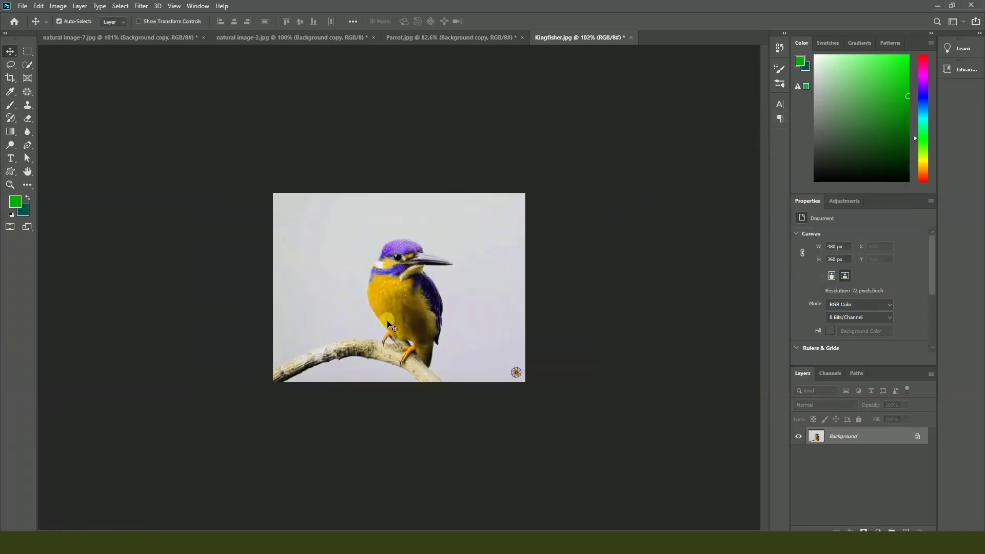
pyautogui.scroll(3, 391, 327)
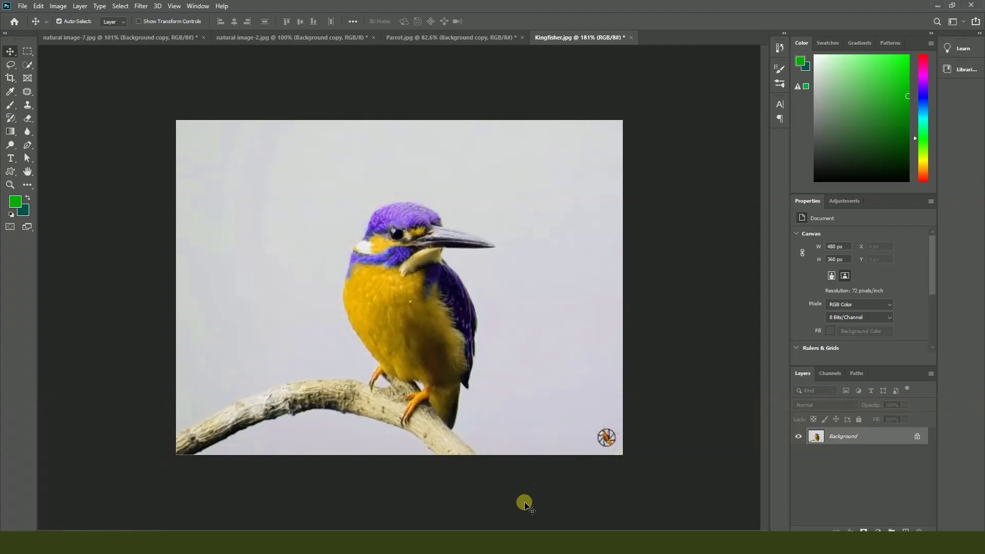
pyautogui.click(487, 543)
# Step: Place the original Kingfisher.jpg as a layer and toggle its visibility to compare with the recolour
pyautogui.moveTo(578, 210); pyautogui.dragTo(406, 299)
pyautogui.press('Return')
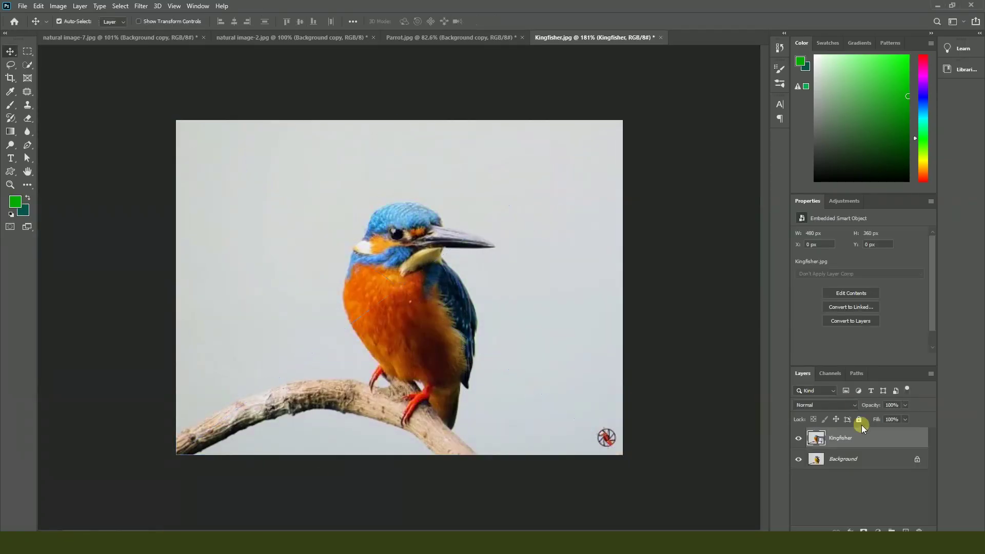
pyautogui.click(799, 438)
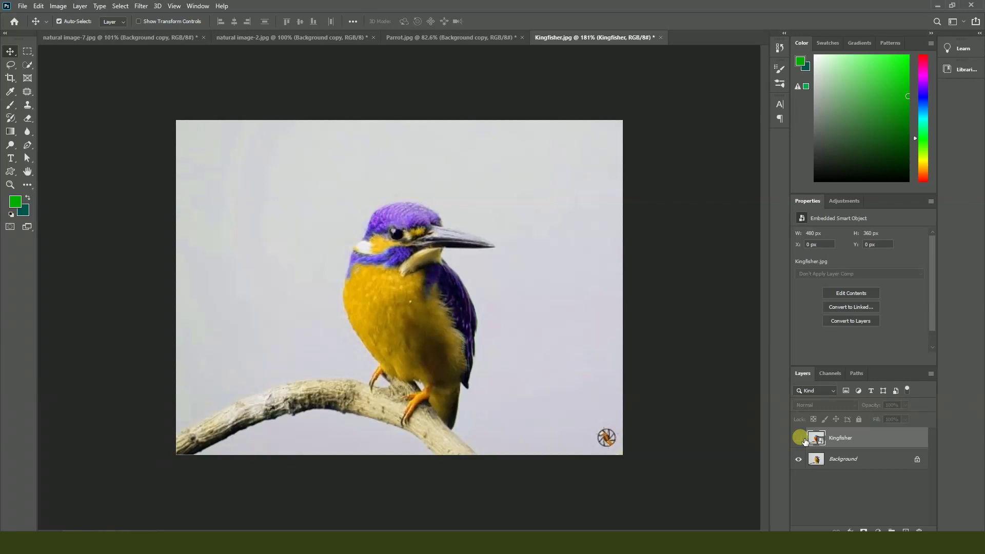
pyautogui.click(803, 439)
pyautogui.click(803, 439)
pyautogui.click(802, 439)
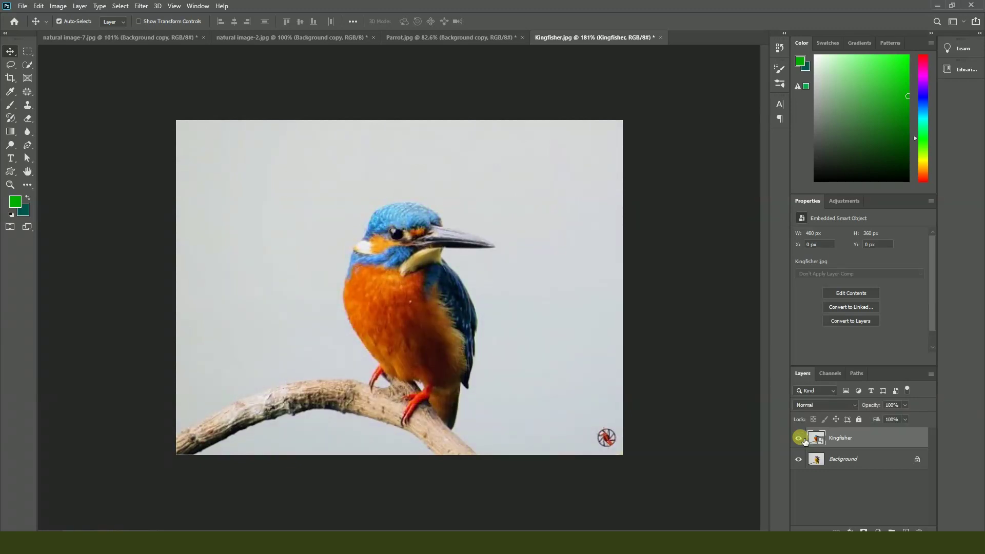
pyautogui.click(803, 439)
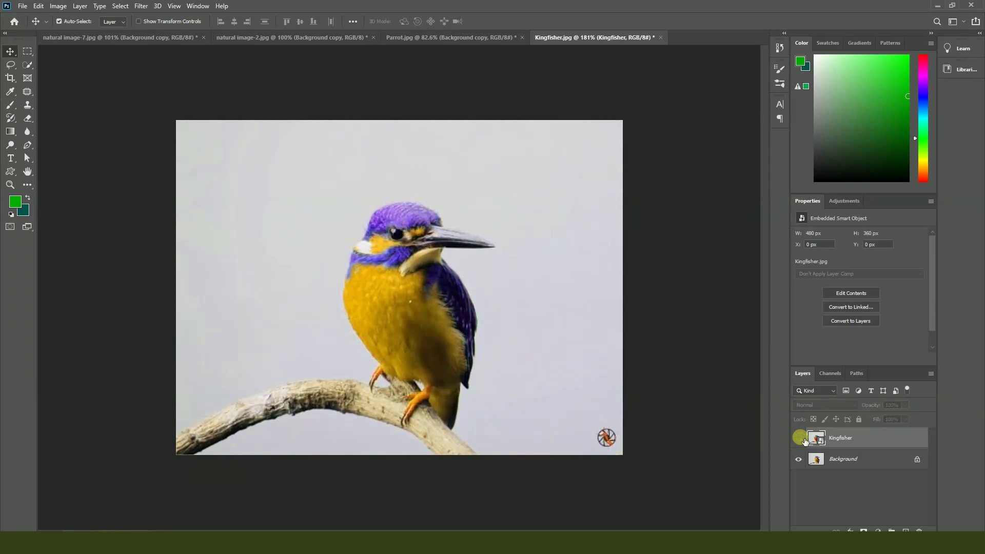
pyautogui.click(803, 439)
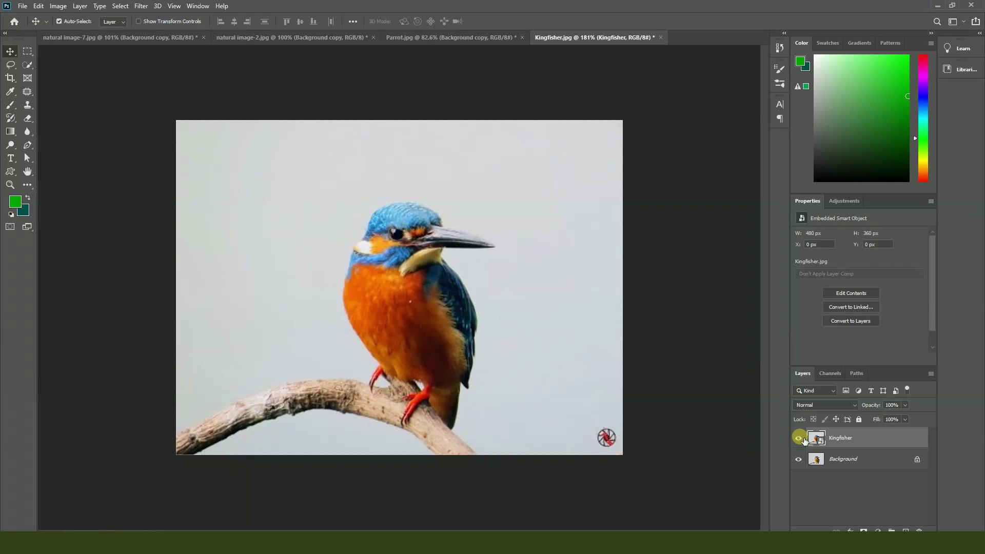
pyautogui.hotkey('alt', 'Tab')
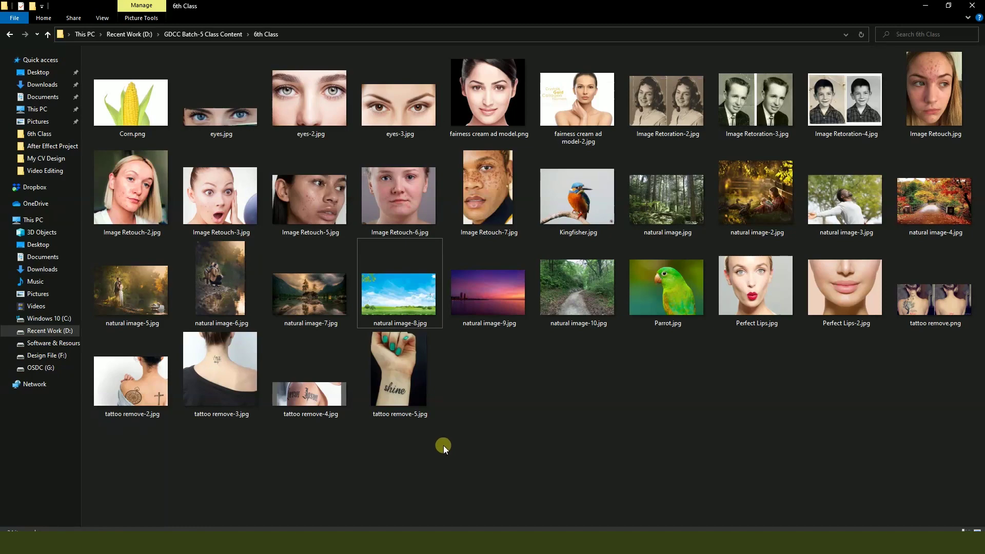
pyautogui.doubleClick(395, 385)
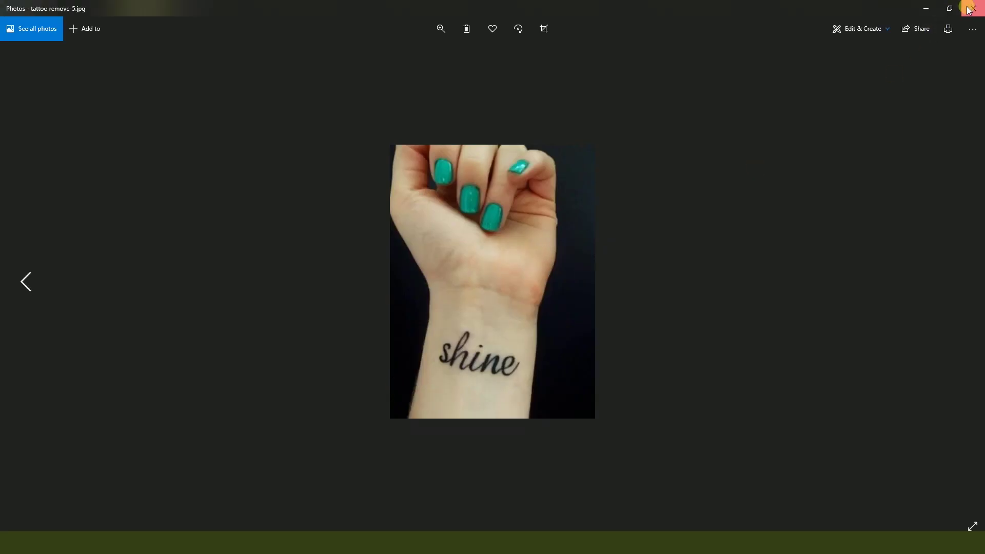
pyautogui.click(973, 8)
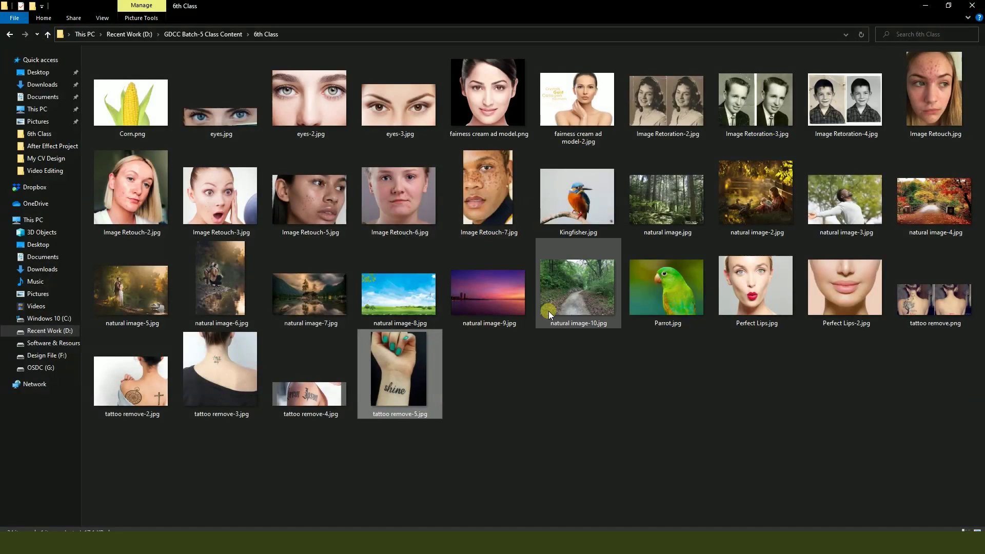
pyautogui.click(127, 373)
pyautogui.doubleClick(128, 373)
pyautogui.click(961, 282)
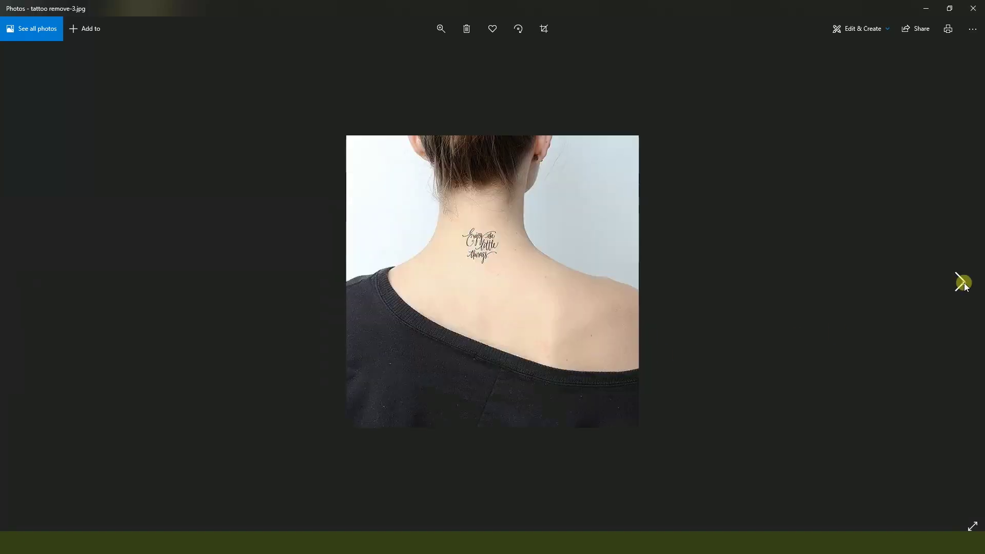
pyautogui.click(962, 283)
pyautogui.click(962, 283)
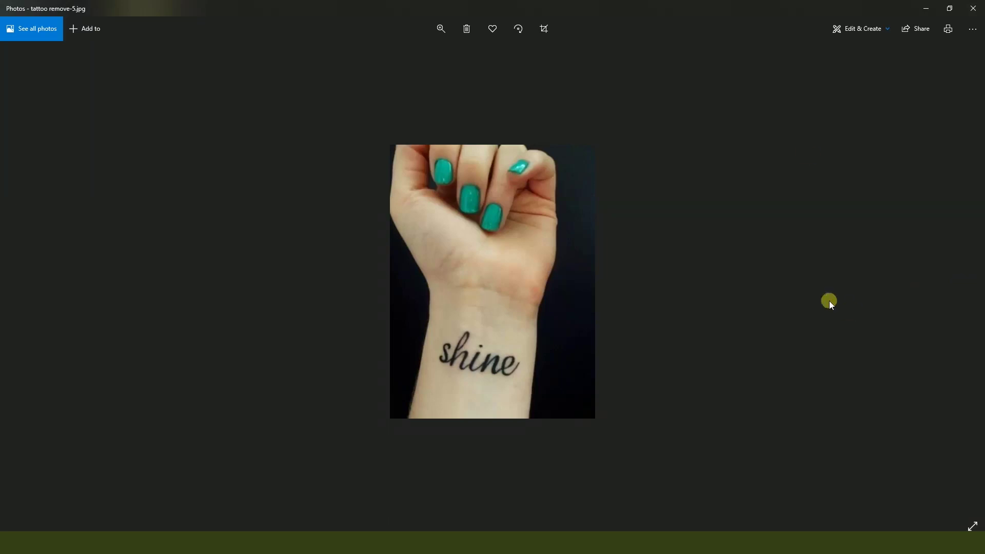
pyautogui.click(26, 282)
pyautogui.click(26, 281)
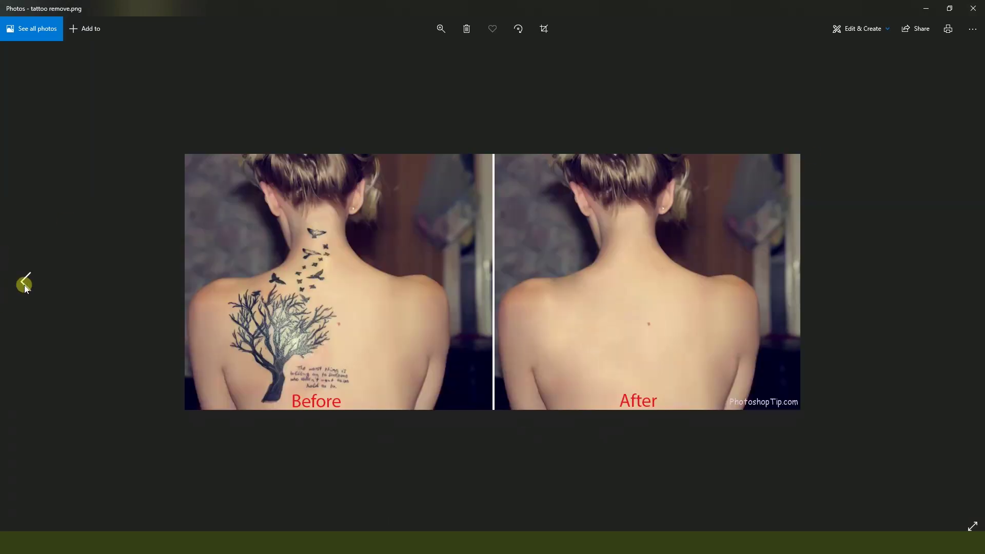
pyautogui.click(25, 282)
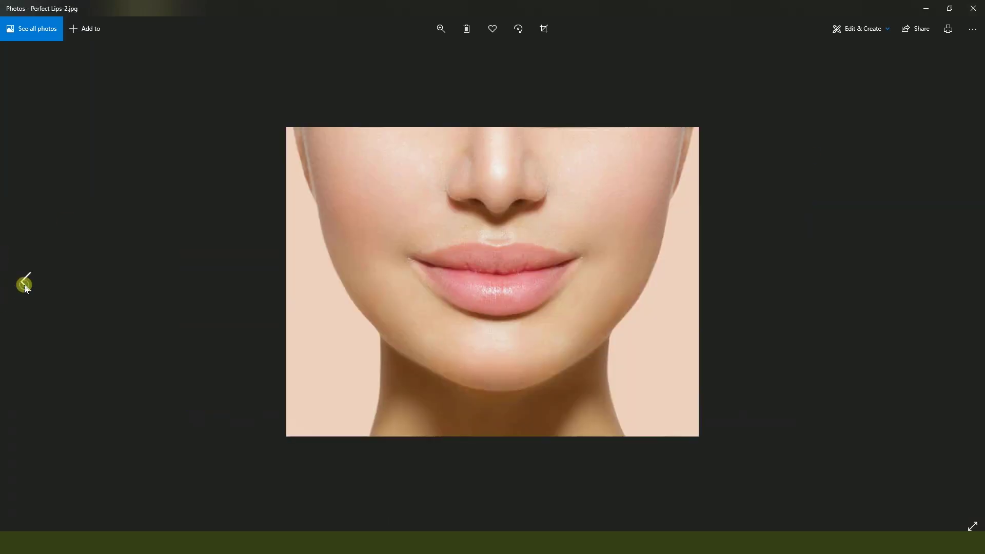
pyautogui.click(973, 8)
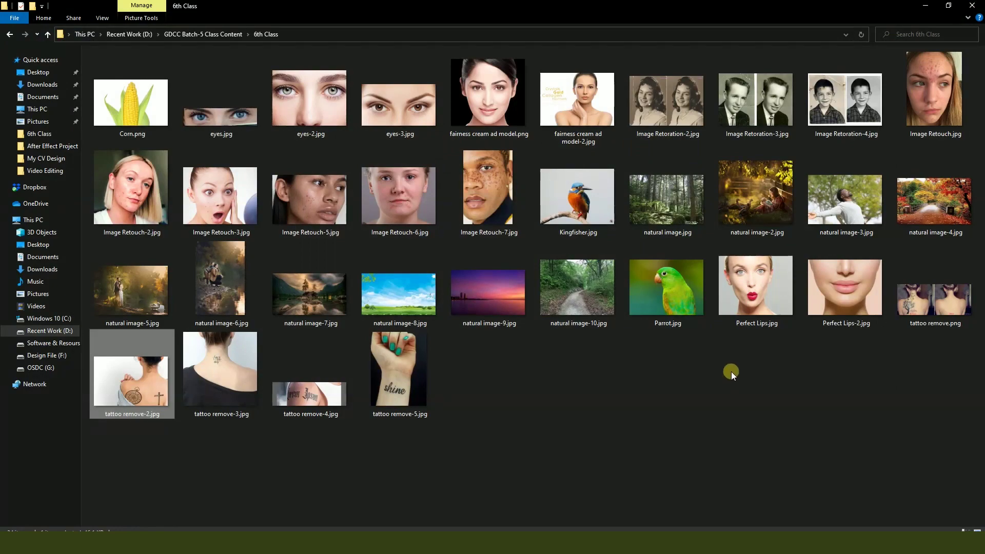
pyautogui.doubleClick(397, 191)
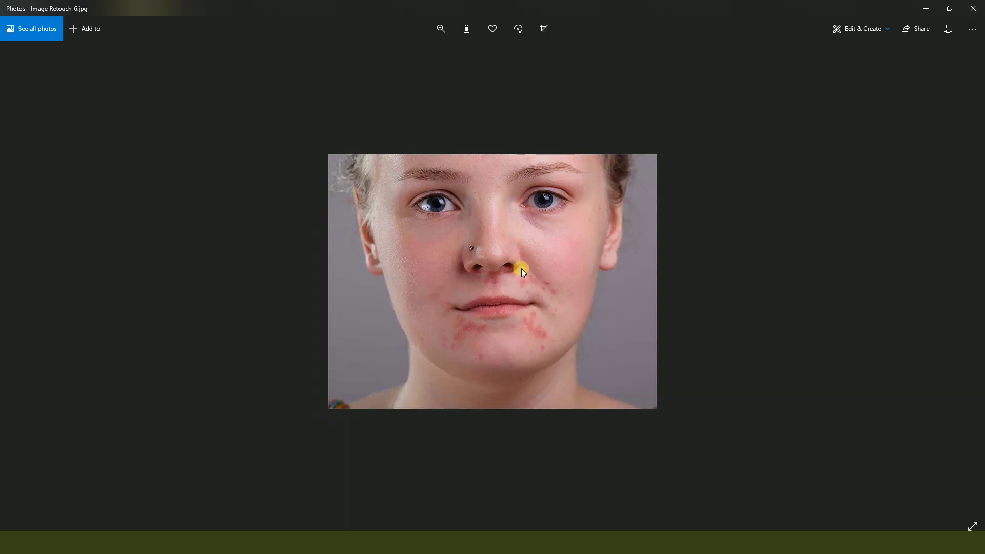
pyautogui.click(973, 8)
pyautogui.doubleClick(651, 115)
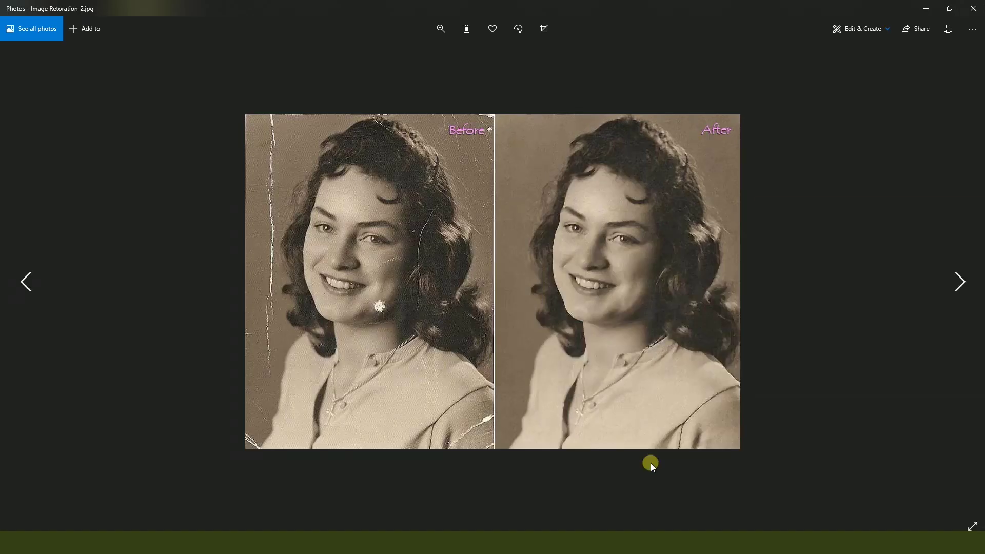
pyautogui.press('Right')
pyautogui.press('Right')
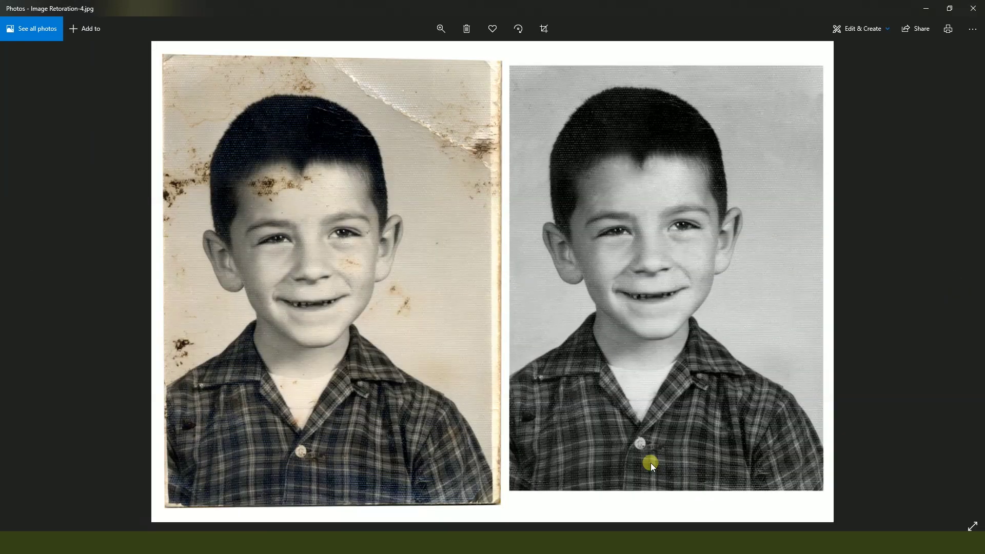
pyautogui.press('Right')
pyautogui.press('Right')
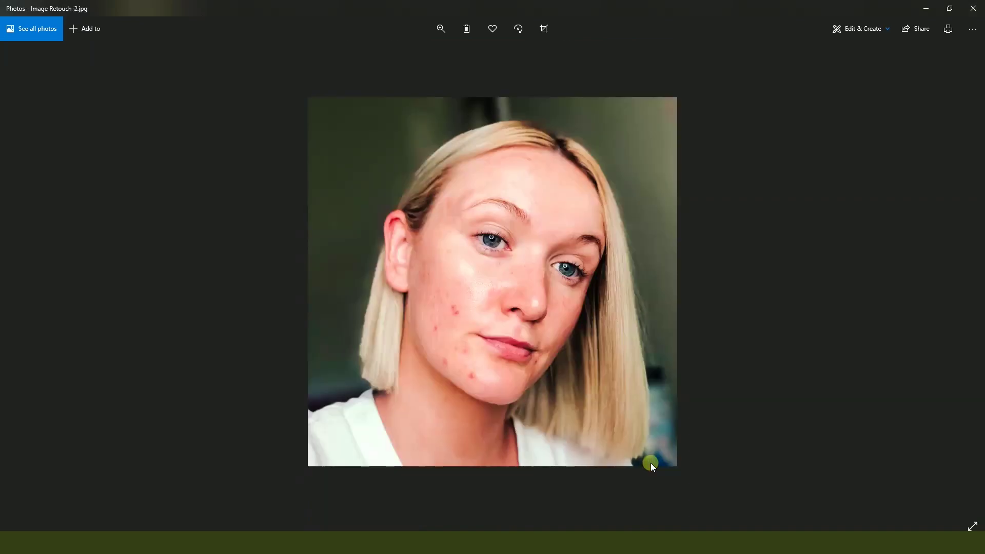
pyautogui.click(973, 8)
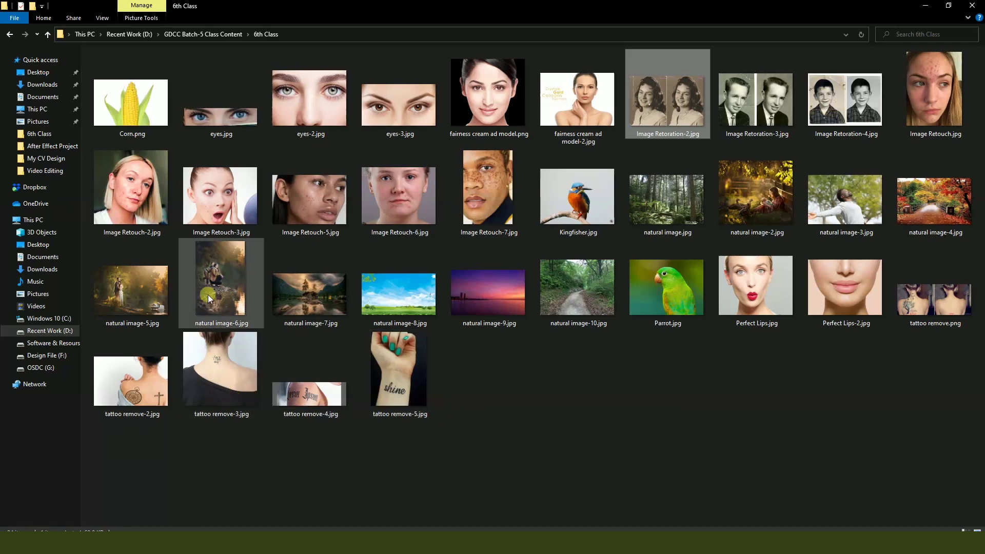
pyautogui.moveTo(225, 213)
pyautogui.mouseDown()
pyautogui.moveTo(246, 510)
pyautogui.moveTo(228, 533)
pyautogui.moveTo(238, 13)
pyautogui.moveTo(195, 7)
pyautogui.mouseUp()
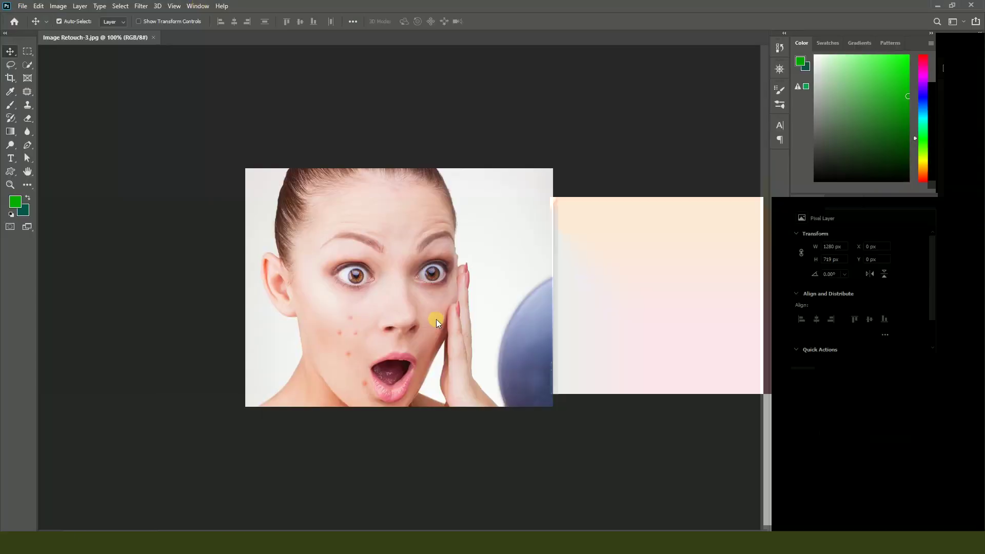
# Step: Duplicate the Image Retouch-3.jpg Background layer as Background copy
pyautogui.scroll(-3, 427, 303)
pyautogui.scroll(1, 426, 302)
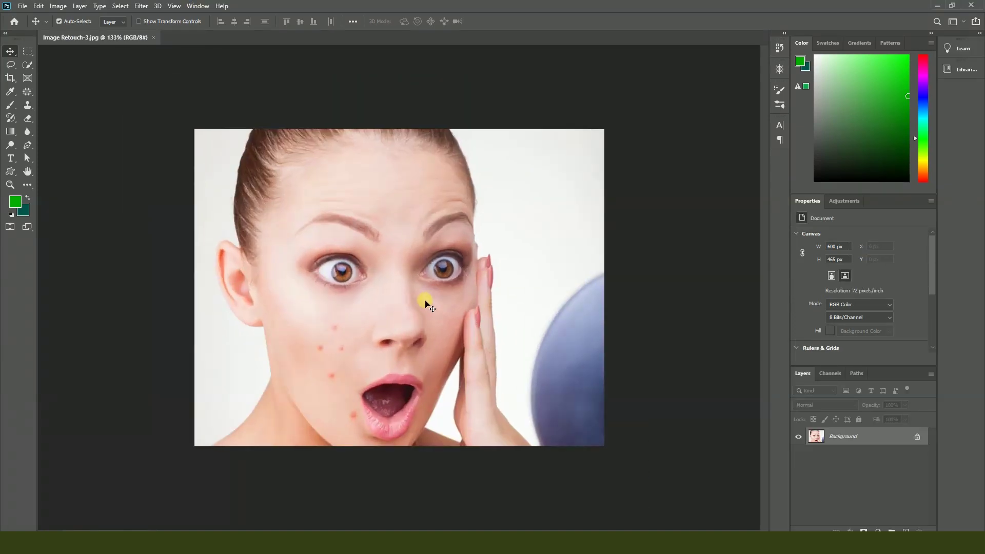
pyautogui.moveTo(880, 437); pyautogui.dragTo(906, 530)
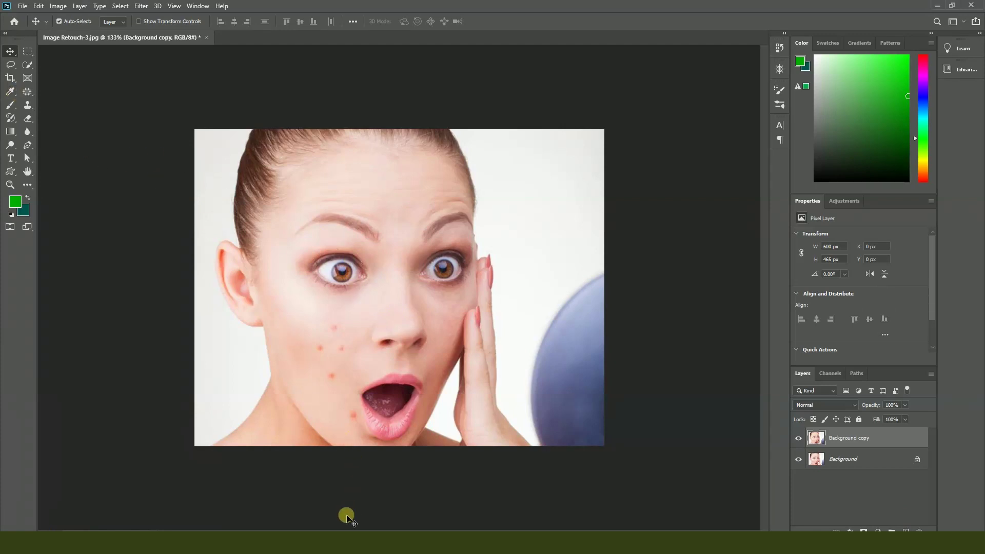
# Step: Select the Spot Healing Brush Tool from the healing tools group
pyautogui.press('j')
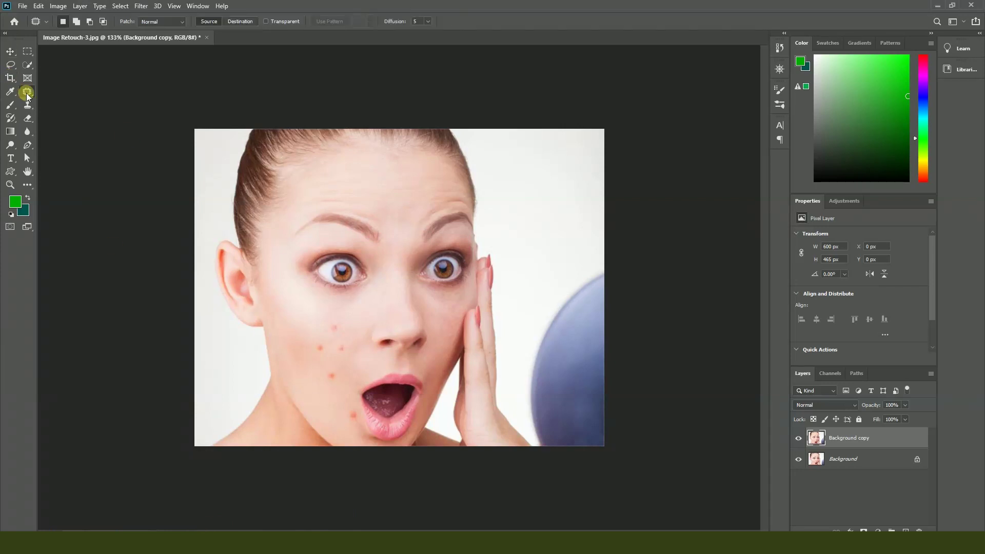
pyautogui.rightClick(27, 92)
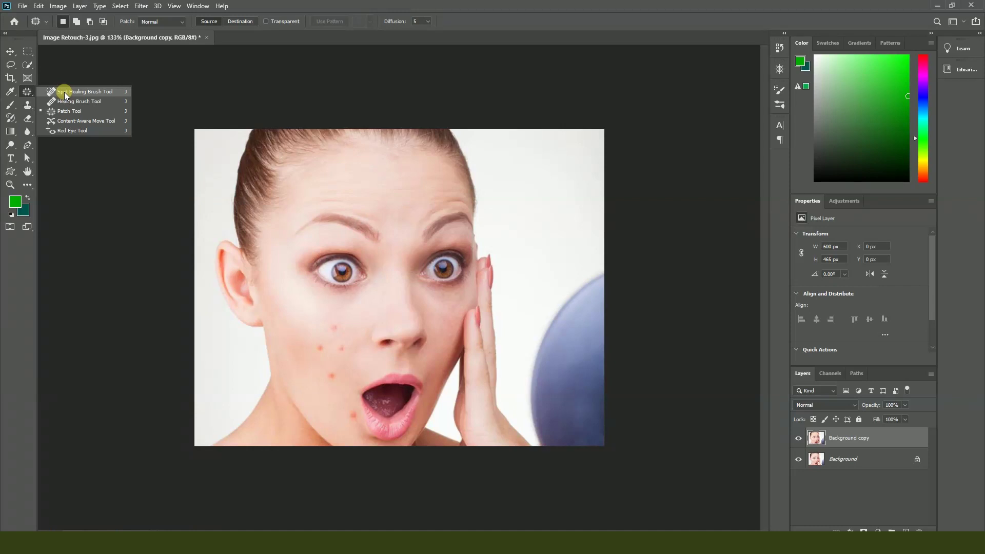
pyautogui.click(72, 94)
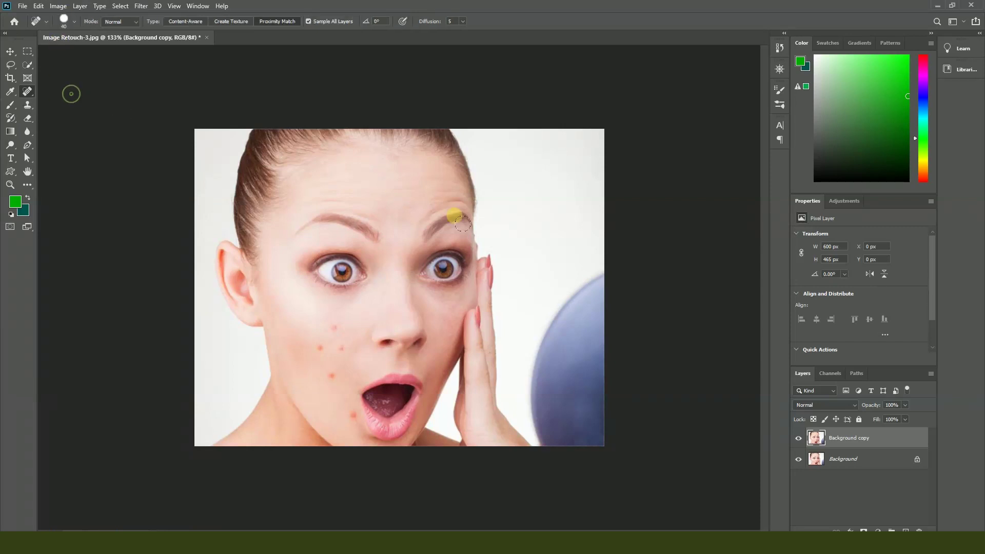
# Step: Zoom in and resize the Spot Healing Brush to 20 px, then return to the 6th Class folder
pyautogui.scroll(3, 462, 223)
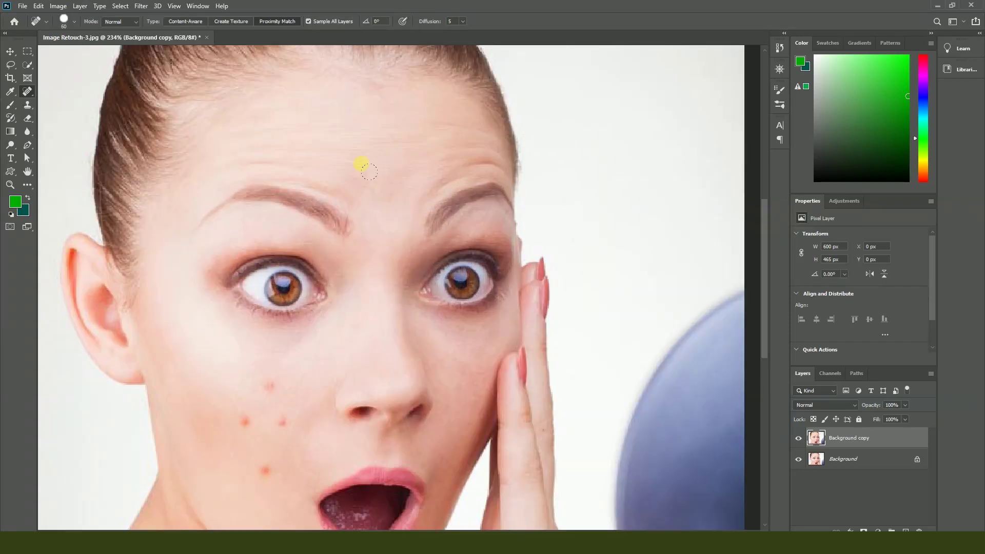
pyautogui.press('[')
pyautogui.press('[')
pyautogui.press('[')
pyautogui.click(74, 21)
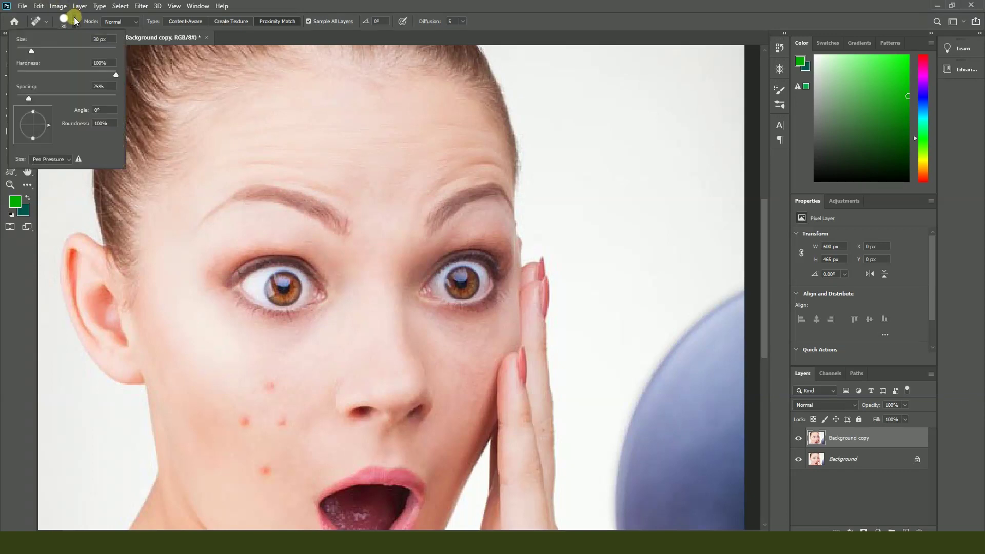
pyautogui.click(74, 21)
pyautogui.press('[')
pyautogui.press('[')
pyautogui.press('[')
pyautogui.press(']')
pyautogui.press('[')
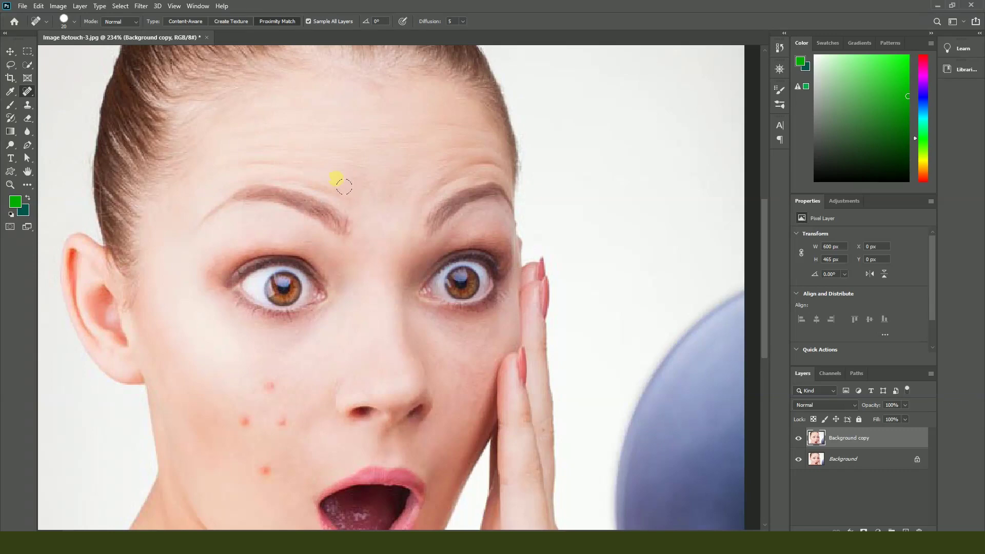
pyautogui.scroll(2, 246, 403)
pyautogui.scroll(2, 402, 263)
pyautogui.scroll(-5, 380, 292)
pyautogui.scroll(1, 325, 412)
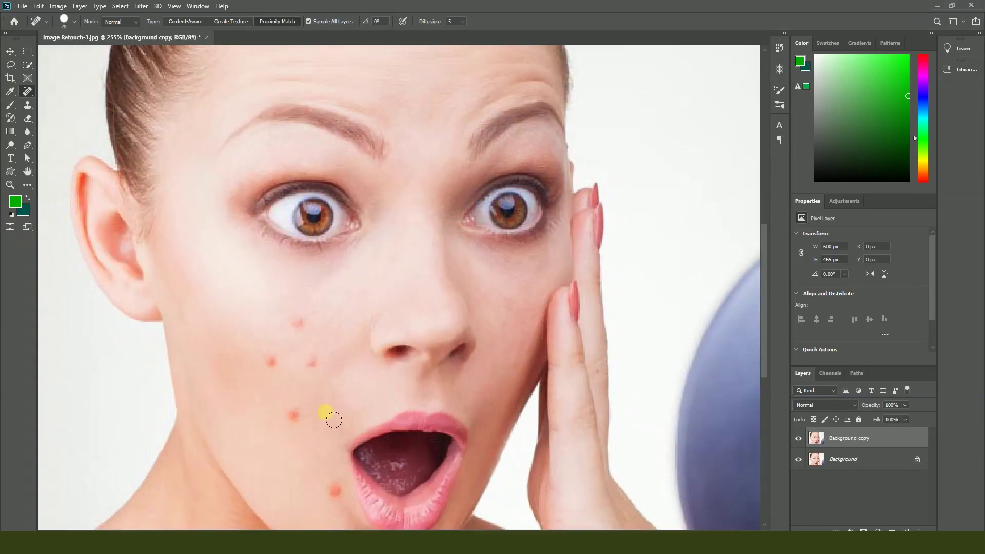
pyautogui.scroll(-1, 307, 385)
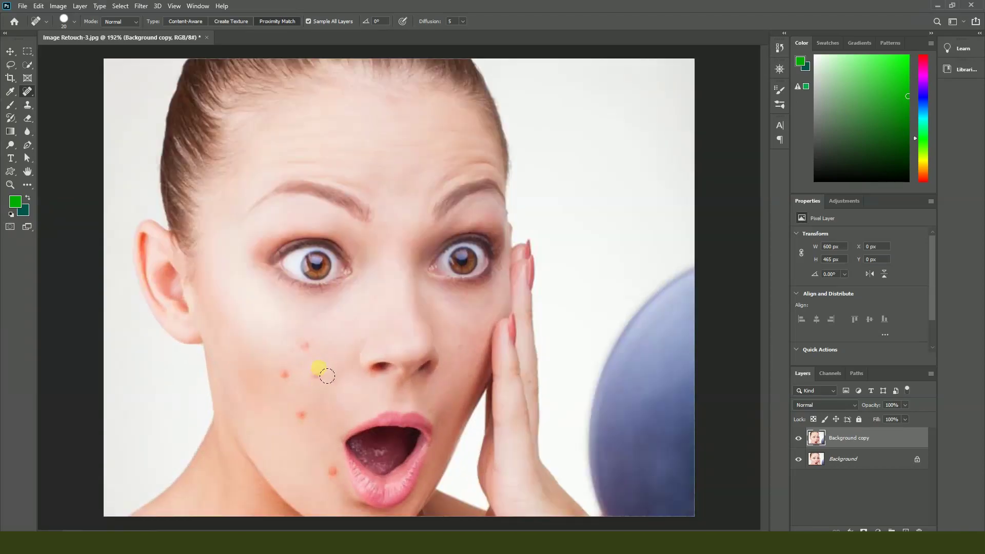
pyautogui.click(473, 528)
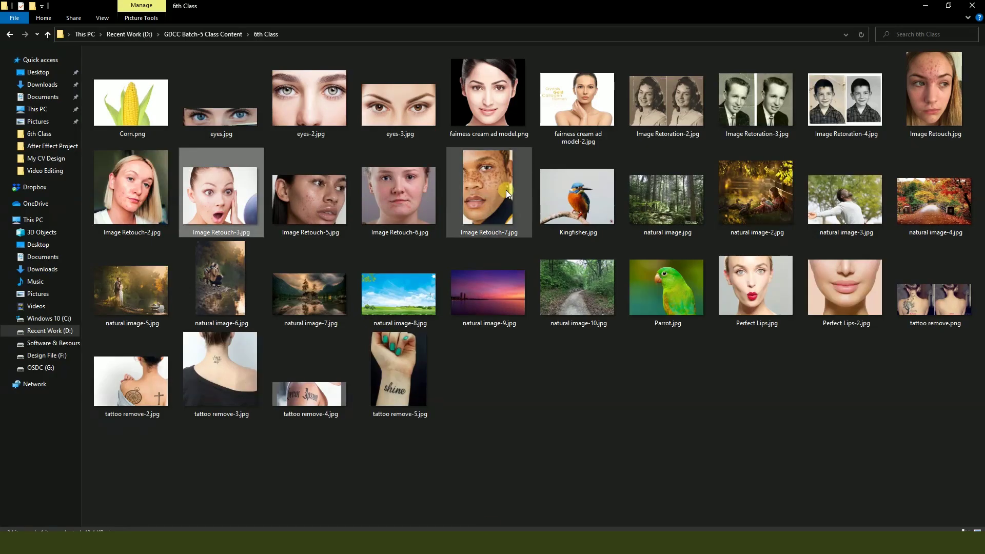
# Step: Preview Image Retouch-7.jpg, then drag it into Photoshop as a second document
pyautogui.doubleClick(506, 193)
pyautogui.scroll(2, 510, 215)
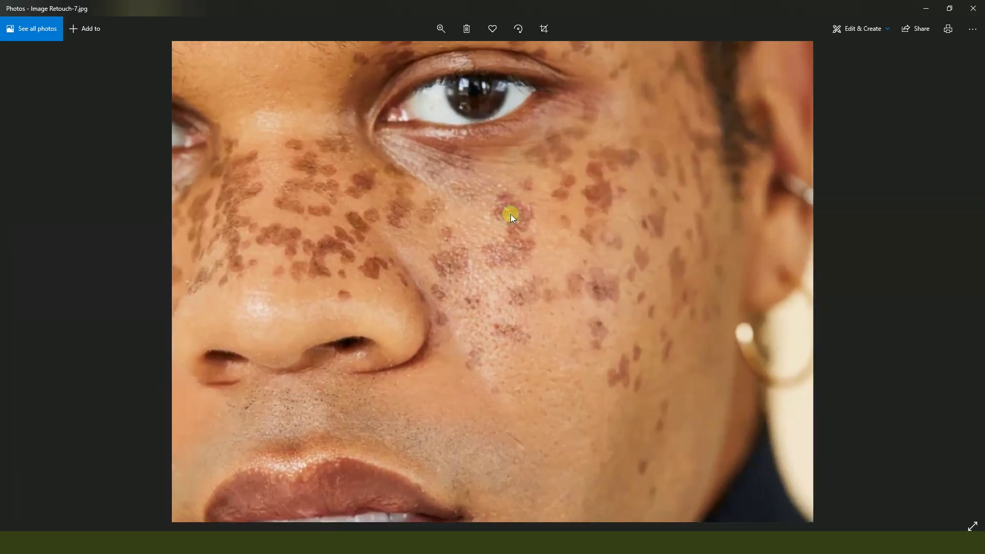
pyautogui.scroll(-2, 343, 229)
pyautogui.click(973, 8)
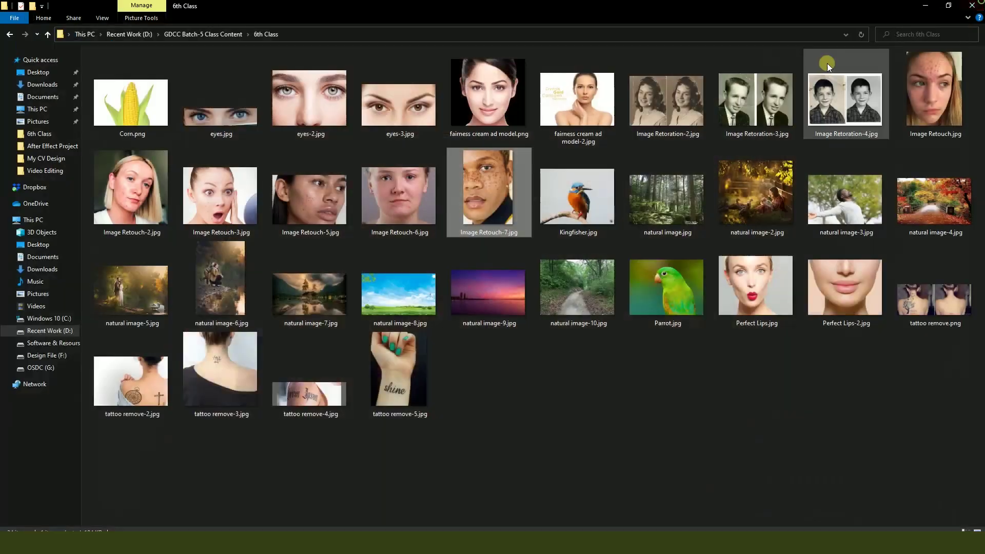
pyautogui.moveTo(506, 189)
pyautogui.mouseDown()
pyautogui.moveTo(241, 517)
pyautogui.moveTo(300, 10)
pyautogui.moveTo(203, 10)
pyautogui.mouseUp()
pyautogui.scroll(3, 354, 239)
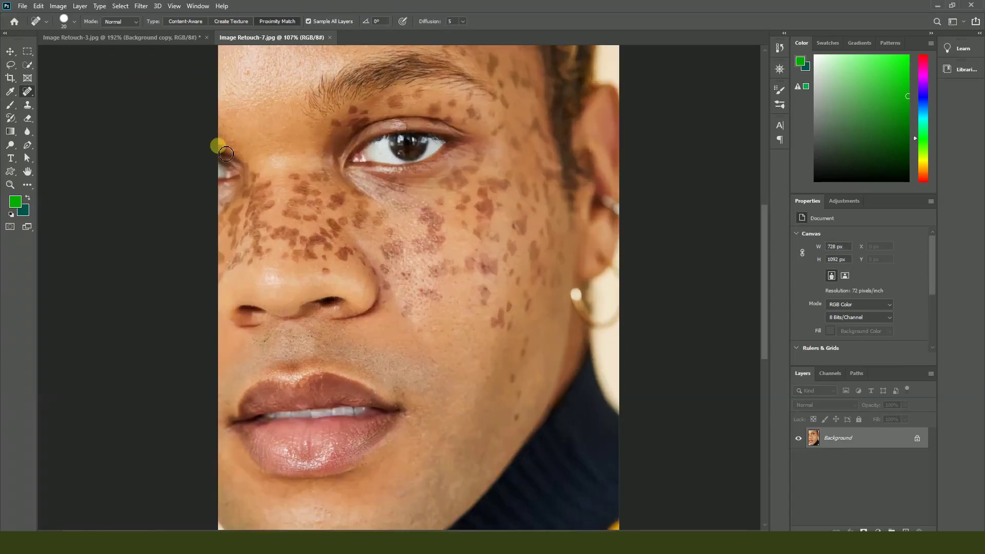
# Step: Enlarge the healing brush to 35 then 40 px while switching between Retouch-3 and Retouch-7
pyautogui.click(132, 37)
pyautogui.scroll(3, 312, 268)
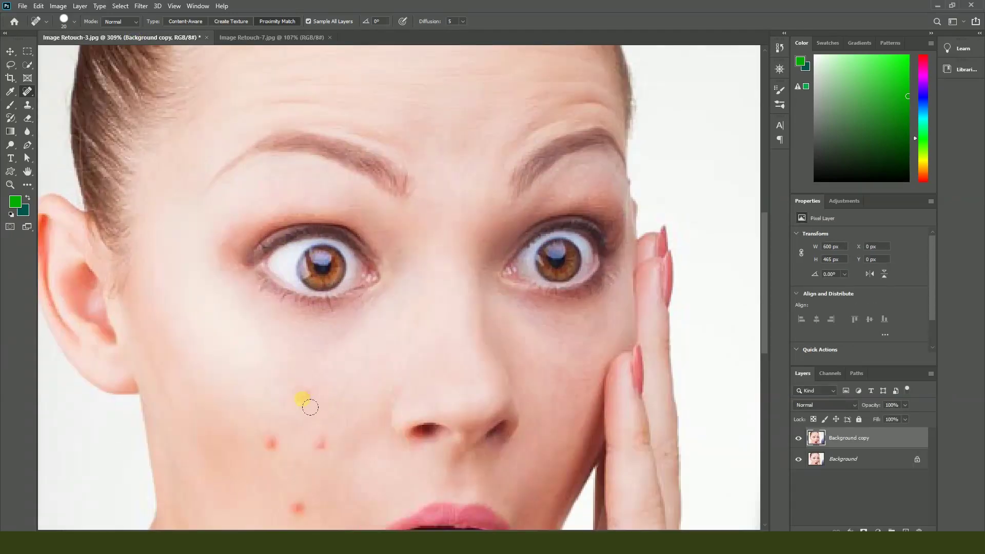
pyautogui.press(']')
pyautogui.press(']')
pyautogui.press(']')
pyautogui.press(']')
pyautogui.click(275, 38)
pyautogui.press(']')
pyautogui.press(']')
pyautogui.press(']')
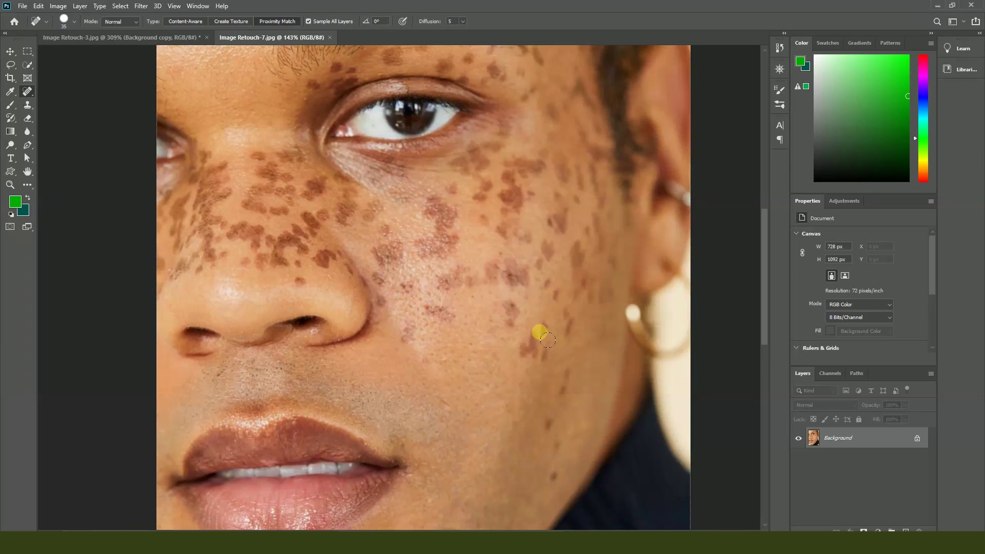
# Step: Return to the Image Retouch-3 portrait and zoom around the cheek and chin pimples
pyautogui.click(154, 38)
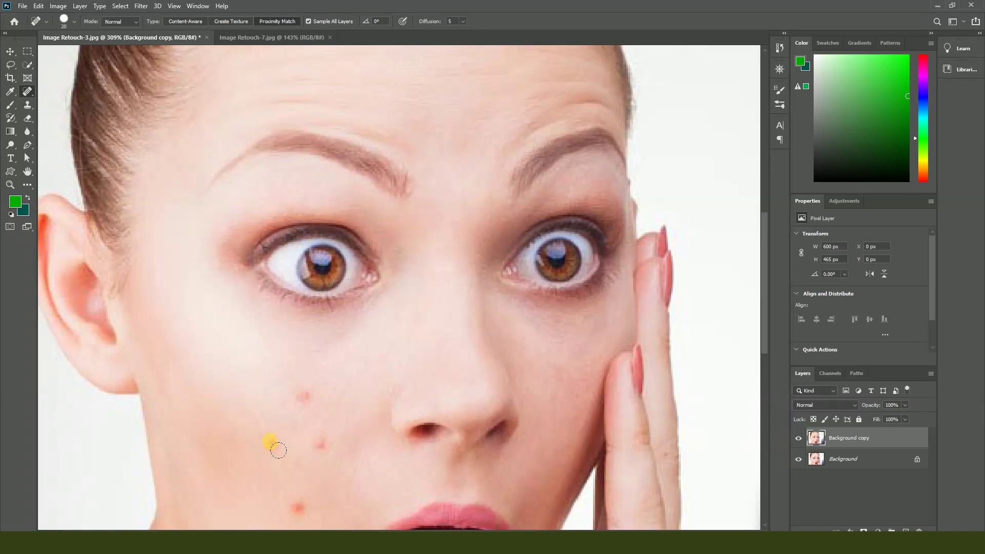
pyautogui.scroll(-2, 279, 451)
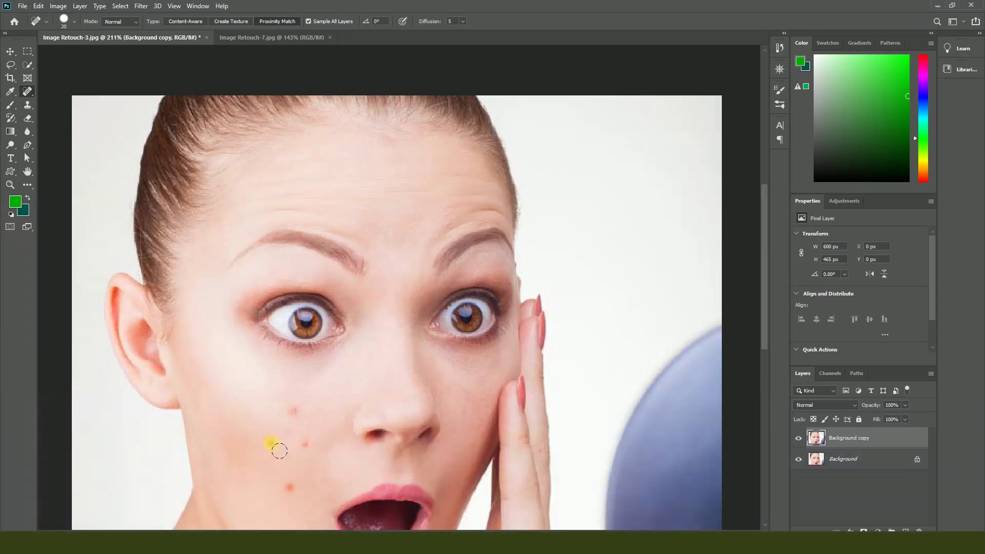
pyautogui.scroll(5, 277, 448)
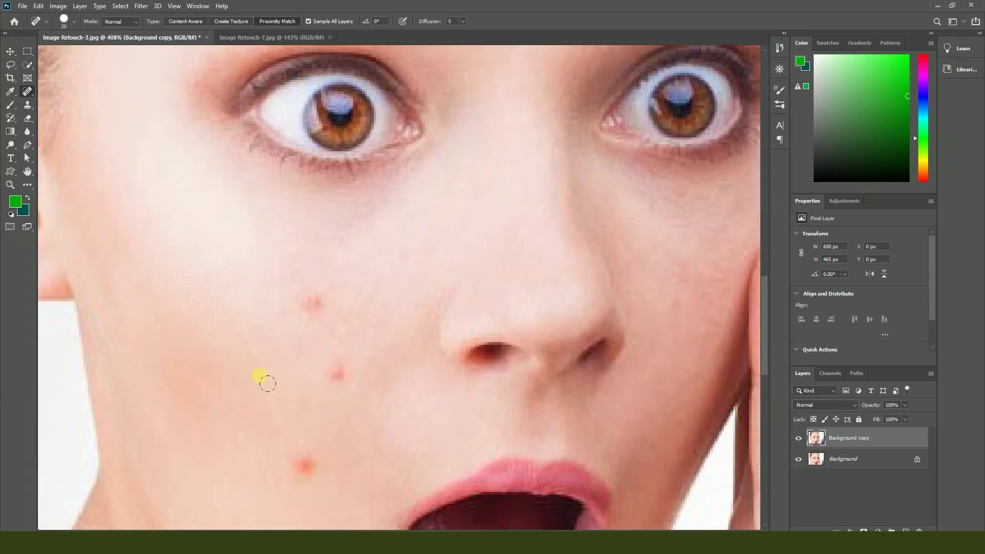
pyautogui.scroll(-3, 266, 383)
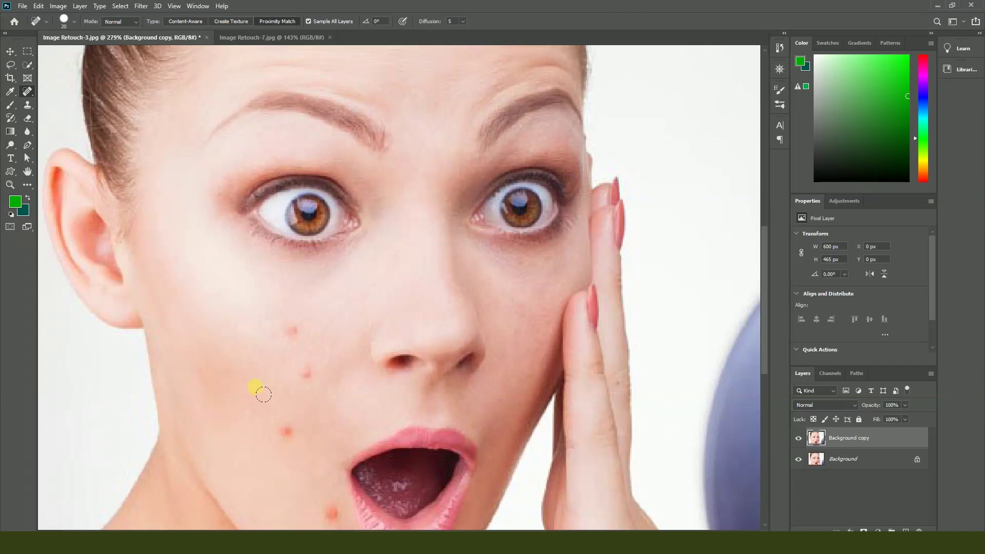
pyautogui.scroll(-2, 263, 394)
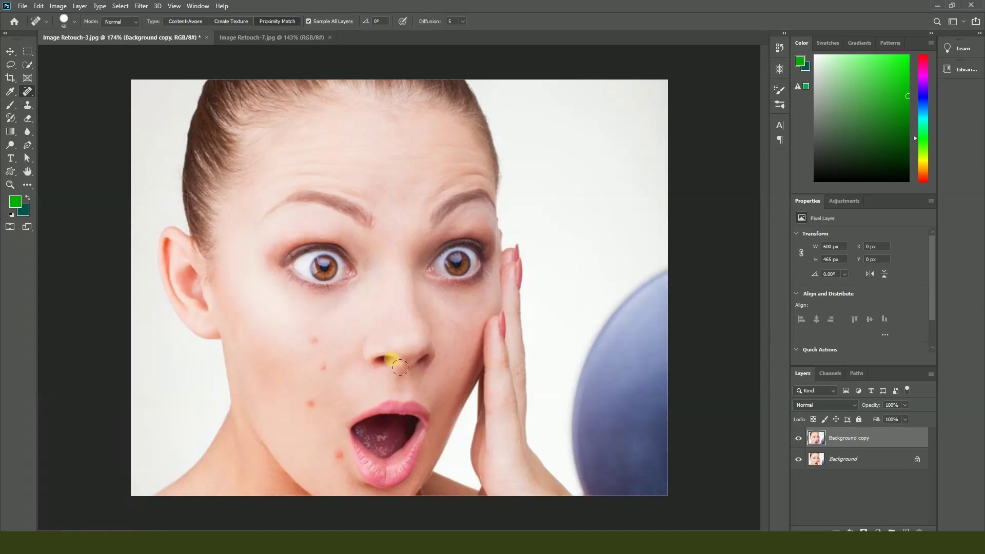
pyautogui.press(']')
pyautogui.press(']')
pyautogui.press(']')
pyautogui.press(']')
pyautogui.press(']')
pyautogui.press(']')
pyautogui.click(399, 340)
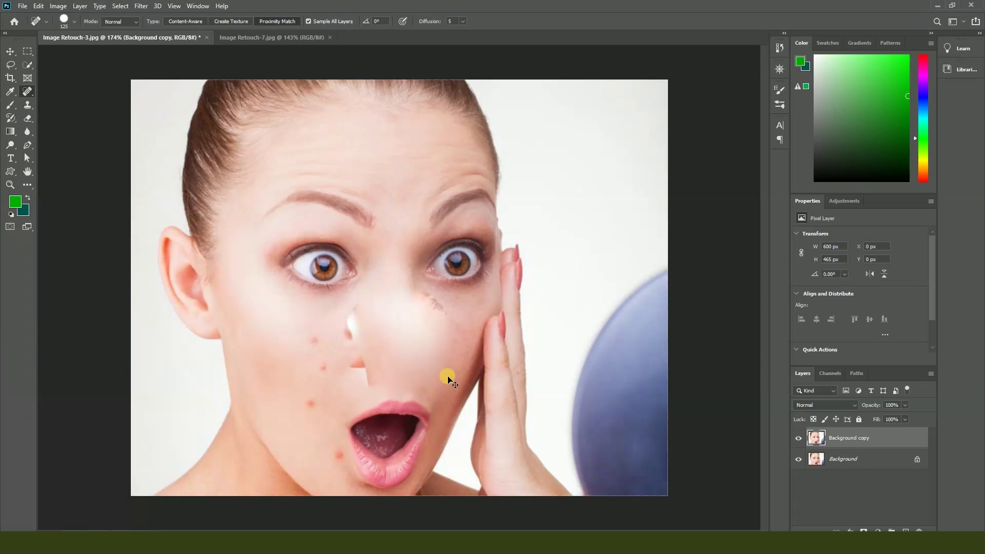
pyautogui.hotkey('ctrl', 'z')
pyautogui.click(314, 372)
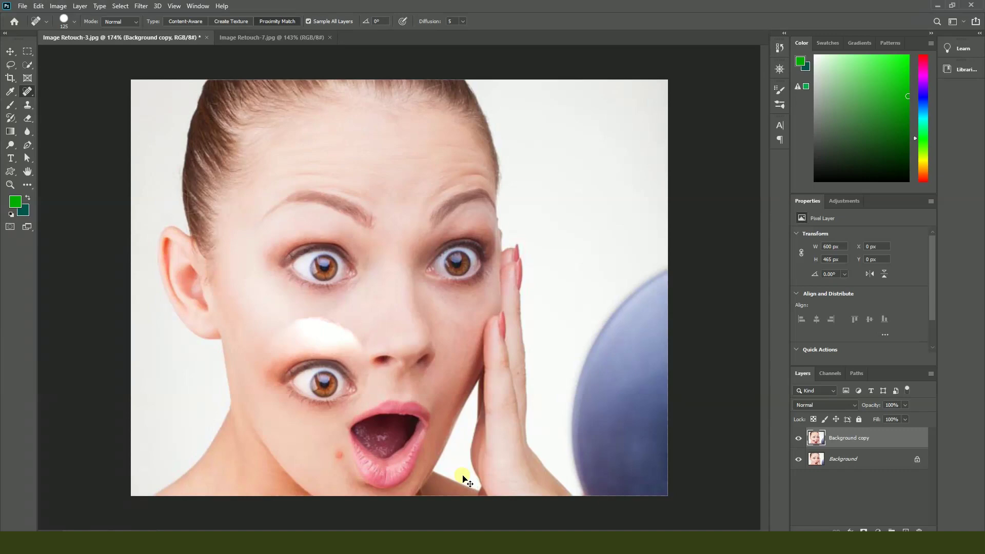
pyautogui.hotkey('ctrl', 'z')
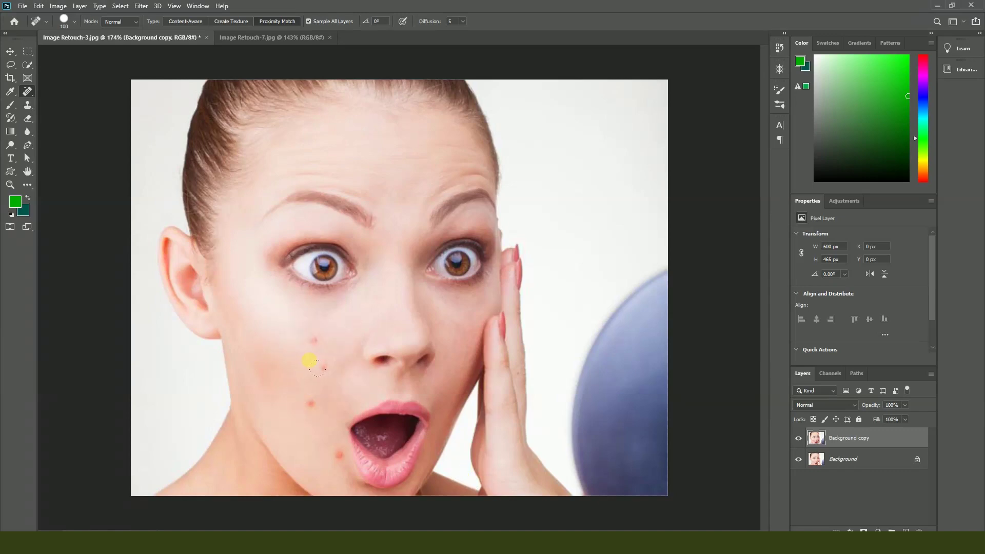
pyautogui.scroll(5, 312, 338)
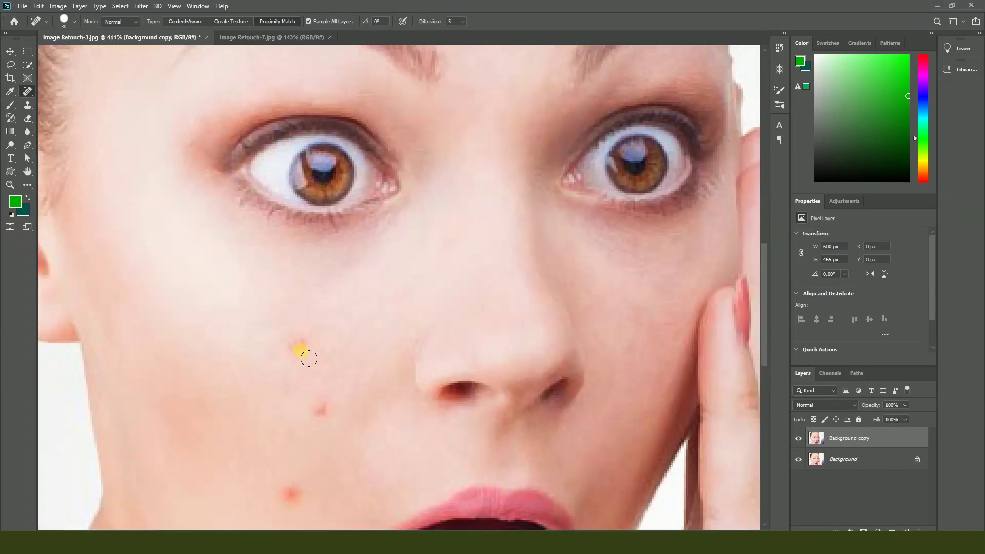
pyautogui.scroll(-2, 309, 358)
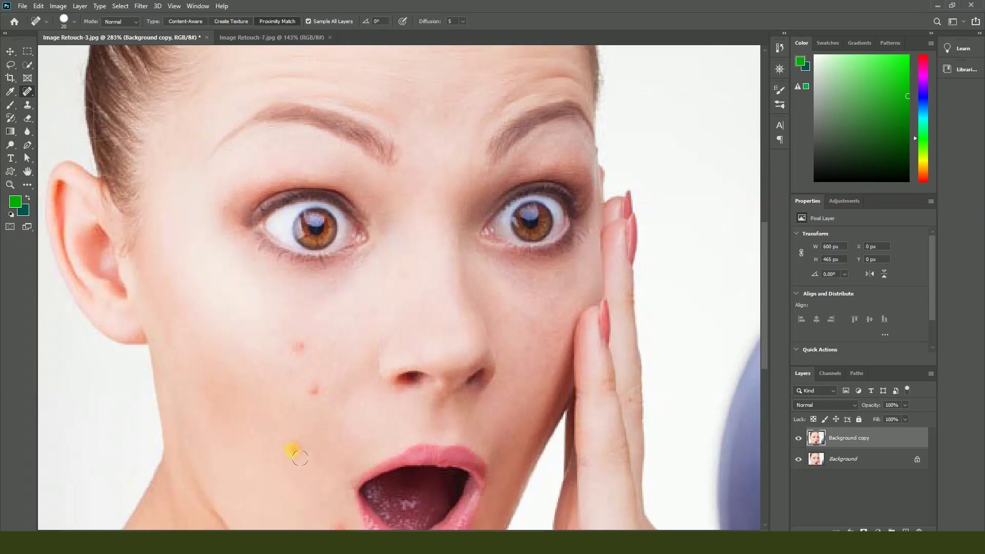
pyautogui.click(321, 410)
pyautogui.scroll(-5, 307, 354)
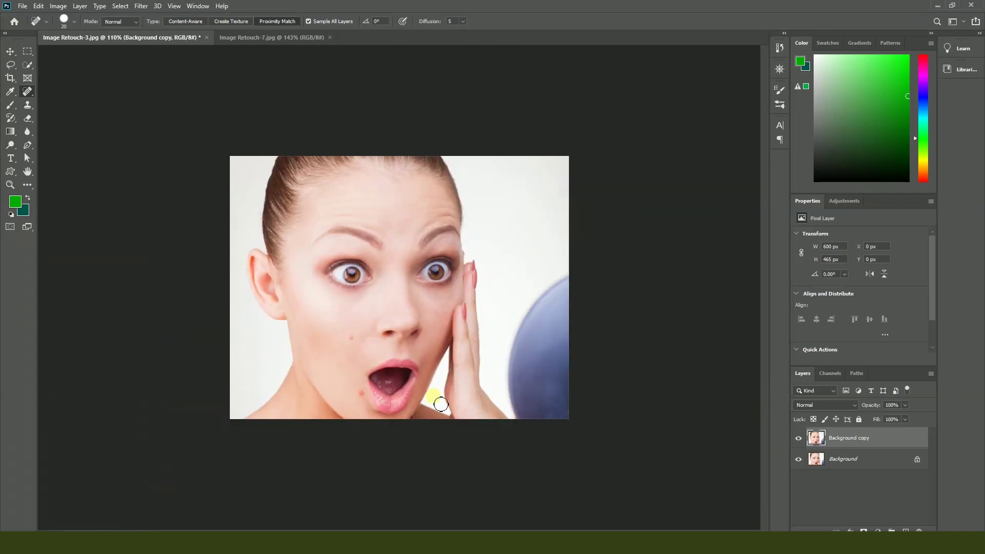
pyautogui.scroll(2, 441, 404)
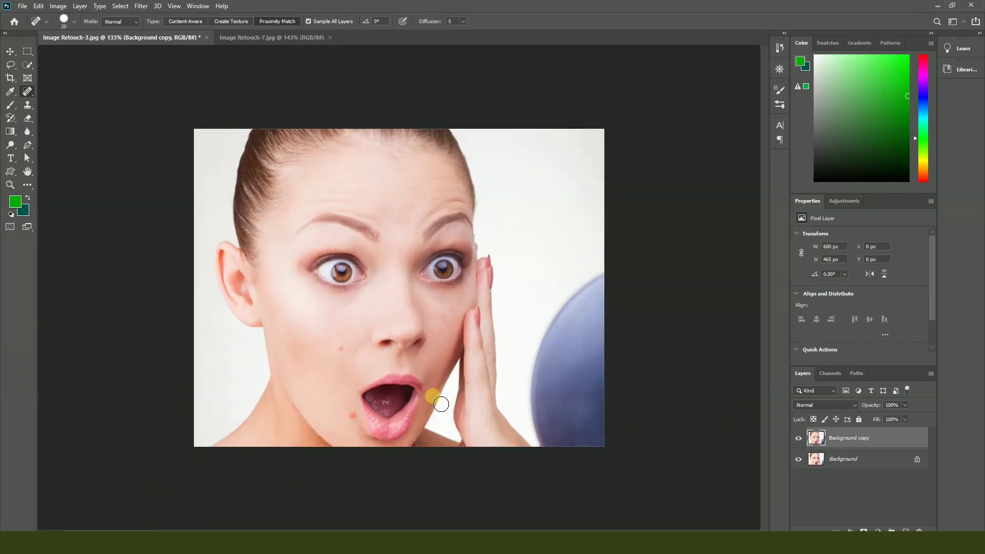
pyautogui.rightClick(27, 92)
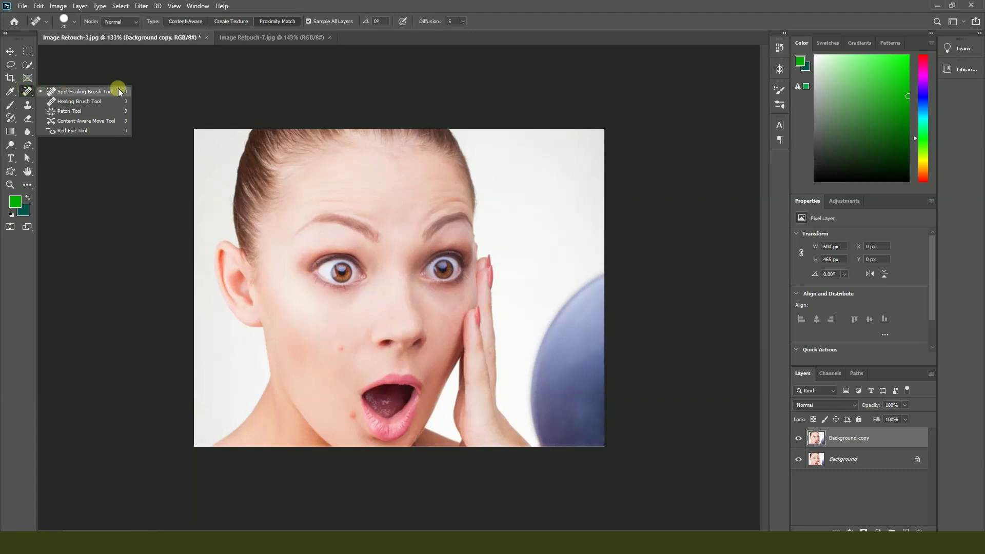
# Step: Heal freckles on the lower cheek and along the jaw of the Image Retouch-7 portrait
pyautogui.click(272, 37)
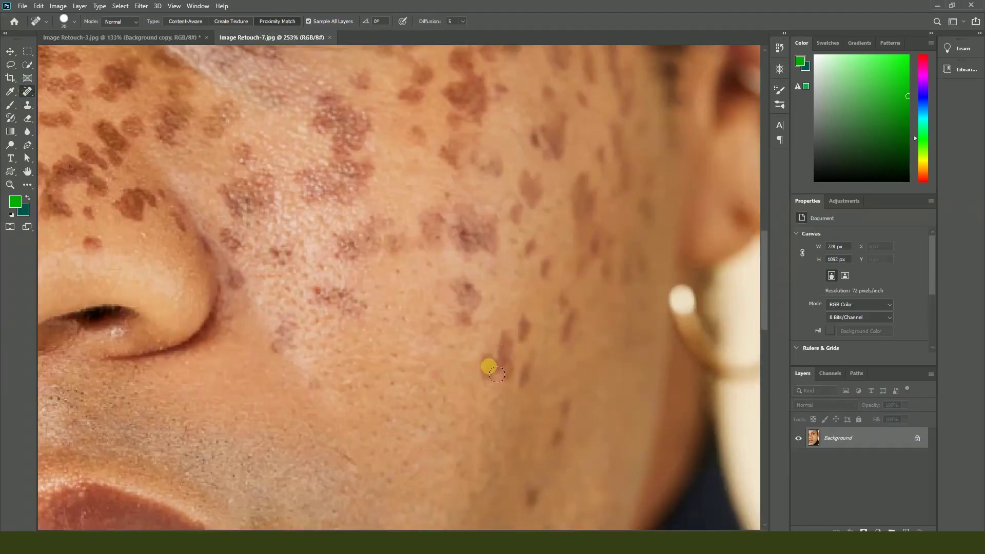
pyautogui.click(466, 293)
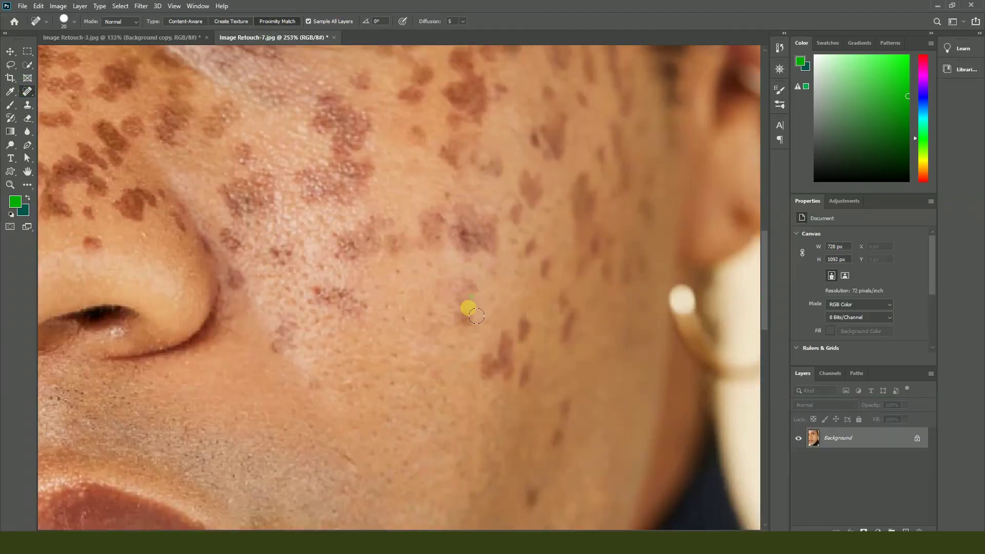
pyautogui.press(']')
pyautogui.click(468, 297)
pyautogui.scroll(-3, 454, 349)
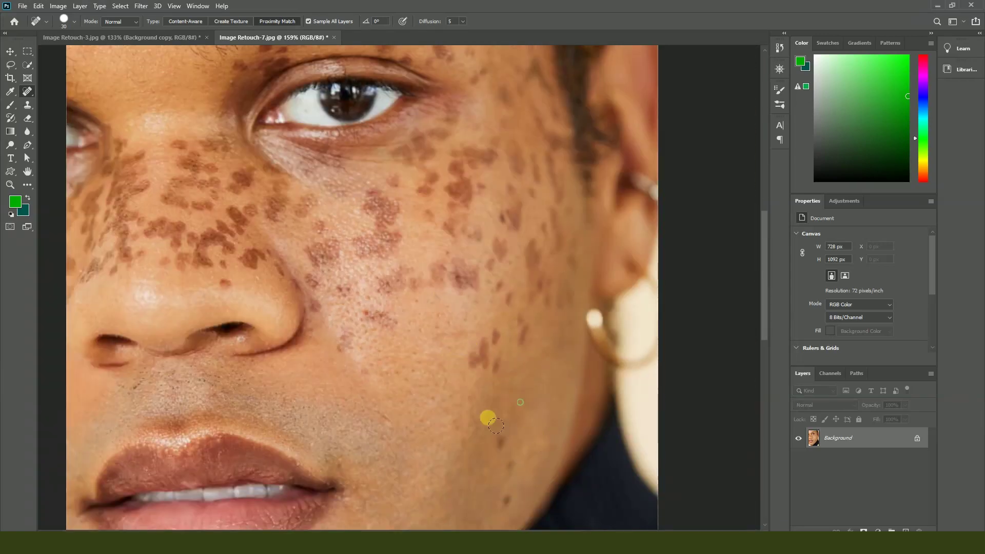
pyautogui.scroll(-2, 485, 415)
pyautogui.scroll(2, 445, 377)
pyautogui.click(439, 420)
pyautogui.scroll(-2, 413, 418)
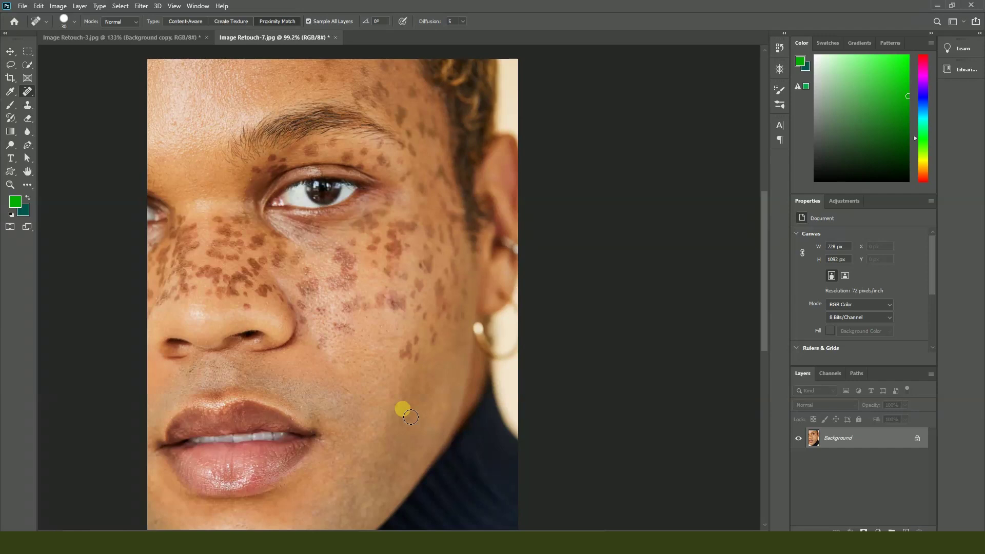
pyautogui.moveTo(372, 403); pyautogui.dragTo(394, 398)
pyautogui.moveTo(374, 462); pyautogui.dragTo(368, 502)
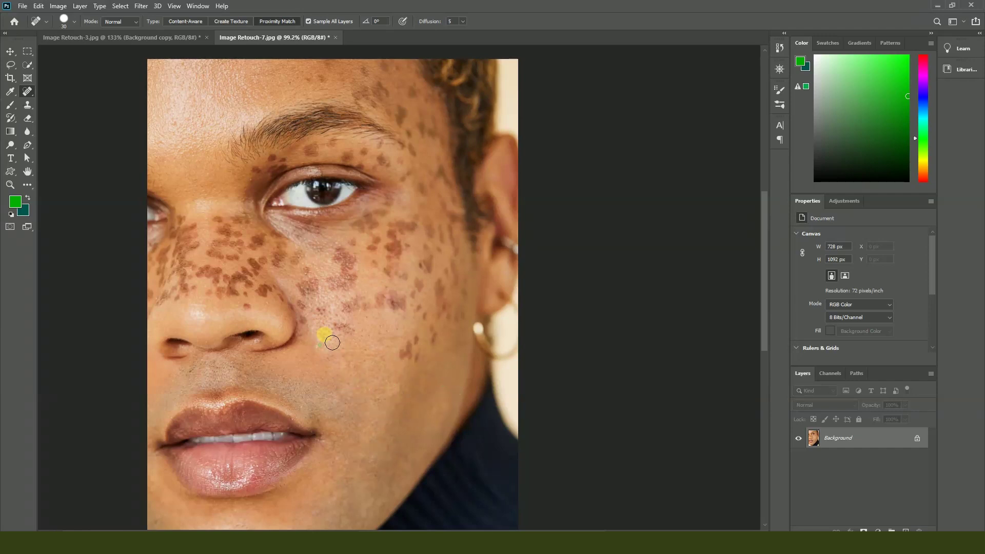
# Step: Heal the remaining dark freckles higher on the cheek, resizing the brush between spots
pyautogui.press(']')
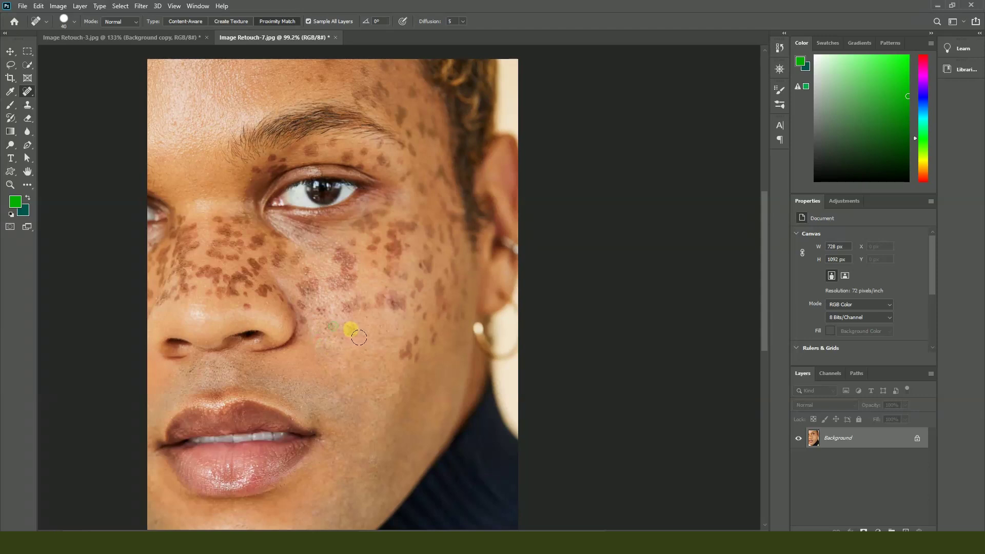
pyautogui.click(404, 356)
pyautogui.press('[')
pyautogui.click(418, 309)
pyautogui.click(430, 322)
pyautogui.press('[')
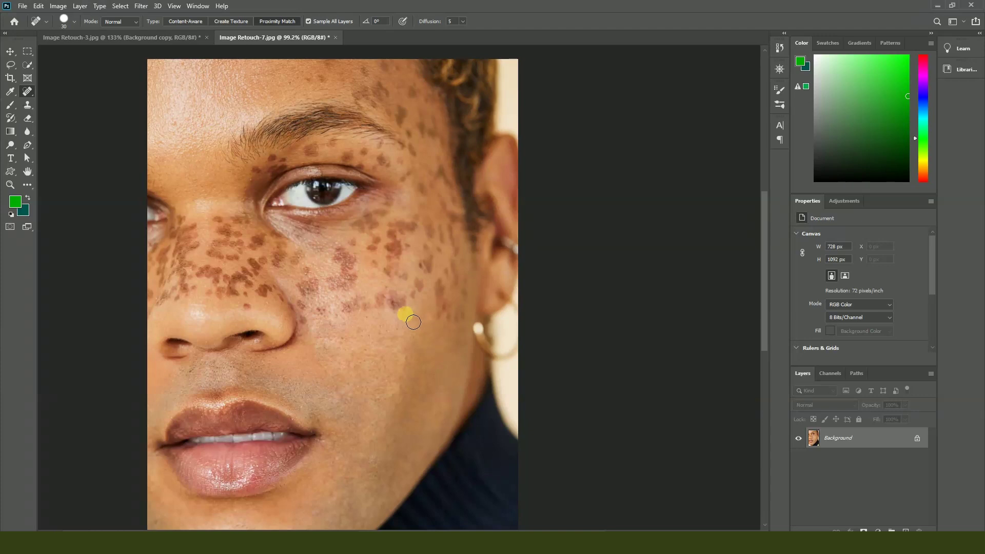
pyautogui.click(388, 310)
pyautogui.click(406, 308)
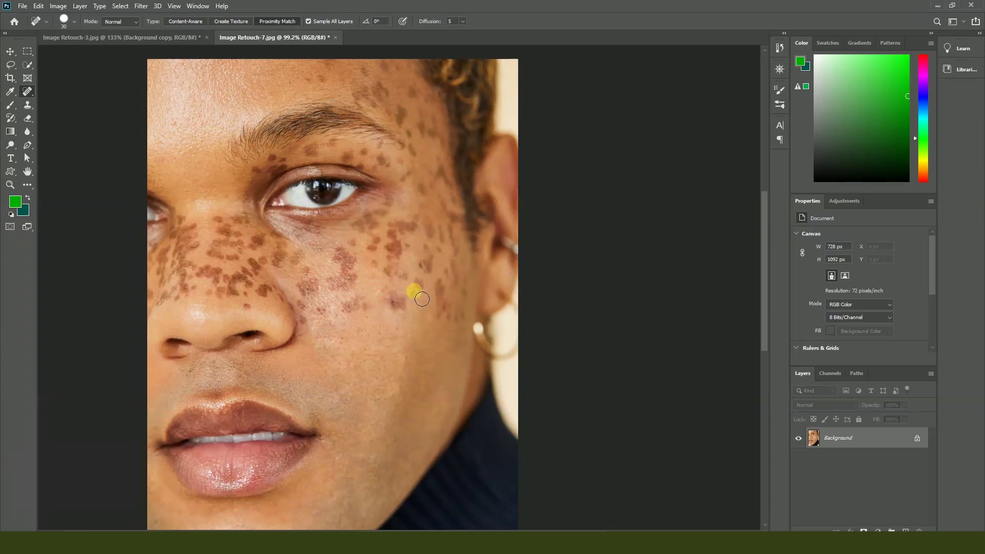
pyautogui.click(427, 296)
pyautogui.click(396, 301)
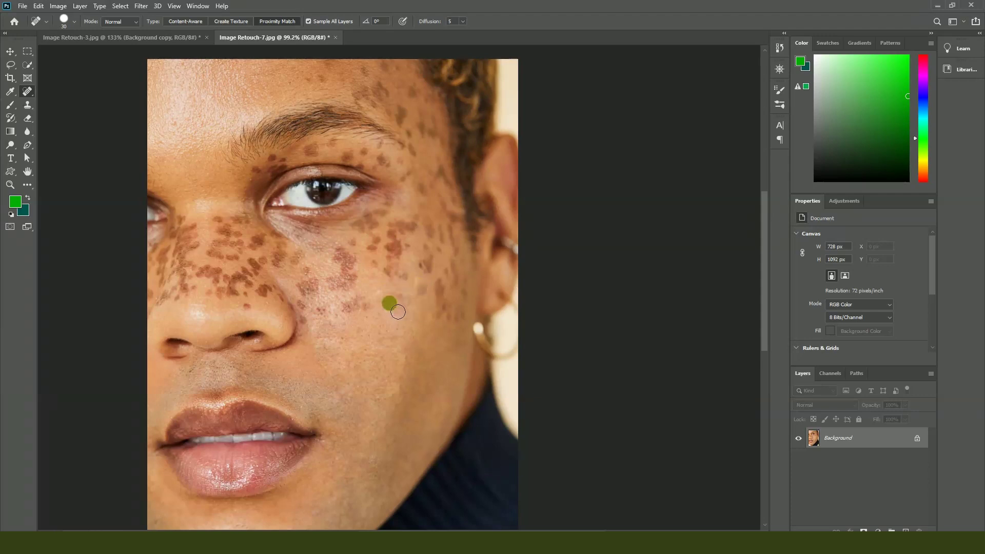
pyautogui.click(416, 291)
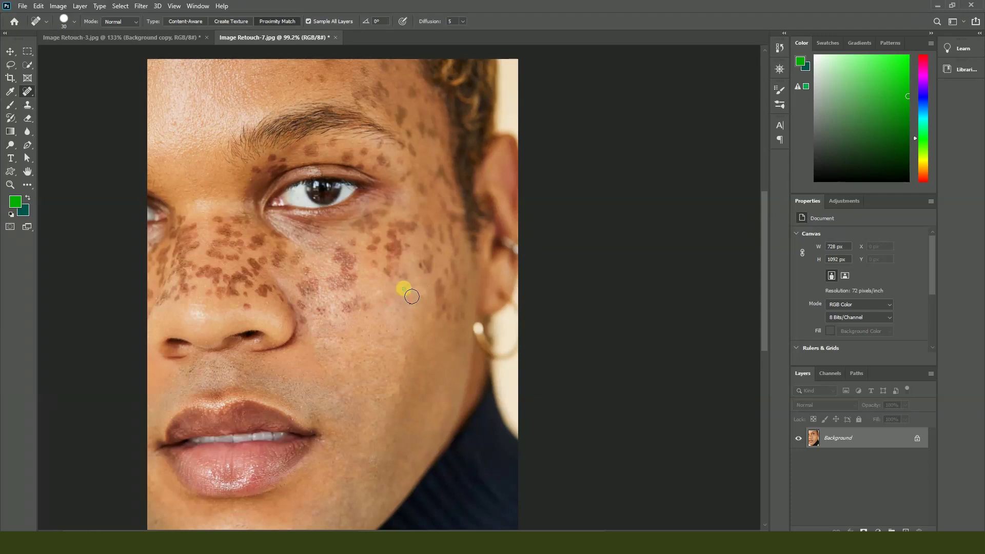
pyautogui.scroll(-5, 366, 408)
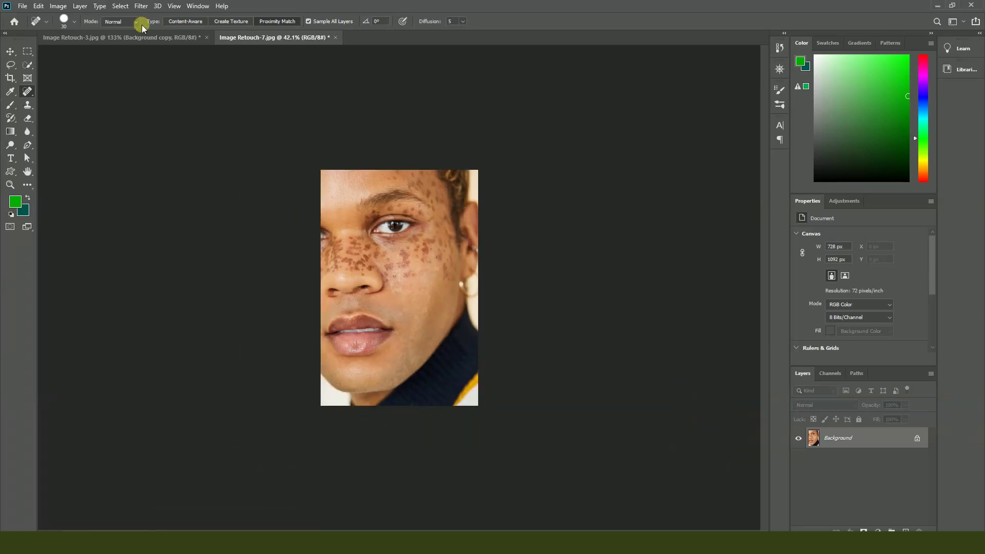
# Step: After a brief look at Image Retouch-3, heal a freckle beside the man's nose with a smaller brush
pyautogui.click(149, 37)
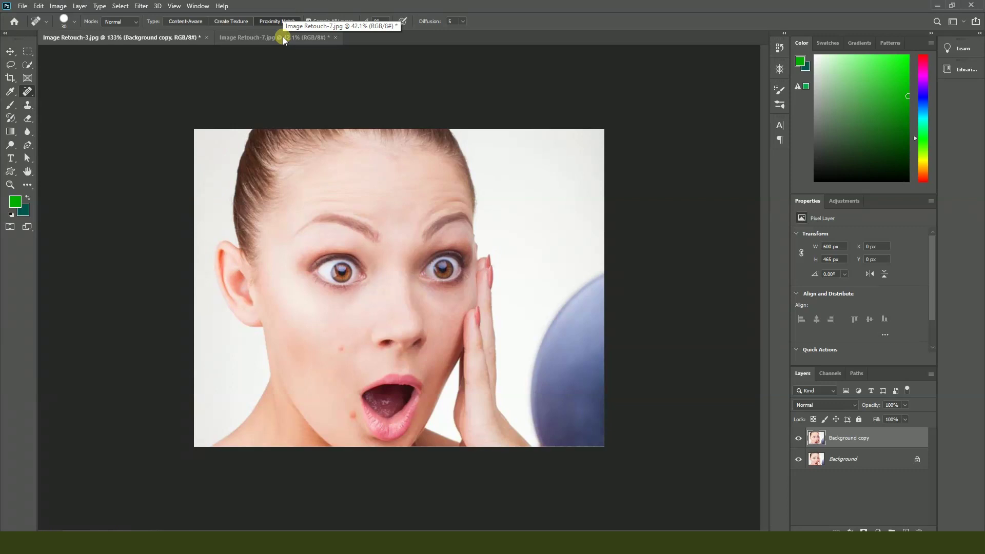
pyautogui.rightClick(27, 92)
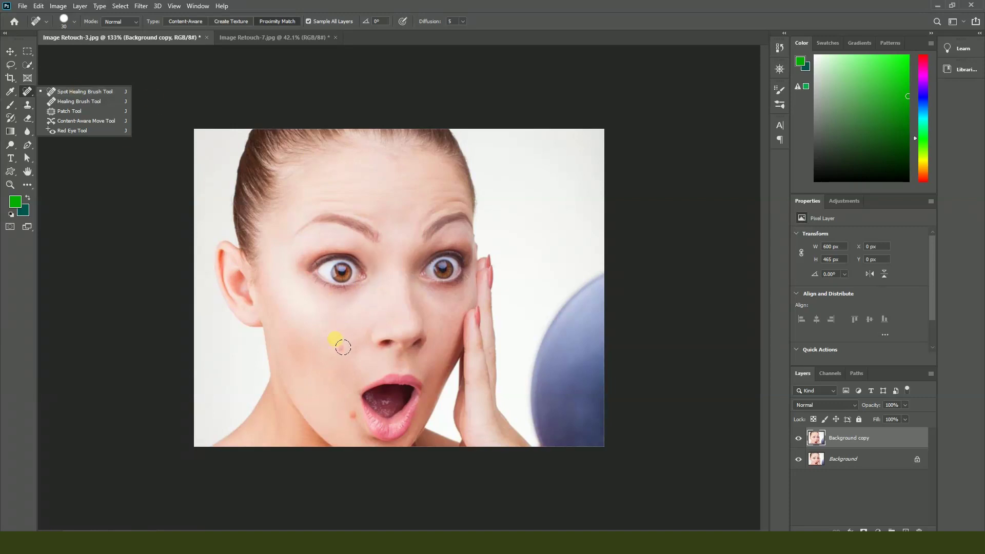
pyautogui.click(253, 37)
pyautogui.scroll(5, 392, 257)
pyautogui.press('[')
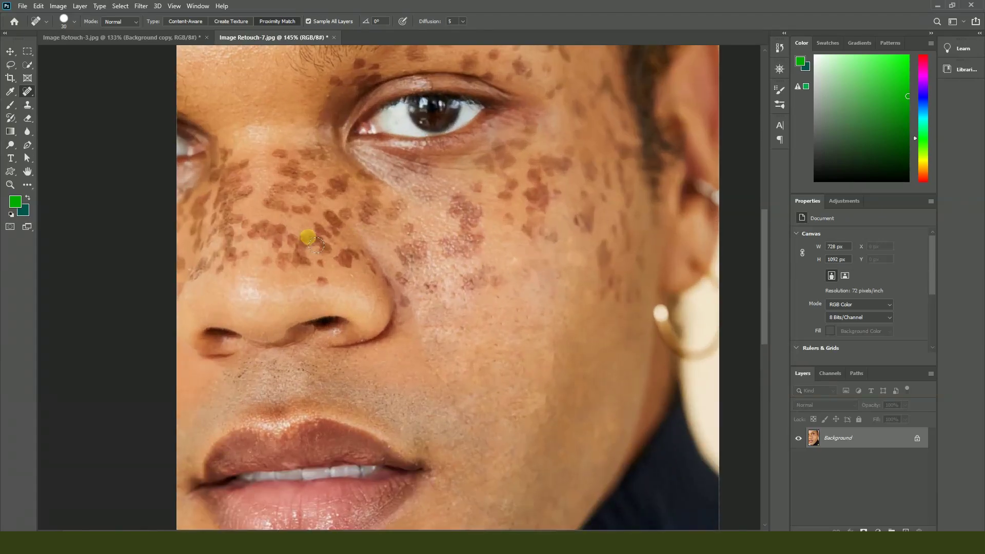
pyautogui.click(316, 246)
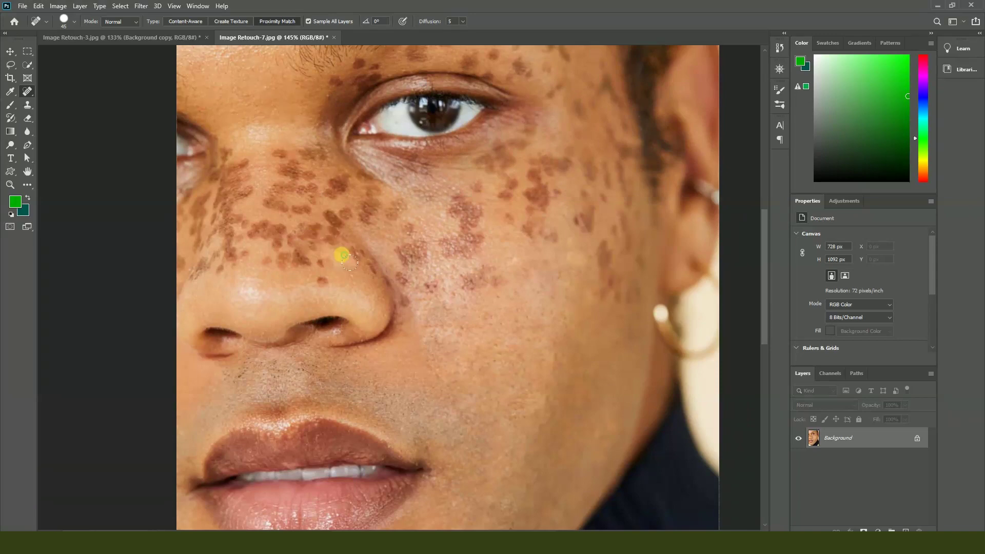
# Step: Heal another freckle on the man's nose, then zoom in on the woman's portrait
pyautogui.click(287, 242)
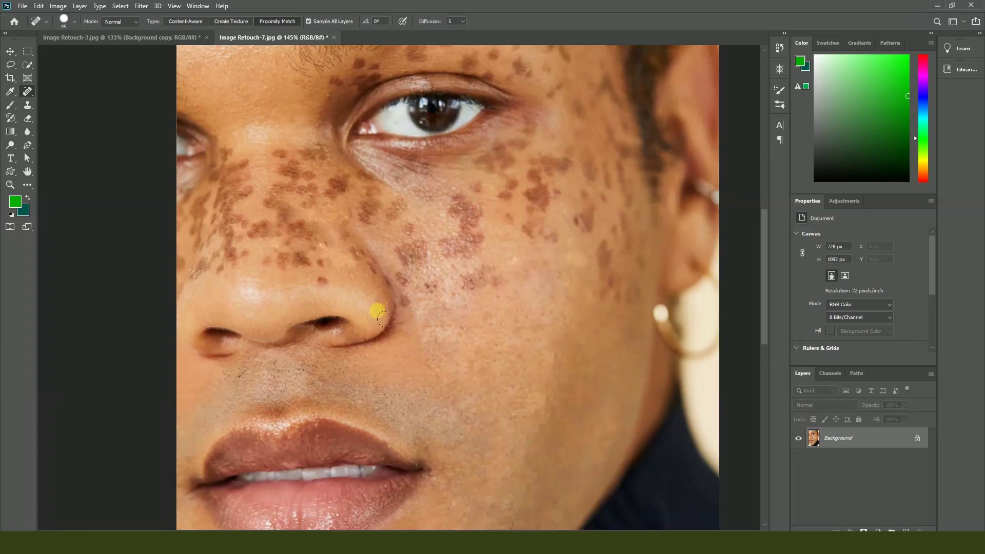
pyautogui.scroll(-5, 379, 316)
pyautogui.click(177, 39)
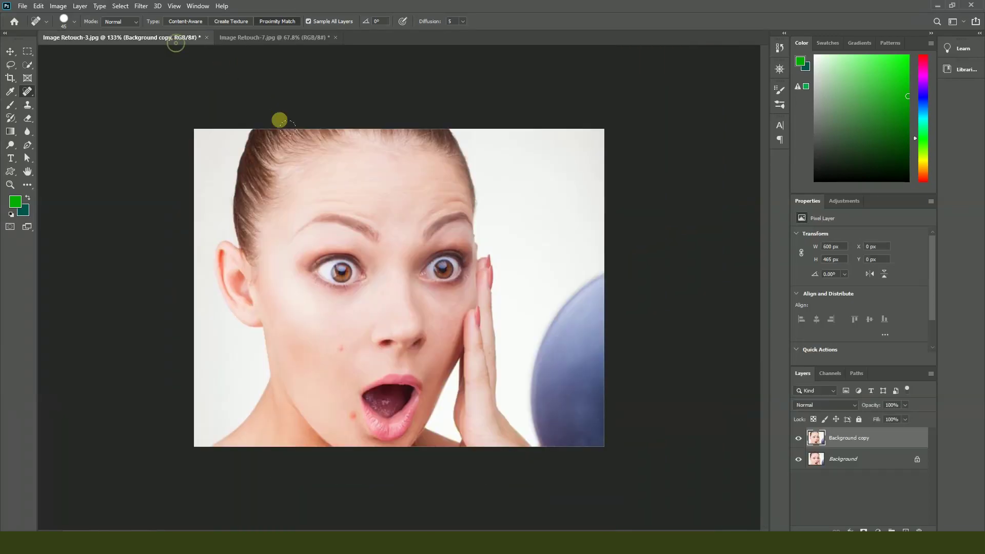
pyautogui.hotkey('ctrl', '+')
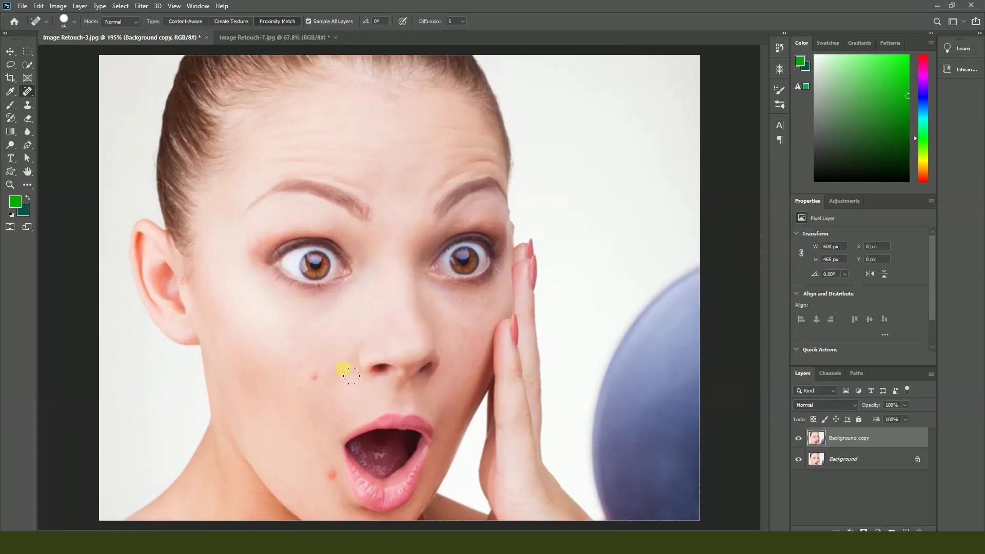
# Step: Zoom around the freckled portrait, then settle back on Image Retouch-3.jpg
pyautogui.click(265, 39)
pyautogui.scroll(4, 354, 259)
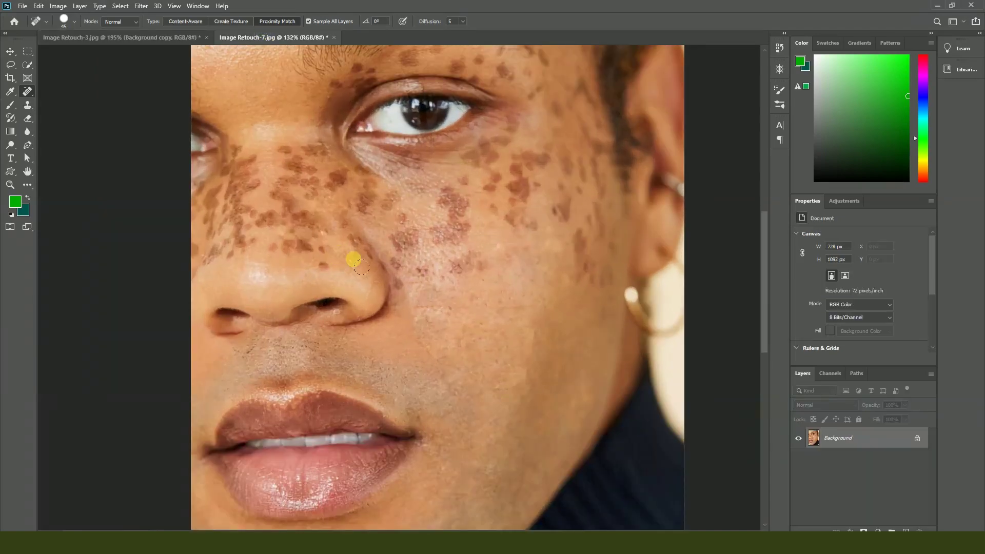
pyautogui.scroll(-3, 371, 210)
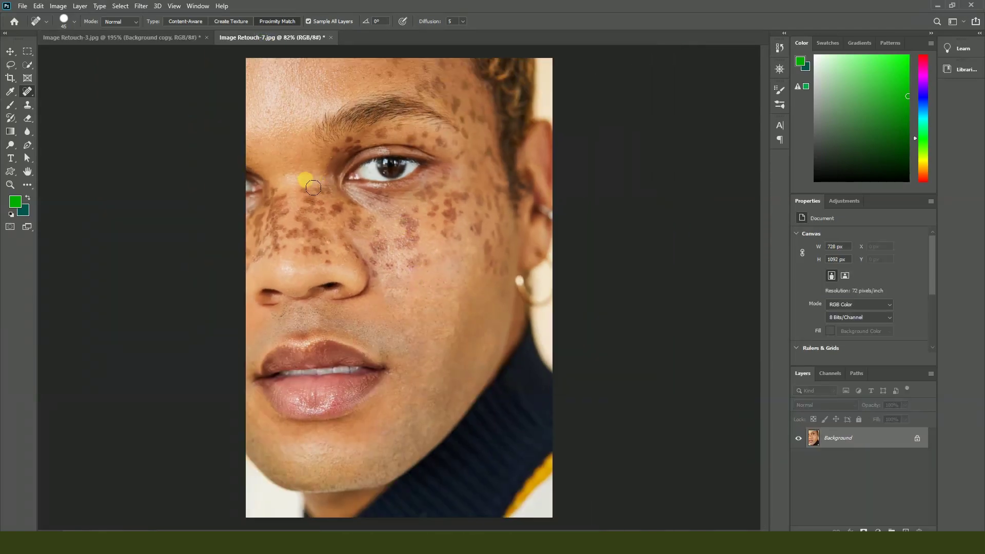
pyautogui.scroll(2, 314, 186)
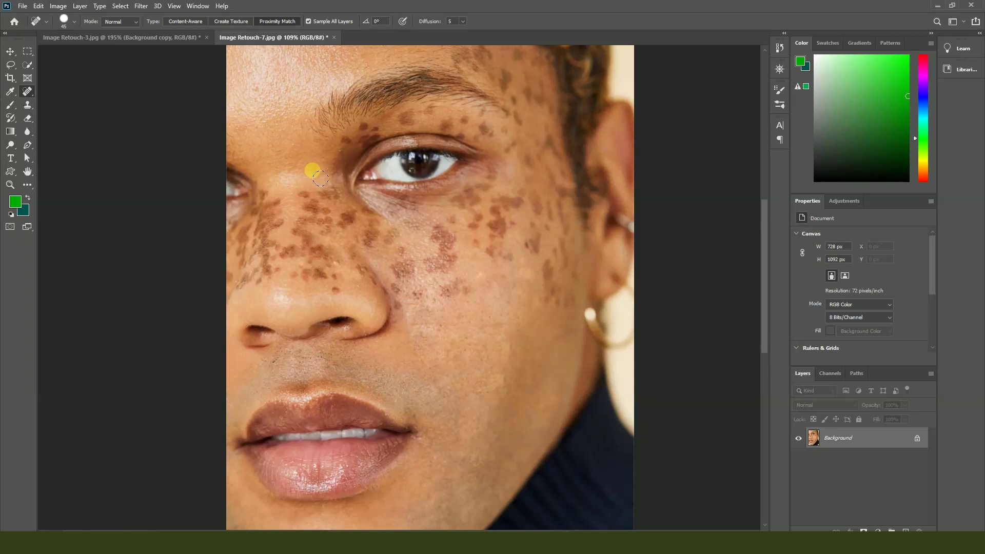
pyautogui.scroll(-3, 356, 290)
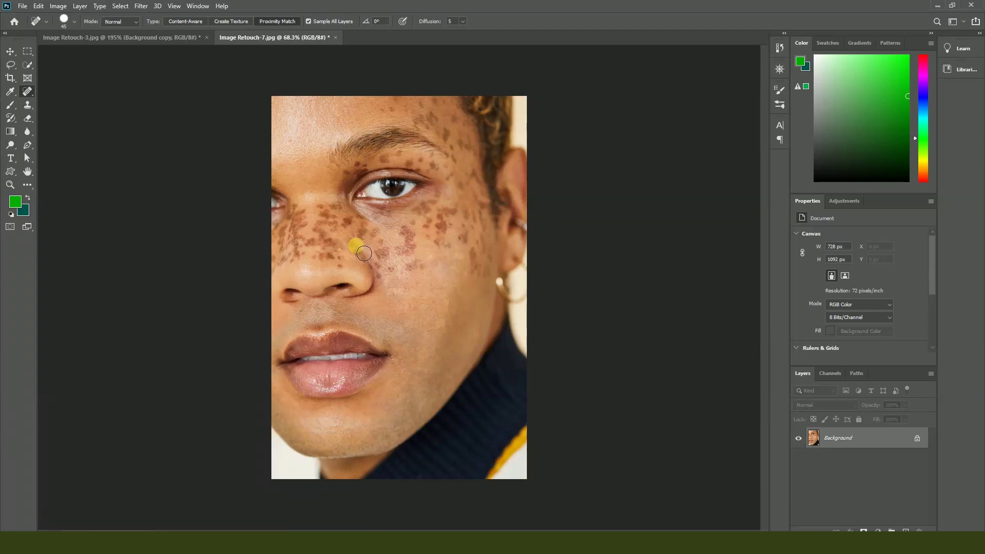
pyautogui.scroll(3, 364, 253)
pyautogui.click(172, 38)
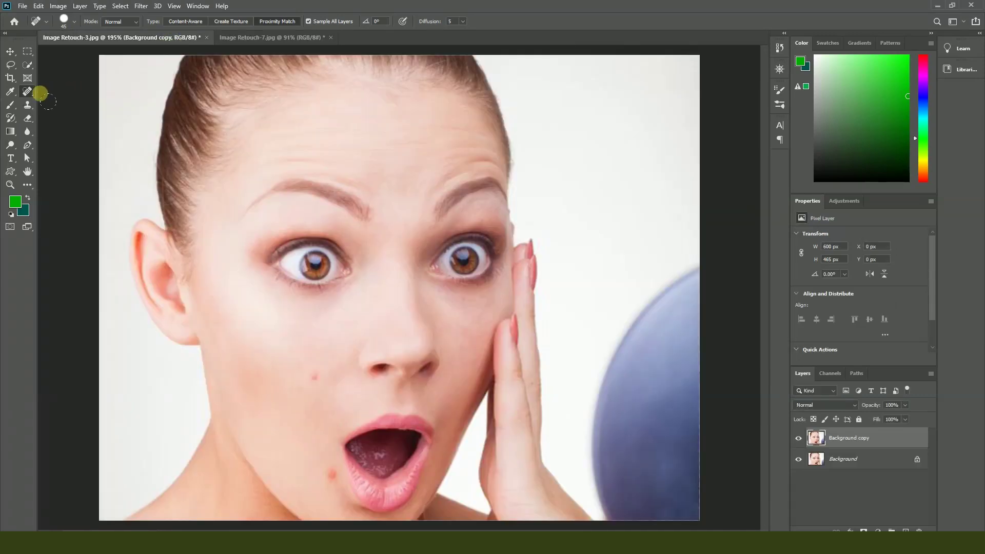
# Step: Select the Healing Brush Tool and shrink the brush to about 25 px
pyautogui.rightClick(28, 92)
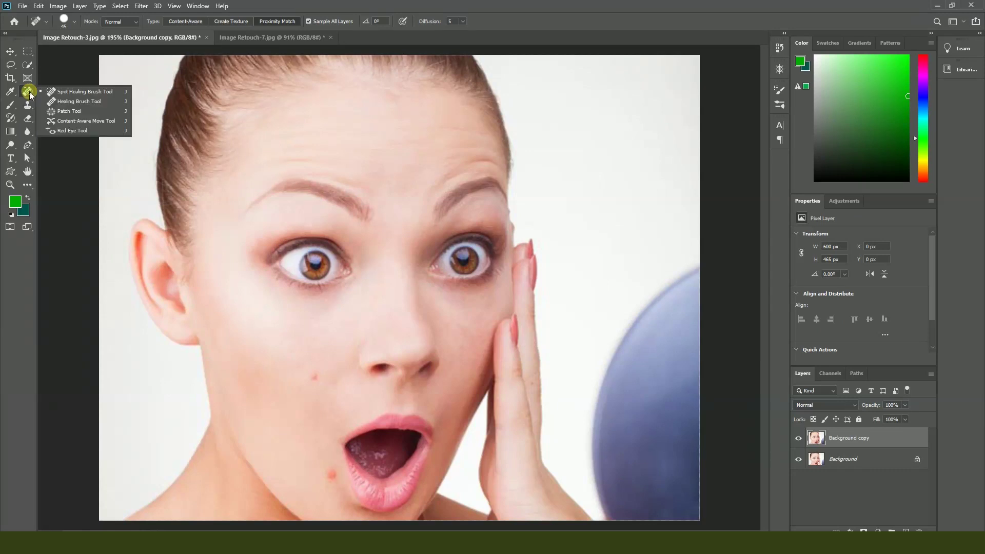
pyautogui.click(72, 101)
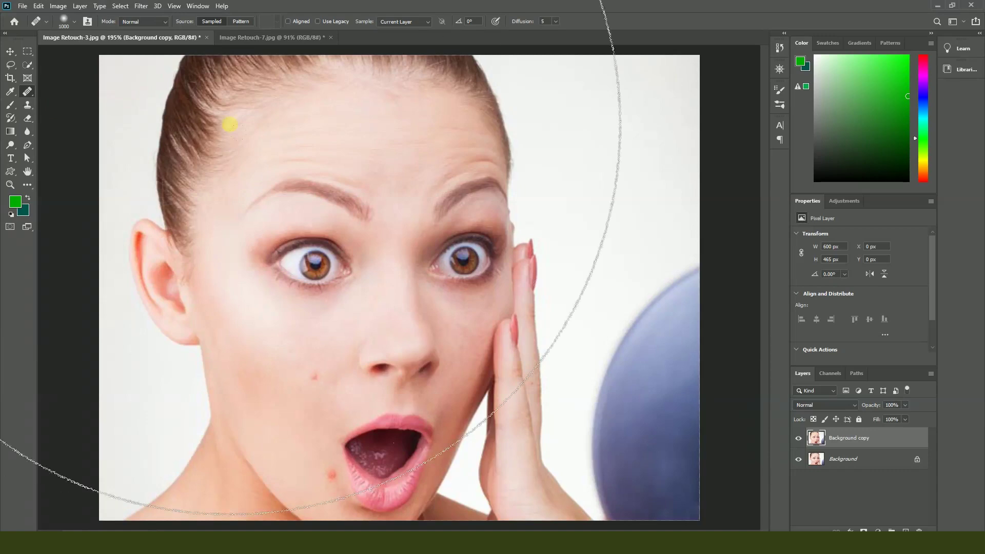
pyautogui.hotkey('ctrl', '-')
pyautogui.press('[')
pyautogui.press('[')
pyautogui.press('[')
pyautogui.press('[')
pyautogui.press('[')
pyautogui.press('[')
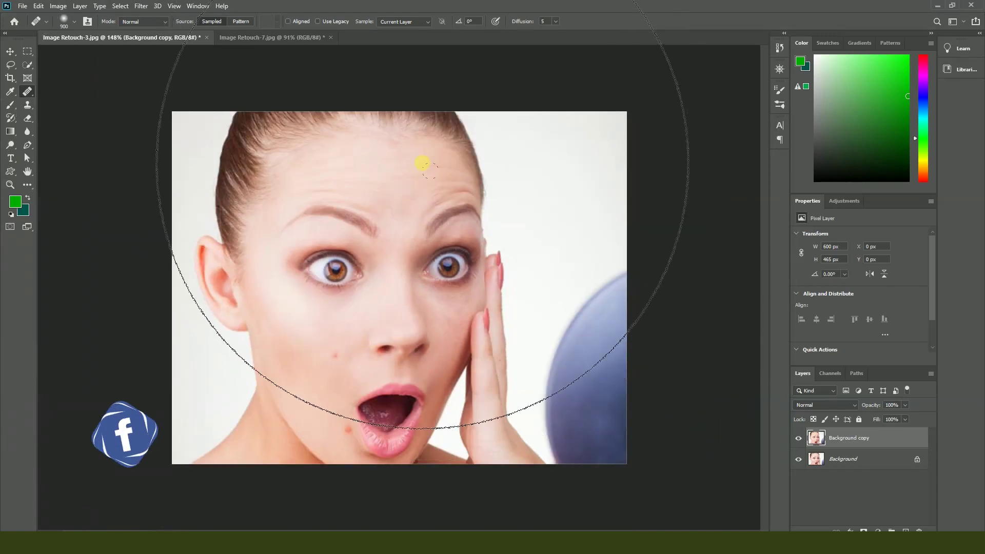
pyautogui.press('[')
pyautogui.press('[')
pyautogui.press('[')
pyautogui.press('[')
pyautogui.press('[')
pyautogui.press('[')
pyautogui.press('[')
pyautogui.press('[')
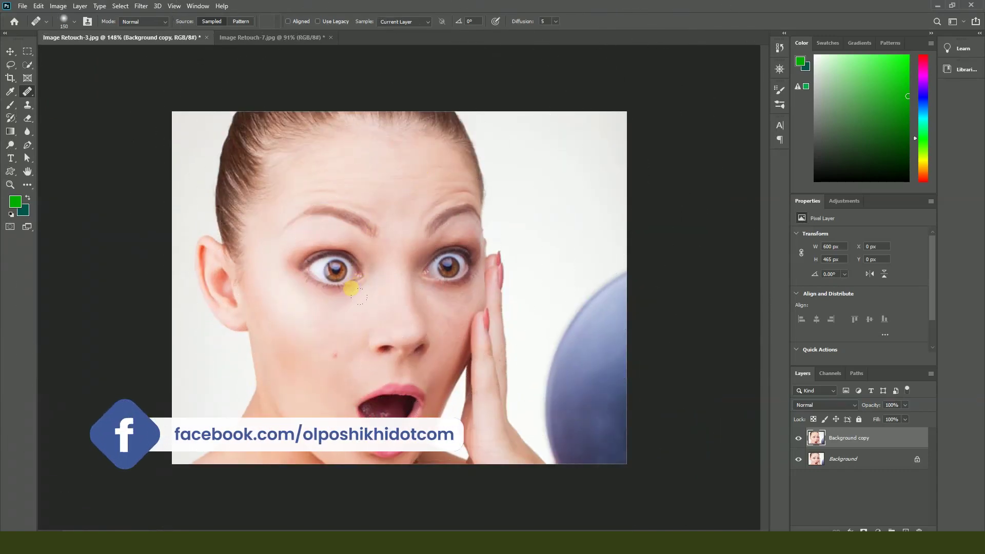
pyautogui.press('[')
pyautogui.press('[')
pyautogui.press('[')
pyautogui.press('[')
pyautogui.press('[')
pyautogui.press('[')
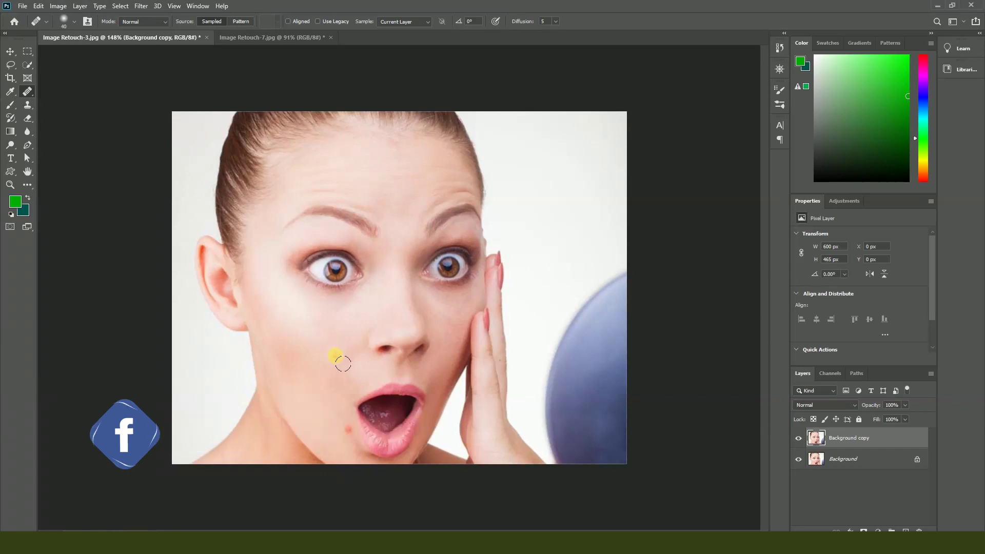
pyautogui.keyDown('alt'); pyautogui.scroll(2, 343, 368); pyautogui.keyUp('alt')
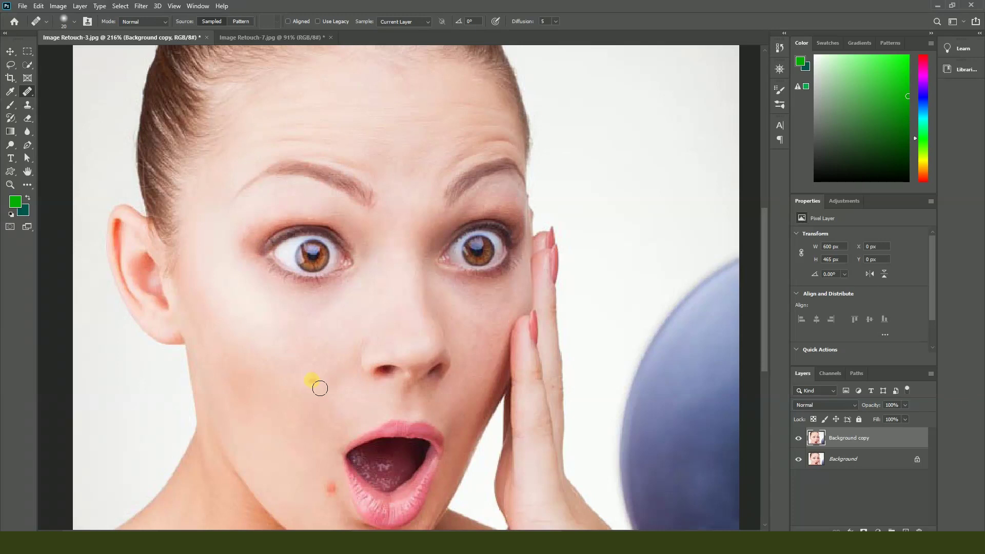
# Step: Attempt to heal the cheek spot repeatedly, dismissing each missing source point warning
pyautogui.click(312, 380)
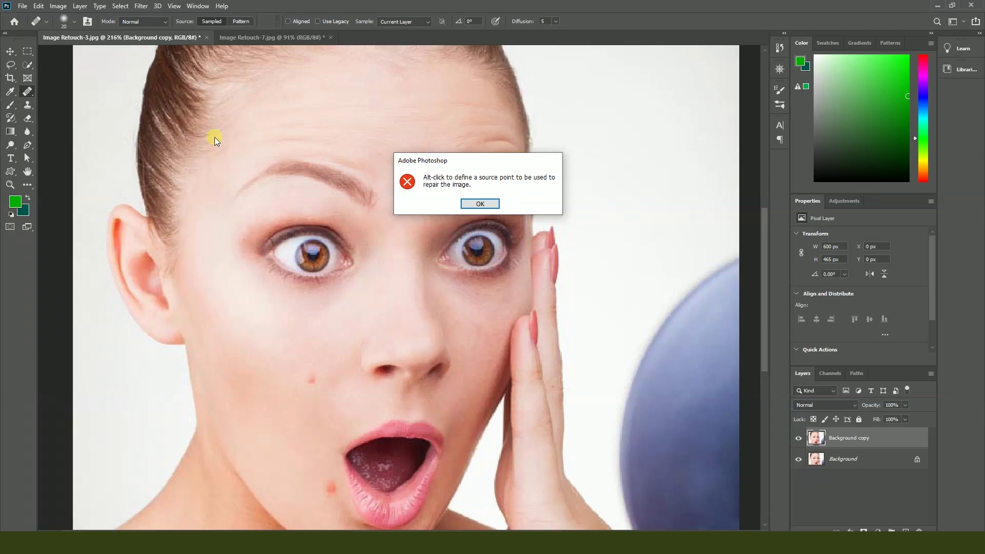
pyautogui.click(481, 204)
pyautogui.click(313, 381)
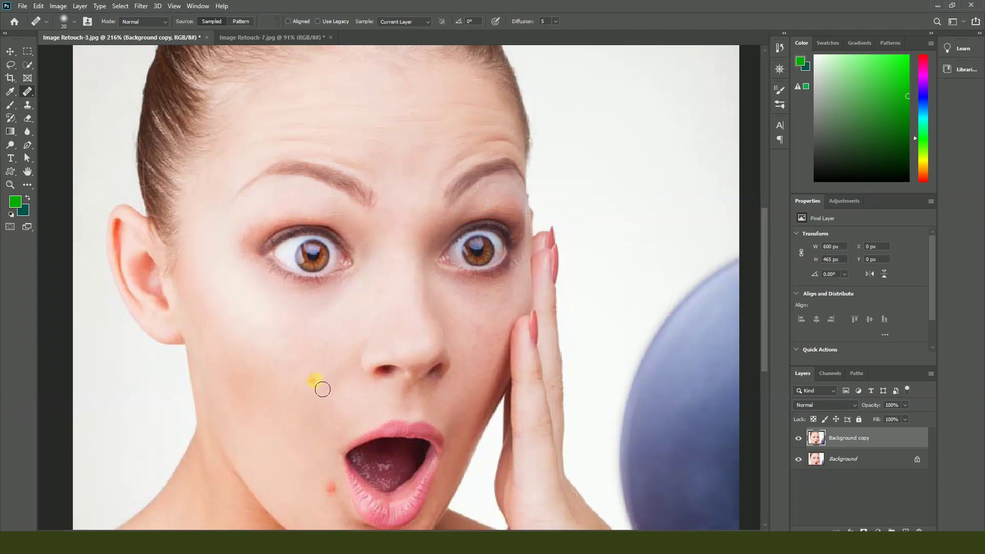
pyautogui.click(496, 206)
pyautogui.click(311, 381)
pyautogui.click(480, 203)
pyautogui.click(312, 383)
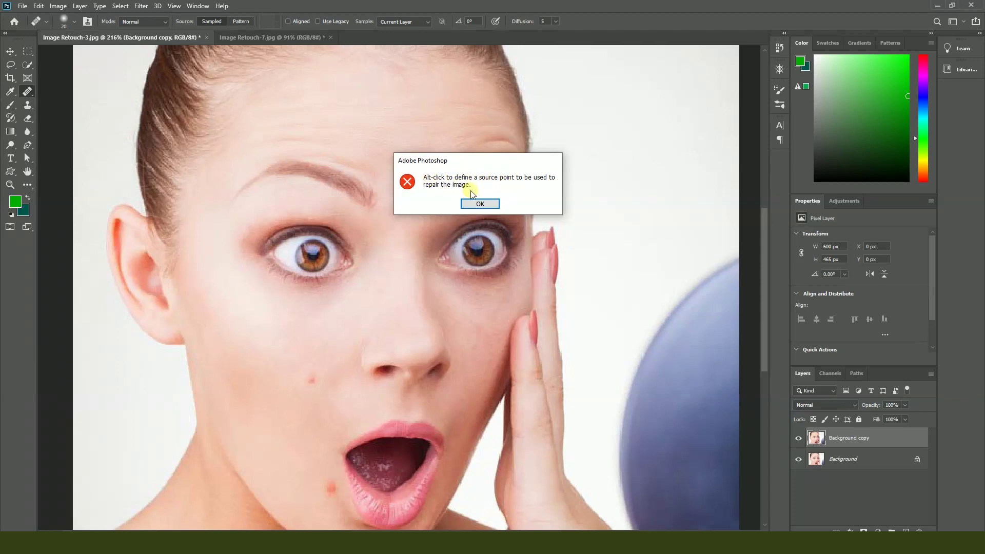
pyautogui.click(485, 204)
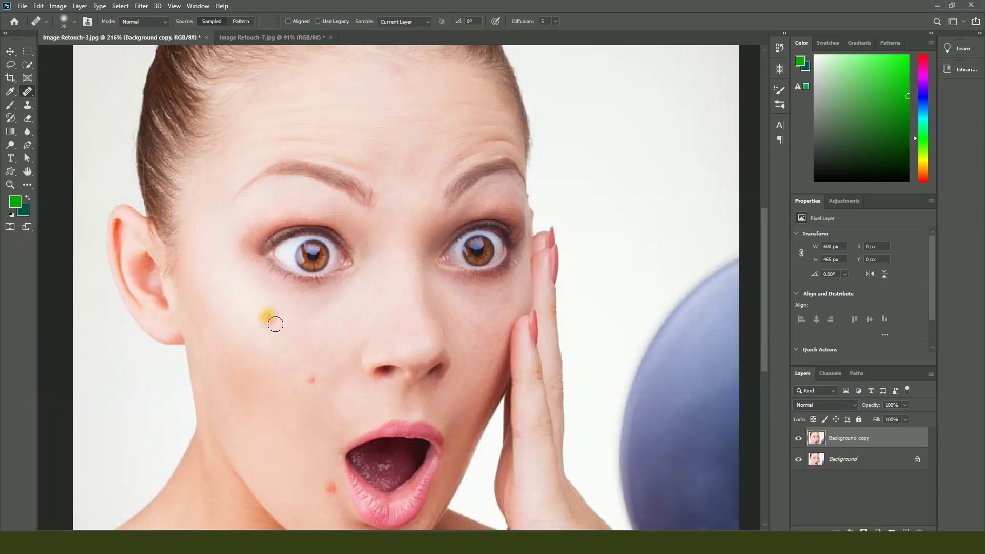
# Step: Alt-sample clean skin and heal the red spots on the cheek and beside the lip
pyautogui.click(424, 354)
pyautogui.keyDown('alt'); pyautogui.click(280, 352); pyautogui.keyUp('alt')
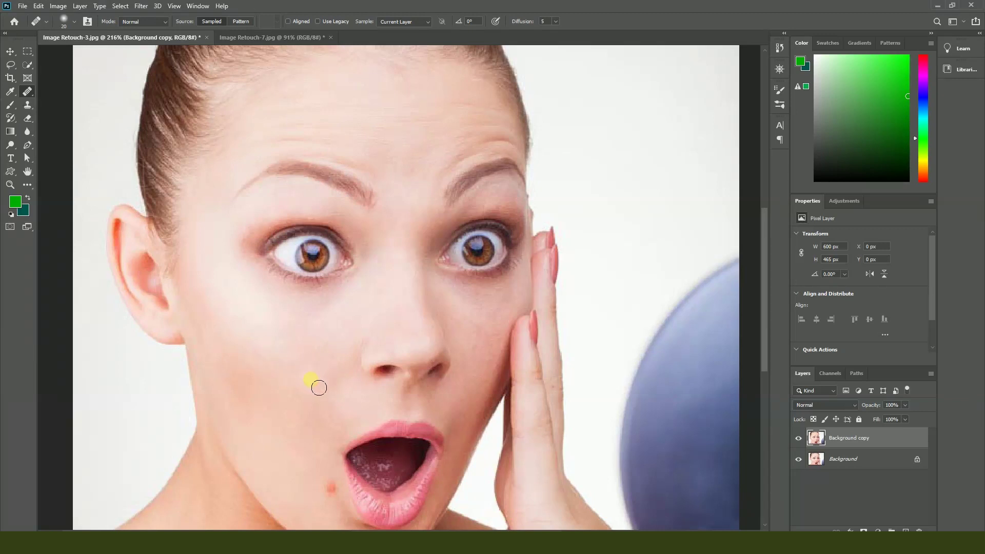
pyautogui.scroll(3, 302, 452)
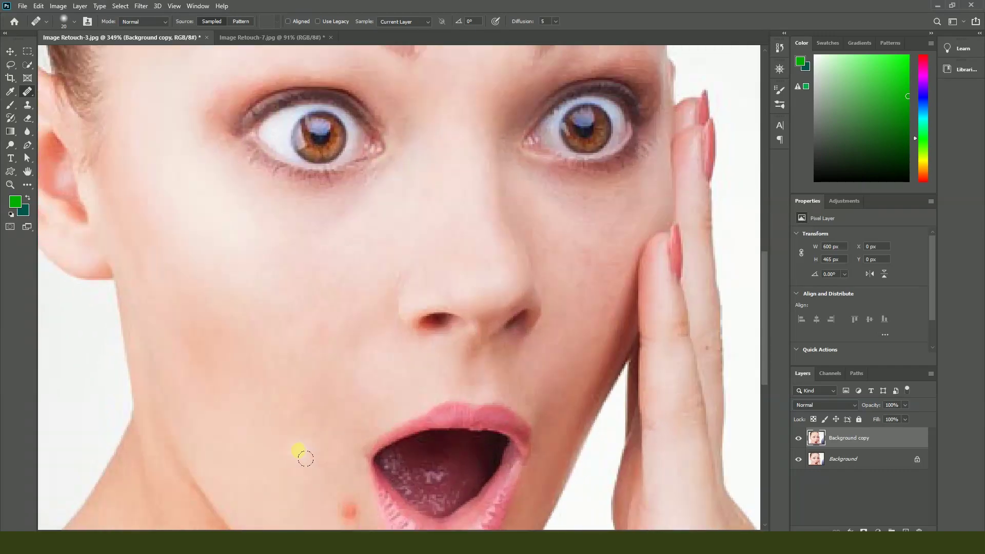
pyautogui.click(322, 336)
pyautogui.scroll(-3, 403, 438)
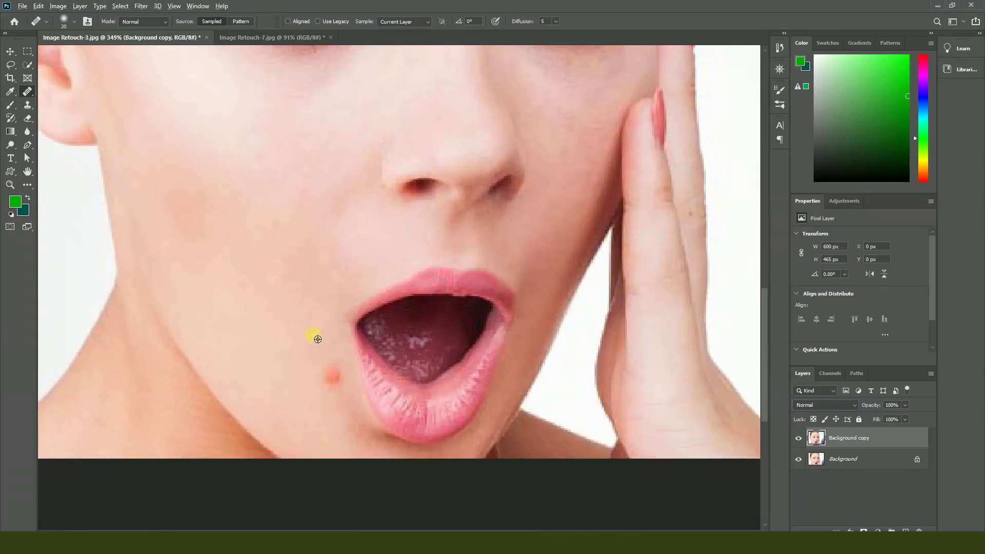
pyautogui.click(339, 367)
# Step: Review the healed mouth area, then return to the freckled Image Retouch-7.jpg portrait
pyautogui.scroll(-2, 358, 456)
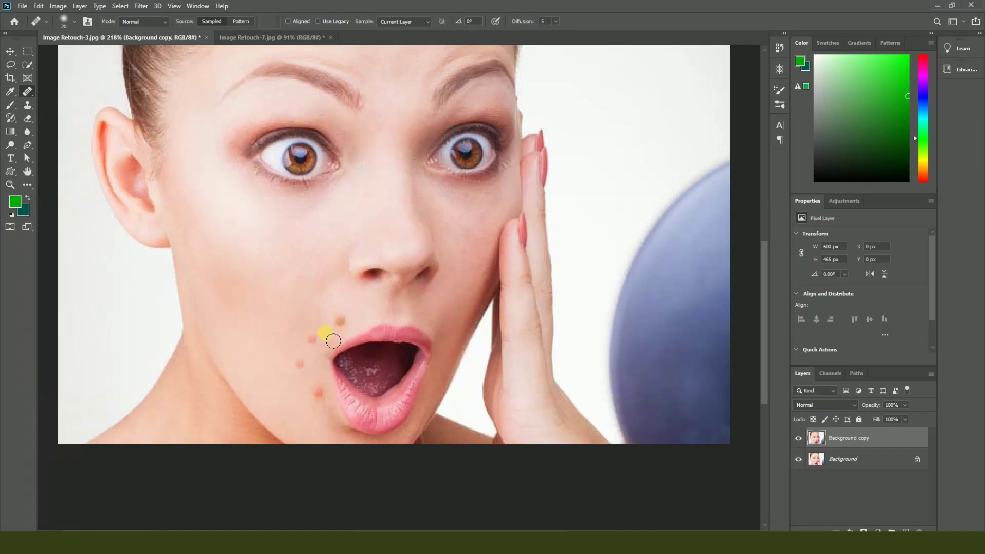
pyautogui.scroll(-2, 282, 362)
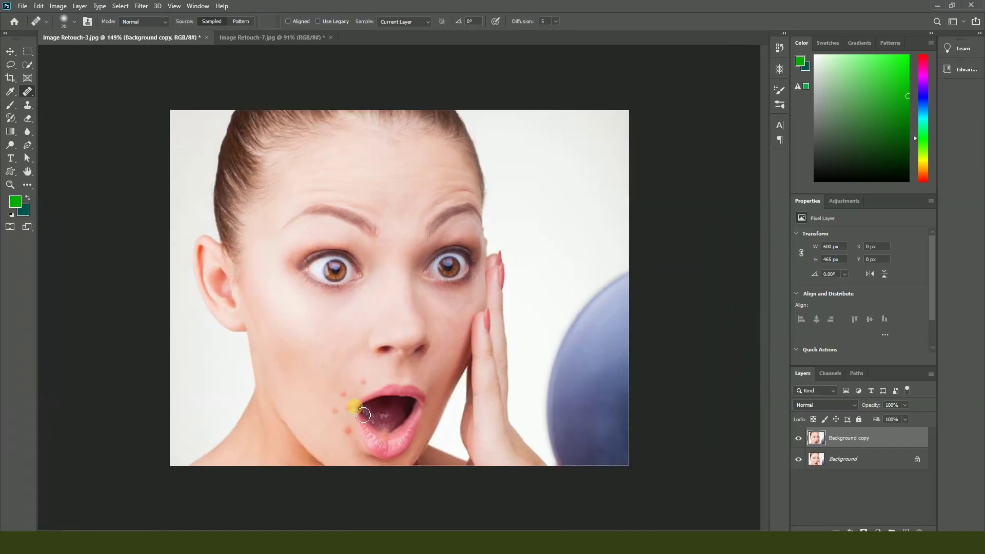
pyautogui.scroll(2, 363, 414)
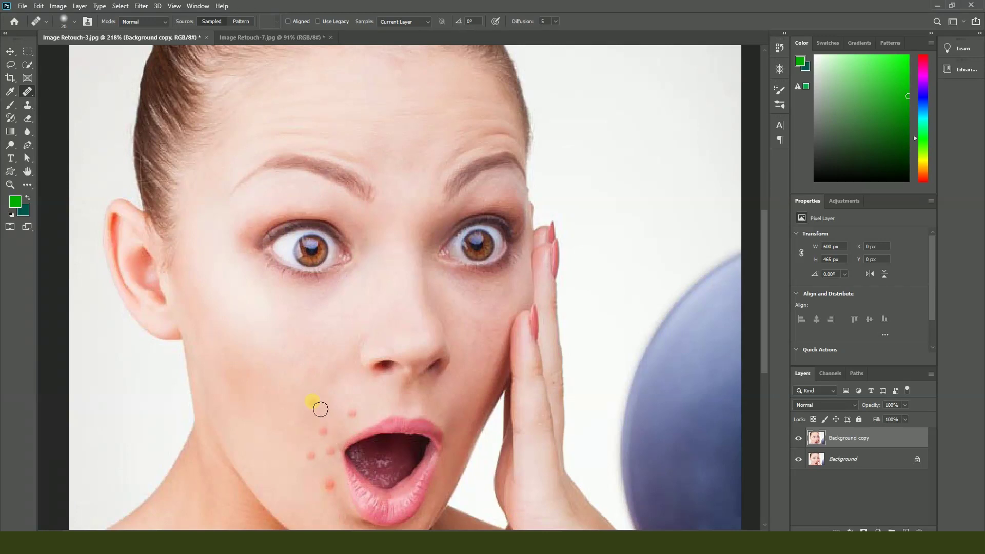
pyautogui.scroll(-3, 320, 409)
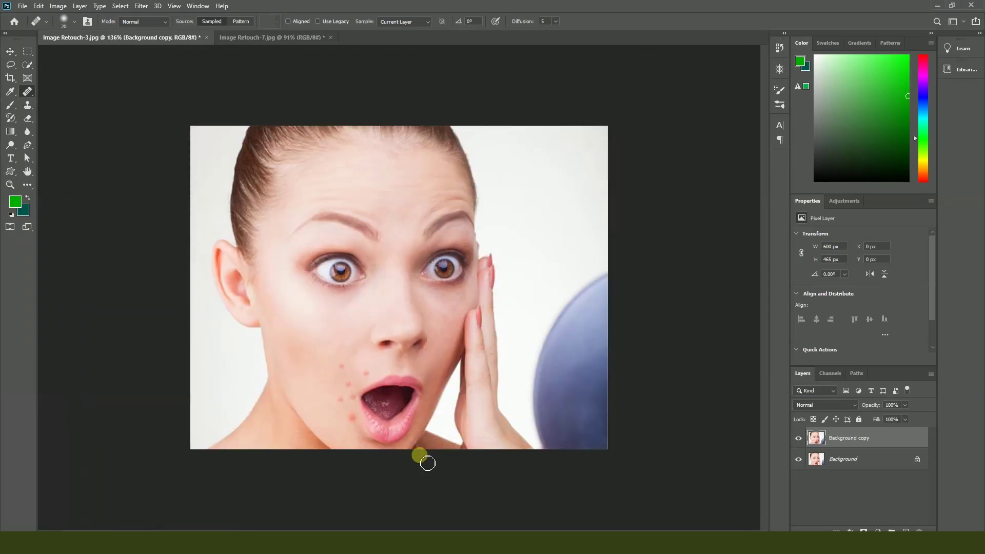
pyautogui.click(252, 38)
pyautogui.scroll(2, 480, 346)
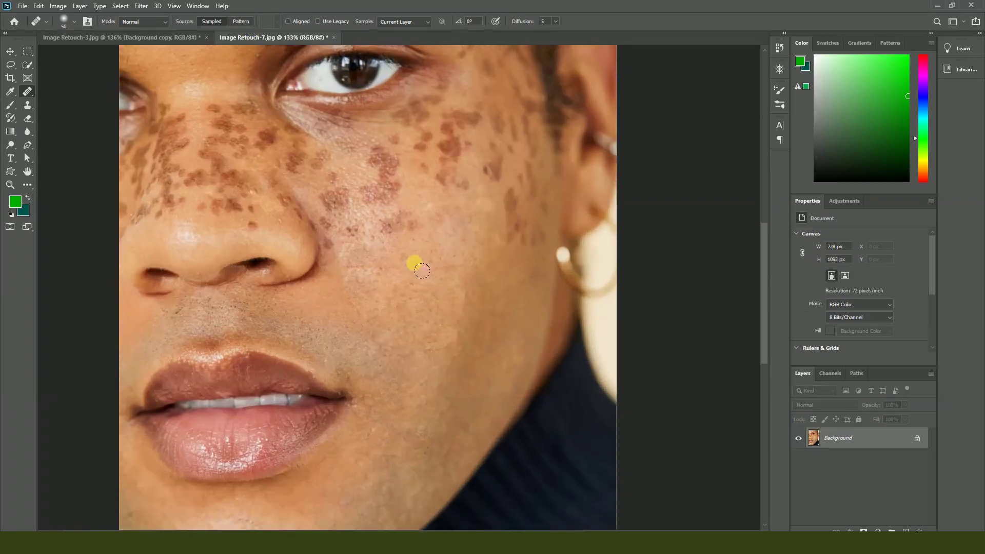
# Step: Heal the freckles across the cheek, lower cheek and beside the nose
pyautogui.click(407, 259)
pyautogui.click(409, 219)
pyautogui.click(415, 234)
pyautogui.click(393, 233)
pyautogui.click(411, 262)
pyautogui.click(366, 242)
pyautogui.click(382, 271)
pyautogui.click(348, 249)
# Step: Heal the upper-cheek freckles below the eye, then go back to Image Retouch-3.jpg
pyautogui.click(429, 237)
pyautogui.click(426, 212)
pyautogui.click(413, 191)
pyautogui.click(398, 196)
pyautogui.click(391, 202)
pyautogui.click(418, 223)
pyautogui.click(398, 193)
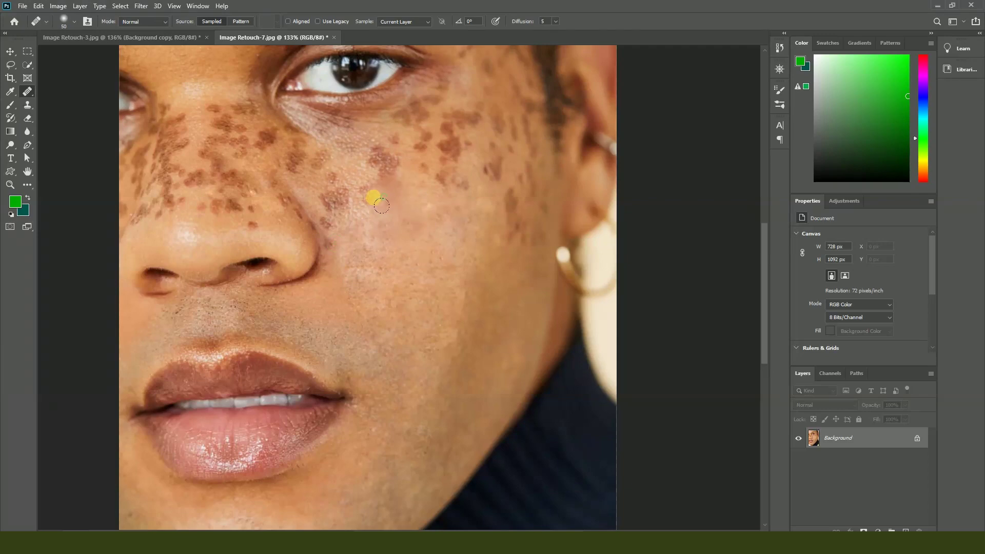
pyautogui.scroll(-3, 405, 221)
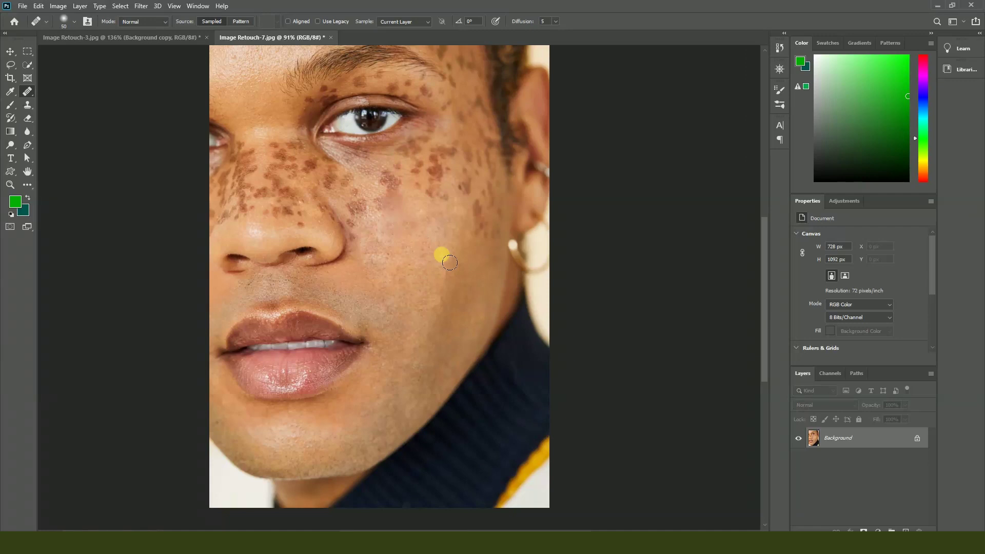
pyautogui.click(147, 37)
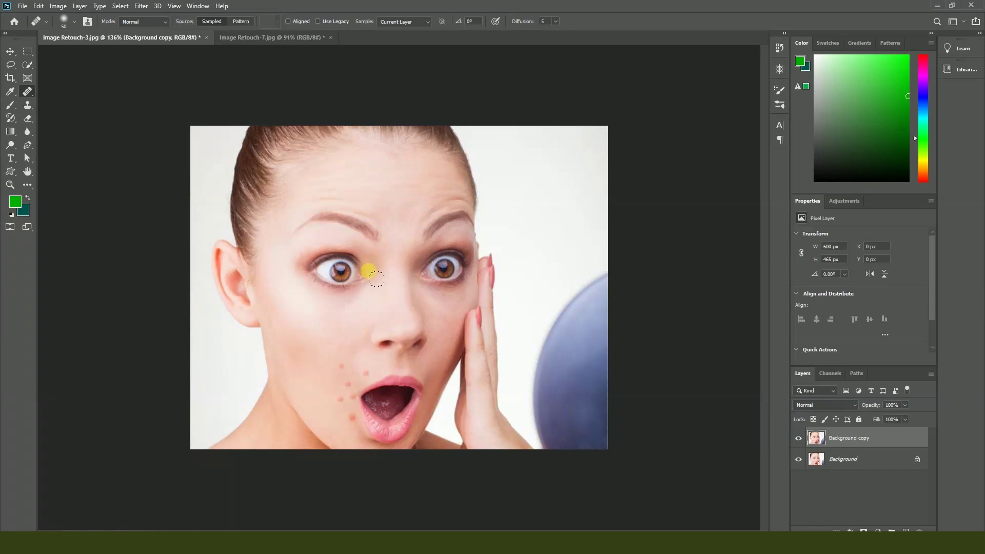
# Step: Switch to the Spot Healing Brush Tool
pyautogui.scroll(2, 325, 268)
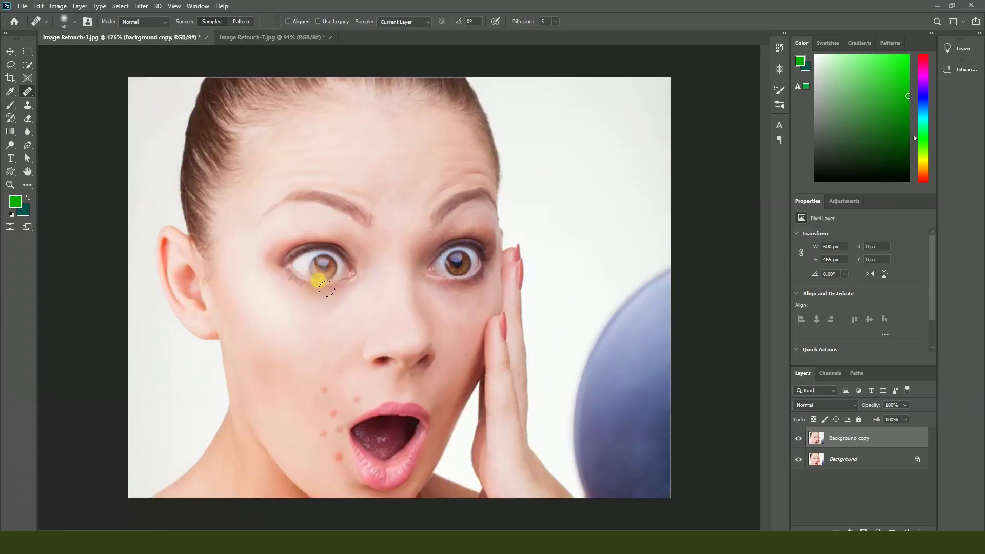
pyautogui.rightClick(28, 91)
pyautogui.click(56, 100)
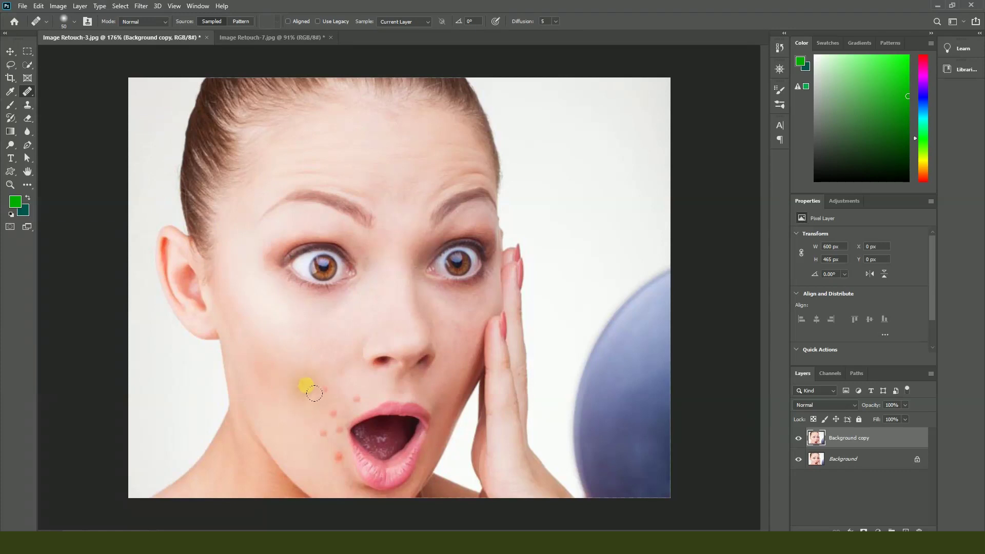
pyautogui.rightClick(27, 91)
pyautogui.click(61, 92)
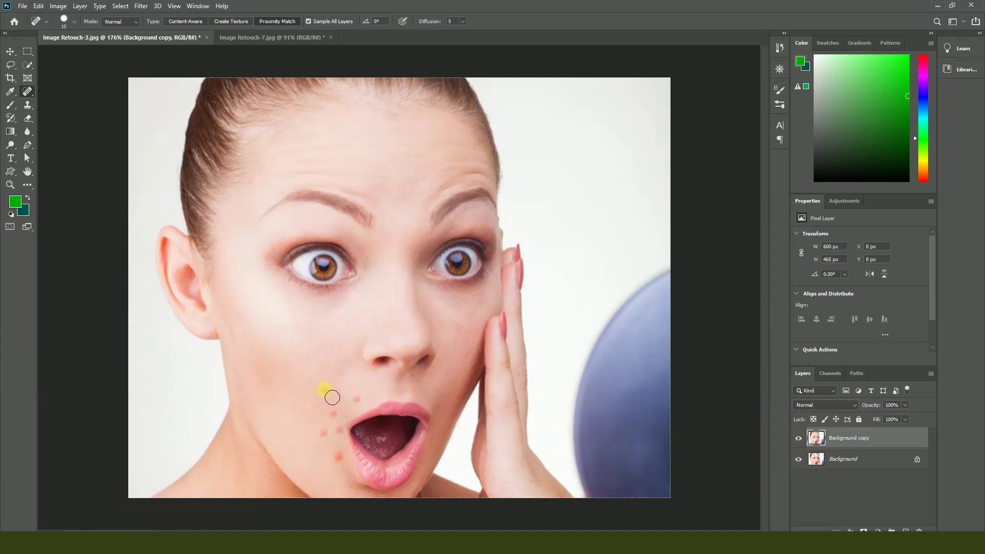
# Step: Spot-heal the four red blemishes beside the mouth and lower lip, then check the result
pyautogui.click(357, 399)
pyautogui.click(334, 413)
pyautogui.click(324, 433)
pyautogui.click(338, 455)
pyautogui.hotkey('ctrl', '-')
pyautogui.hotkey('ctrl', '+')
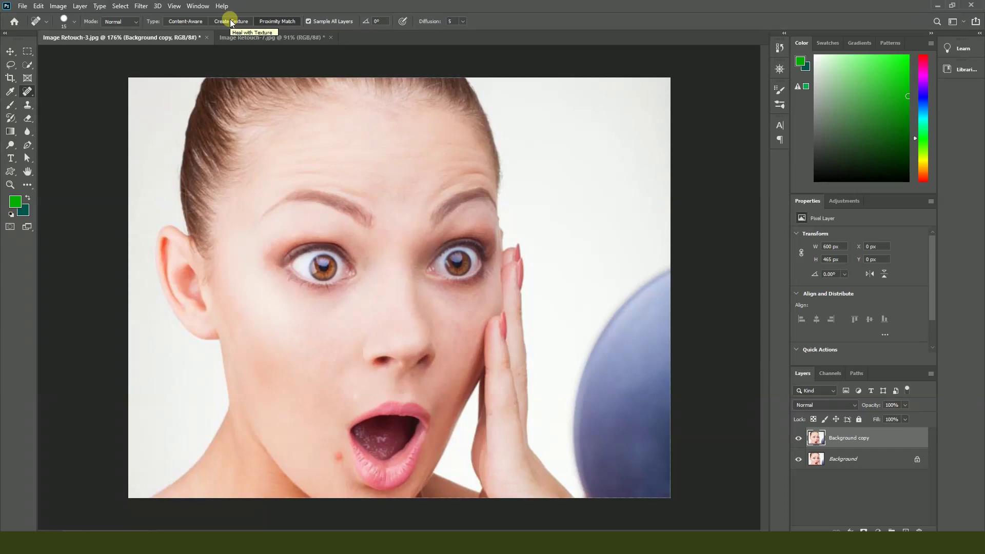
# Step: Paint a sampled Healing Brush stroke on the mouth and undo it
pyautogui.rightClick(27, 92)
pyautogui.click(69, 101)
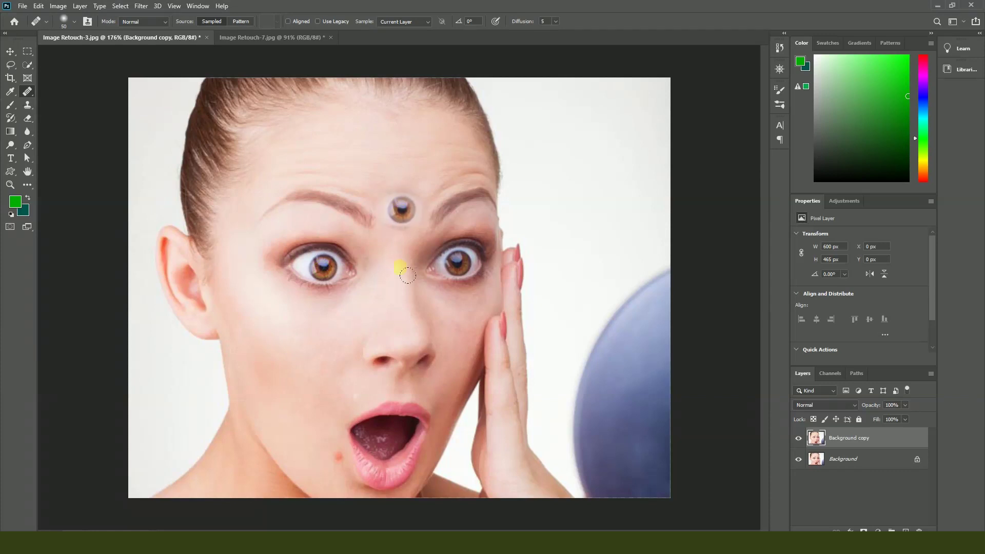
pyautogui.moveTo(403, 449); pyautogui.dragTo(398, 442)
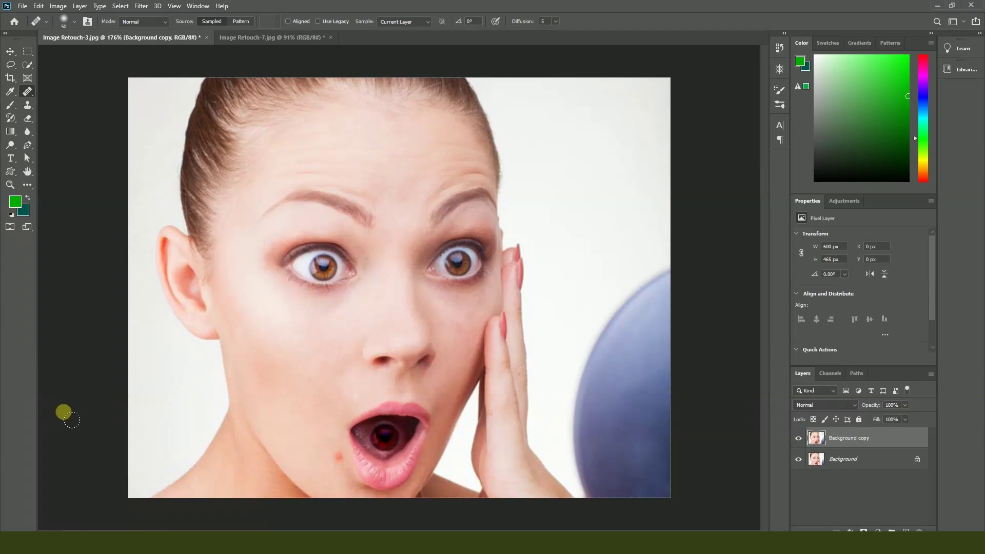
pyautogui.hotkey('ctrl', 'z')
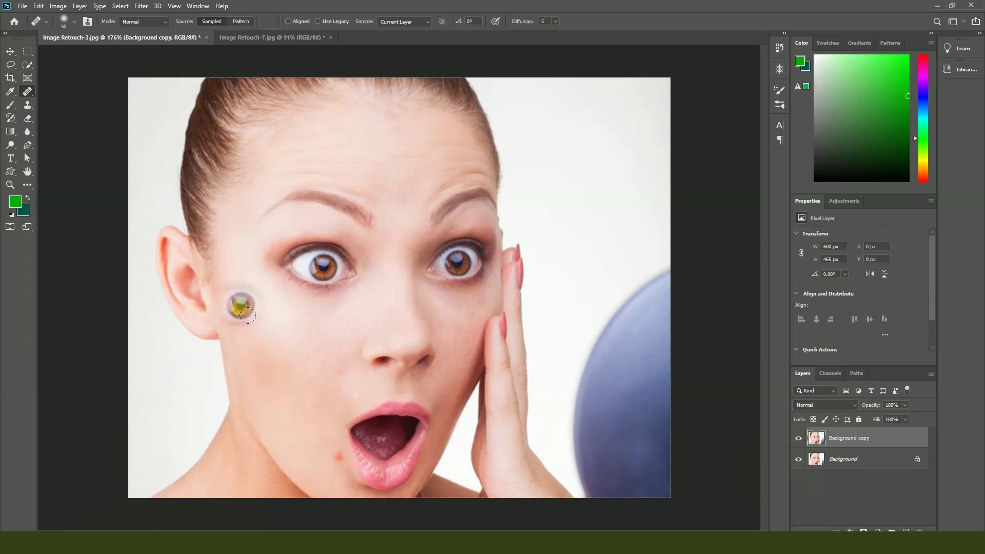
# Step: Select the Patch Tool, then bring up the 6th Class folder in File Explorer
pyautogui.rightClick(27, 93)
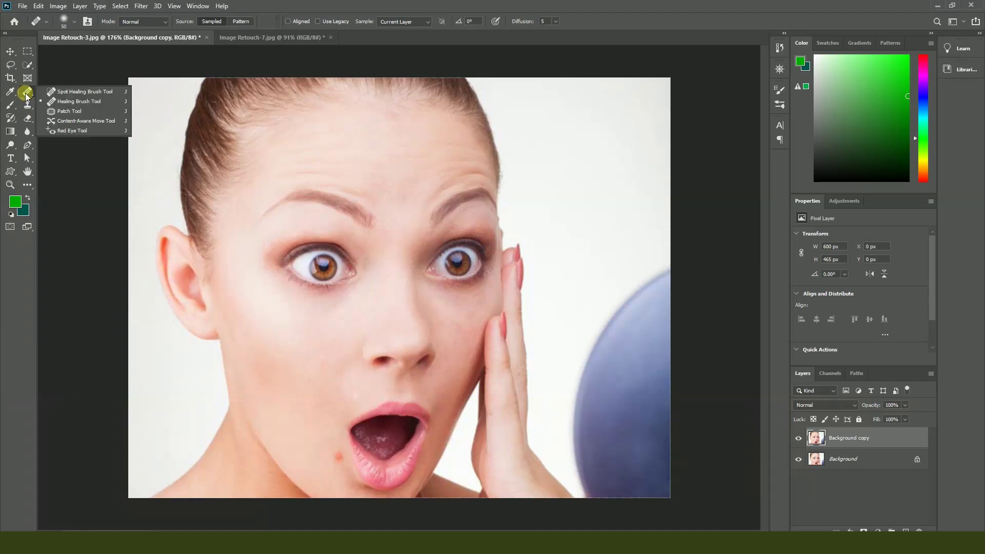
pyautogui.click(66, 111)
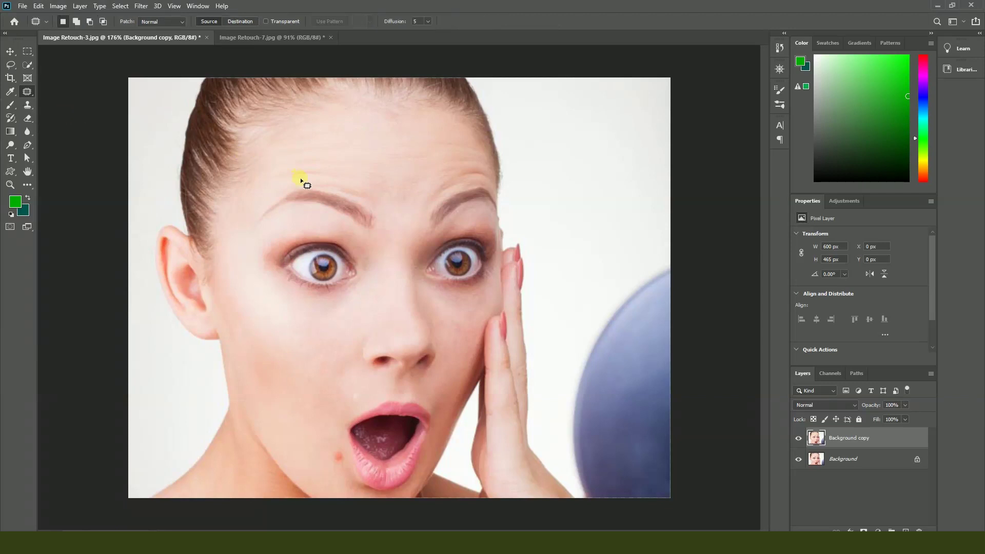
pyautogui.click(328, 422)
pyautogui.scroll(2, 329, 421)
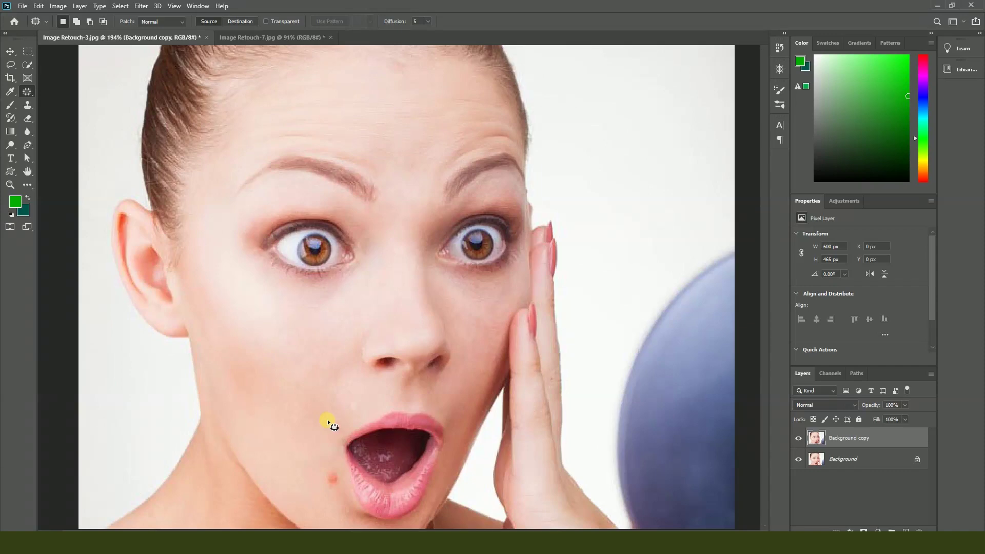
pyautogui.scroll(-4, 328, 421)
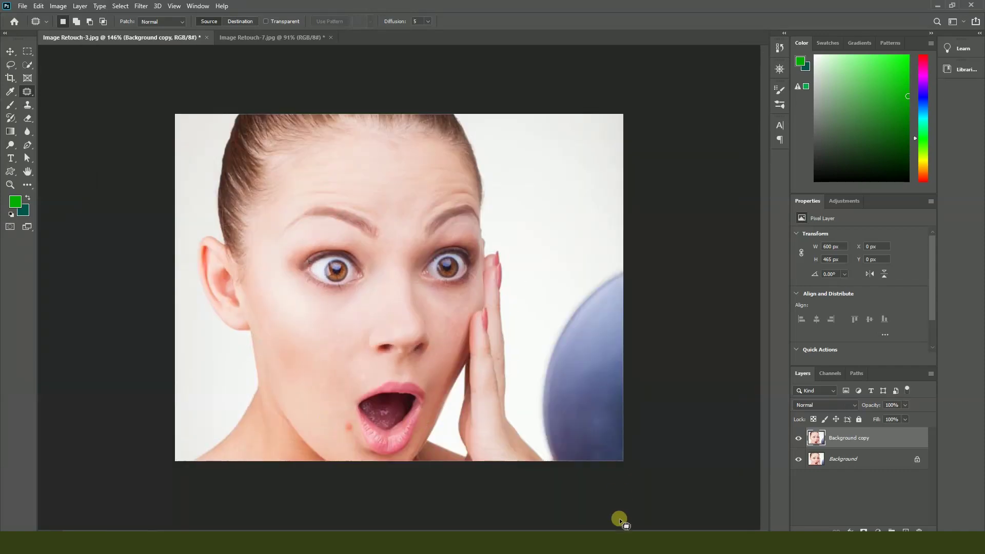
pyautogui.click(498, 524)
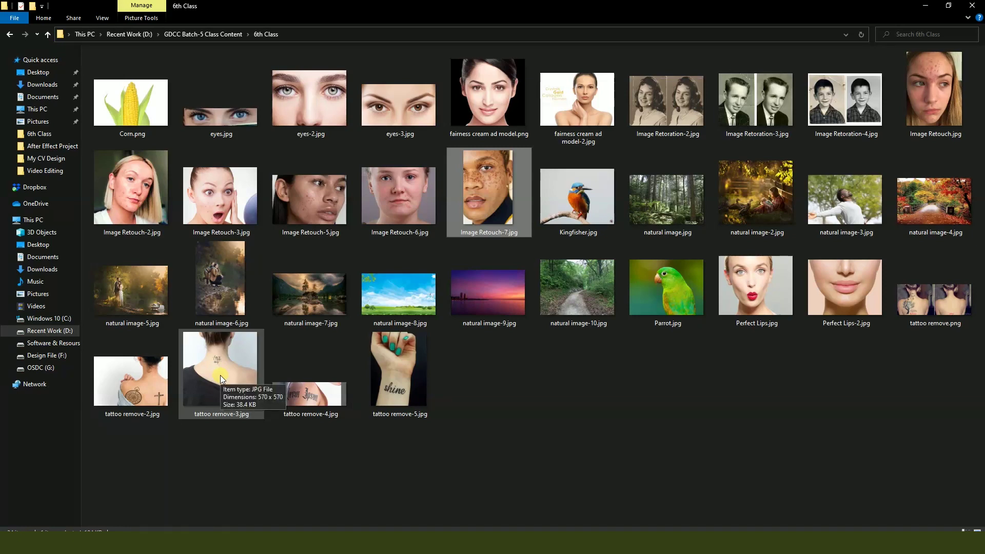
# Step: Drag tattoo remove-5.jpg into Photoshop and fit it to the window
pyautogui.moveTo(408, 408); pyautogui.dragTo(388, 430)
pyautogui.moveTo(239, 519); pyautogui.dragTo(221, 38)
pyautogui.hotkey('ctrl', '0')
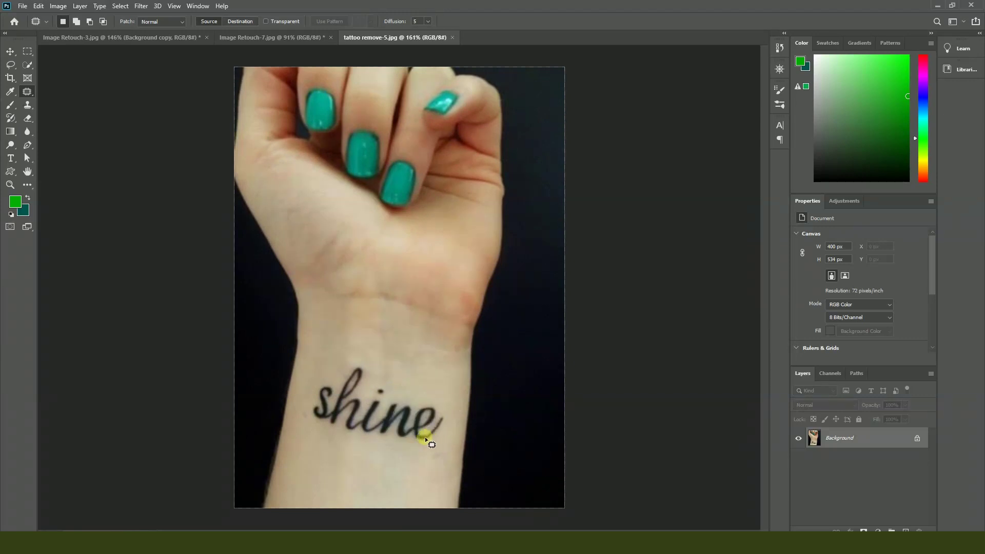
# Step: Patch the clean skin below the tattoo onto the 'ne' letters and deselect
pyautogui.scroll(1, 426, 440)
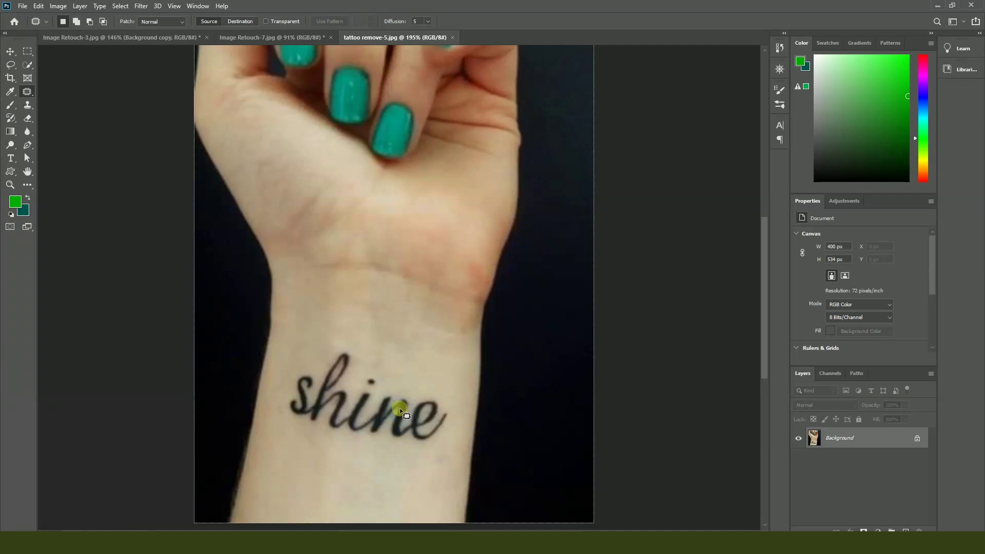
pyautogui.scroll(2, 400, 410)
pyautogui.moveTo(402, 469); pyautogui.dragTo(409, 344)
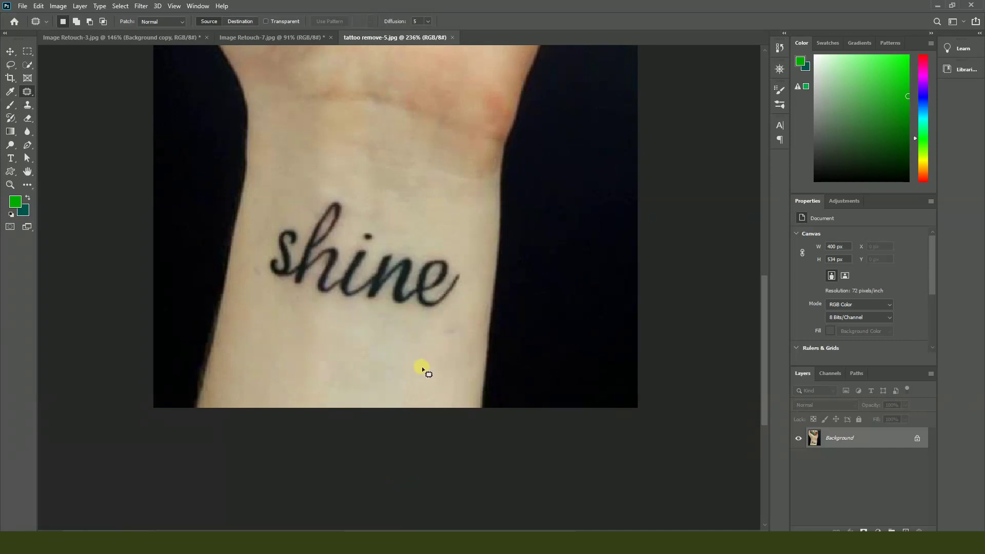
pyautogui.moveTo(430, 359)
pyautogui.mouseDown()
pyautogui.moveTo(356, 348)
pyautogui.moveTo(332, 365)
pyautogui.moveTo(332, 385)
pyautogui.moveTo(369, 402)
pyautogui.moveTo(429, 400)
pyautogui.moveTo(441, 397)
pyautogui.moveTo(430, 359)
pyautogui.mouseUp()
pyautogui.click(277, 352)
pyautogui.moveTo(445, 334)
pyautogui.mouseDown()
pyautogui.moveTo(375, 327)
pyautogui.moveTo(355, 336)
pyautogui.moveTo(352, 362)
pyautogui.mouseUp()
pyautogui.moveTo(435, 405)
pyautogui.mouseDown()
pyautogui.moveTo(450, 377)
pyautogui.moveTo(445, 334)
pyautogui.mouseUp()
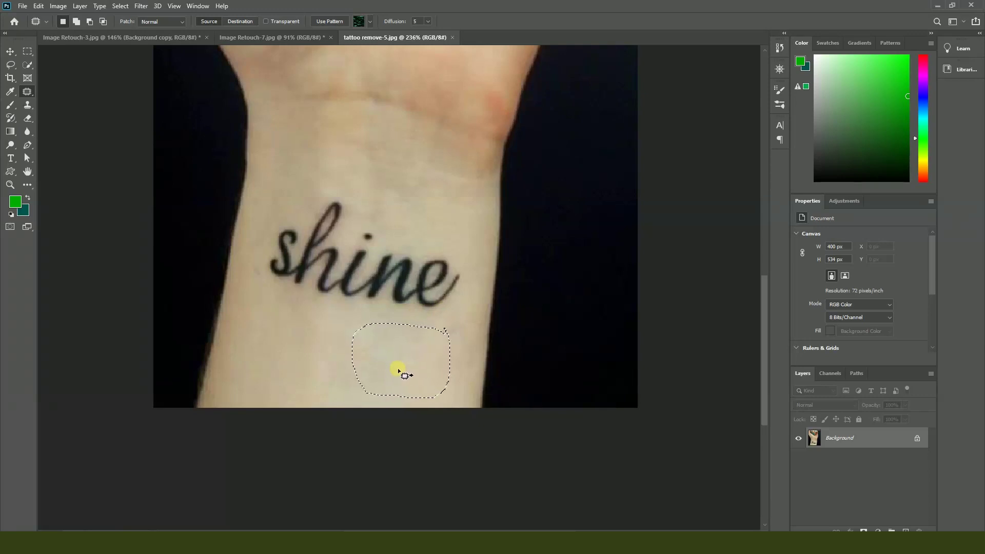
pyautogui.moveTo(400, 372); pyautogui.dragTo(409, 288)
pyautogui.hotkey('ctrl', 'd')
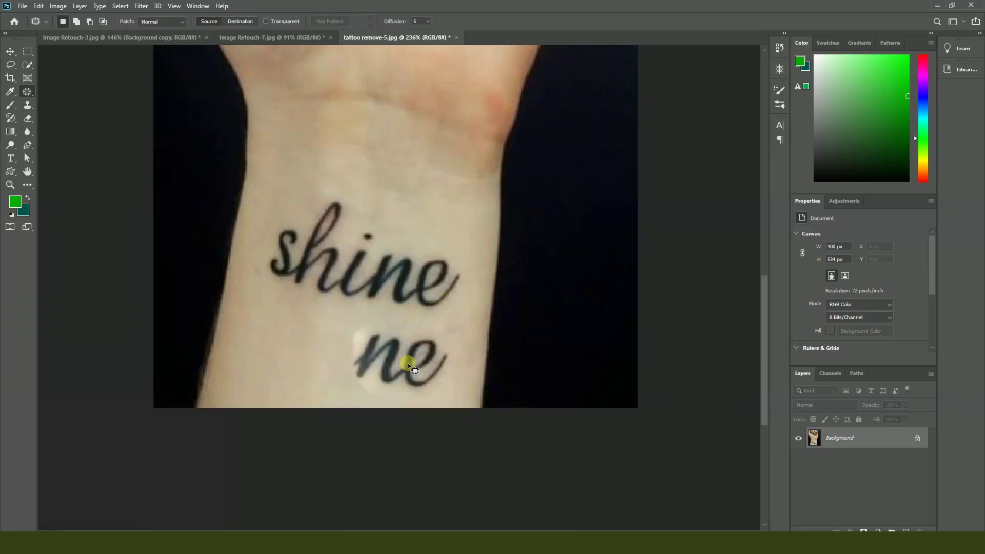
# Step: Spot-heal along the letter 'i' and shrink the brush
pyautogui.hotkey('ctrl', '0')
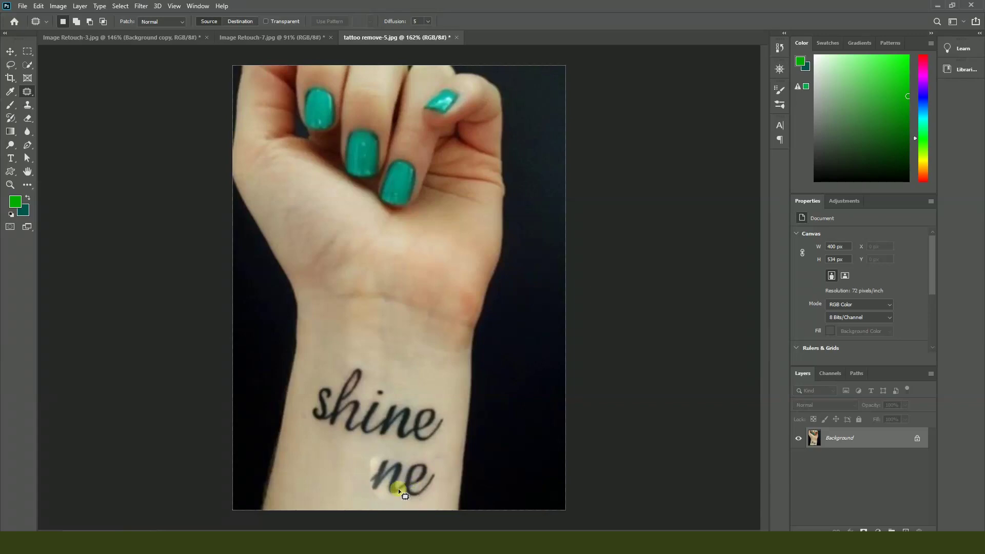
pyautogui.scroll(5, 398, 489)
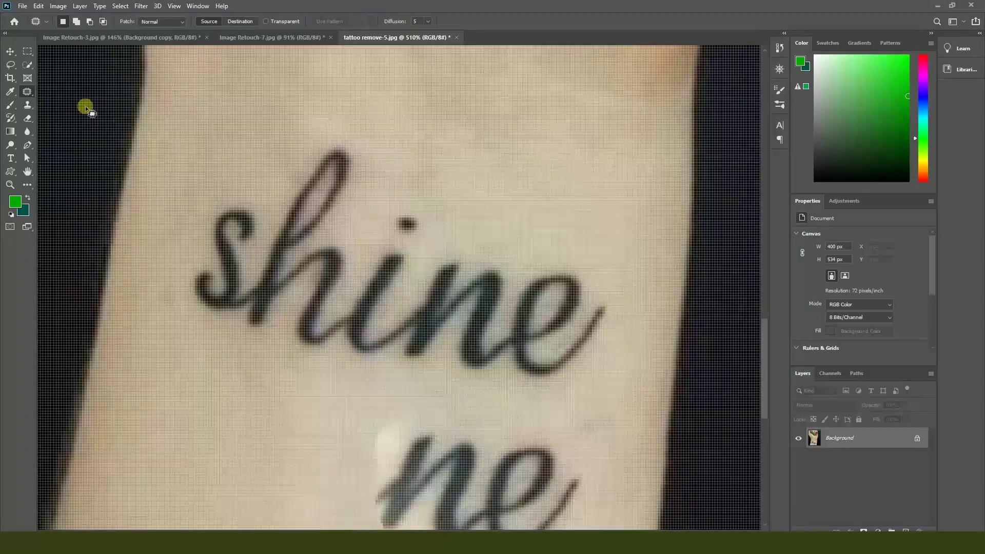
pyautogui.rightClick(27, 91)
pyautogui.click(64, 88)
pyautogui.moveTo(438, 403)
pyautogui.mouseDown()
pyautogui.moveTo(436, 277)
pyautogui.moveTo(411, 288)
pyautogui.moveTo(380, 354)
pyautogui.moveTo(398, 324)
pyautogui.moveTo(383, 353)
pyautogui.moveTo(394, 336)
pyautogui.moveTo(390, 307)
pyautogui.moveTo(379, 347)
pyautogui.moveTo(389, 450)
pyautogui.moveTo(407, 429)
pyautogui.moveTo(369, 372)
pyautogui.moveTo(380, 359)
pyautogui.moveTo(371, 415)
pyautogui.moveTo(385, 350)
pyautogui.moveTo(301, 383)
pyautogui.moveTo(359, 351)
pyautogui.moveTo(368, 350)
pyautogui.moveTo(358, 367)
pyautogui.mouseUp()
pyautogui.press('[')
pyautogui.press('[')
pyautogui.press('[')
pyautogui.press('[')
pyautogui.scroll(-2, 359, 364)
pyautogui.scroll(-2, 358, 367)
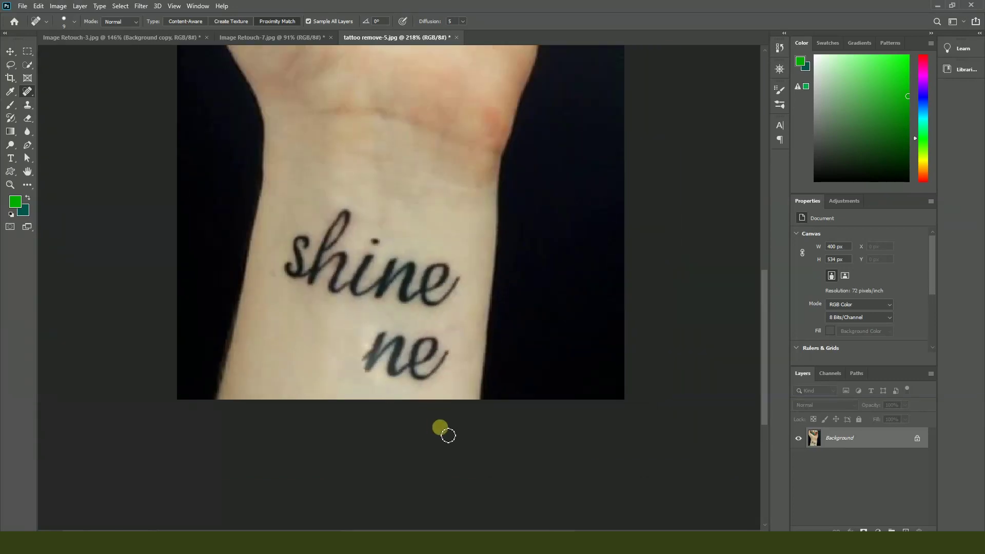
# Step: Lasso around the final 'e' of 'shine'
pyautogui.click(10, 65)
pyautogui.scroll(2, 445, 290)
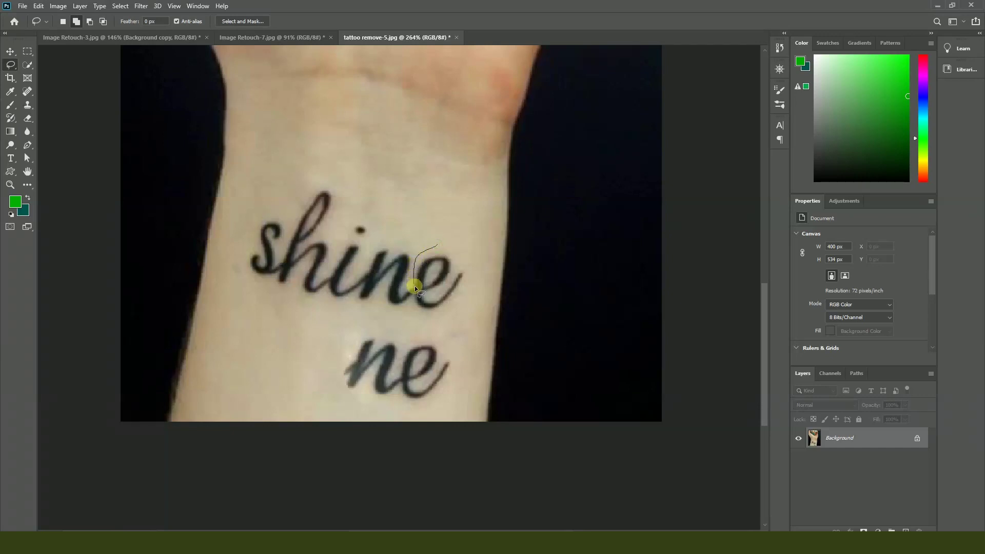
pyautogui.moveTo(469, 272); pyautogui.dragTo(437, 245)
pyautogui.click(28, 91)
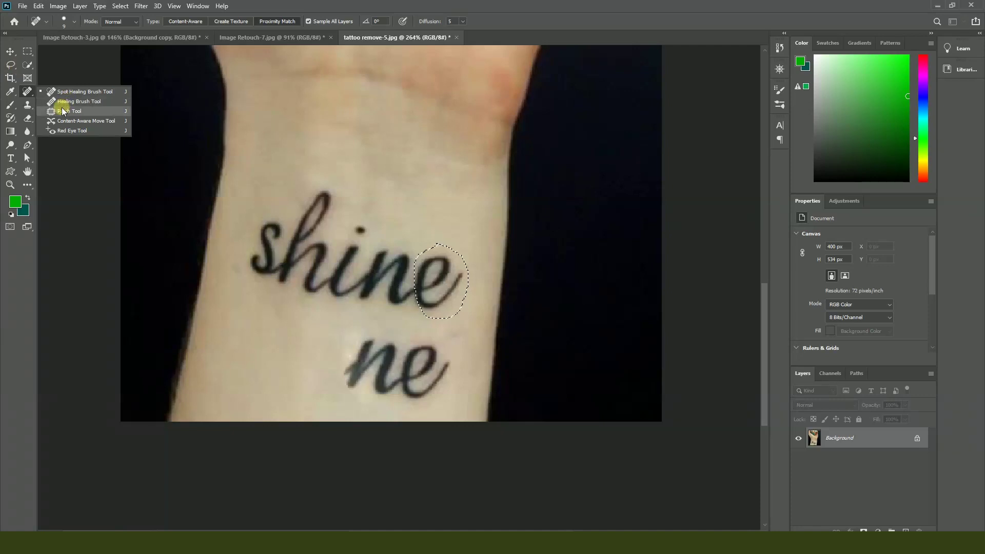
pyautogui.click(12, 67)
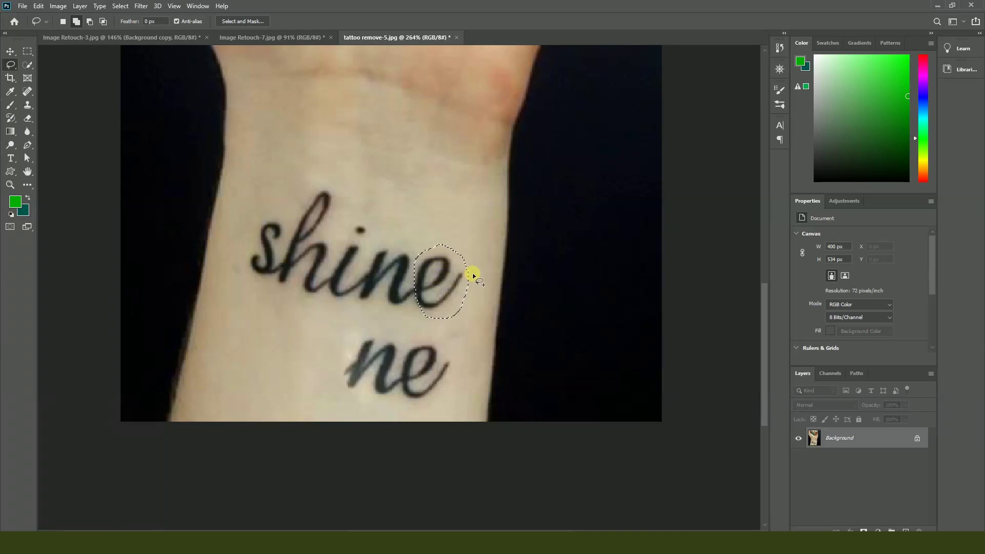
# Step: Patch the selected 'e' with nearby clean skin and deselect
pyautogui.click(27, 91)
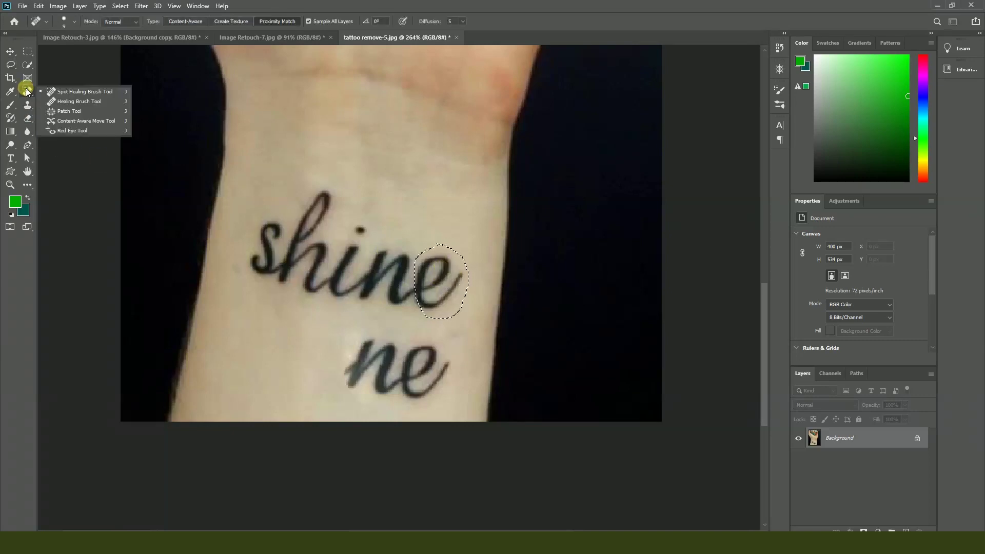
pyautogui.click(61, 112)
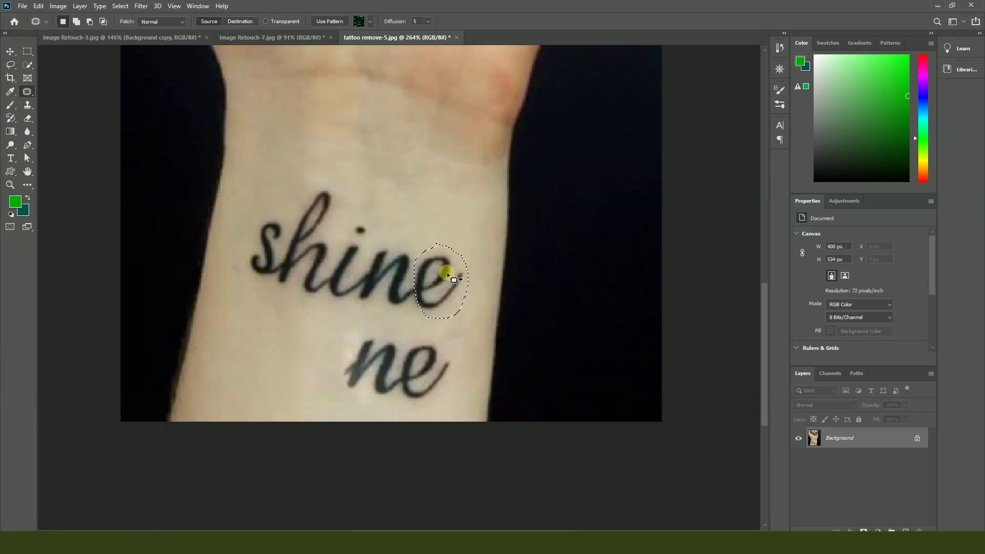
pyautogui.moveTo(453, 292); pyautogui.dragTo(419, 172)
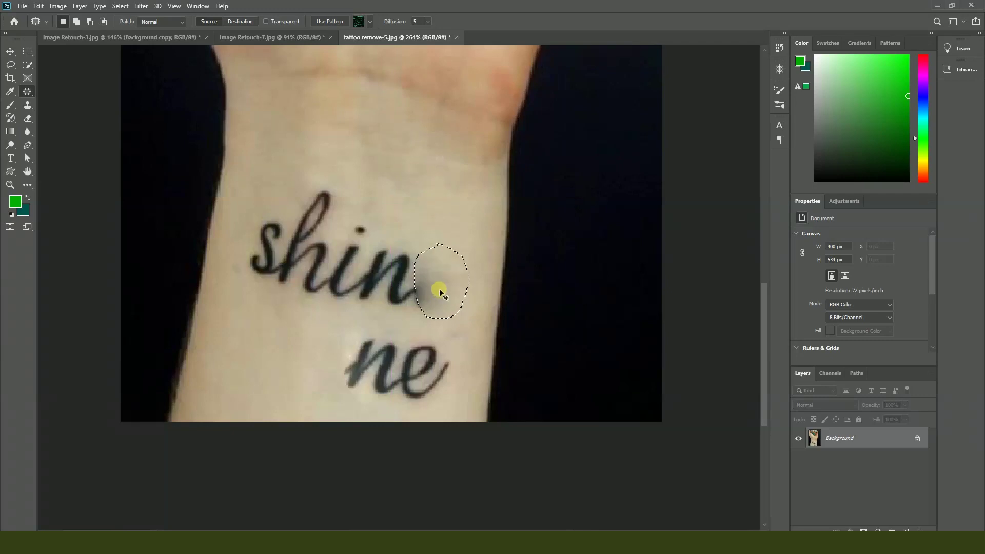
pyautogui.hotkey('ctrl', 'd')
pyautogui.scroll(-4, 440, 292)
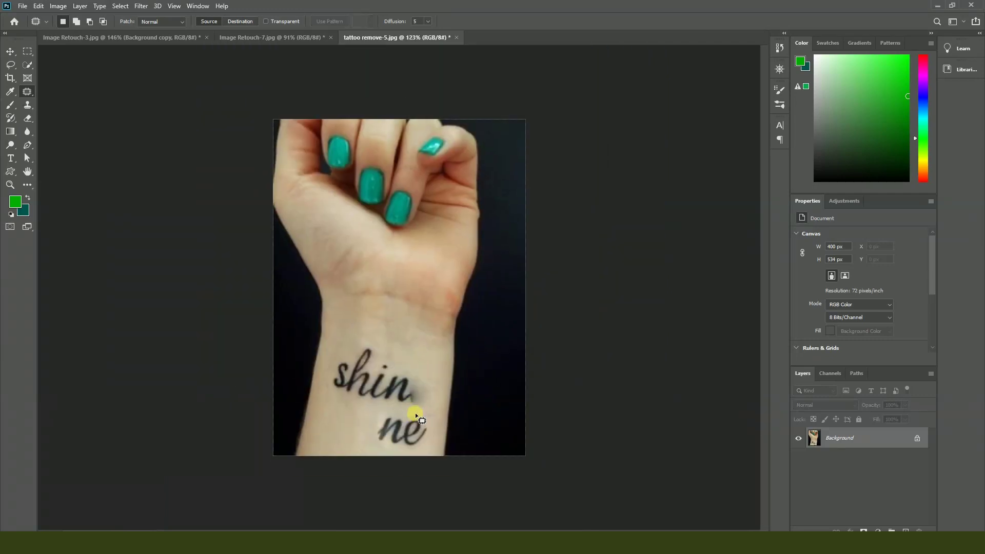
pyautogui.scroll(3, 411, 411)
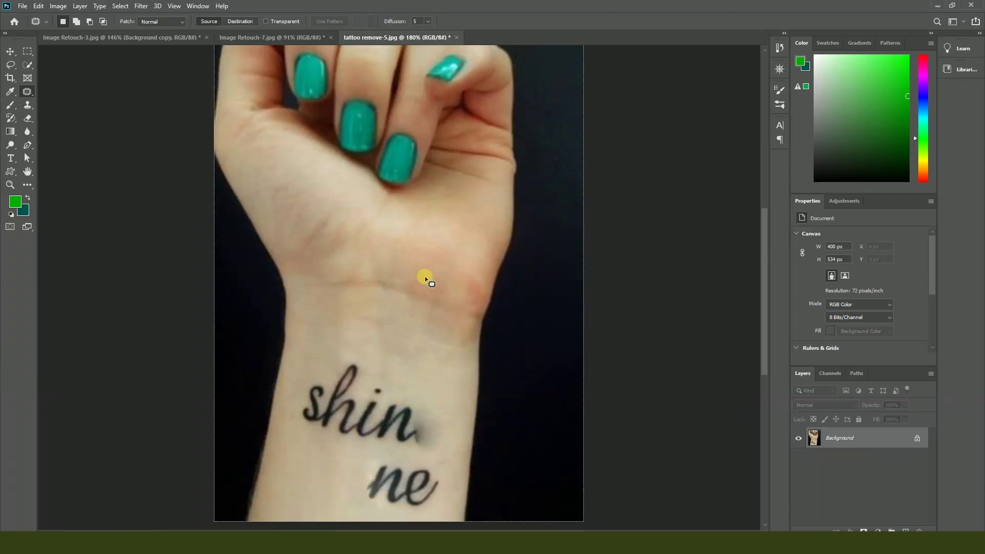
pyautogui.rightClick(28, 93)
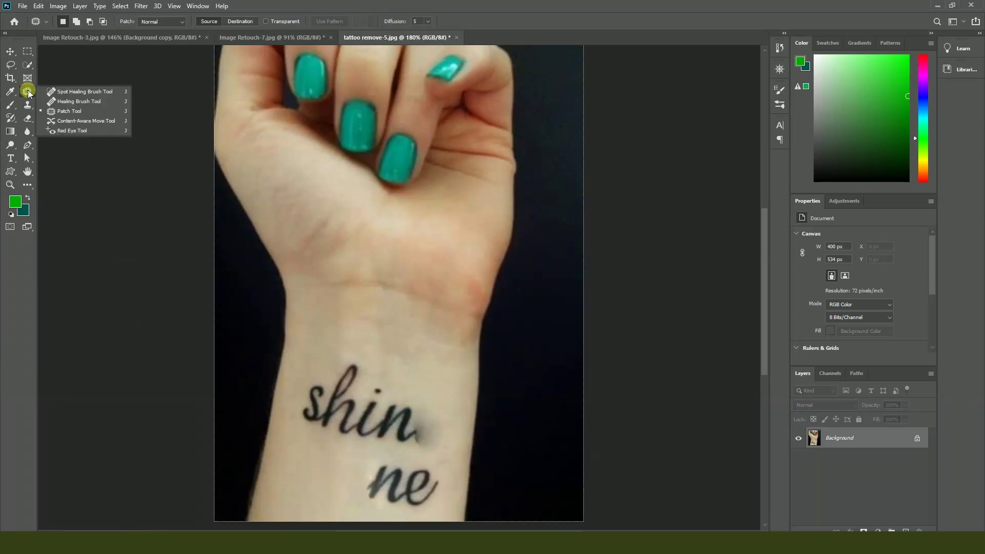
# Step: In Image Retouch-3, patch the wrinkled forehead area with clean skin sampled below it
pyautogui.click(118, 38)
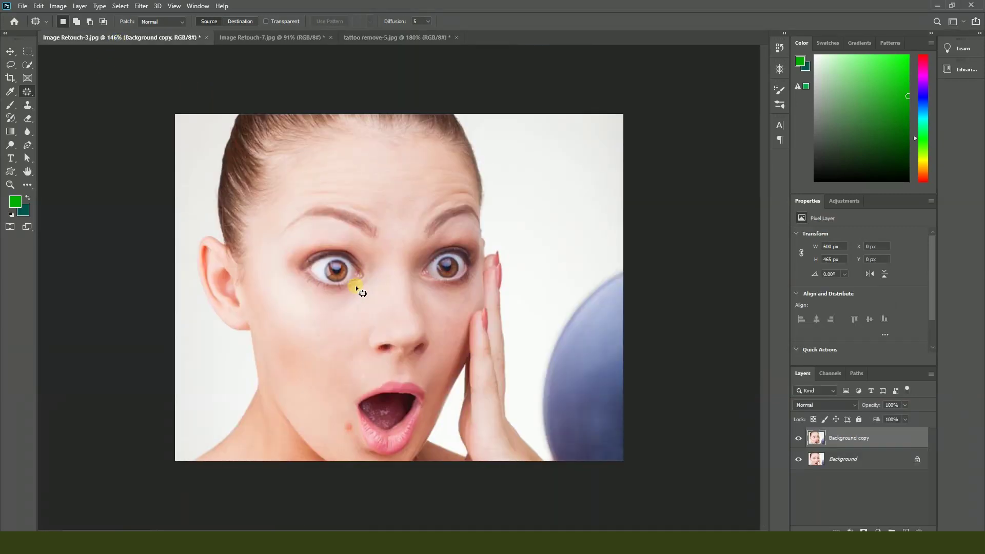
pyautogui.scroll(2, 339, 259)
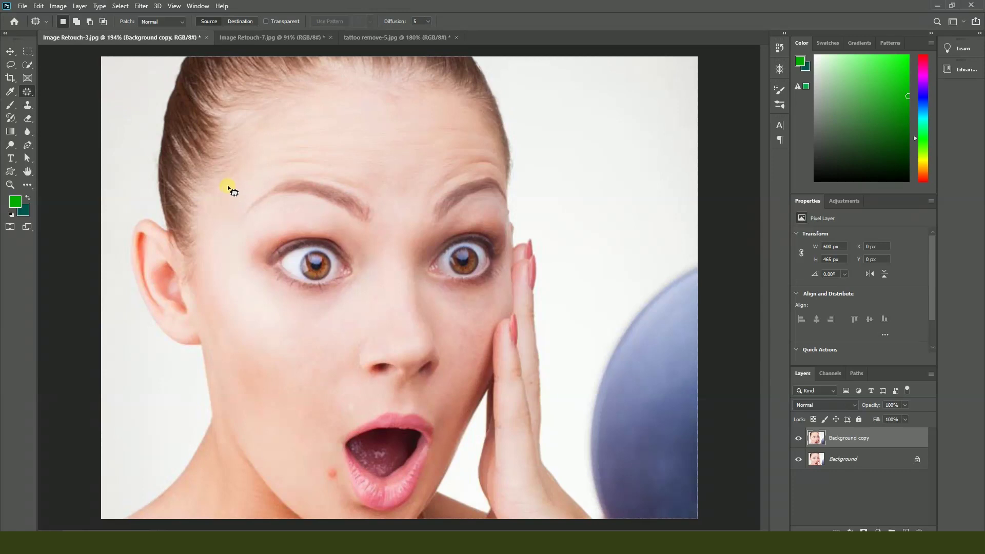
pyautogui.moveTo(235, 178)
pyautogui.mouseDown()
pyautogui.moveTo(316, 161)
pyautogui.moveTo(383, 185)
pyautogui.mouseUp()
pyautogui.moveTo(400, 141)
pyautogui.mouseDown()
pyautogui.moveTo(355, 123)
pyautogui.moveTo(256, 128)
pyautogui.moveTo(224, 152)
pyautogui.moveTo(221, 180)
pyautogui.mouseUp()
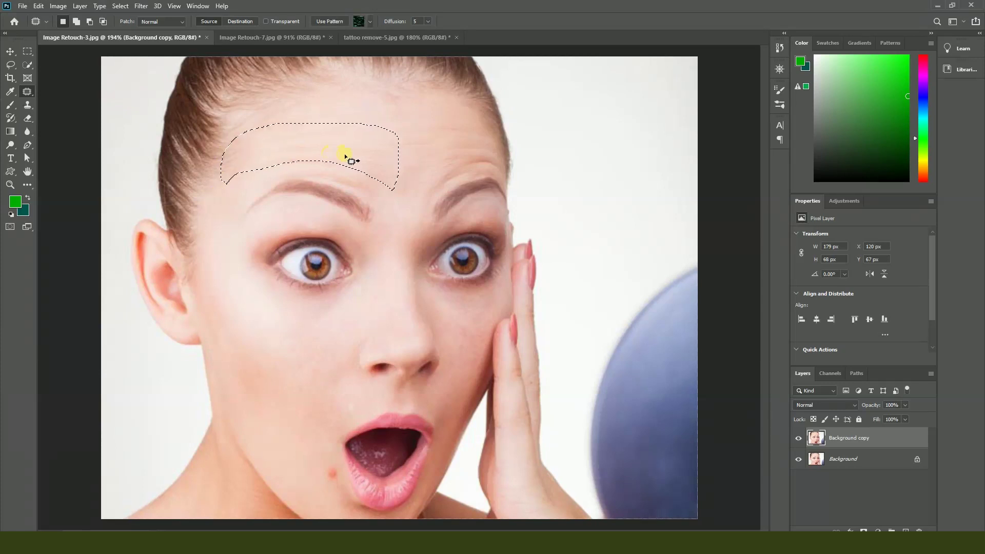
pyautogui.moveTo(355, 154); pyautogui.dragTo(352, 200)
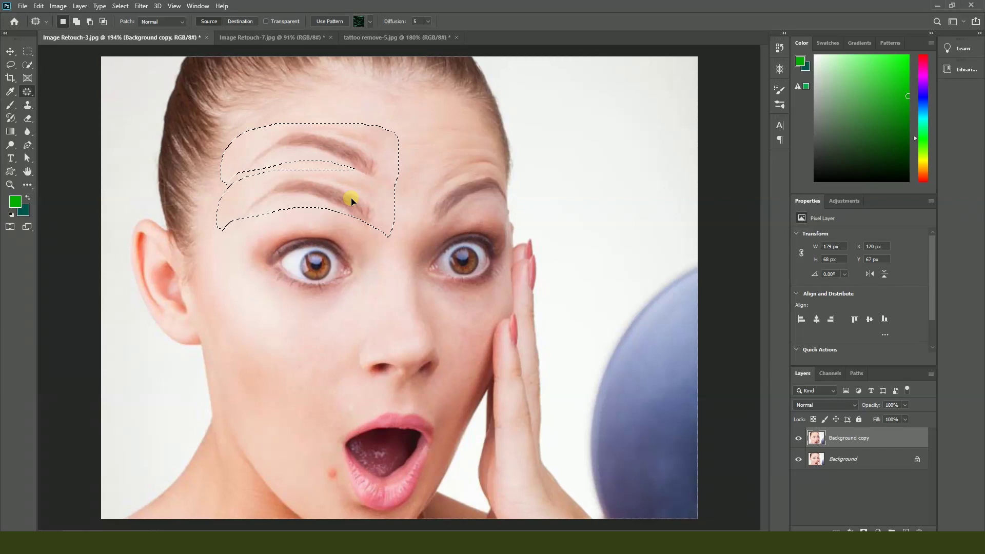
pyautogui.moveTo(352, 199); pyautogui.dragTo(349, 199)
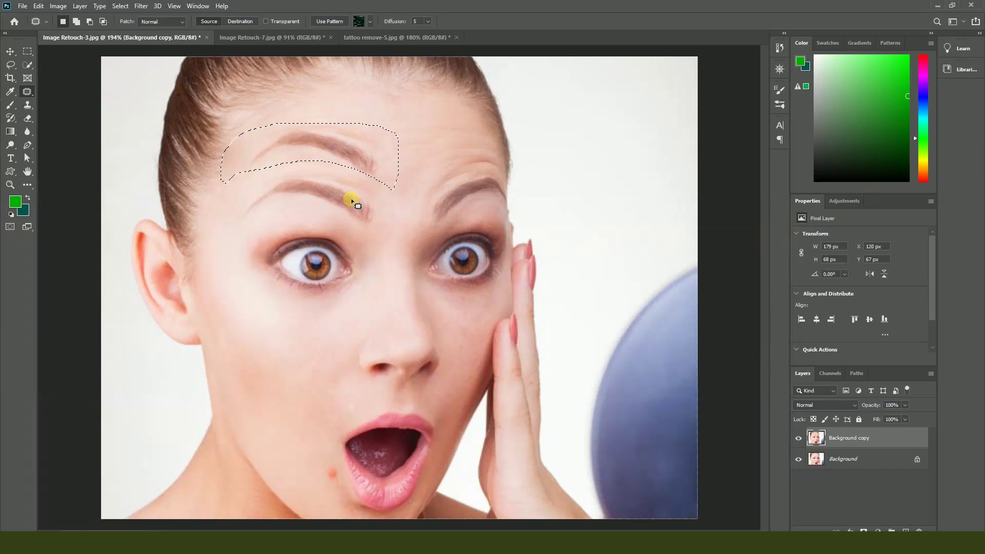
pyautogui.hotkey('ctrl', 'd')
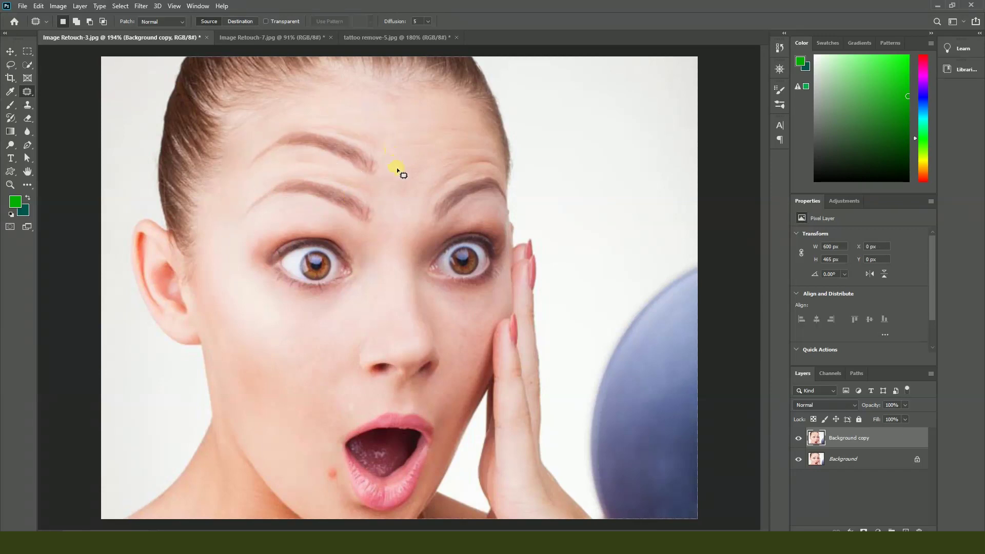
pyautogui.scroll(-2, 398, 171)
pyautogui.scroll(2, 383, 214)
pyautogui.scroll(1, 384, 215)
# Step: Patch the wrinkles above the brow onto smooth forehead skin
pyautogui.moveTo(205, 233); pyautogui.dragTo(244, 209)
pyautogui.moveTo(332, 220); pyautogui.dragTo(369, 238)
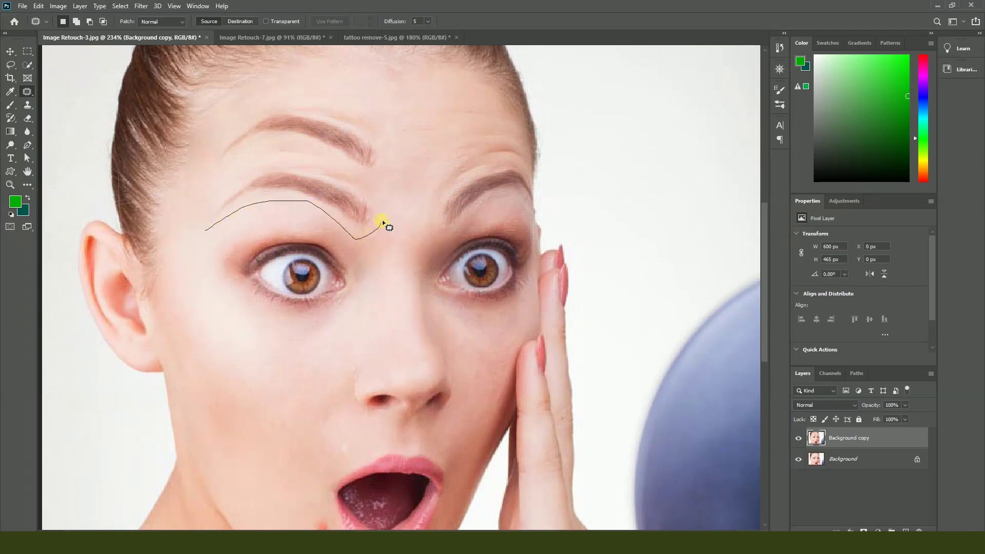
pyautogui.moveTo(381, 200)
pyautogui.mouseDown()
pyautogui.moveTo(365, 177)
pyautogui.moveTo(295, 163)
pyautogui.moveTo(227, 165)
pyautogui.moveTo(203, 233)
pyautogui.mouseUp()
pyautogui.scroll(-3, 255, 213)
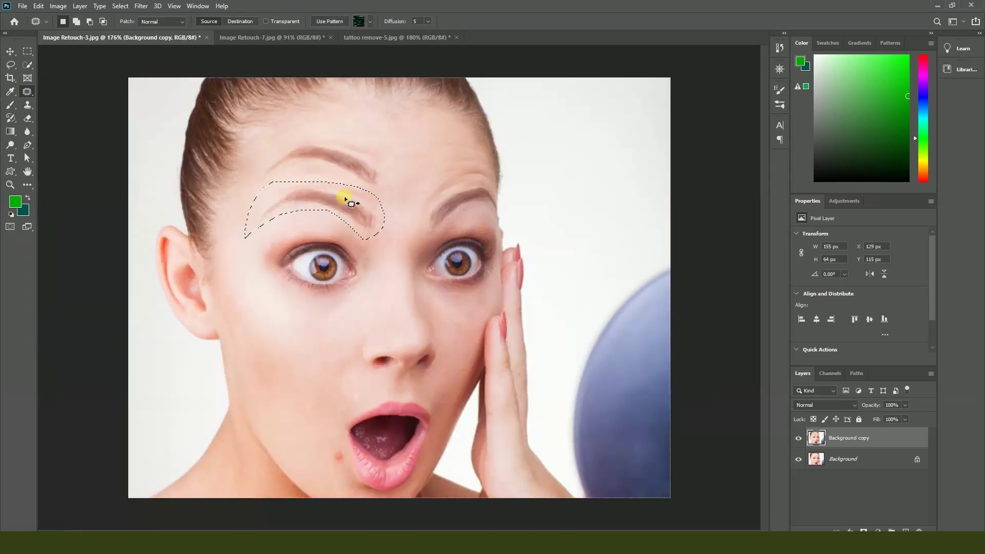
pyautogui.moveTo(358, 213); pyautogui.dragTo(374, 150)
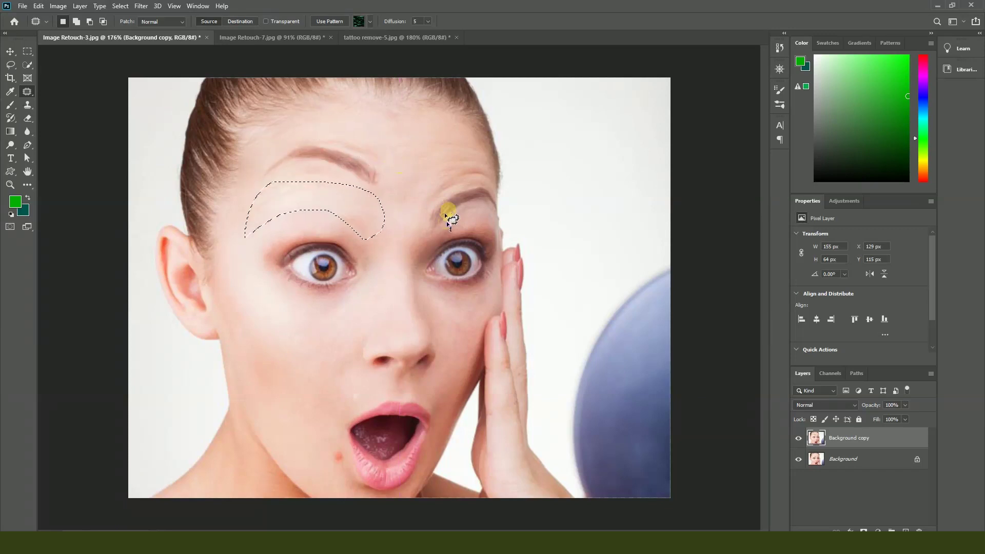
pyautogui.hotkey('ctrl', 'd')
pyautogui.scroll(-3, 351, 242)
pyautogui.scroll(-1, 352, 242)
pyautogui.scroll(3, 399, 266)
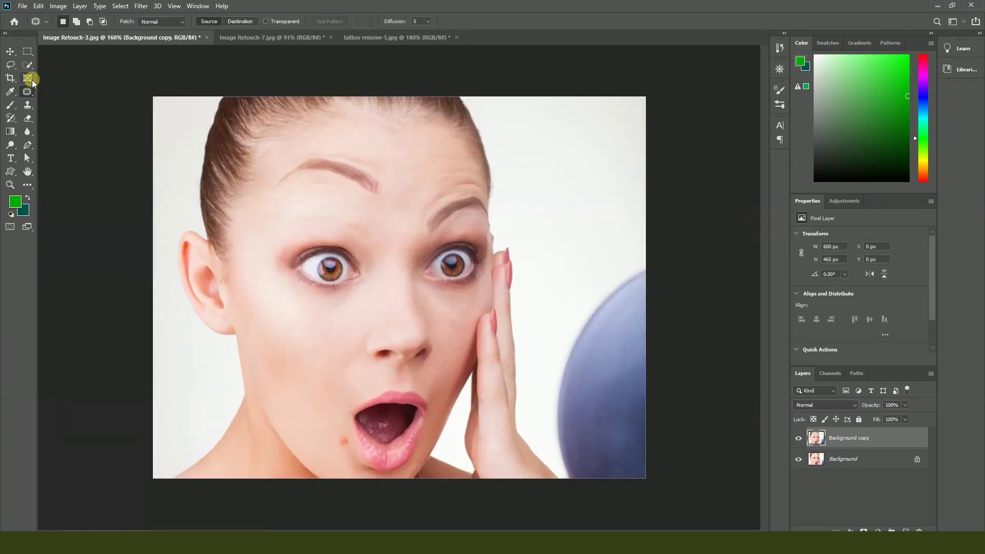
pyautogui.rightClick(29, 90)
# Step: With the Spot Healing Brush at size 20, heal the line and blemishes above the left eye
pyautogui.click(62, 92)
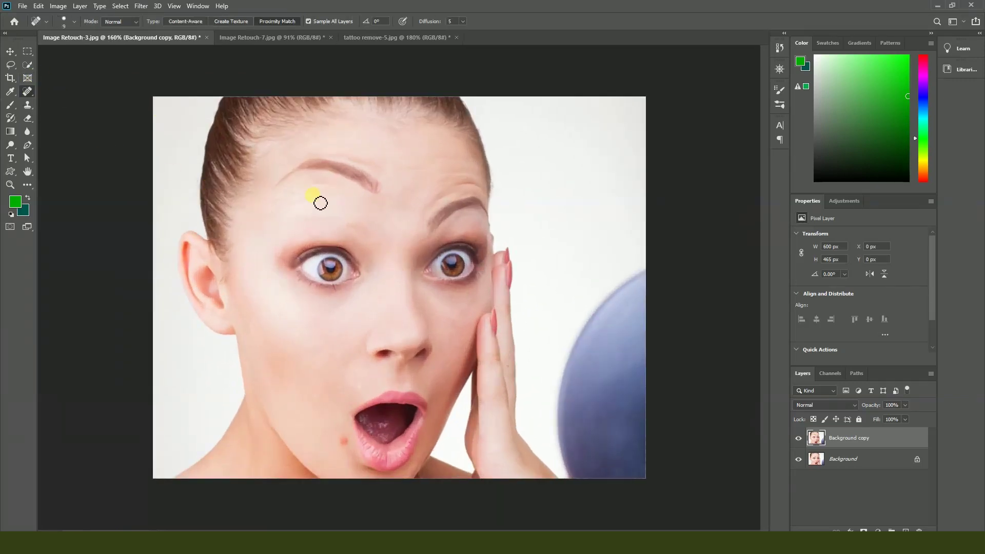
pyautogui.press(']')
pyautogui.moveTo(331, 214)
pyautogui.mouseDown()
pyautogui.moveTo(367, 238)
pyautogui.moveTo(314, 228)
pyautogui.mouseUp()
pyautogui.click(358, 231)
pyautogui.click(391, 235)
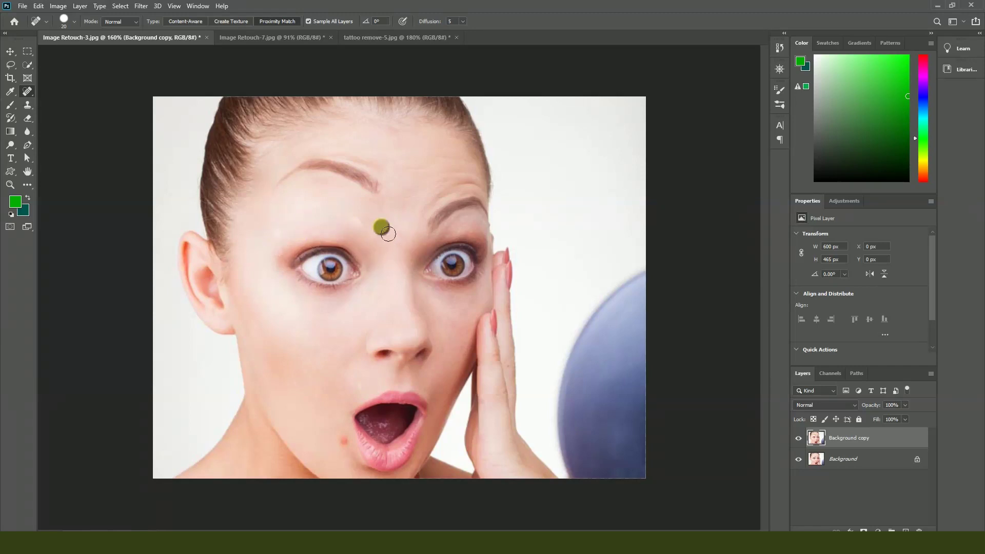
pyautogui.click(363, 222)
pyautogui.click(286, 237)
pyautogui.scroll(-5, 286, 237)
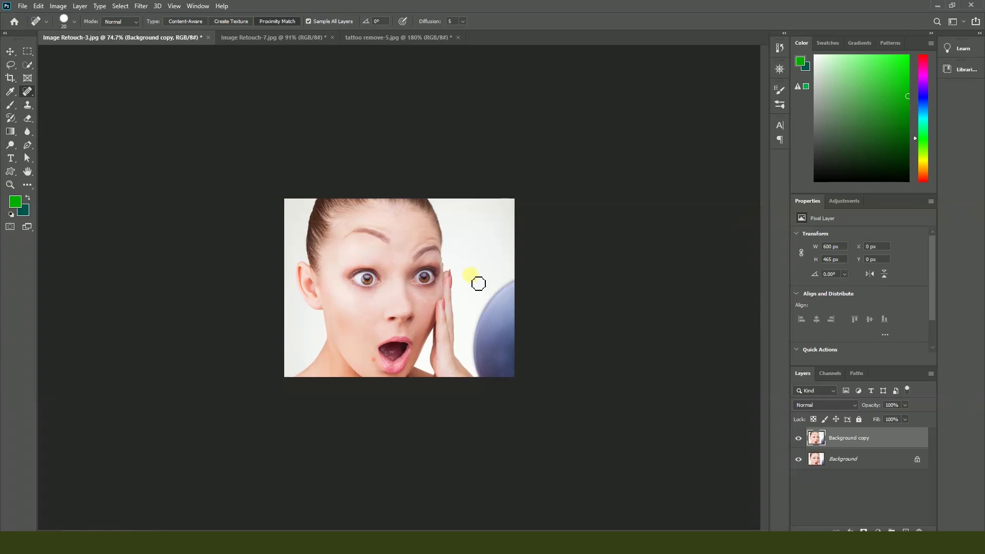
pyautogui.scroll(5, 391, 229)
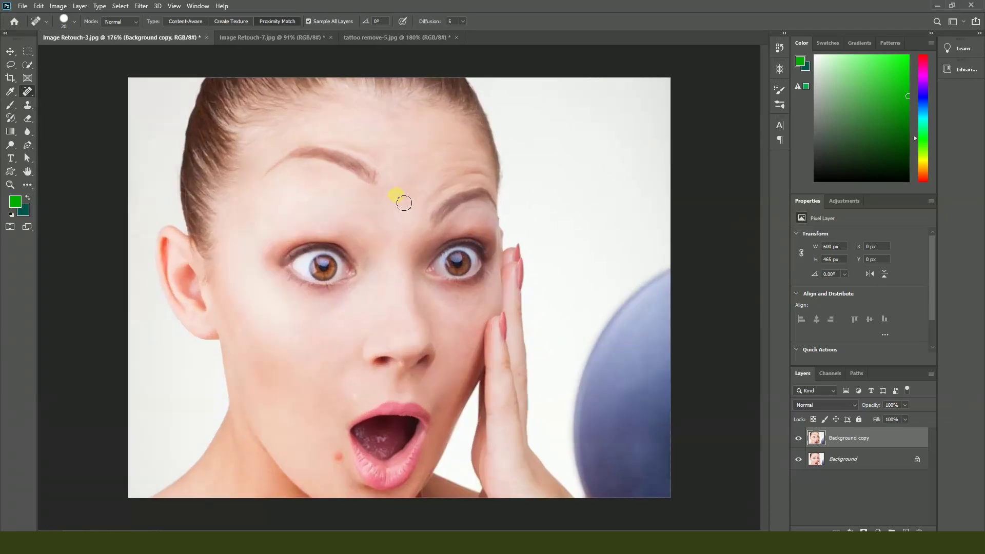
# Step: At brush size 15, heal the line and spots on the forehead by the right brow
pyautogui.press('[')
pyautogui.moveTo(436, 191); pyautogui.dragTo(462, 184)
pyautogui.click(466, 169)
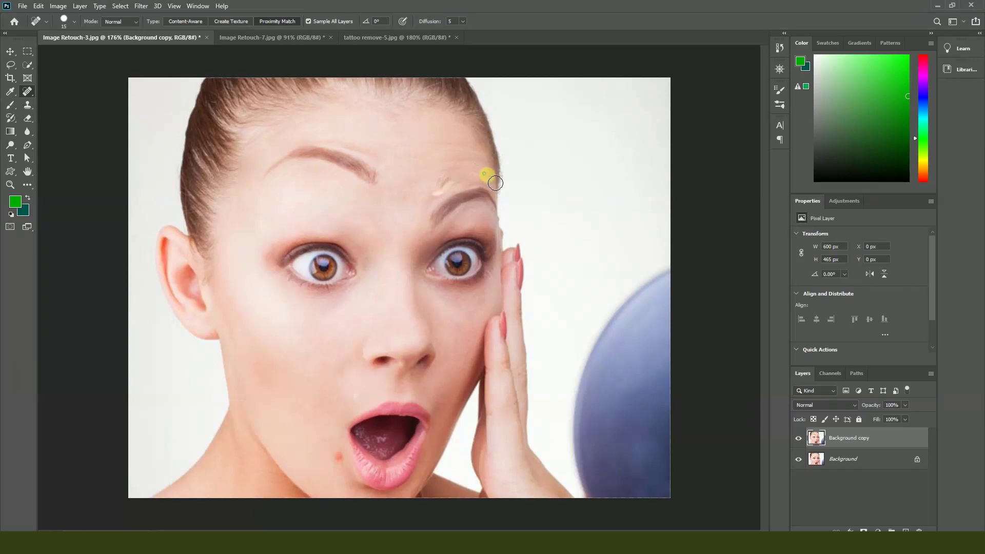
pyautogui.click(440, 189)
pyautogui.scroll(-3, 404, 219)
# Step: Spot-heal the remaining short line and marks around the inner right brow
pyautogui.moveTo(430, 200); pyautogui.dragTo(440, 199)
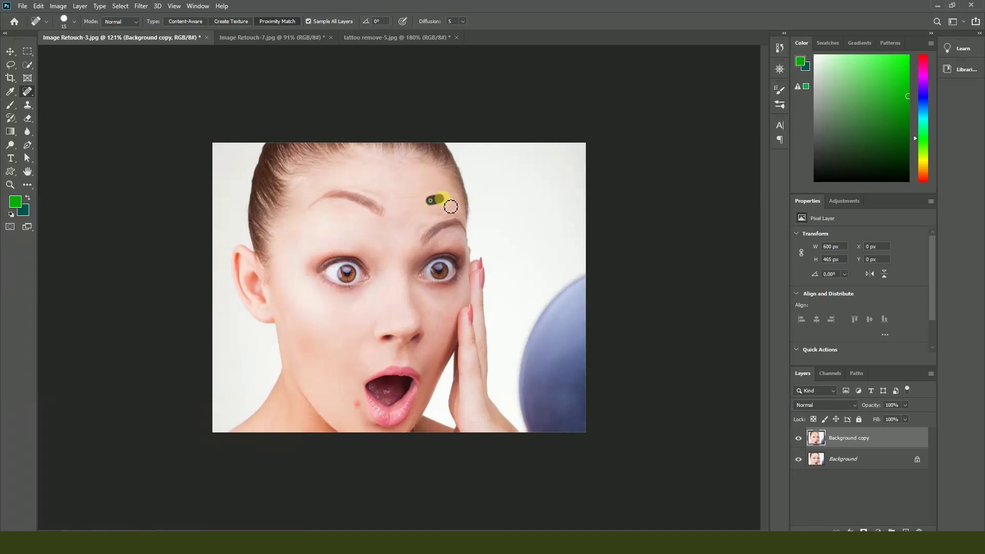
pyautogui.click(432, 187)
pyautogui.click(424, 226)
pyautogui.click(423, 222)
pyautogui.click(430, 231)
pyautogui.click(427, 217)
pyautogui.click(425, 221)
pyautogui.scroll(-2, 399, 212)
pyautogui.rightClick(29, 94)
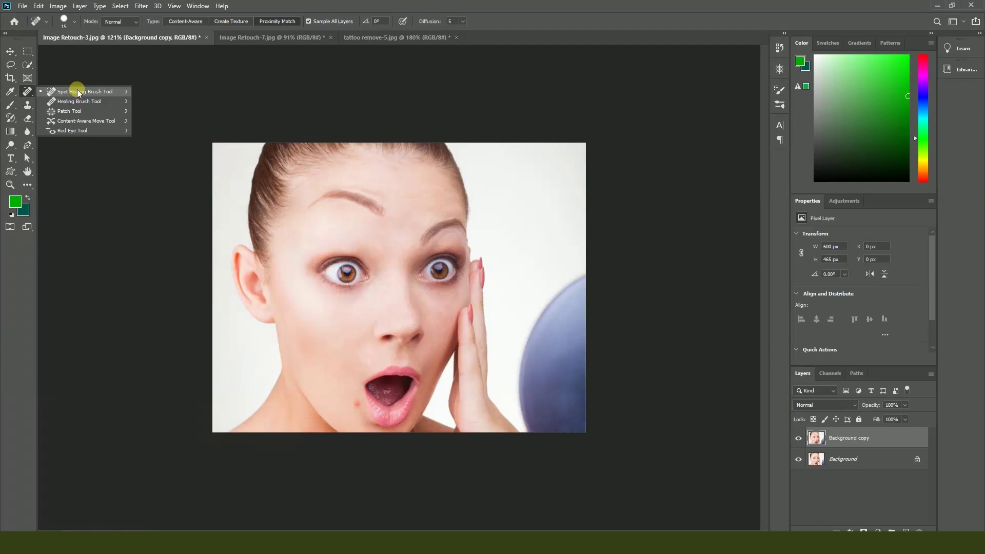
# Step: With the Healing Brush, paint the sampled left iris onto the mouth and cheek, then undo both
pyautogui.click(28, 104)
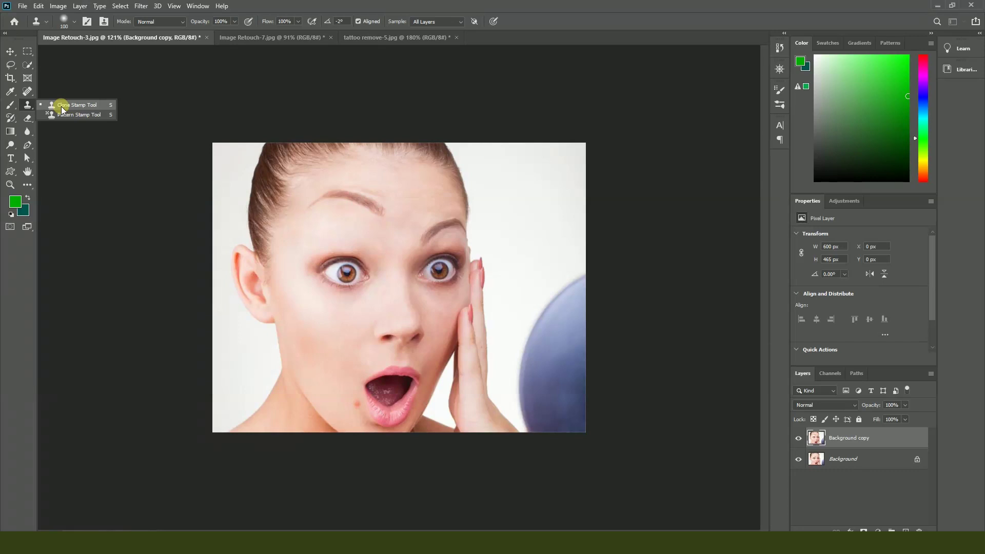
pyautogui.click(28, 93)
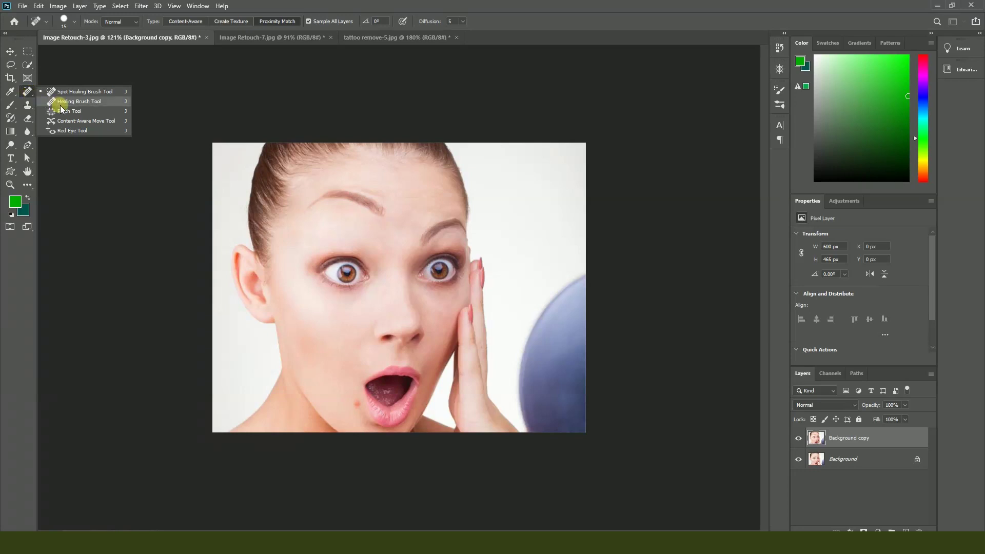
pyautogui.click(82, 101)
pyautogui.scroll(3, 374, 244)
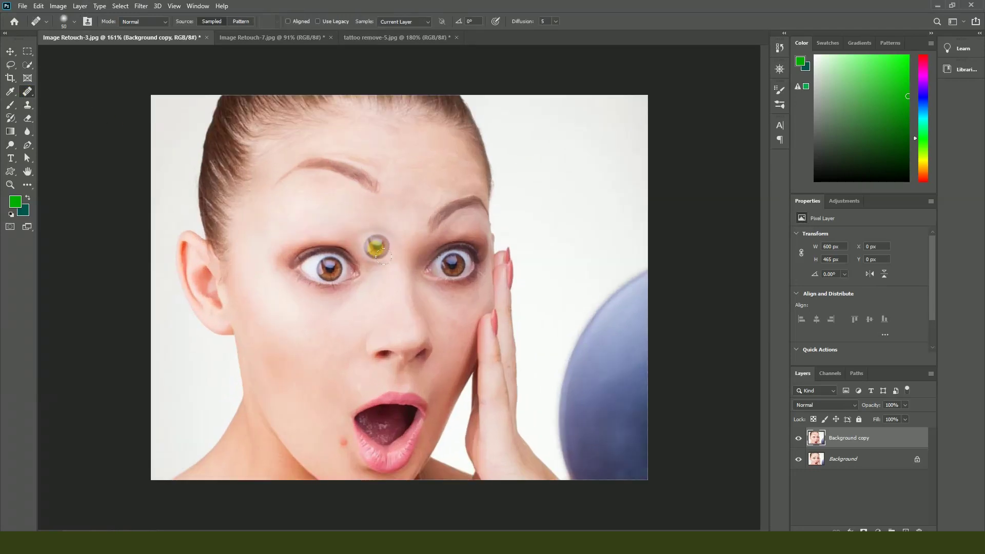
pyautogui.keyDown('alt'); pyautogui.click(328, 272); pyautogui.keyUp('alt')
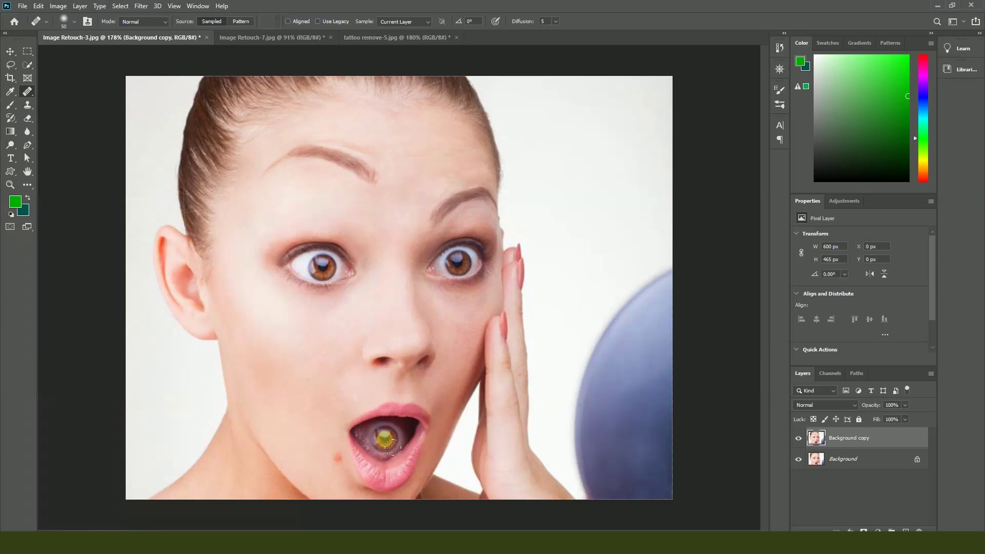
pyautogui.moveTo(393, 446); pyautogui.dragTo(391, 452)
pyautogui.scroll(-3, 564, 467)
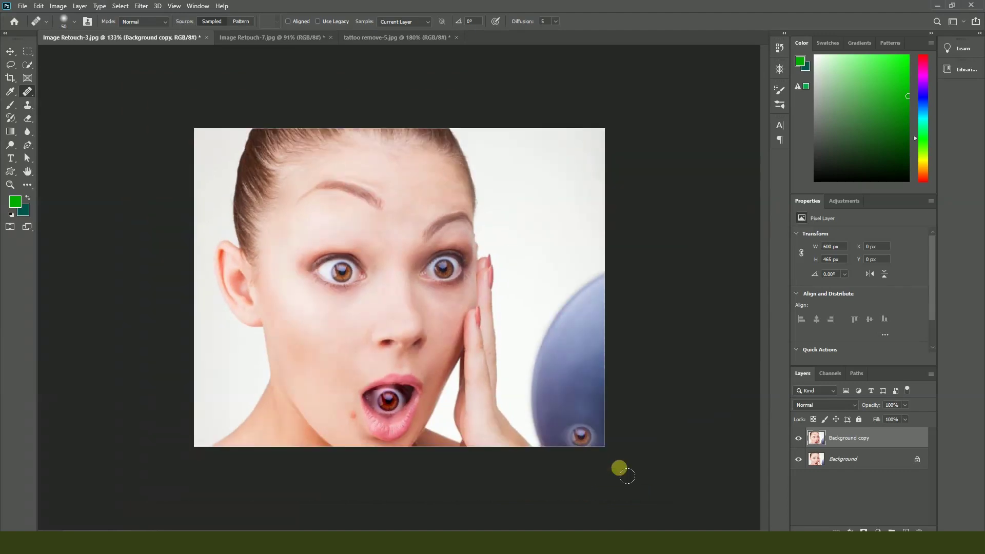
pyautogui.click(343, 368)
pyautogui.hotkey('ctrl', 'z')
pyautogui.scroll(1, 411, 406)
pyautogui.scroll(-1, 414, 403)
pyautogui.scroll(3, 431, 470)
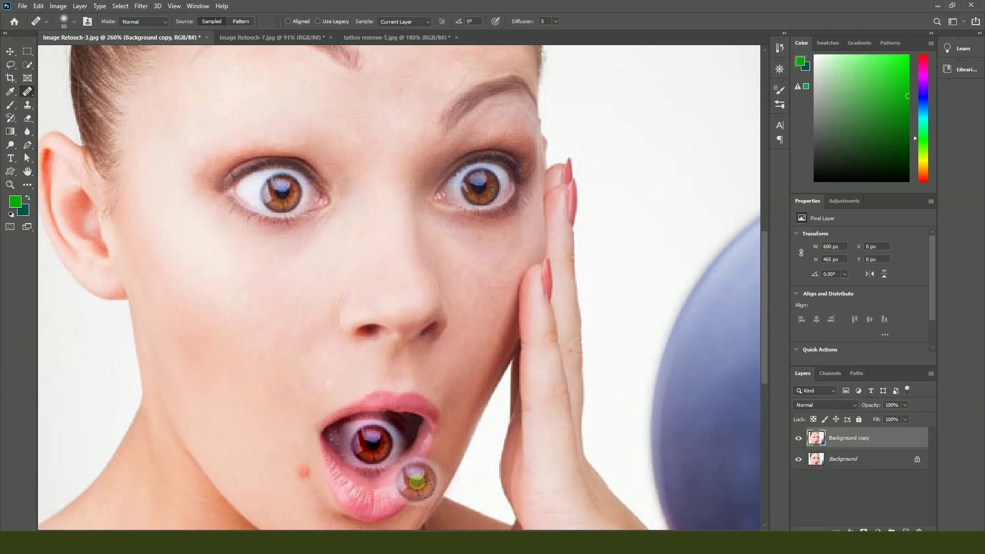
pyautogui.scroll(-3, 418, 482)
pyautogui.hotkey('ctrl', 'z')
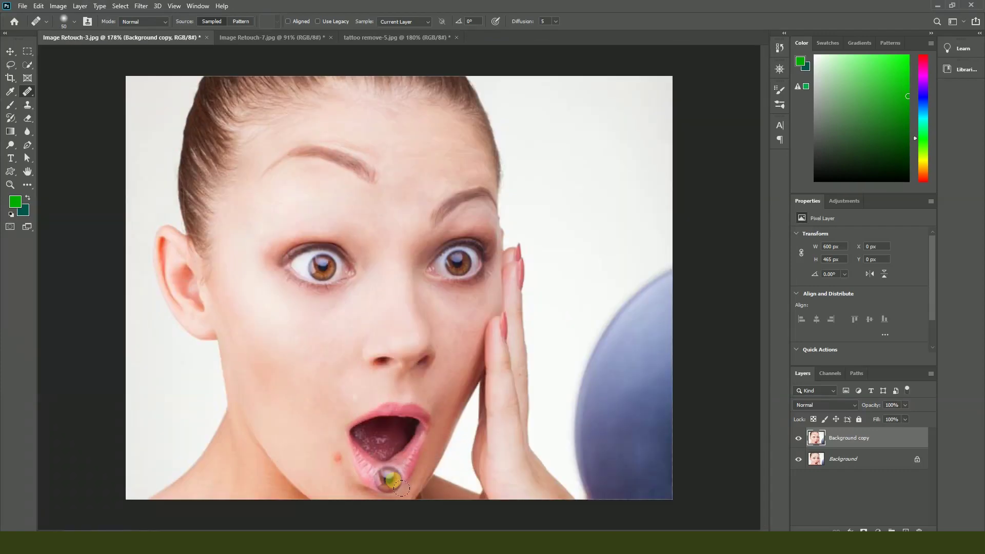
# Step: Set the healing brush to size 30 and heal over the tip of the nose
pyautogui.press('[')
pyautogui.press('[')
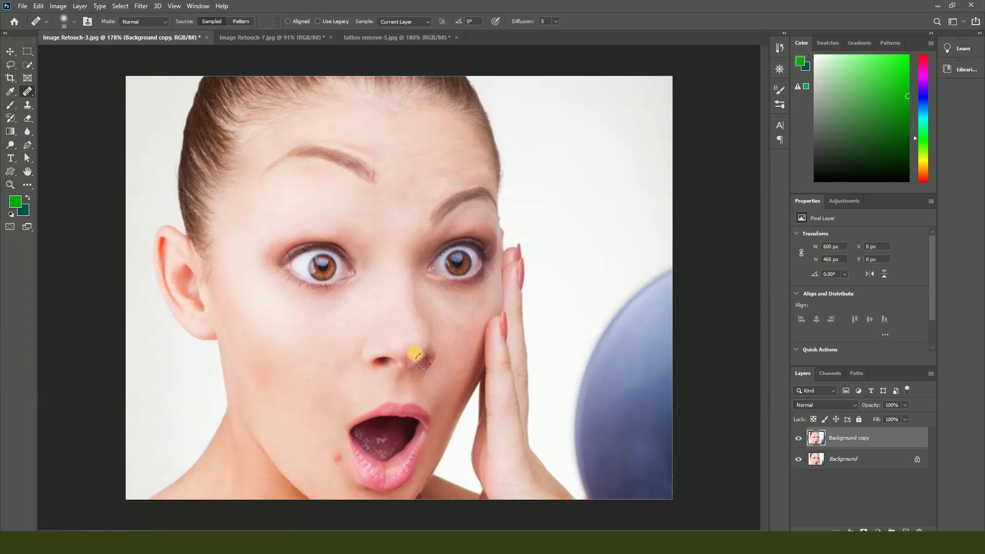
pyautogui.moveTo(414, 341)
pyautogui.mouseDown()
pyautogui.moveTo(406, 332)
pyautogui.moveTo(415, 336)
pyautogui.mouseUp()
pyautogui.scroll(3, 474, 416)
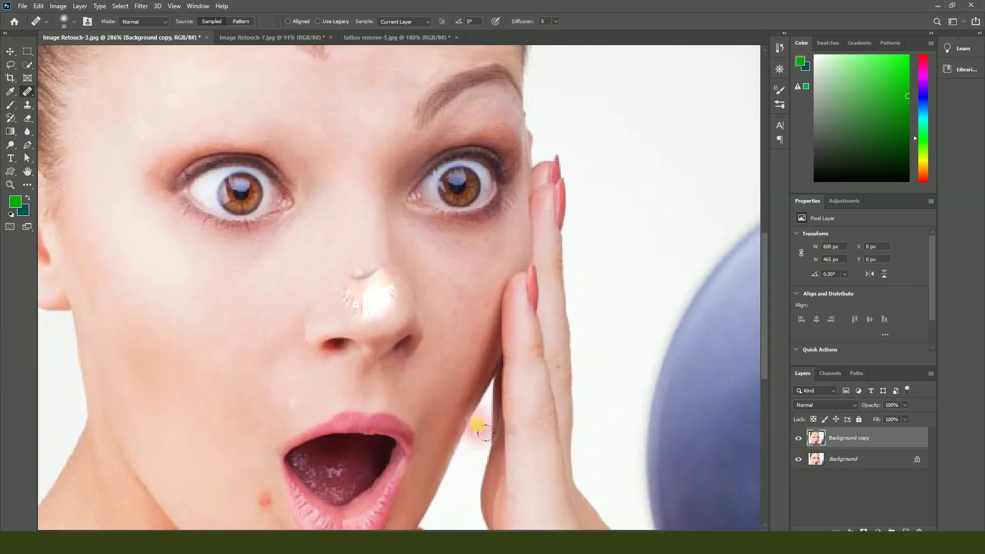
pyautogui.scroll(-2, 485, 433)
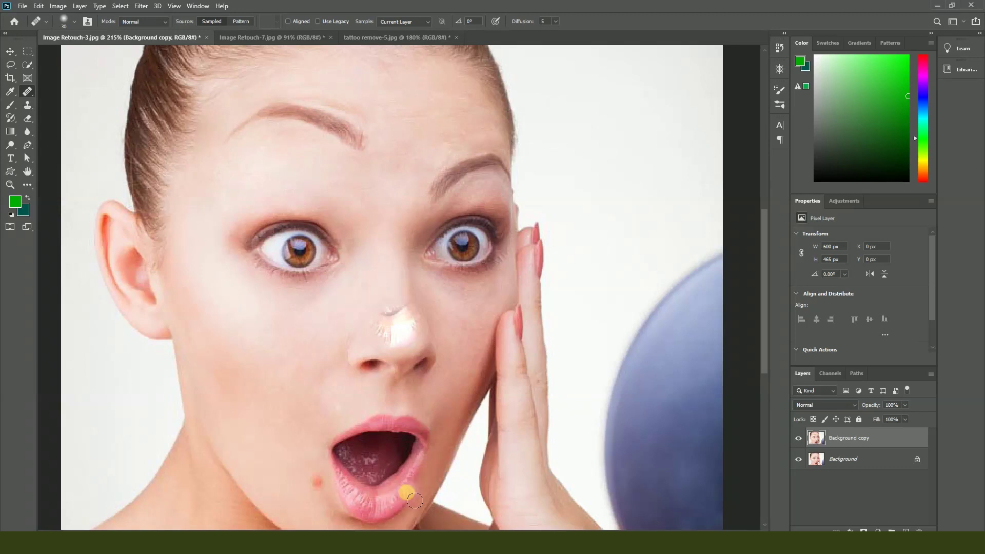
pyautogui.scroll(-2, 414, 500)
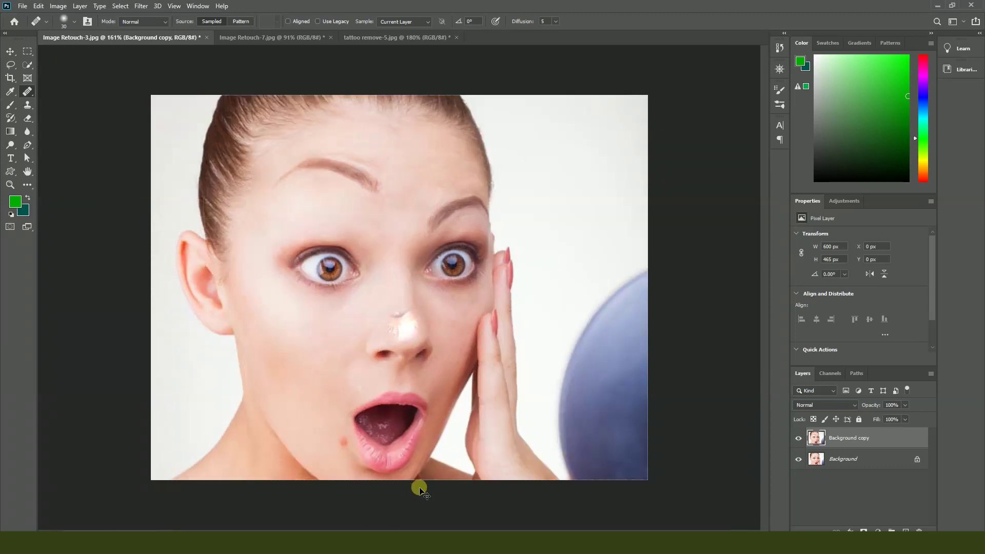
# Step: Heal over the nose tip and a forehead spot above the eyebrow, resizing the brush to 15
pyautogui.scroll(2, 354, 290)
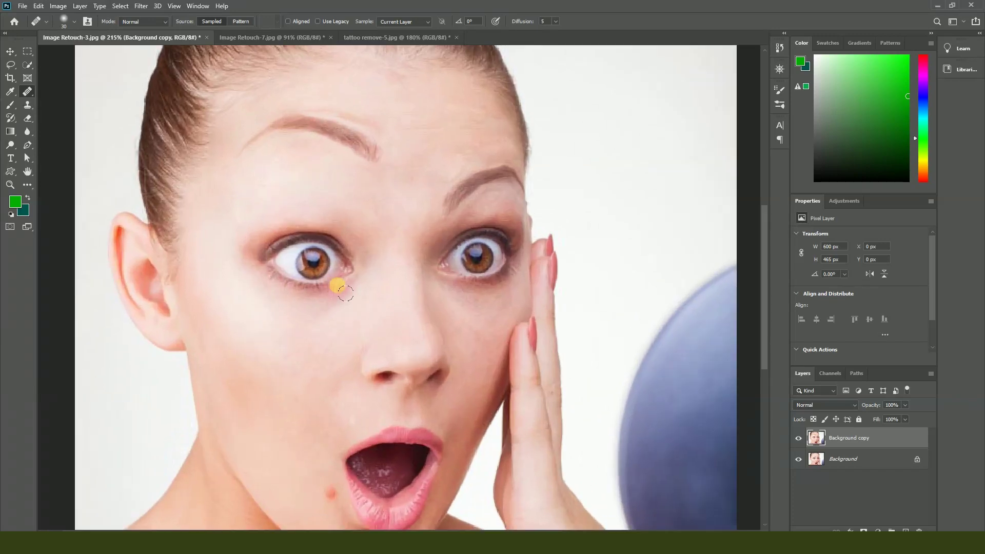
pyautogui.scroll(1, 367, 337)
pyautogui.moveTo(428, 342); pyautogui.dragTo(432, 355)
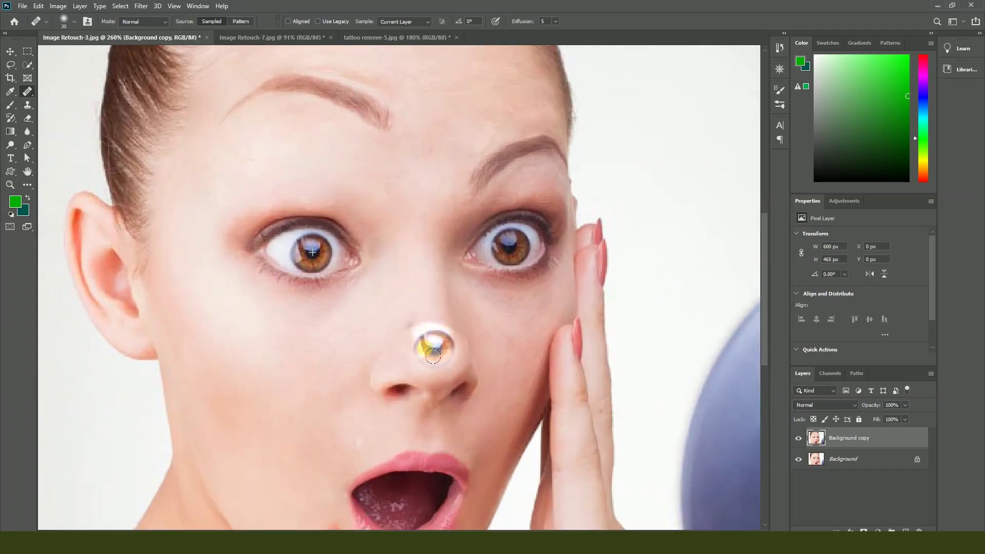
pyautogui.scroll(-3, 432, 355)
pyautogui.scroll(2, 341, 163)
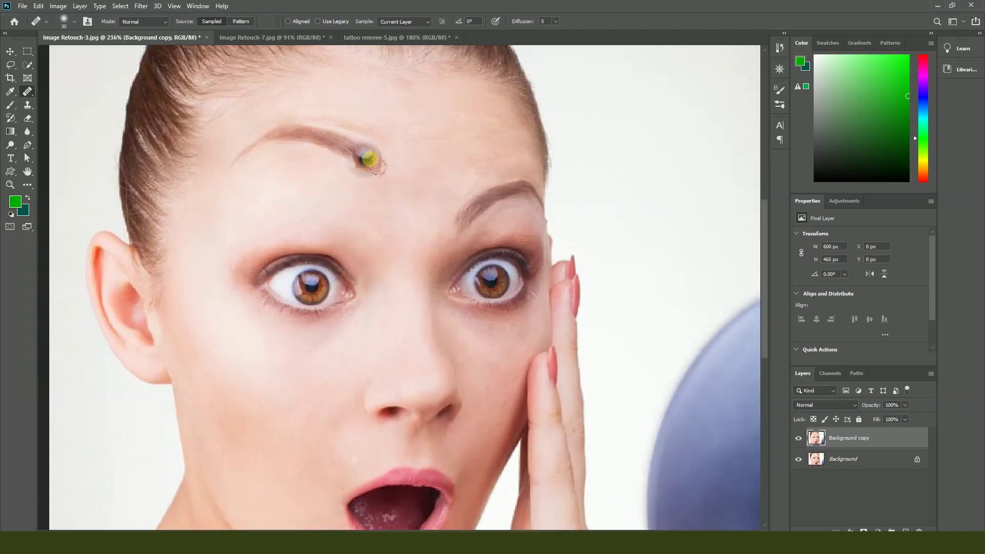
pyautogui.click(425, 207)
pyautogui.press('[')
pyautogui.press('[')
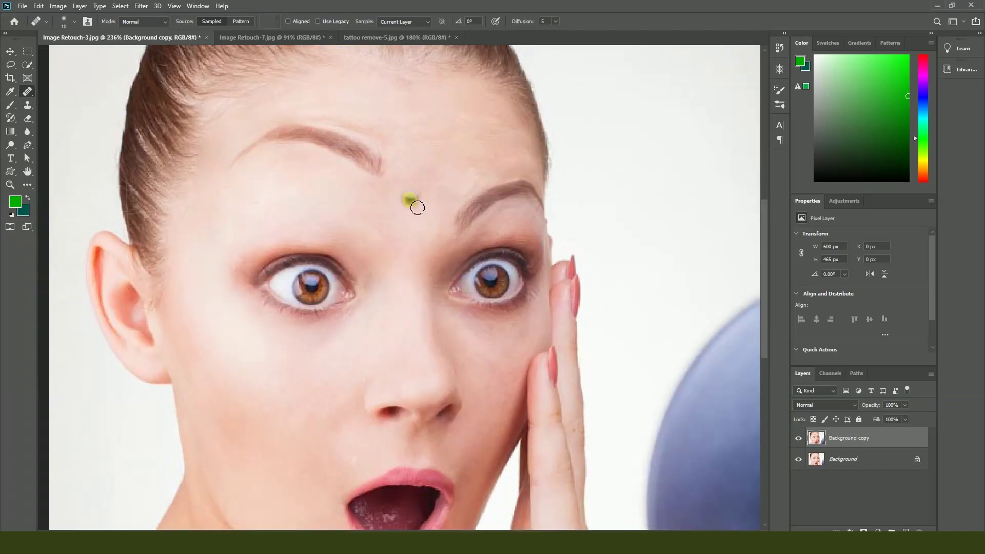
pyautogui.press(']')
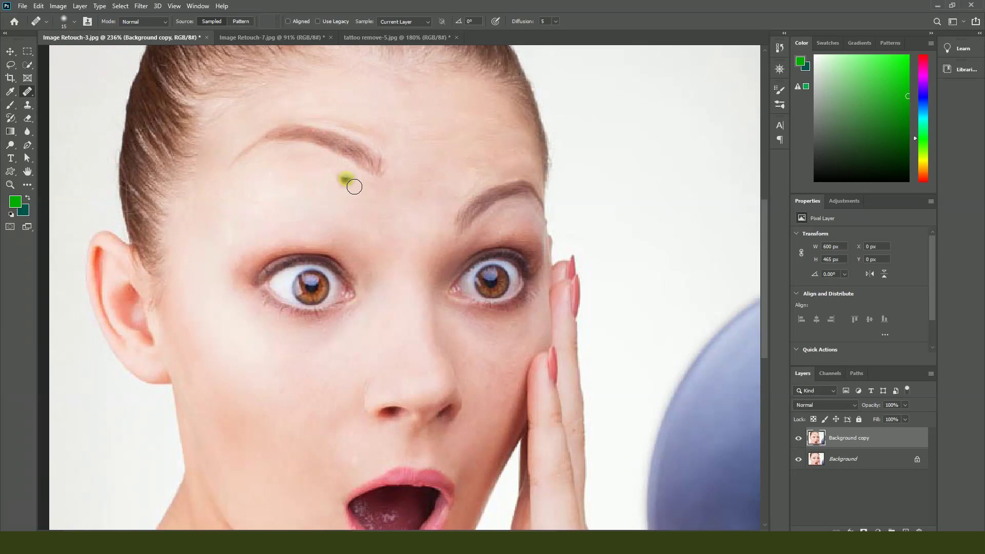
# Step: Heal the yellow-green spot under the eyebrow and fill in the eyebrow tail
pyautogui.scroll(2, 354, 187)
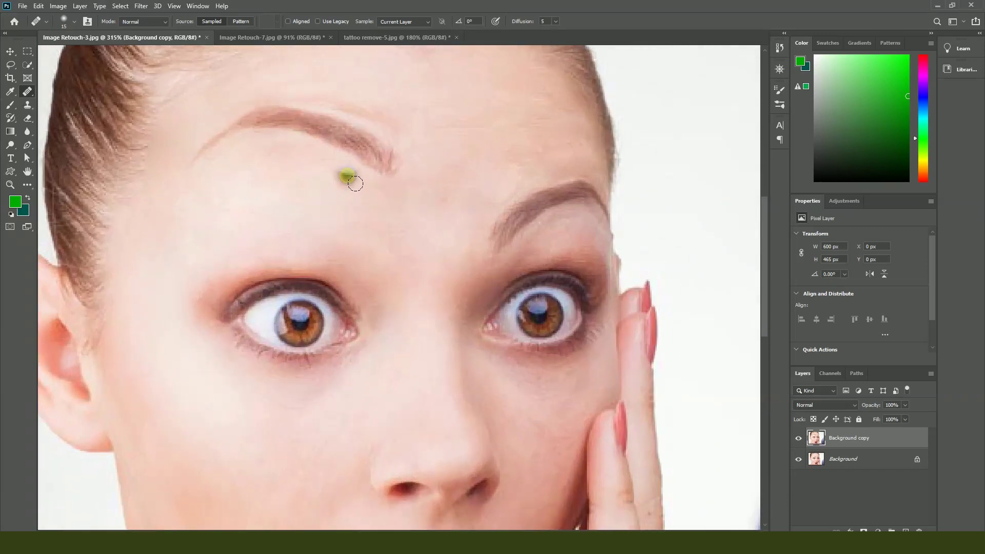
pyautogui.scroll(1, 356, 183)
pyautogui.click(357, 176)
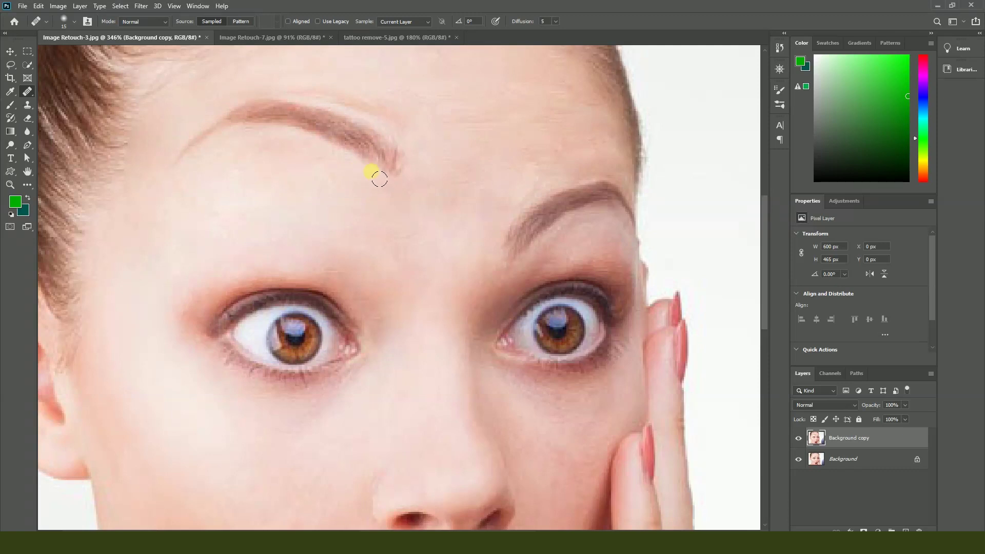
pyautogui.moveTo(383, 179)
pyautogui.mouseDown()
pyautogui.moveTo(402, 158)
pyautogui.moveTo(392, 184)
pyautogui.moveTo(411, 159)
pyautogui.moveTo(360, 189)
pyautogui.moveTo(394, 149)
pyautogui.moveTo(372, 162)
pyautogui.moveTo(378, 156)
pyautogui.moveTo(360, 194)
pyautogui.moveTo(370, 187)
pyautogui.moveTo(358, 161)
pyautogui.moveTo(366, 176)
pyautogui.moveTo(357, 155)
pyautogui.mouseUp()
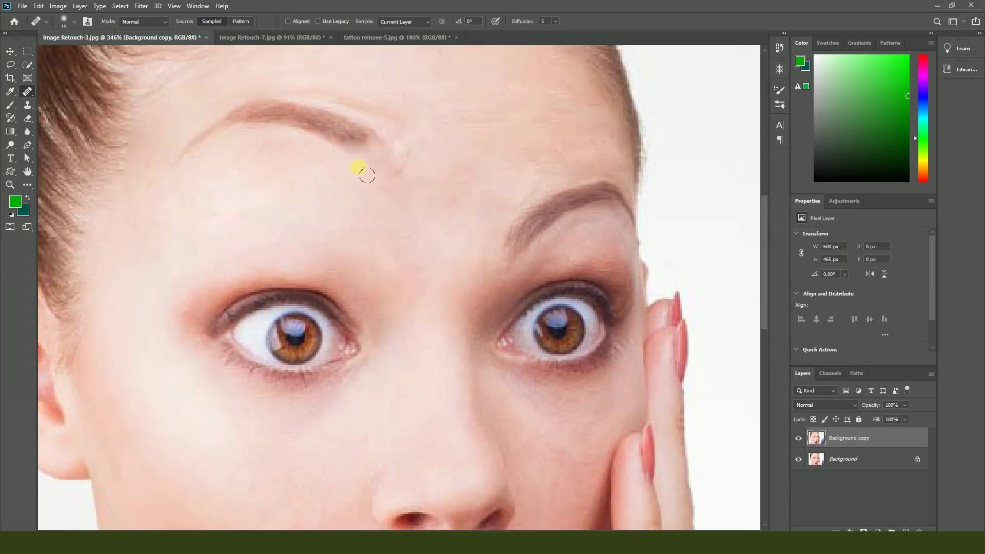
pyautogui.scroll(-3, 411, 206)
pyautogui.scroll(-1, 415, 208)
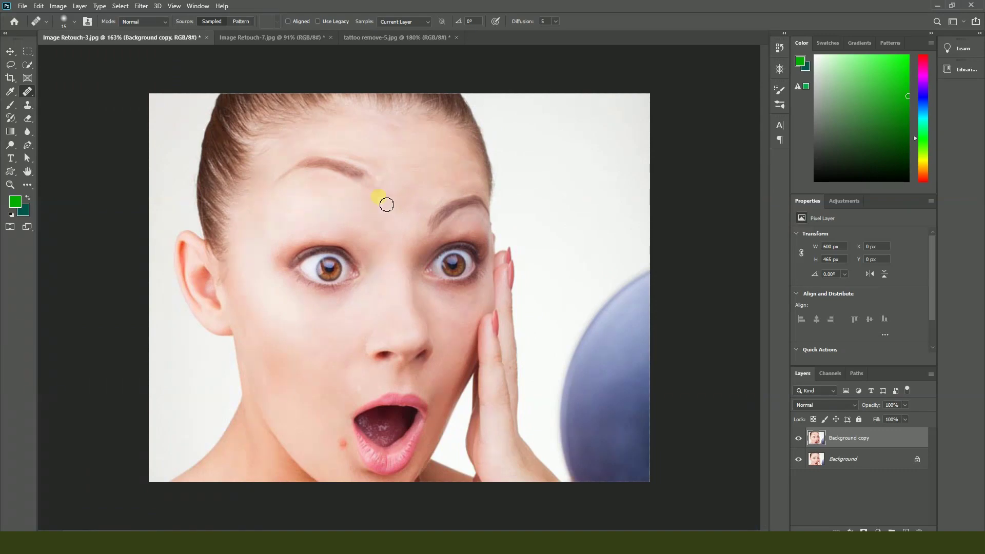
pyautogui.scroll(2, 384, 199)
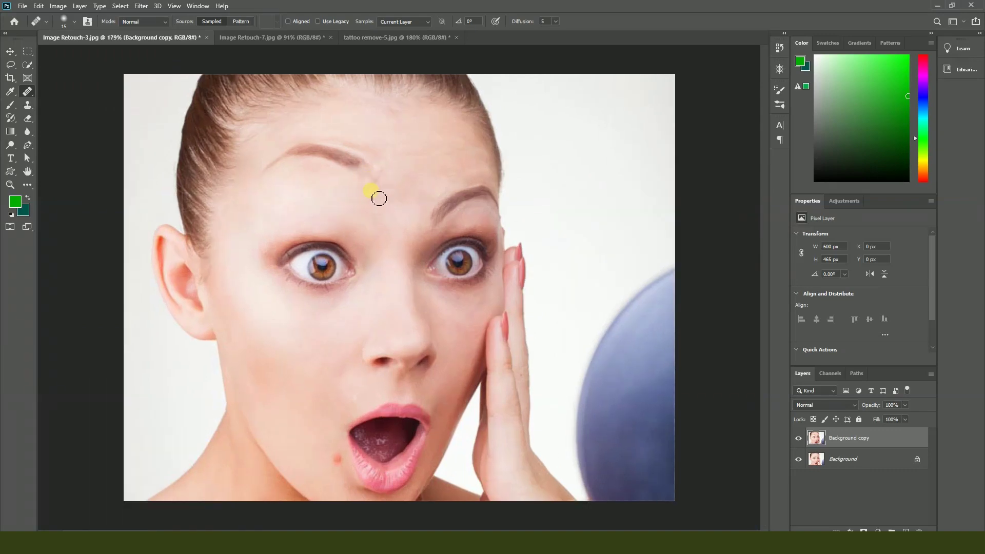
pyautogui.moveTo(386, 146); pyautogui.dragTo(380, 158)
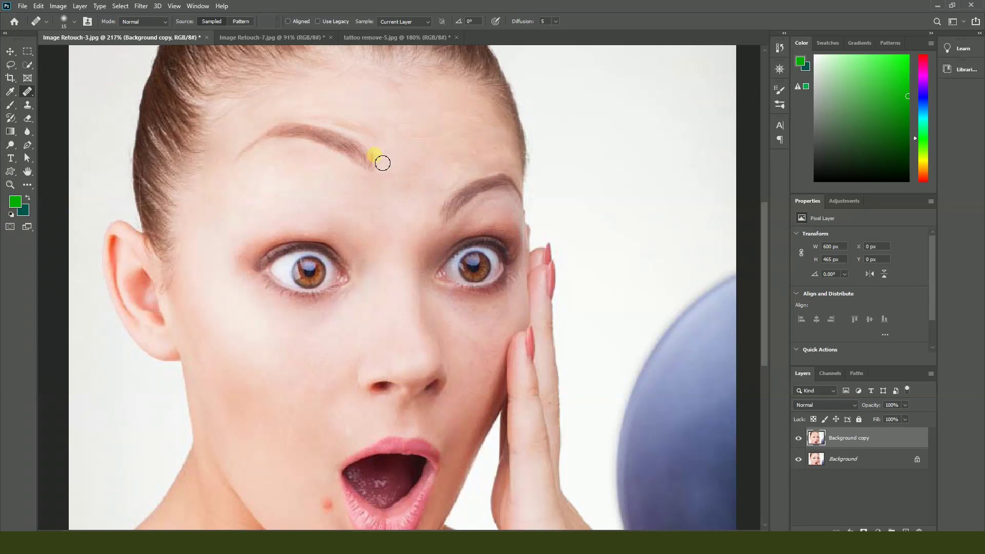
pyautogui.scroll(2, 379, 157)
pyautogui.click(26, 93)
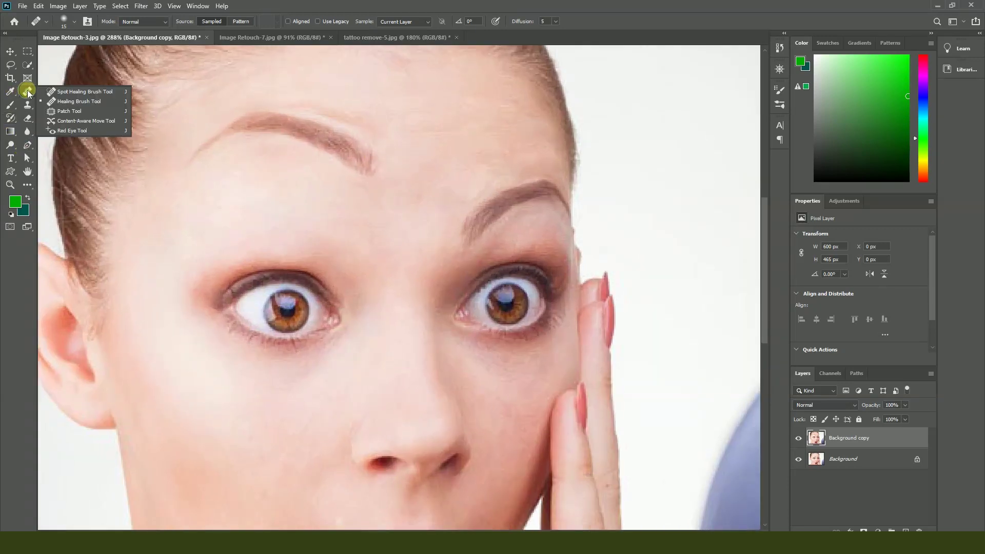
# Step: With the Healing Brush at size 40, heal stray hairs along the hairline by the left temple
pyautogui.click(71, 102)
pyautogui.scroll(-2, 307, 280)
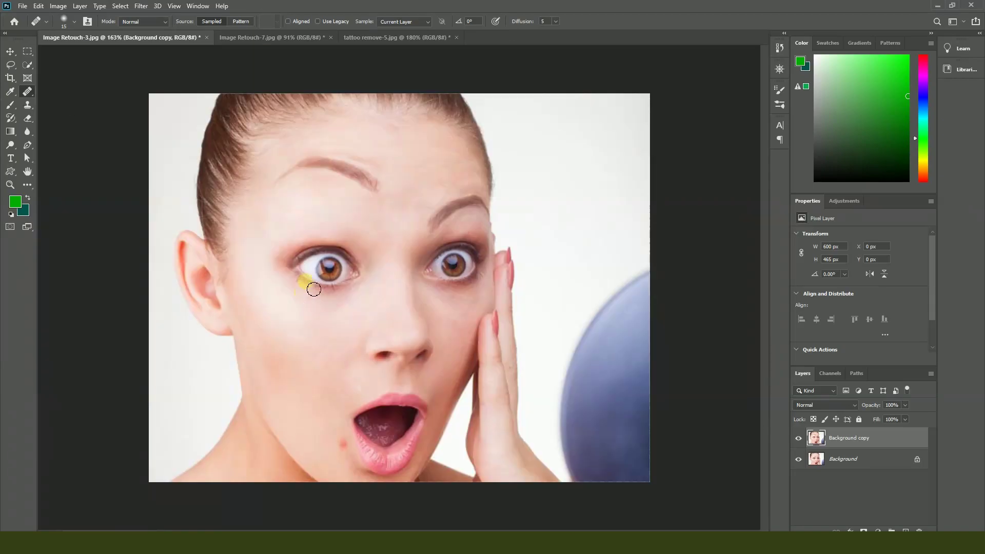
pyautogui.hotkey('alt', 'Tab')
pyautogui.hotkey('ctrl', '0')
pyautogui.scroll(2, 200, 131)
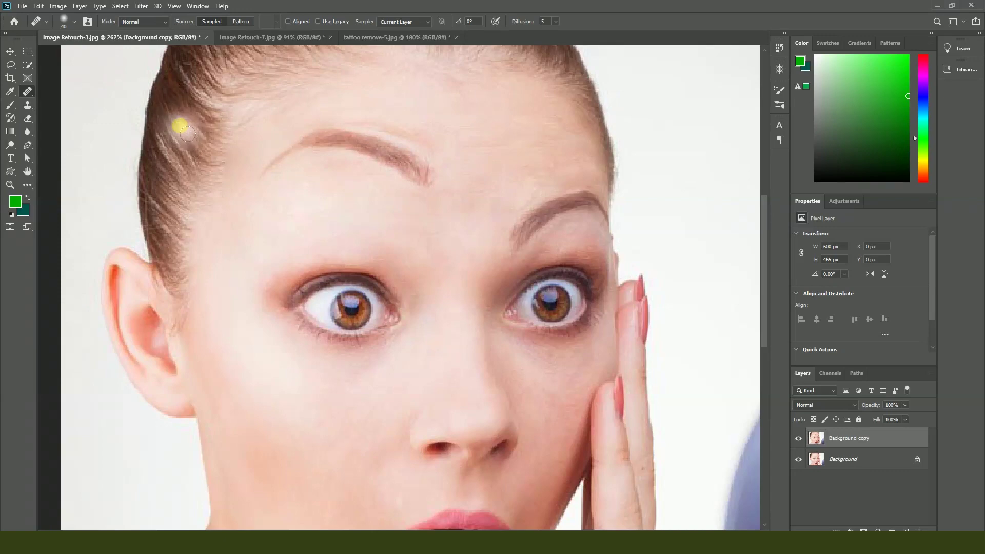
pyautogui.press(']')
pyautogui.scroll(-2, 177, 123)
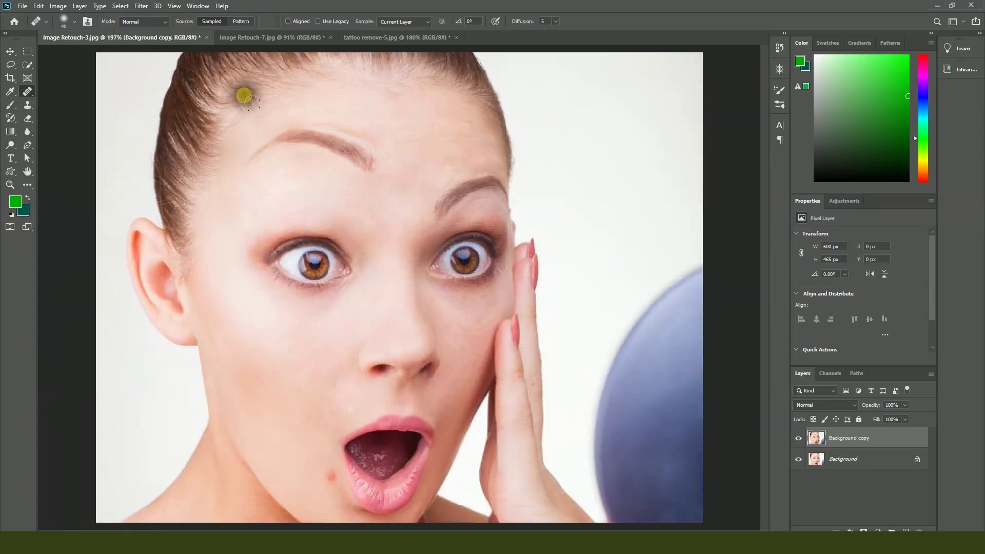
pyautogui.moveTo(249, 102); pyautogui.dragTo(235, 98)
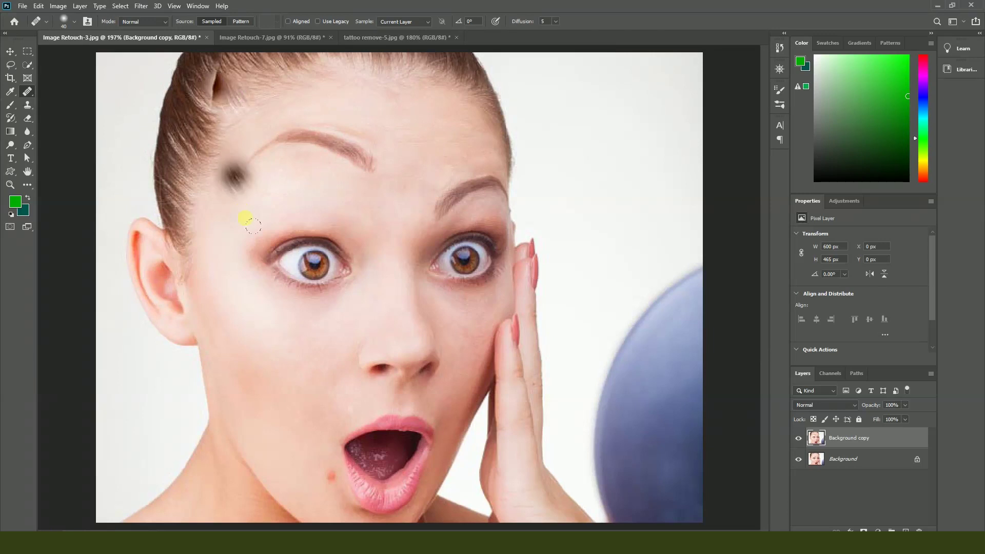
pyautogui.keyDown('alt'); pyautogui.click(188, 137); pyautogui.keyUp('alt')
pyautogui.moveTo(218, 108); pyautogui.dragTo(246, 81)
# Step: Heal the skin above the brow and the remaining stray hairs along the hairline
pyautogui.moveTo(314, 110); pyautogui.dragTo(330, 135)
pyautogui.scroll(-3, 336, 188)
pyautogui.scroll(3, 330, 183)
pyautogui.moveTo(164, 67)
pyautogui.mouseDown()
pyautogui.moveTo(198, 107)
pyautogui.moveTo(179, 130)
pyautogui.moveTo(226, 92)
pyautogui.mouseUp()
pyautogui.moveTo(314, 98)
pyautogui.mouseDown()
pyautogui.moveTo(324, 103)
pyautogui.moveTo(297, 110)
pyautogui.mouseUp()
pyautogui.moveTo(211, 99)
pyautogui.mouseDown()
pyautogui.moveTo(259, 97)
pyautogui.moveTo(223, 125)
pyautogui.moveTo(272, 98)
pyautogui.moveTo(243, 105)
pyautogui.mouseUp()
pyautogui.click(354, 117)
pyautogui.moveTo(308, 142); pyautogui.dragTo(308, 142)
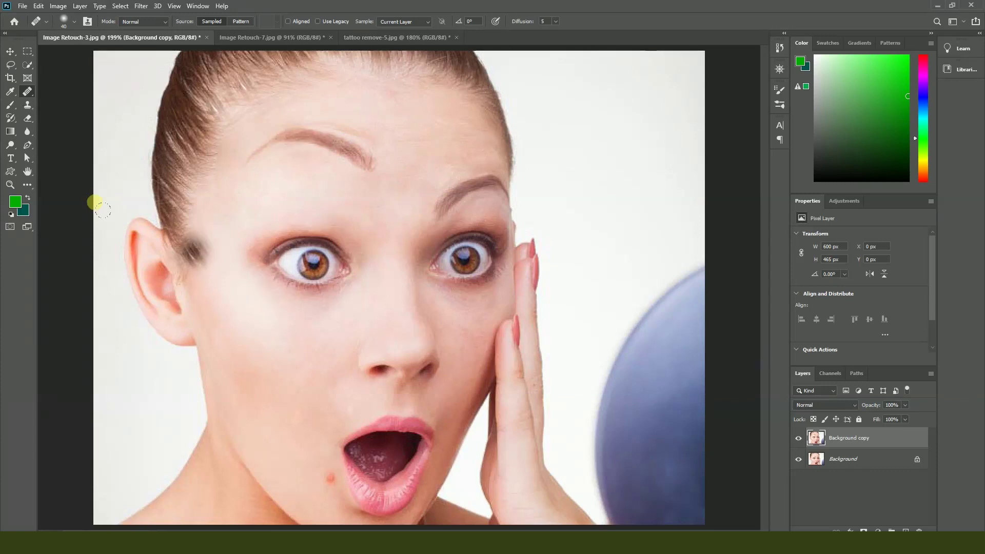
pyautogui.moveTo(29, 106); pyautogui.dragTo(60, 106)
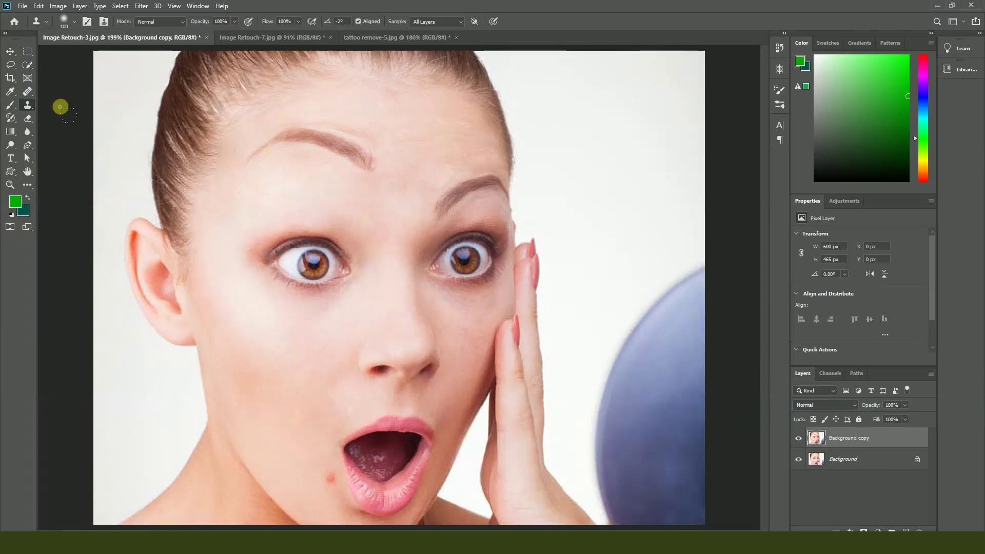
# Step: Set the Clone Stamp to size 45 and clone skin over the hairline by the temple
pyautogui.press('[')
pyautogui.press('[')
pyautogui.press('[')
pyautogui.press('[')
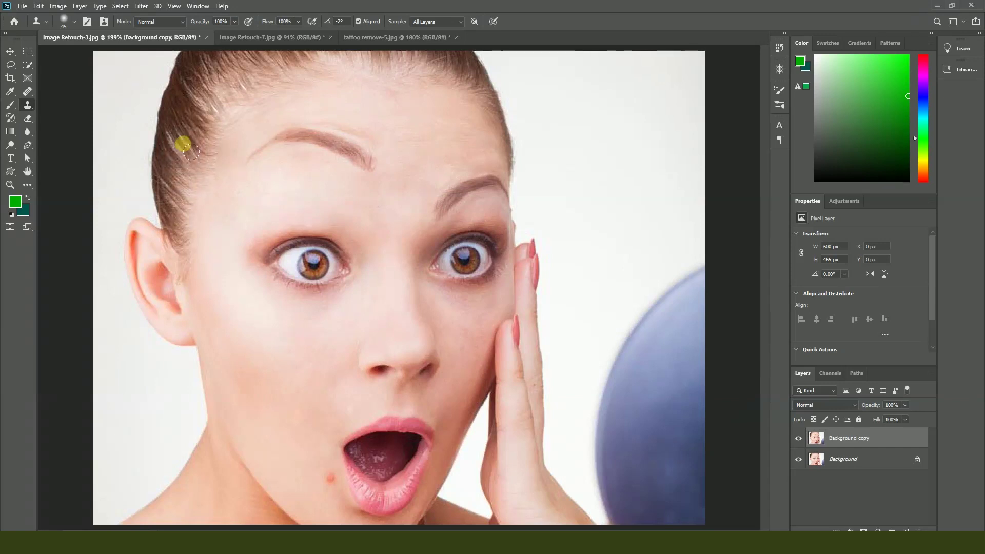
pyautogui.moveTo(241, 108)
pyautogui.mouseDown()
pyautogui.moveTo(218, 96)
pyautogui.moveTo(264, 102)
pyautogui.moveTo(262, 94)
pyautogui.mouseUp()
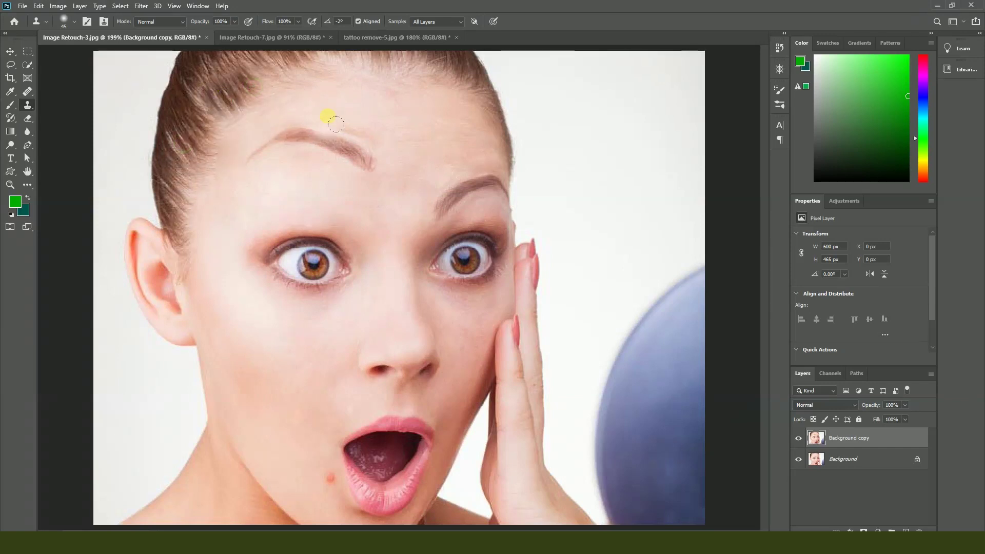
pyautogui.scroll(-3, 260, 103)
pyautogui.scroll(2, 297, 152)
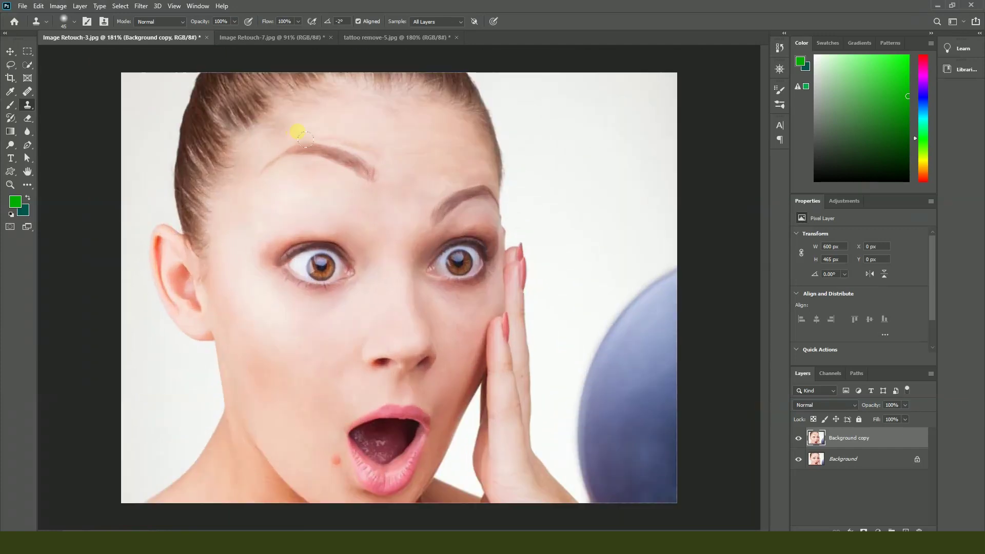
pyautogui.moveTo(288, 107); pyautogui.dragTo(246, 140)
pyautogui.scroll(-2, 309, 313)
pyautogui.click(309, 313)
# Step: At 200% zoom, clone the left iris into the open mouth and lip texture over the nose tip
pyautogui.hotkey('ctrl', '+')
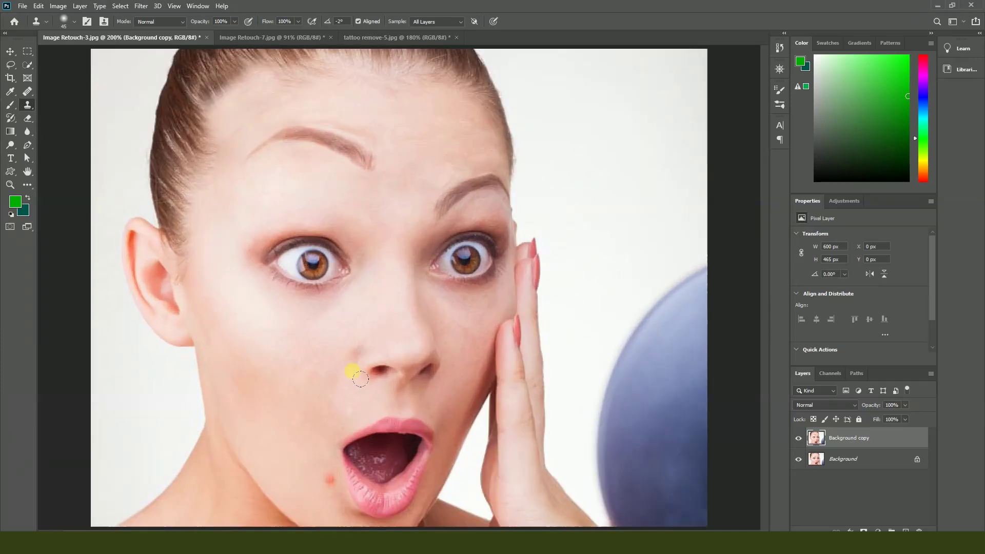
pyautogui.keyDown('alt'); pyautogui.click(316, 269); pyautogui.keyUp('alt')
pyautogui.moveTo(395, 452)
pyautogui.mouseDown()
pyautogui.moveTo(397, 474)
pyautogui.moveTo(395, 461)
pyautogui.moveTo(377, 459)
pyautogui.moveTo(397, 454)
pyautogui.moveTo(379, 464)
pyautogui.mouseUp()
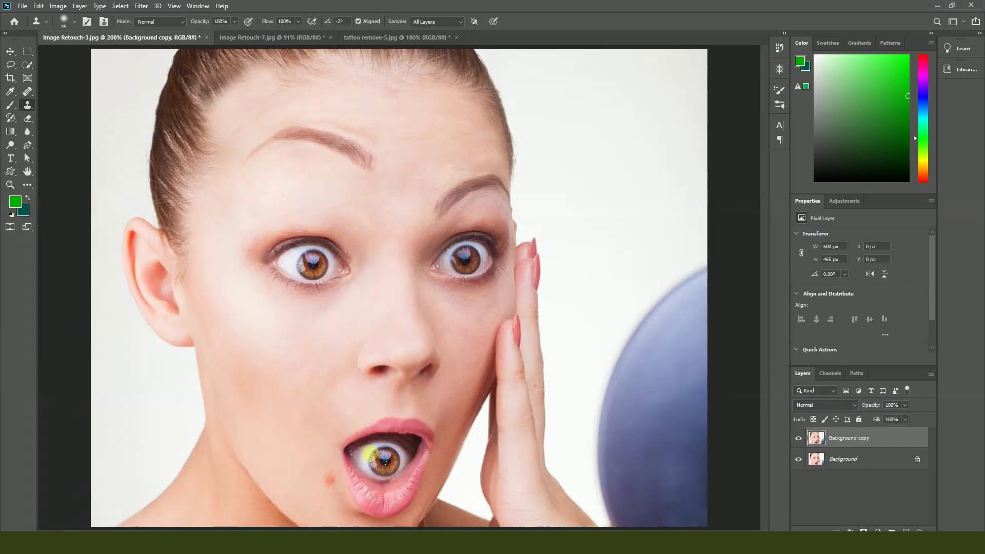
pyautogui.hotkey('ctrl', '-')
pyautogui.hotkey('ctrl', '+')
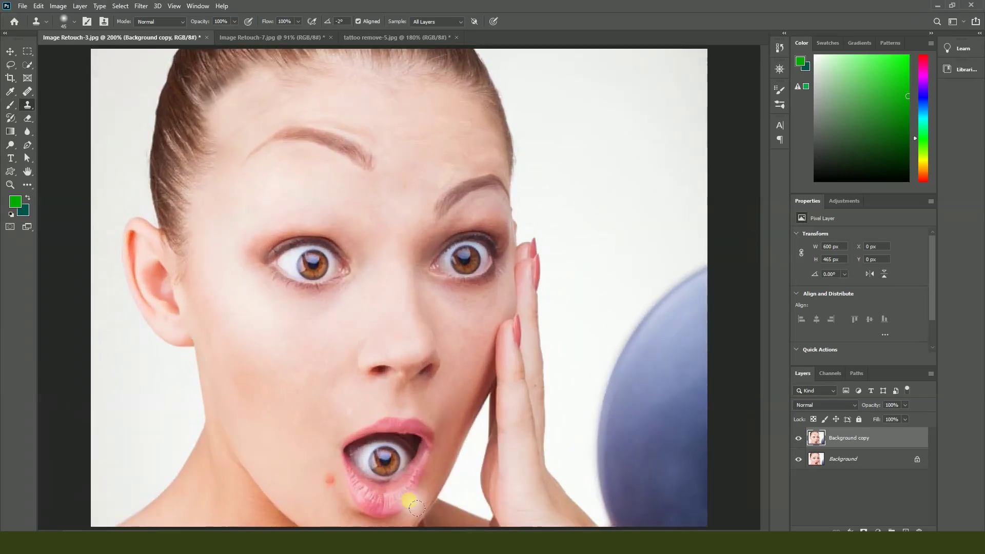
pyautogui.moveTo(413, 359); pyautogui.dragTo(410, 336)
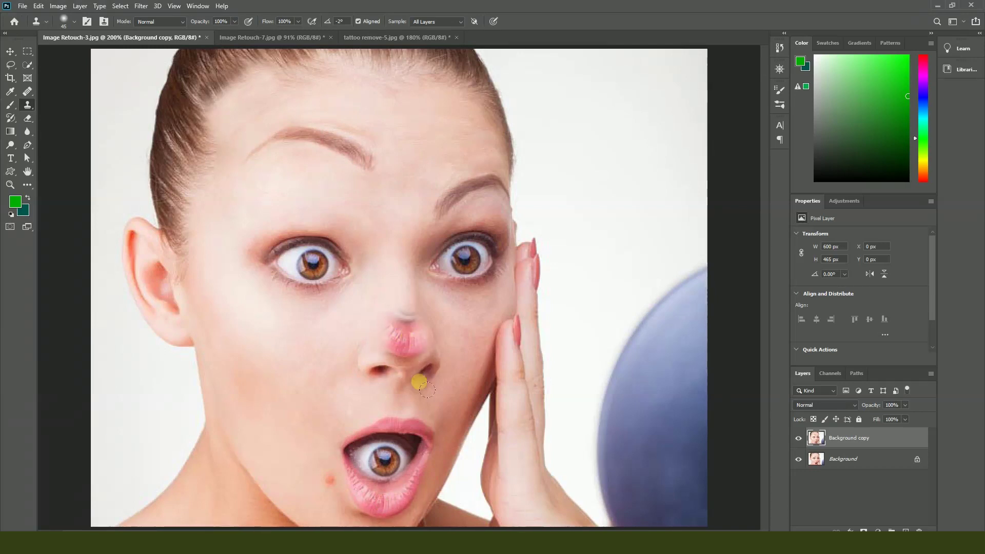
pyautogui.hotkey('ctrl', '-')
pyautogui.hotkey('ctrl', '-')
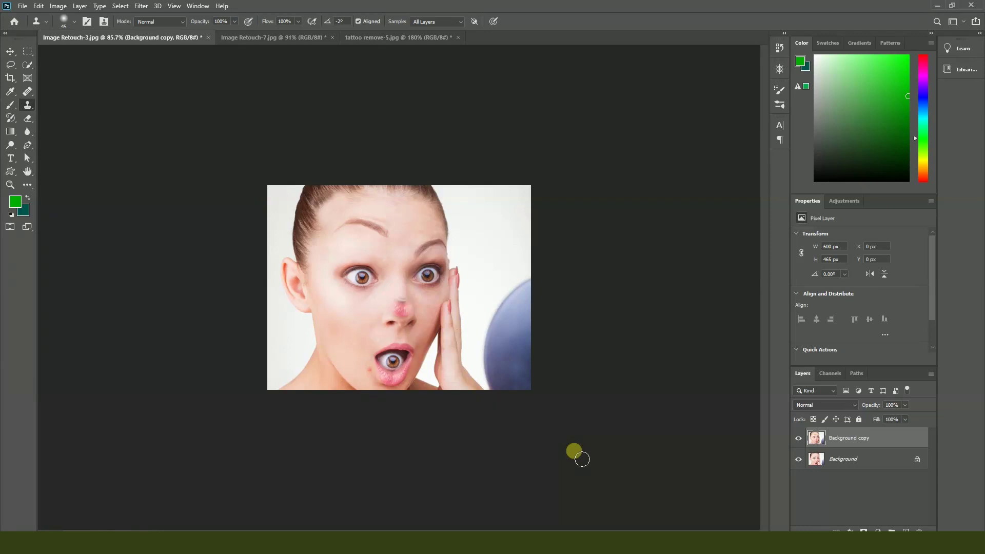
pyautogui.hotkey('ctrl', '+')
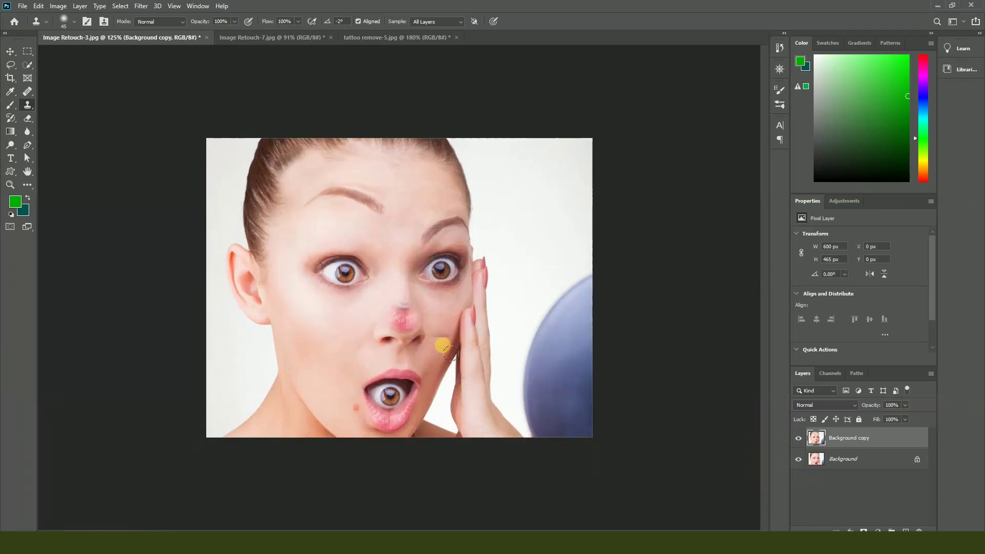
pyautogui.click(27, 92)
# Step: Keep the Healing Brush, zoom to about 202%, and heal the spots on the left cheek
pyautogui.click(72, 101)
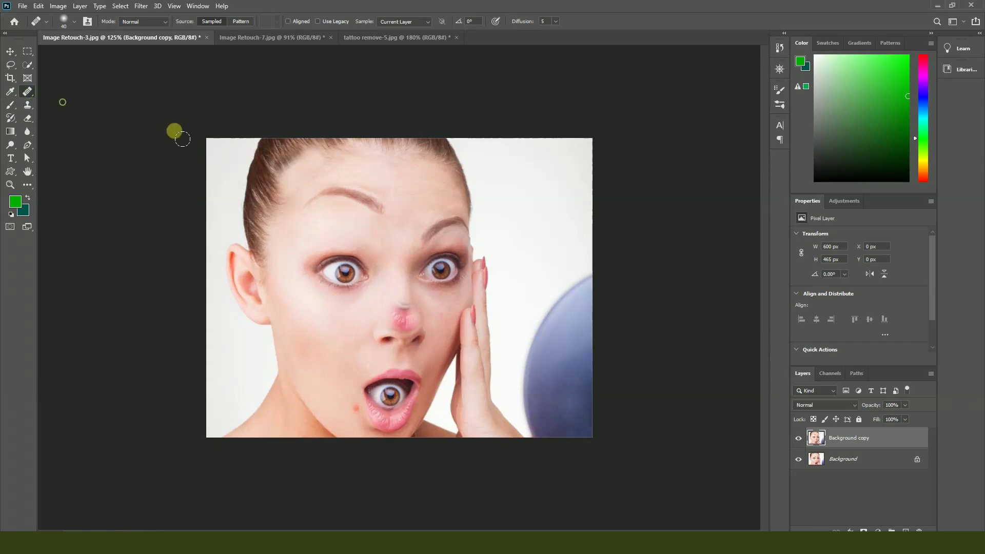
pyautogui.hotkey('ctrl', '+')
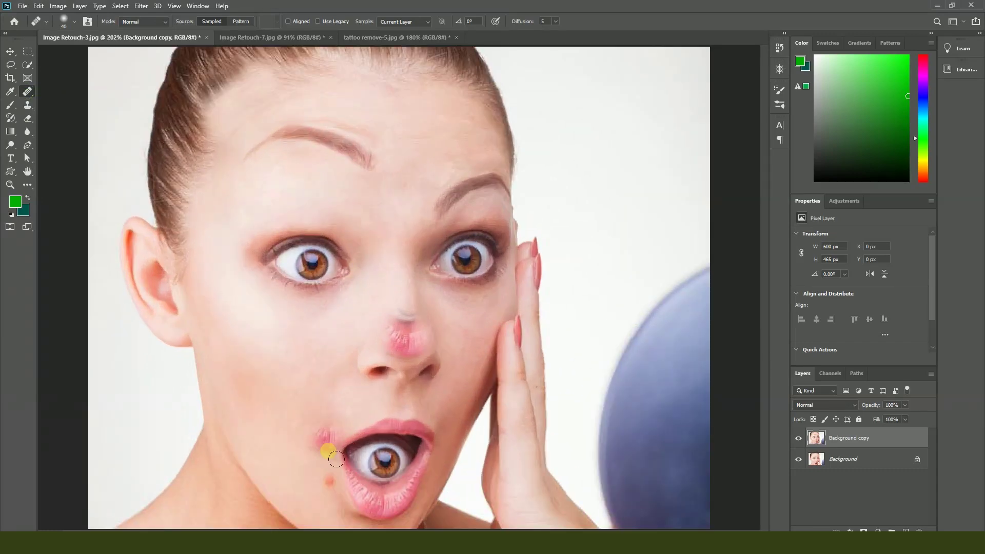
pyautogui.scroll(5, 330, 451)
pyautogui.keyDown('alt'); pyautogui.click(156, 246); pyautogui.keyUp('alt')
pyautogui.keyDown('alt'); pyautogui.click(153, 227); pyautogui.keyUp('alt')
pyautogui.click(154, 229)
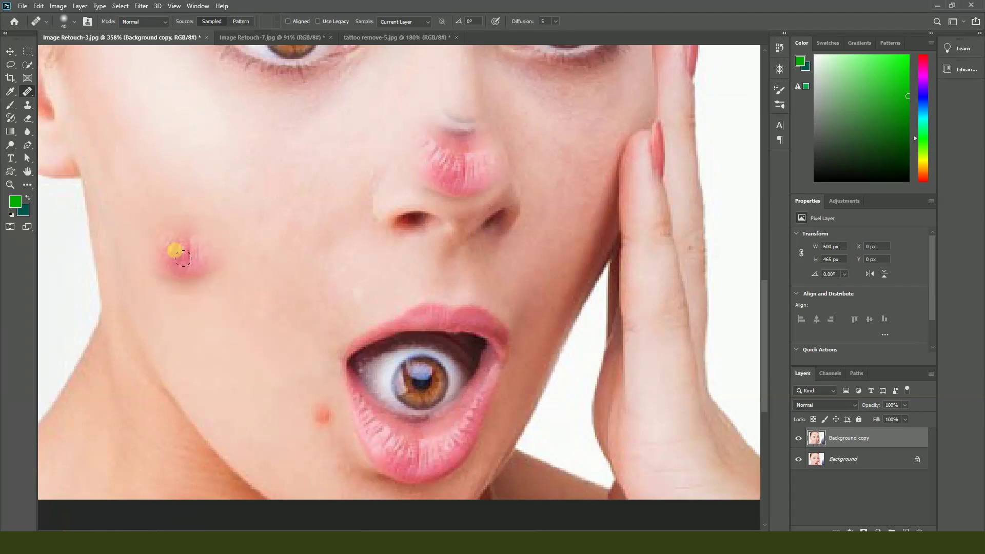
pyautogui.scroll(-2, 324, 431)
pyautogui.scroll(2, 325, 431)
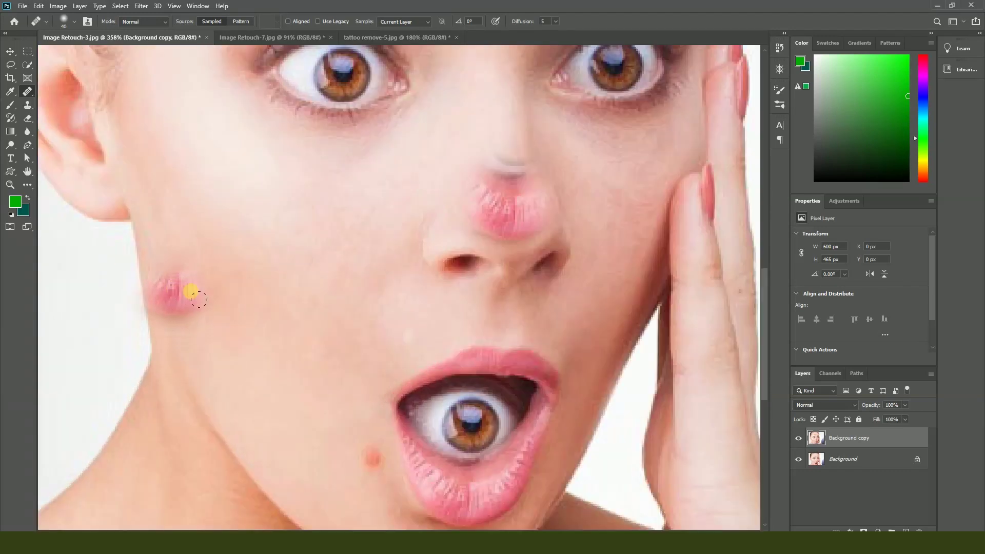
pyautogui.moveTo(234, 296); pyautogui.dragTo(236, 300)
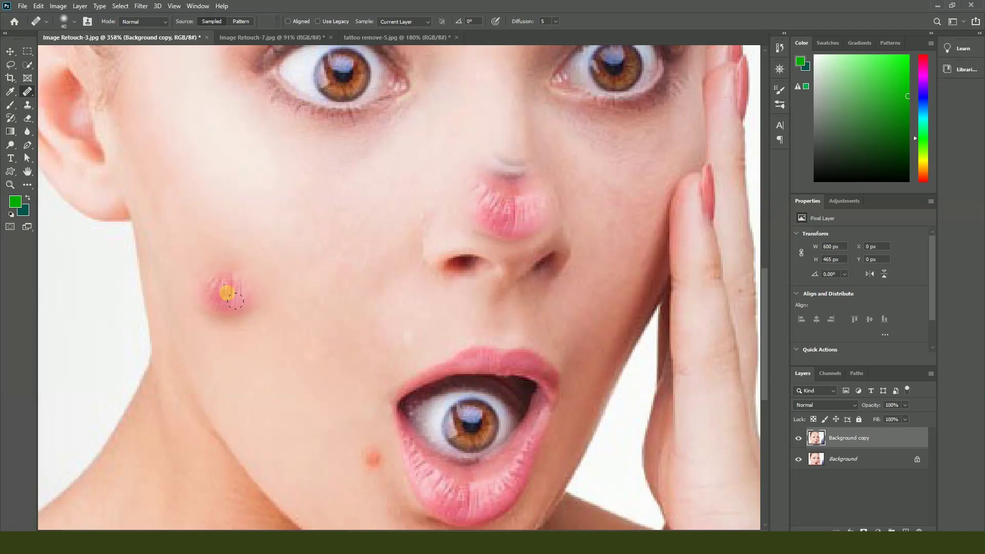
# Step: Reselect the healing tool, shrink the brush to 20, and heal the remaining pink cheek spots
pyautogui.rightClick(28, 91)
pyautogui.click(56, 102)
pyautogui.click(294, 277)
pyautogui.click(249, 295)
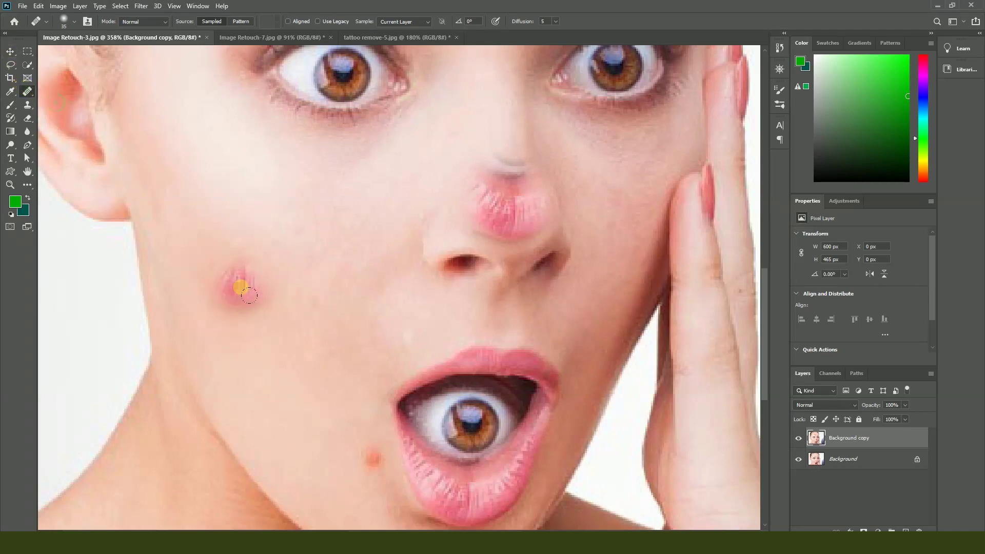
pyautogui.press('[')
pyautogui.click(246, 298)
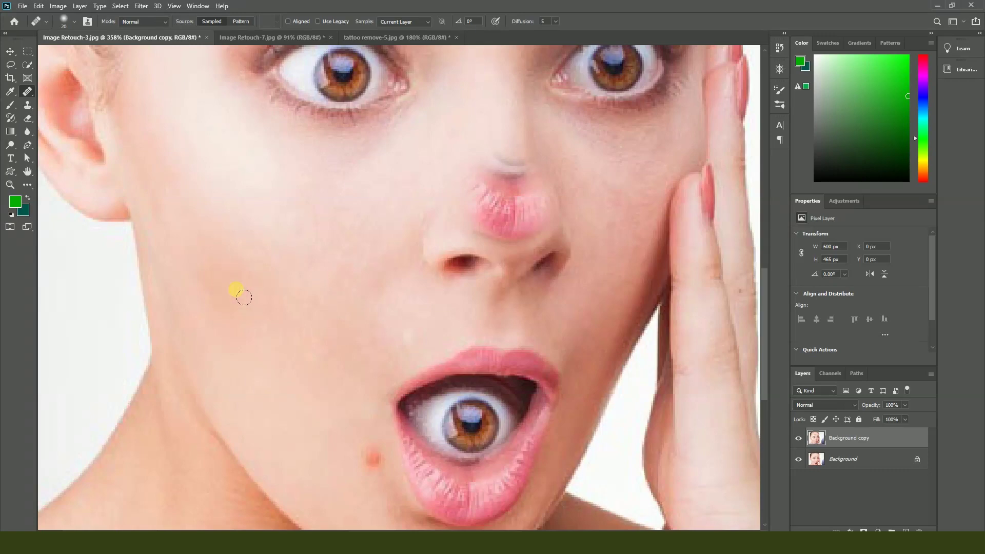
pyautogui.click(260, 217)
pyautogui.scroll(-2, 287, 254)
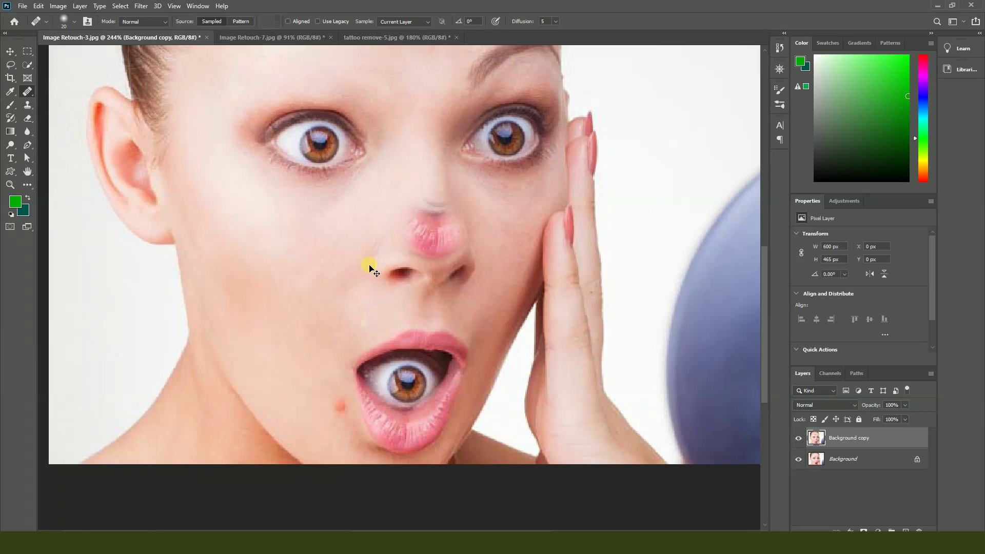
pyautogui.click(27, 104)
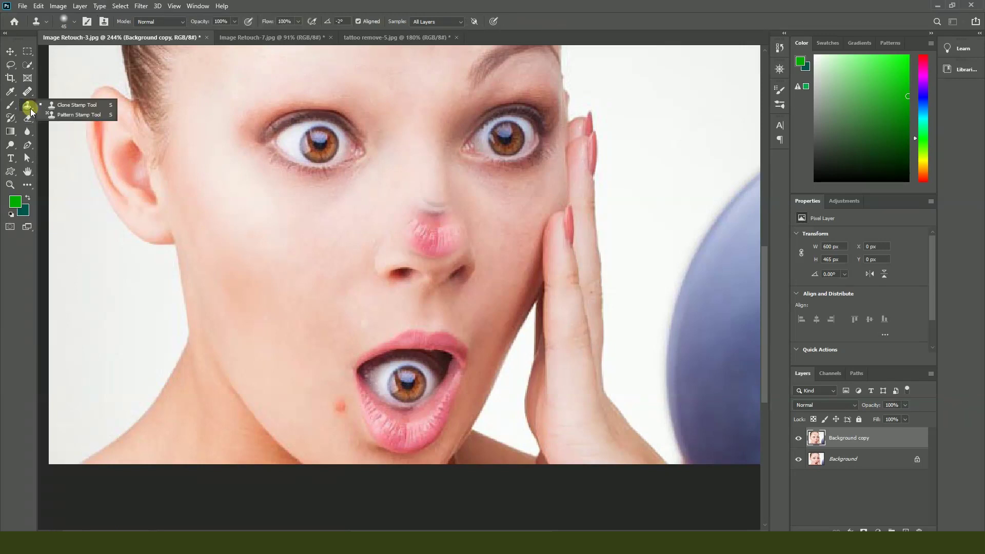
# Step: Stamp a size-35 cloned skin patch onto the left cheek, then switch to Healing Brush and back to Clone Stamp
pyautogui.press('[')
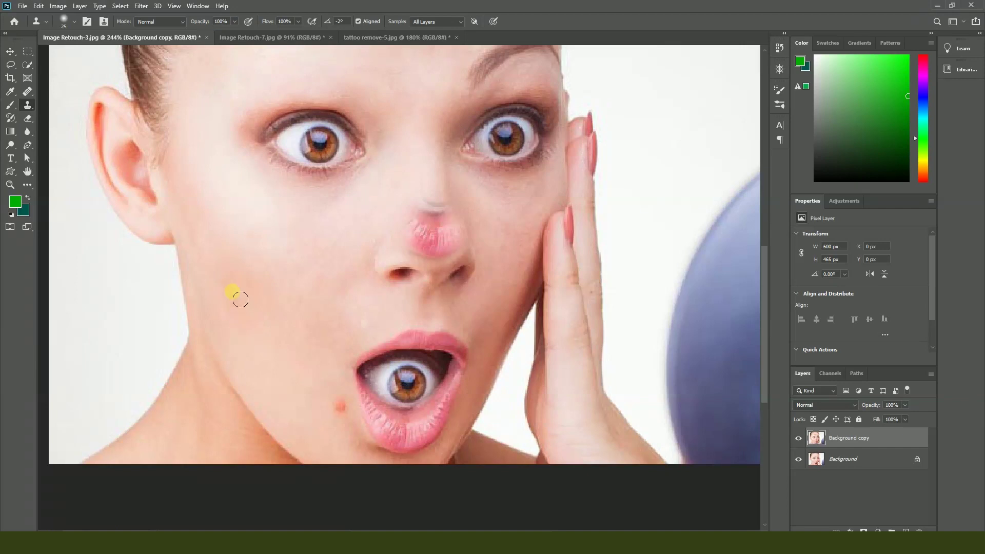
pyautogui.click(259, 227)
pyautogui.scroll(-3, 431, 349)
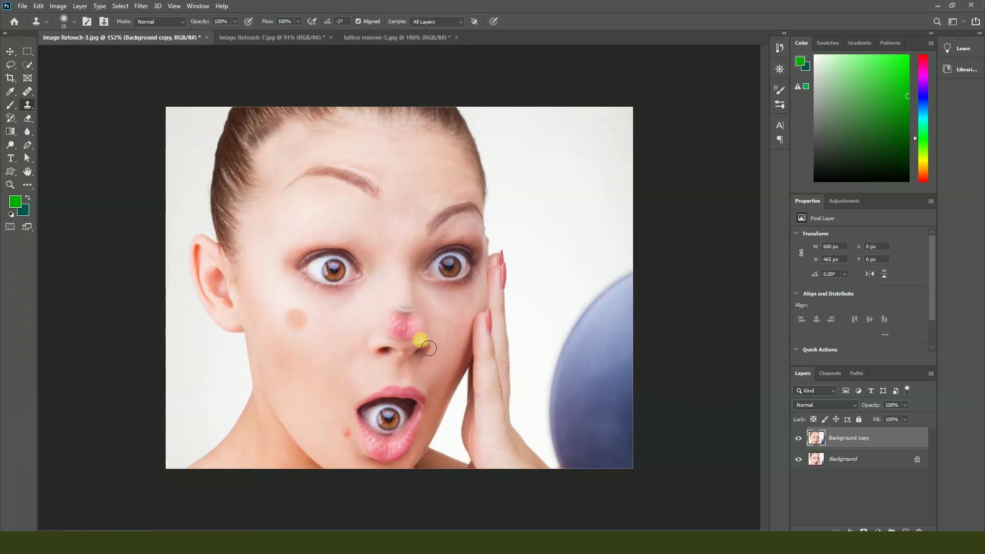
pyautogui.click(28, 92)
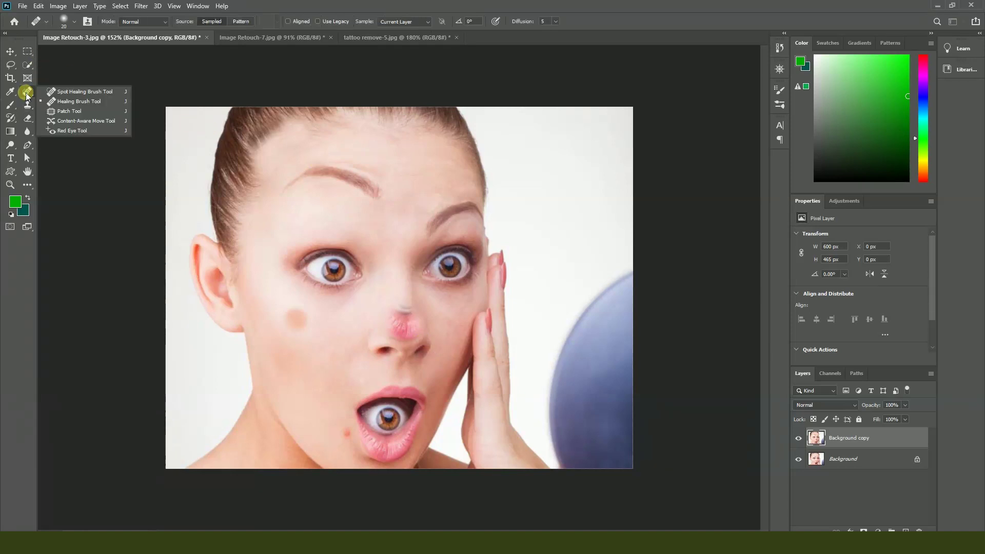
pyautogui.click(64, 105)
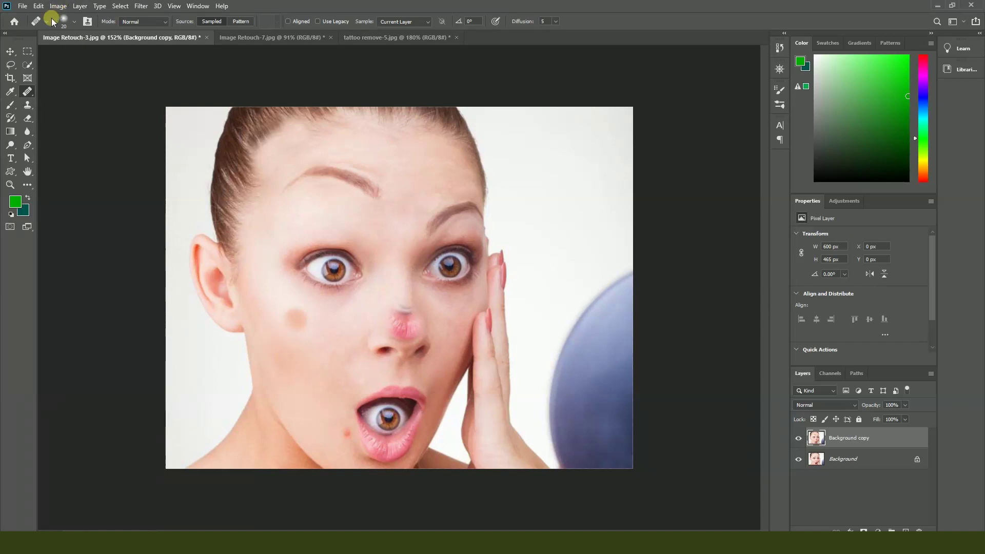
pyautogui.click(29, 105)
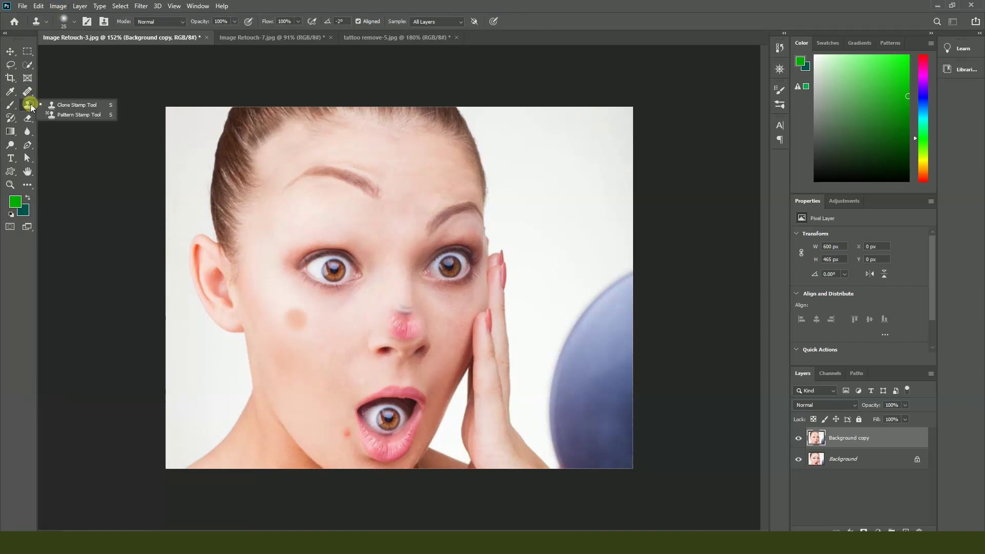
pyautogui.click(67, 109)
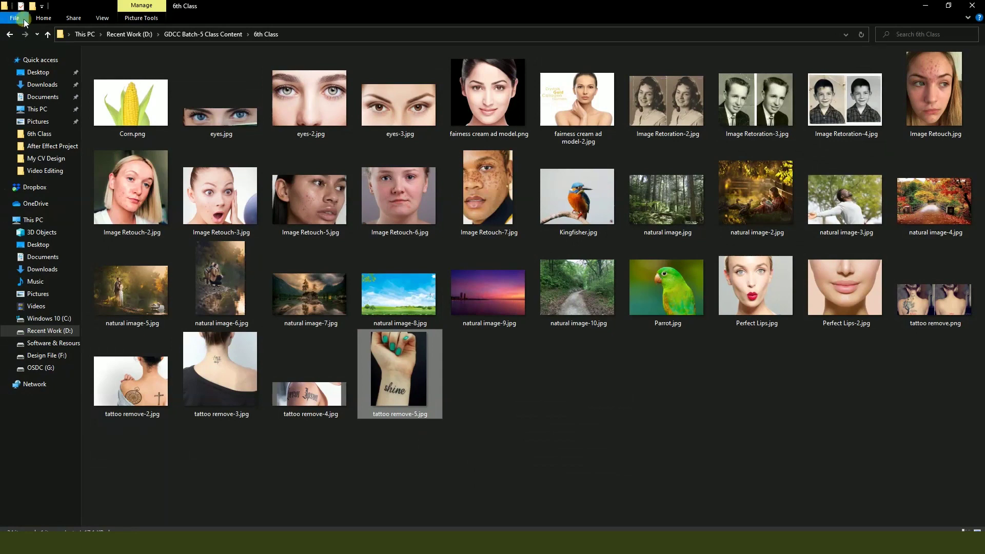
# Step: Go up from 6th Class to Recent Work (D:), then into Recent Mixed > Cutoutwiz
pyautogui.click(11, 35)
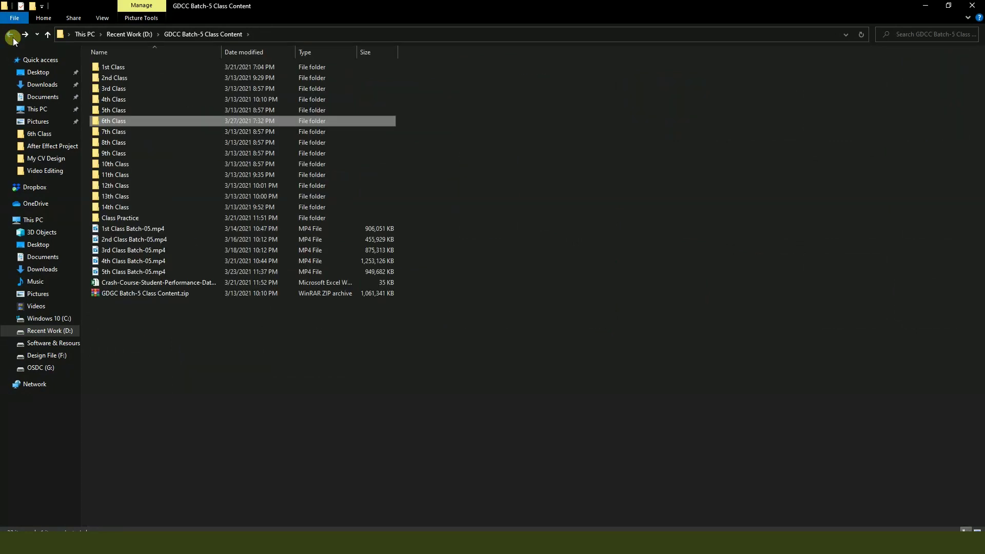
pyautogui.click(47, 332)
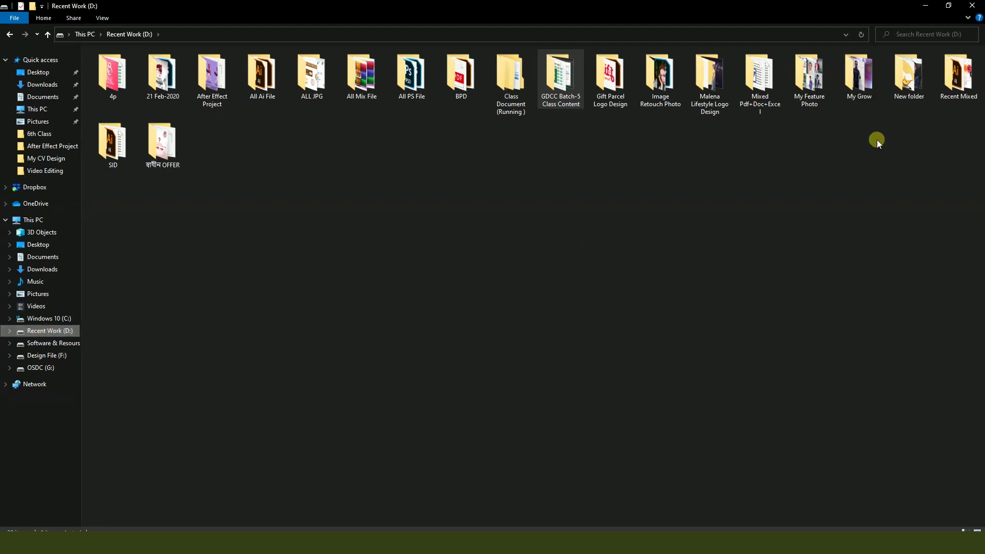
pyautogui.doubleClick(958, 85)
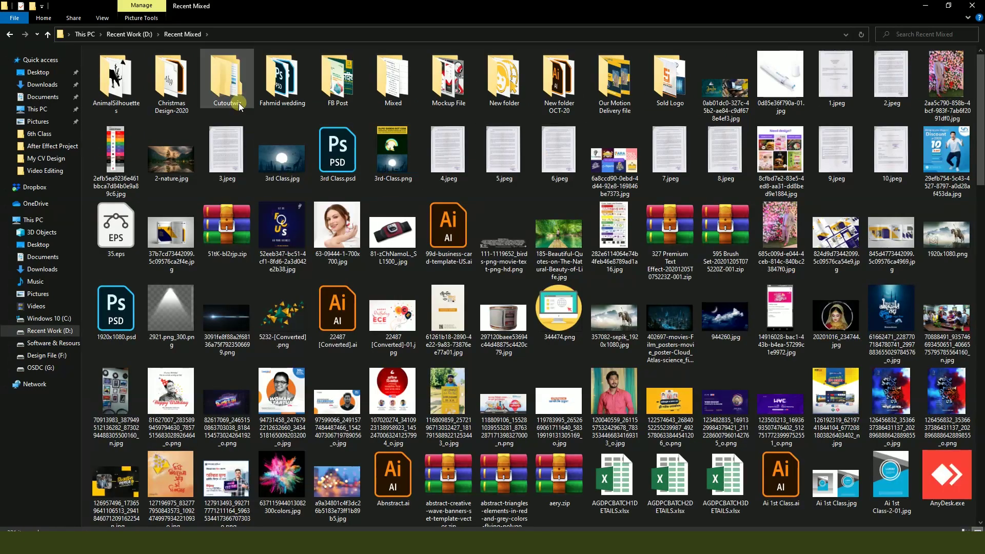
pyautogui.doubleClick(236, 100)
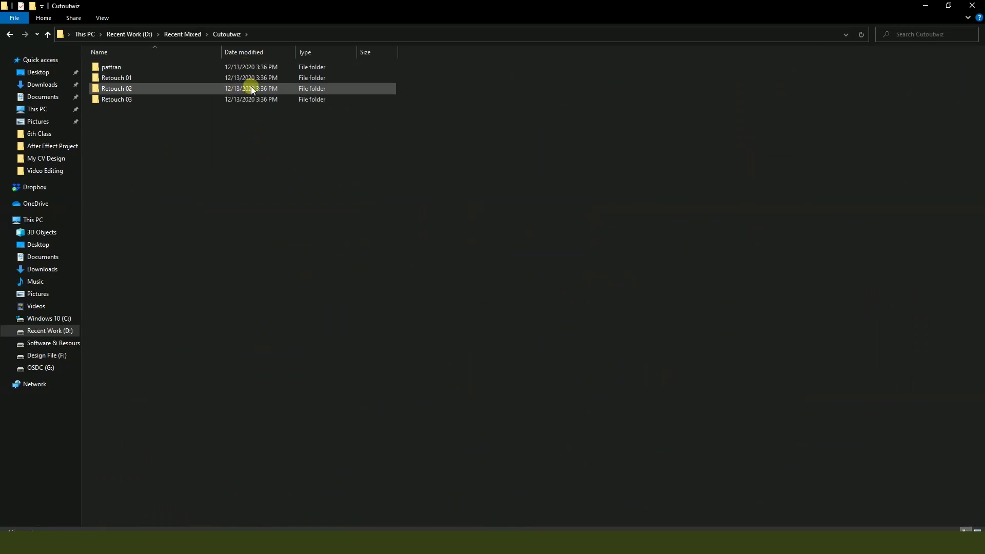
# Step: Browse the pattran and References folders, back out, and enter Retouch 01
pyautogui.moveTo(129, 82)
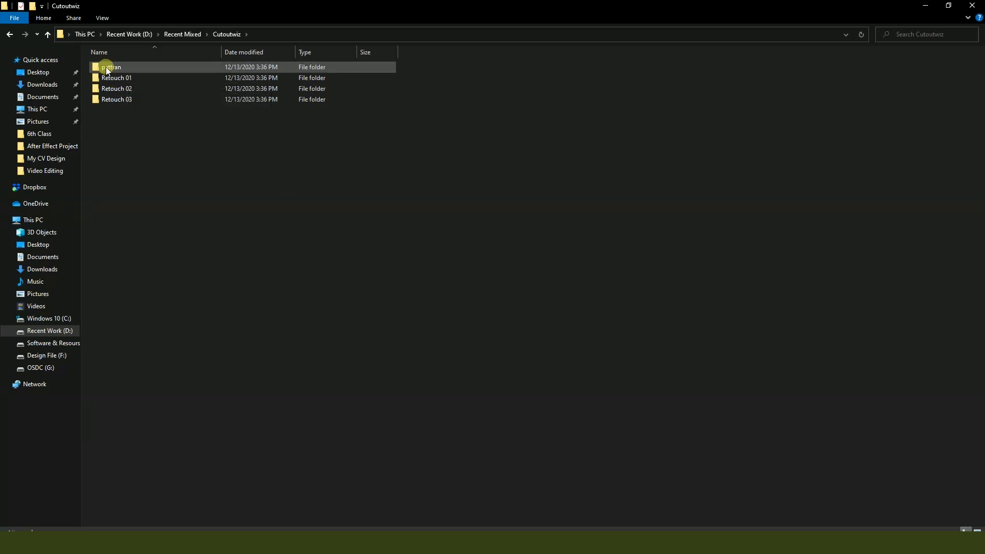
pyautogui.doubleClick(107, 69)
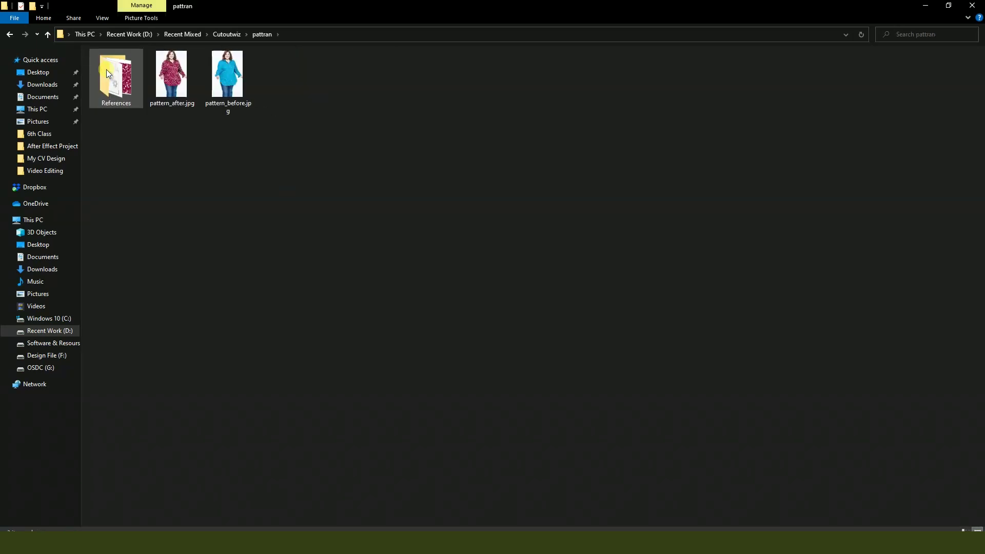
pyautogui.moveTo(107, 70)
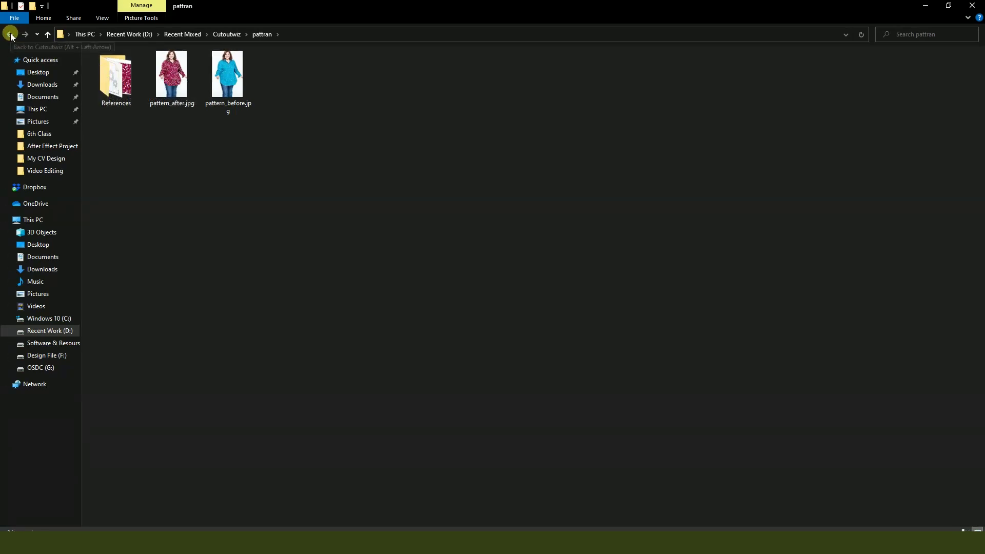
pyautogui.doubleClick(113, 77)
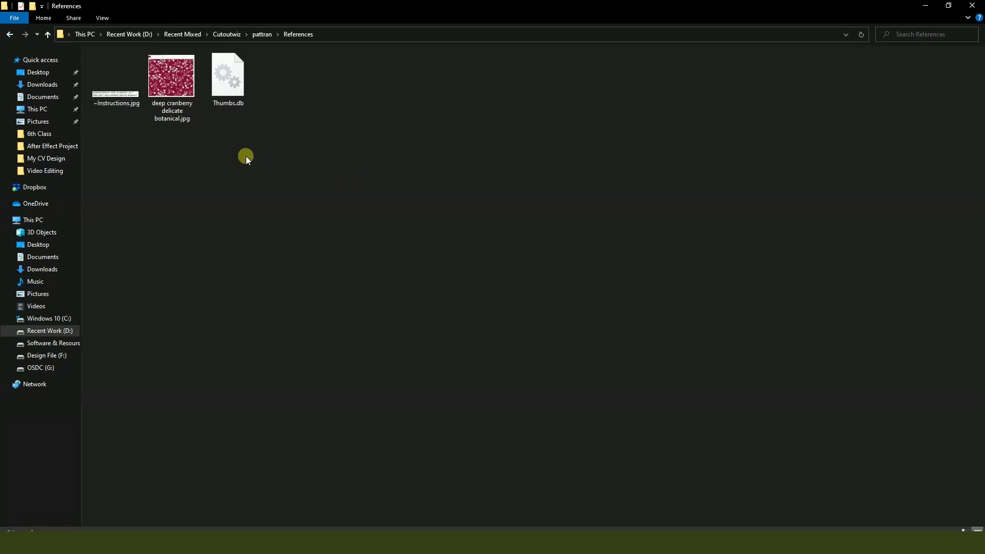
pyautogui.click(10, 33)
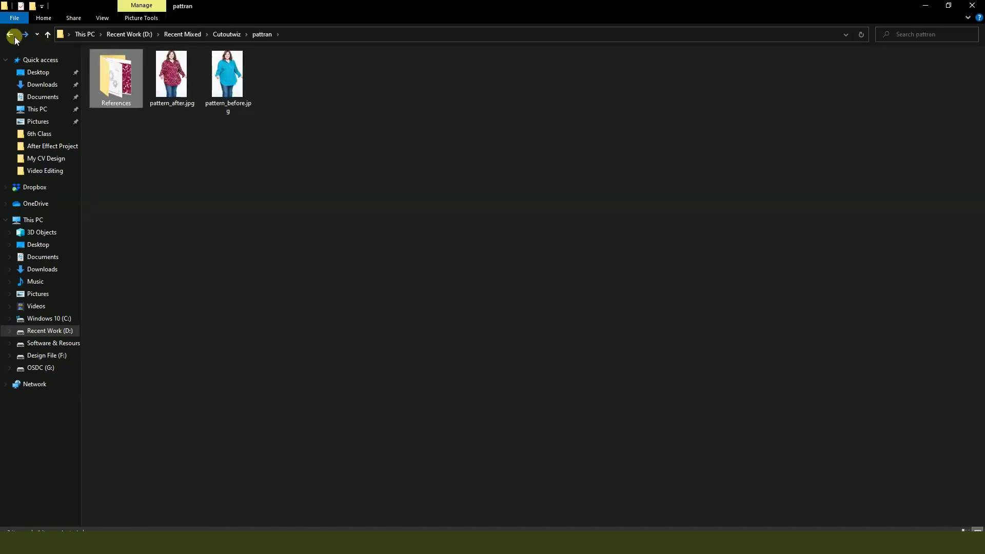
pyautogui.click(17, 36)
pyautogui.doubleClick(115, 77)
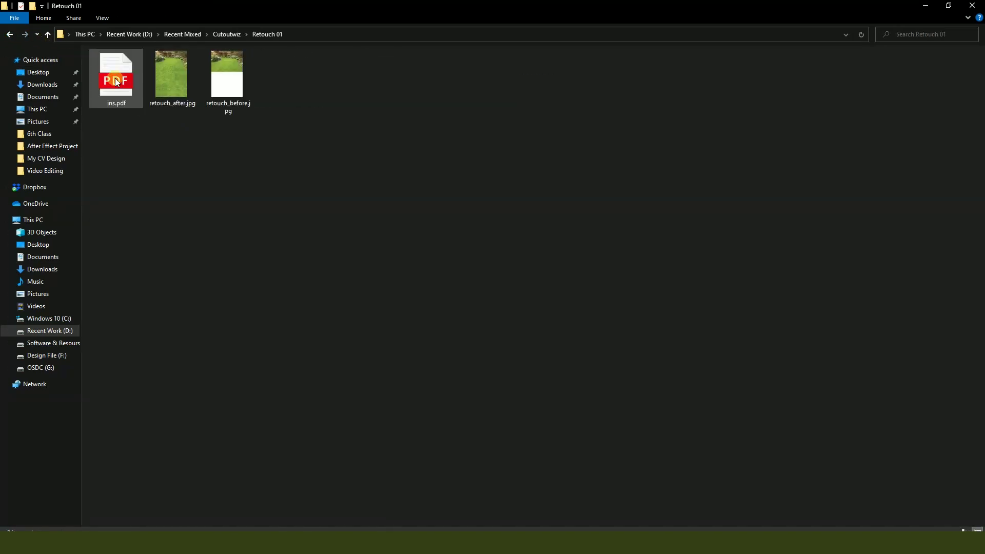
# Step: Read ins.pdf's instruction to clone grass over the gray area, then open retouch_after.jpg
pyautogui.doubleClick(116, 87)
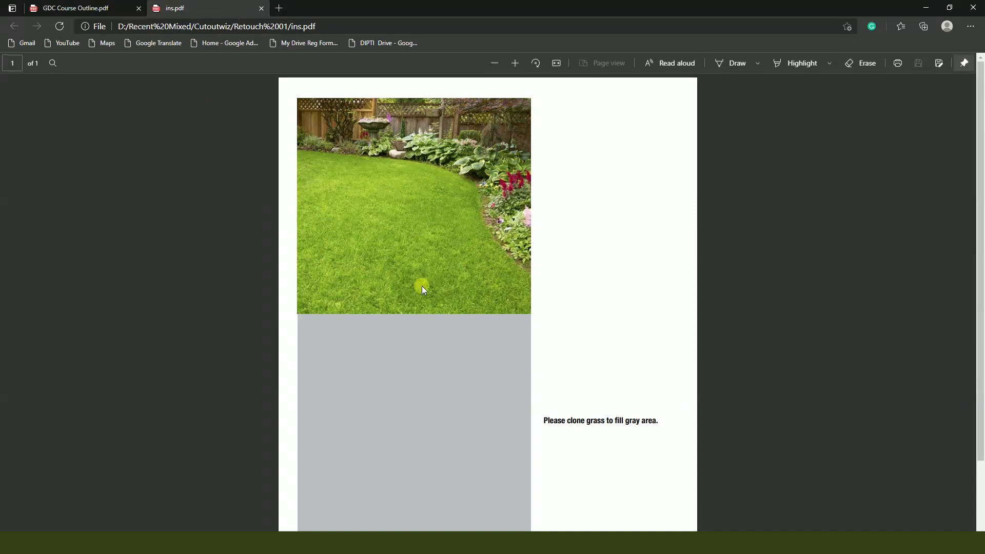
pyautogui.moveTo(544, 421); pyautogui.dragTo(657, 421)
pyautogui.scroll(-2, 436, 333)
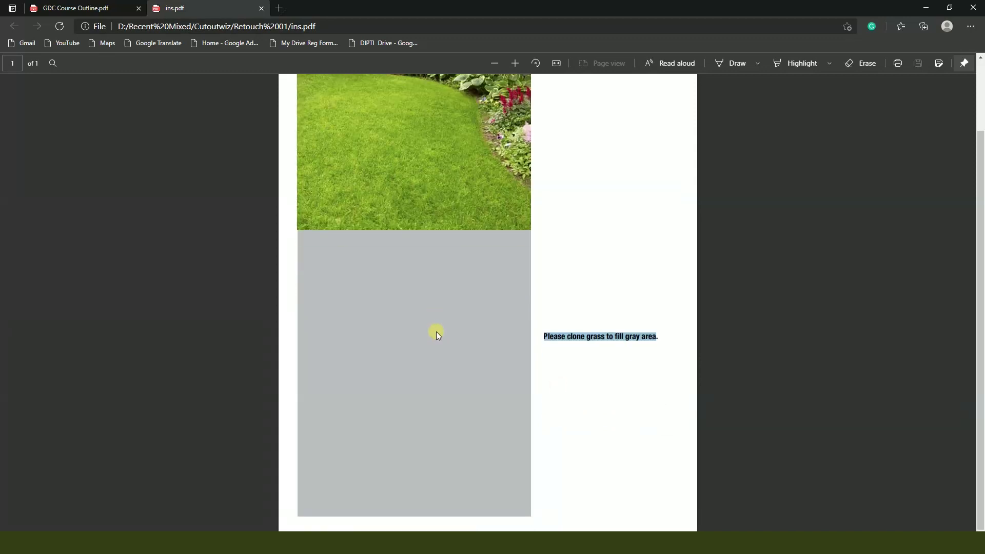
pyautogui.click(299, 232)
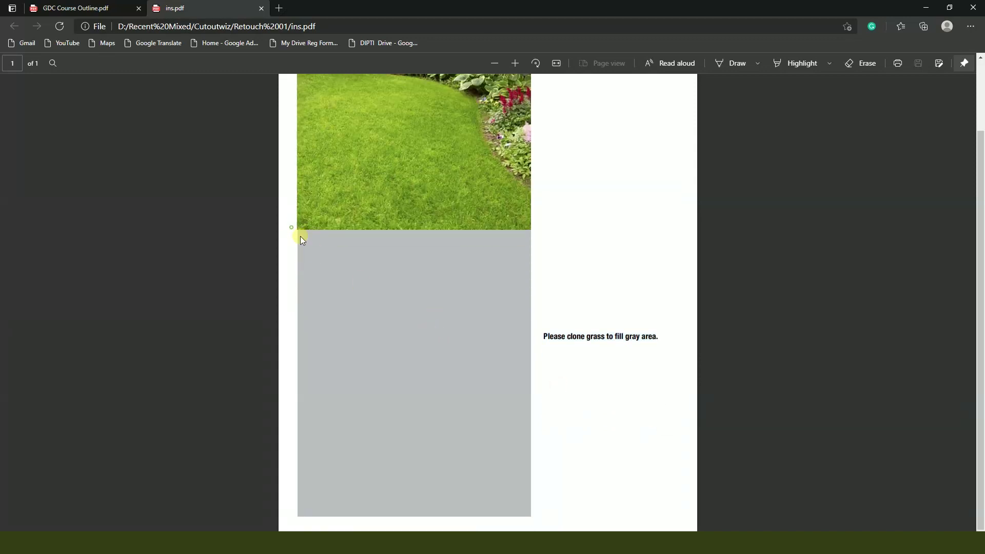
pyautogui.scroll(2, 437, 288)
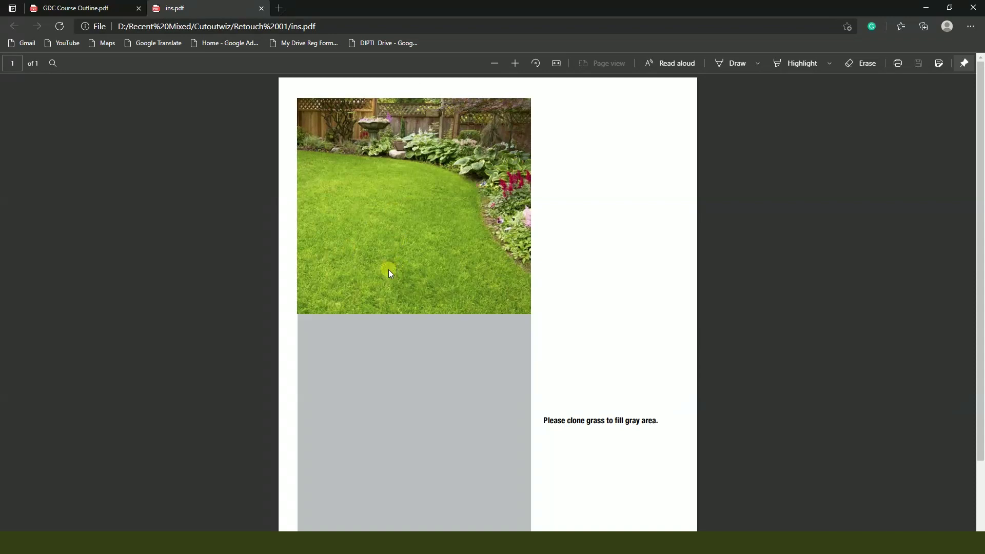
pyautogui.hotkey('alt', 'Tab')
pyautogui.doubleClick(179, 65)
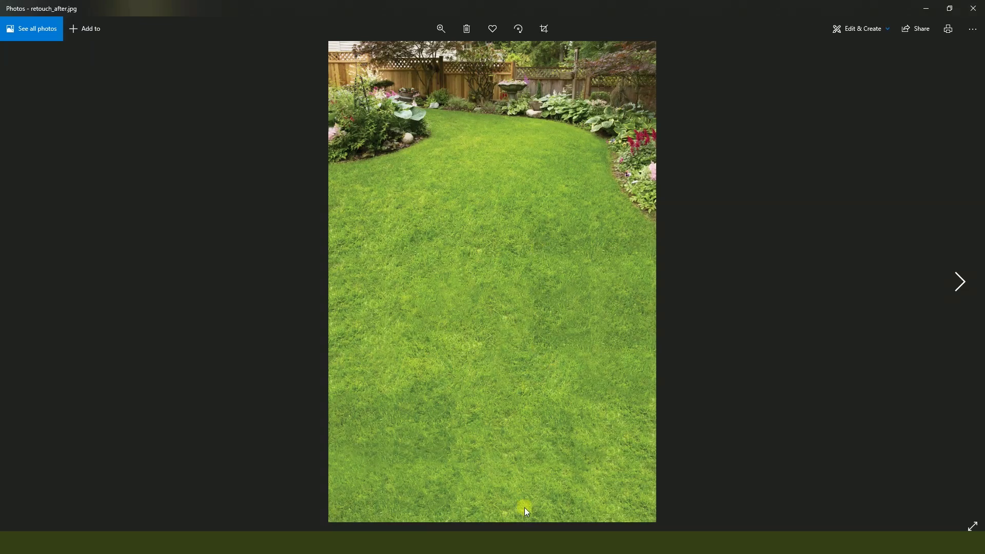
# Step: Close the Photos preview and drag retouch_before.jpg into Photoshop
pyautogui.click(973, 8)
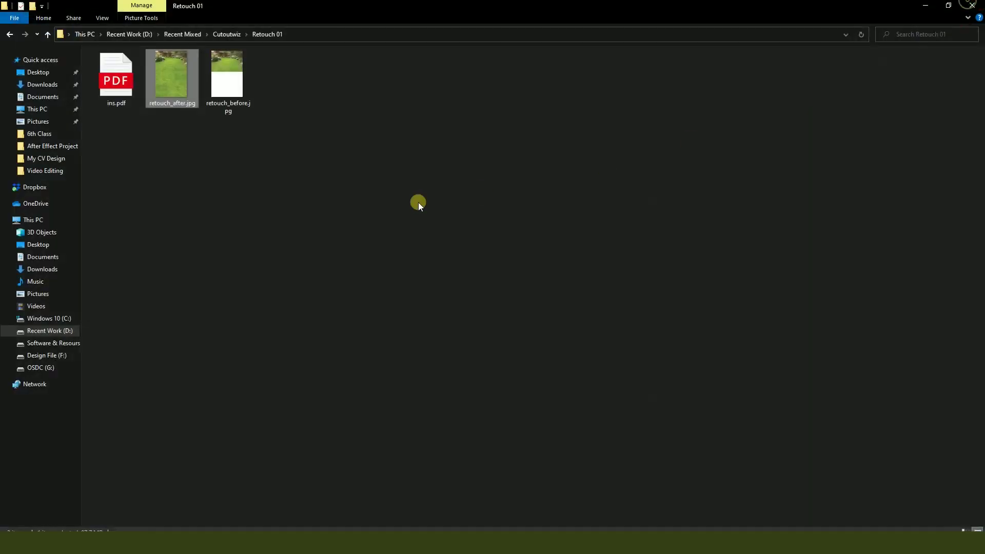
pyautogui.moveTo(238, 88)
pyautogui.mouseDown()
pyautogui.moveTo(246, 192)
pyautogui.moveTo(288, 345)
pyautogui.moveTo(245, 464)
pyautogui.moveTo(241, 533)
pyautogui.moveTo(279, 71)
pyautogui.moveTo(198, 6)
pyautogui.mouseUp()
# Step: Choose the standard Healing Brush and make it slightly larger
pyautogui.scroll(3, 405, 267)
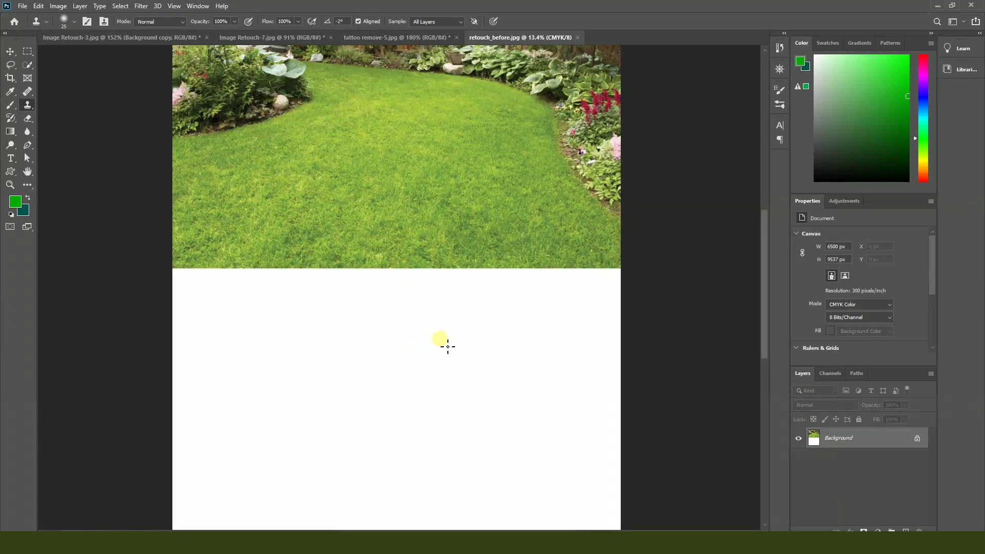
pyautogui.scroll(-1, 443, 342)
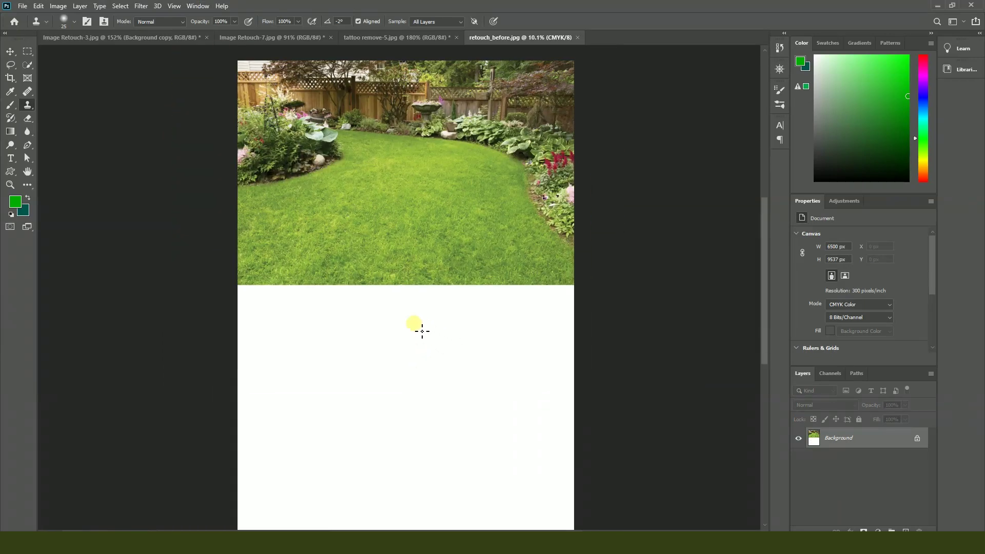
pyautogui.click(29, 93)
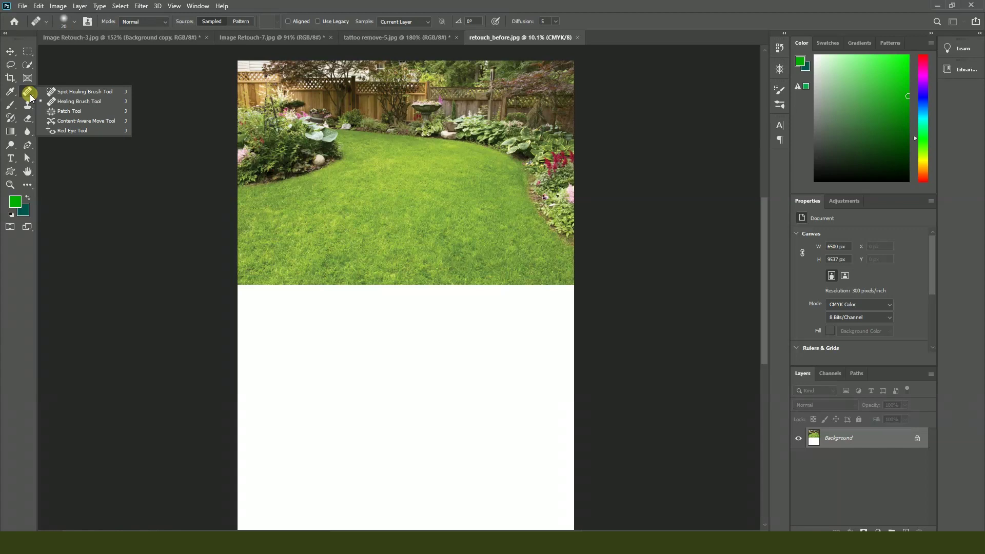
pyautogui.click(62, 102)
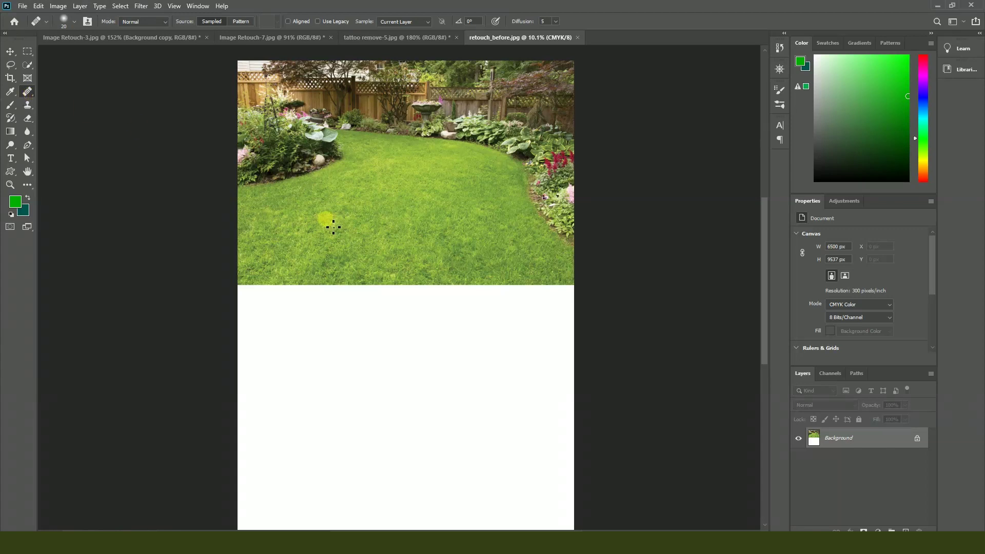
pyautogui.press(']')
# Step: Try healing grass into the white lower area, undo it, and switch to Clone Stamp
pyautogui.click(426, 356)
pyautogui.moveTo(428, 359)
pyautogui.mouseDown()
pyautogui.moveTo(411, 333)
pyautogui.moveTo(308, 329)
pyautogui.moveTo(317, 265)
pyautogui.moveTo(345, 212)
pyautogui.moveTo(366, 273)
pyautogui.moveTo(285, 348)
pyautogui.moveTo(361, 348)
pyautogui.mouseUp()
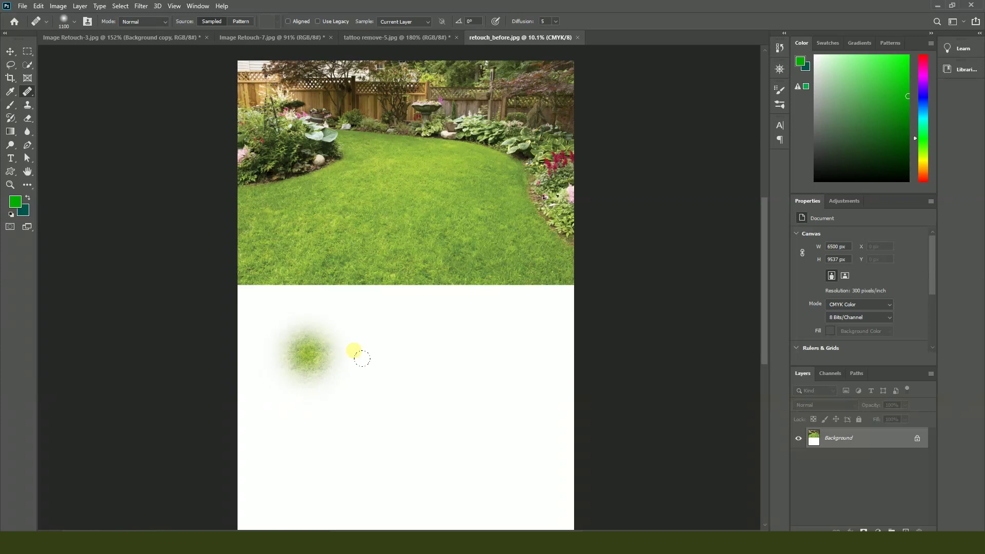
pyautogui.moveTo(276, 312)
pyautogui.mouseDown()
pyautogui.moveTo(256, 300)
pyautogui.moveTo(395, 324)
pyautogui.moveTo(324, 351)
pyautogui.mouseUp()
pyautogui.moveTo(266, 343); pyautogui.dragTo(233, 325)
pyautogui.click(480, 377)
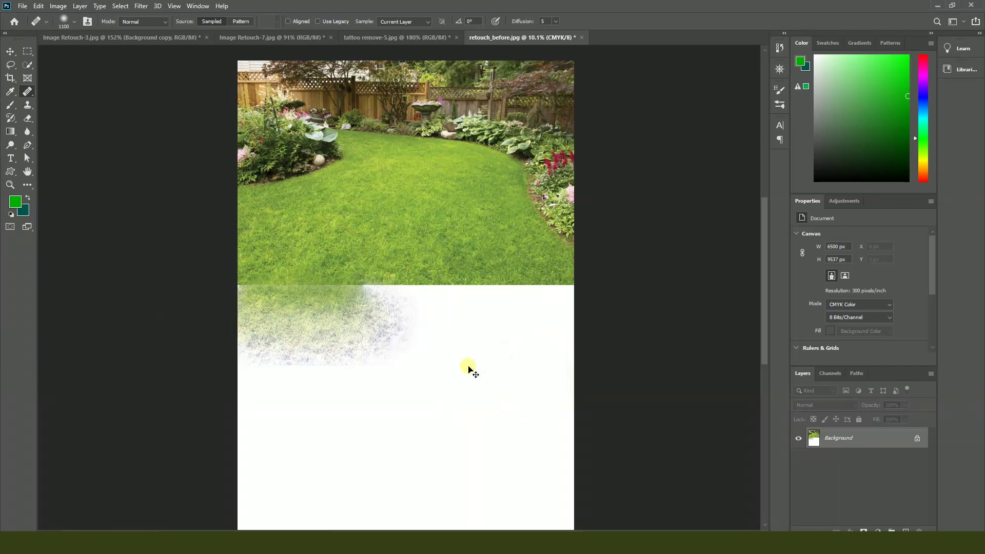
pyautogui.hotkey('ctrl', 'z')
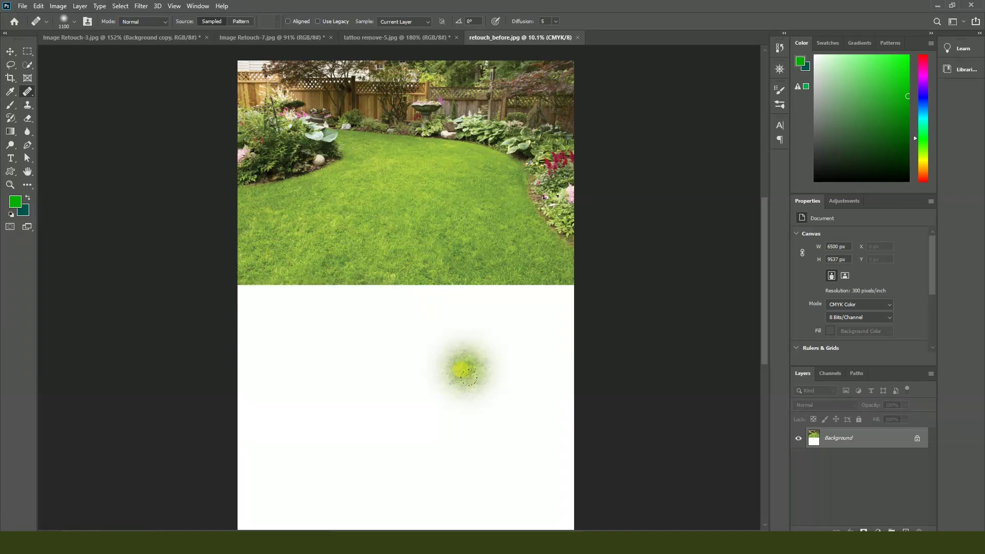
pyautogui.click(28, 106)
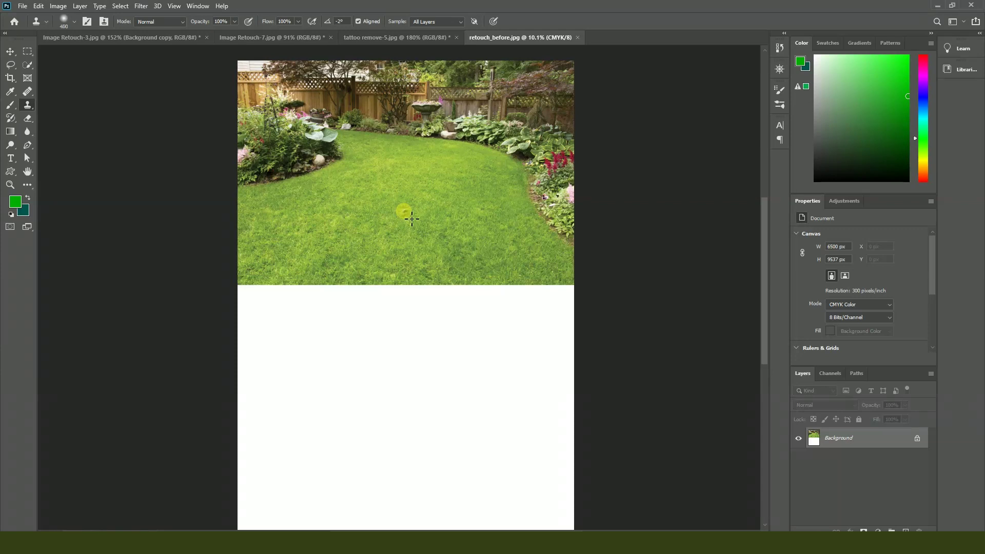
# Step: Enlarge the clone brush, sample lawn, and clone grass along the white area's upper edge
pyautogui.moveTo(391, 210)
pyautogui.mouseDown()
pyautogui.moveTo(354, 208)
pyautogui.moveTo(365, 224)
pyautogui.mouseUp()
pyautogui.moveTo(237, 298)
pyautogui.mouseDown()
pyautogui.moveTo(390, 294)
pyautogui.moveTo(301, 316)
pyautogui.moveTo(247, 316)
pyautogui.moveTo(478, 306)
pyautogui.moveTo(402, 294)
pyautogui.moveTo(544, 290)
pyautogui.mouseUp()
pyautogui.keyDown('alt'); pyautogui.click(396, 222); pyautogui.keyUp('alt')
pyautogui.keyDown('alt'); pyautogui.click(420, 205); pyautogui.keyUp('alt')
pyautogui.moveTo(232, 347)
pyautogui.mouseDown()
pyautogui.moveTo(247, 322)
pyautogui.moveTo(338, 331)
pyautogui.moveTo(267, 315)
pyautogui.moveTo(431, 334)
pyautogui.moveTo(441, 270)
pyautogui.mouseUp()
pyautogui.keyDown('alt'); pyautogui.click(305, 223); pyautogui.keyUp('alt')
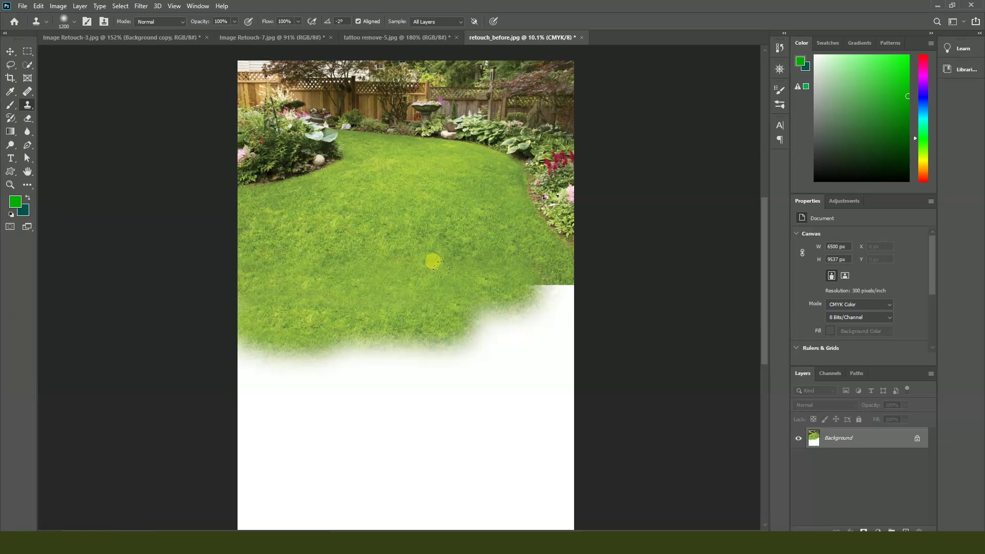
pyautogui.moveTo(246, 353)
pyautogui.mouseDown()
pyautogui.moveTo(328, 386)
pyautogui.moveTo(377, 390)
pyautogui.moveTo(270, 348)
pyautogui.moveTo(370, 379)
pyautogui.moveTo(398, 367)
pyautogui.mouseUp()
pyautogui.moveTo(372, 253); pyautogui.dragTo(386, 223)
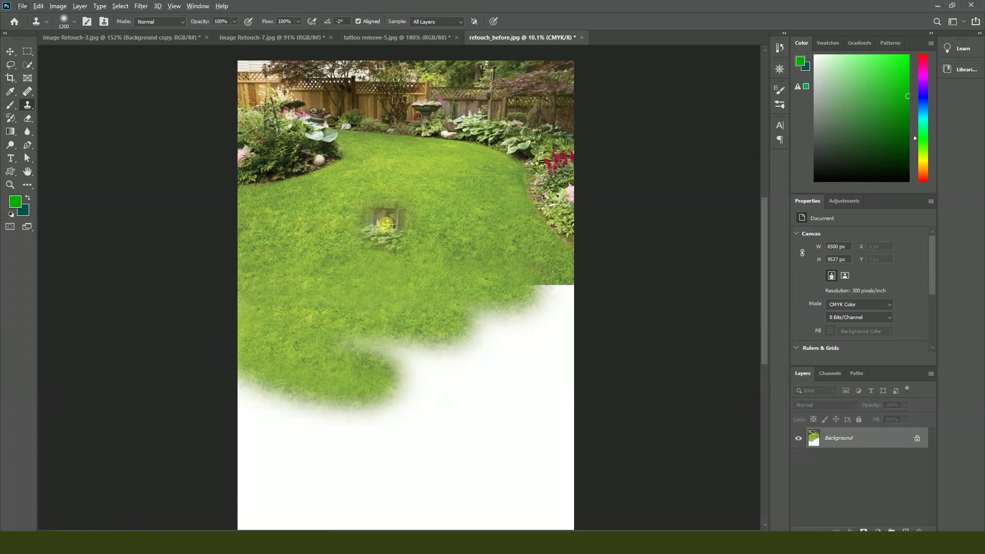
# Step: Undo stray flower and fence patches while cloning grass into the lower-left, right and bottom white areas
pyautogui.hotkey('ctrl', 'z')
pyautogui.press(']')
pyautogui.press(']')
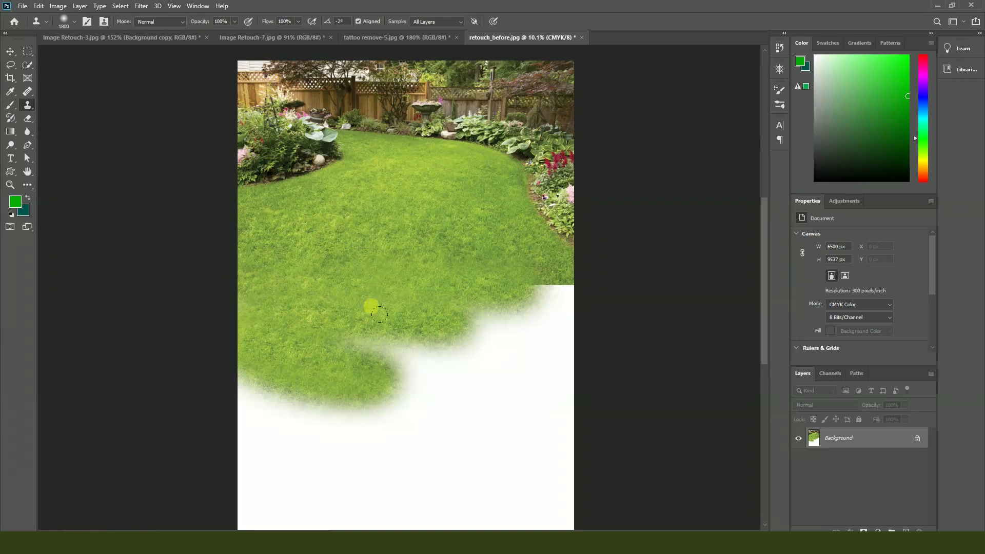
pyautogui.moveTo(295, 380); pyautogui.dragTo(387, 451)
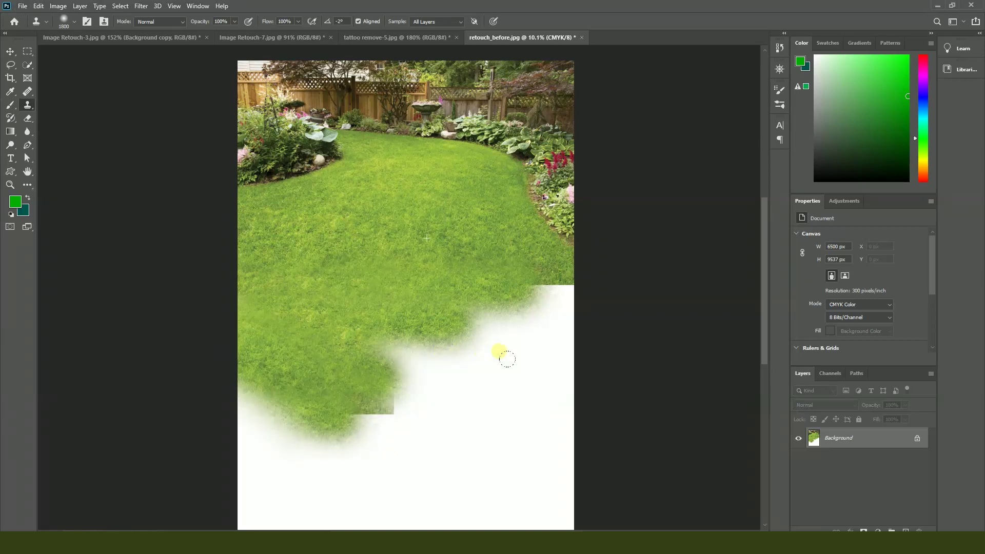
pyautogui.moveTo(488, 352); pyautogui.dragTo(363, 192)
pyautogui.hotkey('ctrl', 'z')
pyautogui.moveTo(475, 281)
pyautogui.mouseDown()
pyautogui.moveTo(583, 318)
pyautogui.moveTo(477, 275)
pyautogui.mouseUp()
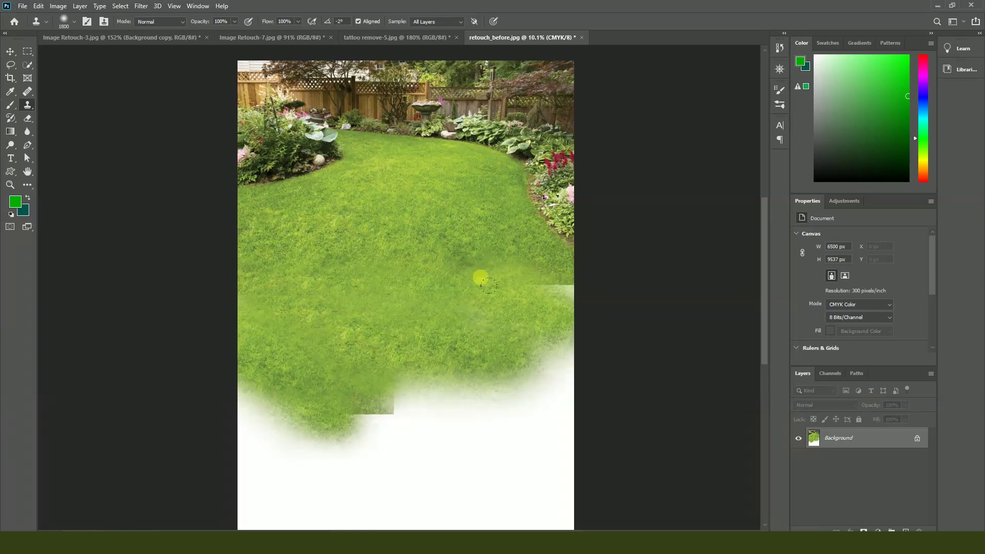
pyautogui.moveTo(496, 311); pyautogui.dragTo(468, 267)
pyautogui.moveTo(538, 397); pyautogui.dragTo(472, 424)
pyautogui.scroll(-3, 473, 424)
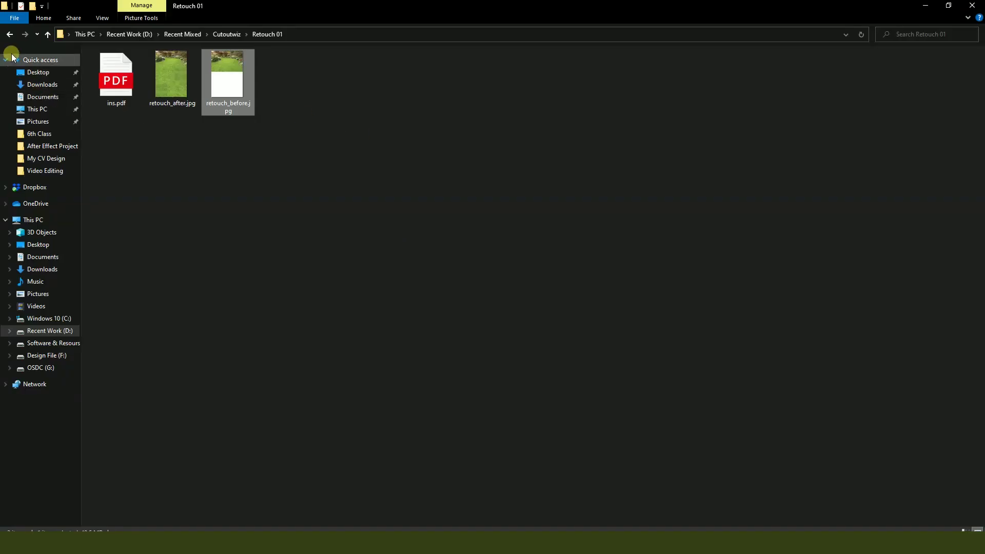
# Step: Go to GDCC Batch-5 Class Content > 6th Class and drag Image Retouch-6.jpg into Photoshop
pyautogui.click(11, 34)
pyautogui.click(11, 36)
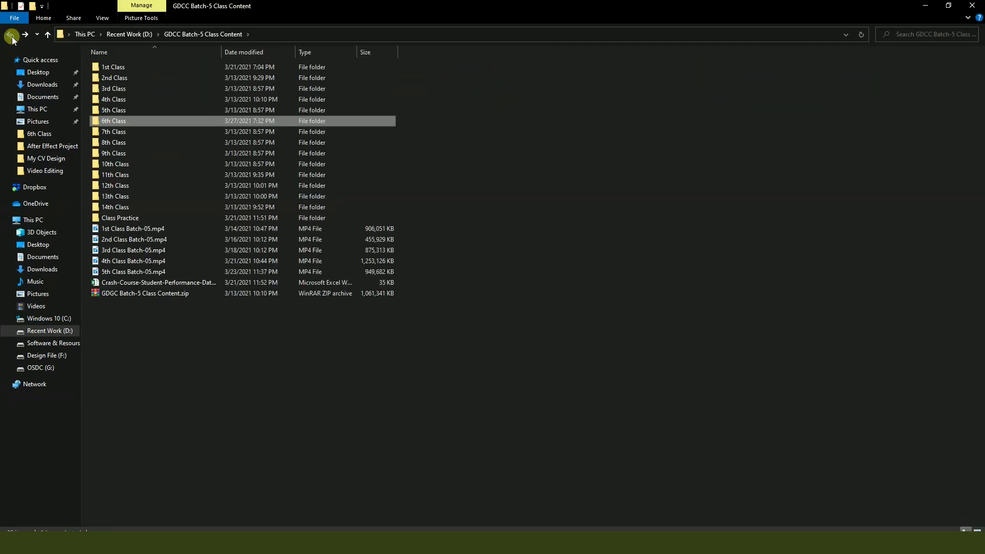
pyautogui.click(11, 36)
pyautogui.click(28, 35)
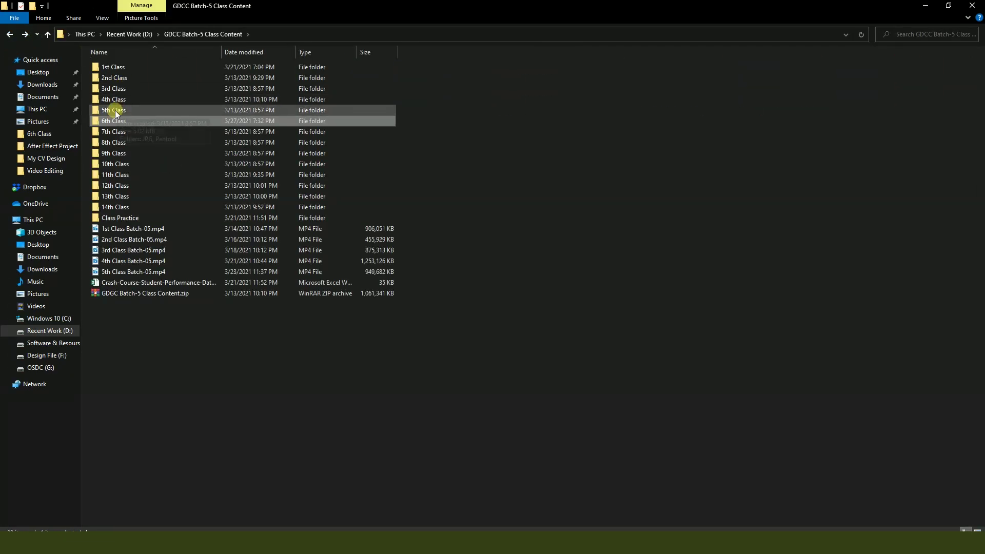
pyautogui.doubleClick(104, 119)
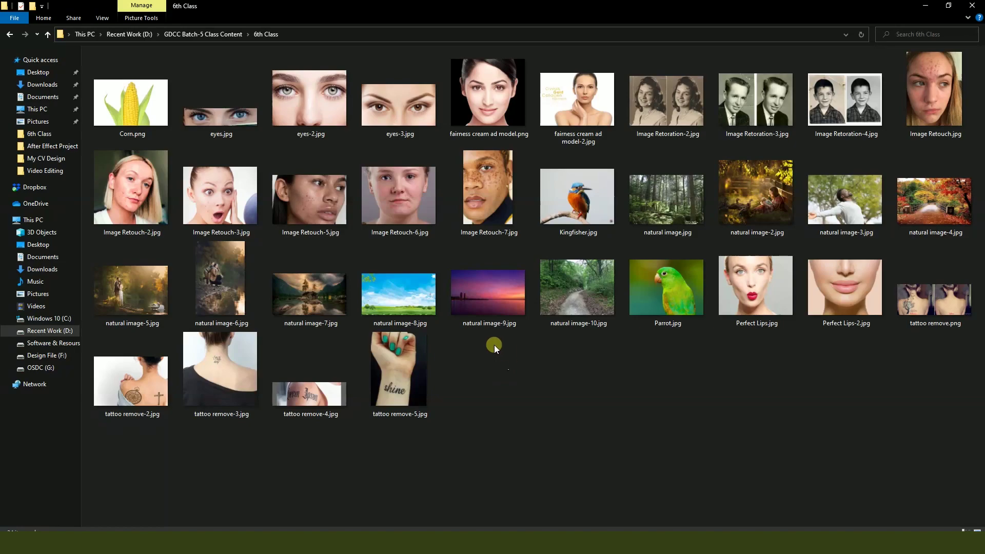
pyautogui.moveTo(417, 230)
pyautogui.mouseDown()
pyautogui.moveTo(291, 518)
pyautogui.moveTo(226, 513)
pyautogui.moveTo(253, 106)
pyautogui.moveTo(200, 11)
pyautogui.mouseUp()
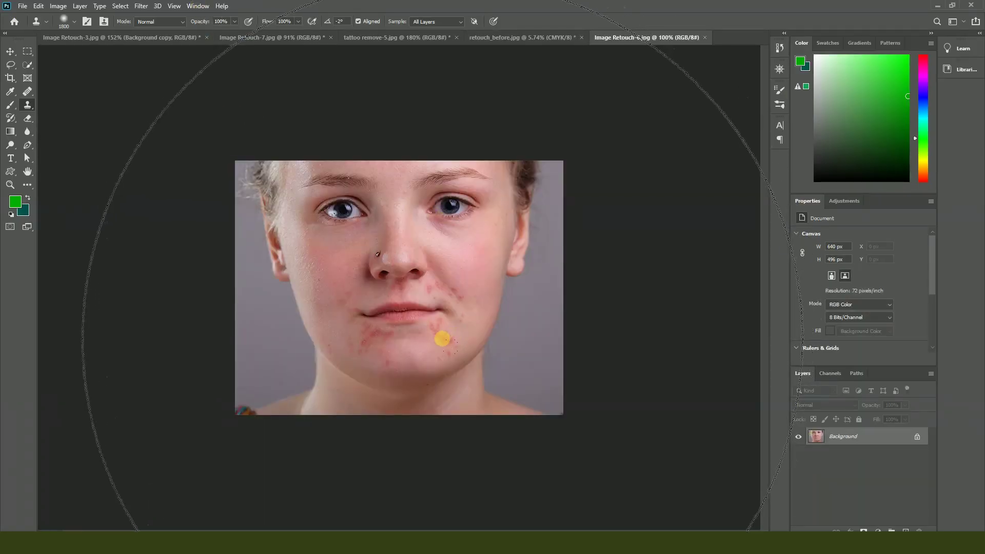
# Step: Shrink the brush to 150, duplicate and then delete the Background copy, and unlock Background into Layer 0
pyautogui.scroll(2, 443, 339)
pyautogui.press('[')
pyautogui.press('[')
pyautogui.press('[')
pyautogui.press('[')
pyautogui.press('[')
pyautogui.press('[')
pyautogui.press('[')
pyautogui.press('[')
pyautogui.press('[')
pyautogui.press('[')
pyautogui.press('[')
pyautogui.press('[')
pyautogui.press('[')
pyautogui.press('[')
pyautogui.press('[')
pyautogui.press('[')
pyautogui.press('[')
pyautogui.press('[')
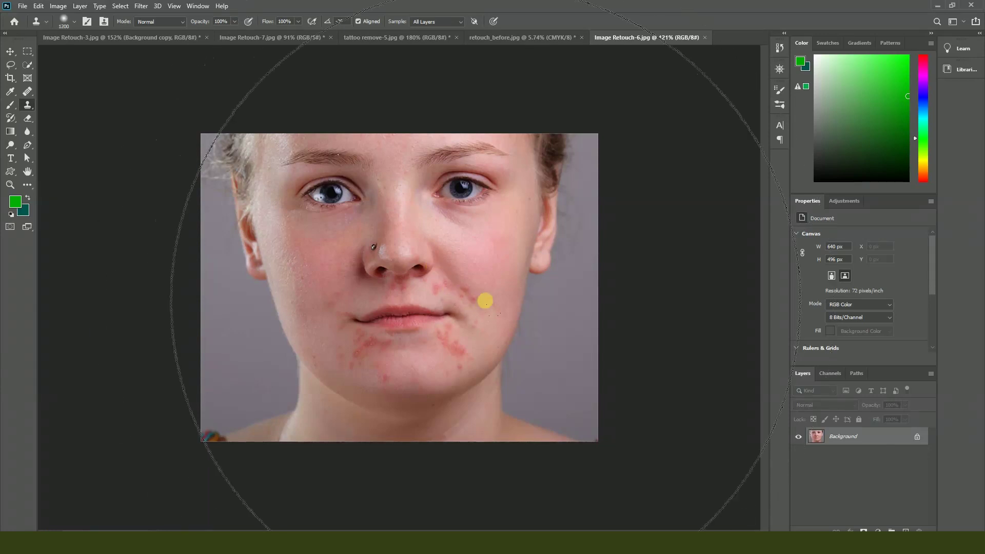
pyautogui.moveTo(886, 435)
pyautogui.mouseDown()
pyautogui.moveTo(913, 503)
pyautogui.moveTo(906, 529)
pyautogui.mouseUp()
pyautogui.click(11, 52)
pyautogui.scroll(-2, 392, 260)
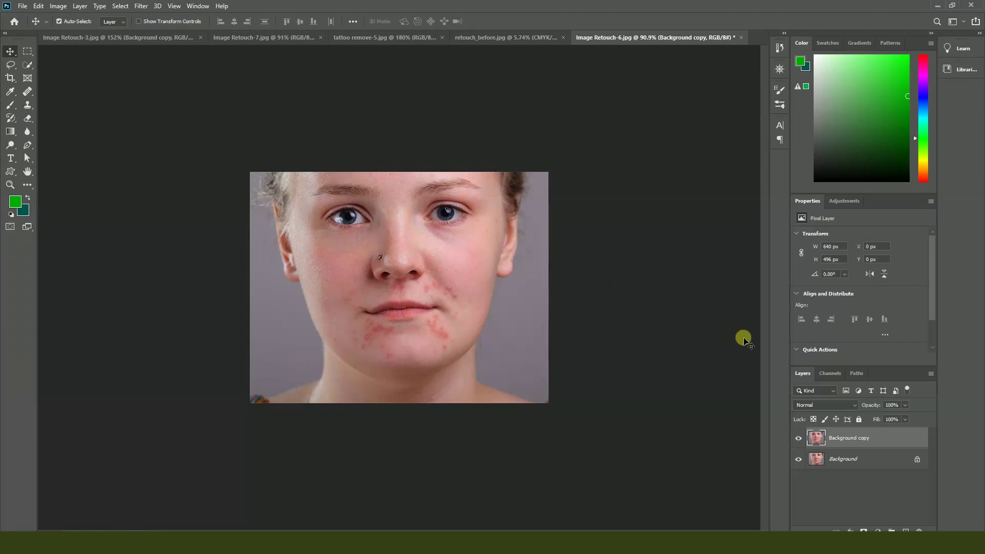
pyautogui.press('Delete')
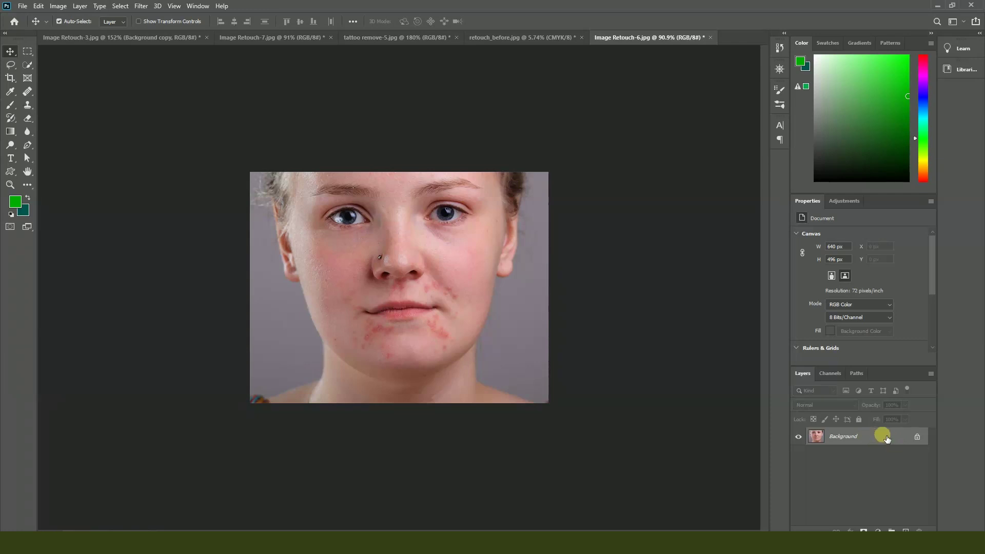
pyautogui.click(917, 437)
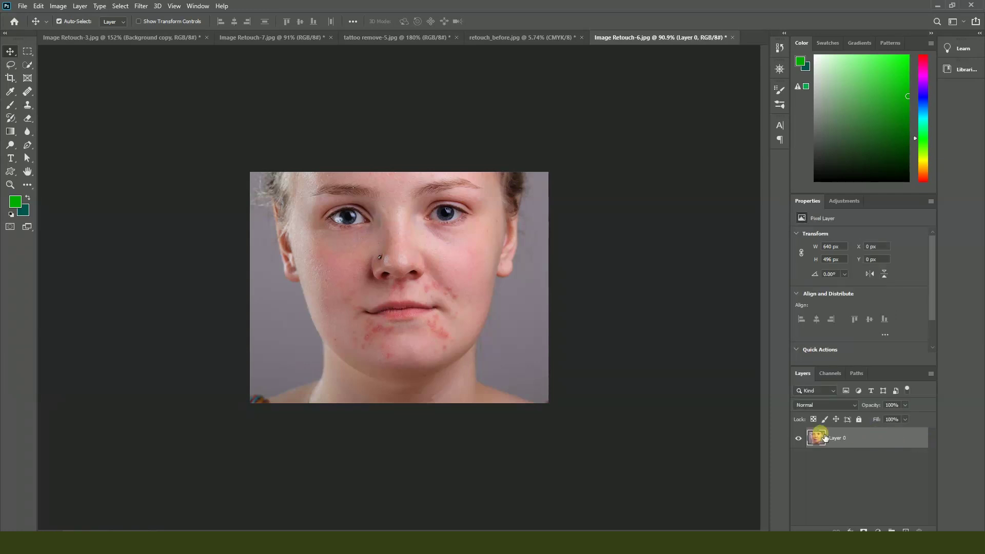
# Step: Open Image > Canvas Size for the 640 × 496 portrait and select the Width field
pyautogui.click(58, 6)
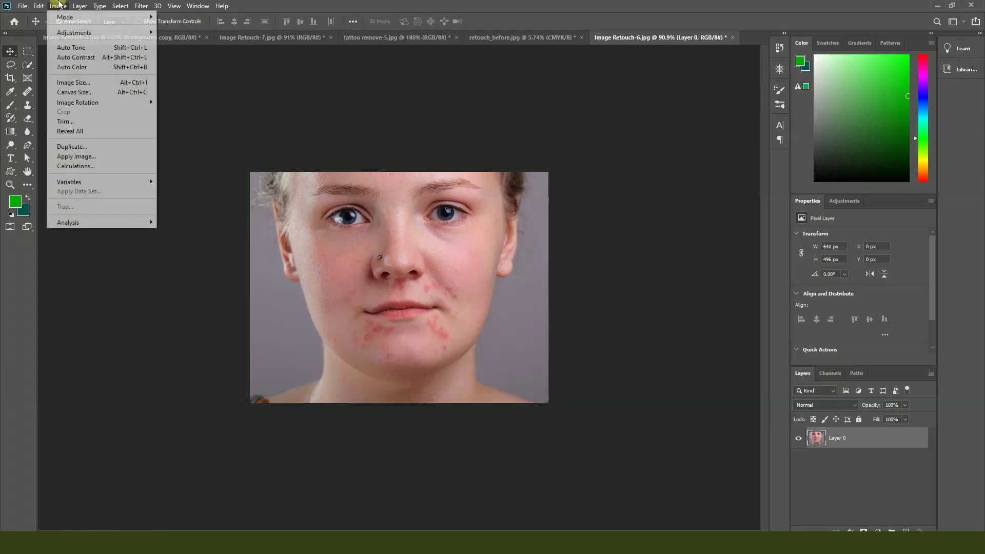
pyautogui.click(68, 93)
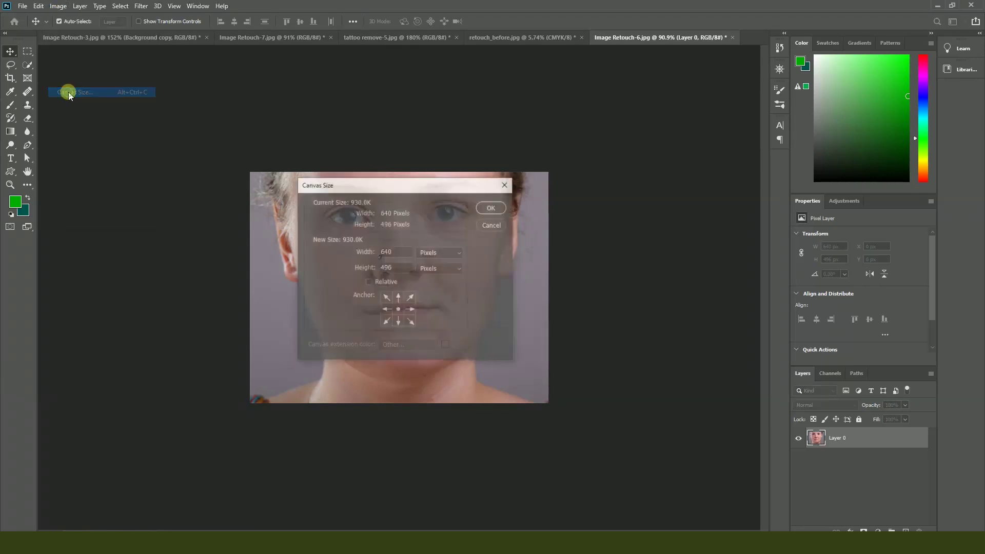
pyautogui.moveTo(409, 189); pyautogui.dragTo(654, 176)
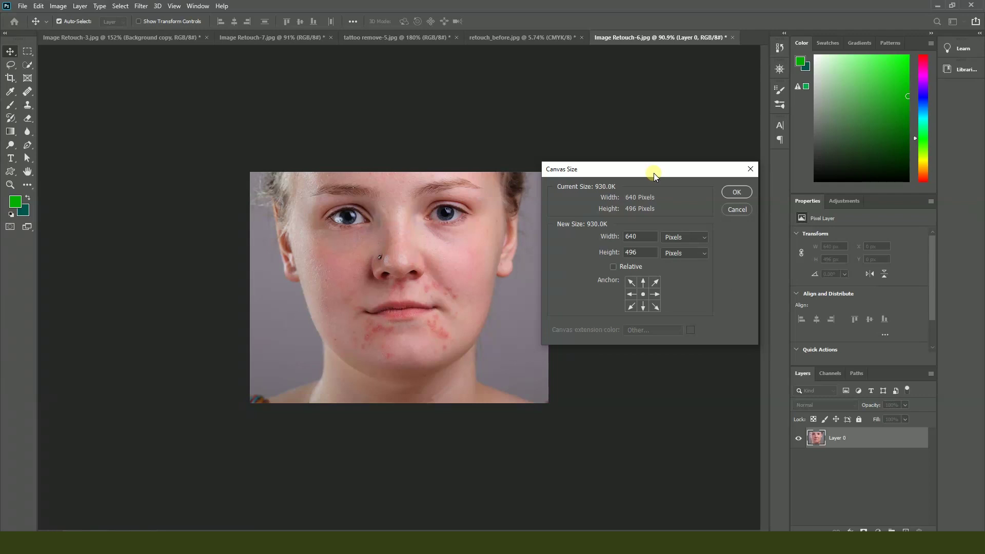
pyautogui.click(648, 237)
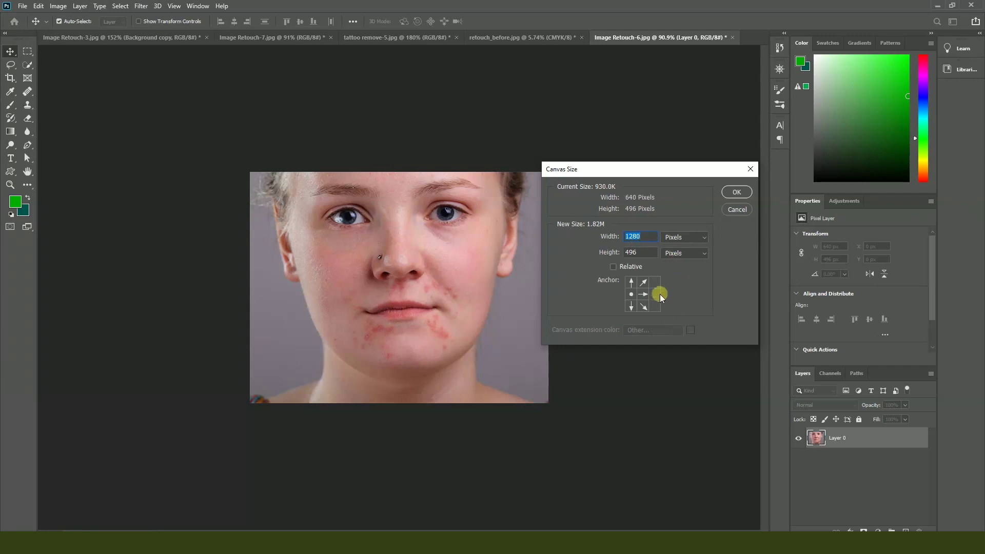
# Step: Confirm the 1280 px canvas width and drag the Layer 0 copy into the empty right half
pyautogui.click(724, 198)
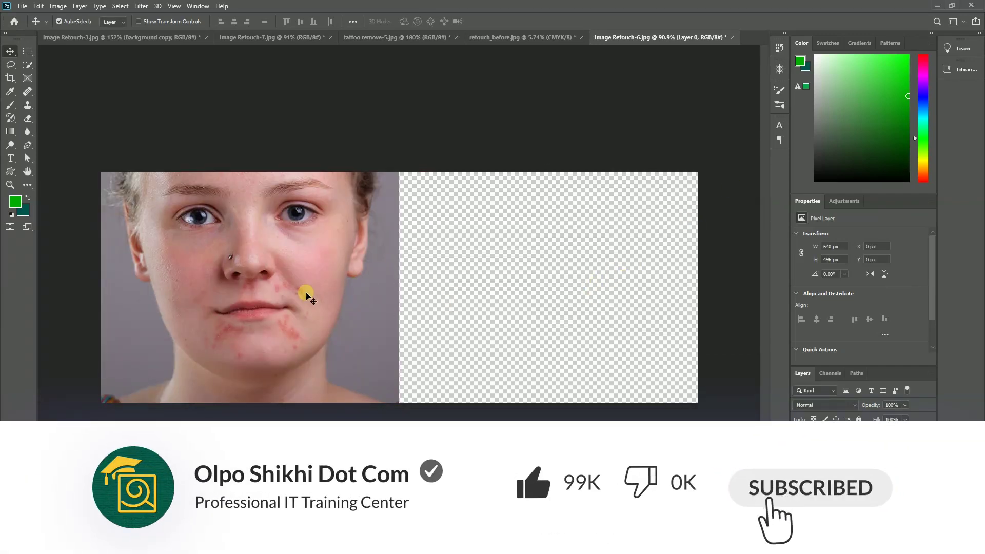
pyautogui.moveTo(306, 282); pyautogui.dragTo(519, 258)
pyautogui.scroll(-2, 519, 258)
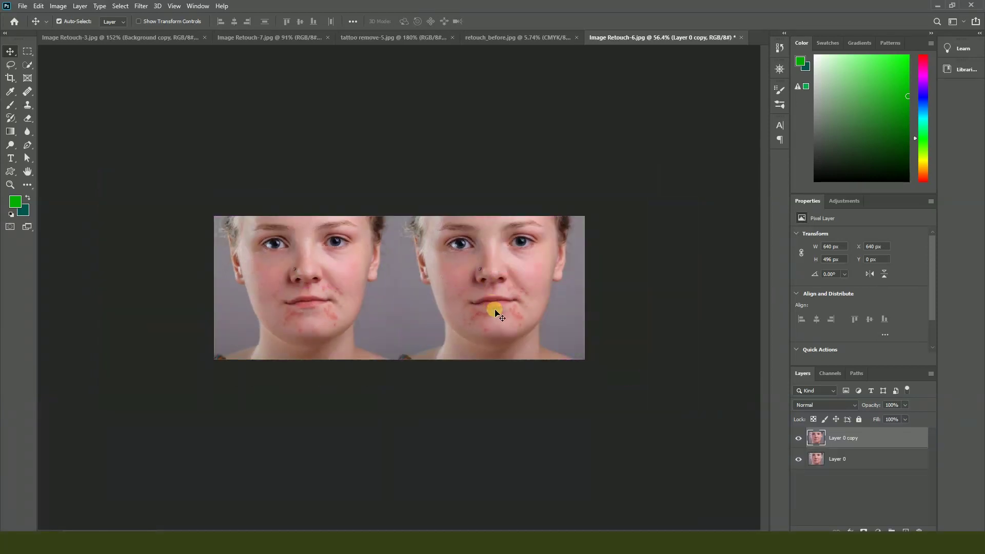
pyautogui.scroll(2, 503, 330)
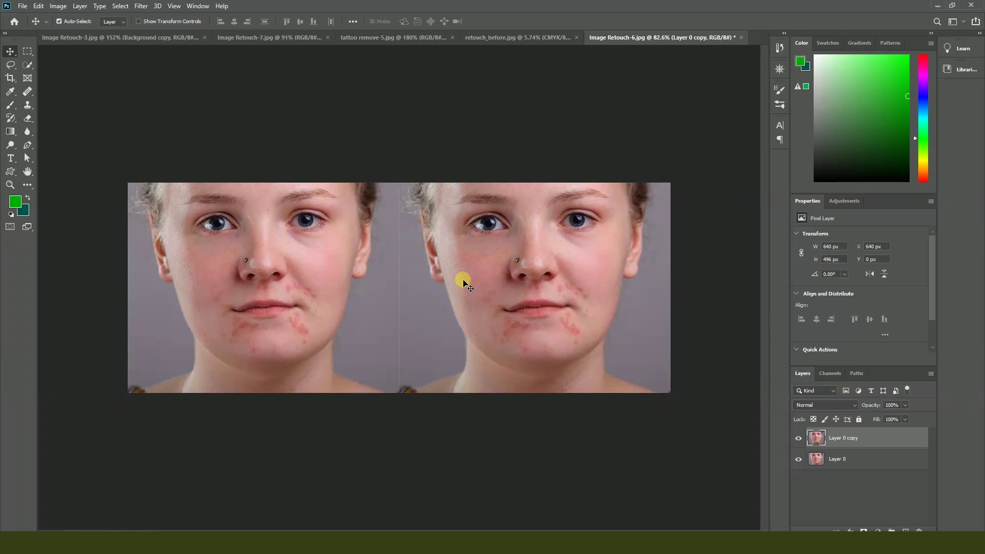
pyautogui.scroll(3, 636, 267)
pyautogui.moveTo(633, 275); pyautogui.dragTo(505, 264)
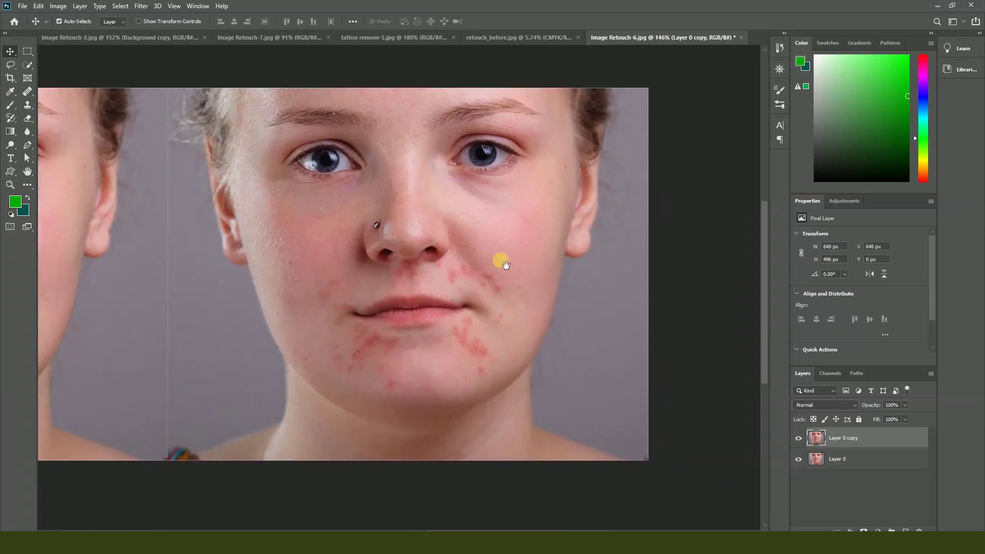
# Step: Select the Spot Healing Brush from the healing tools flyout
pyautogui.click(10, 78)
pyautogui.click(27, 92)
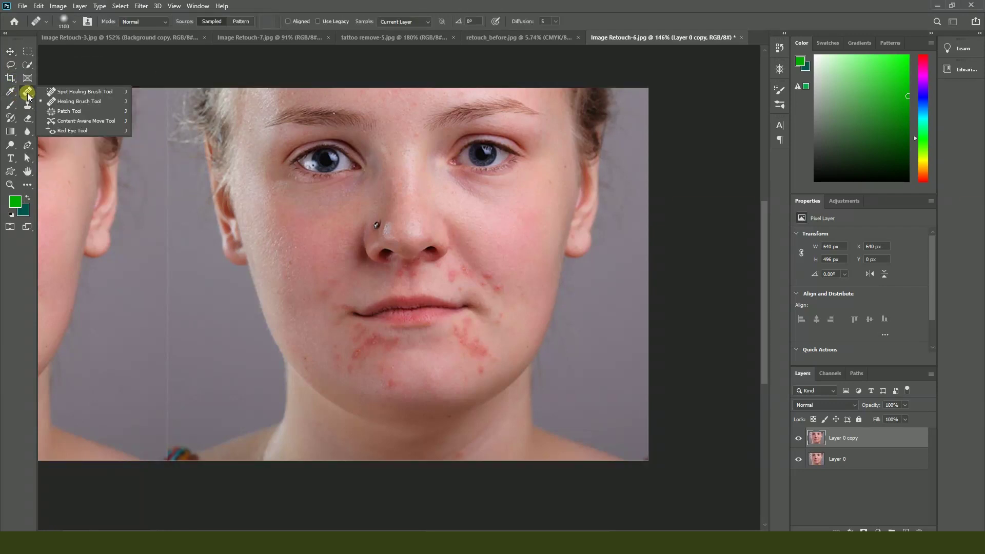
pyautogui.click(82, 91)
pyautogui.scroll(2, 469, 314)
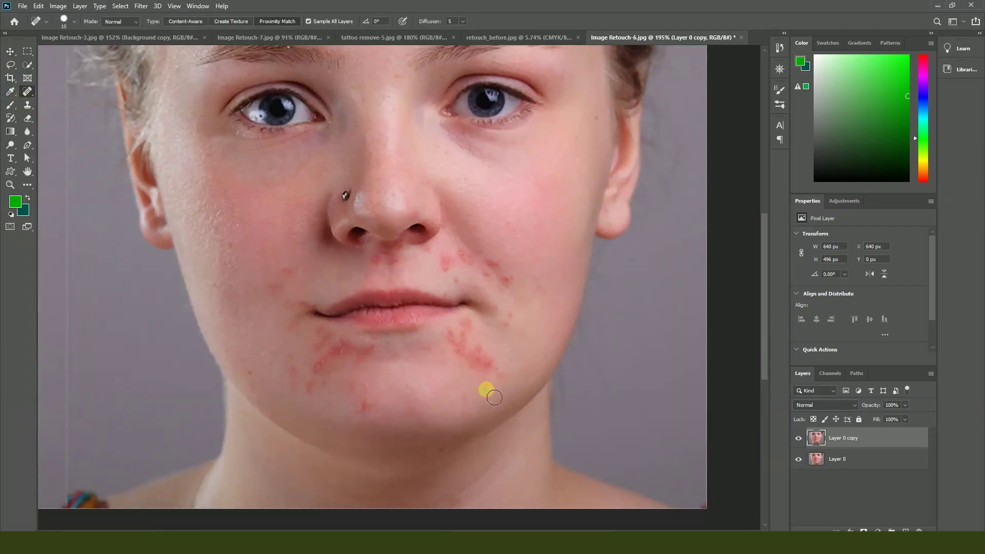
pyautogui.scroll(1, 498, 393)
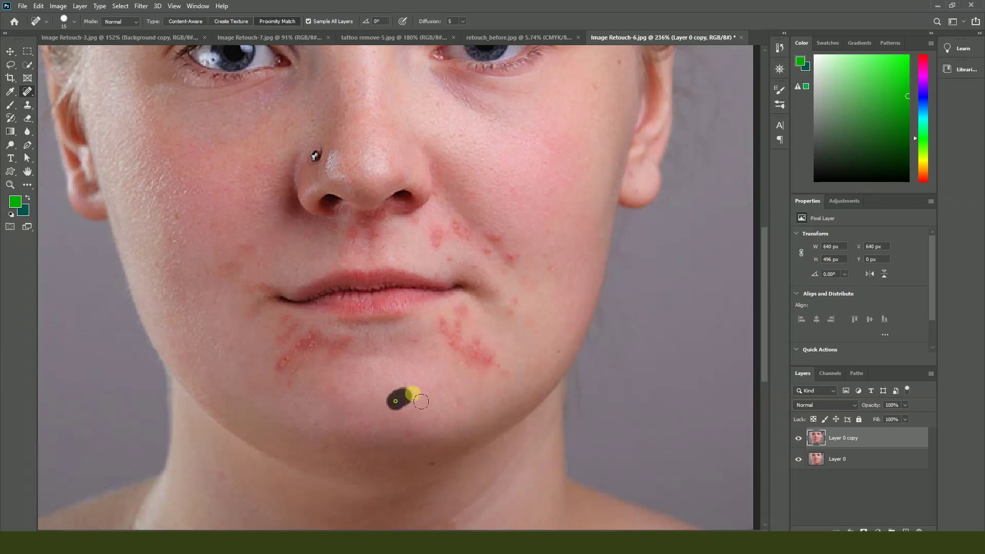
pyautogui.scroll(1, 508, 305)
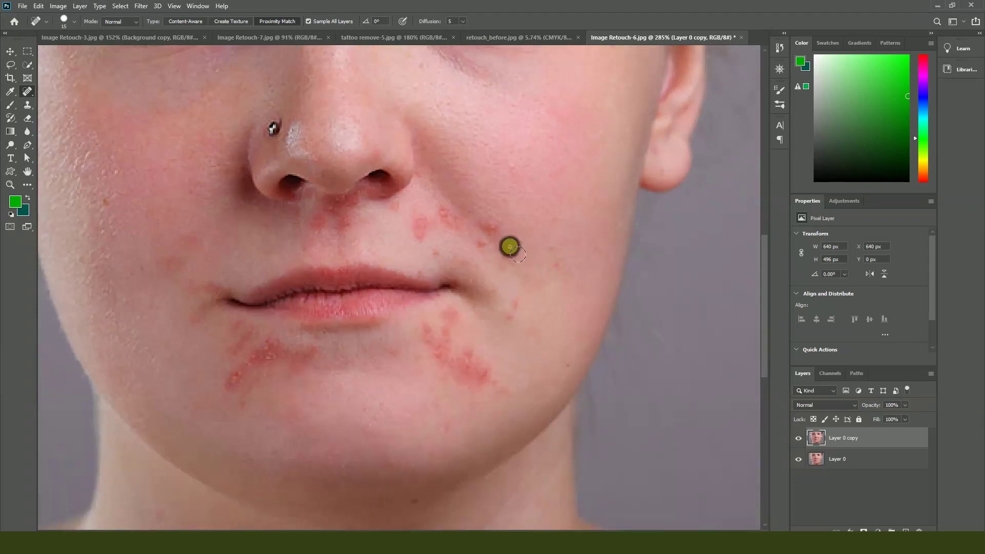
# Step: Spot-heal the blemishes beside the nostril and around both lip corners
pyautogui.click(444, 213)
pyautogui.click(422, 226)
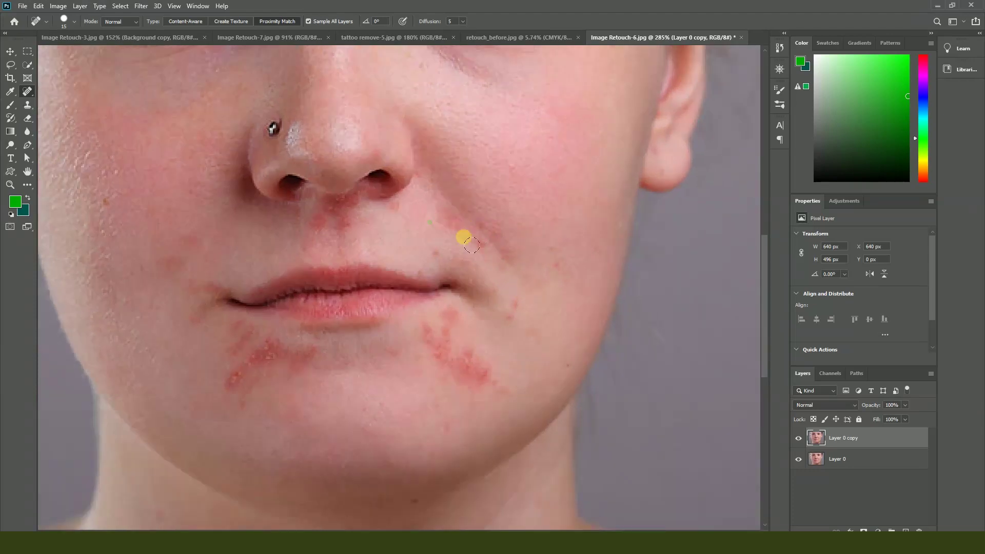
pyautogui.click(513, 303)
pyautogui.click(449, 321)
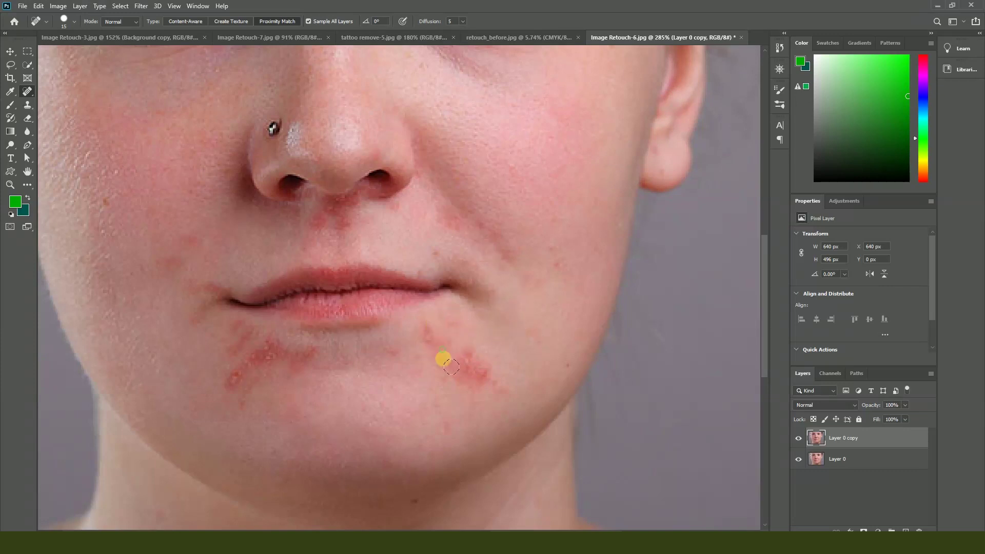
pyautogui.click(470, 365)
pyautogui.click(494, 374)
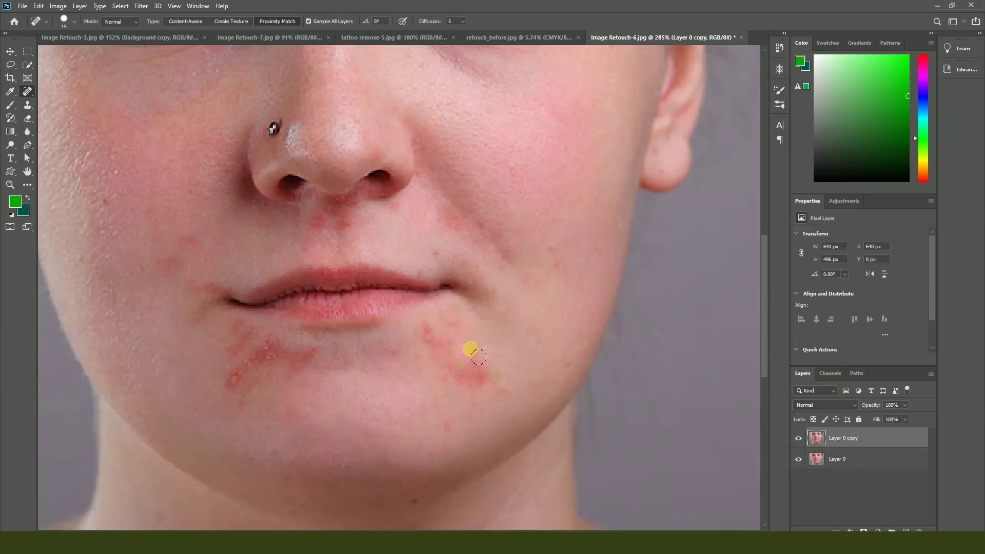
pyautogui.click(475, 352)
pyautogui.click(486, 378)
pyautogui.click(454, 423)
pyautogui.click(496, 381)
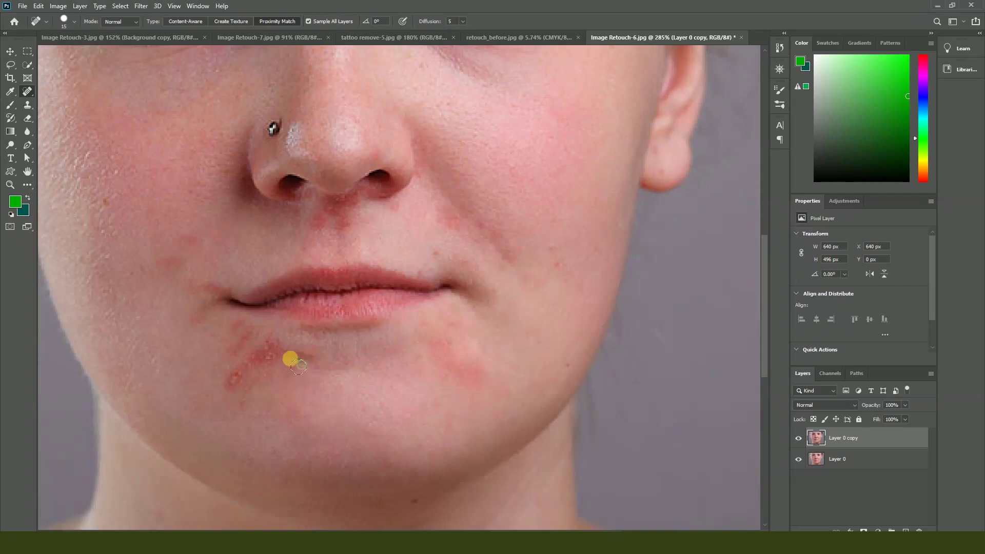
# Step: Paint away the blemish streaks on the left chin and below the lip
pyautogui.moveTo(275, 357); pyautogui.dragTo(234, 359)
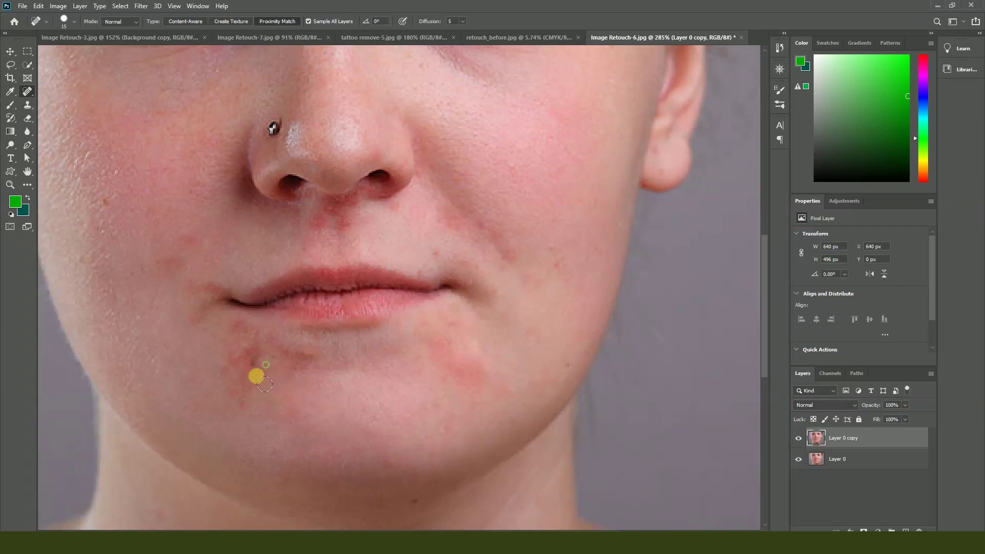
pyautogui.moveTo(244, 400); pyautogui.dragTo(246, 402)
pyautogui.moveTo(317, 356); pyautogui.dragTo(290, 359)
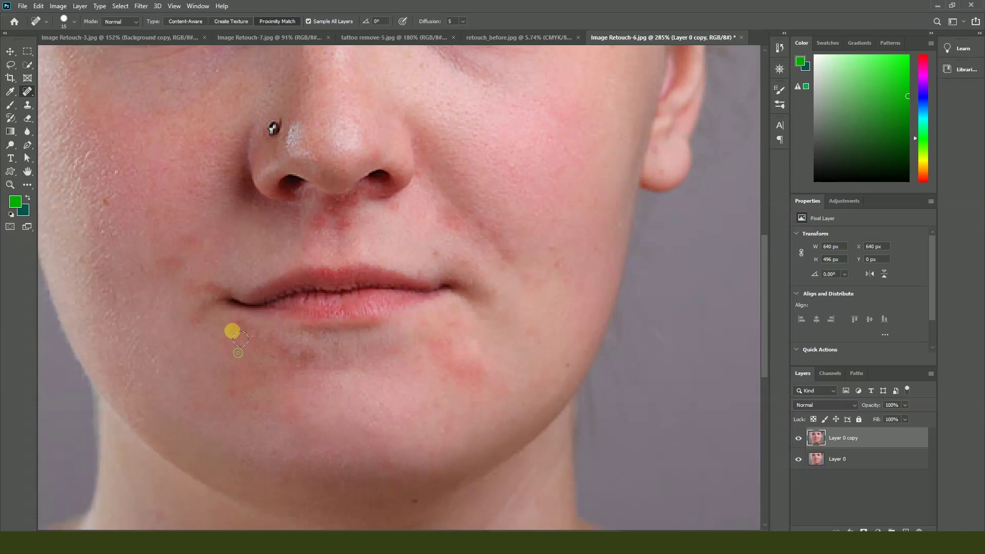
pyautogui.moveTo(312, 364); pyautogui.dragTo(313, 364)
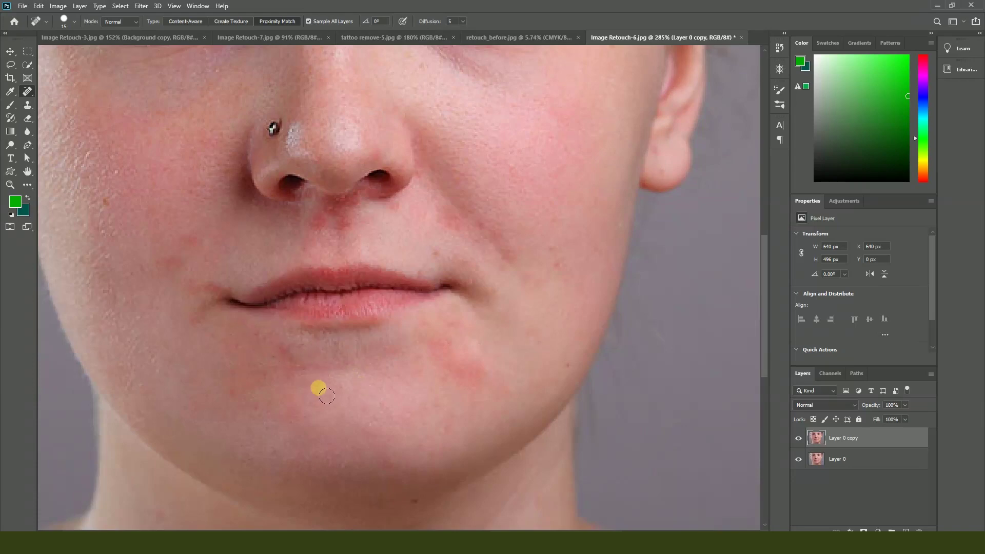
# Step: Heal the spots under the nose, down the left cheek and across the chin
pyautogui.scroll(-3, 400, 352)
pyautogui.scroll(4, 374, 286)
pyautogui.click(355, 254)
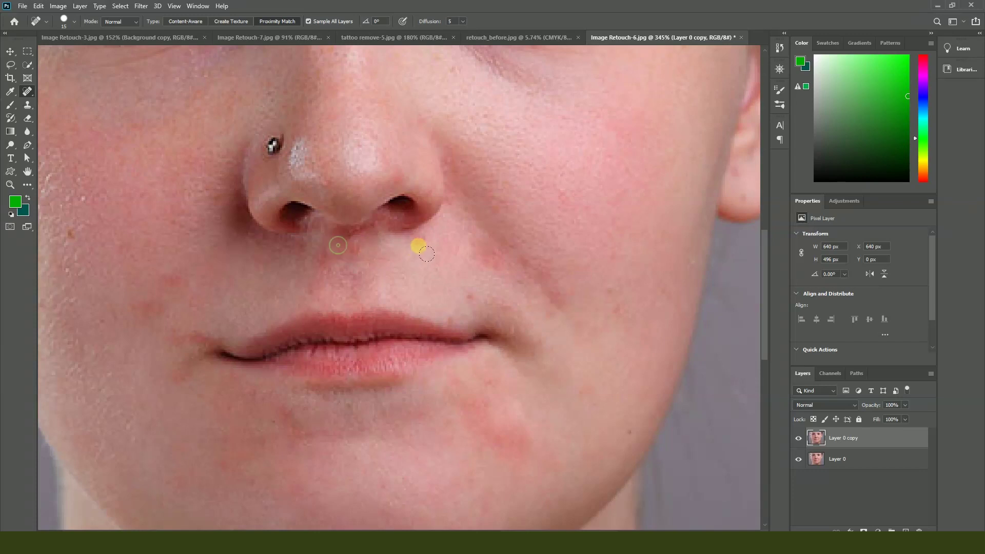
pyautogui.click(356, 251)
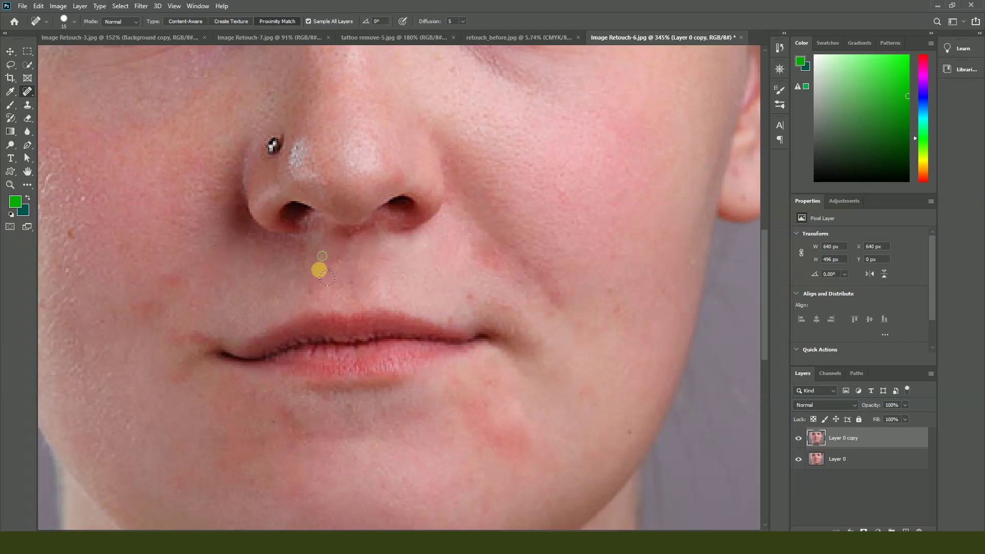
pyautogui.click(173, 282)
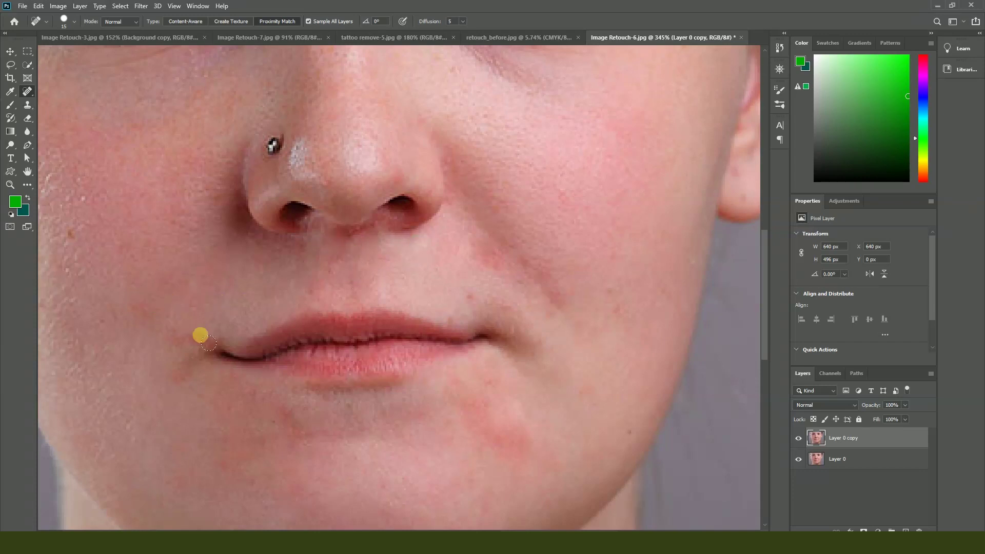
pyautogui.click(173, 383)
pyautogui.click(223, 410)
pyautogui.click(233, 457)
pyautogui.click(300, 487)
pyautogui.click(524, 452)
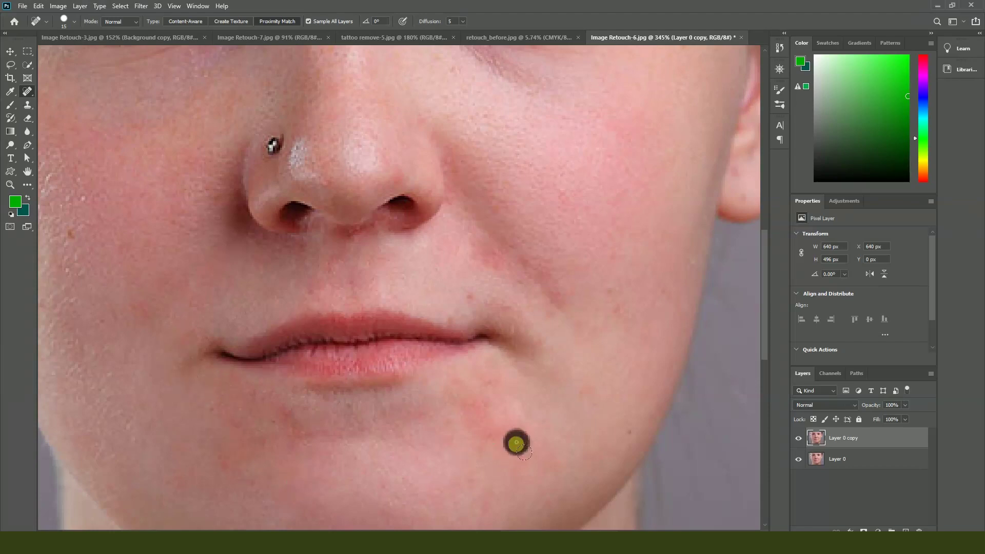
# Step: Touch up leftover cheek and chin spots, then bring up the Curves adjustment
pyautogui.scroll(-3, 488, 429)
pyautogui.click(488, 314)
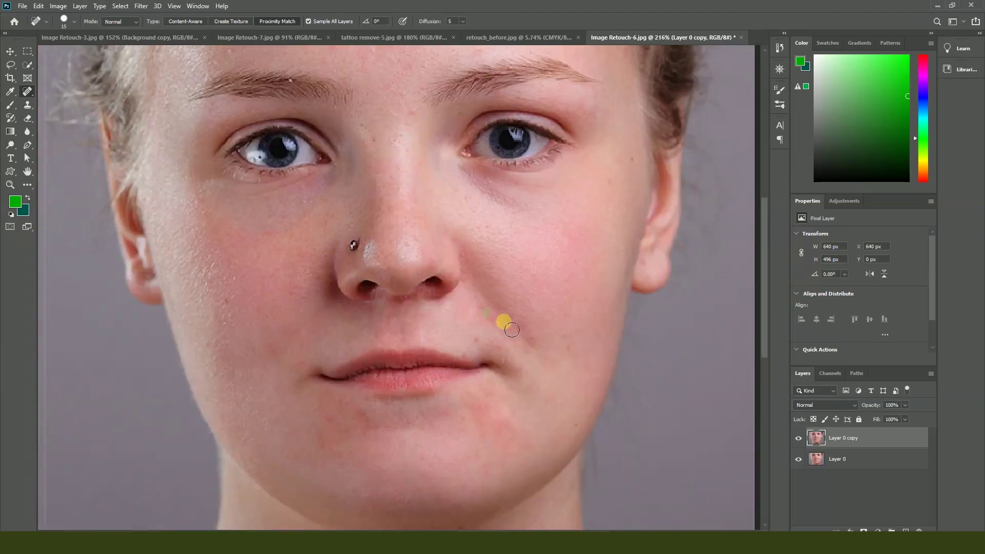
pyautogui.scroll(-3, 512, 329)
pyautogui.click(449, 372)
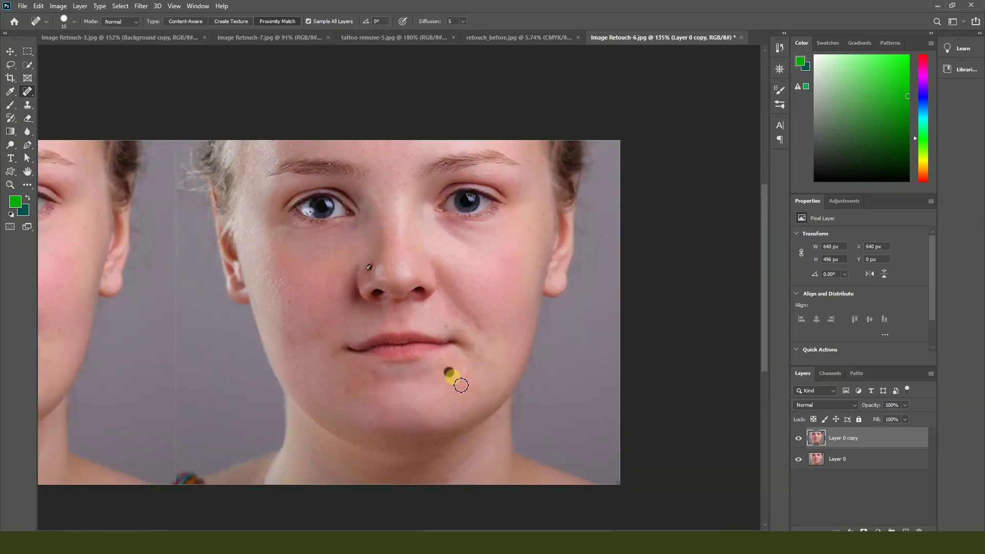
pyautogui.scroll(-3, 460, 385)
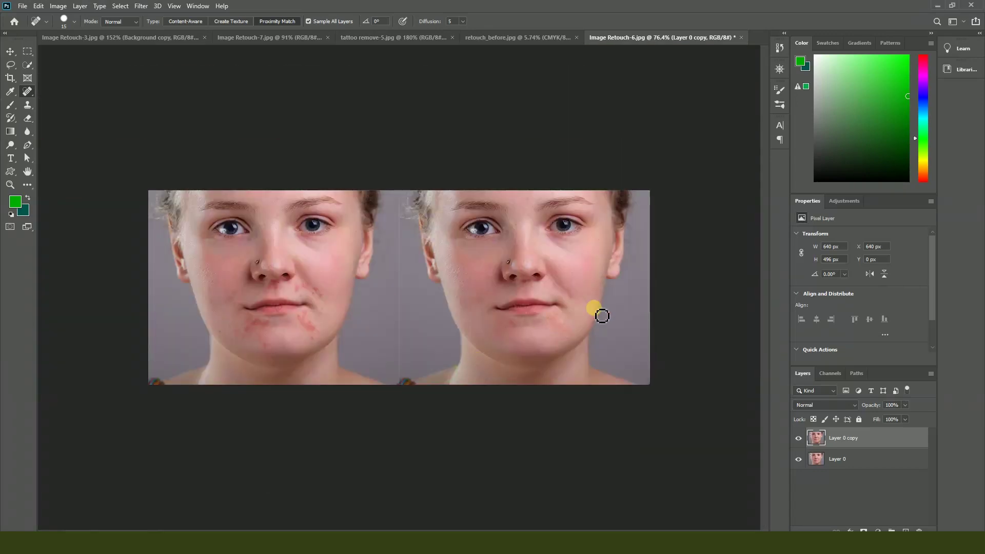
pyautogui.scroll(3, 602, 316)
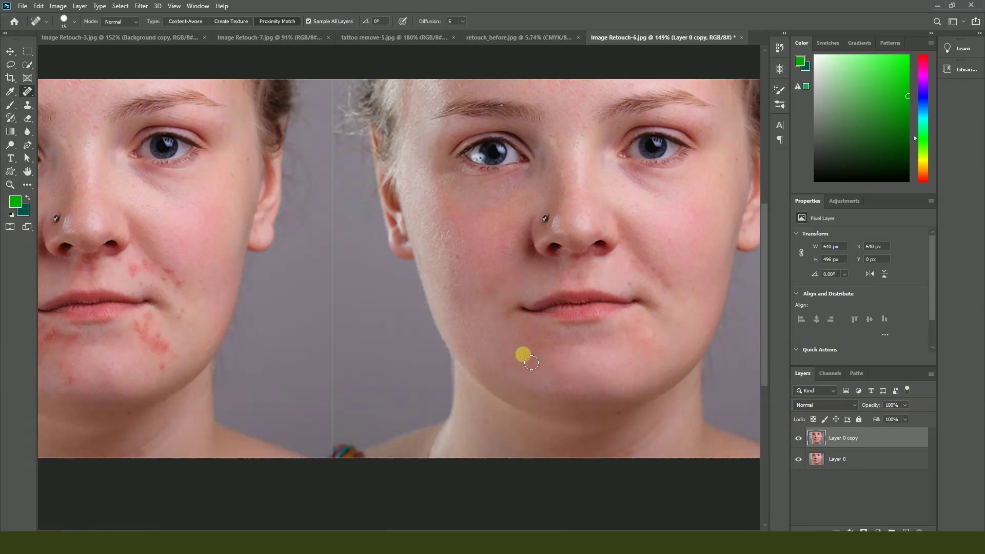
pyautogui.scroll(-2, 600, 280)
pyautogui.scroll(1, 644, 289)
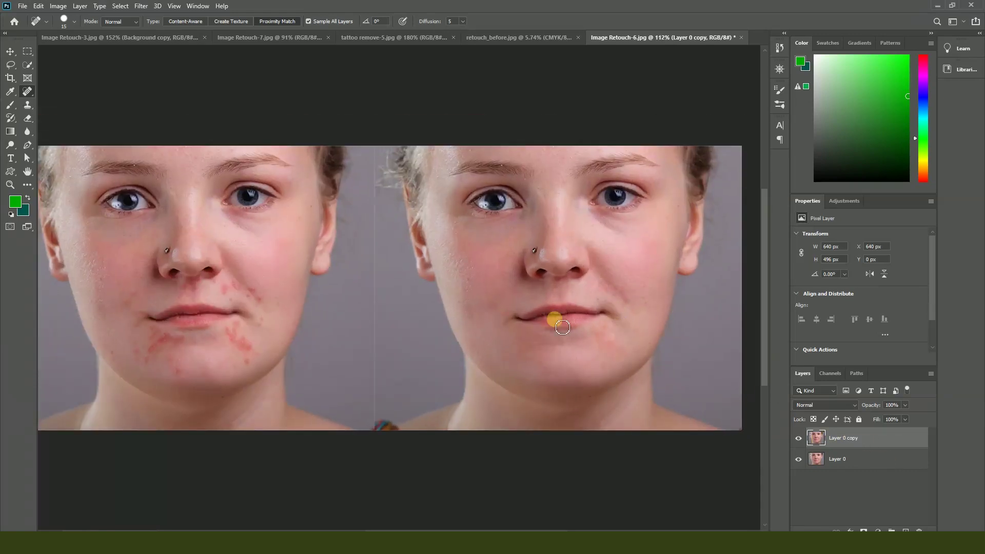
pyautogui.hotkey('ctrl', 'm')
pyautogui.moveTo(707, 96); pyautogui.dragTo(832, 128)
# Step: Raise the Curves midpoint slightly (127 to 139) to brighten the face
pyautogui.click(787, 241)
pyautogui.moveTo(786, 242); pyautogui.dragTo(787, 237)
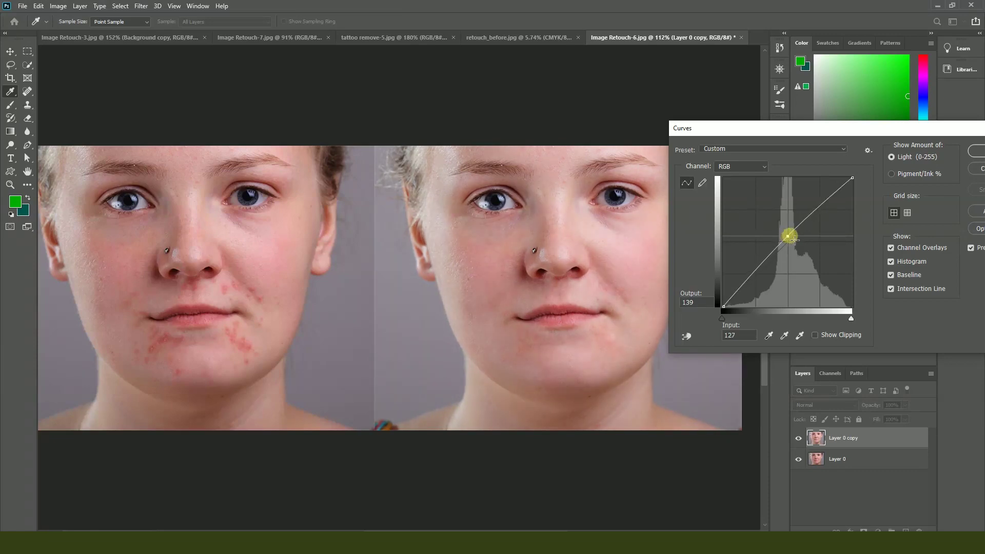
pyautogui.click(976, 149)
# Step: Spot-heal a remaining spot on the nose and one on the upper lip
pyautogui.press('j')
pyautogui.click(582, 264)
pyautogui.click(548, 286)
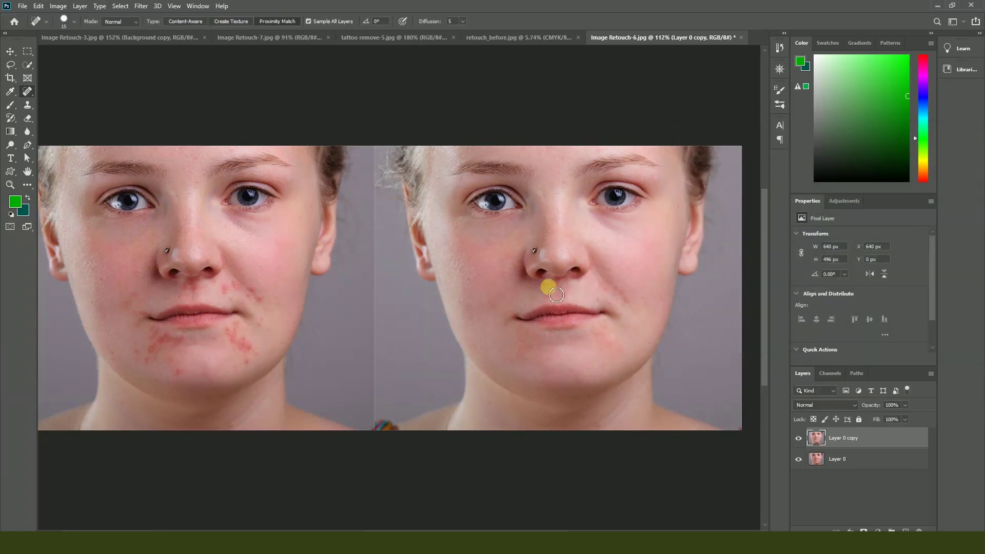
# Step: Boost the face's Hue/Saturation to +21, then apply a further +24
pyautogui.hotkey('ctrl', 'u')
pyautogui.moveTo(756, 208)
pyautogui.mouseDown()
pyautogui.moveTo(768, 211)
pyautogui.moveTo(731, 210)
pyautogui.moveTo(753, 211)
pyautogui.mouseUp()
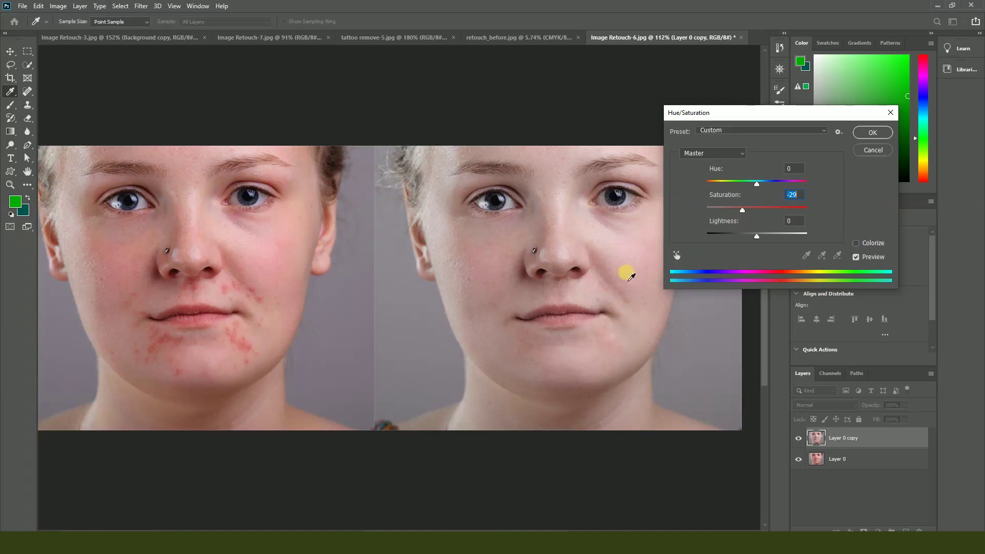
pyautogui.click(867, 133)
pyautogui.hotkey('ctrl', 'u')
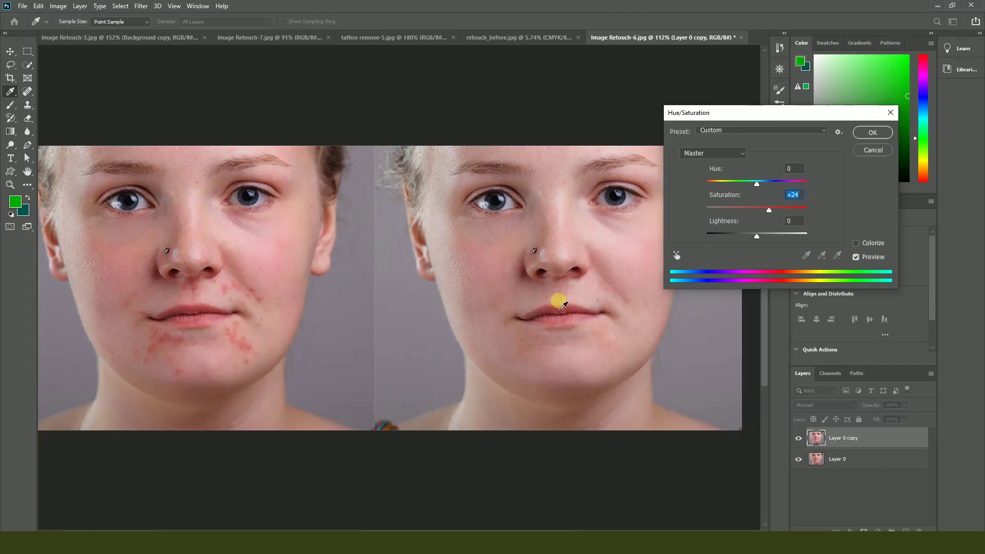
pyautogui.click(867, 135)
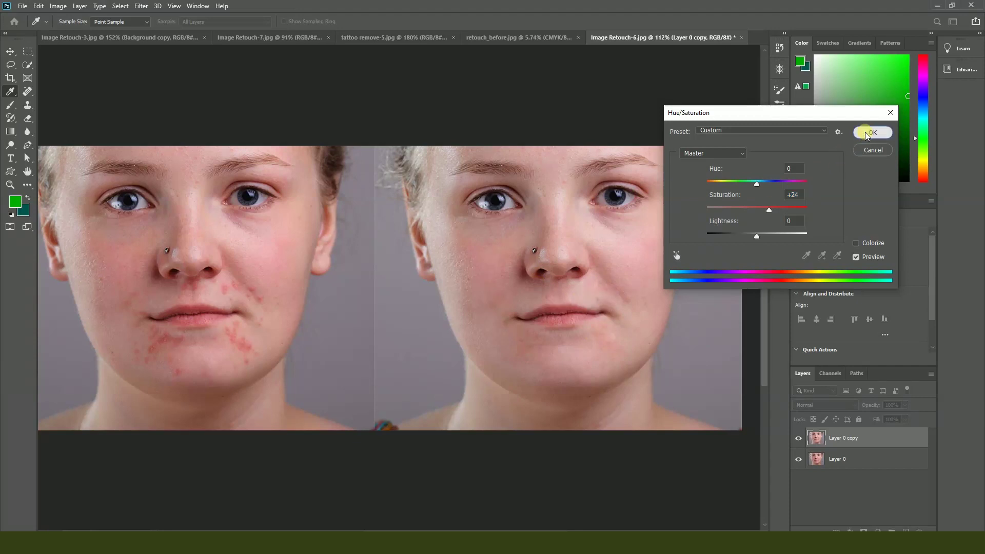
pyautogui.press('j')
pyautogui.scroll(3, 610, 342)
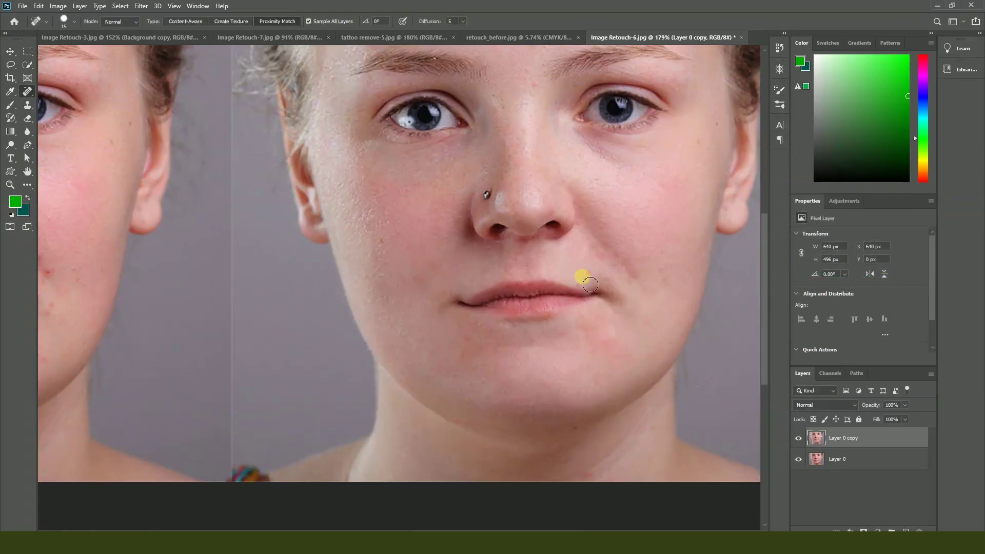
# Step: Add a new empty Layer 1 above the photo copy
pyautogui.scroll(-2, 528, 257)
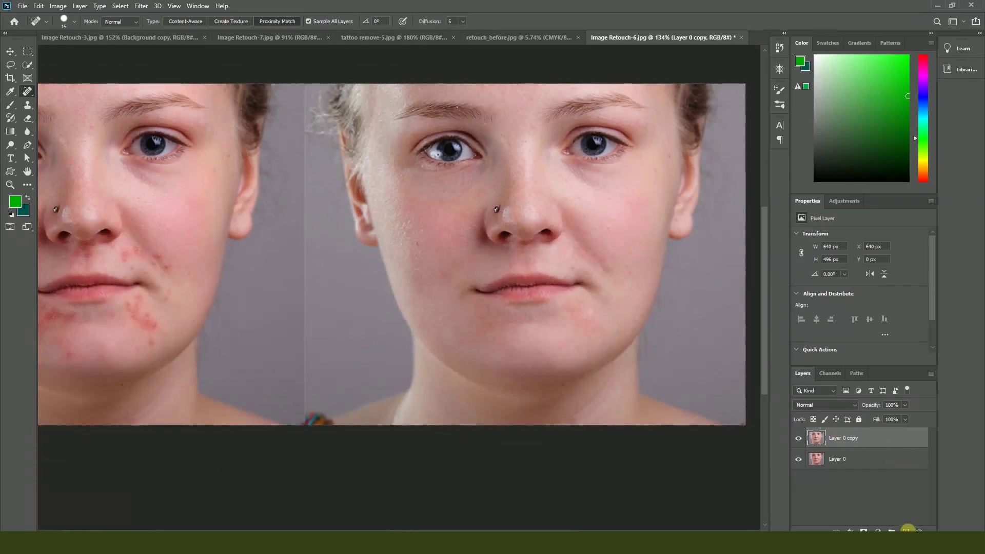
pyautogui.click(906, 530)
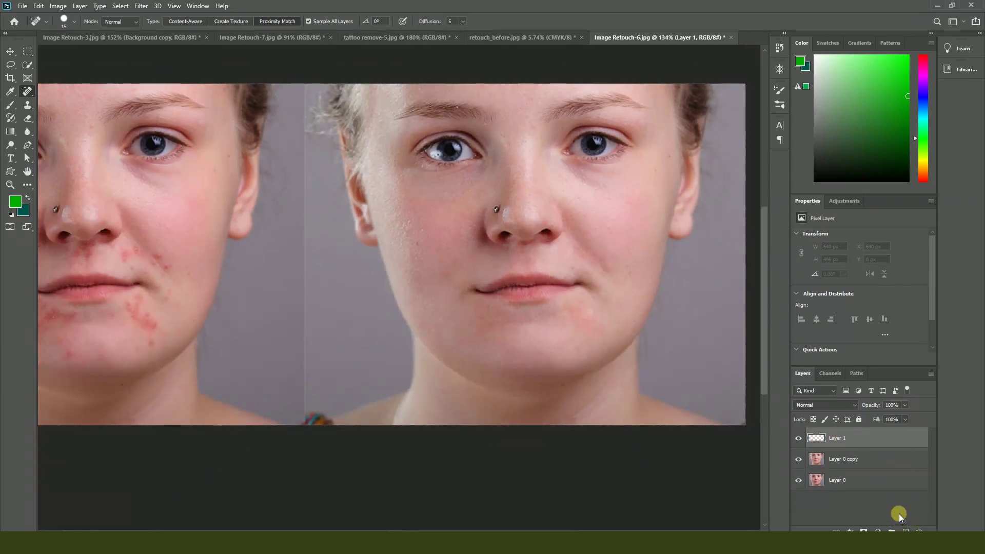
pyautogui.scroll(3, 610, 359)
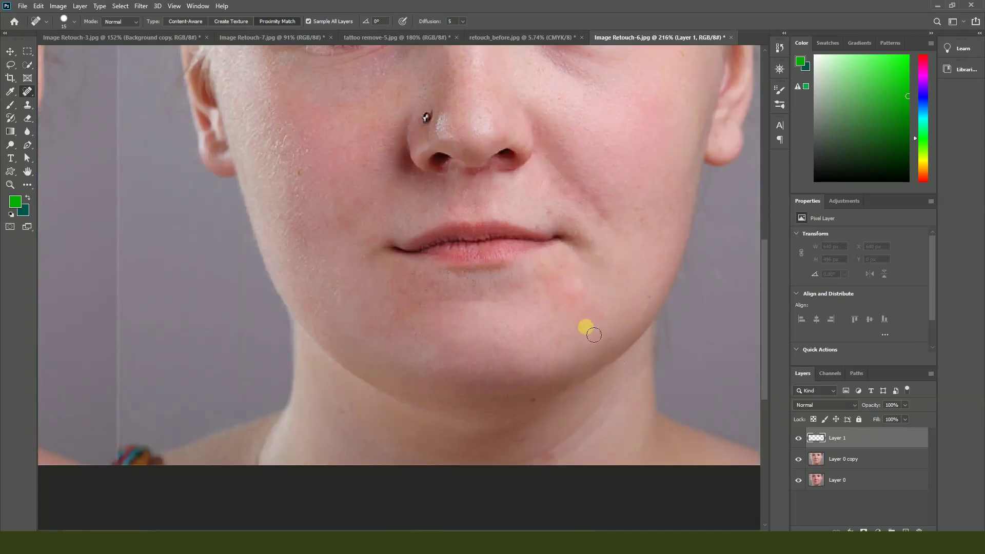
pyautogui.scroll(1, 599, 287)
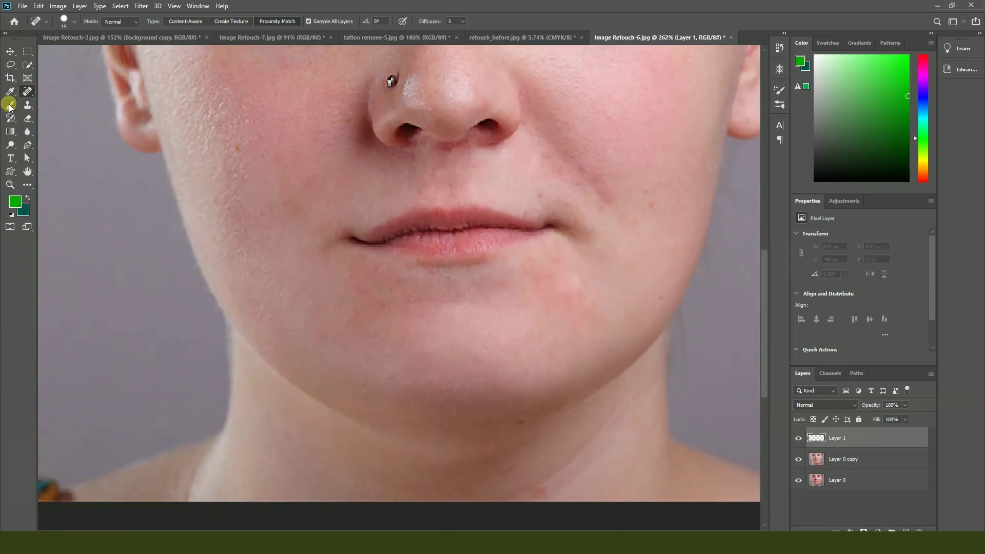
# Step: Switch to the Brush tool with 10% flow and paint a faint test stroke on the chin
pyautogui.moveTo(10, 106); pyautogui.dragTo(56, 106)
pyautogui.click(73, 23)
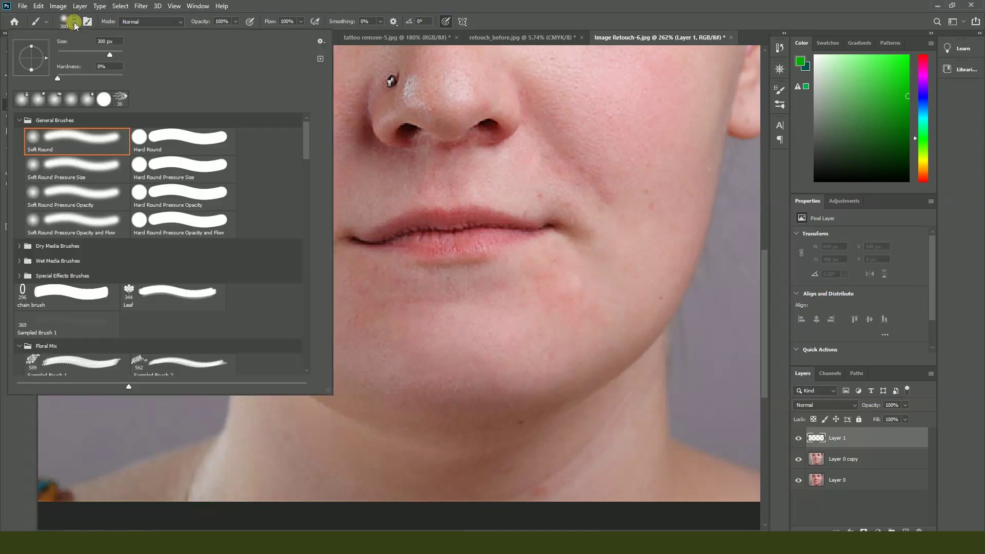
pyautogui.click(74, 24)
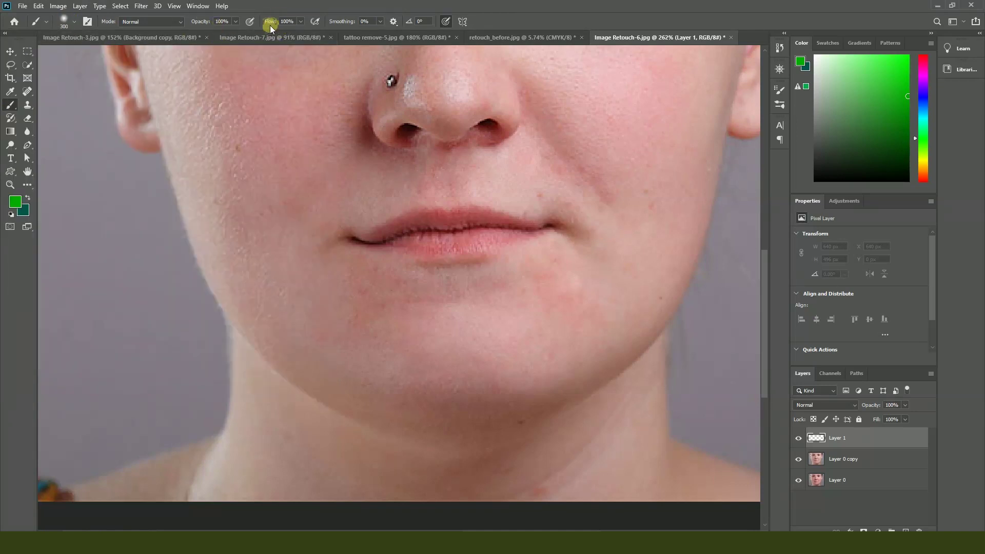
pyautogui.click(291, 23)
pyautogui.write('10%')
pyautogui.moveTo(511, 266); pyautogui.dragTo(507, 270)
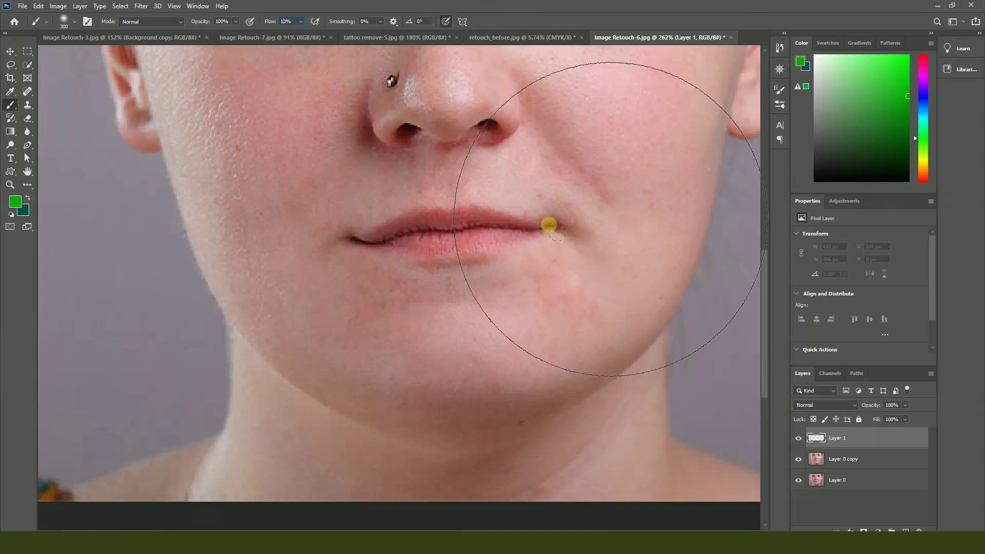
# Step: Sample the chin's pink skin tone as foreground colour and shrink the brush to 100
pyautogui.click(15, 202)
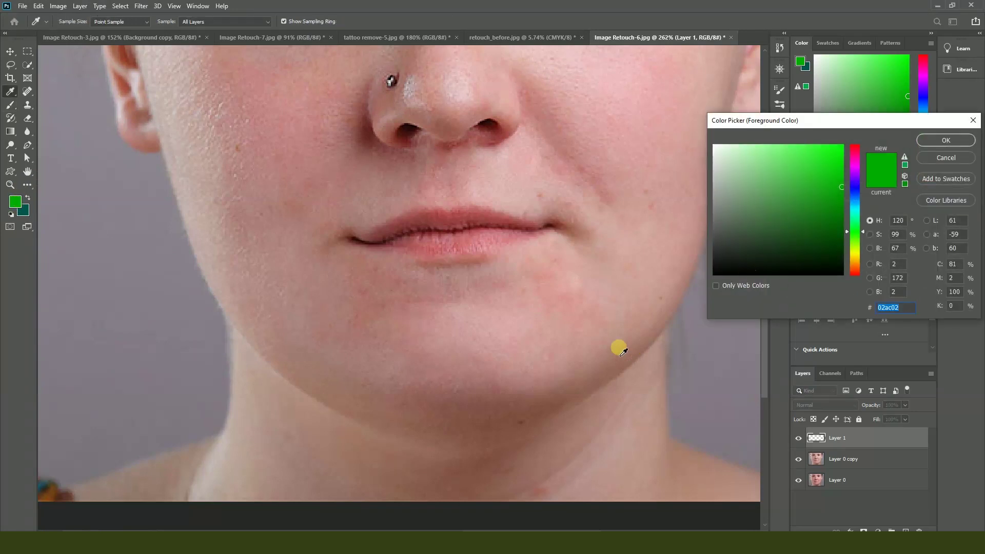
pyautogui.click(591, 286)
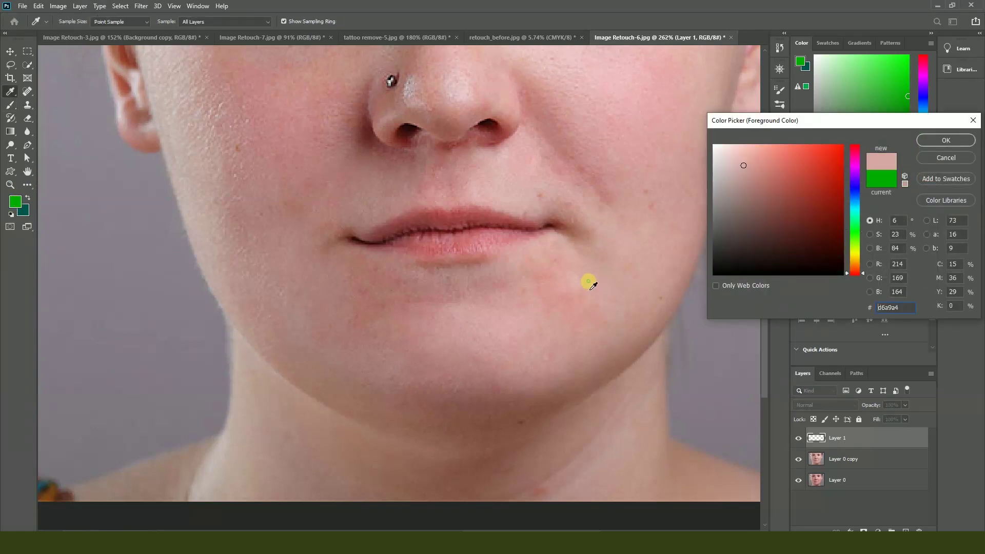
pyautogui.moveTo(584, 286); pyautogui.dragTo(578, 290)
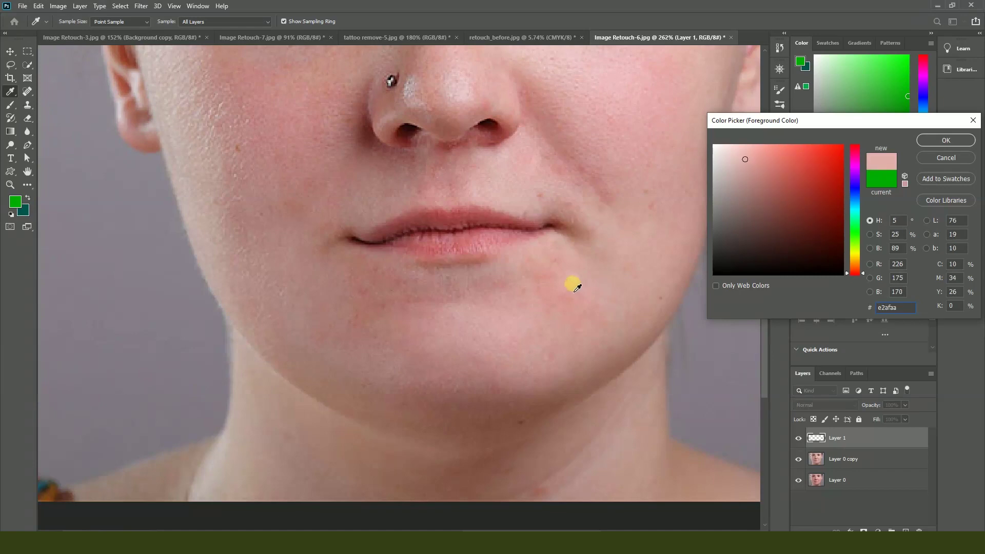
pyautogui.click(929, 144)
pyautogui.press('b')
pyautogui.press('[')
pyautogui.press('[')
pyautogui.press('[')
pyautogui.press('[')
pyautogui.press('[')
pyautogui.press('[')
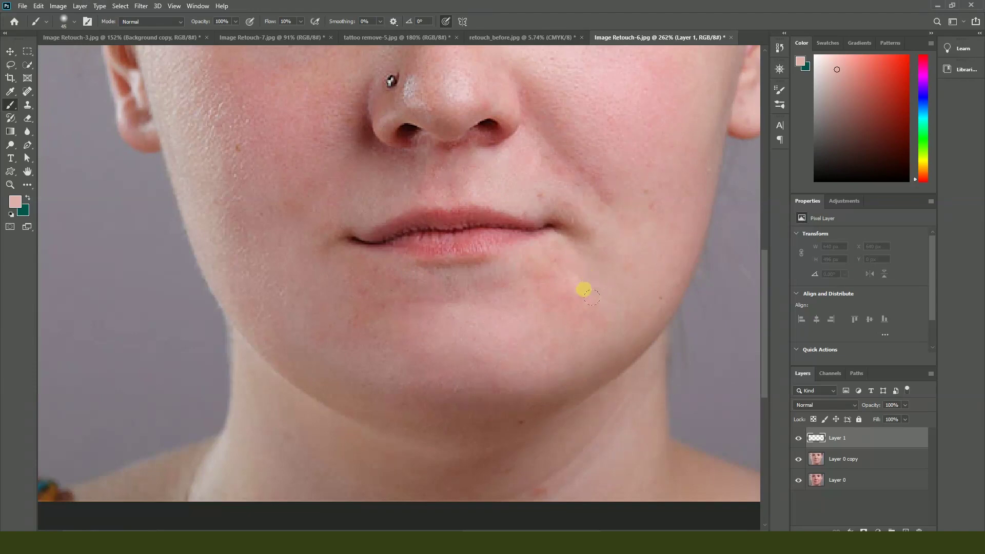
# Step: Paint the sampled skin tone over the chin redness, redoing one stroke
pyautogui.scroll(2, 588, 282)
pyautogui.moveTo(546, 289)
pyautogui.mouseDown()
pyautogui.moveTo(618, 340)
pyautogui.moveTo(612, 350)
pyautogui.moveTo(567, 313)
pyautogui.moveTo(545, 332)
pyautogui.mouseUp()
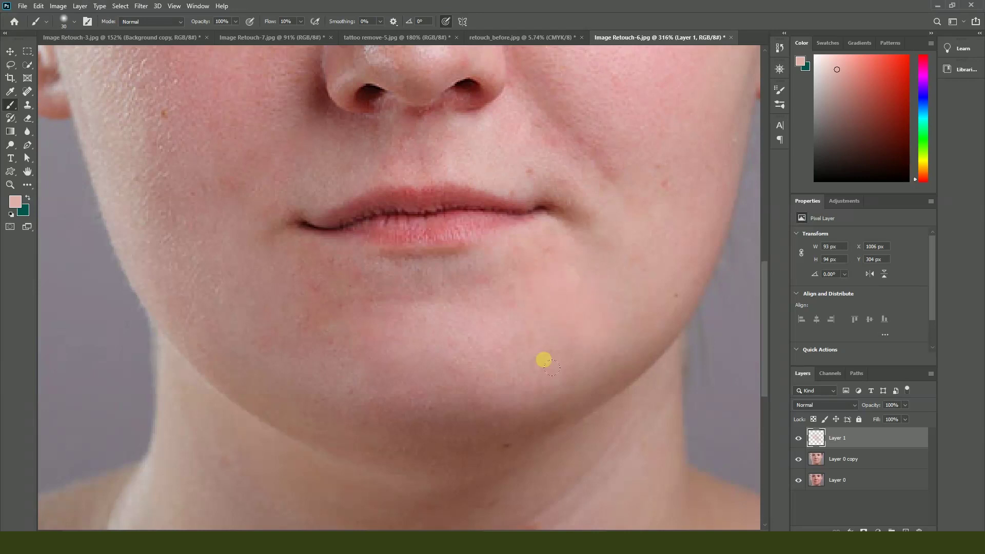
pyautogui.scroll(-3, 503, 349)
pyautogui.moveTo(517, 363)
pyautogui.mouseDown()
pyautogui.moveTo(470, 370)
pyautogui.moveTo(497, 374)
pyautogui.moveTo(475, 372)
pyautogui.moveTo(507, 388)
pyautogui.moveTo(442, 381)
pyautogui.moveTo(497, 368)
pyautogui.moveTo(399, 366)
pyautogui.moveTo(469, 357)
pyautogui.mouseUp()
pyautogui.hotkey('ctrl', 'z')
pyautogui.scroll(-5, 554, 325)
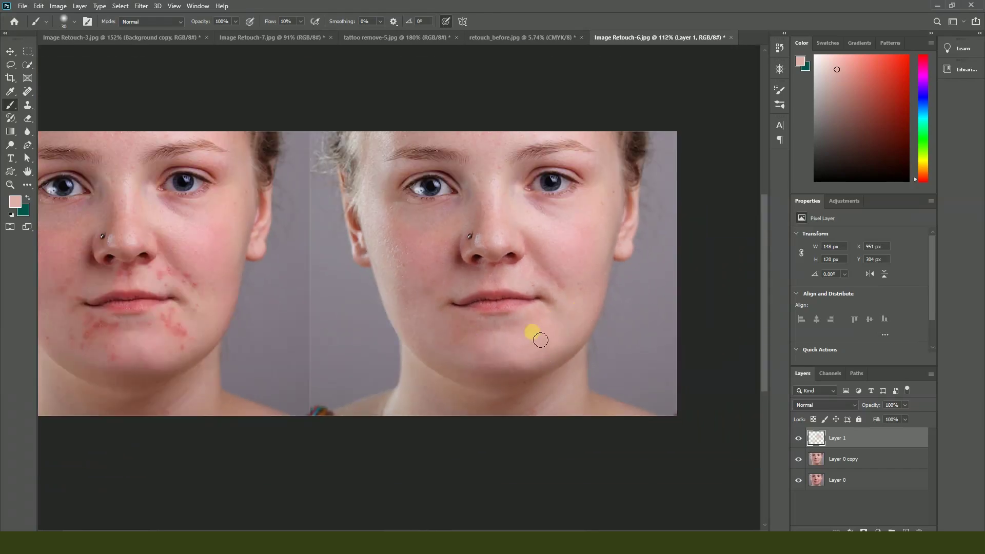
pyautogui.scroll(2, 540, 339)
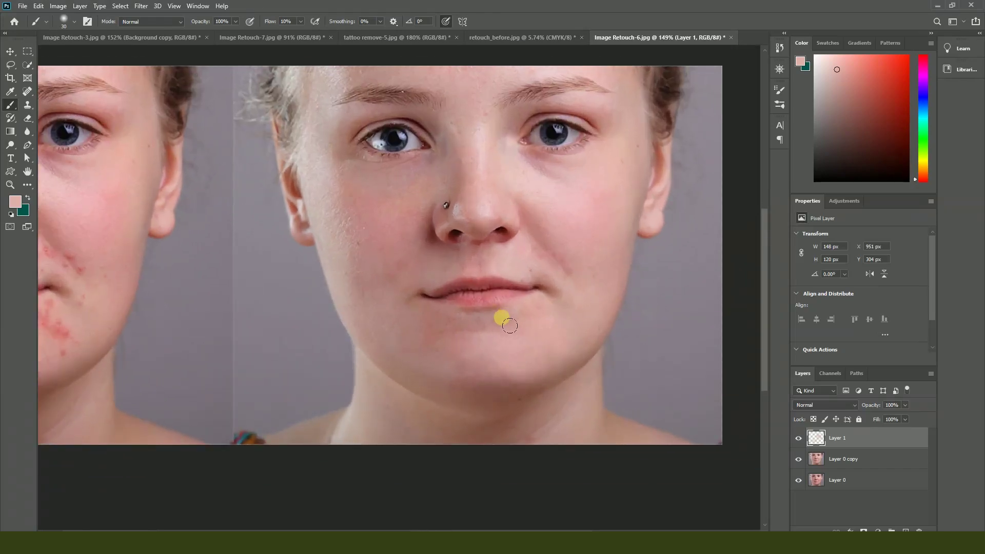
pyautogui.scroll(2, 491, 370)
pyautogui.keyDown('alt'); pyautogui.click(467, 342); pyautogui.keyUp('alt')
pyautogui.moveTo(462, 365); pyautogui.dragTo(516, 366)
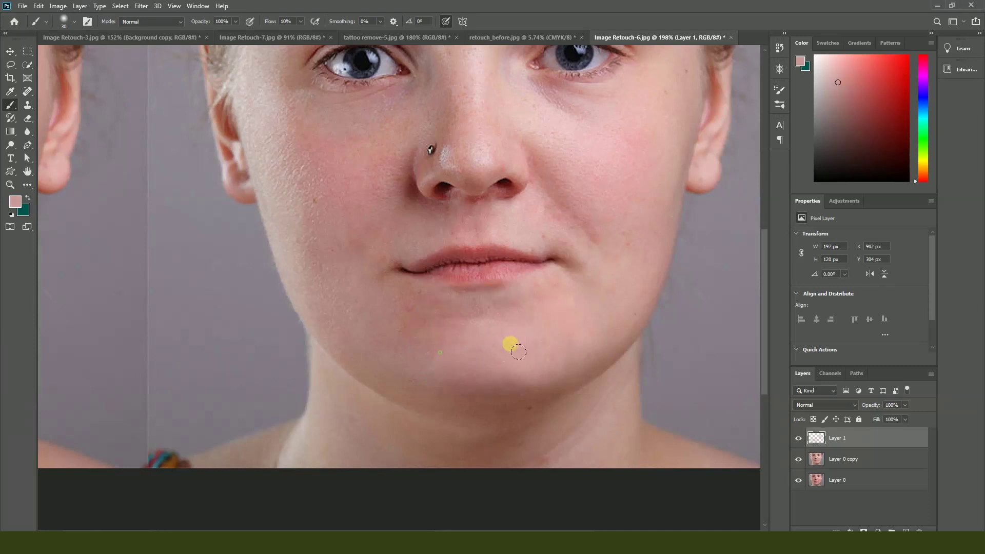
# Step: Sample cheek skin tones and paint them over the right cheek up to the inner eye corner
pyautogui.keyDown('alt'); pyautogui.click(590, 220); pyautogui.keyUp('alt')
pyautogui.moveTo(590, 222); pyautogui.dragTo(613, 260)
pyautogui.keyDown('alt'); pyautogui.click(588, 195); pyautogui.keyUp('alt')
pyautogui.moveTo(566, 230)
pyautogui.mouseDown()
pyautogui.moveTo(557, 211)
pyautogui.moveTo(603, 227)
pyautogui.moveTo(597, 163)
pyautogui.moveTo(573, 167)
pyautogui.moveTo(584, 126)
pyautogui.mouseUp()
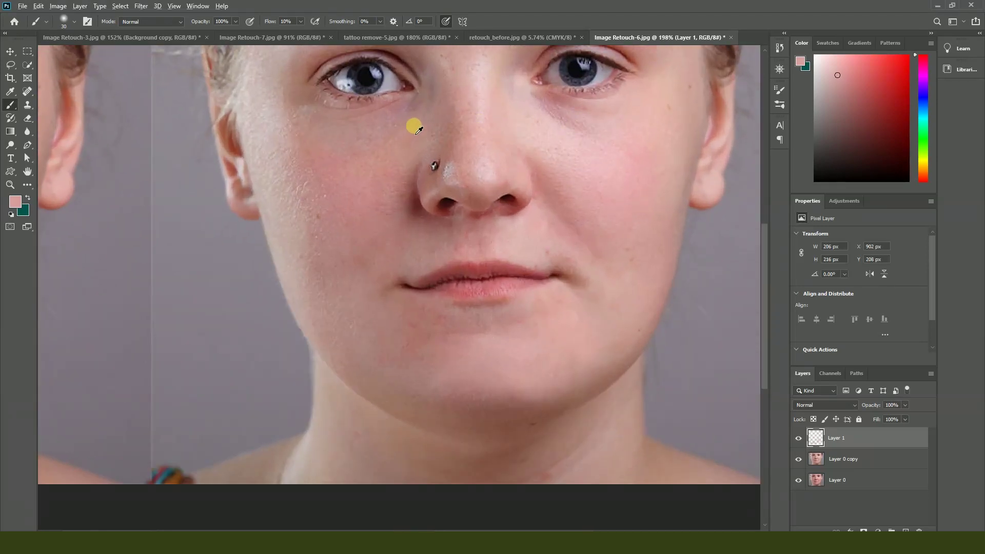
pyautogui.keyDown('alt'); pyautogui.click(419, 127); pyautogui.keyUp('alt')
pyautogui.moveTo(413, 123)
pyautogui.mouseDown()
pyautogui.moveTo(398, 149)
pyautogui.moveTo(395, 132)
pyautogui.moveTo(348, 146)
pyautogui.moveTo(390, 143)
pyautogui.moveTo(377, 139)
pyautogui.moveTo(421, 117)
pyautogui.moveTo(479, 158)
pyautogui.mouseUp()
pyautogui.keyDown('alt'); pyautogui.click(559, 139); pyautogui.keyUp('alt')
pyautogui.moveTo(543, 103)
pyautogui.mouseDown()
pyautogui.moveTo(567, 125)
pyautogui.moveTo(547, 119)
pyautogui.moveTo(587, 109)
pyautogui.moveTo(538, 121)
pyautogui.moveTo(657, 102)
pyautogui.mouseUp()
pyautogui.moveTo(626, 159)
pyautogui.mouseDown()
pyautogui.moveTo(647, 171)
pyautogui.moveTo(633, 189)
pyautogui.moveTo(645, 210)
pyautogui.mouseUp()
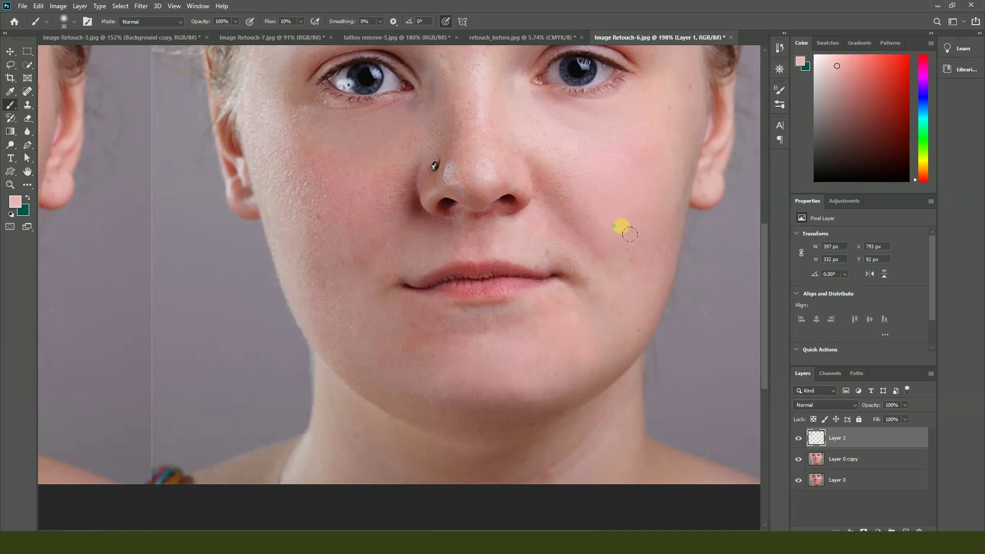
# Step: Faintly paint the left cheek and the skin above the upper lip with sampled tones
pyautogui.keyDown('alt'); pyautogui.click(327, 198); pyautogui.keyUp('alt')
pyautogui.moveTo(412, 198); pyautogui.dragTo(368, 260)
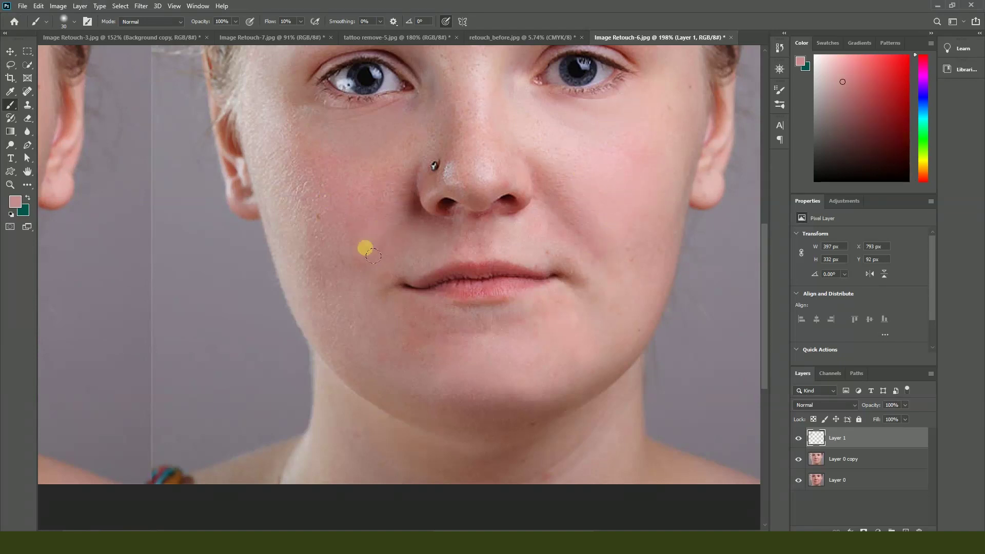
pyautogui.keyDown('alt'); pyautogui.click(470, 249); pyautogui.keyUp('alt')
pyautogui.keyDown('alt'); pyautogui.click(509, 255); pyautogui.keyUp('alt')
pyautogui.click(478, 238)
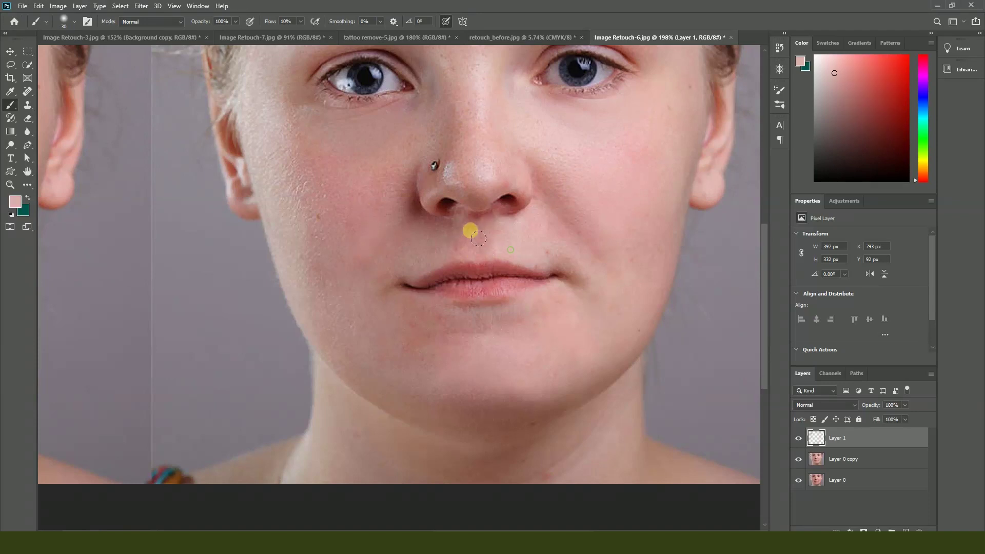
pyautogui.moveTo(482, 253); pyautogui.dragTo(485, 234)
pyautogui.click(523, 274)
# Step: Paint between lip and nose, around the left lip corner and the right cheek
pyautogui.keyDown('alt'); pyautogui.click(523, 237); pyautogui.keyUp('alt')
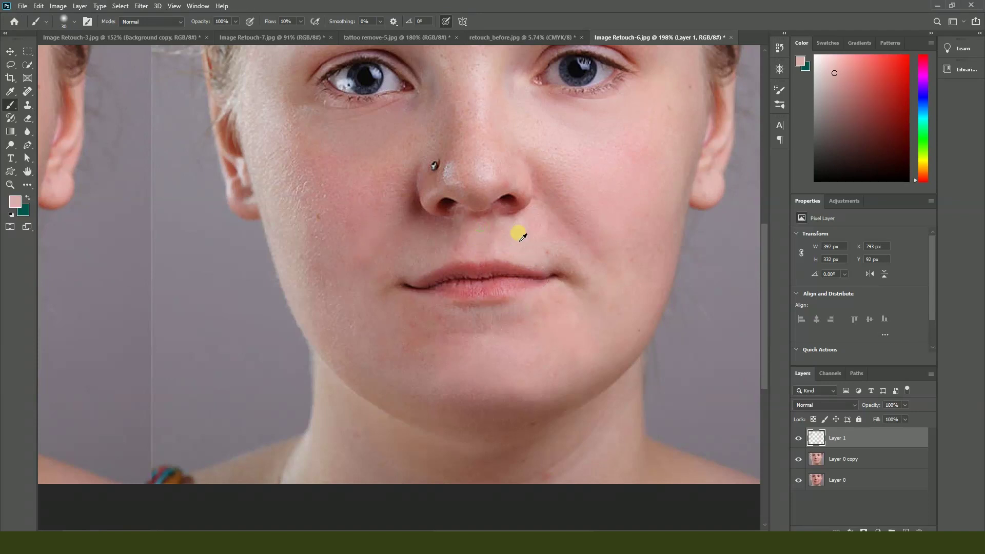
pyautogui.moveTo(465, 250)
pyautogui.mouseDown()
pyautogui.moveTo(449, 235)
pyautogui.moveTo(395, 275)
pyautogui.moveTo(406, 255)
pyautogui.moveTo(384, 286)
pyautogui.mouseUp()
pyautogui.keyDown('alt'); pyautogui.click(387, 260); pyautogui.keyUp('alt')
pyautogui.moveTo(415, 242); pyautogui.dragTo(411, 270)
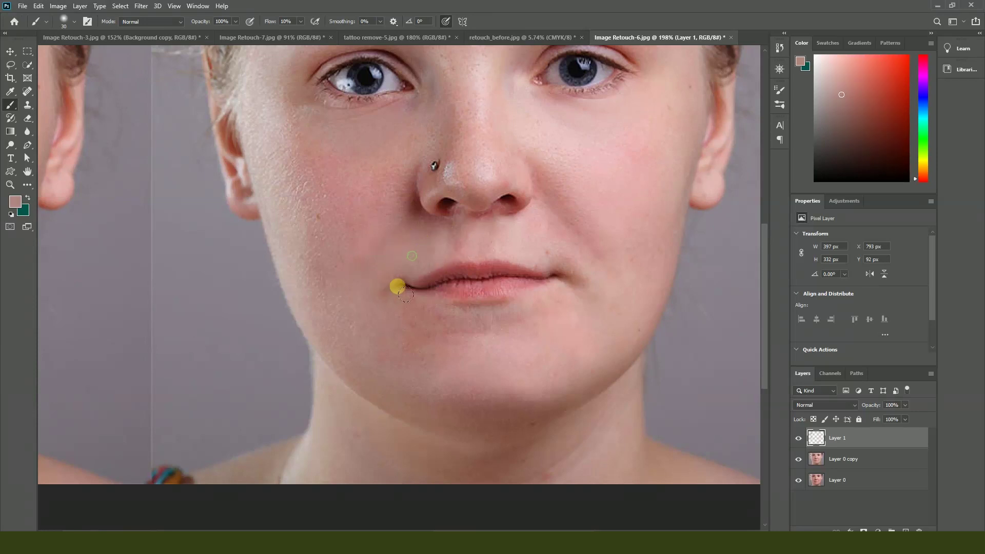
pyautogui.scroll(-4, 405, 292)
pyautogui.moveTo(610, 282); pyautogui.dragTo(571, 305)
pyautogui.scroll(3, 572, 305)
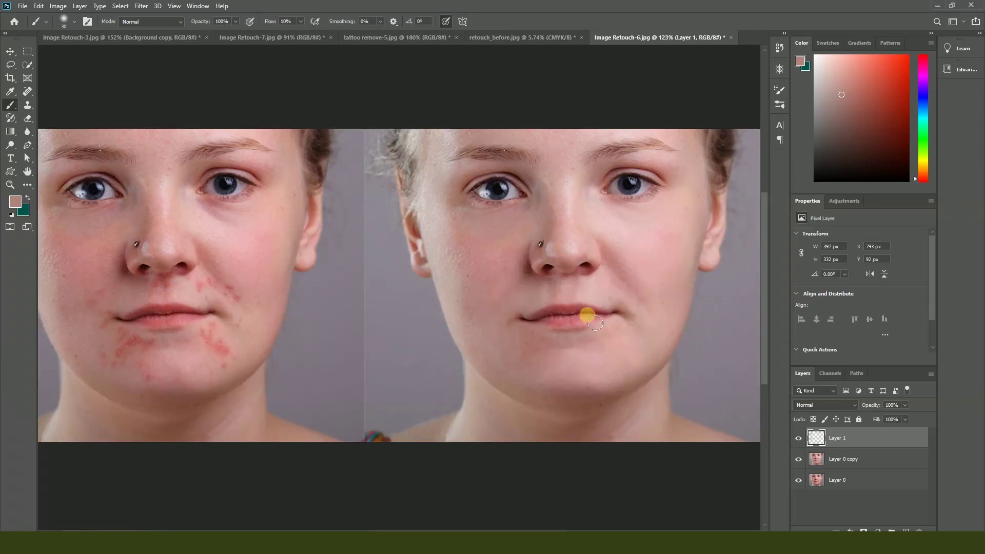
pyautogui.click(18, 66)
pyautogui.scroll(4, 583, 330)
# Step: Lasso the lips and raise their saturation to +26 on the Layer 0 copy
pyautogui.moveTo(438, 294)
pyautogui.mouseDown()
pyautogui.moveTo(461, 297)
pyautogui.moveTo(511, 272)
pyautogui.moveTo(579, 267)
pyautogui.moveTo(670, 292)
pyautogui.moveTo(573, 322)
pyautogui.moveTo(492, 317)
pyautogui.mouseUp()
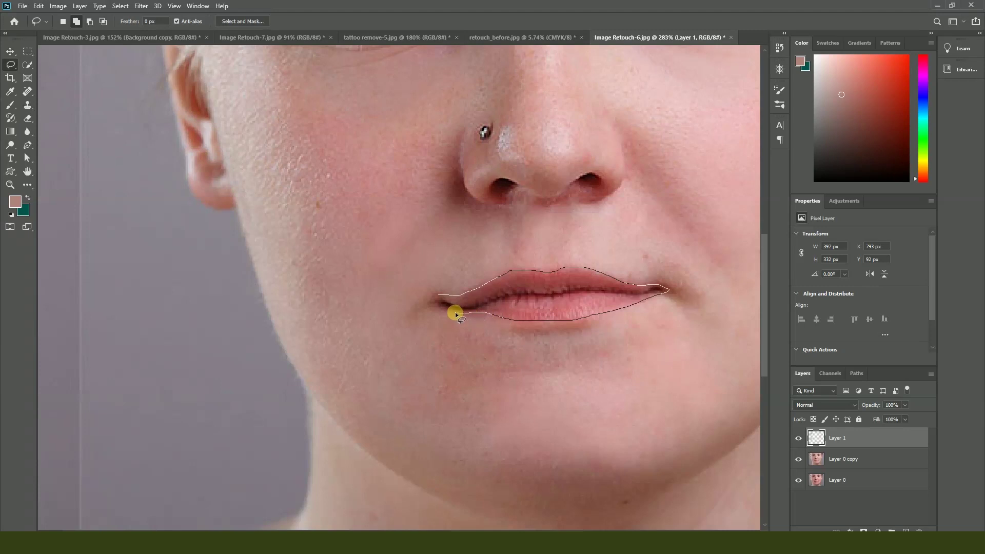
pyautogui.moveTo(437, 298); pyautogui.dragTo(438, 301)
pyautogui.scroll(-2, 587, 363)
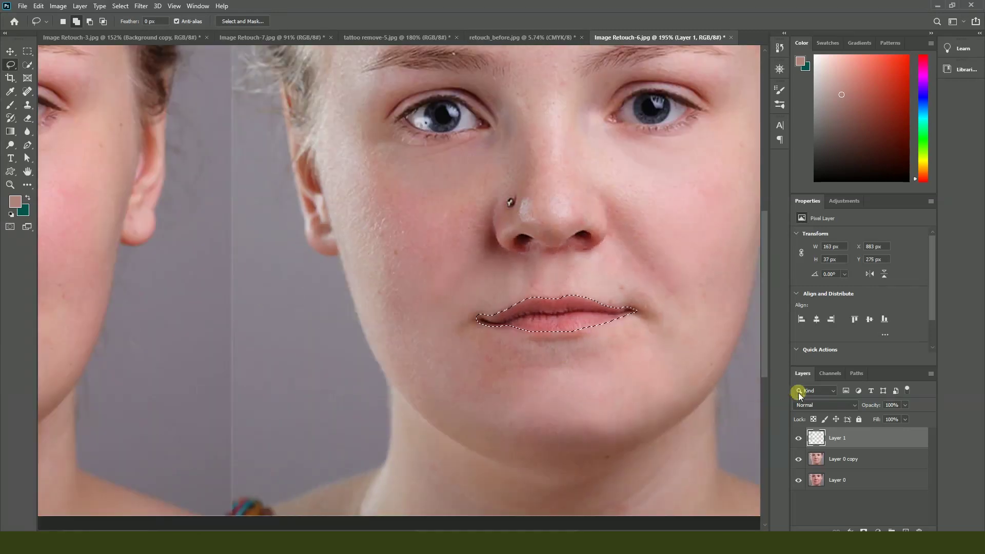
pyautogui.click(848, 458)
pyautogui.hotkey('ctrl', 'u')
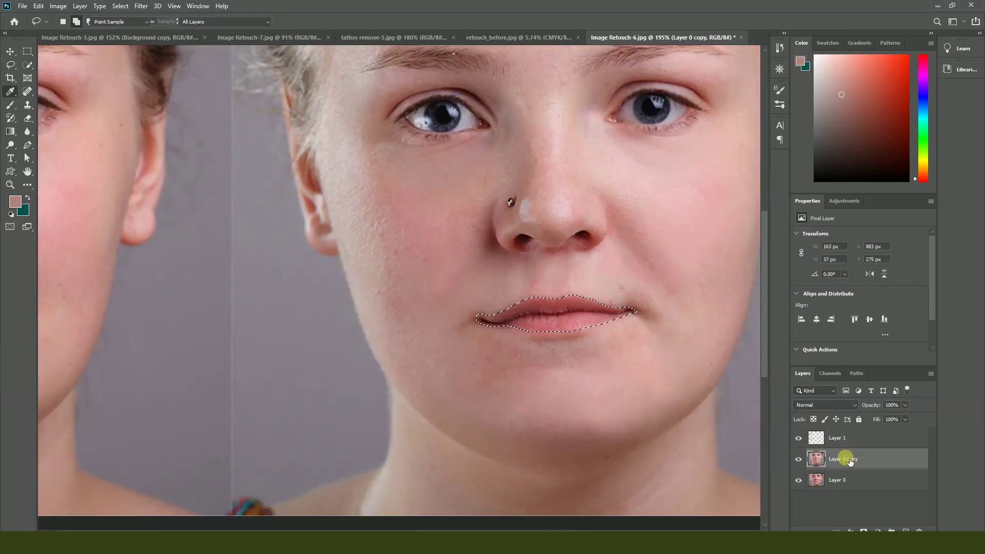
pyautogui.moveTo(757, 209); pyautogui.dragTo(770, 210)
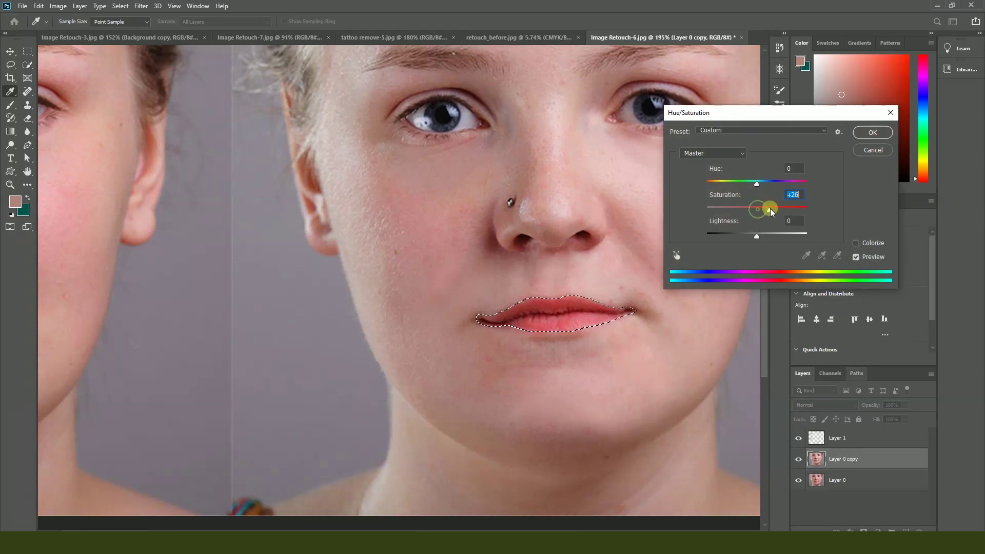
pyautogui.click(857, 134)
# Step: Deselect, apply a further +12 saturation, and switch to the image folder
pyautogui.hotkey('ctrl', 'd')
pyautogui.scroll(-1, 568, 277)
pyautogui.scroll(-4, 567, 277)
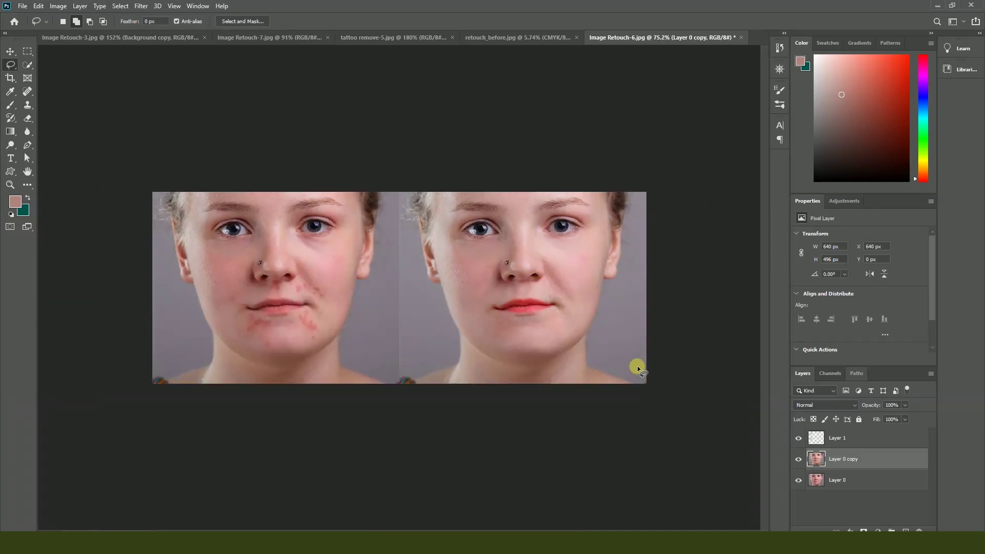
pyautogui.click(10, 51)
pyautogui.scroll(1, 487, 271)
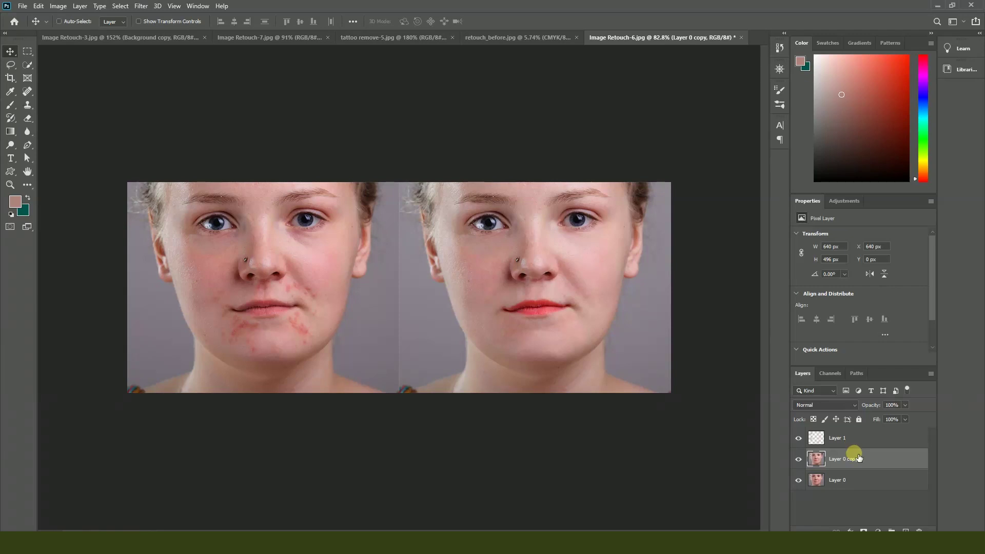
pyautogui.hotkey('ctrl', 'u')
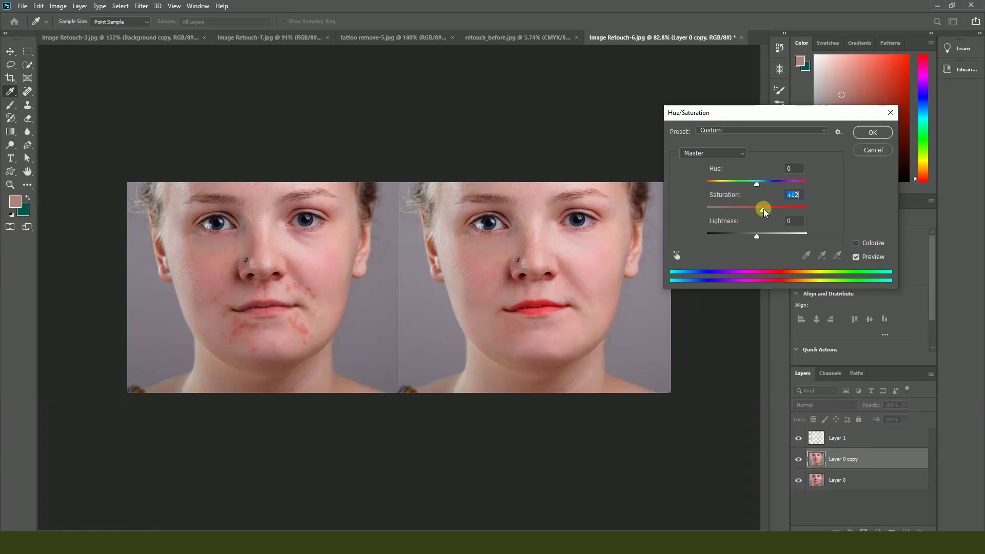
pyautogui.click(873, 132)
pyautogui.scroll(-2, 402, 293)
pyautogui.scroll(2, 622, 327)
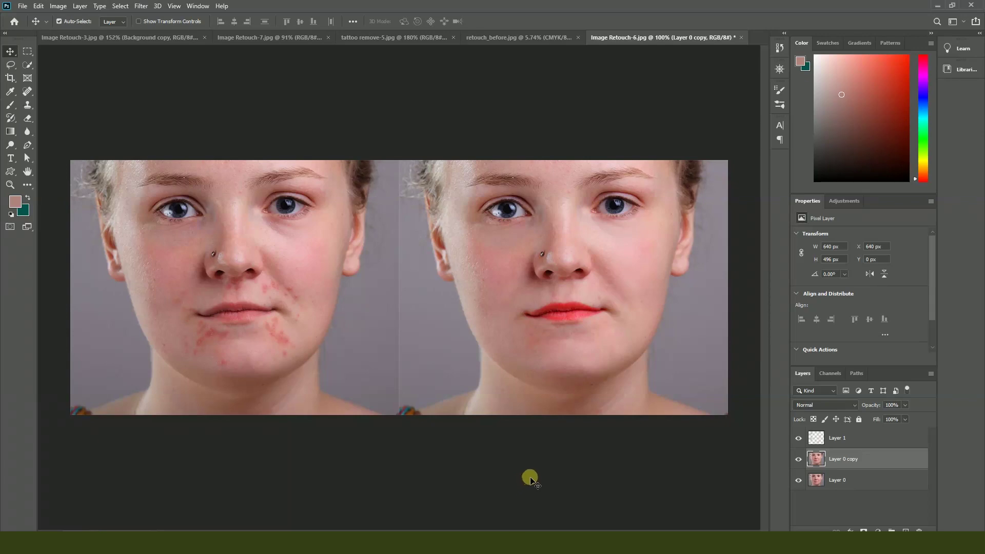
pyautogui.hotkey('alt', 'Tab')
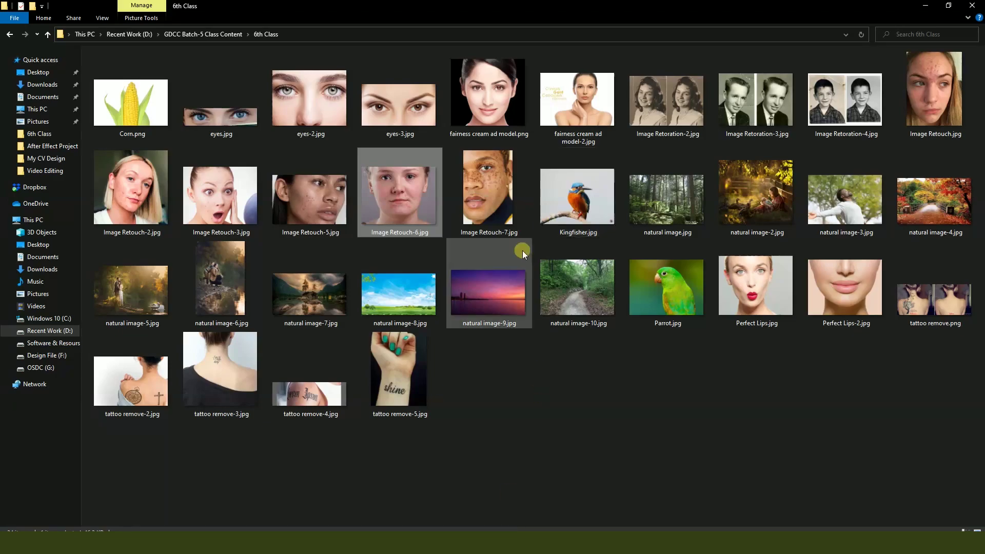
# Step: Browse Image Retouch-7 back to Retouch-2 in Photos, close it, and open Image Retoration-2.jpg in Photoshop
pyautogui.doubleClick(496, 206)
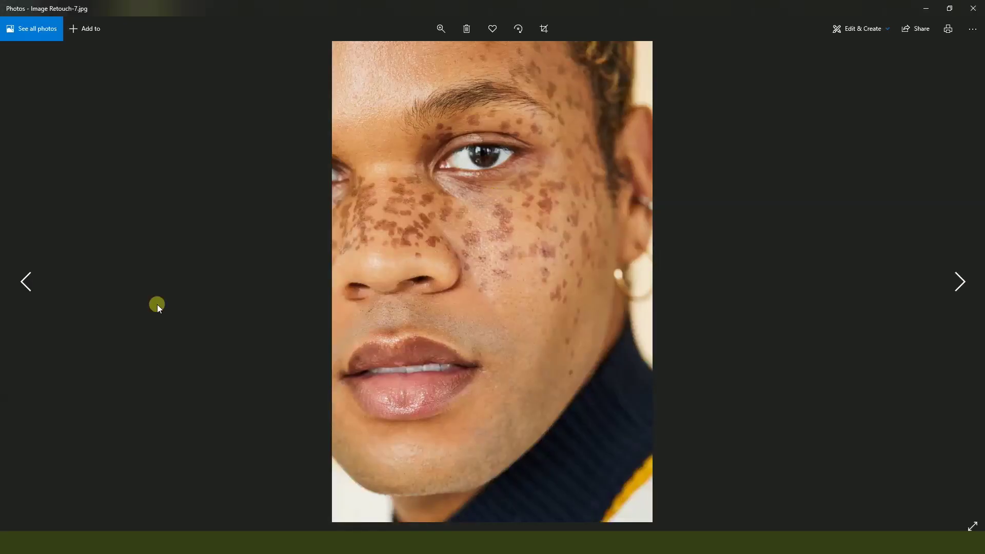
pyautogui.click(27, 284)
pyautogui.click(29, 286)
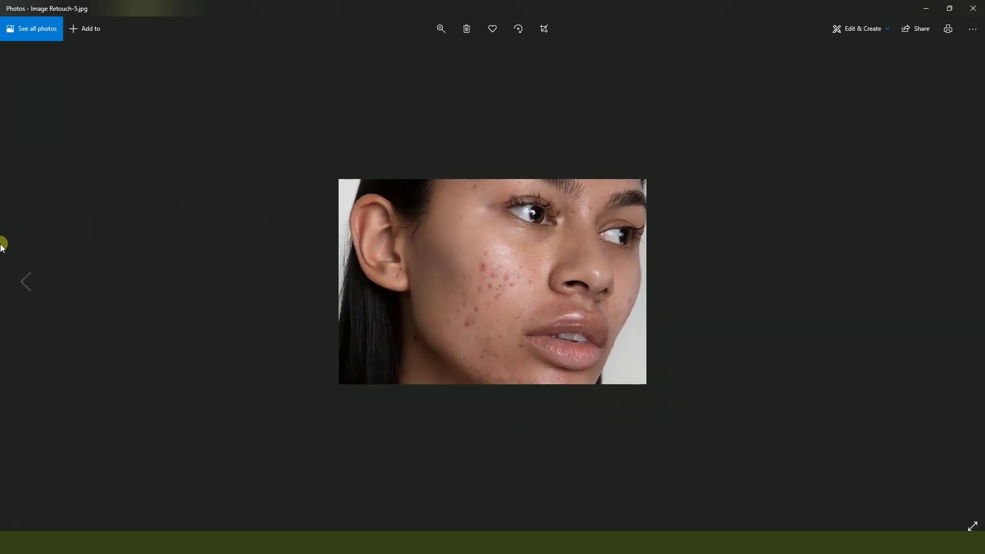
pyautogui.click(23, 281)
pyautogui.click(23, 281)
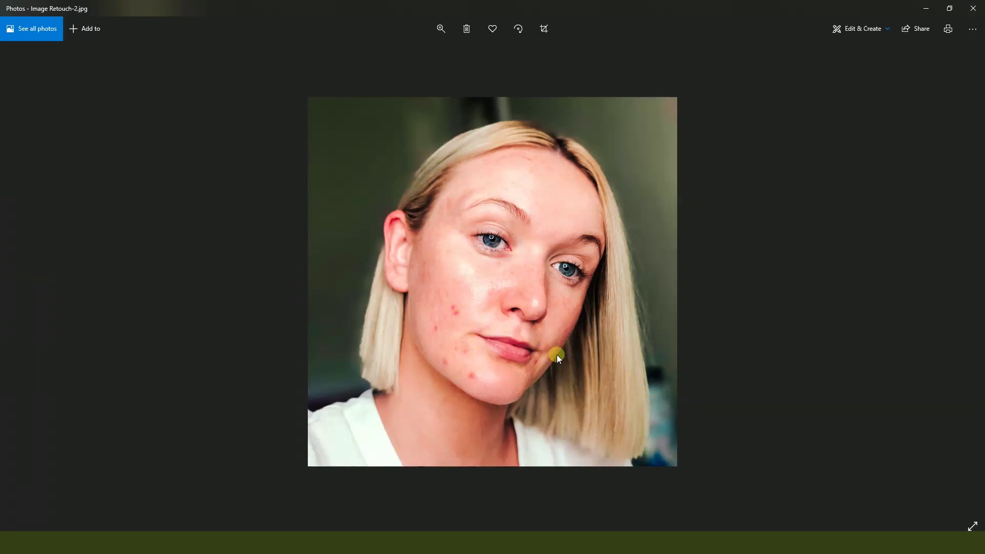
pyautogui.click(973, 8)
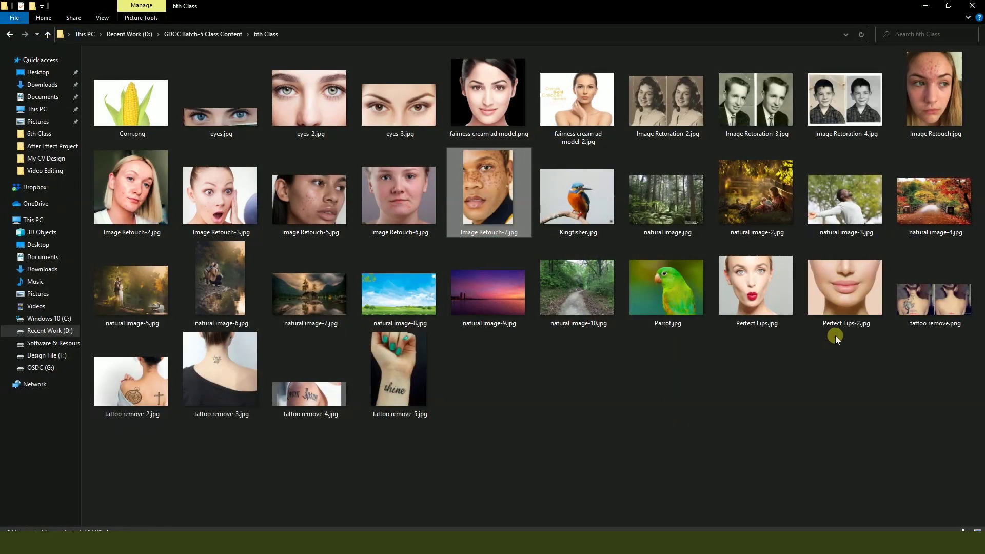
pyautogui.moveTo(682, 113)
pyautogui.mouseDown()
pyautogui.moveTo(630, 219)
pyautogui.moveTo(574, 402)
pyautogui.moveTo(230, 521)
pyautogui.moveTo(195, 7)
pyautogui.mouseUp()
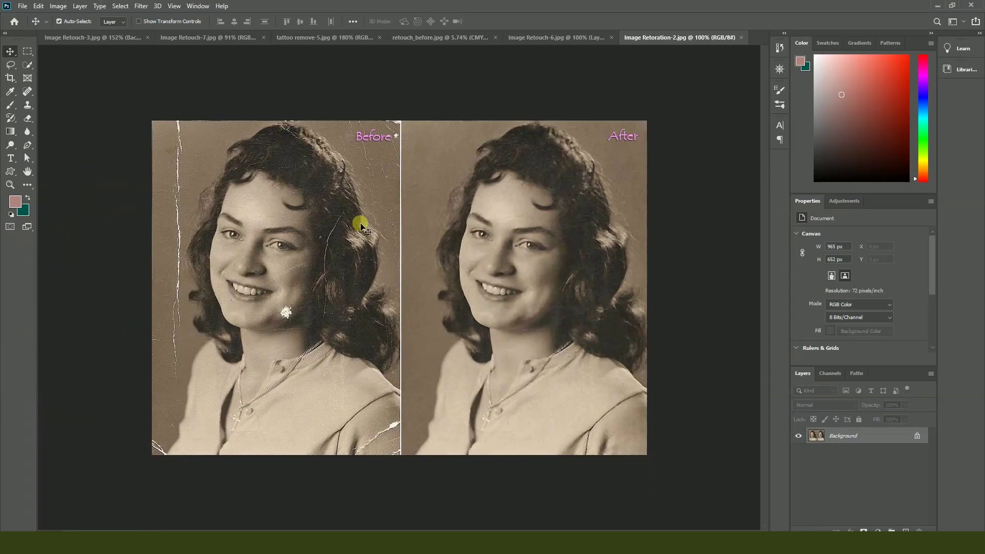
# Step: Zoom into the Before portrait and select the Patch Tool
pyautogui.hotkey('ctrl', '+')
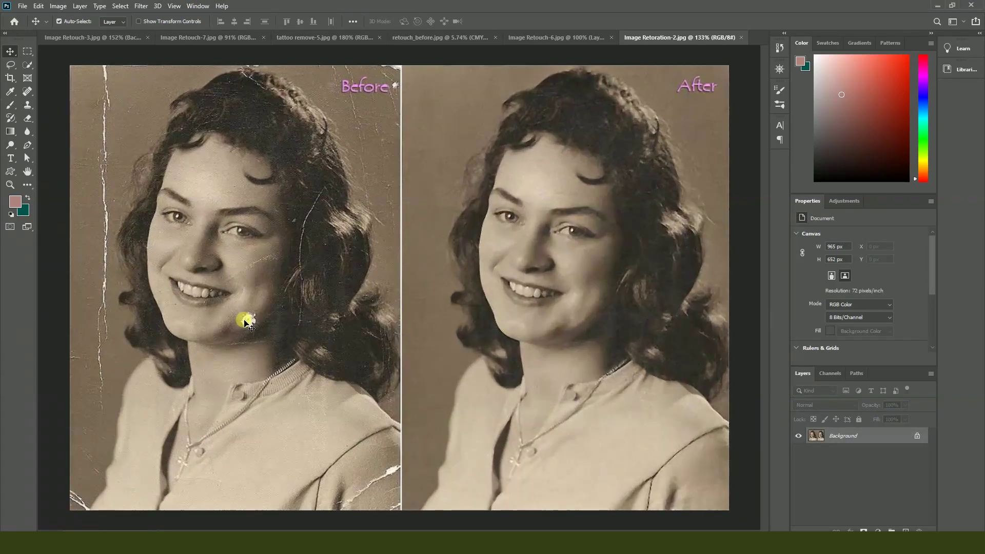
pyautogui.scroll(-1, 245, 326)
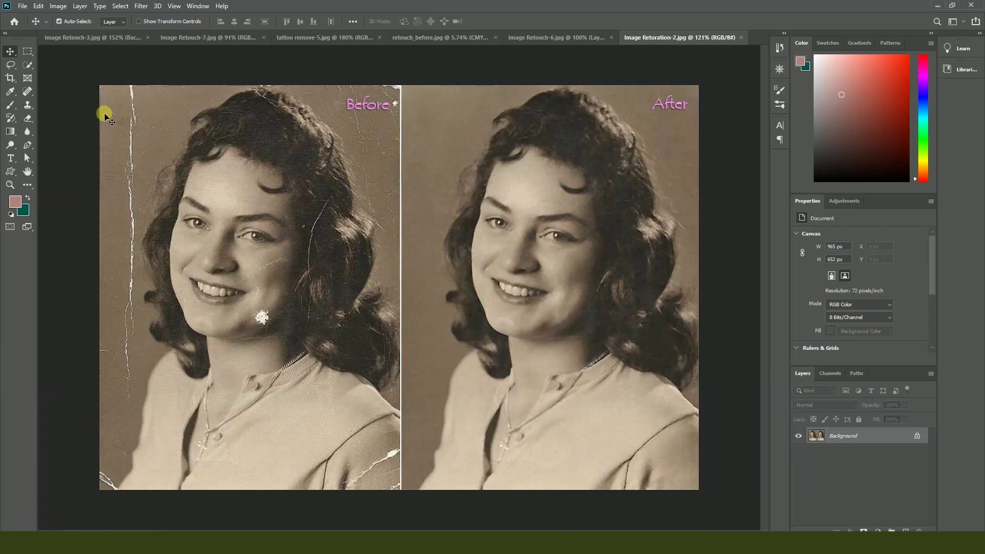
pyautogui.click(10, 64)
pyautogui.scroll(8, 95, 79)
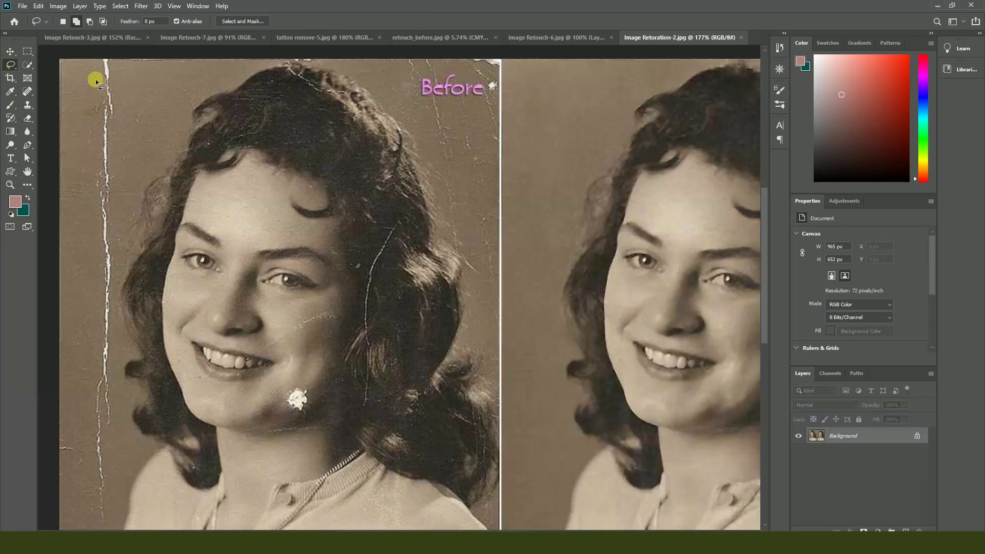
pyautogui.click(21, 95)
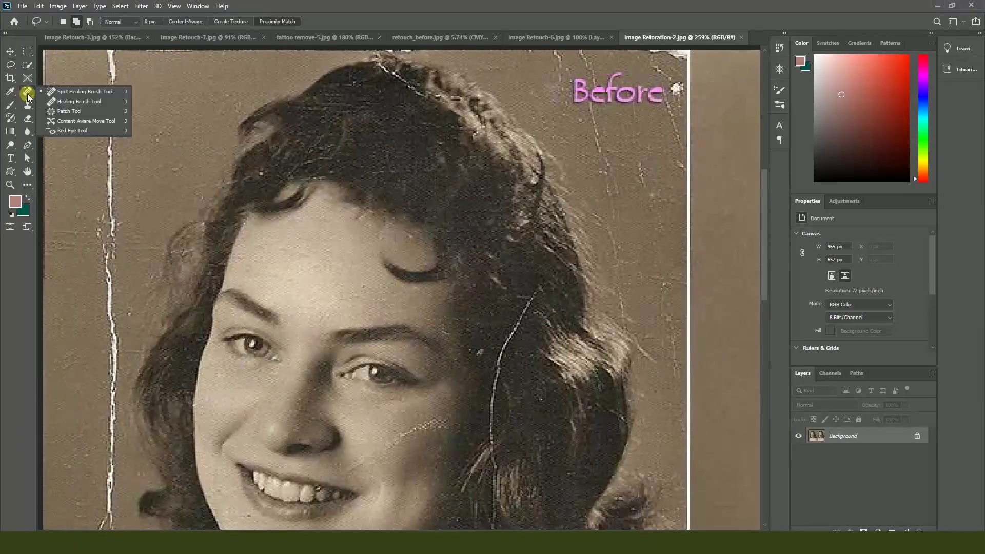
pyautogui.click(63, 113)
pyautogui.scroll(3, 186, 176)
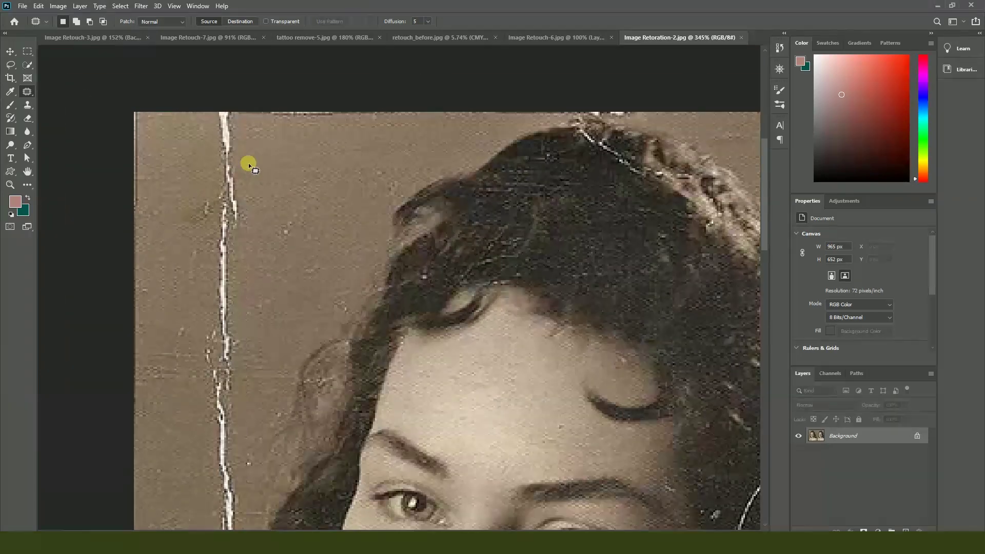
# Step: Patch the long crack in the background with clean background areas
pyautogui.moveTo(210, 164)
pyautogui.mouseDown()
pyautogui.moveTo(238, 110)
pyautogui.moveTo(245, 156)
pyautogui.mouseUp()
pyautogui.moveTo(241, 202); pyautogui.dragTo(306, 202)
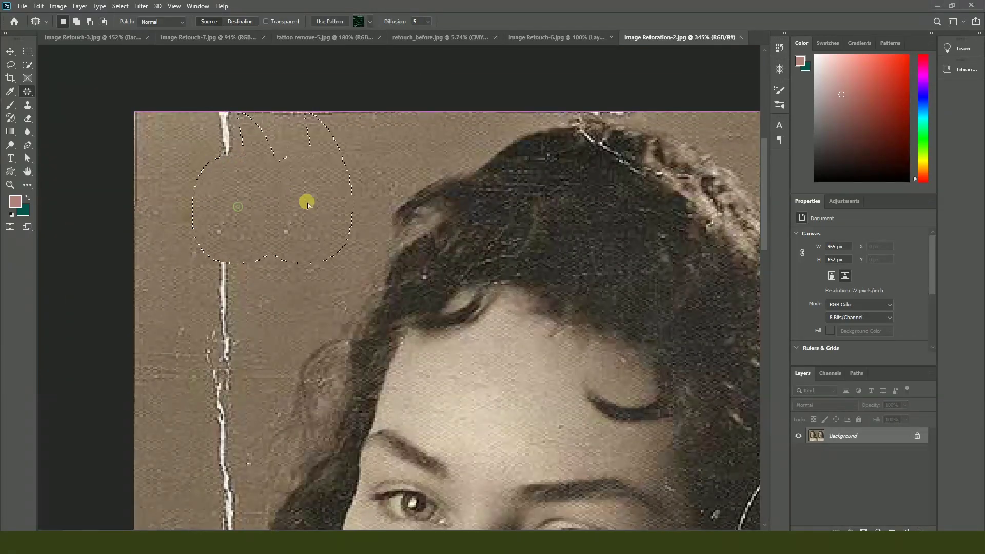
pyautogui.click(314, 208)
pyautogui.moveTo(224, 244)
pyautogui.mouseDown()
pyautogui.moveTo(221, 296)
pyautogui.moveTo(277, 308)
pyautogui.moveTo(272, 301)
pyautogui.mouseUp()
pyautogui.click(248, 282)
pyautogui.moveTo(218, 226)
pyautogui.mouseDown()
pyautogui.moveTo(201, 313)
pyautogui.moveTo(247, 308)
pyautogui.moveTo(220, 263)
pyautogui.mouseUp()
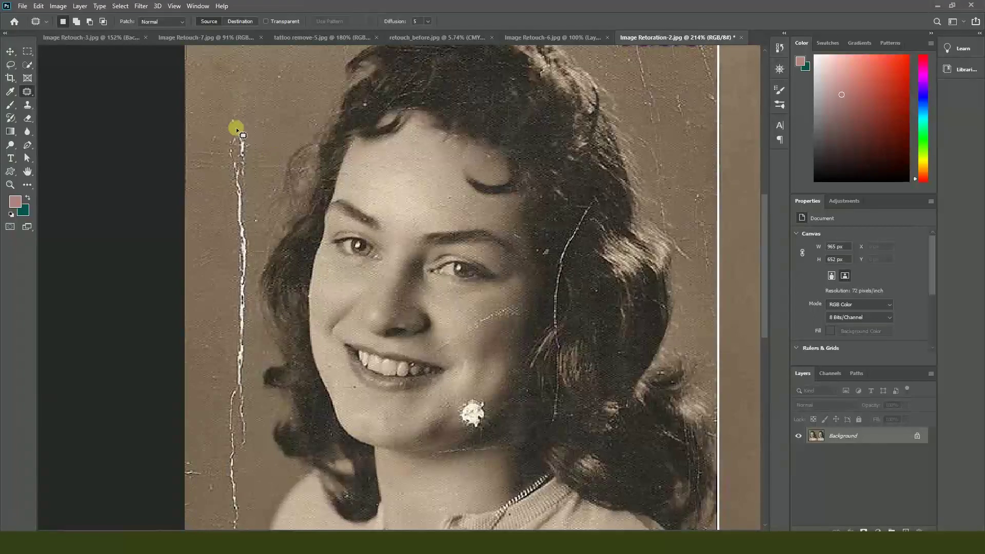
pyautogui.moveTo(221, 142)
pyautogui.mouseDown()
pyautogui.moveTo(248, 147)
pyautogui.moveTo(260, 220)
pyautogui.mouseUp()
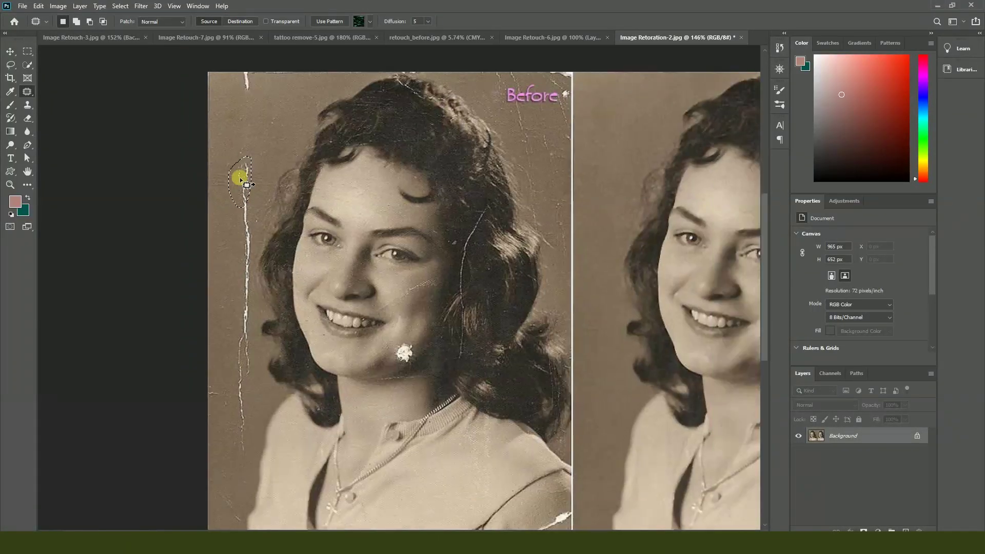
pyautogui.hotkey('ctrl', 'd')
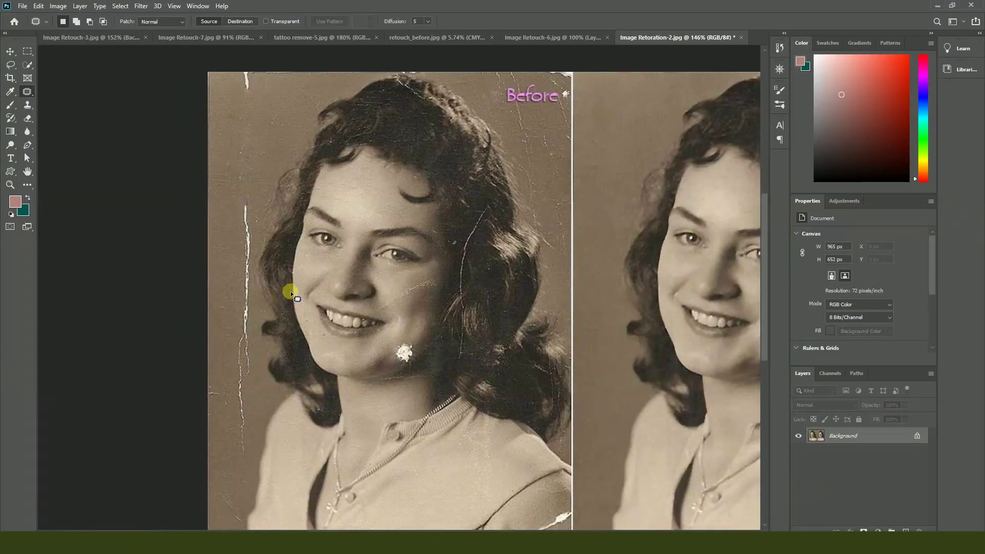
# Step: Patch the white spot on the cheek with surrounding skin
pyautogui.scroll(3, 380, 365)
pyautogui.scroll(1, 388, 386)
pyautogui.moveTo(424, 315)
pyautogui.mouseDown()
pyautogui.moveTo(402, 364)
pyautogui.moveTo(437, 357)
pyautogui.moveTo(452, 273)
pyautogui.mouseUp()
pyautogui.hotkey('ctrl', 'd')
# Step: Patch the shoulder scratch with clean fabric from above it
pyautogui.scroll(-3, 417, 374)
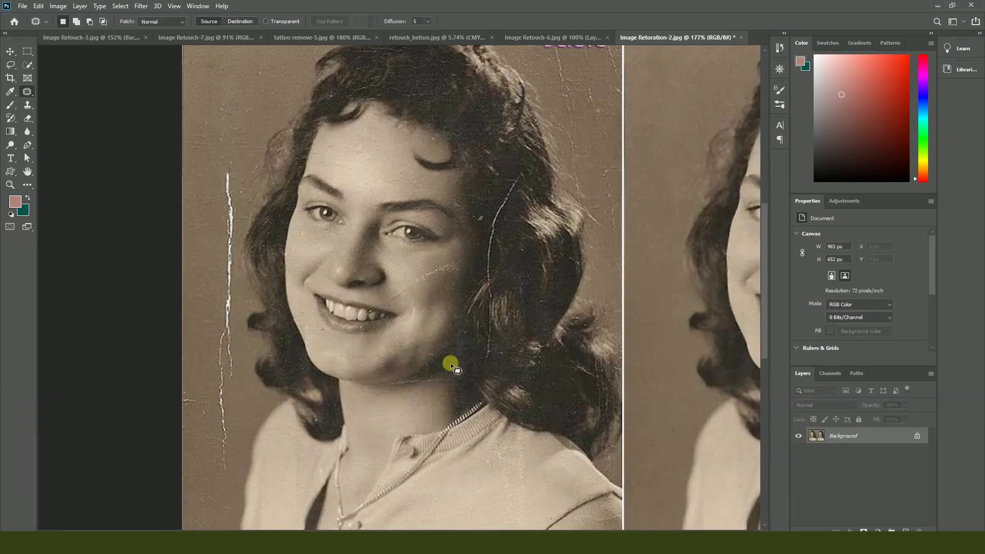
pyautogui.scroll(-3, 451, 362)
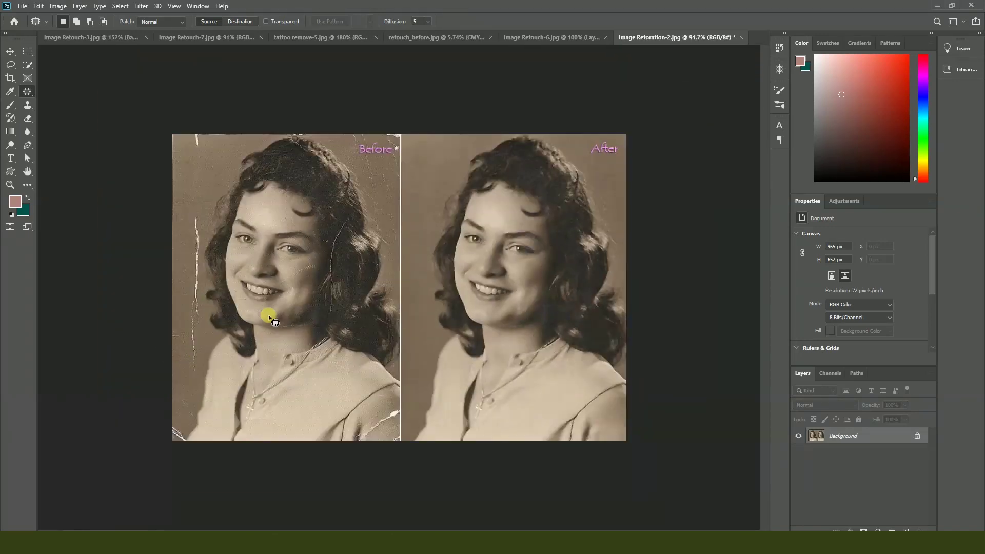
pyautogui.rightClick(27, 91)
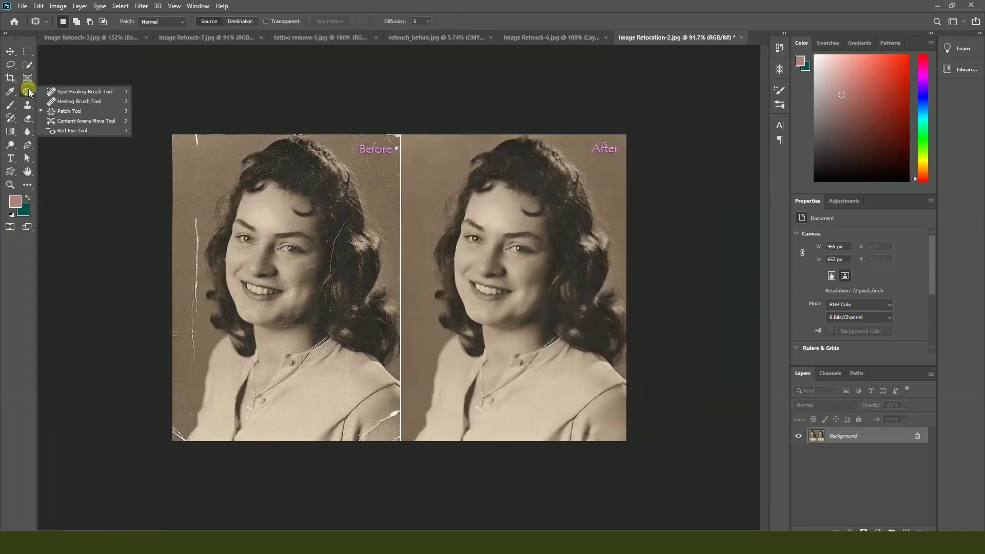
pyautogui.click(77, 112)
pyautogui.scroll(4, 388, 436)
pyautogui.moveTo(387, 468)
pyautogui.mouseDown()
pyautogui.moveTo(501, 310)
pyautogui.moveTo(467, 358)
pyautogui.moveTo(521, 341)
pyautogui.moveTo(524, 317)
pyautogui.moveTo(515, 328)
pyautogui.moveTo(492, 325)
pyautogui.moveTo(477, 295)
pyautogui.moveTo(519, 325)
pyautogui.mouseUp()
pyautogui.hotkey('ctrl', 'd')
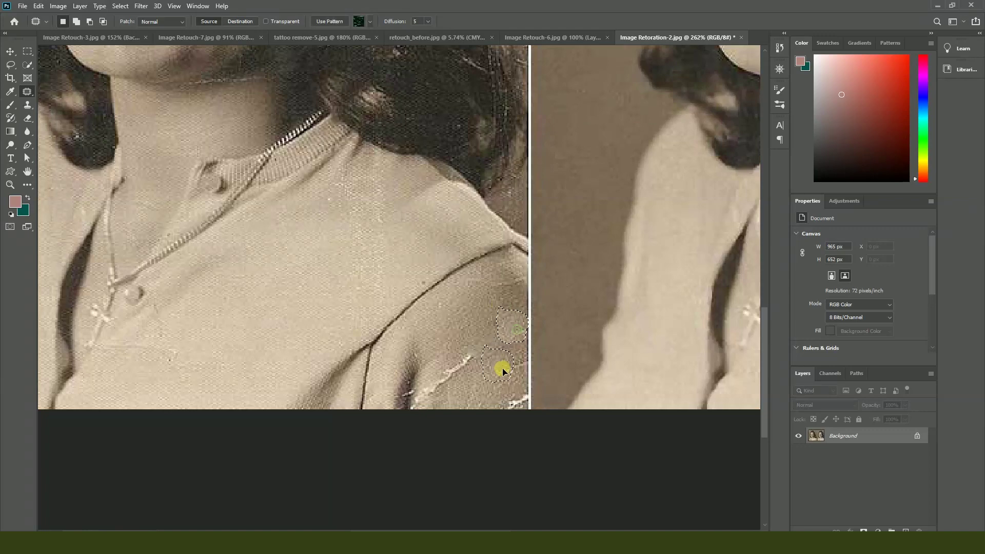
pyautogui.moveTo(507, 341); pyautogui.dragTo(515, 311)
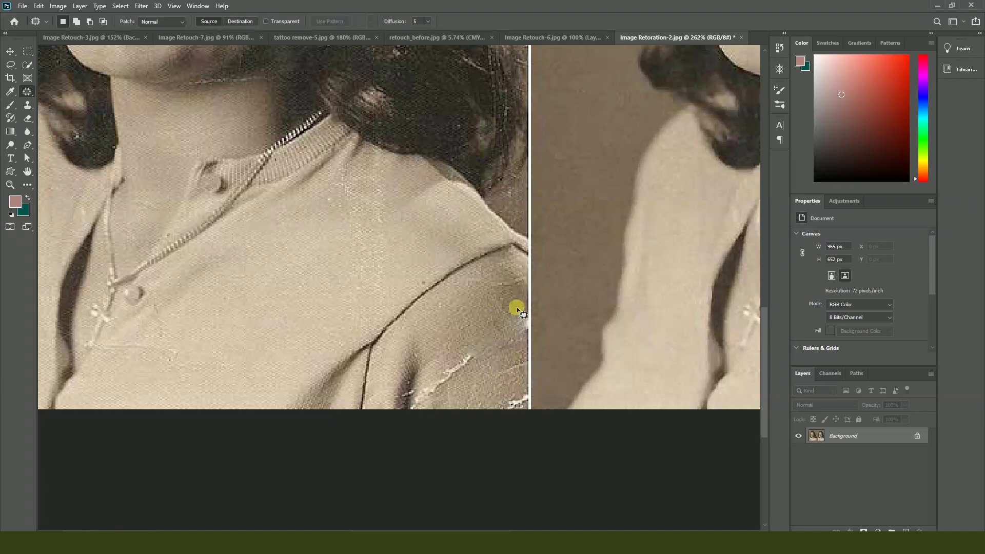
pyautogui.hotkey('ctrl', 'd')
# Step: Return to the Move tool and bring the image folder back into view
pyautogui.scroll(-3, 464, 322)
pyautogui.scroll(-2, 423, 313)
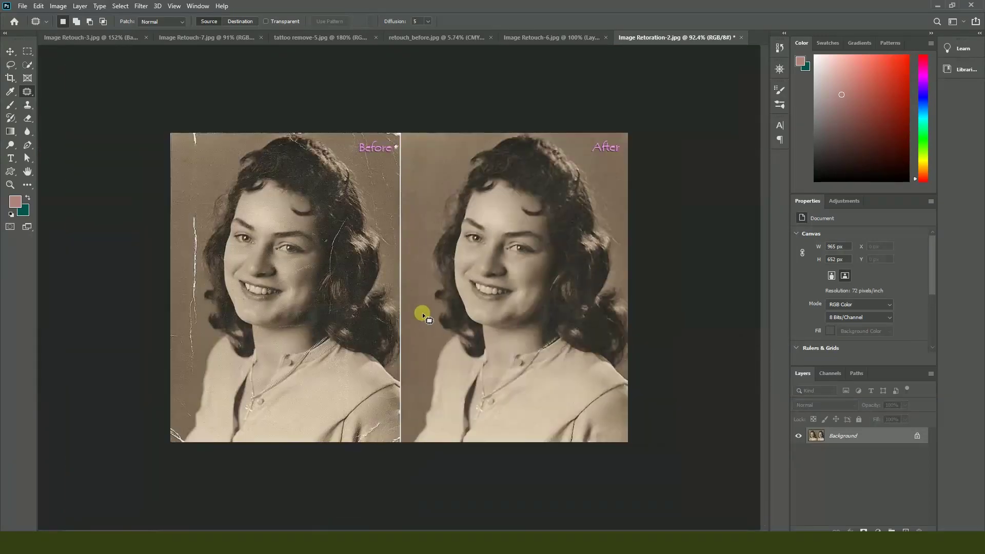
pyautogui.click(11, 52)
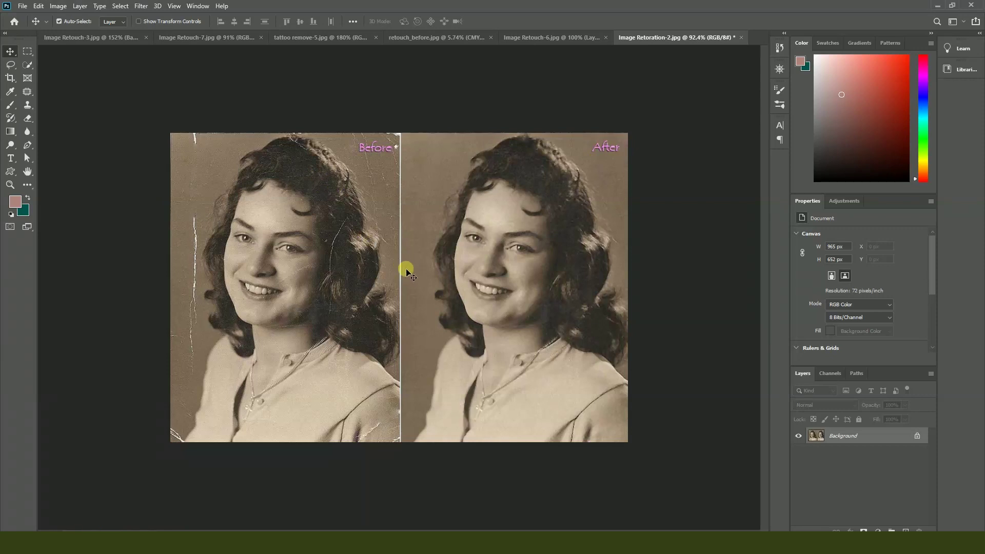
pyautogui.scroll(1, 359, 372)
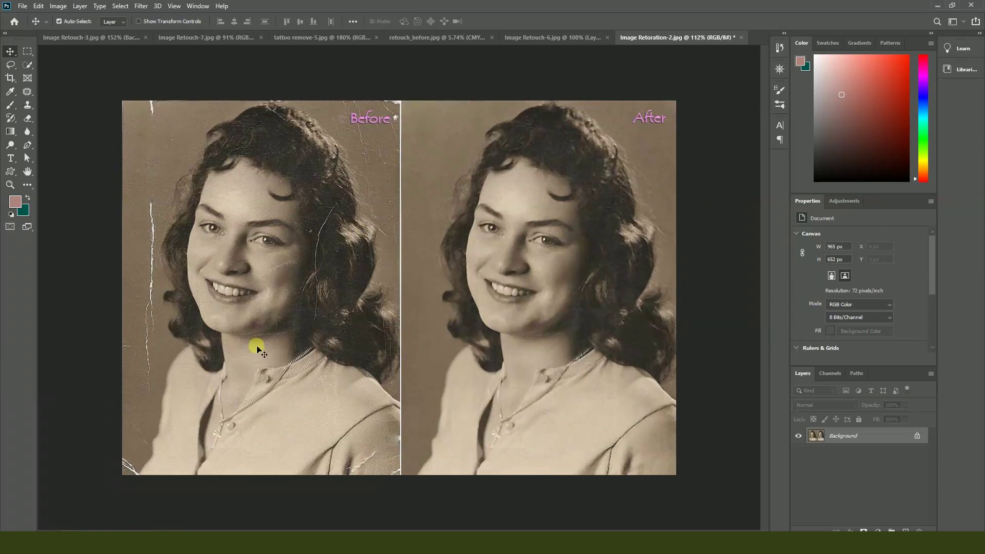
pyautogui.click(496, 500)
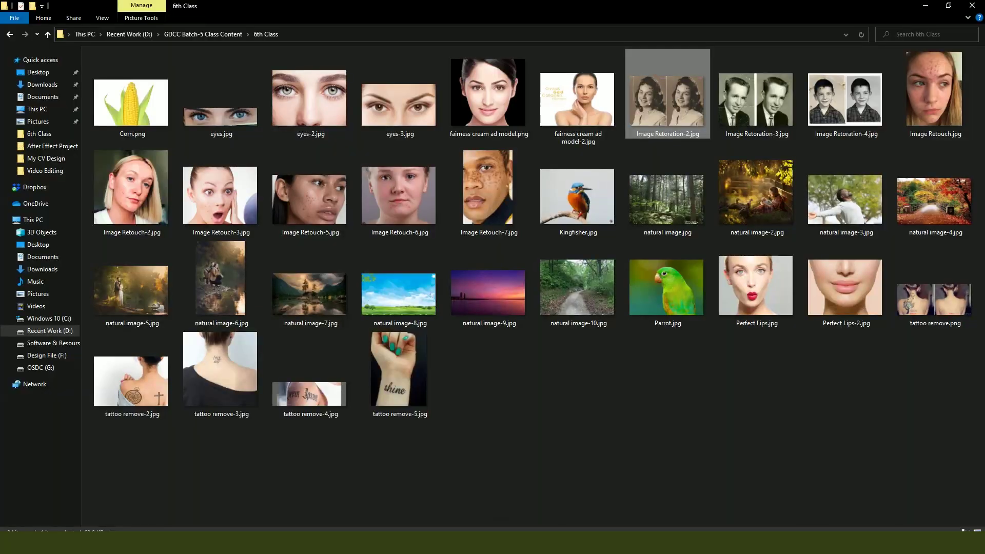
# Step: Open Image Retoration-4.jpg, fit it to the window, and centre the boy's face
pyautogui.press('Right')
pyautogui.press('Right')
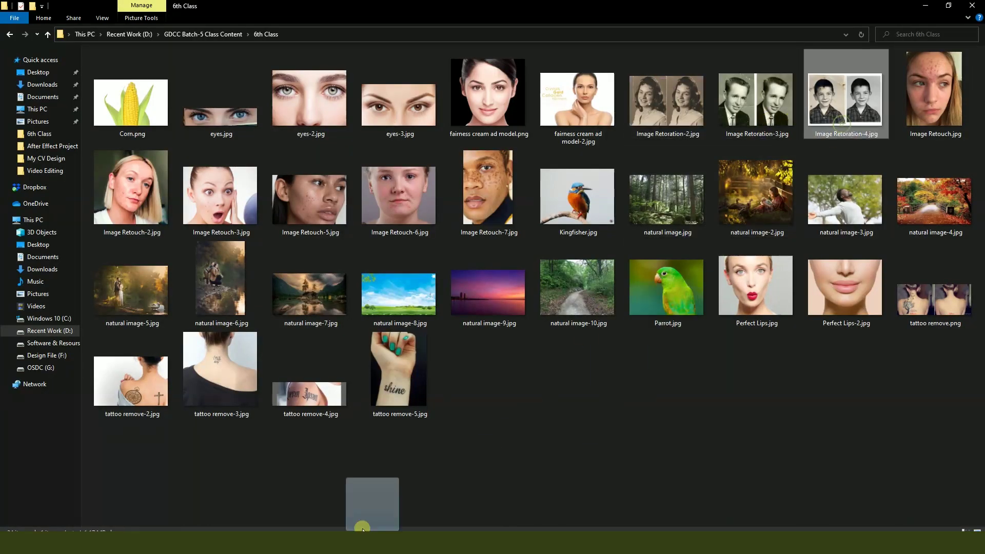
pyautogui.press('Return')
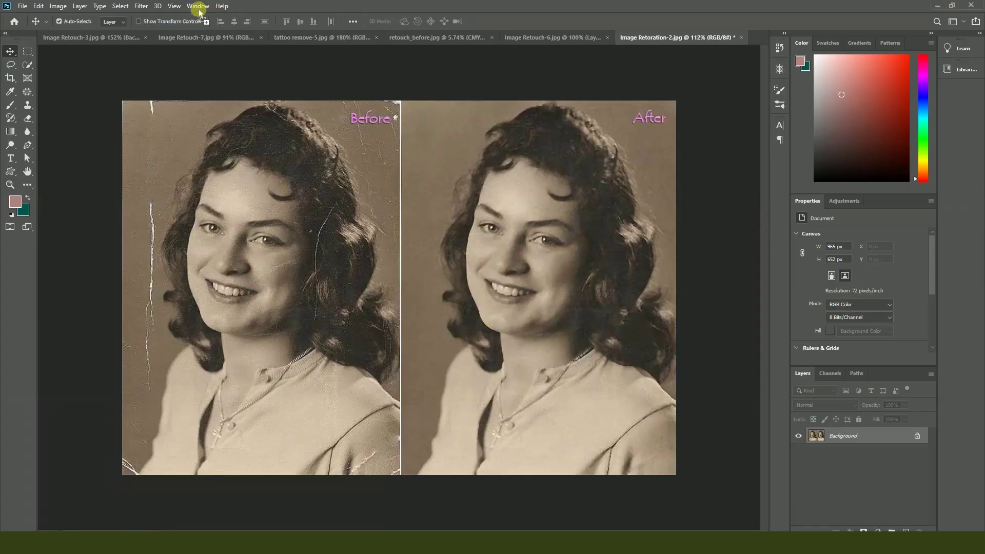
pyautogui.hotkey('ctrl', '0')
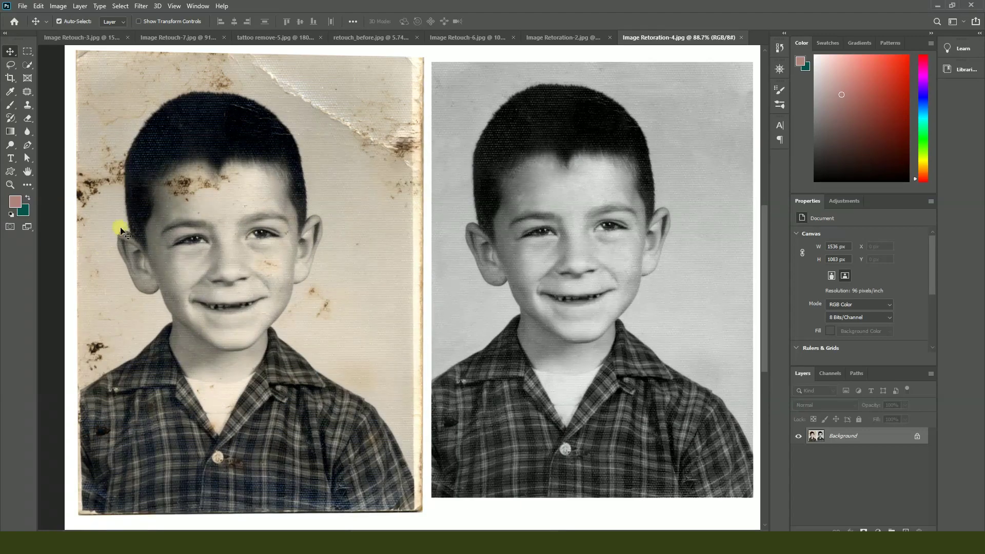
pyautogui.scroll(3, 172, 188)
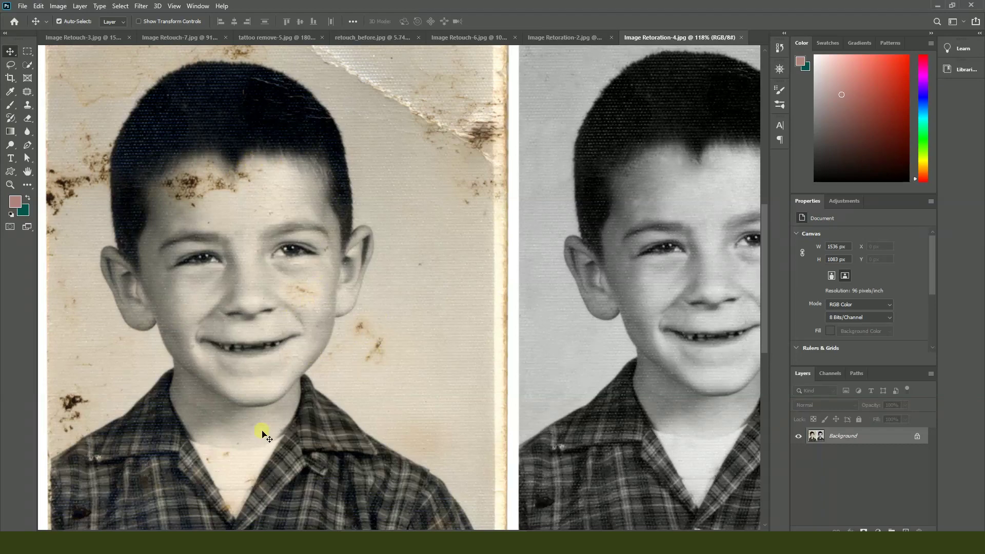
pyautogui.scroll(1, 194, 451)
pyautogui.moveTo(193, 451); pyautogui.dragTo(237, 337)
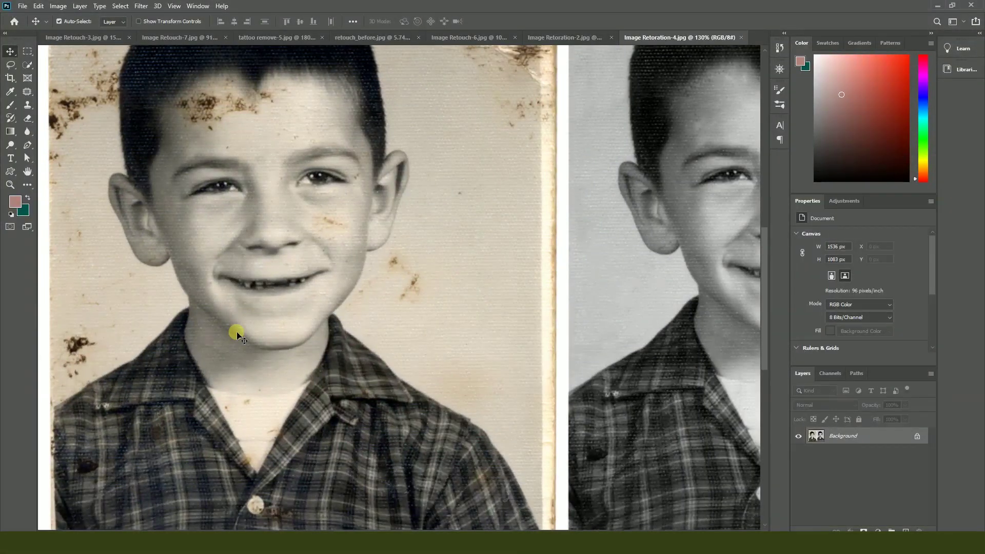
# Step: Spot-heal the brown spots and bright patch around the boy's ear
pyautogui.click(27, 92)
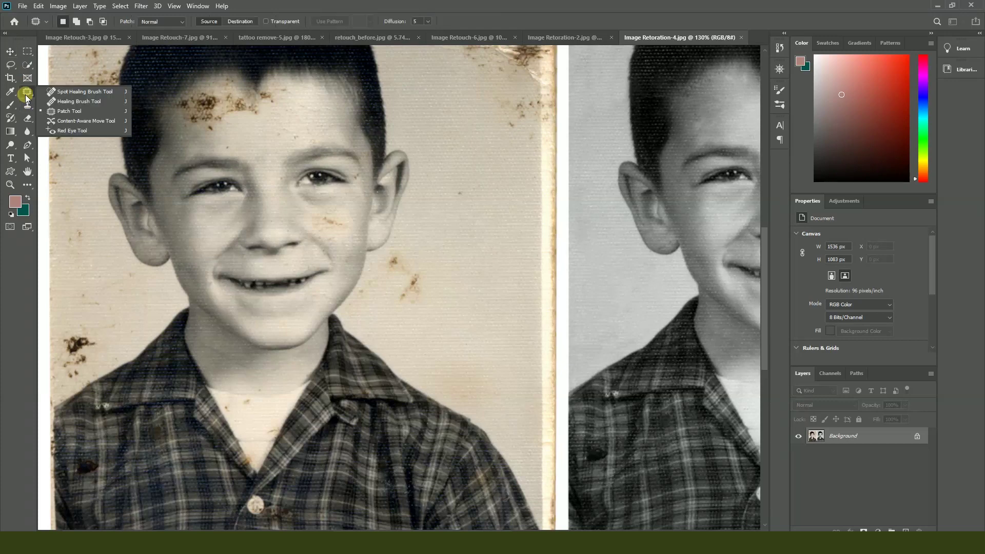
pyautogui.click(55, 92)
pyautogui.scroll(2, 391, 264)
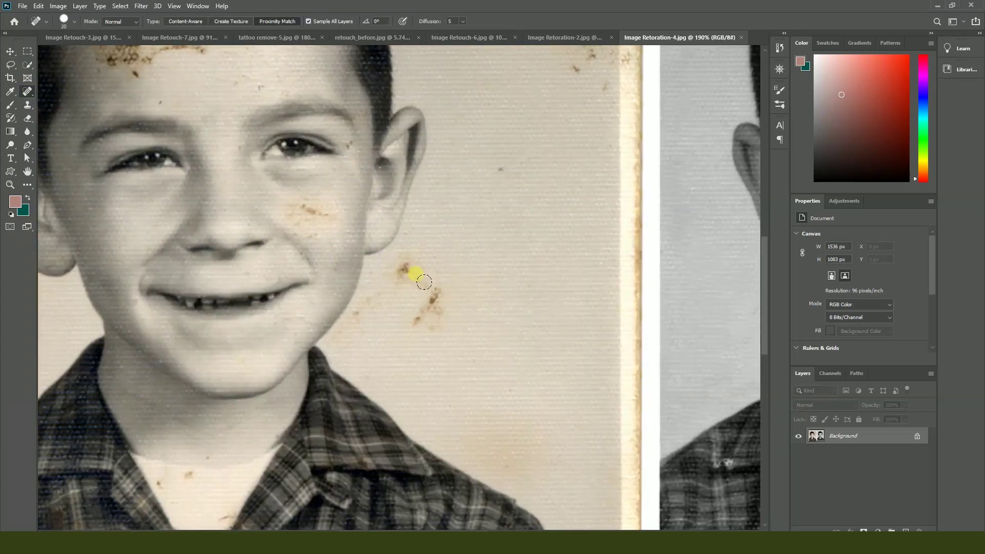
pyautogui.moveTo(436, 300); pyautogui.dragTo(436, 301)
pyautogui.press(']')
pyautogui.moveTo(431, 296)
pyautogui.mouseDown()
pyautogui.moveTo(440, 305)
pyautogui.moveTo(421, 308)
pyautogui.moveTo(417, 279)
pyautogui.moveTo(401, 323)
pyautogui.mouseUp()
pyautogui.click(430, 330)
pyautogui.click(410, 270)
pyautogui.click(393, 304)
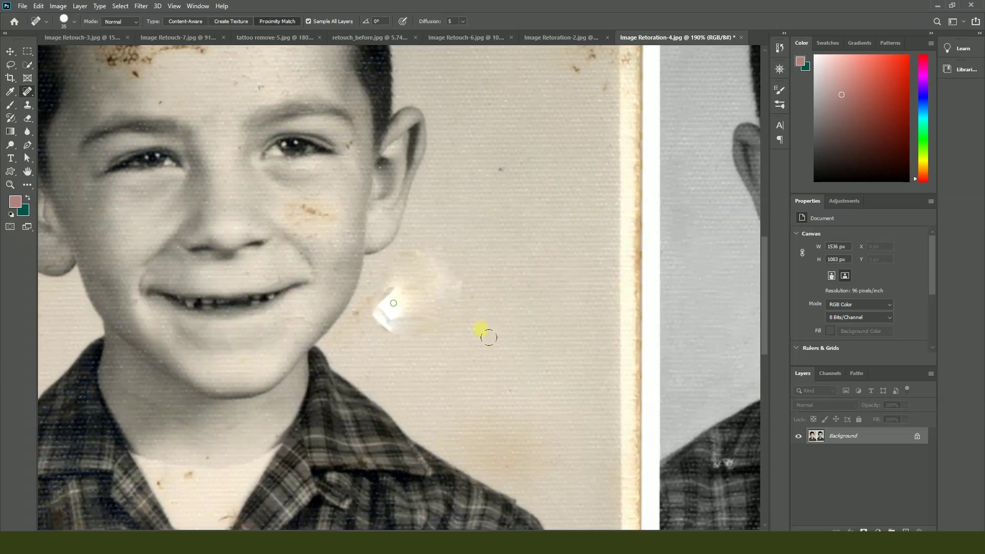
# Step: Patch the bright spots on the background beside the head with clean paper
pyautogui.rightClick(27, 91)
pyautogui.click(70, 111)
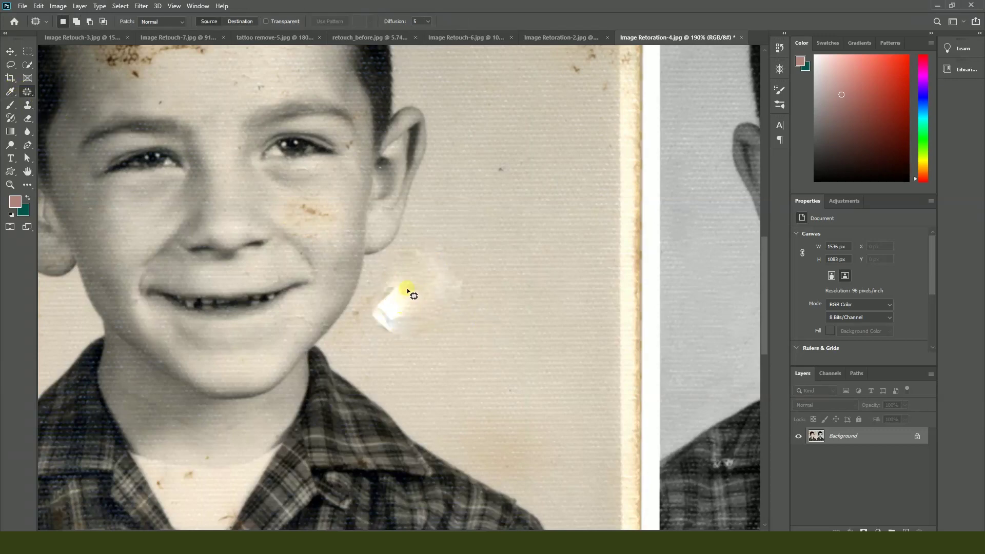
pyautogui.moveTo(368, 313)
pyautogui.mouseDown()
pyautogui.moveTo(407, 315)
pyautogui.moveTo(513, 354)
pyautogui.mouseUp()
pyautogui.hotkey('ctrl', 'd')
pyautogui.moveTo(361, 331); pyautogui.dragTo(368, 312)
pyautogui.scroll(-3, 511, 237)
pyautogui.moveTo(503, 216); pyautogui.dragTo(506, 210)
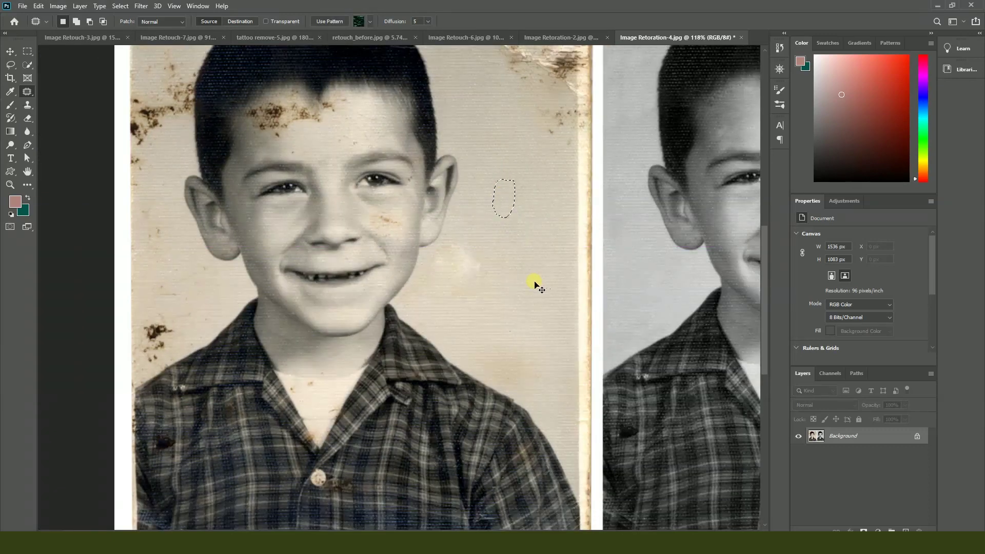
pyautogui.moveTo(467, 241); pyautogui.dragTo(524, 200)
pyautogui.hotkey('ctrl', 'd')
# Step: Patch the stain on the boy's cheek with clean skin
pyautogui.scroll(-3, 516, 306)
pyautogui.scroll(3, 252, 271)
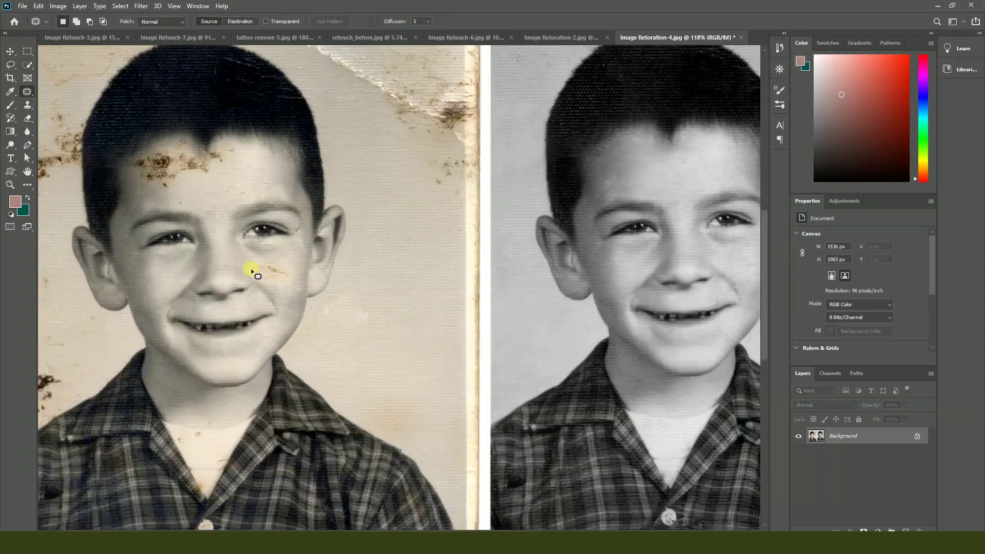
pyautogui.scroll(3, 252, 272)
pyautogui.moveTo(270, 262)
pyautogui.mouseDown()
pyautogui.moveTo(330, 257)
pyautogui.moveTo(346, 281)
pyautogui.mouseUp()
pyautogui.hotkey('ctrl', 'd')
# Step: Switch back to the Move tool and bring the 6th Class folder forward
pyautogui.scroll(-5, 400, 308)
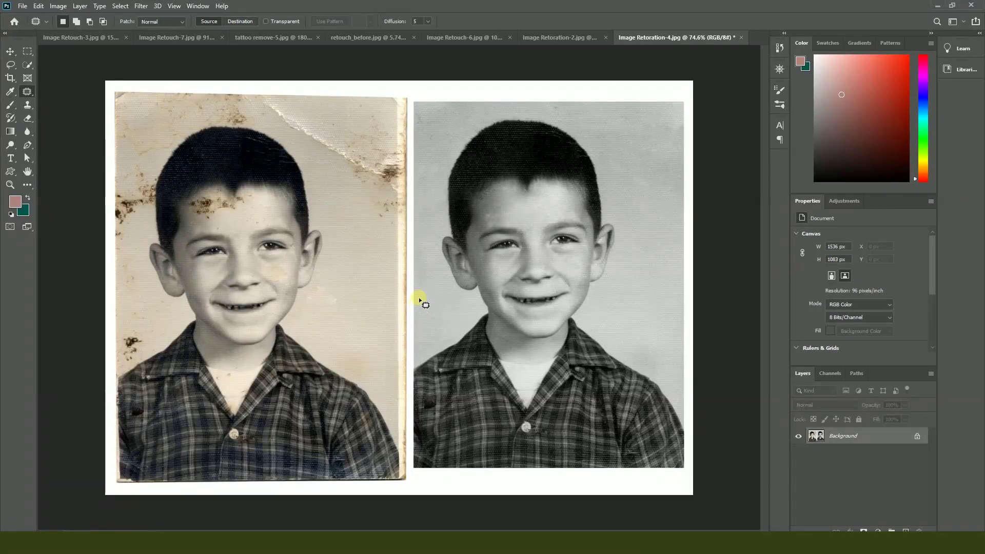
pyautogui.scroll(-2, 420, 300)
pyautogui.click(10, 51)
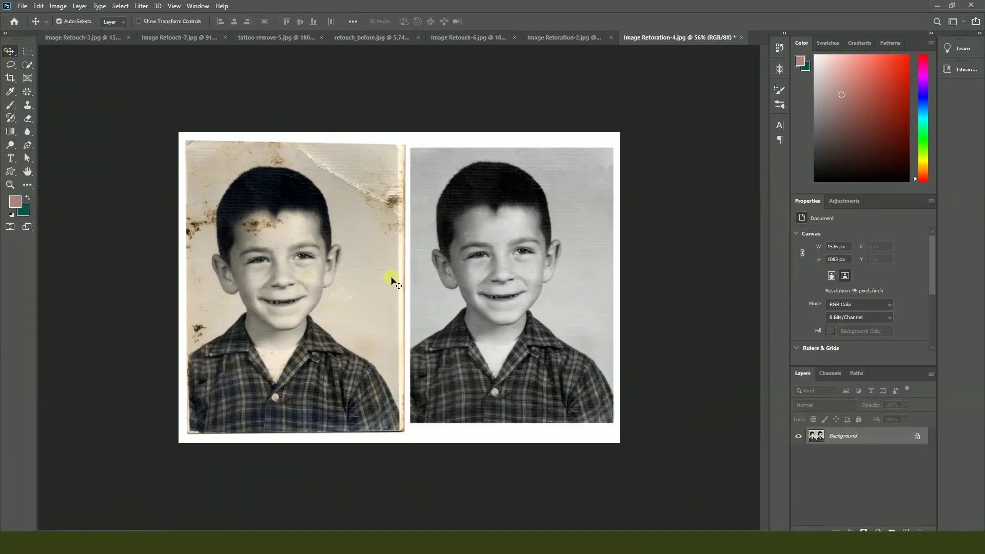
pyautogui.click(488, 530)
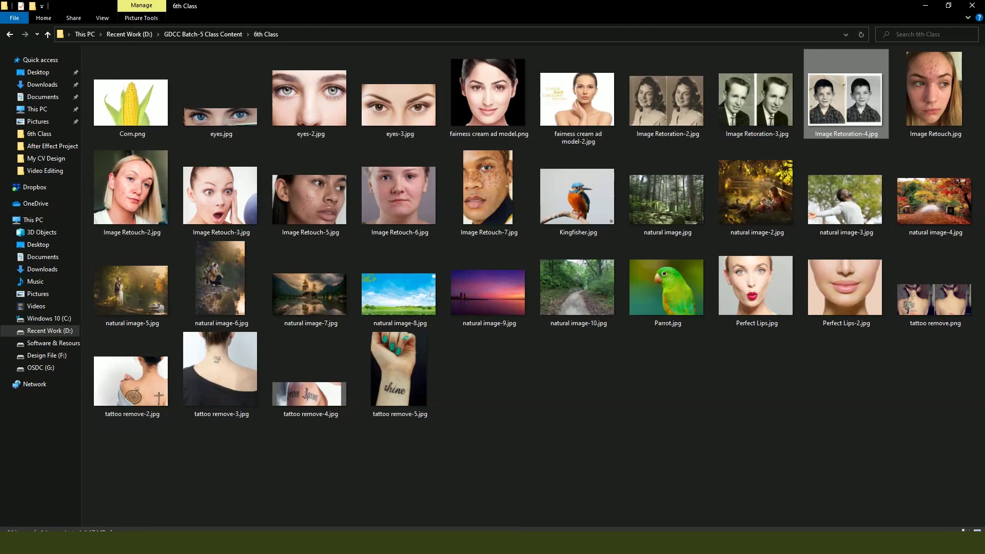
# Step: Preview tattoo remove-2.jpg, then open it as a new Photoshop document
pyautogui.moveTo(116, 543)
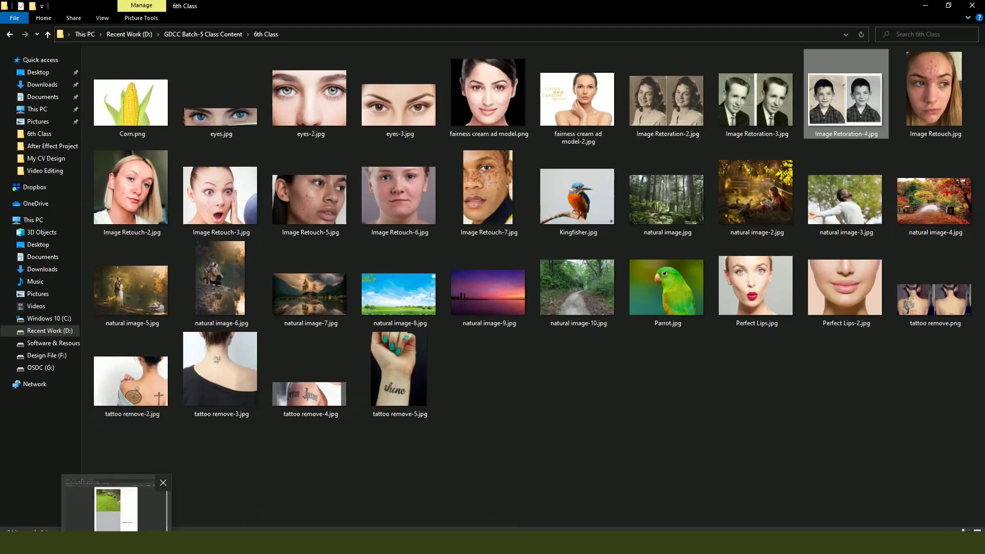
pyautogui.doubleClick(154, 401)
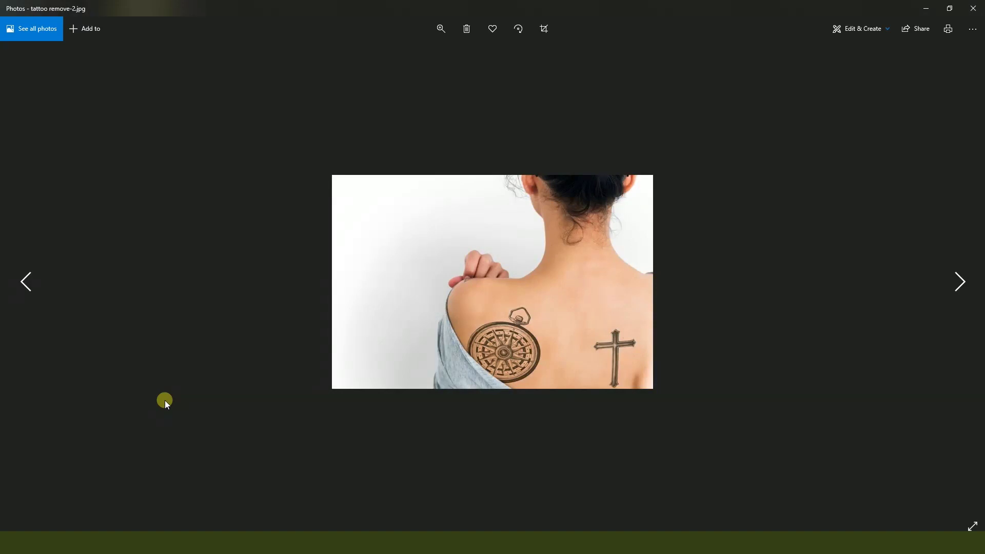
pyautogui.click(973, 9)
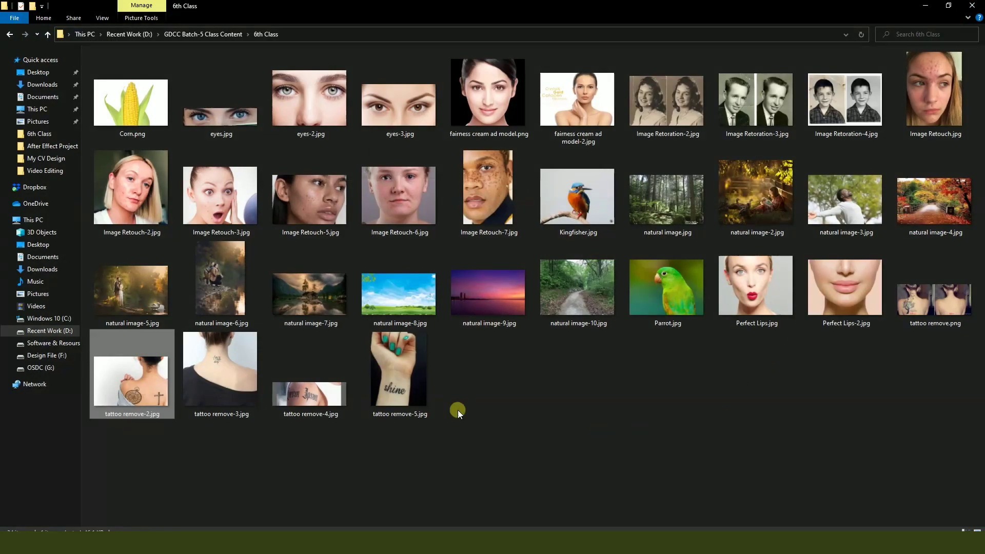
pyautogui.click(226, 543)
pyautogui.moveTo(380, 265); pyautogui.dragTo(279, 9)
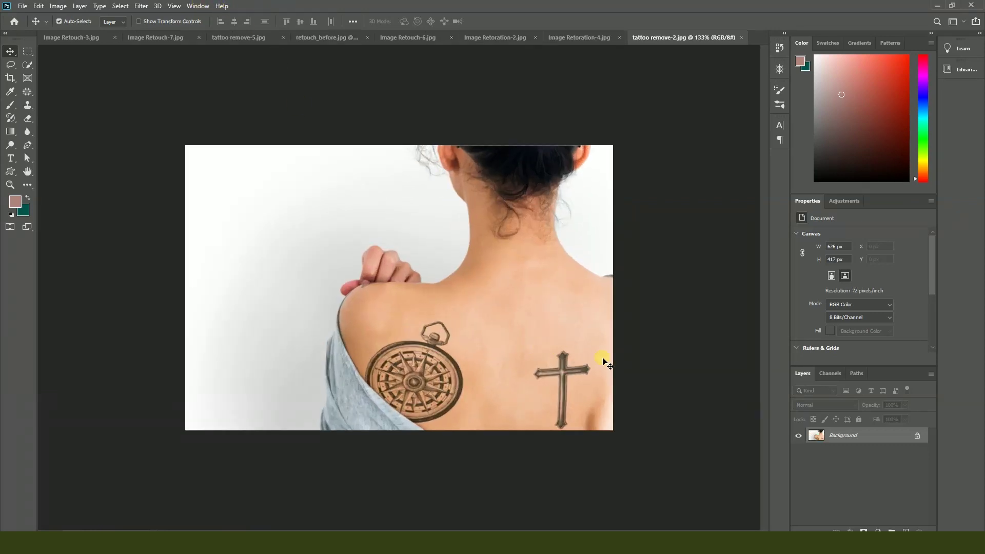
# Step: Lasso a selection around the cross tattoo on the shoulder
pyautogui.click(12, 64)
pyautogui.moveTo(516, 394)
pyautogui.mouseDown()
pyautogui.moveTo(543, 442)
pyautogui.moveTo(570, 442)
pyautogui.mouseUp()
pyautogui.moveTo(579, 404)
pyautogui.mouseDown()
pyautogui.moveTo(598, 361)
pyautogui.moveTo(567, 347)
pyautogui.mouseUp()
pyautogui.press('Return')
pyautogui.press('Return')
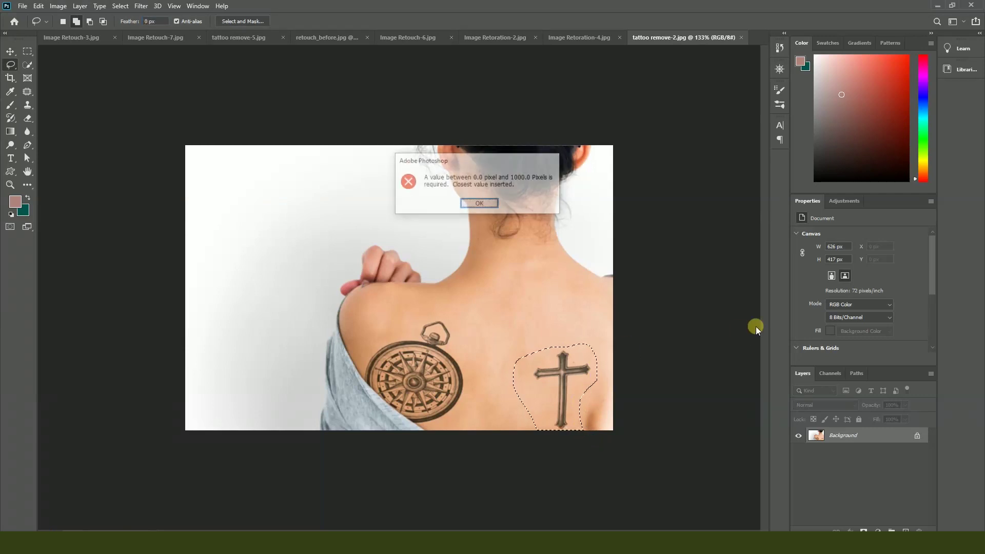
pyautogui.click(490, 205)
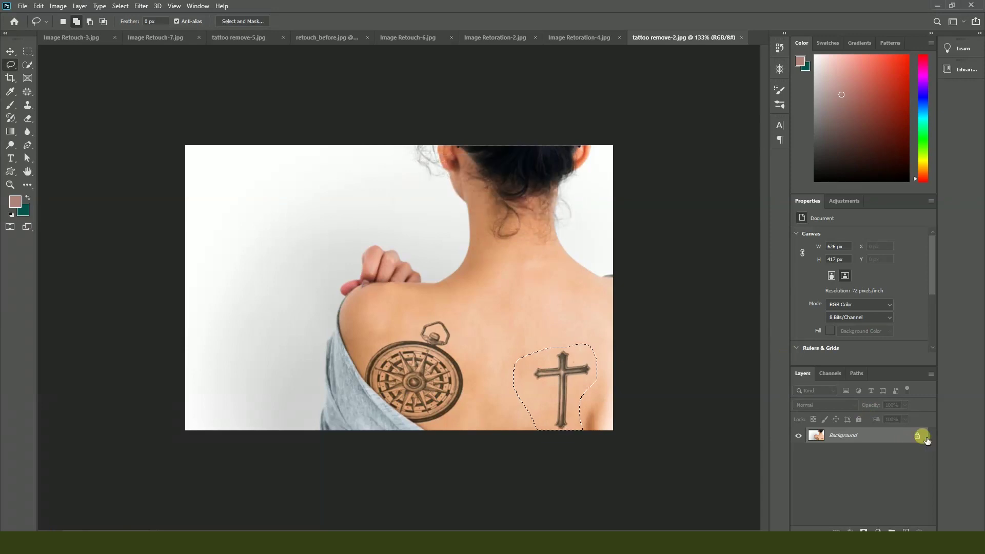
# Step: Unlock the background layer and Content-Aware Fill the cross tattoo with surrounding skin
pyautogui.click(918, 435)
pyautogui.hotkey('shift', 'BackSpace')
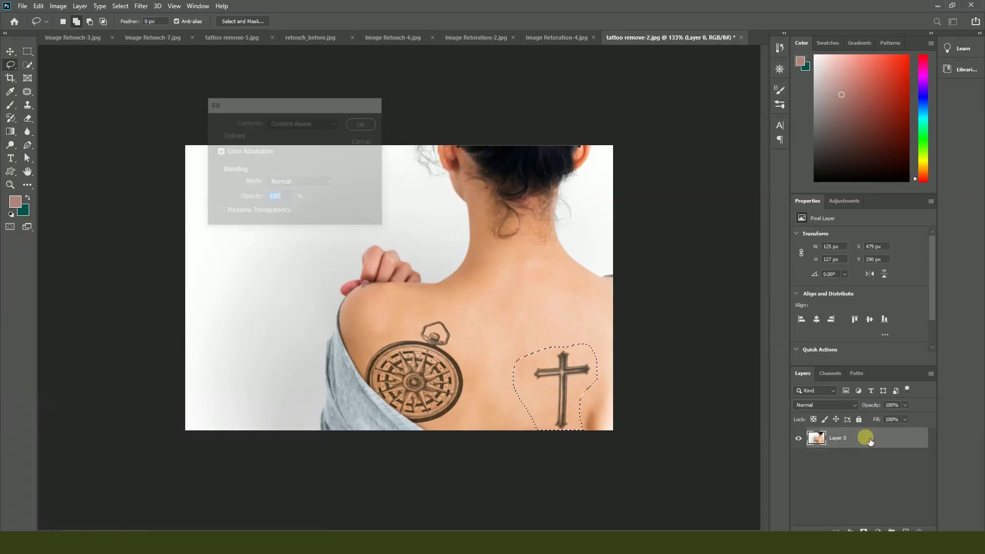
pyautogui.press('Return')
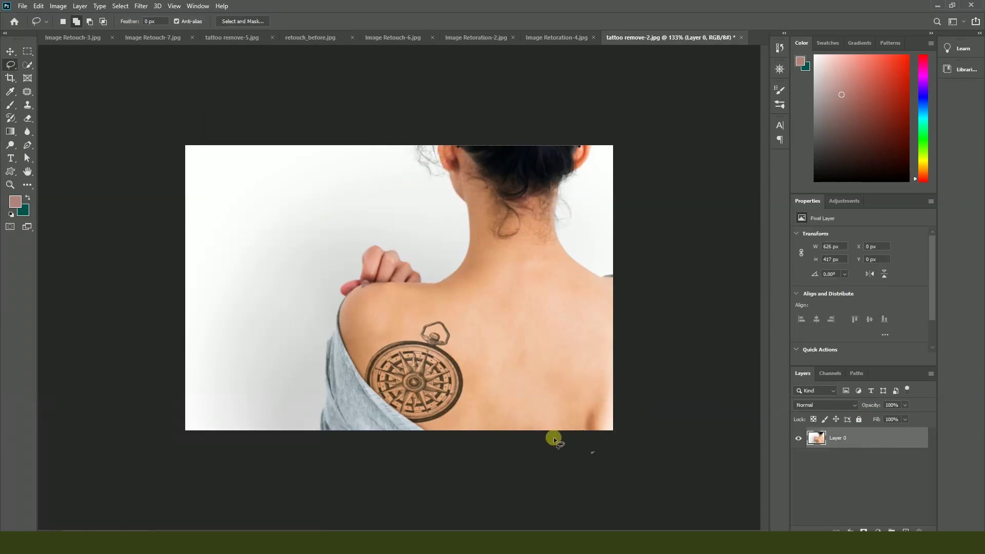
pyautogui.scroll(3, 509, 435)
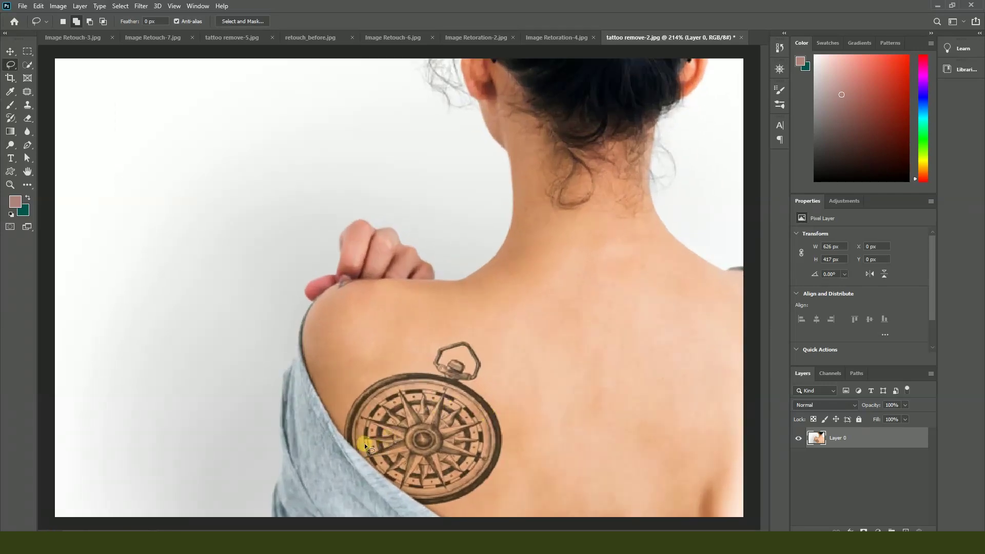
# Step: Open tattoo remove-3.jpg and Content-Aware Fill the lettering tattoo on the neck
pyautogui.hotkey('alt', 'Tab')
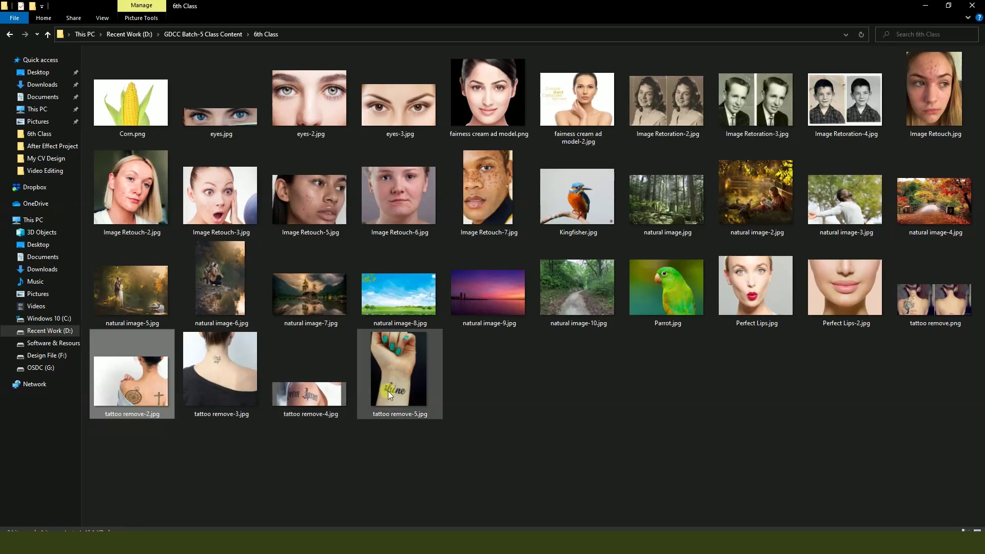
pyautogui.moveTo(220, 369); pyautogui.dragTo(200, 20)
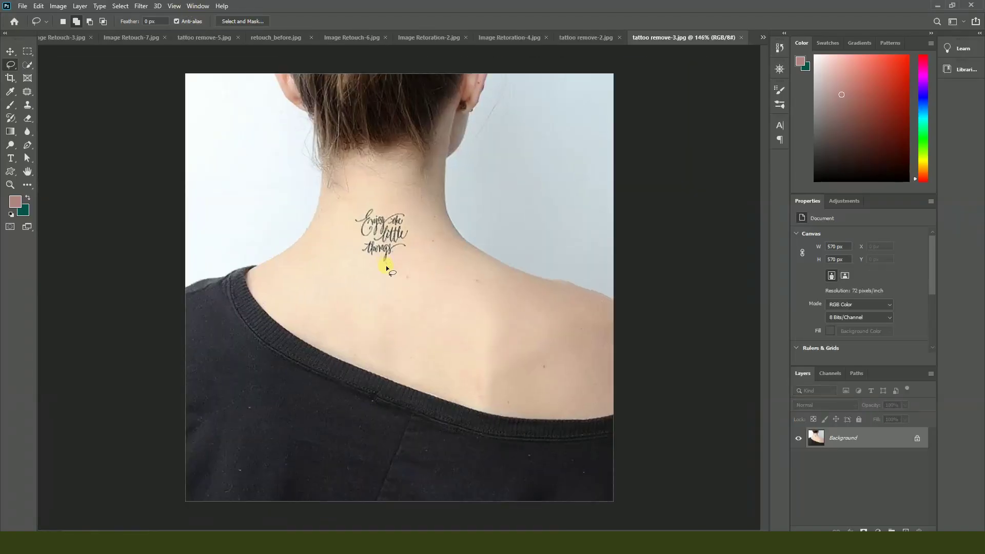
pyautogui.moveTo(401, 189); pyautogui.dragTo(410, 265)
pyautogui.press('Delete')
pyautogui.press('Return')
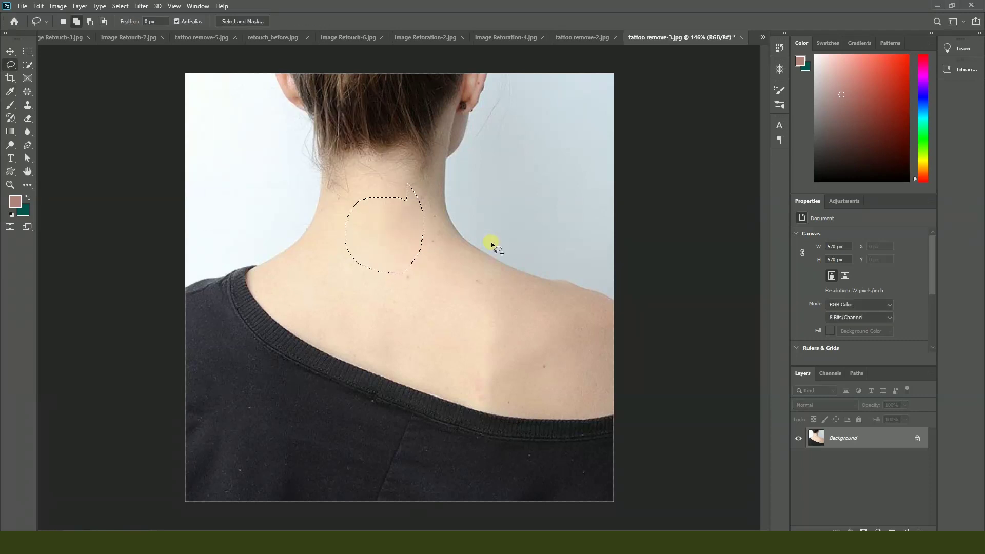
pyautogui.hotkey('ctrl', 'd')
pyautogui.scroll(-3, 483, 242)
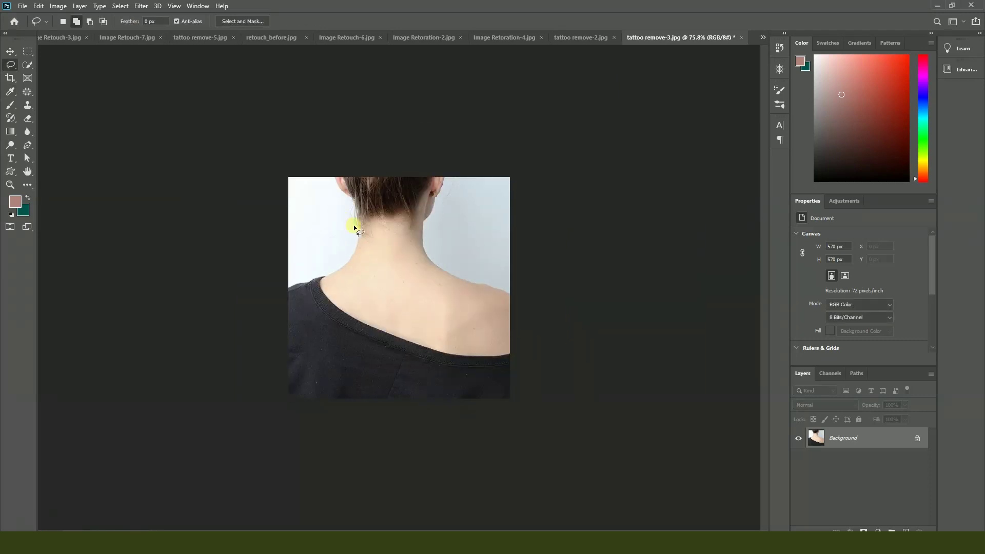
pyautogui.scroll(2, 474, 289)
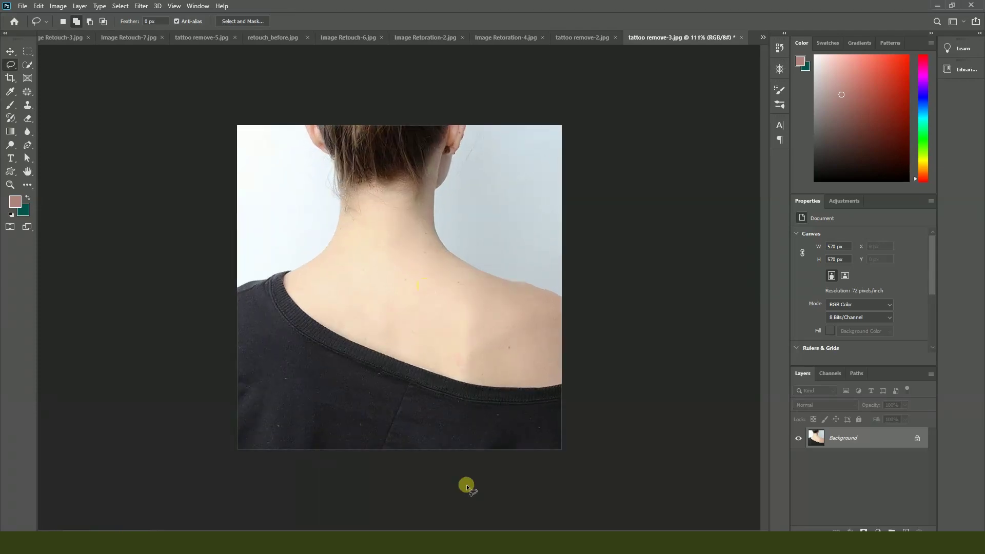
pyautogui.hotkey('alt', 'Tab')
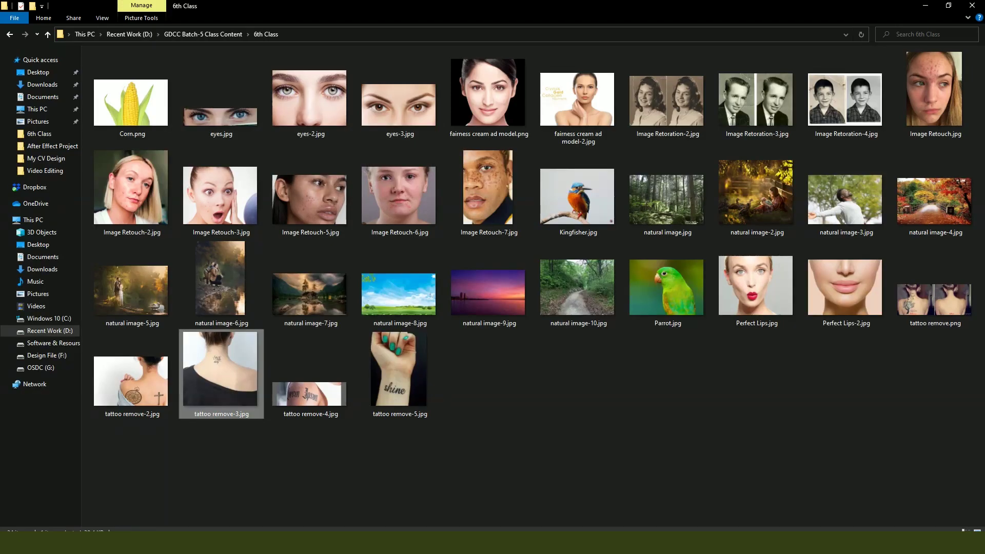
# Step: Open Image Retouch.jpg and patch the blemish above the upper lip with clean skin
pyautogui.moveTo(934, 90)
pyautogui.mouseDown()
pyautogui.moveTo(339, 517)
pyautogui.moveTo(363, 517)
pyautogui.moveTo(240, 457)
pyautogui.moveTo(176, 7)
pyautogui.moveTo(190, 7)
pyautogui.mouseUp()
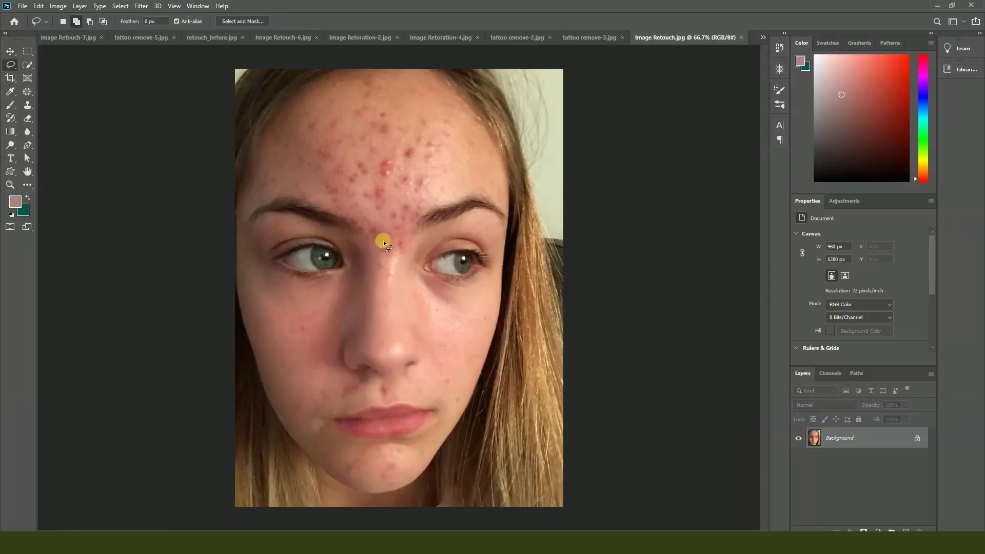
pyautogui.scroll(3, 426, 349)
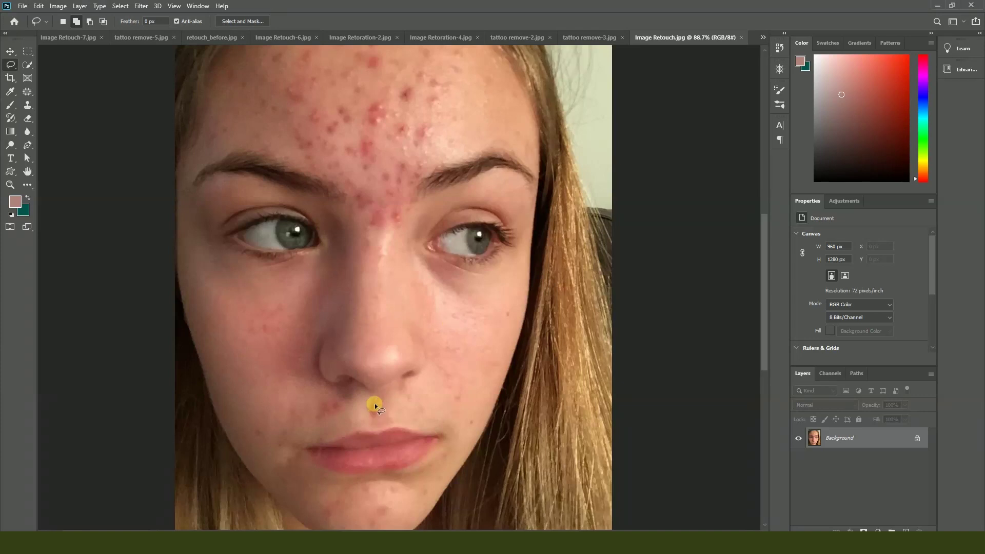
pyautogui.moveTo(379, 415); pyautogui.dragTo(440, 431)
pyautogui.click(28, 91)
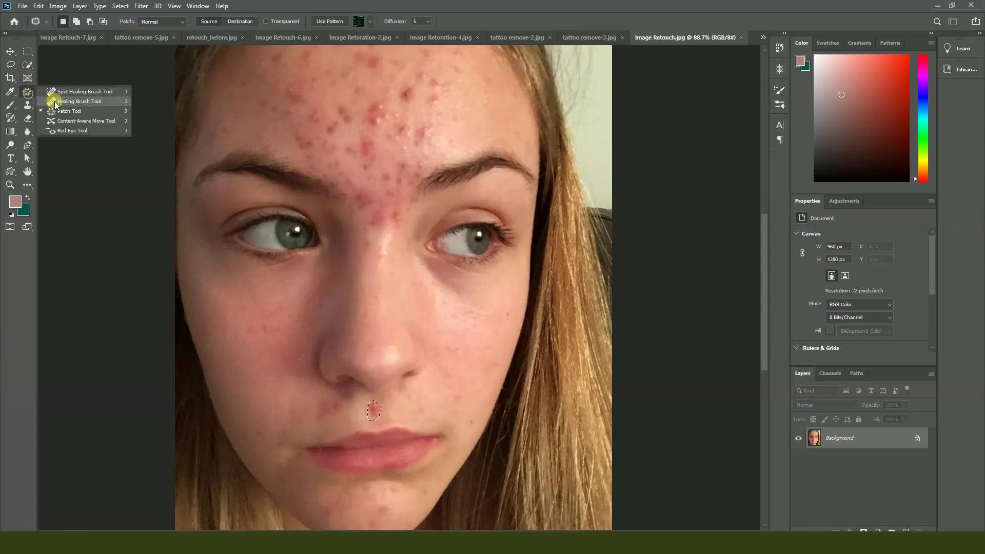
pyautogui.click(63, 111)
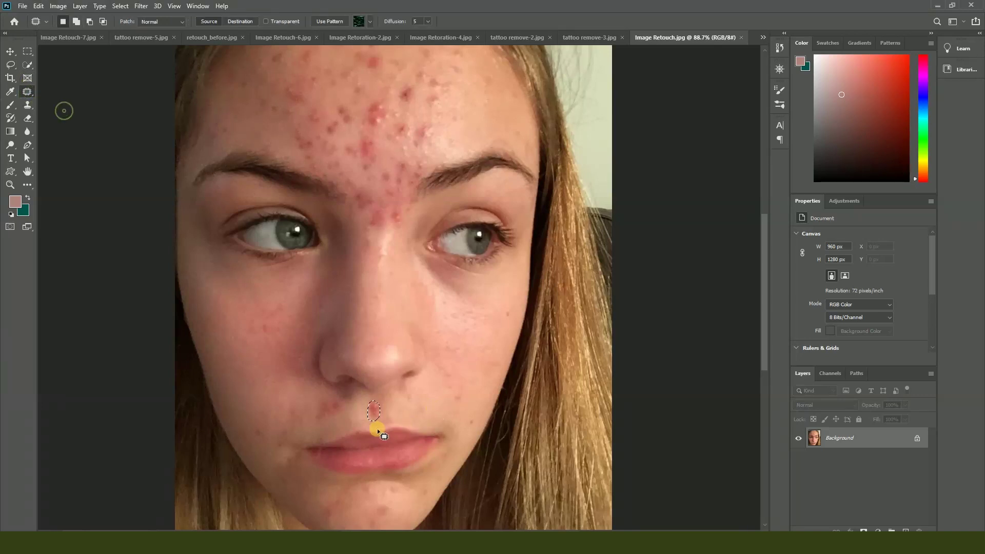
pyautogui.moveTo(374, 413); pyautogui.dragTo(401, 417)
pyautogui.hotkey('ctrl', 'd')
# Step: Patch two more blemishes near the mouth and on the cheek
pyautogui.scroll(2, 338, 410)
pyautogui.moveTo(338, 395)
pyautogui.mouseDown()
pyautogui.moveTo(317, 395)
pyautogui.moveTo(310, 408)
pyautogui.moveTo(324, 421)
pyautogui.moveTo(342, 406)
pyautogui.moveTo(281, 390)
pyautogui.moveTo(301, 422)
pyautogui.moveTo(315, 420)
pyautogui.moveTo(315, 406)
pyautogui.moveTo(314, 416)
pyautogui.moveTo(289, 399)
pyautogui.mouseUp()
pyautogui.hotkey('ctrl', 'd')
pyautogui.scroll(-1, 318, 413)
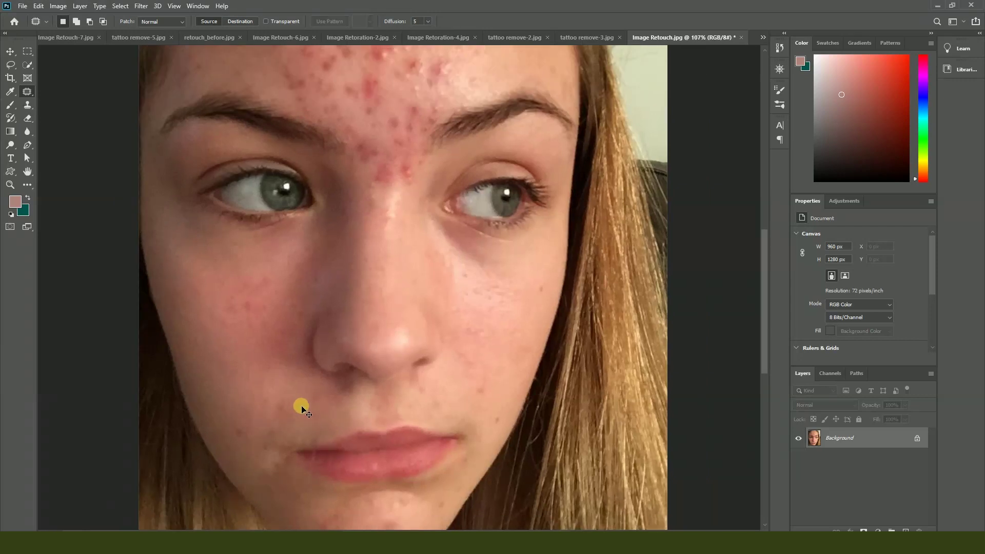
pyautogui.hotkey('ctrl', 'd')
pyautogui.moveTo(485, 392); pyautogui.dragTo(479, 413)
pyautogui.hotkey('ctrl', 'd')
pyautogui.scroll(-2, 377, 369)
pyautogui.scroll(2, 402, 158)
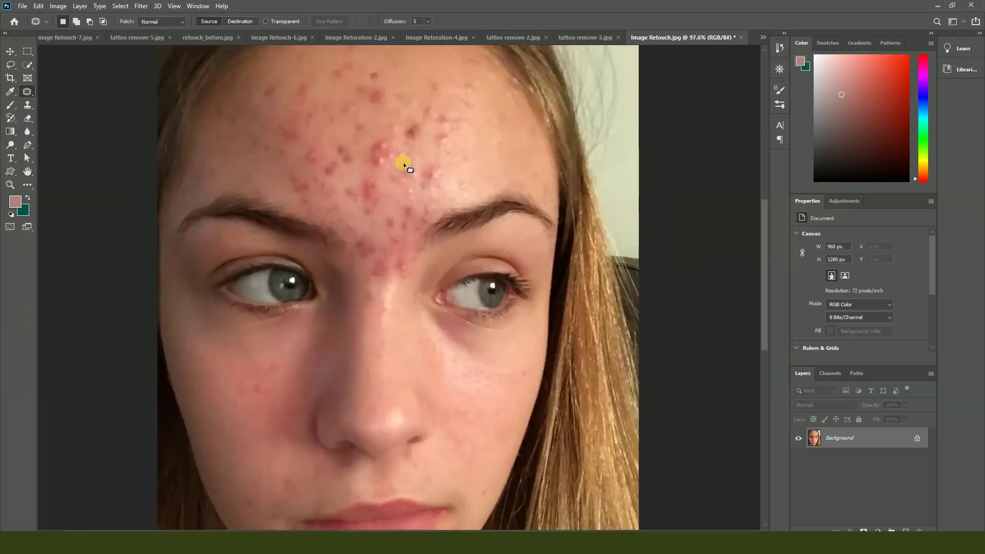
# Step: Patch two small forehead blemishes using clean skin to their right
pyautogui.moveTo(383, 134)
pyautogui.mouseDown()
pyautogui.moveTo(366, 174)
pyautogui.moveTo(383, 135)
pyautogui.mouseUp()
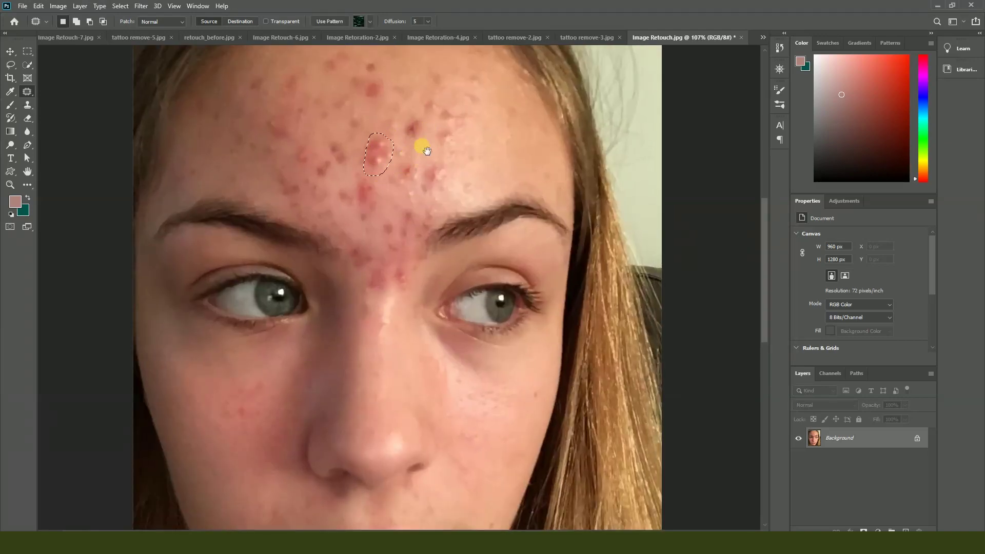
pyautogui.scroll(3, 418, 154)
pyautogui.click(415, 162)
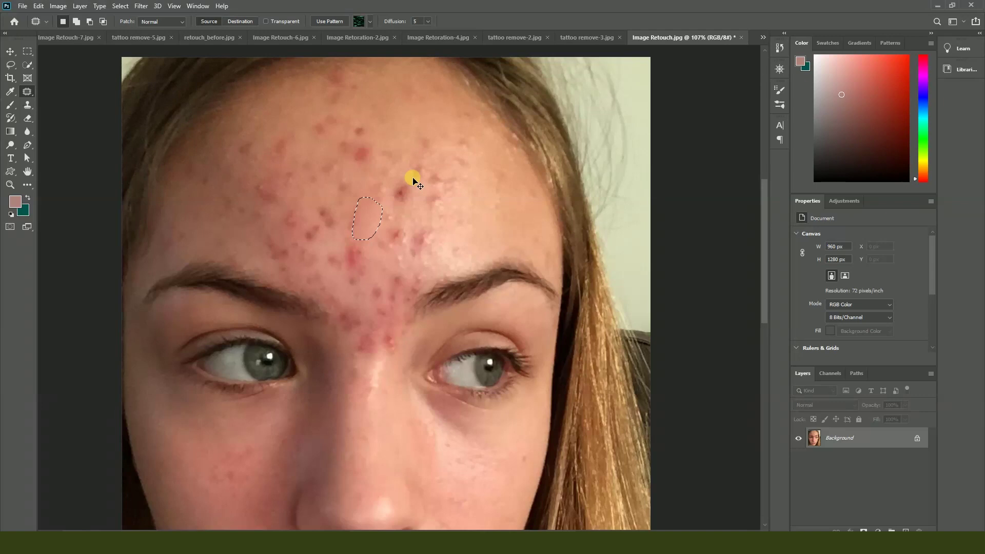
pyautogui.moveTo(398, 211)
pyautogui.mouseDown()
pyautogui.moveTo(390, 220)
pyautogui.moveTo(398, 211)
pyautogui.mouseUp()
pyautogui.moveTo(392, 215)
pyautogui.mouseDown()
pyautogui.moveTo(451, 220)
pyautogui.moveTo(484, 233)
pyautogui.moveTo(386, 239)
pyautogui.moveTo(402, 249)
pyautogui.moveTo(401, 235)
pyautogui.moveTo(484, 259)
pyautogui.mouseUp()
pyautogui.click(476, 251)
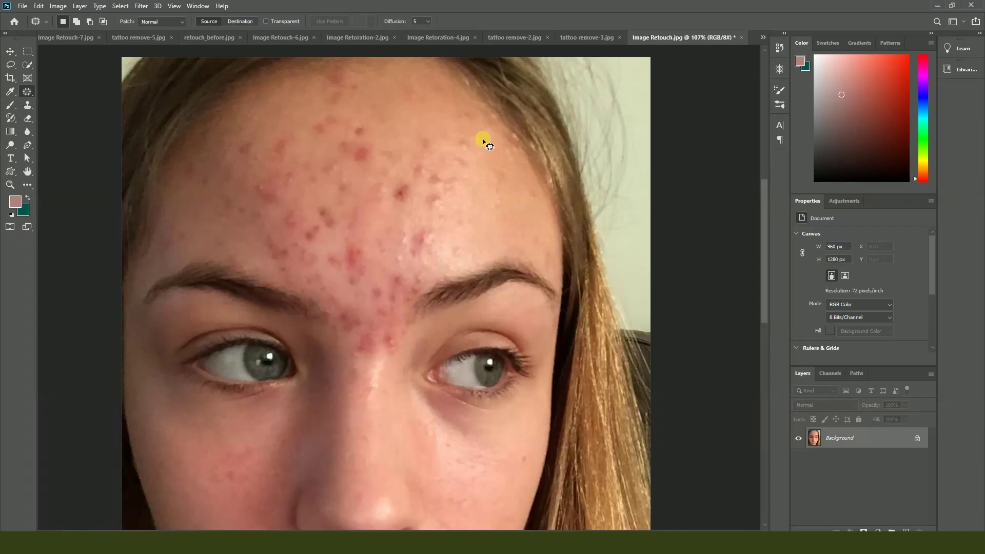
pyautogui.scroll(-5, 499, 158)
pyautogui.scroll(2, 415, 311)
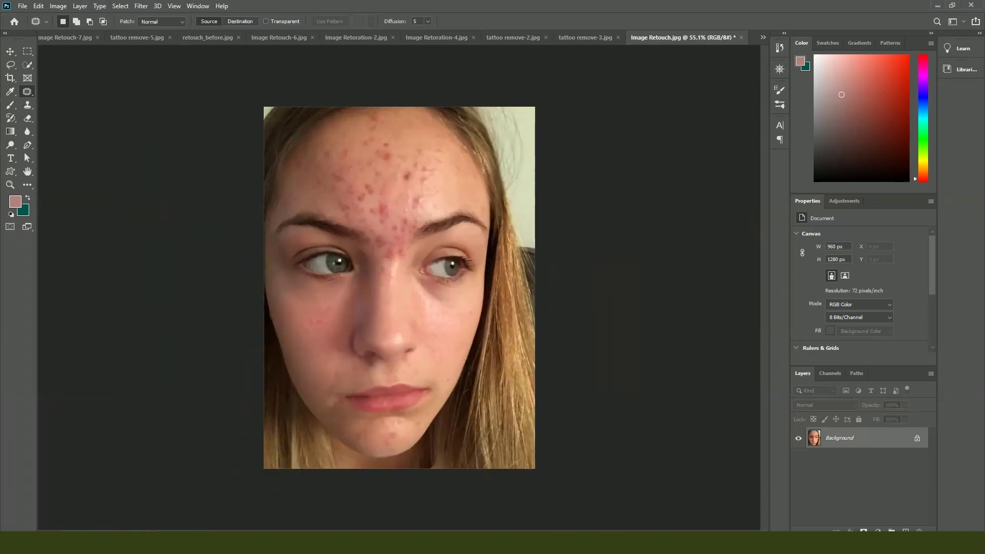
pyautogui.hotkey('alt', 'Tab')
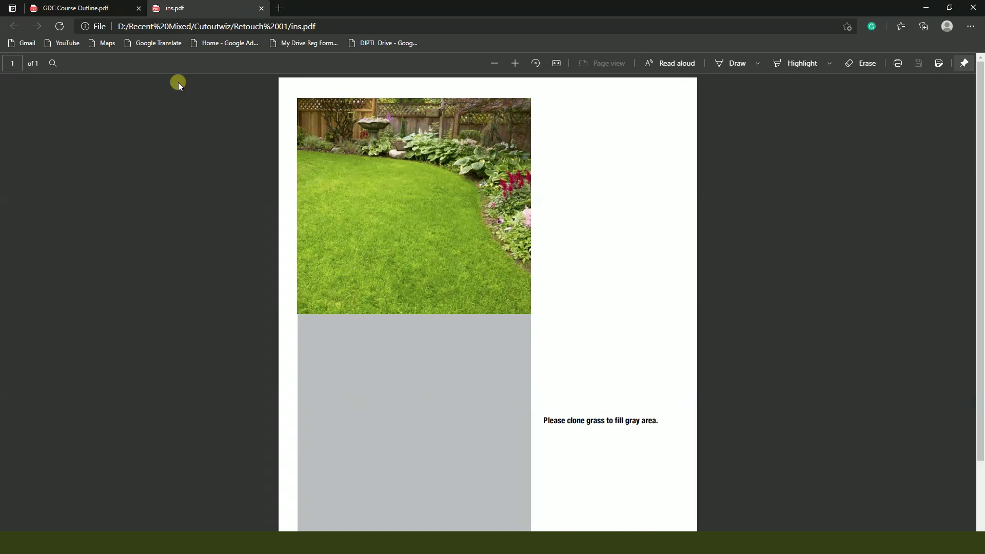